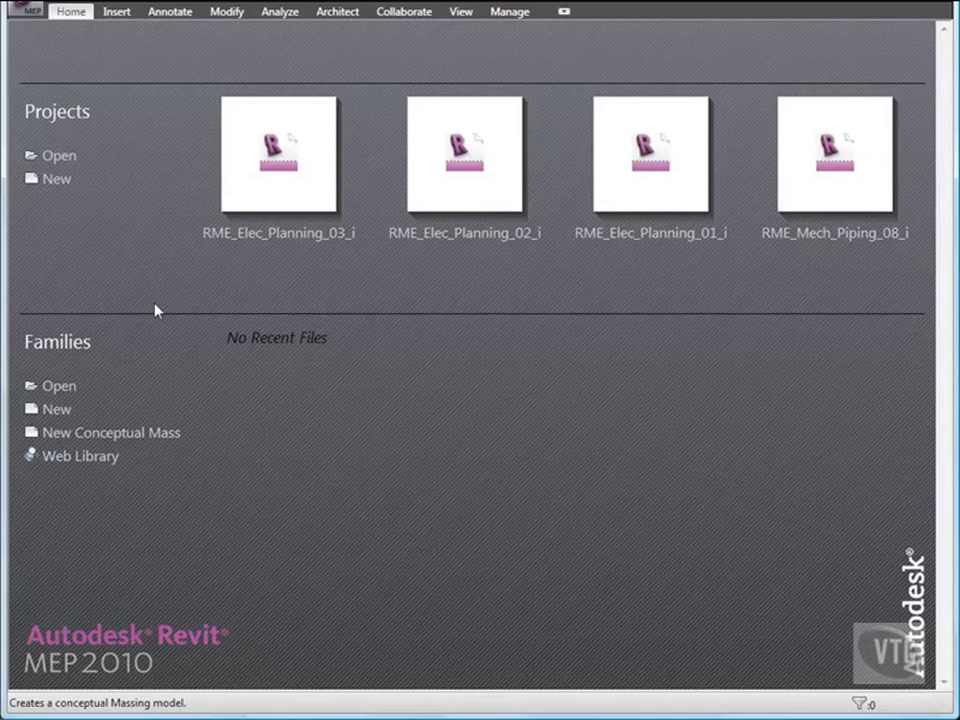
# Step: From the Application menu's Open dialog, open RME_Elec_Design_01_i in the 03_Electrical Systems folder
pyautogui.click(30, 14)
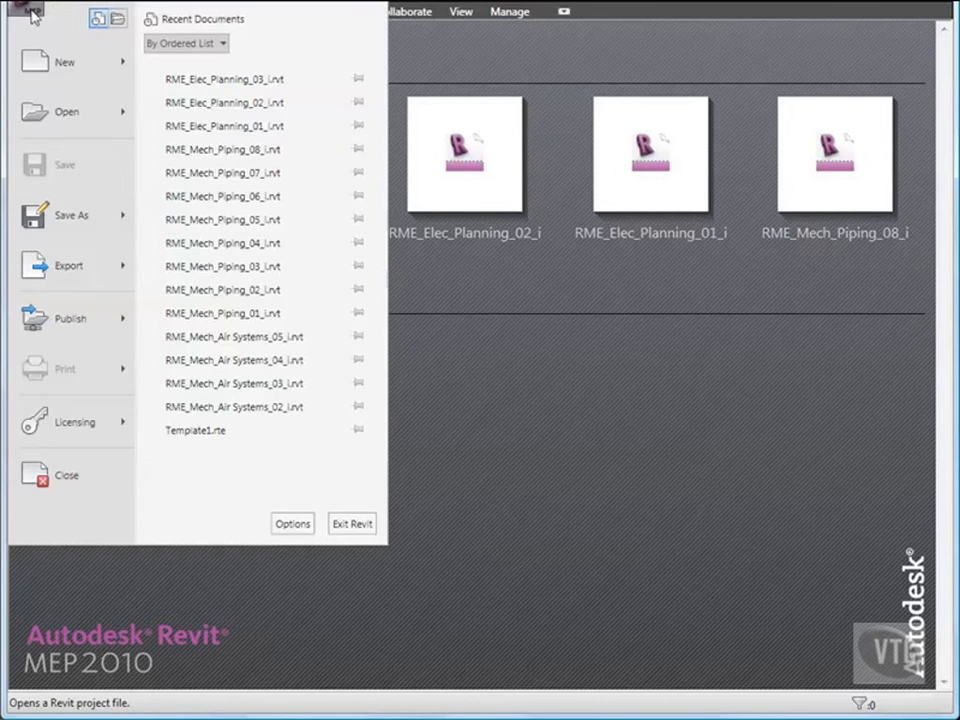
pyautogui.click(57, 118)
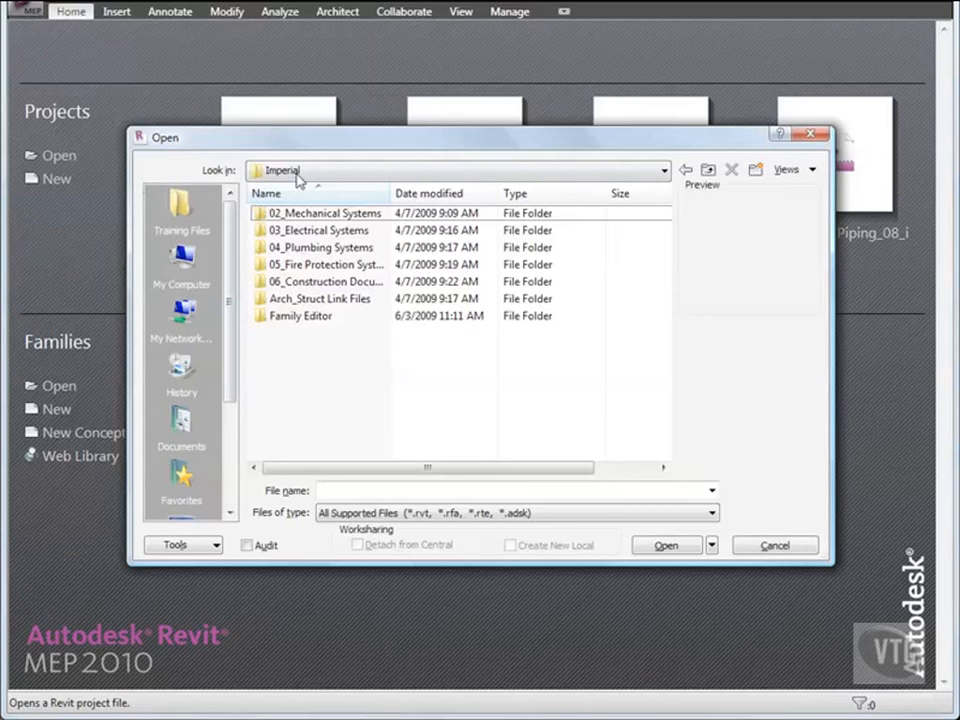
pyautogui.doubleClick(319, 231)
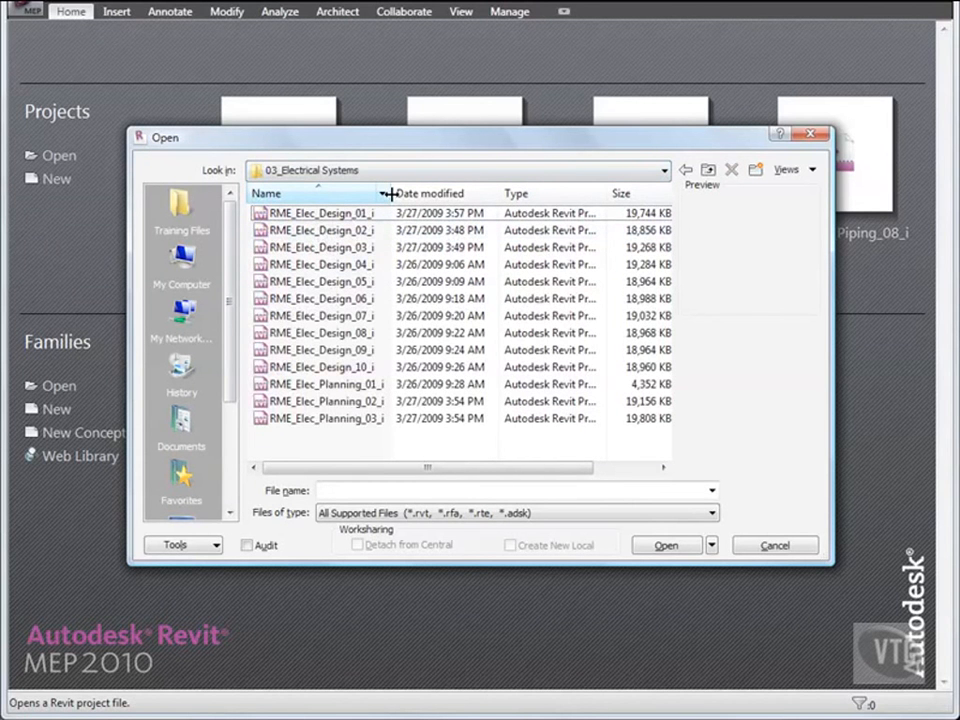
pyautogui.doubleClick(343, 215)
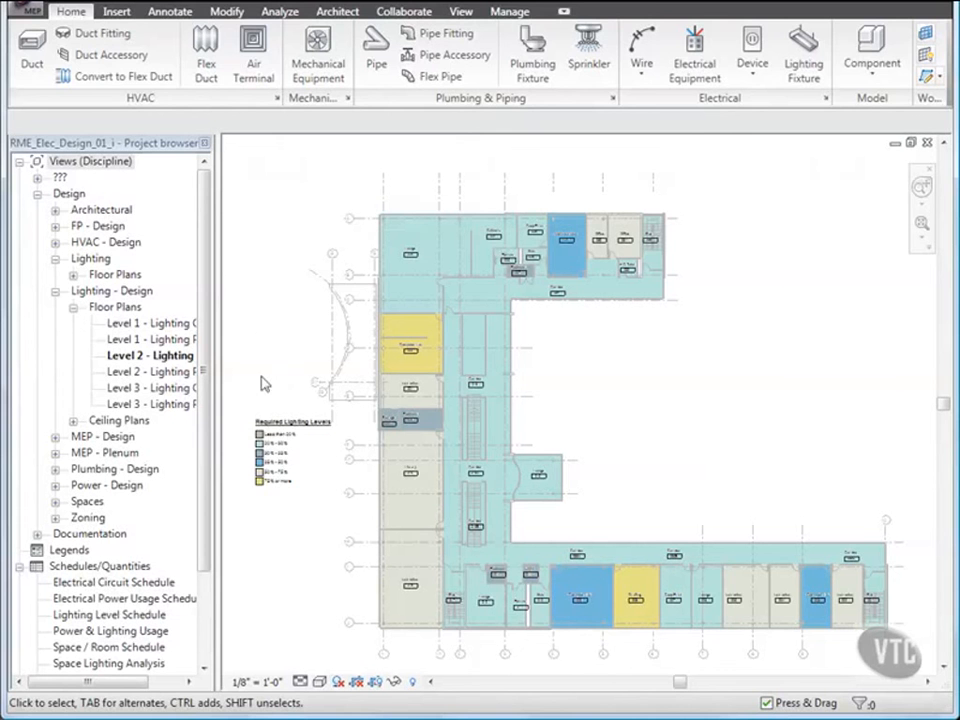
# Step: Switch the legend's scheme to Average Estimated Illumination and colour the lowest range orange (255-128-064)
pyautogui.click(272, 428)
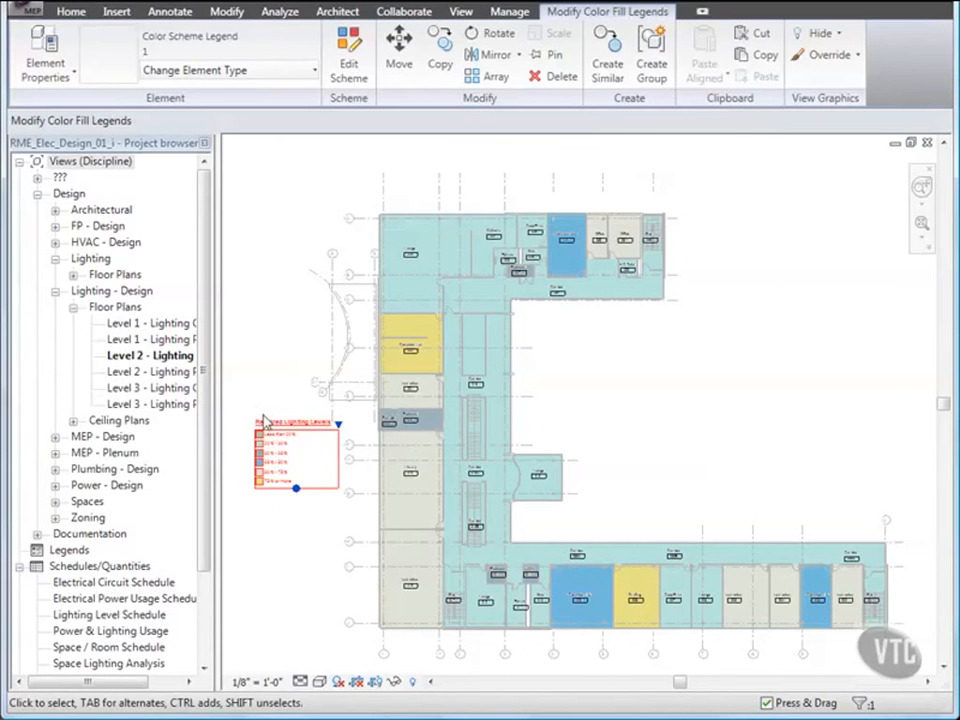
pyautogui.click(350, 68)
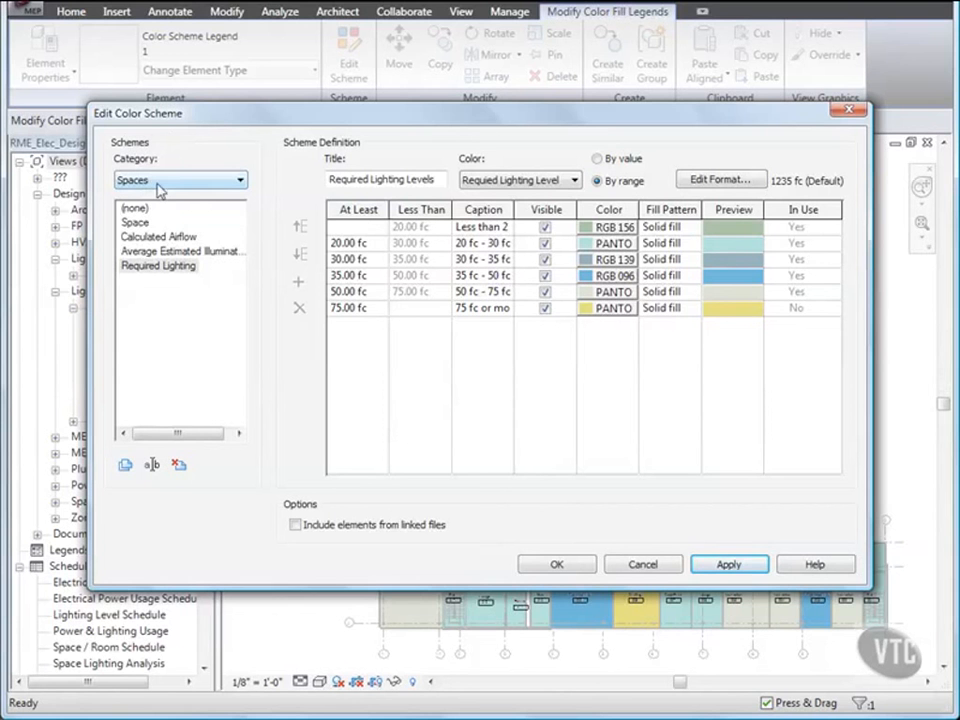
pyautogui.click(186, 254)
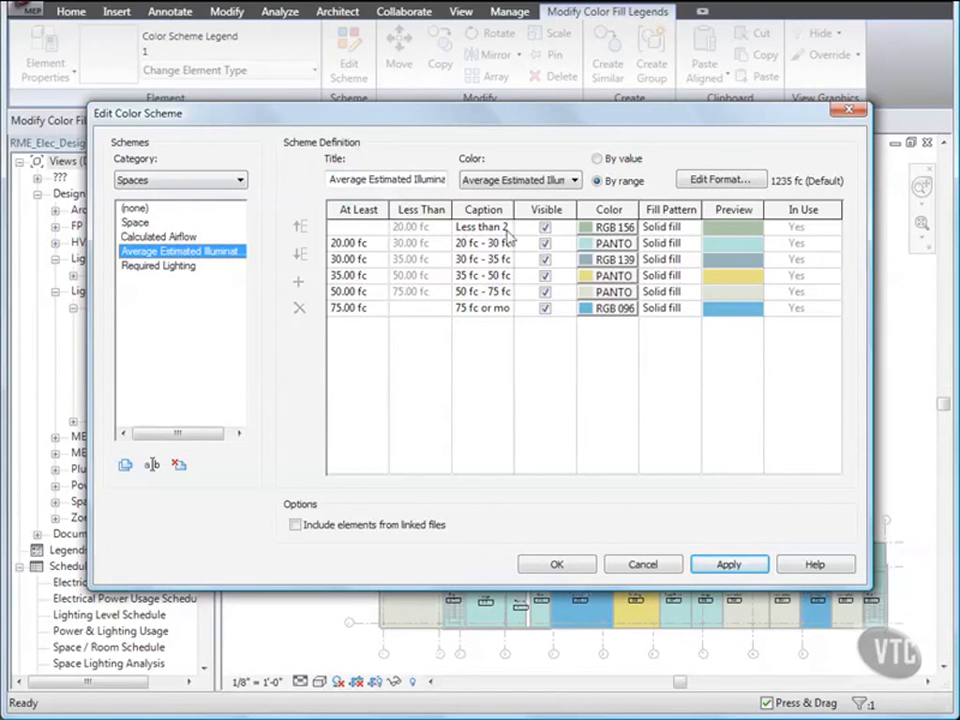
pyautogui.click(611, 227)
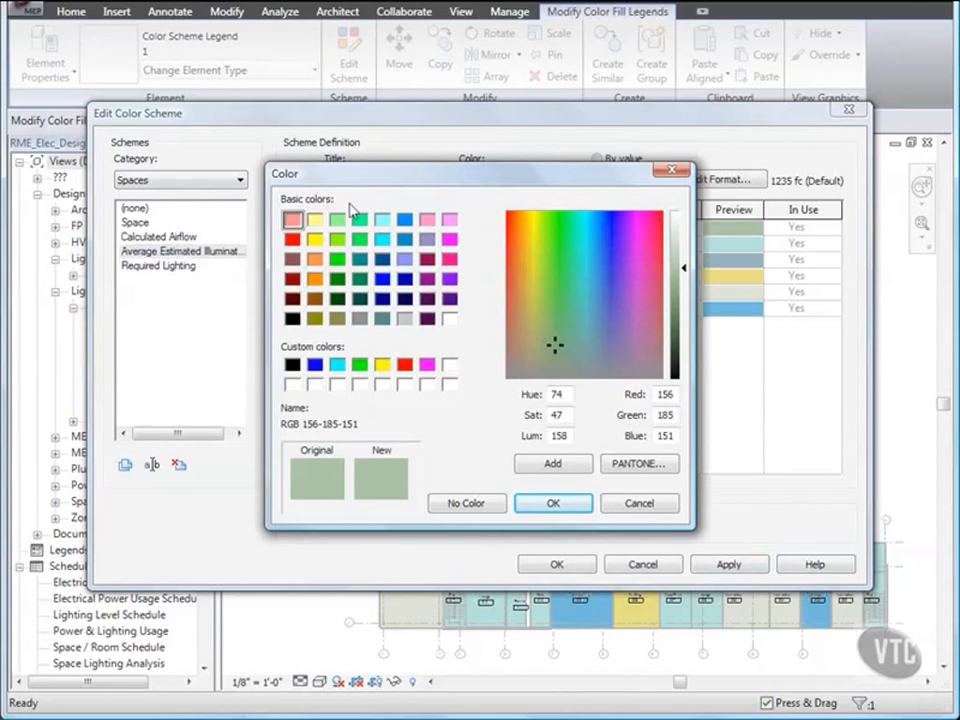
pyautogui.click(314, 259)
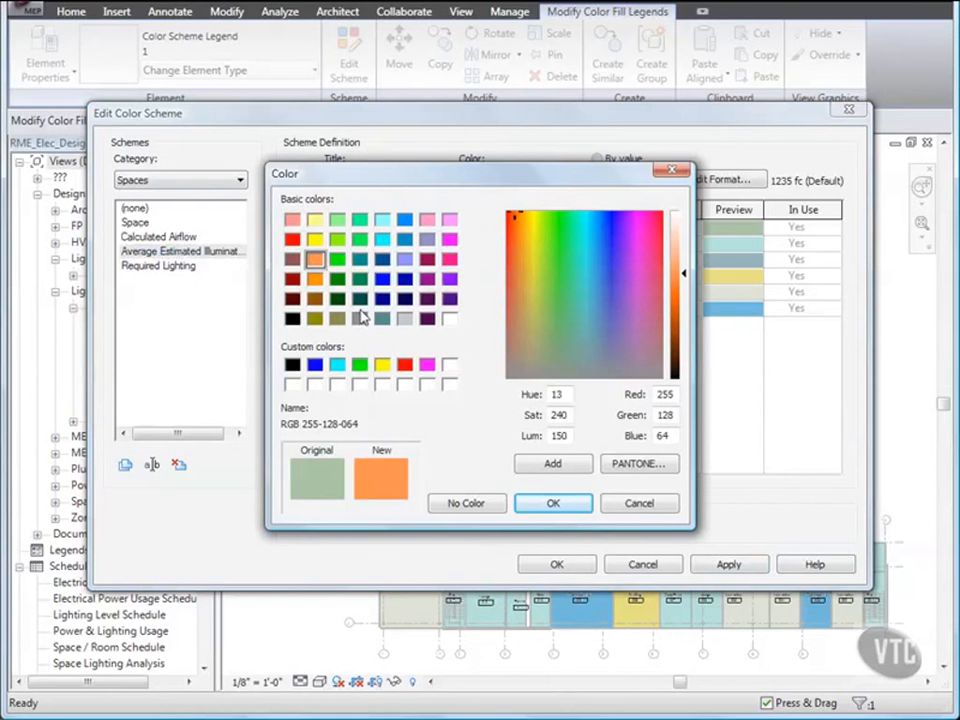
pyautogui.click(556, 506)
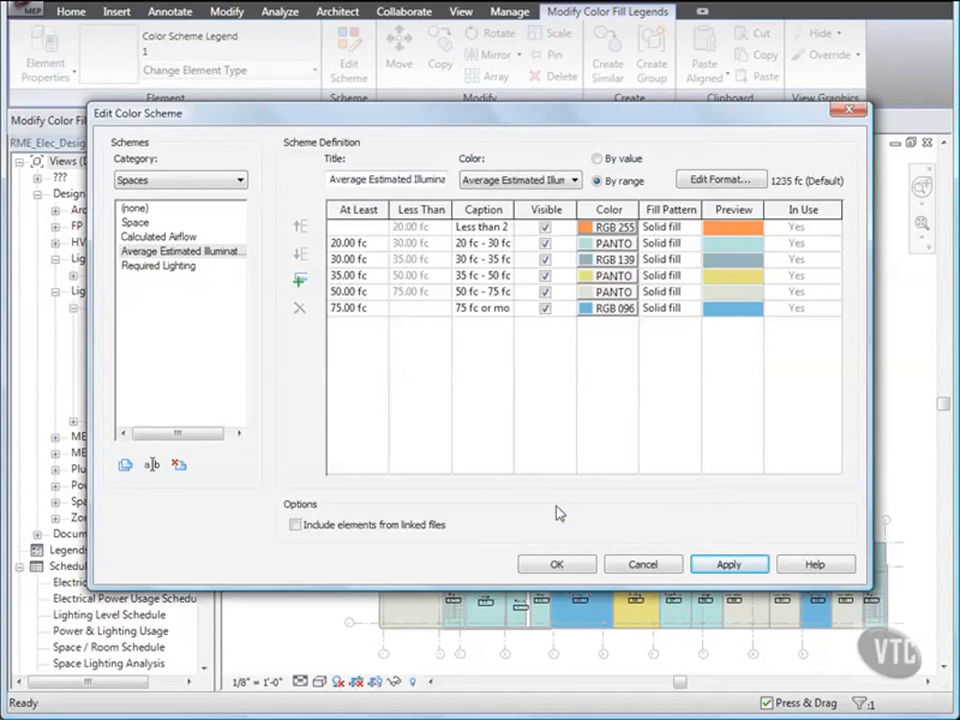
pyautogui.click(557, 565)
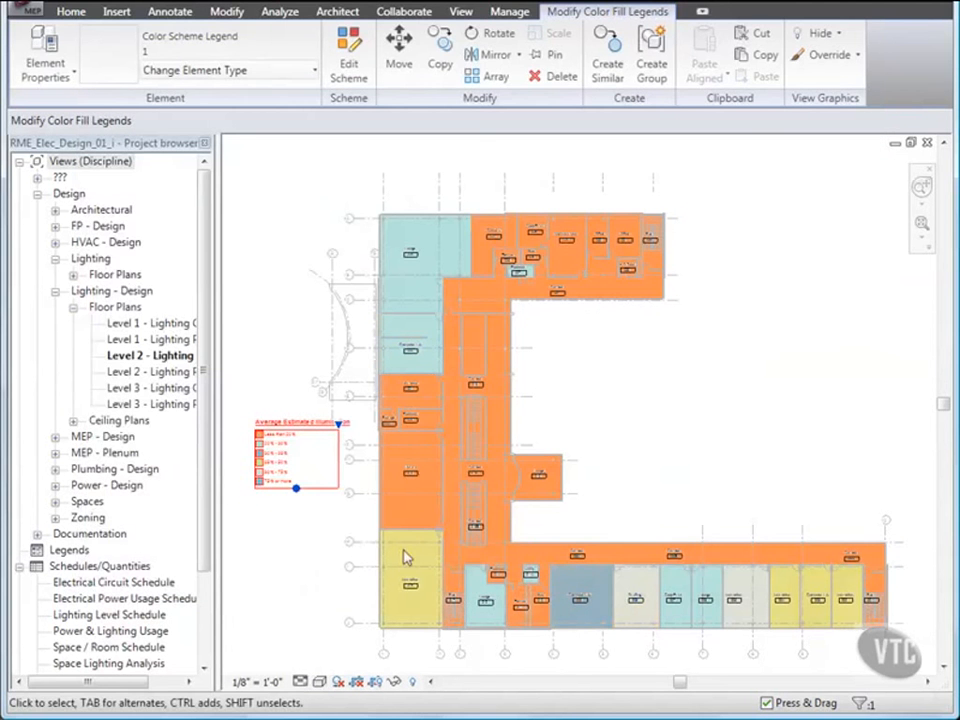
pyautogui.click(259, 553)
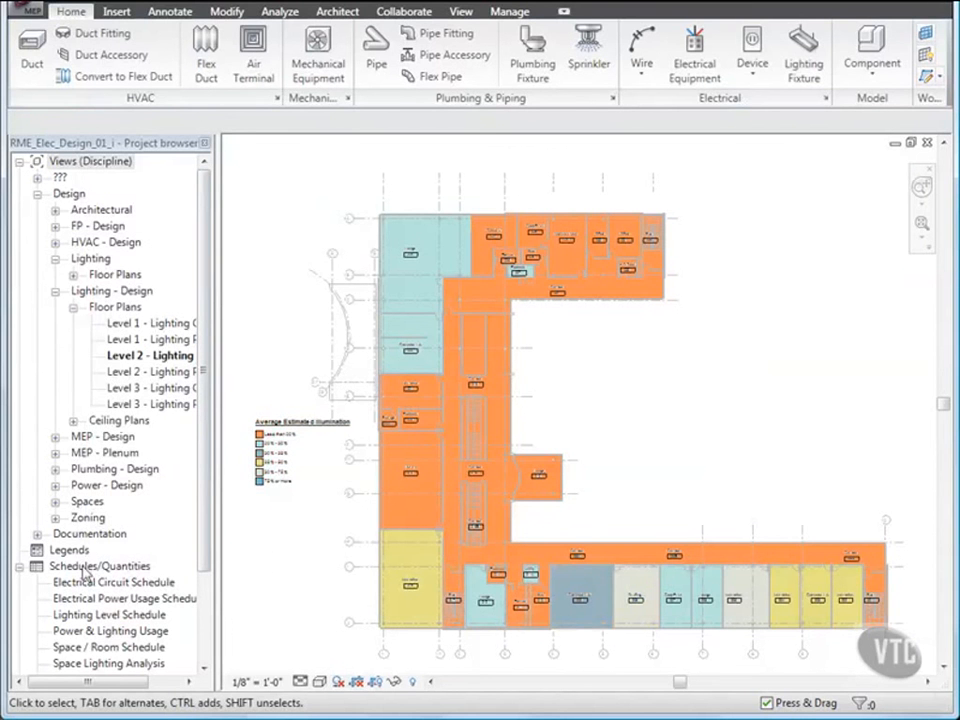
# Step: Open the Space Lighting Analysis schedule, then the Level 2 - Lighting ceiling plan
pyautogui.click(105, 665)
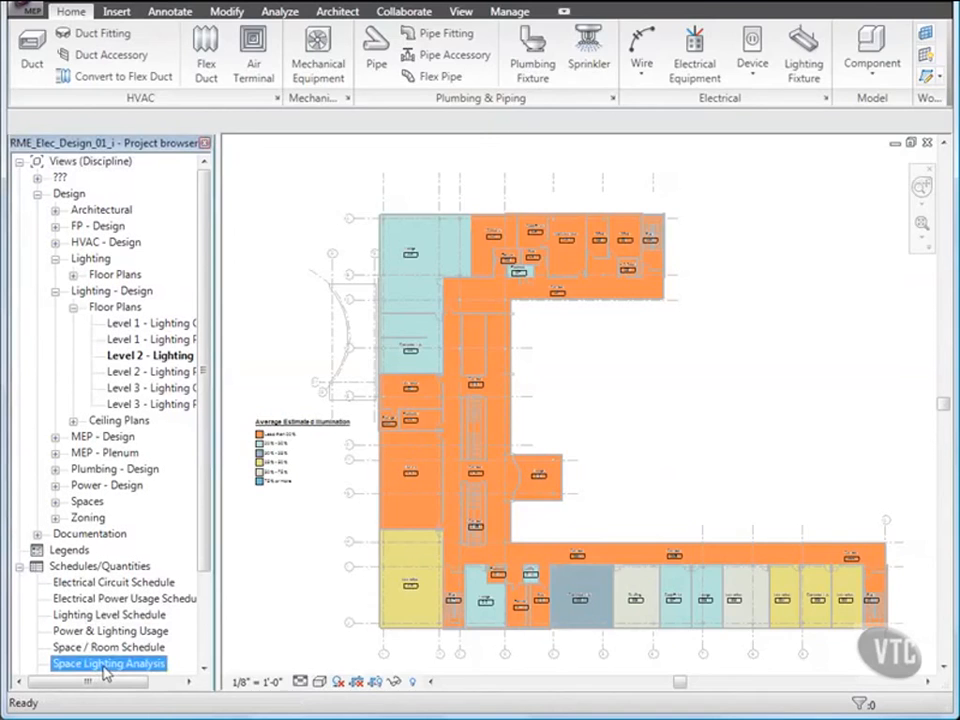
pyautogui.doubleClick(105, 665)
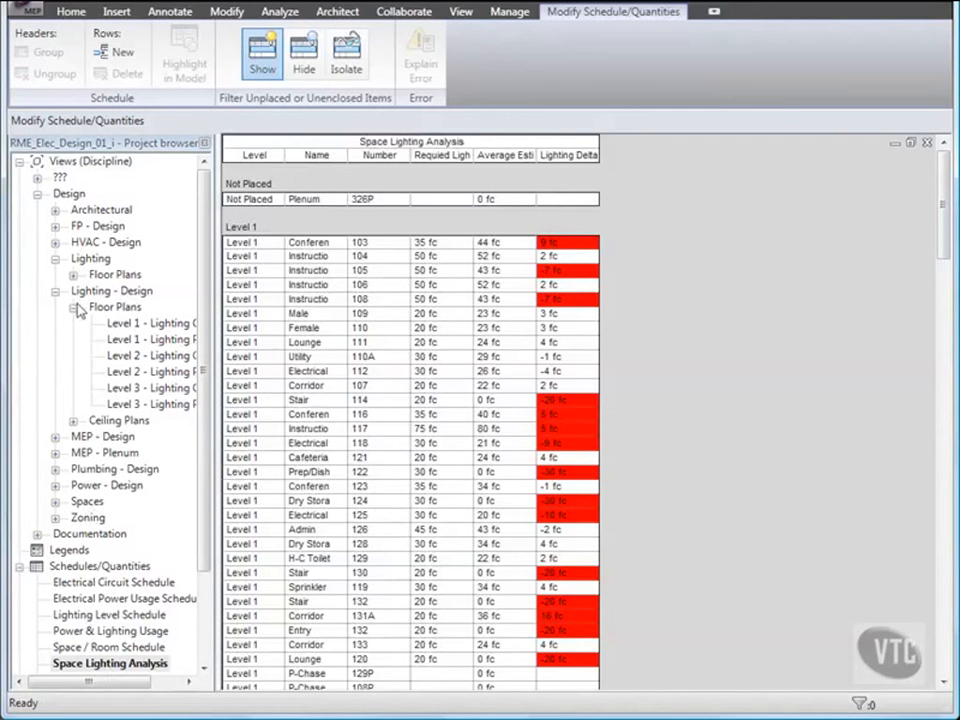
pyautogui.click(73, 422)
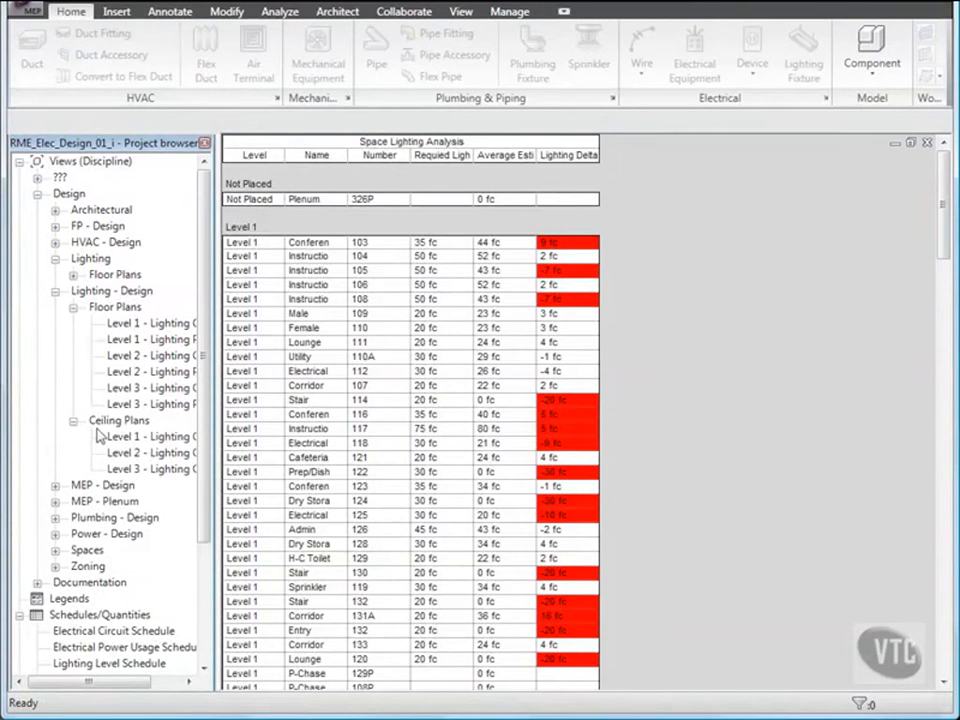
pyautogui.click(139, 455)
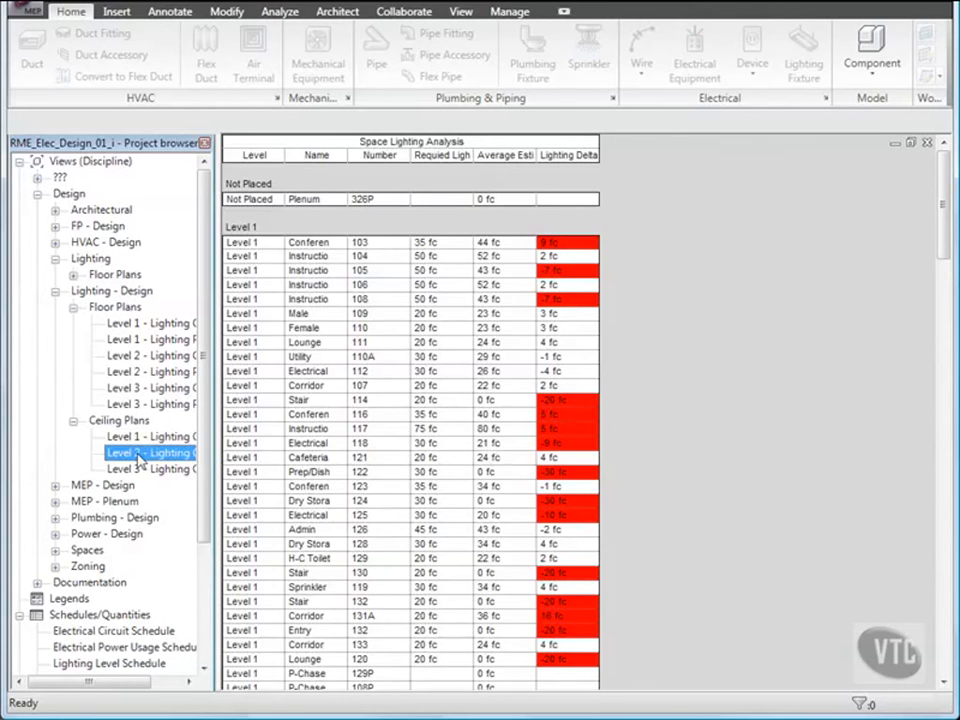
pyautogui.doubleClick(139, 455)
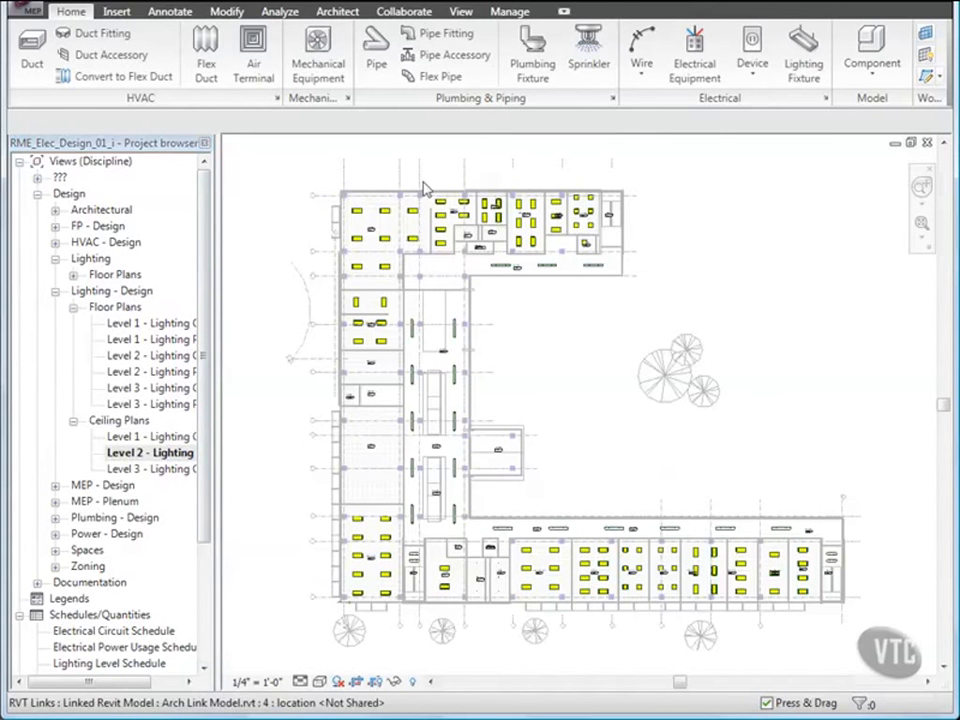
# Step: Tile the ceiling plan, floor plan and schedule windows and zoom all views to fit
pyautogui.click(460, 13)
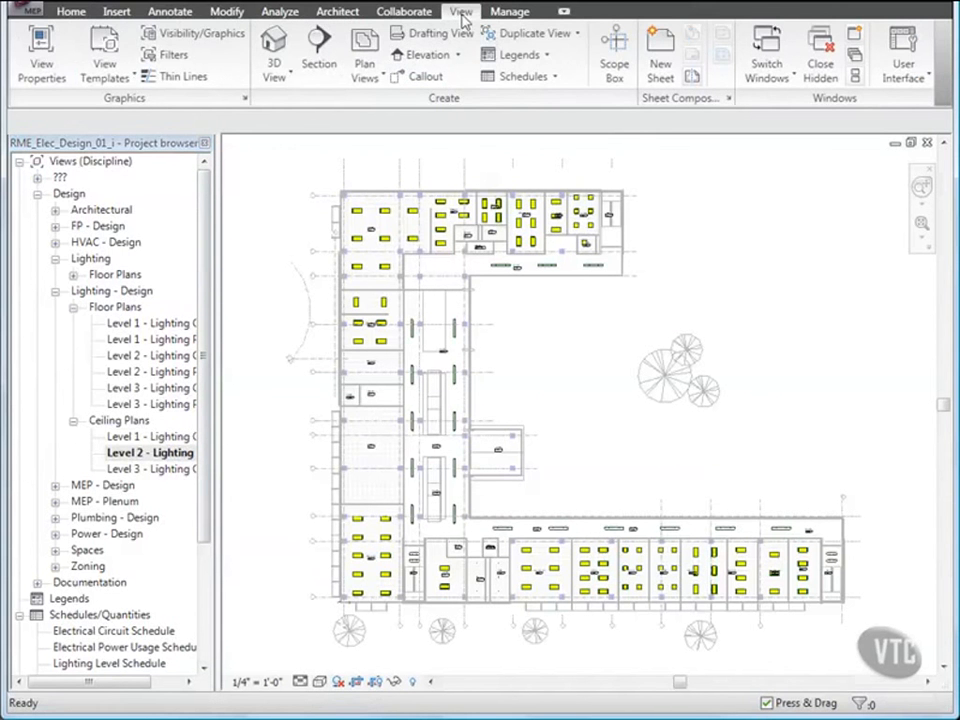
pyautogui.click(855, 76)
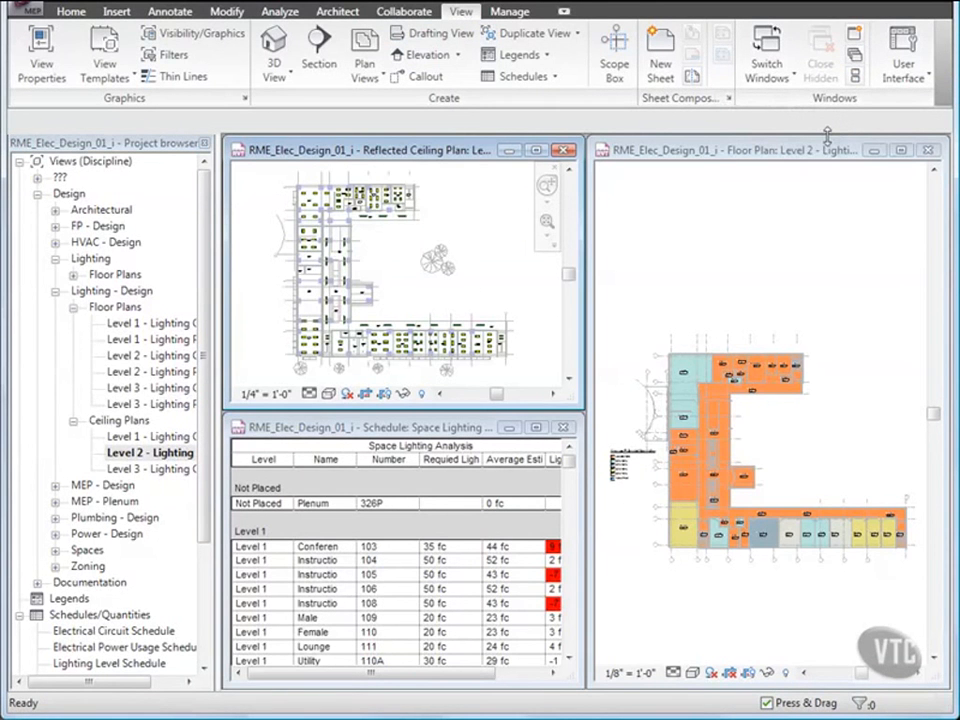
pyautogui.click(757, 243)
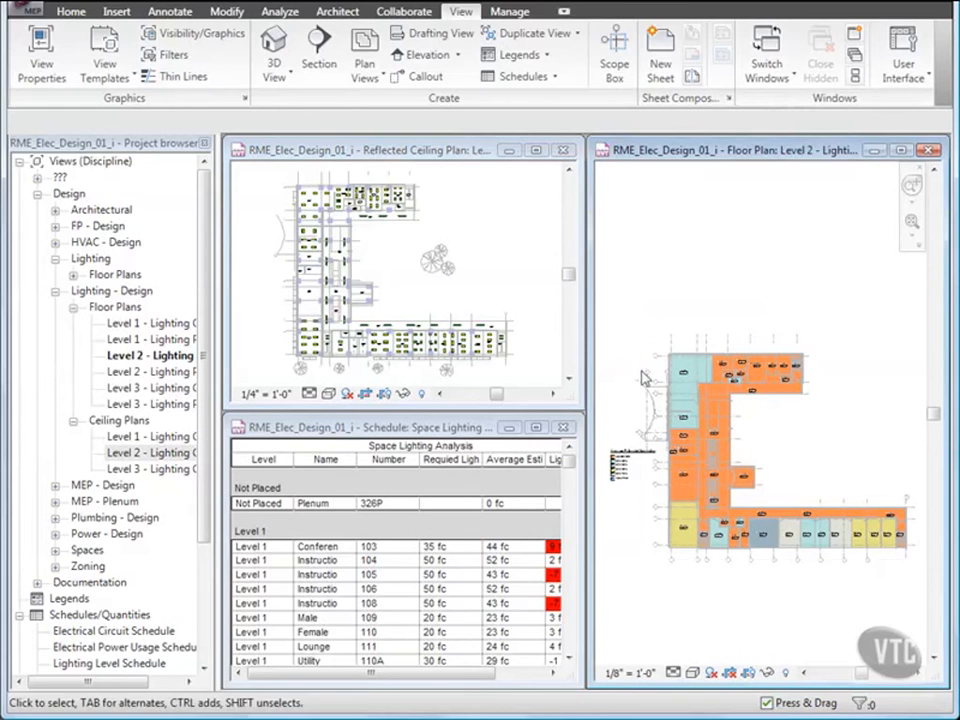
pyautogui.click(428, 494)
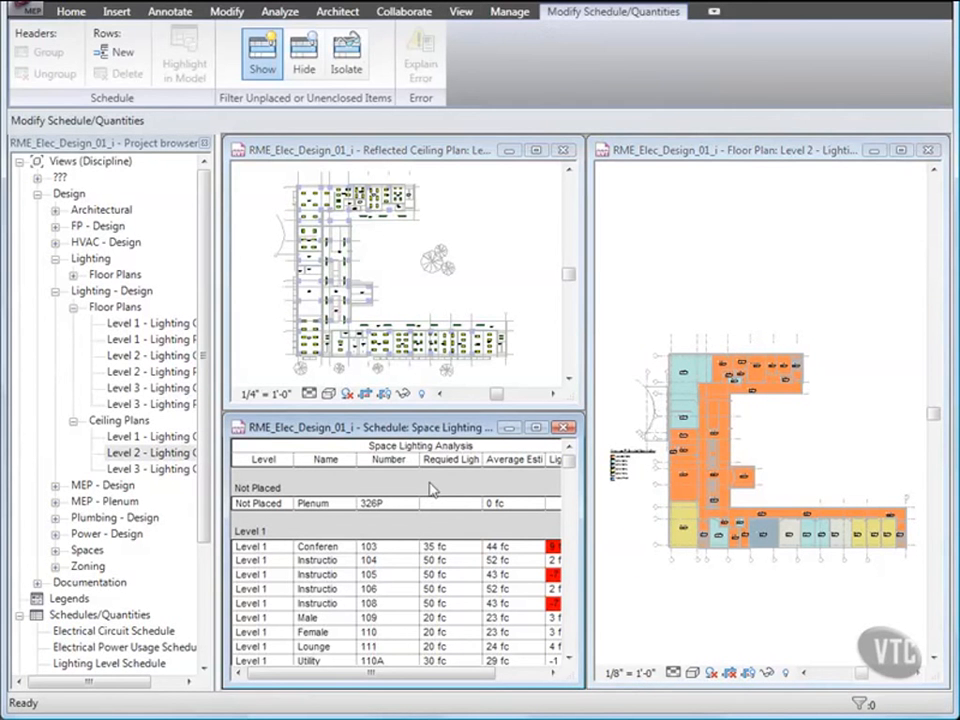
pyautogui.click(462, 14)
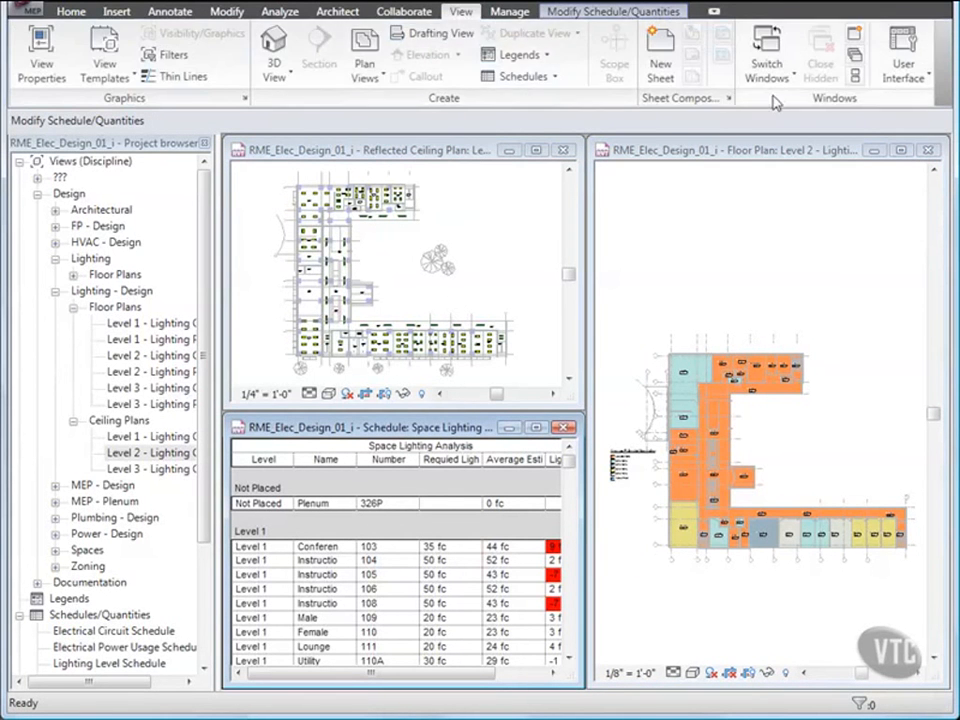
pyautogui.click(855, 77)
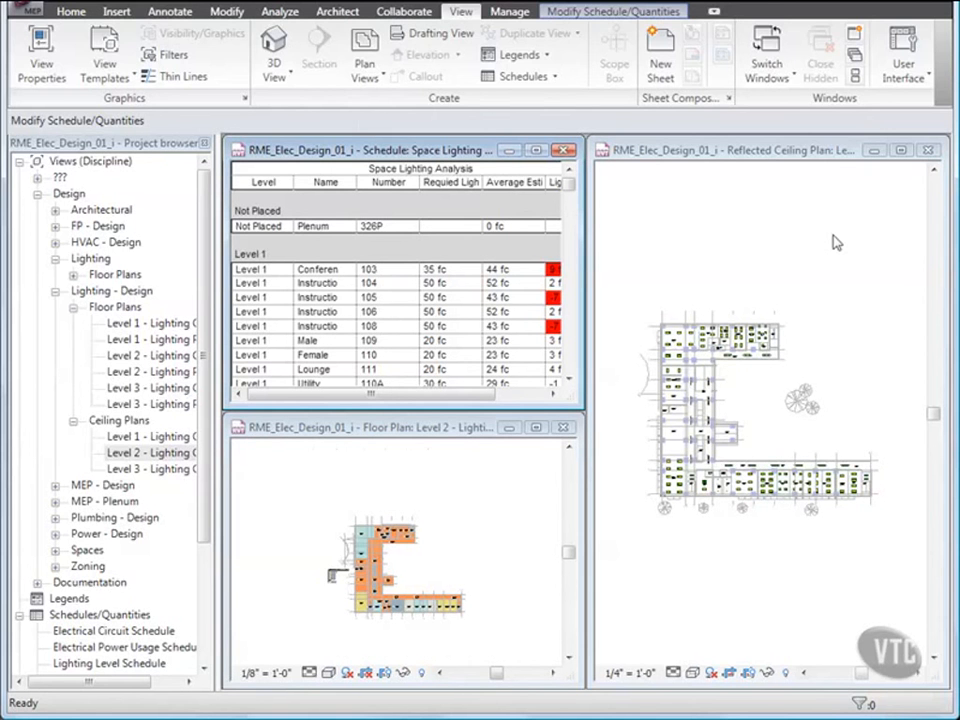
pyautogui.press('z')
pyautogui.press('a')
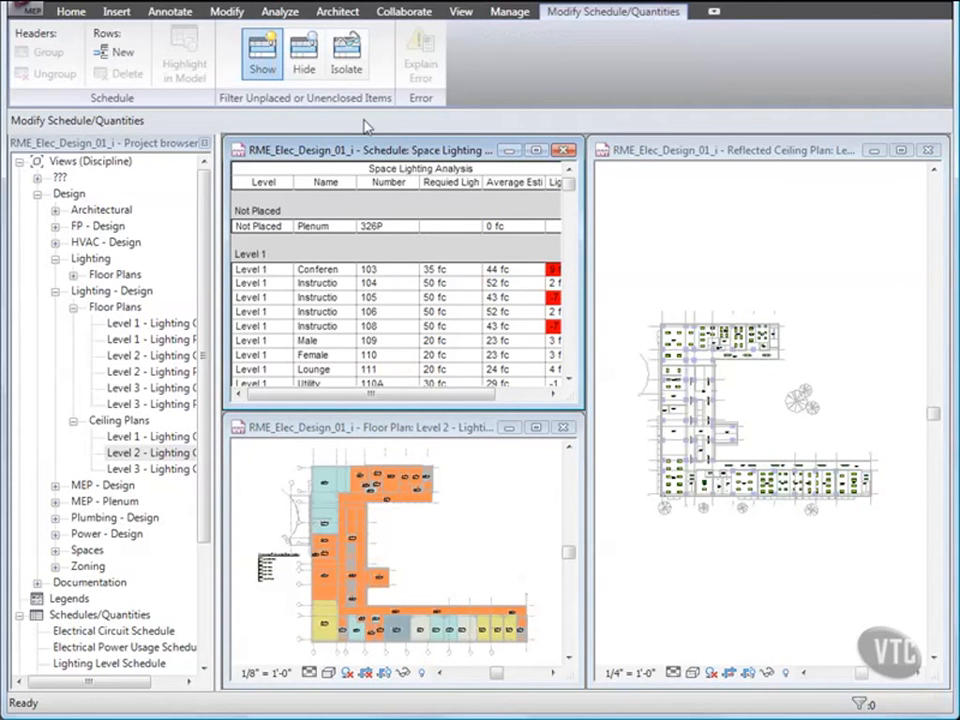
# Step: Zoom and pan the reflected ceiling plan in on Library 219
pyautogui.click(645, 319)
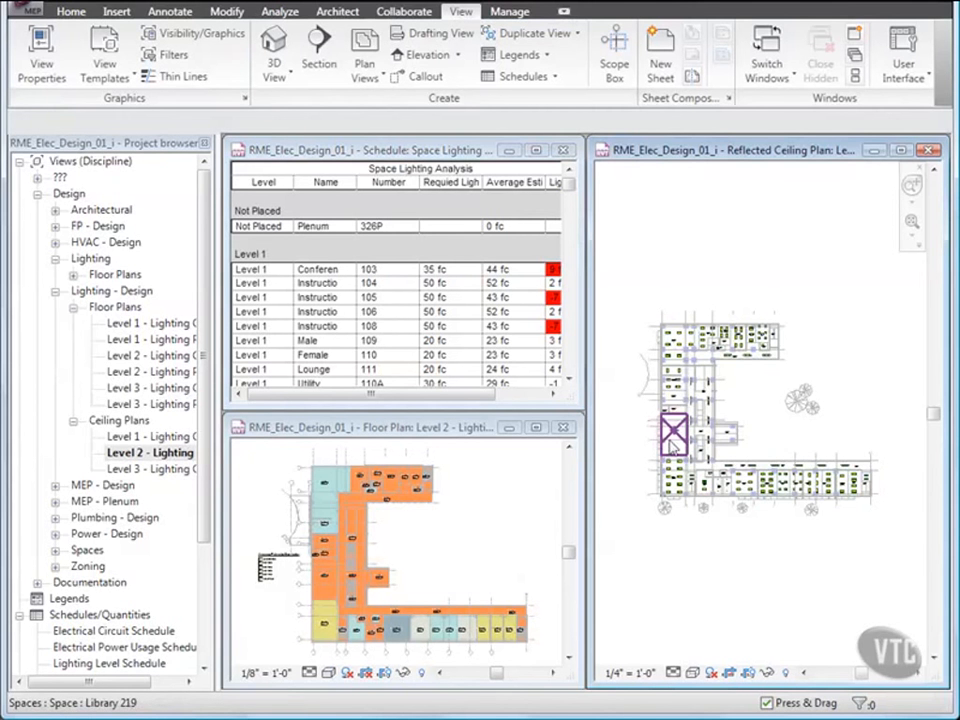
pyautogui.scroll(5, 672, 446)
pyautogui.scroll(3, 672, 446)
pyautogui.moveTo(671, 448); pyautogui.dragTo(728, 457, button='middle')
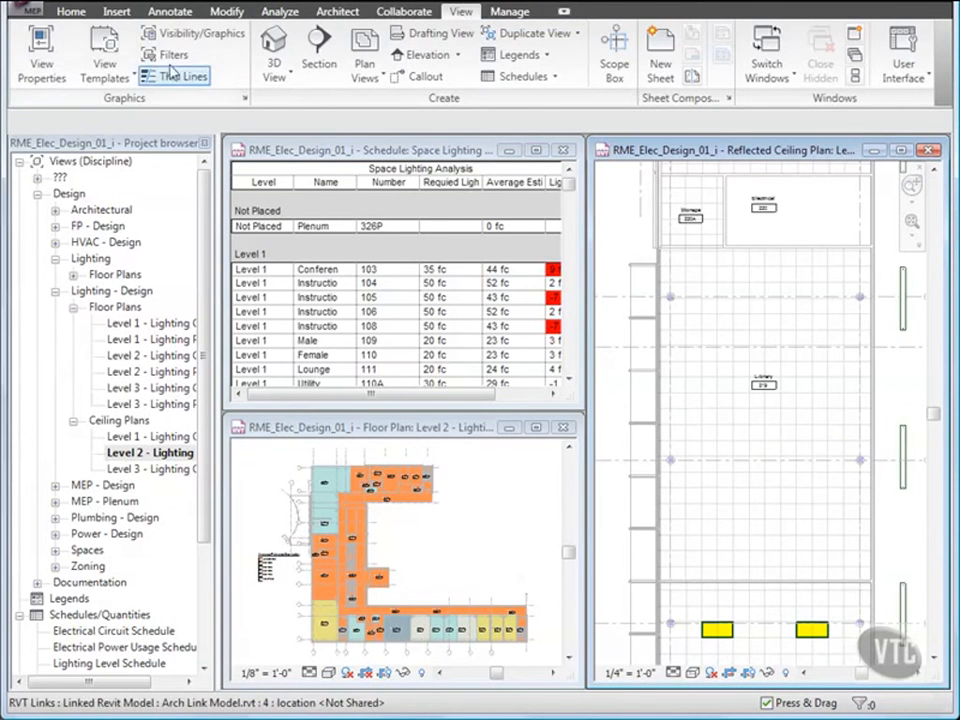
pyautogui.click(74, 13)
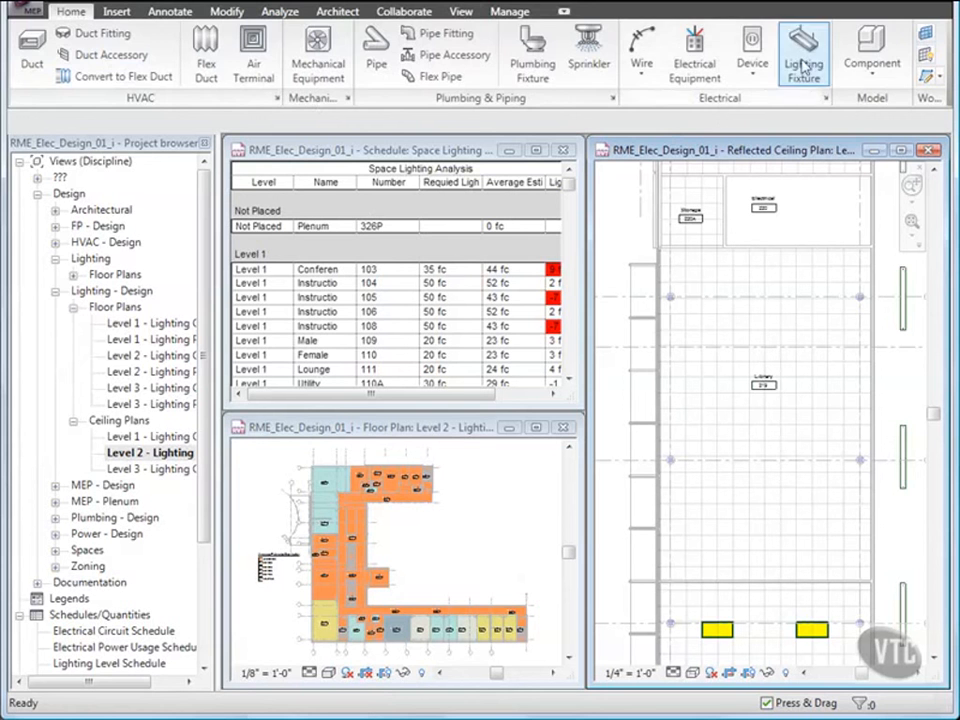
# Step: Place a 2'x2'(2 Lamp) - 277V recessed parabolic light on the ceiling face in Library 219's upper-left corner
pyautogui.click(803, 64)
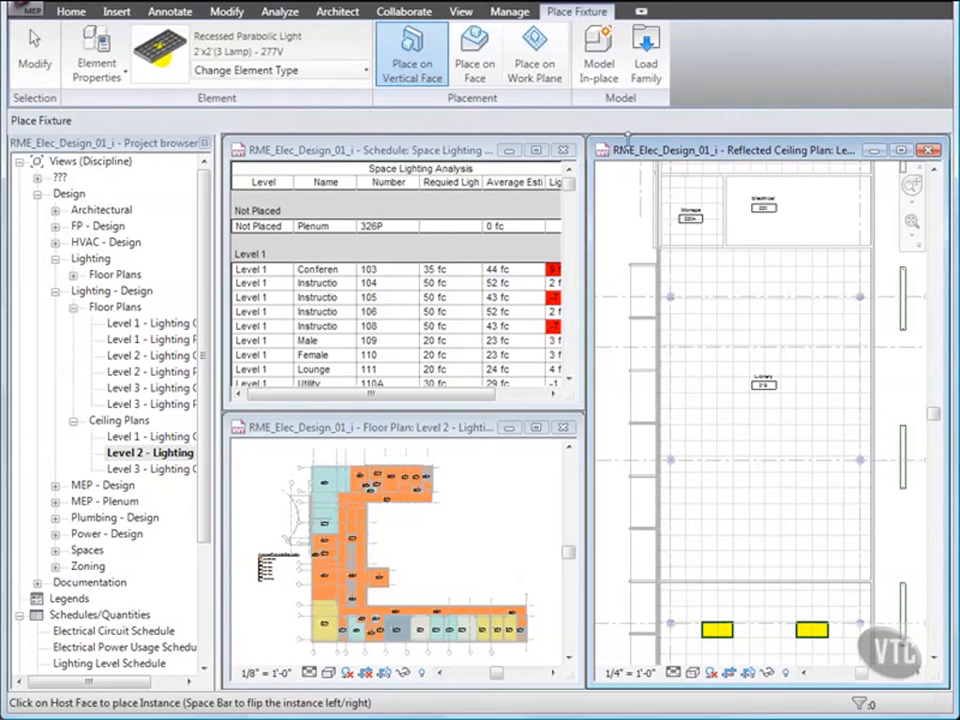
pyautogui.click(327, 73)
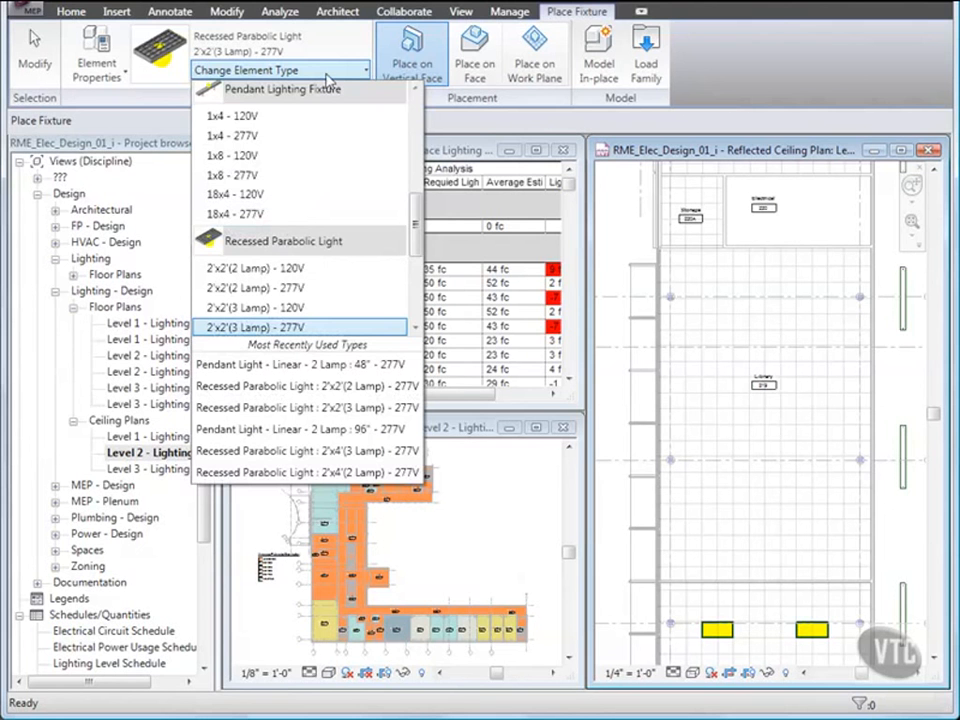
pyautogui.click(318, 292)
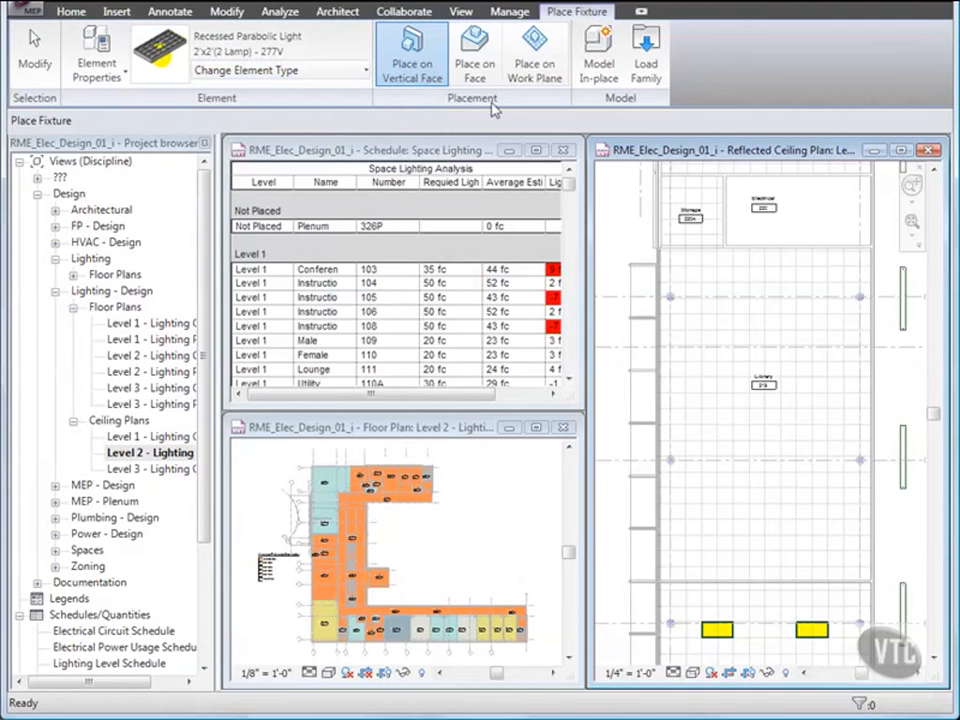
pyautogui.click(475, 62)
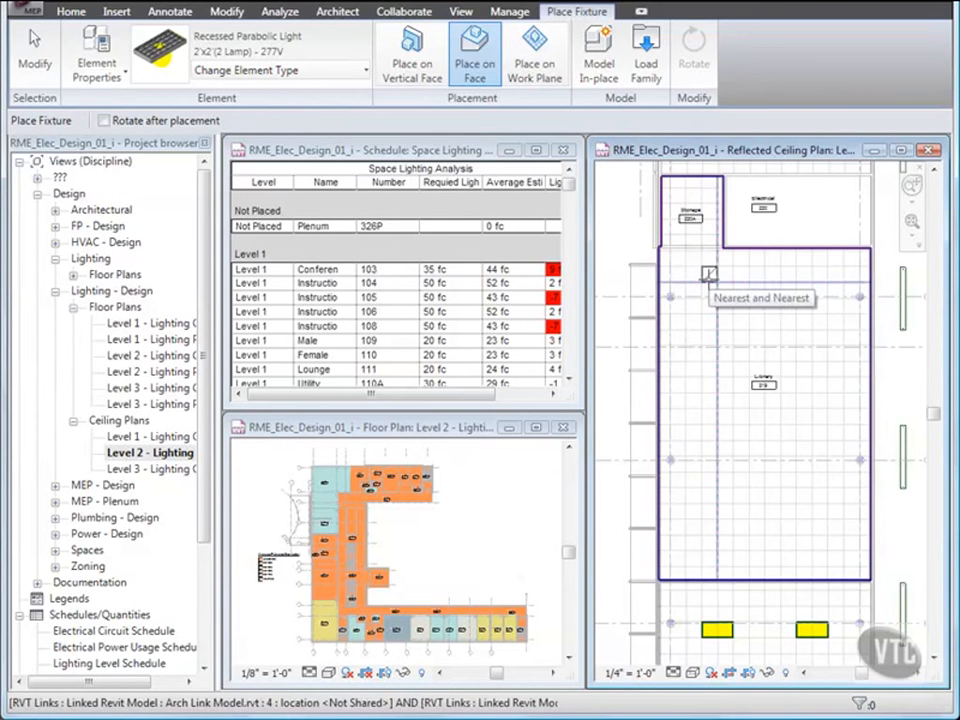
pyautogui.click(708, 272)
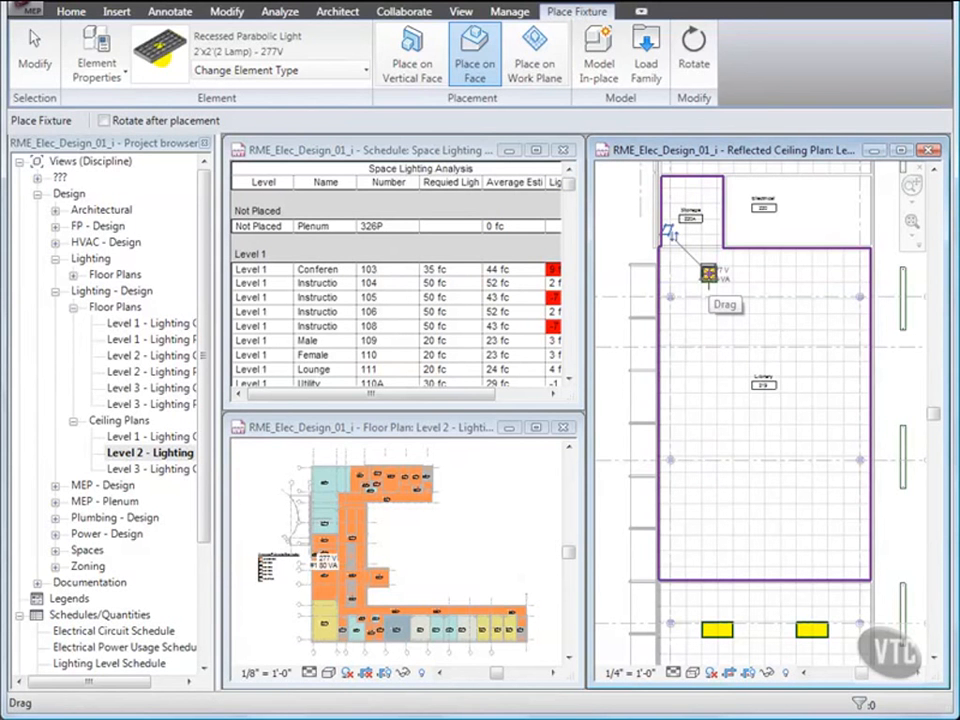
pyautogui.hotkey('ctrl', 'Tab')
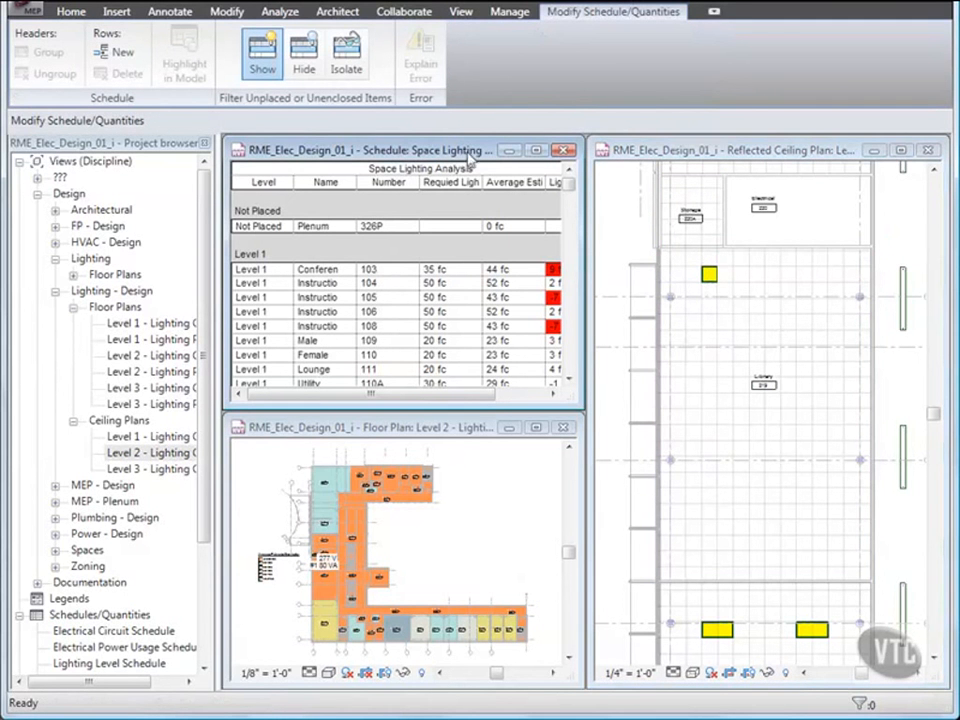
# Step: Check Library 219's schedule row (2 fc) and select the new light fixture
pyautogui.moveTo(570, 192); pyautogui.dragTo(571, 268)
pyautogui.click(318, 268)
pyautogui.click(244, 270)
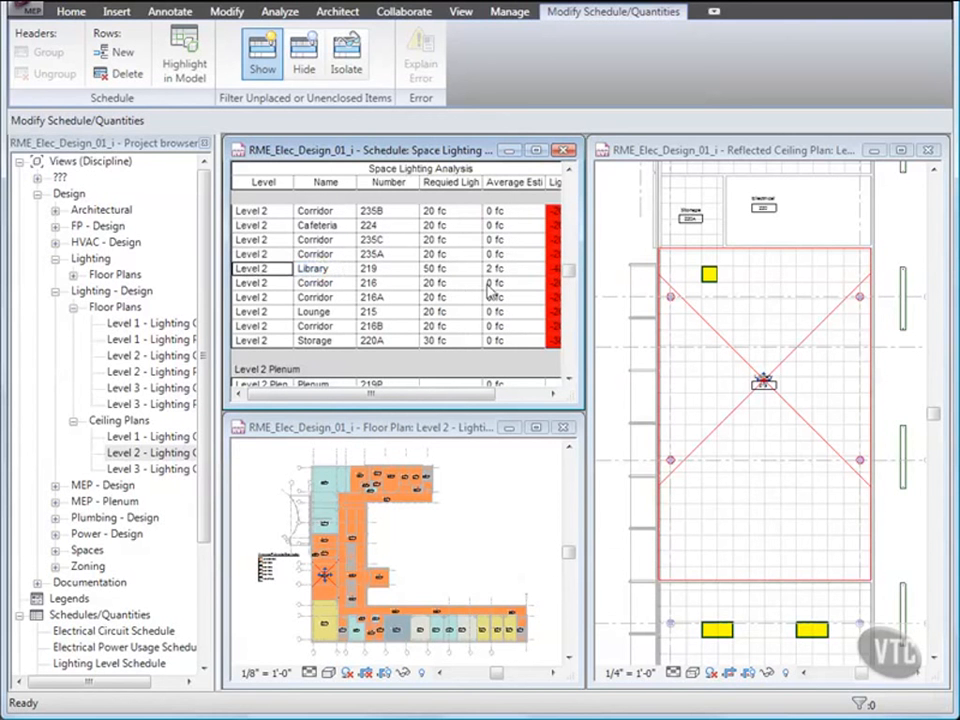
pyautogui.click(634, 296)
pyautogui.click(708, 277)
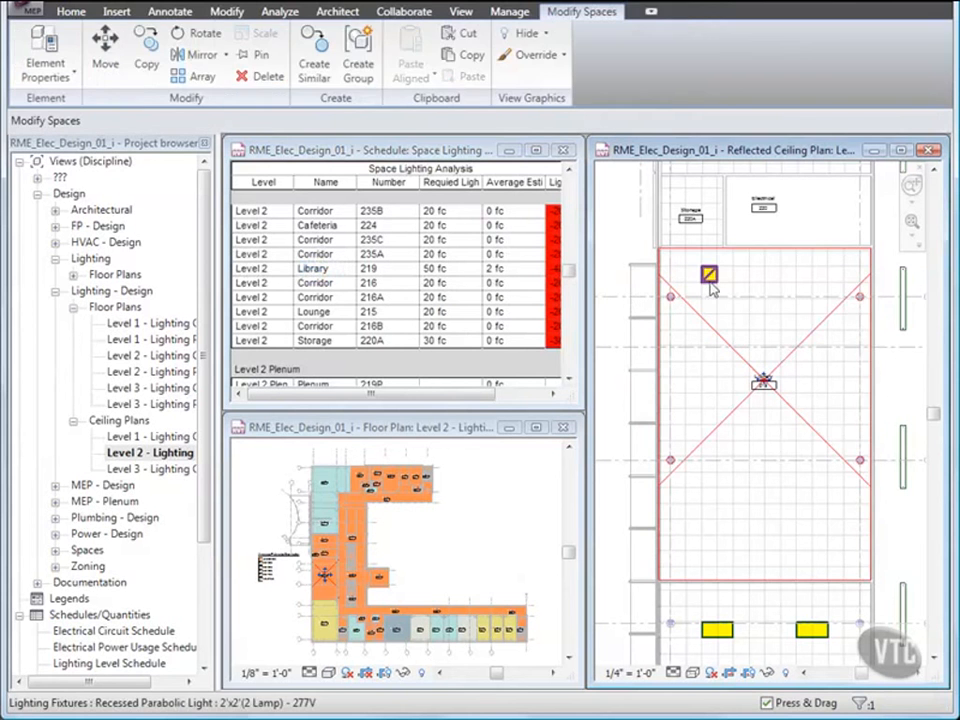
pyautogui.click(710, 280)
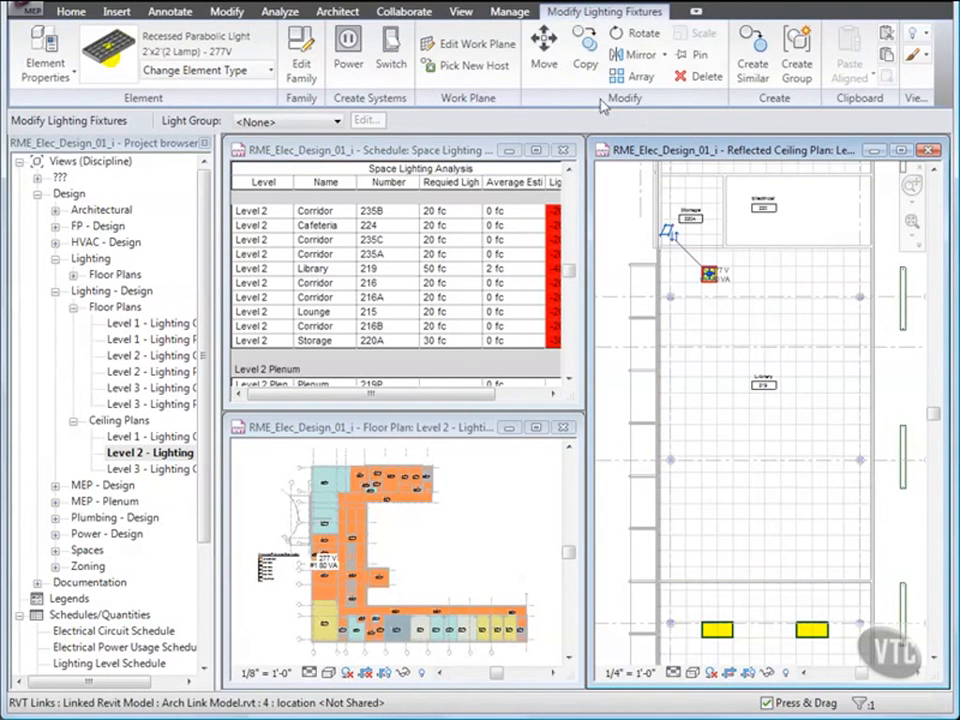
# Step: Copy the light twice at 6'-0" spacing to form a row of three
pyautogui.click(589, 60)
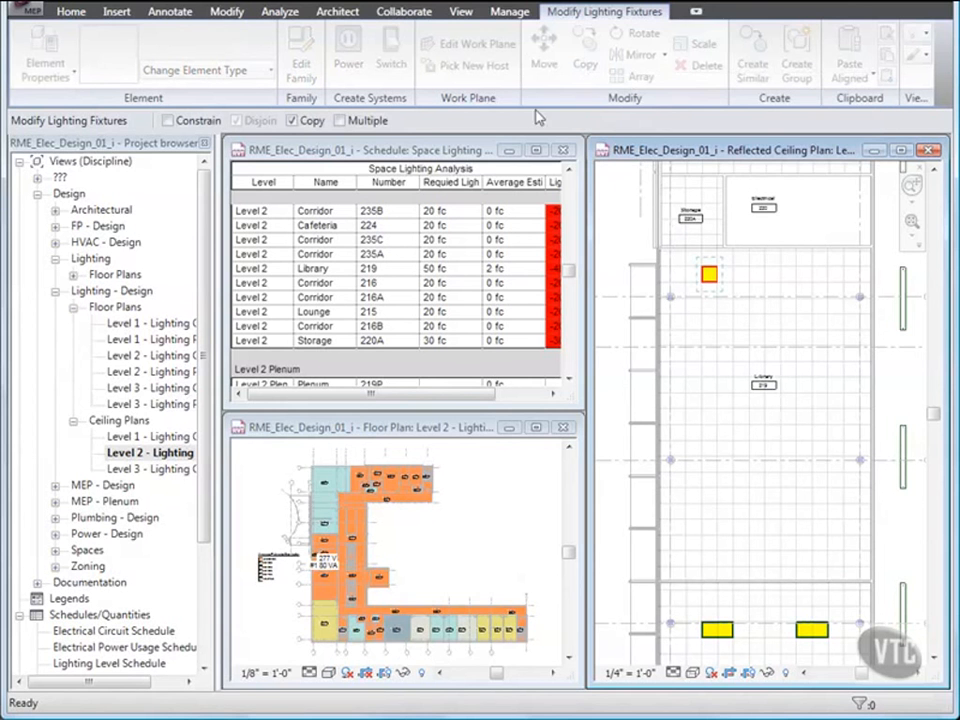
pyautogui.click(341, 121)
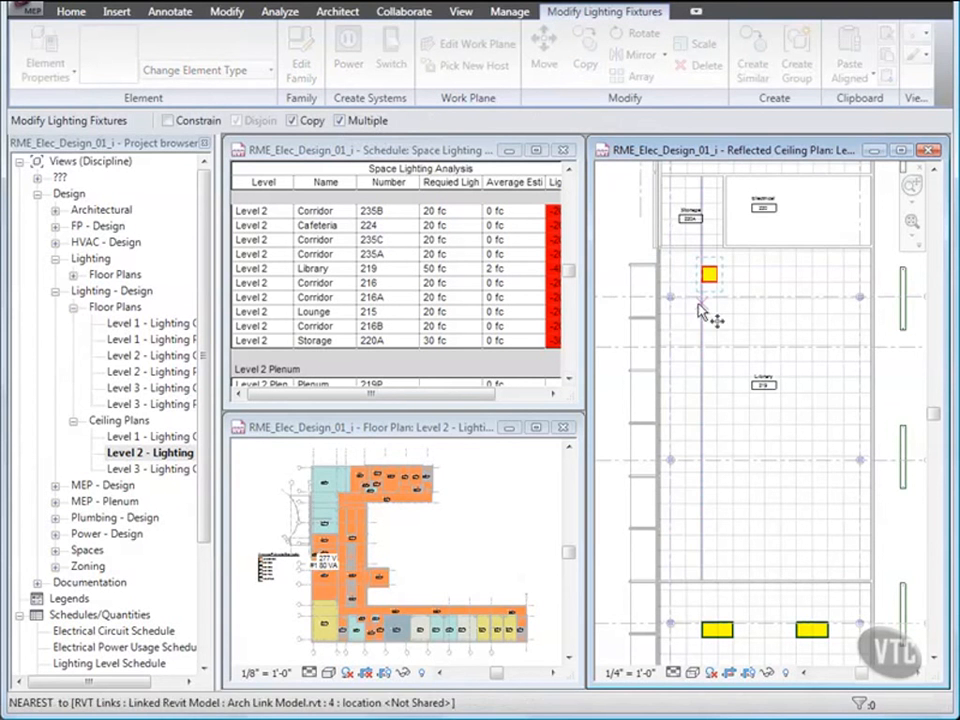
pyautogui.click(701, 316)
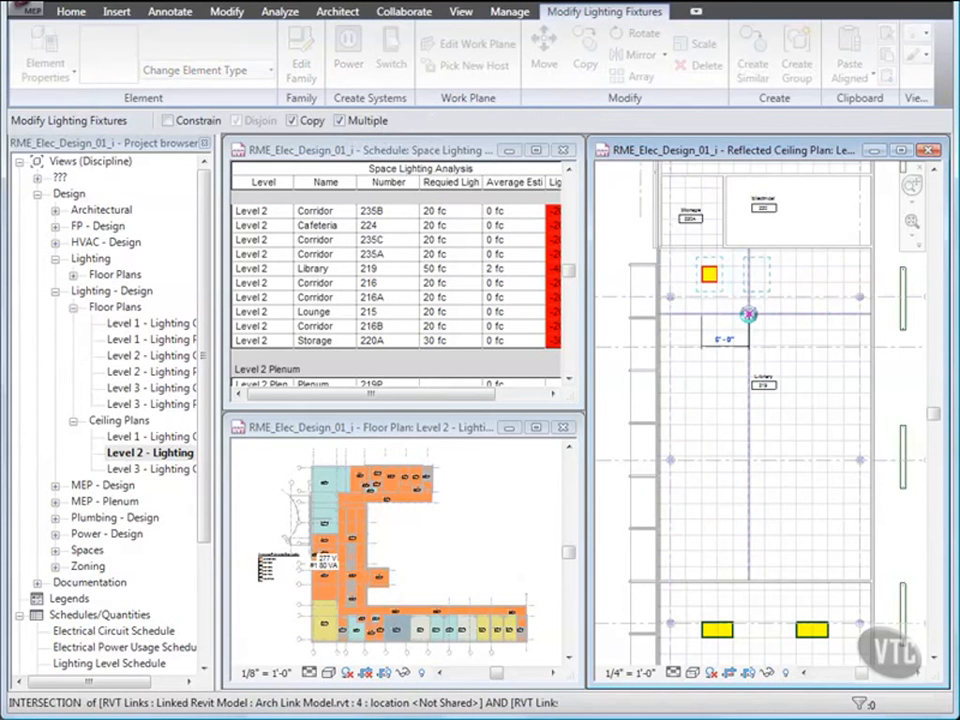
pyautogui.click(749, 316)
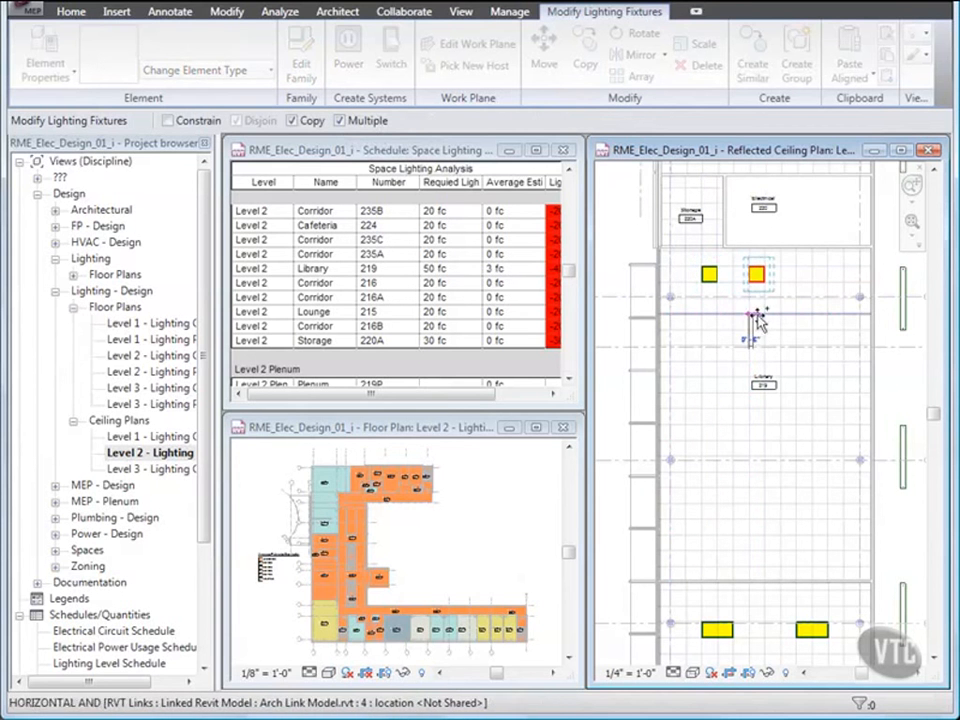
pyautogui.click(812, 318)
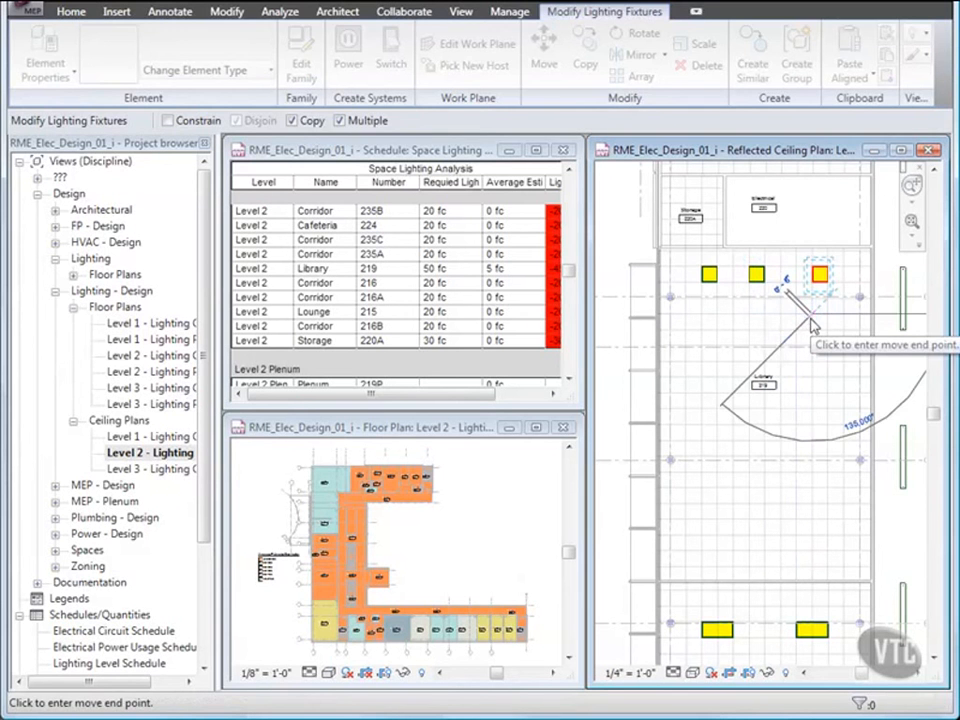
pyautogui.press('Escape')
pyautogui.press('Escape')
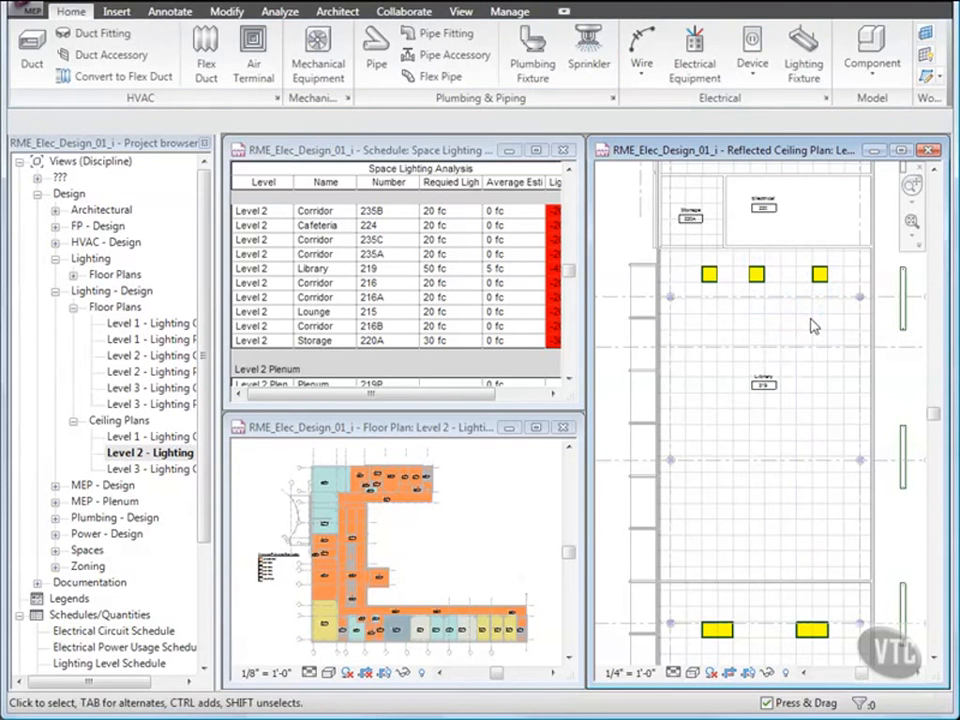
# Step: Copy the row down the library to seven rows and check Lighting Delta (32 fc)
pyautogui.moveTo(695, 259); pyautogui.dragTo(842, 296)
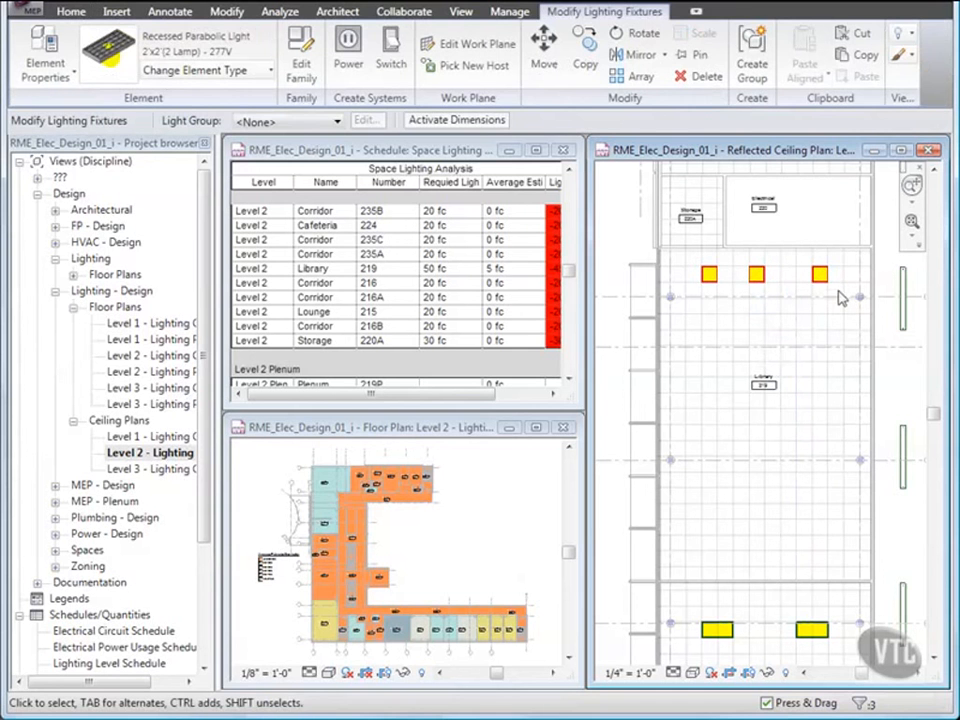
pyautogui.click(618, 54)
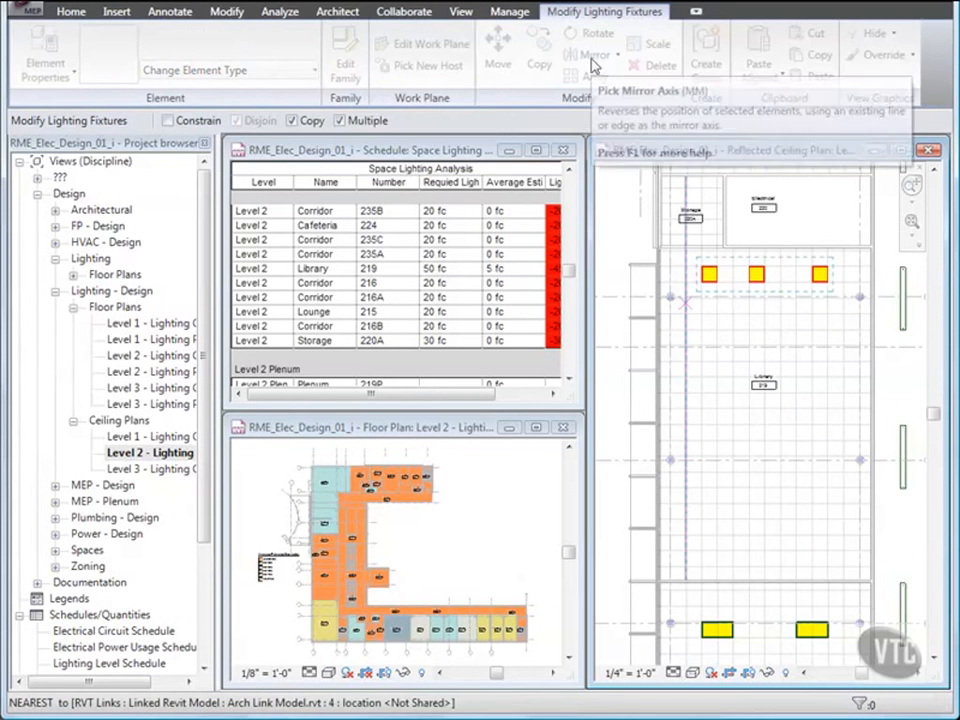
pyautogui.click(701, 315)
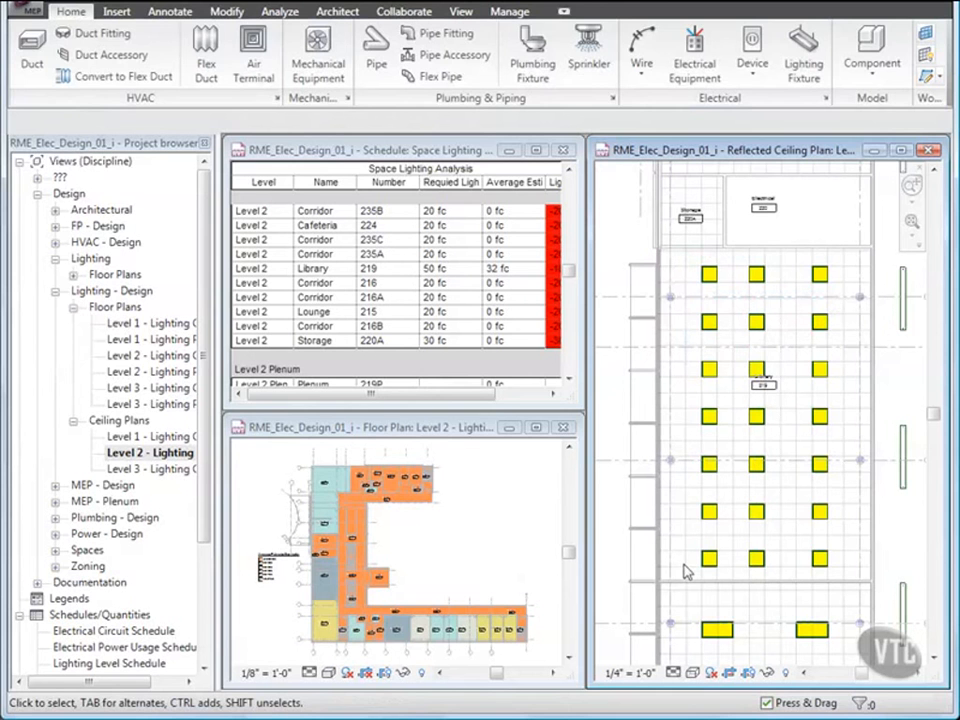
pyautogui.click(388, 396)
pyautogui.moveTo(377, 398); pyautogui.dragTo(412, 399)
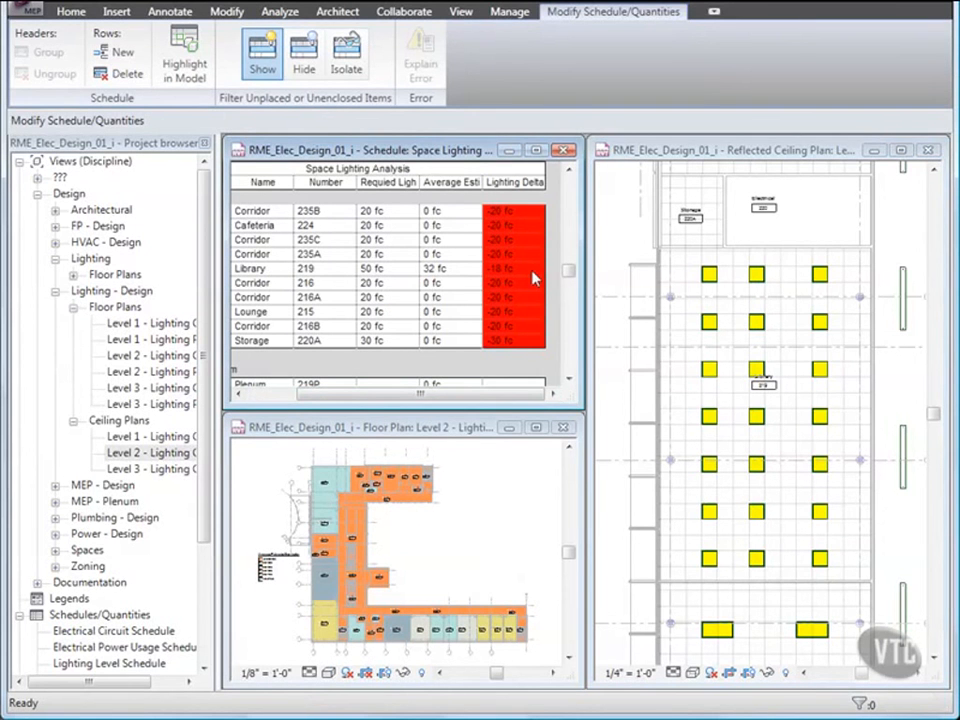
pyautogui.click(679, 156)
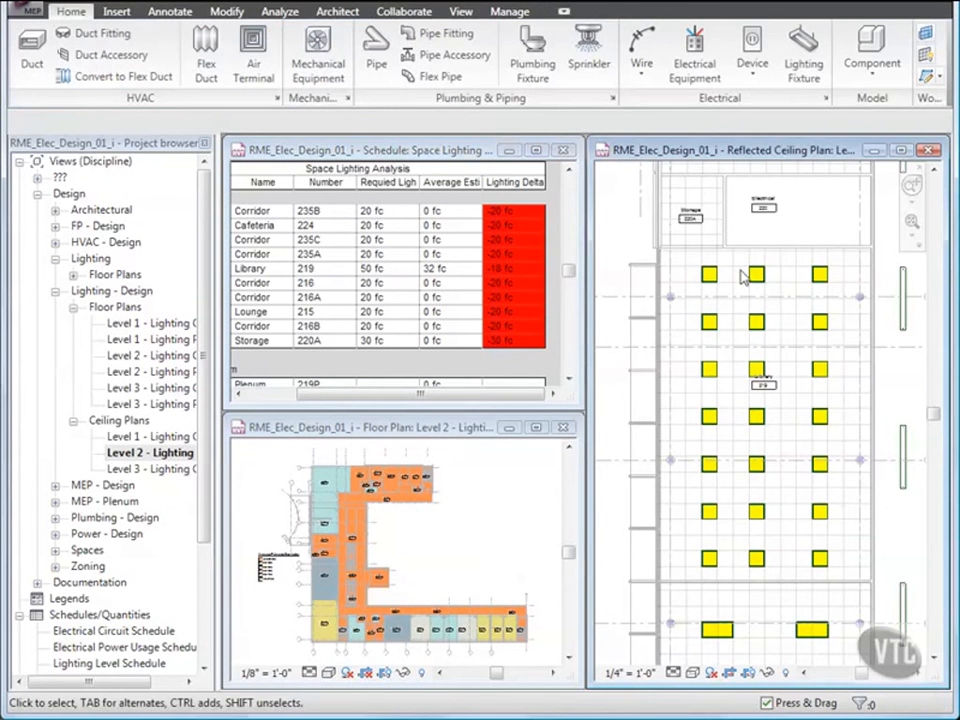
# Step: Change the seven middle-column lights to Recessed Parabolic Light 2'x4'(2 Lamp) - 277V, giving 45 fc
pyautogui.moveTo(743, 266); pyautogui.dragTo(764, 568)
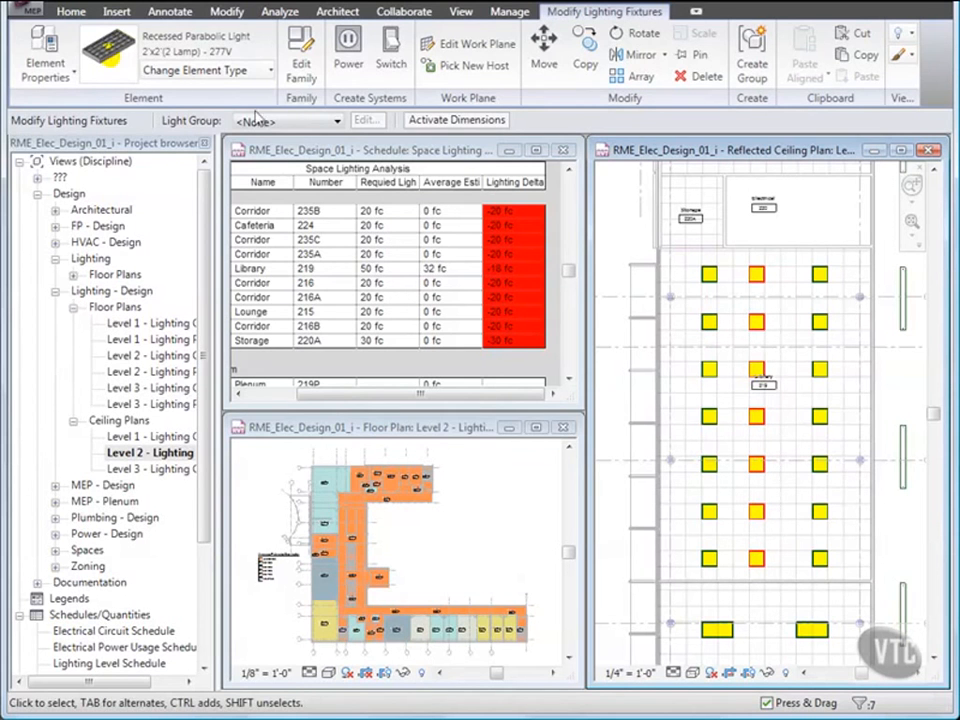
pyautogui.click(260, 80)
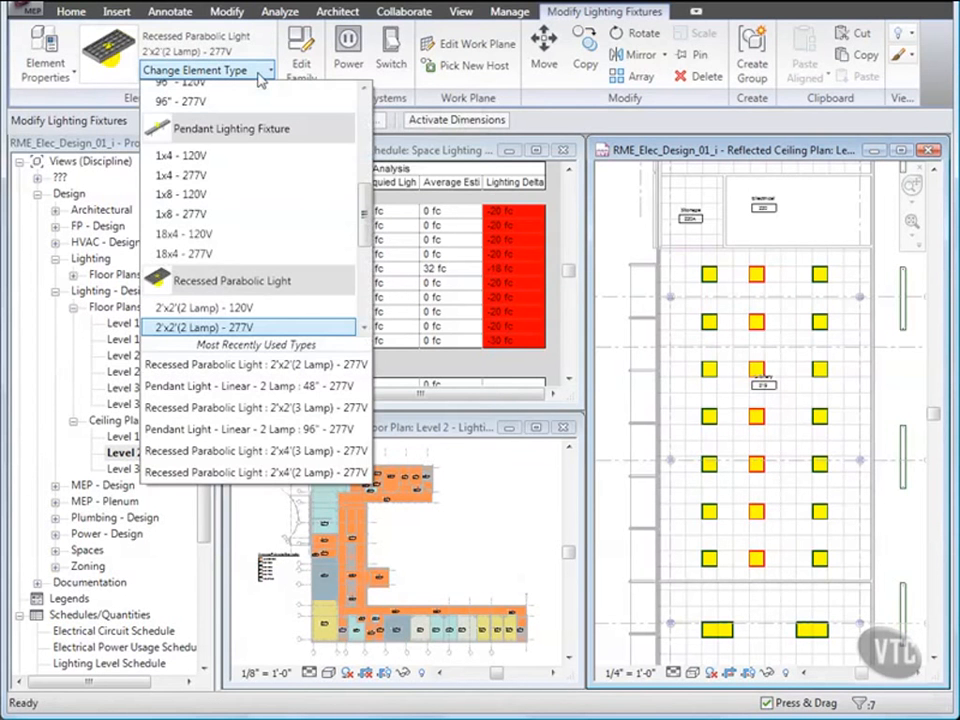
pyautogui.scroll(-2, 258, 272)
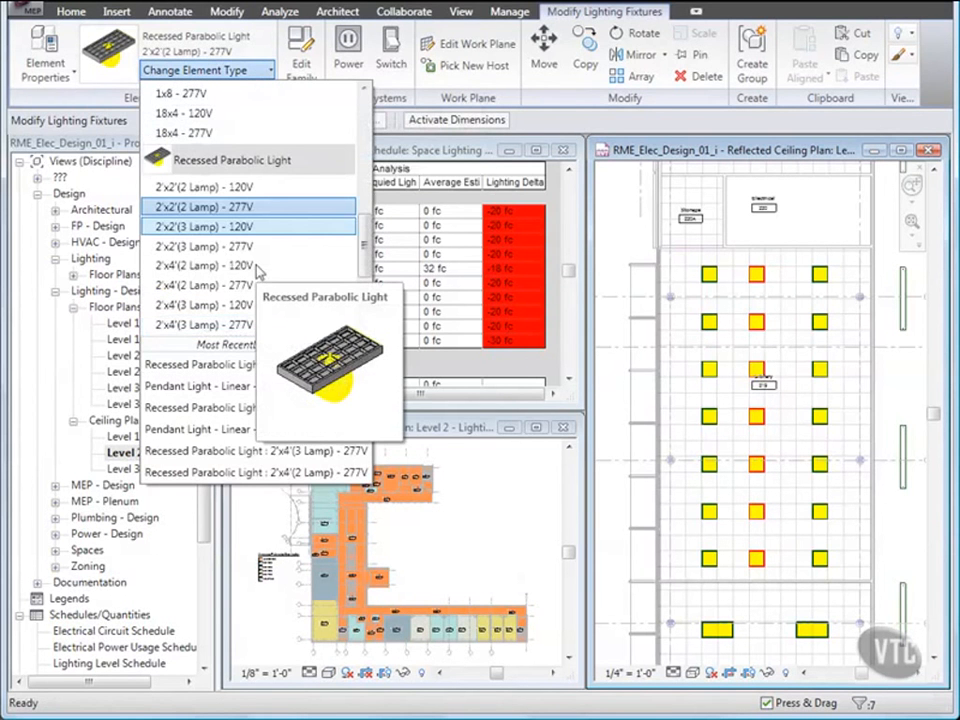
pyautogui.click(210, 285)
pyautogui.click(688, 455)
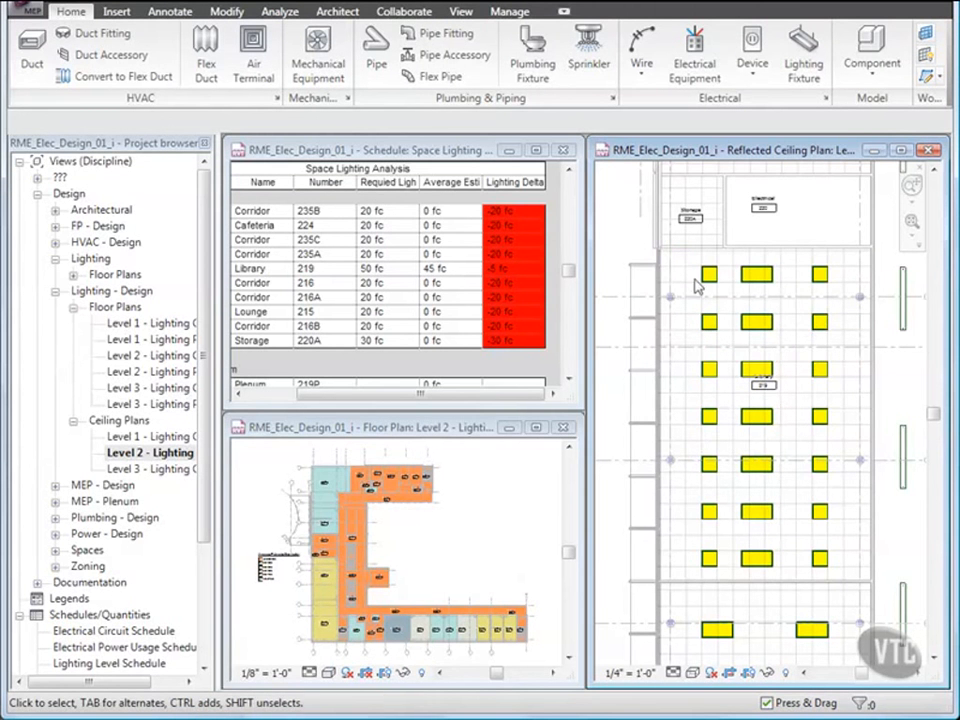
# Step: Window-select the middle column and filter the selection to Lighting Fixtures only
pyautogui.moveTo(782, 536); pyautogui.dragTo(790, 577)
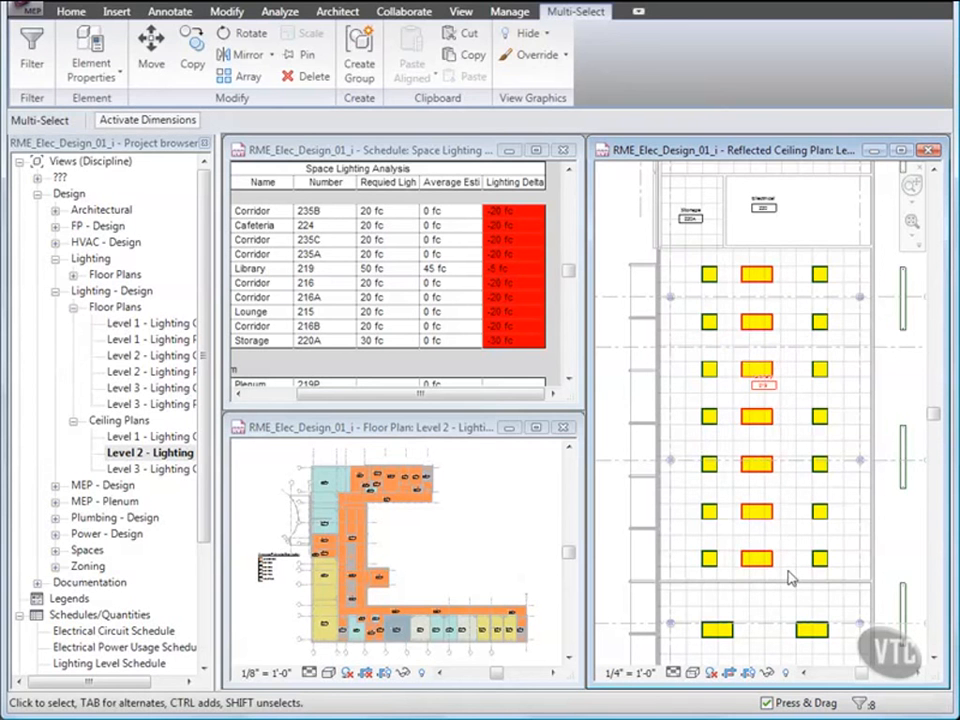
pyautogui.click(866, 705)
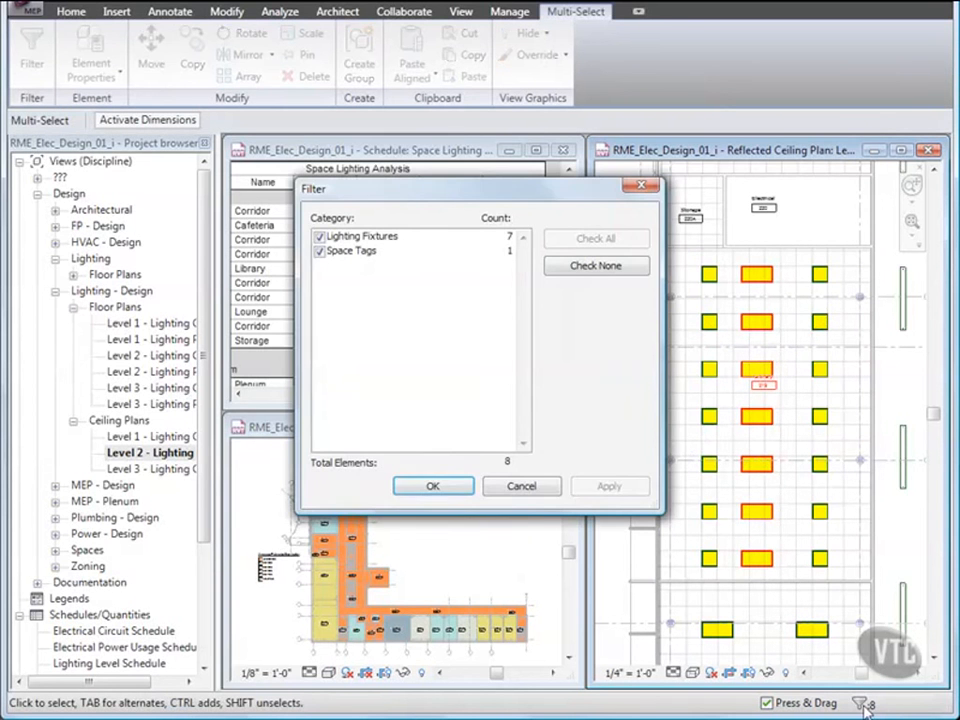
pyautogui.click(596, 268)
pyautogui.click(319, 236)
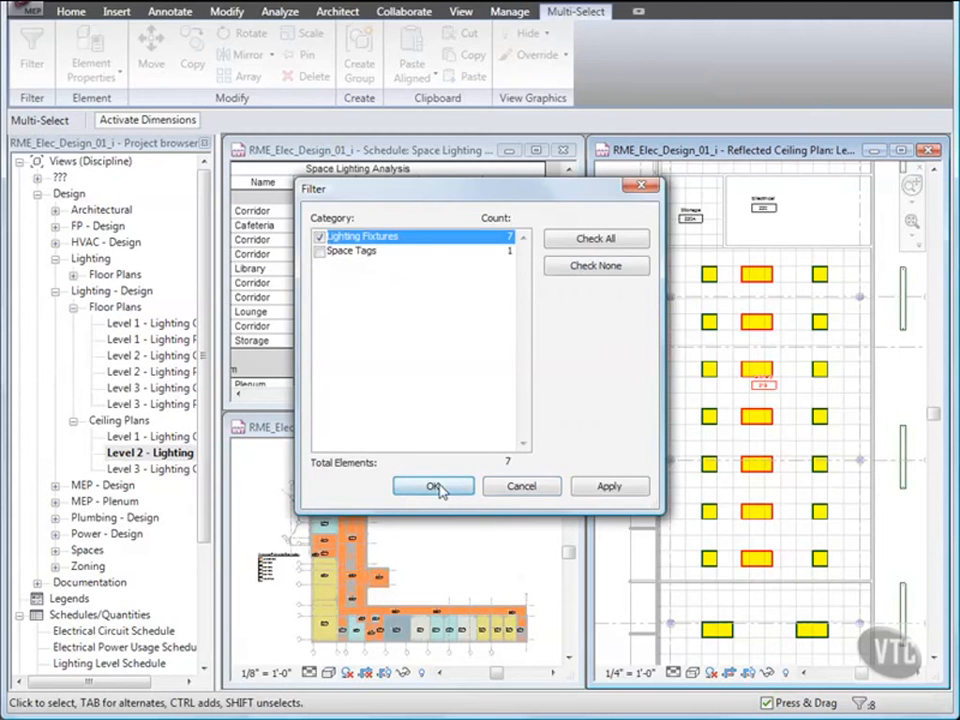
pyautogui.click(434, 487)
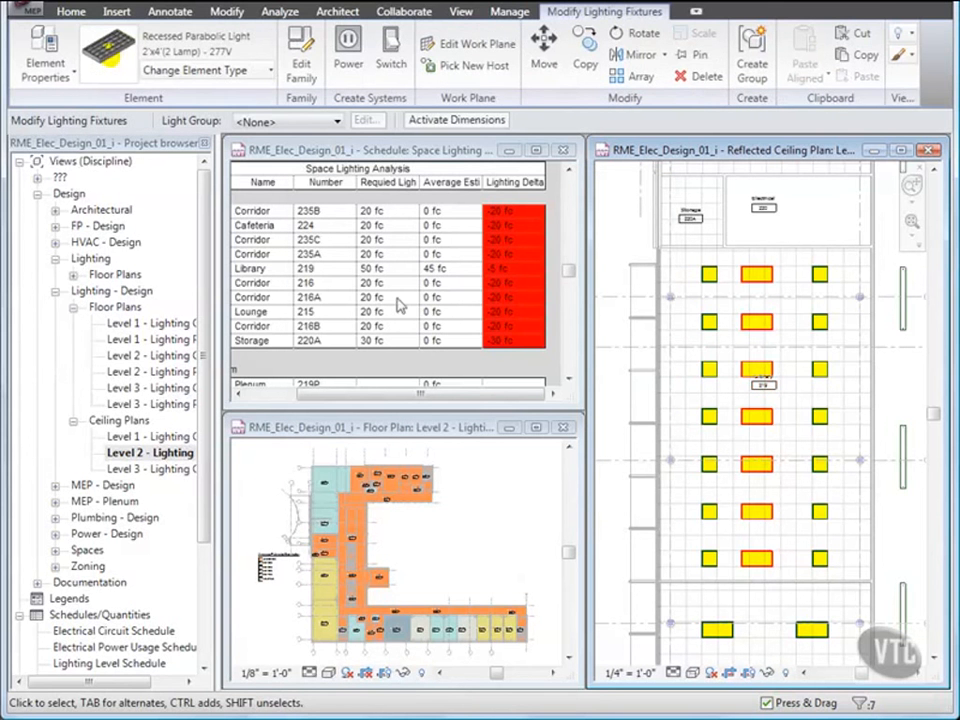
# Step: Change them to 2'x4'(3 Lamp) - 277V and confirm Library 219 reaches 53 fc
pyautogui.click(270, 72)
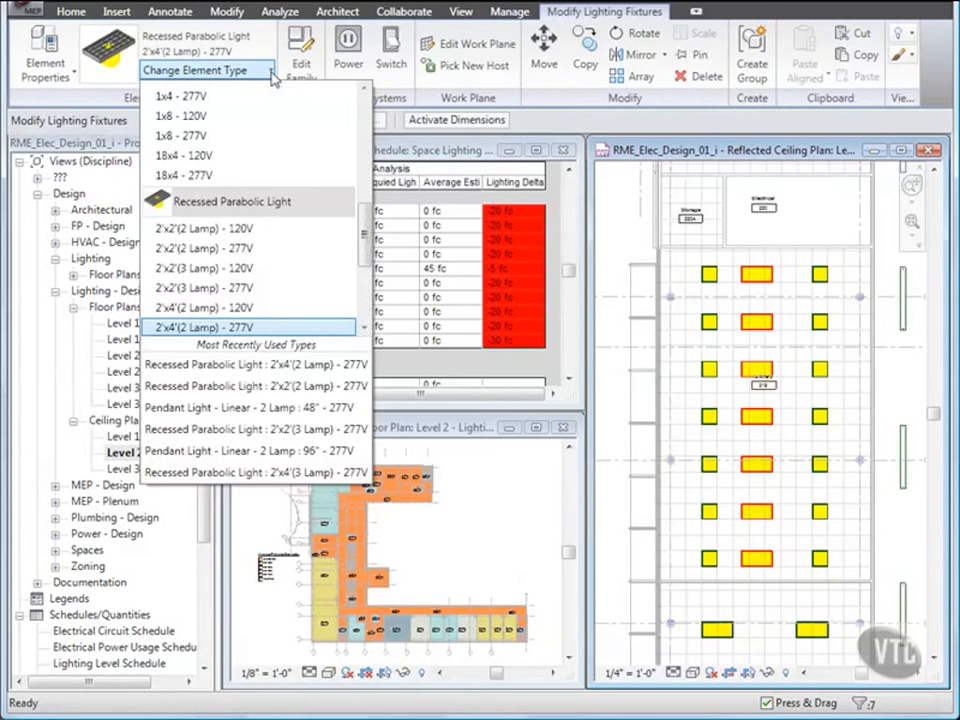
pyautogui.scroll(-2, 247, 260)
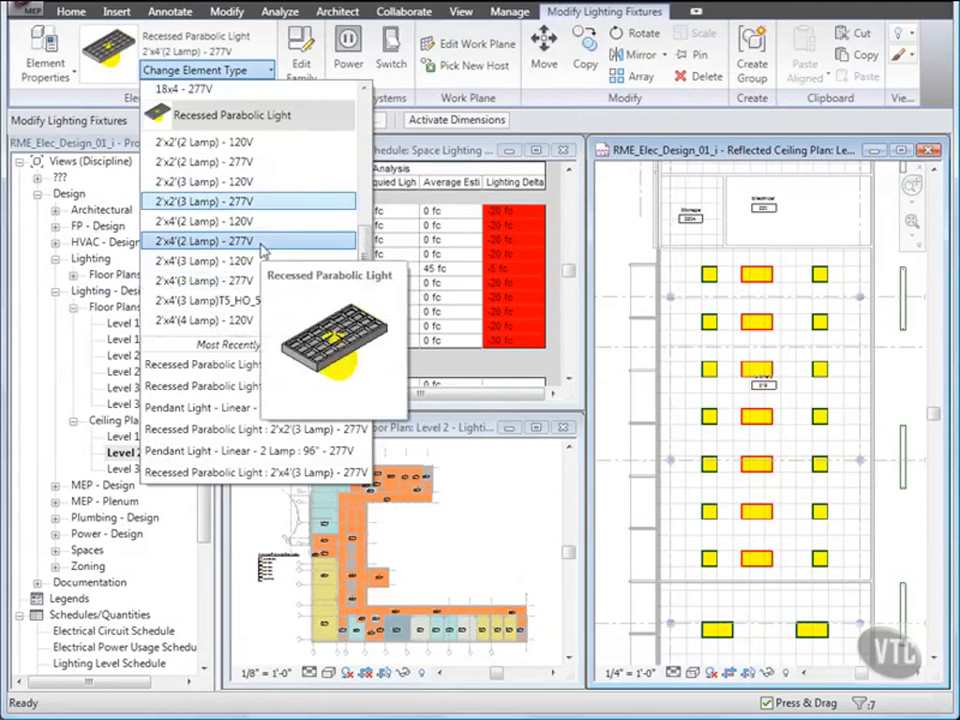
pyautogui.click(252, 283)
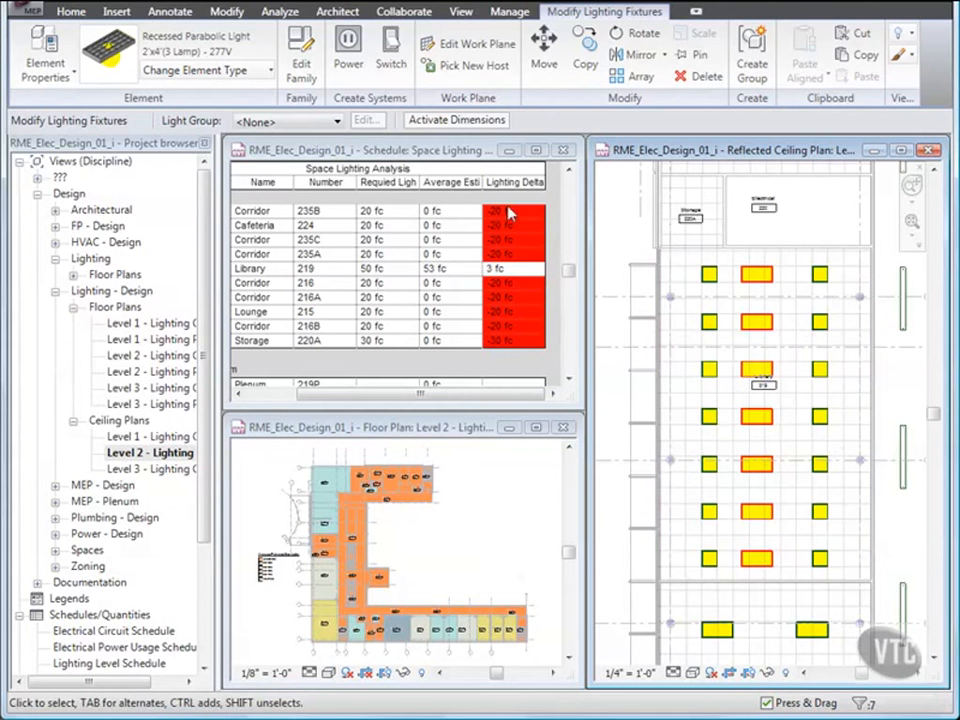
pyautogui.click(532, 274)
pyautogui.click(640, 290)
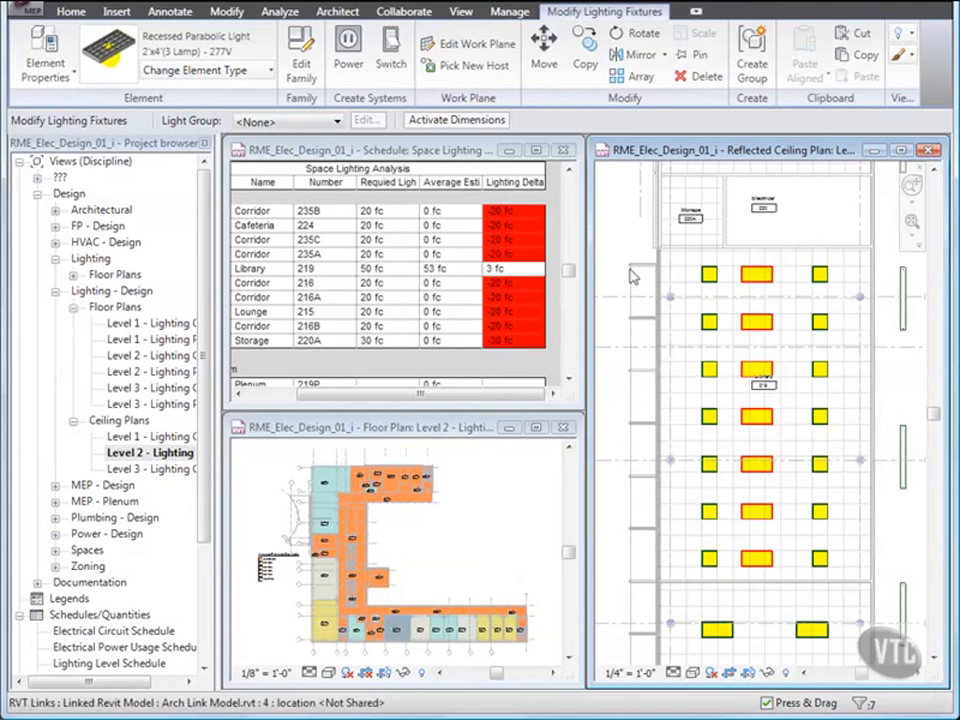
pyautogui.click(232, 12)
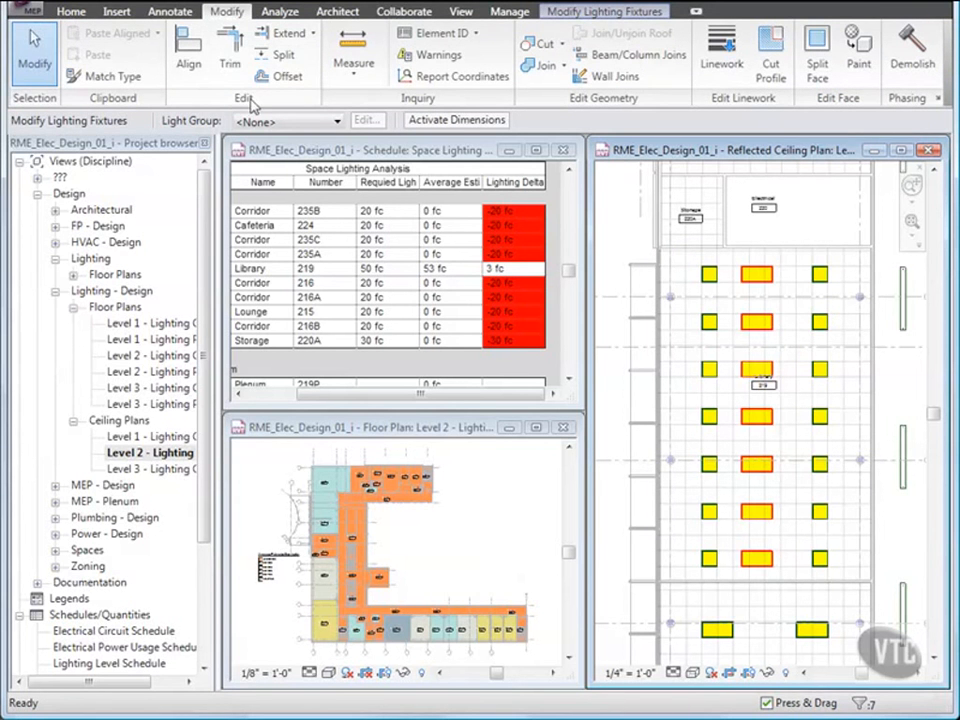
# Step: With Multiple Alignment, align the six middle-column fixtures to the vertical reference line
pyautogui.click(188, 55)
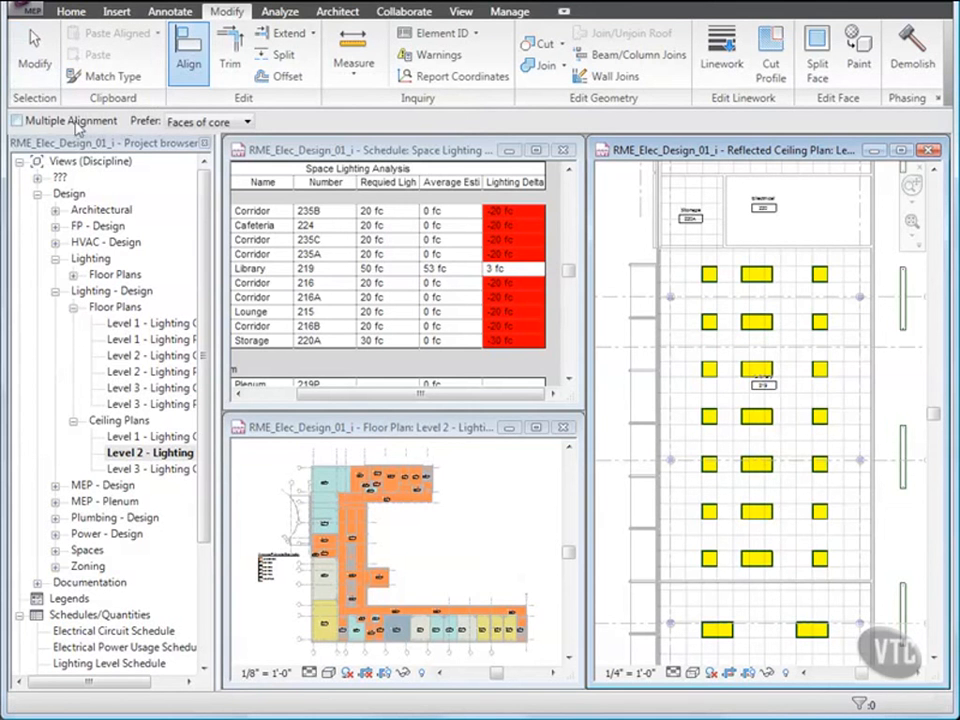
pyautogui.click(17, 121)
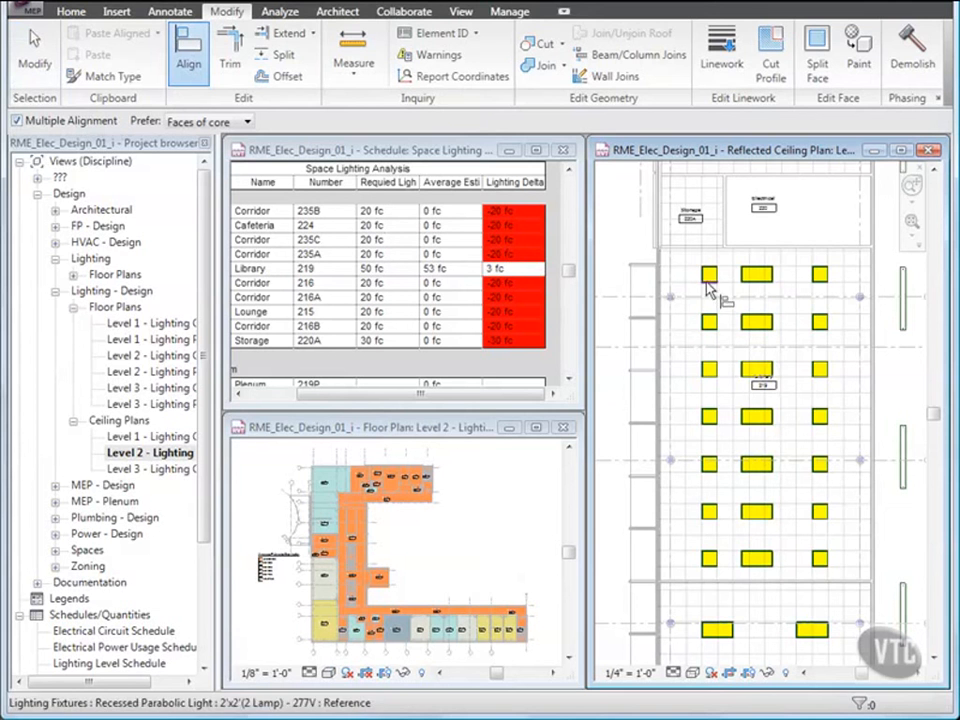
pyautogui.click(749, 266)
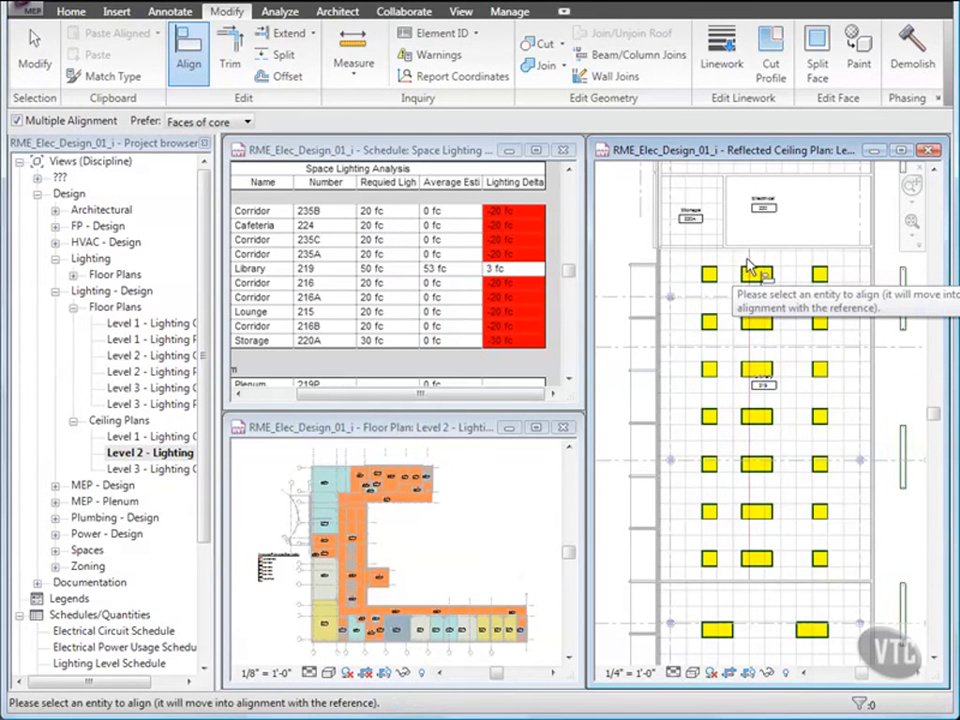
pyautogui.click(746, 277)
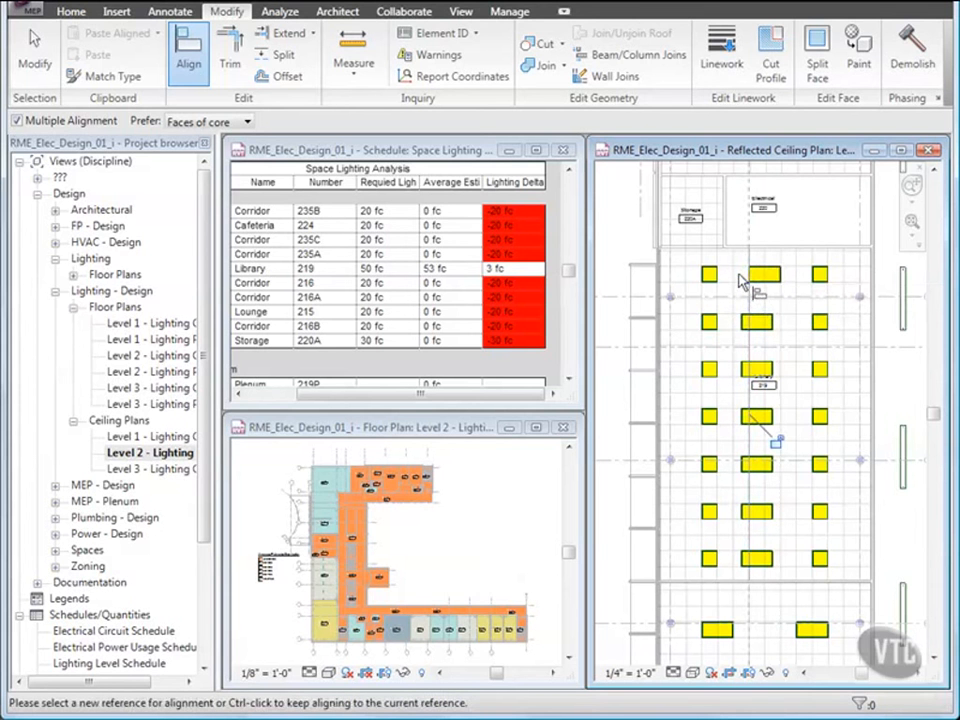
pyautogui.click(742, 322)
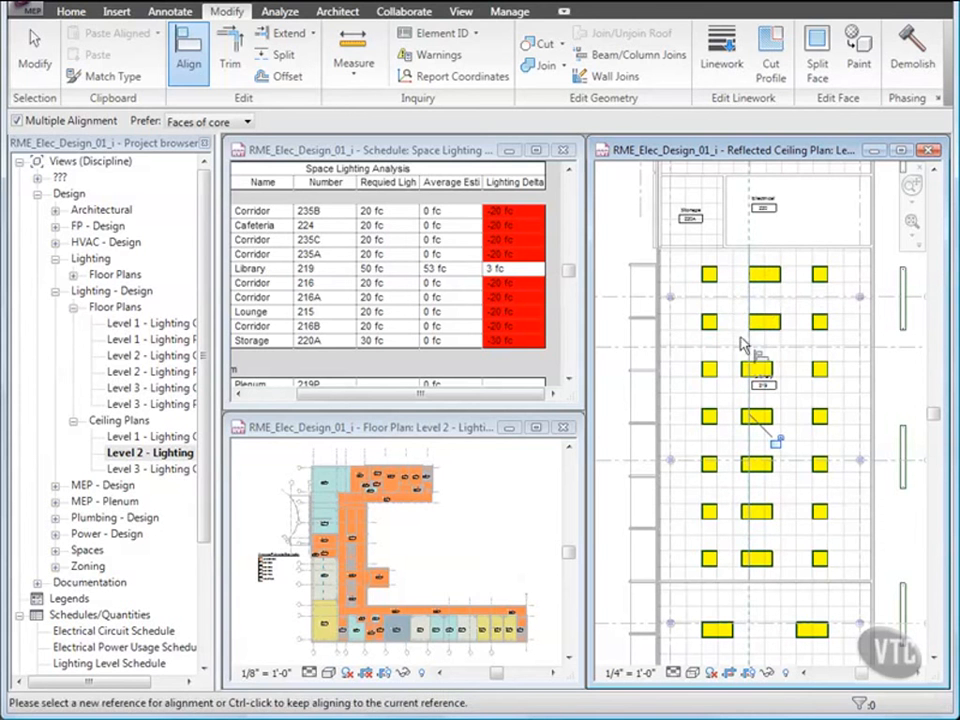
pyautogui.click(754, 367)
pyautogui.click(742, 420)
pyautogui.click(742, 472)
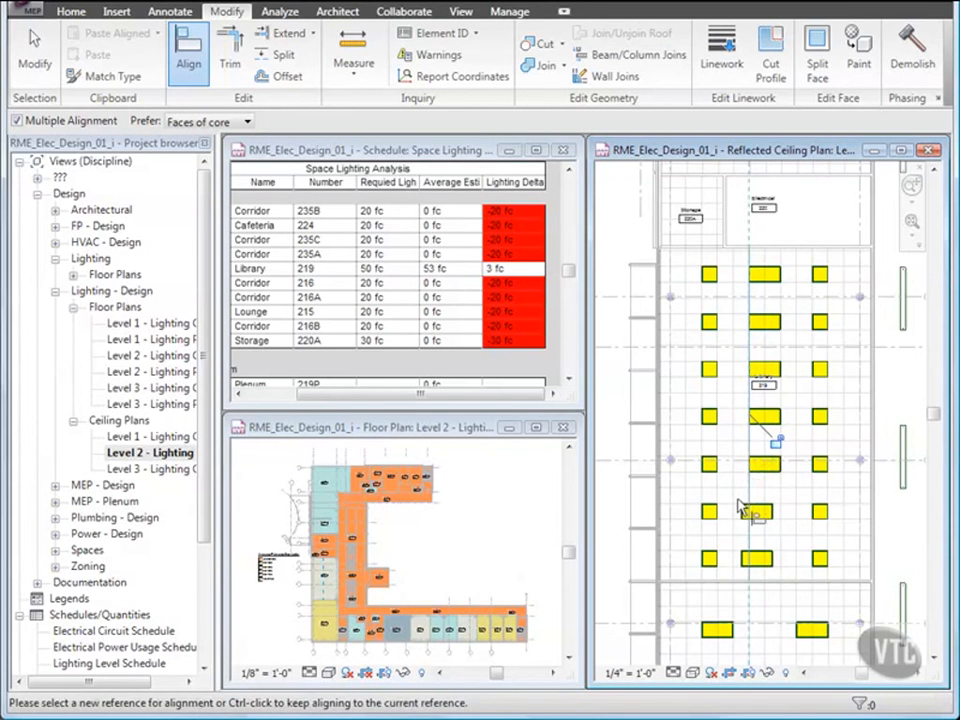
pyautogui.click(742, 565)
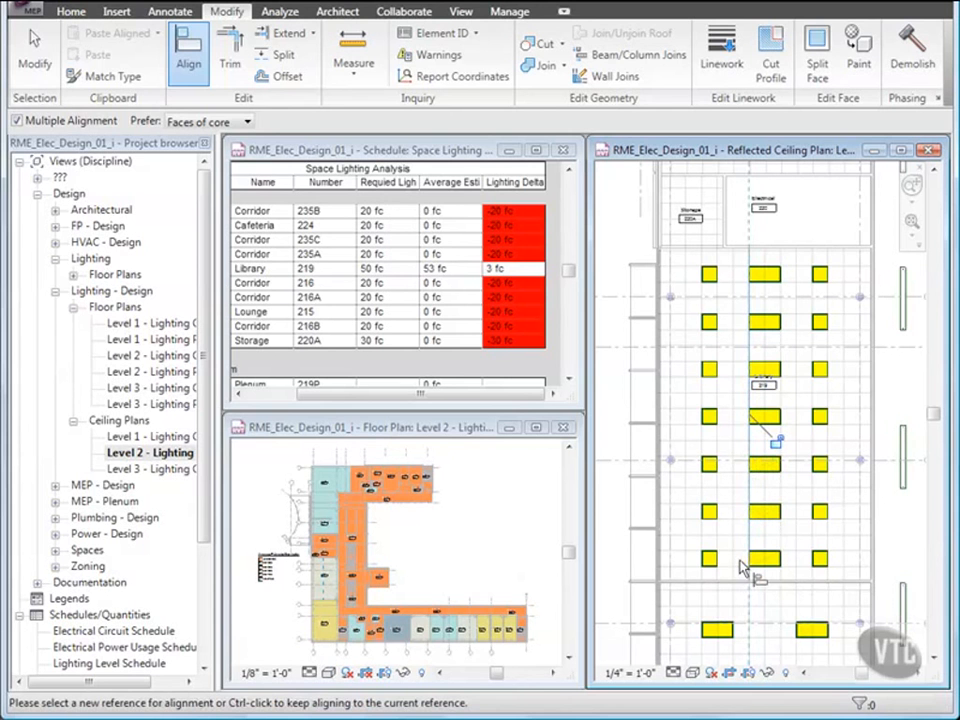
pyautogui.press('Escape')
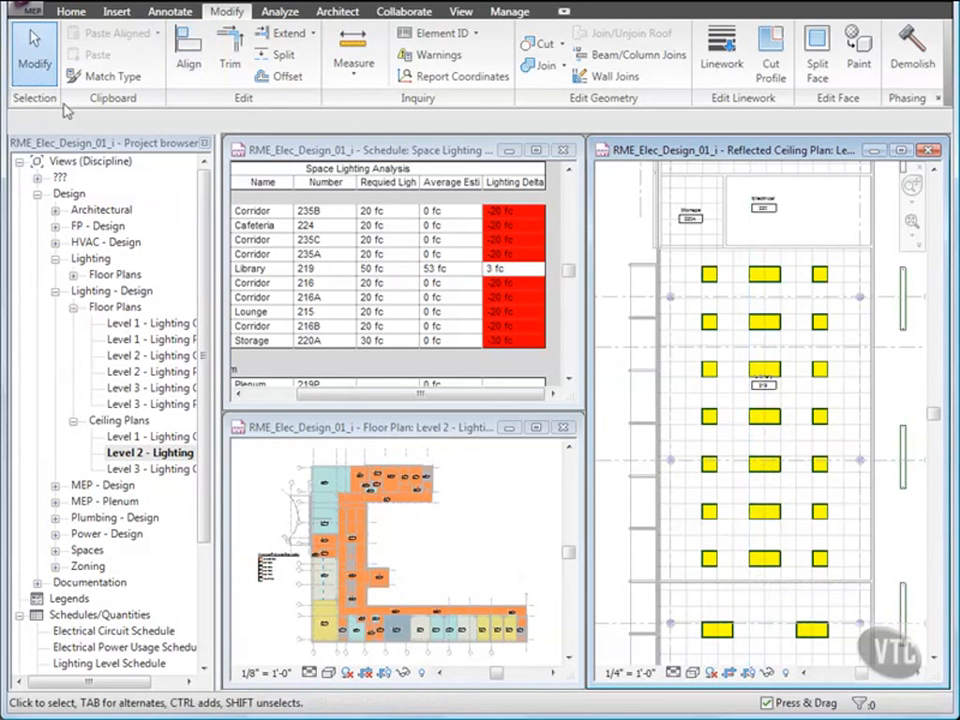
pyautogui.click(22, 10)
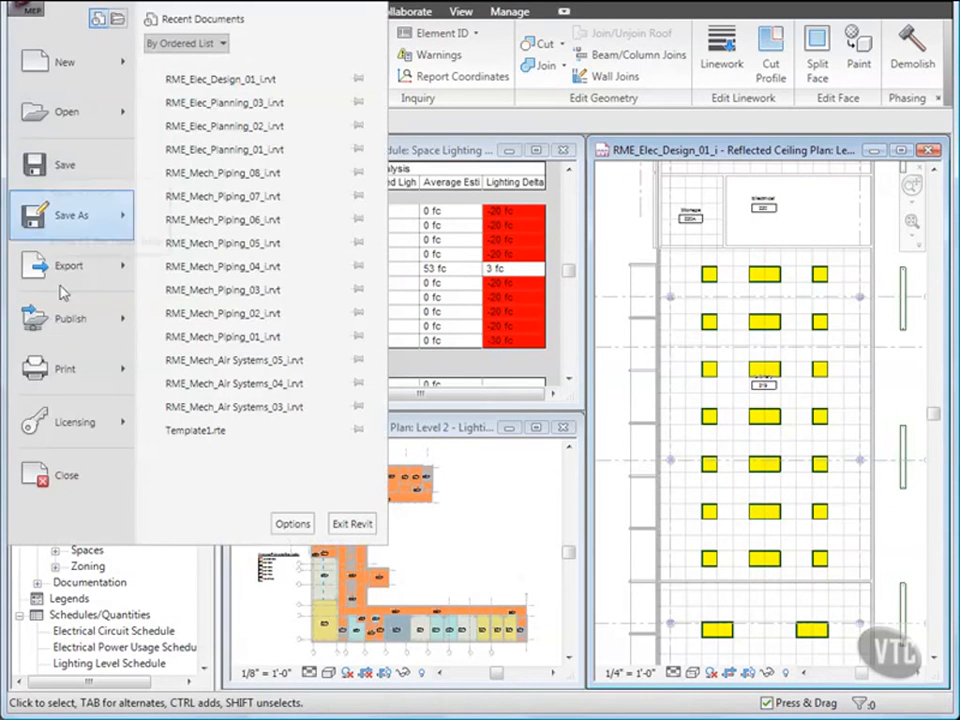
# Step: Close RME_Elec_Design_01_i discarding changes, then open RME_Elec_Design_02_i from 03_Electrical Systems
pyautogui.click(68, 476)
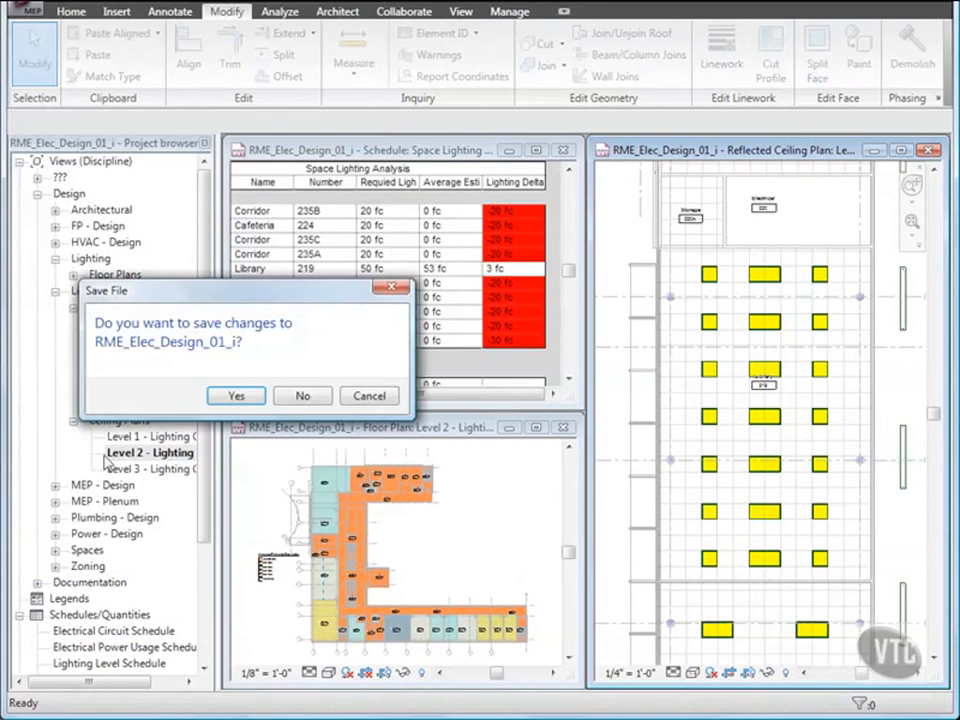
pyautogui.click(303, 396)
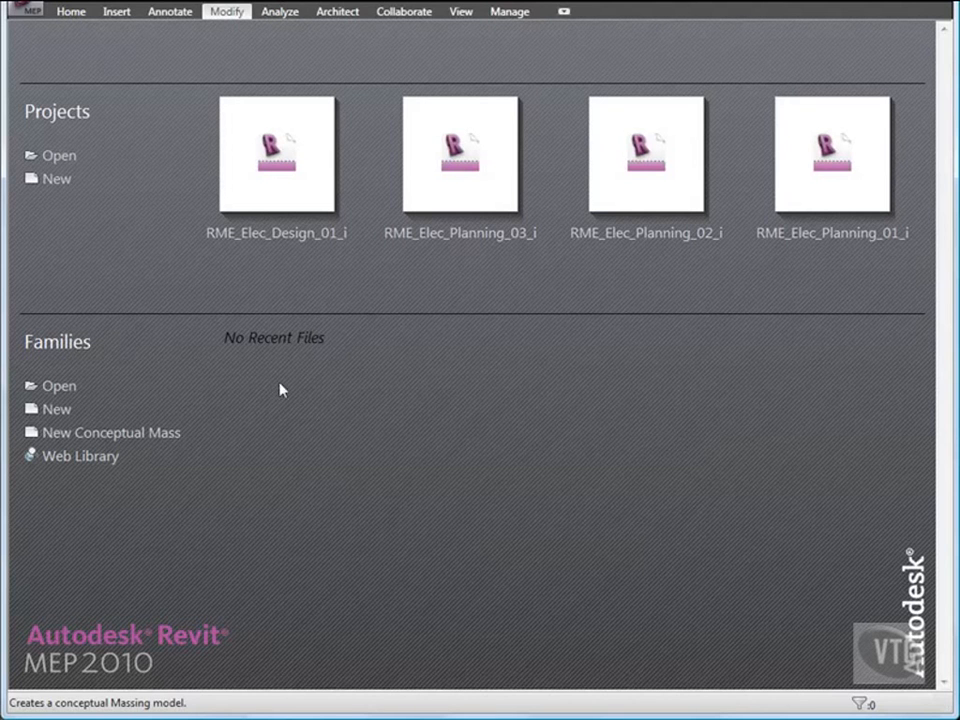
pyautogui.click(30, 12)
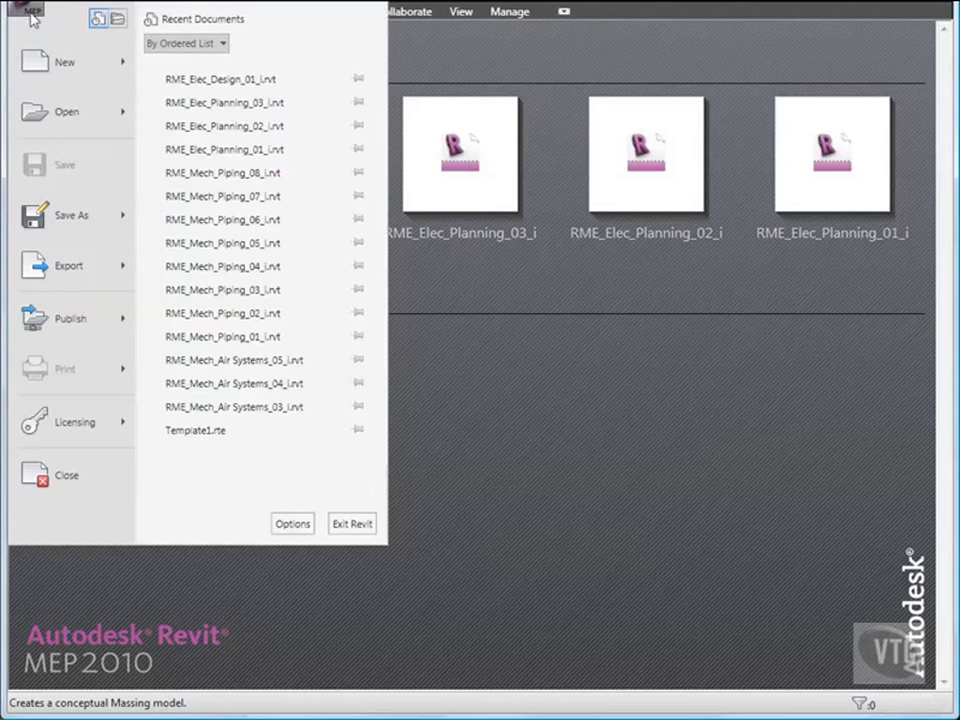
pyautogui.click(52, 118)
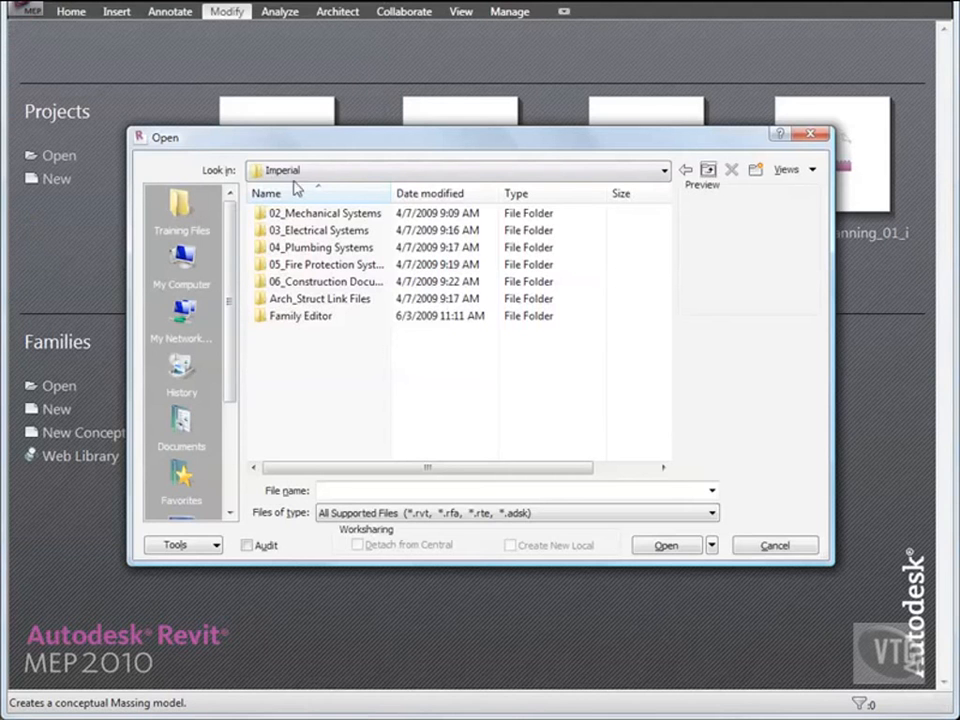
pyautogui.doubleClick(315, 231)
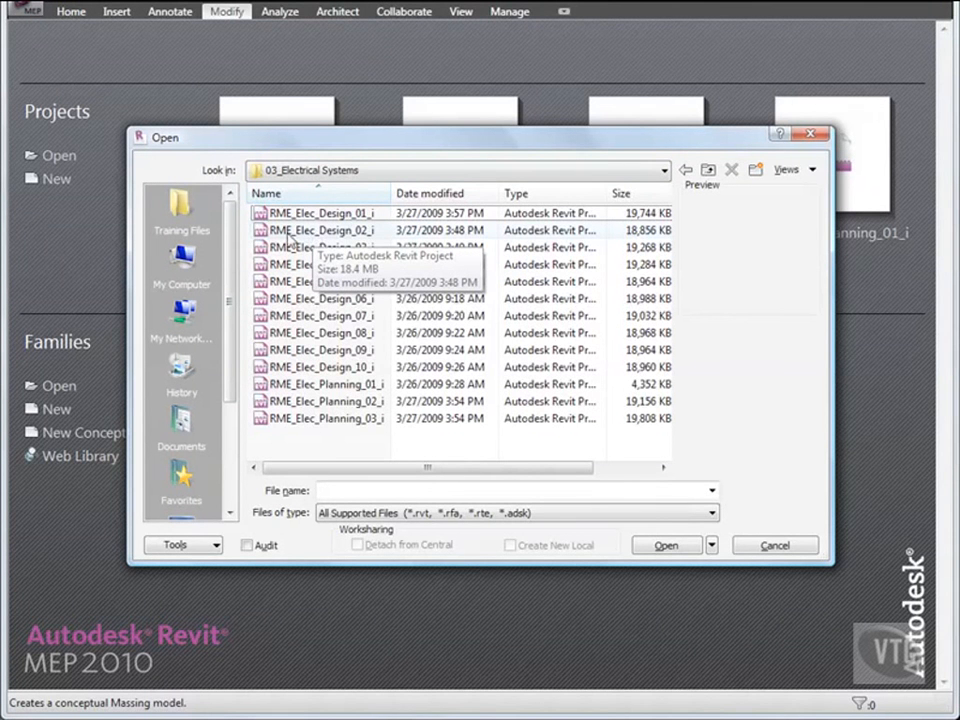
pyautogui.doubleClick(338, 238)
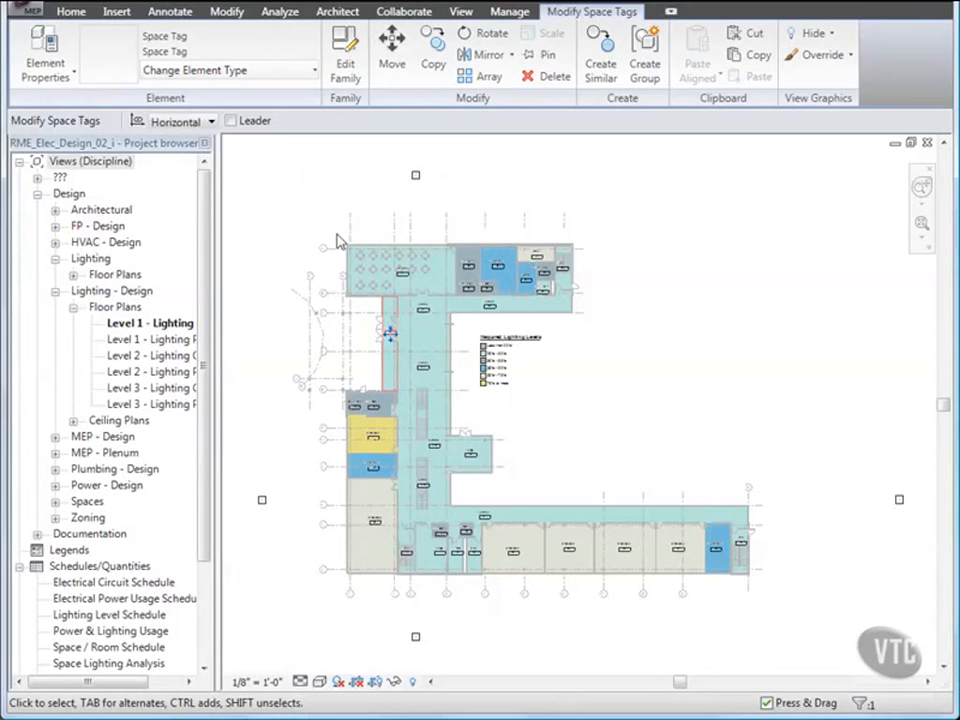
# Step: Review the Level 2 Lighting Color Fill and Lighting Plan views, then open the Space Lighting Analysis schedule
pyautogui.press('Escape')
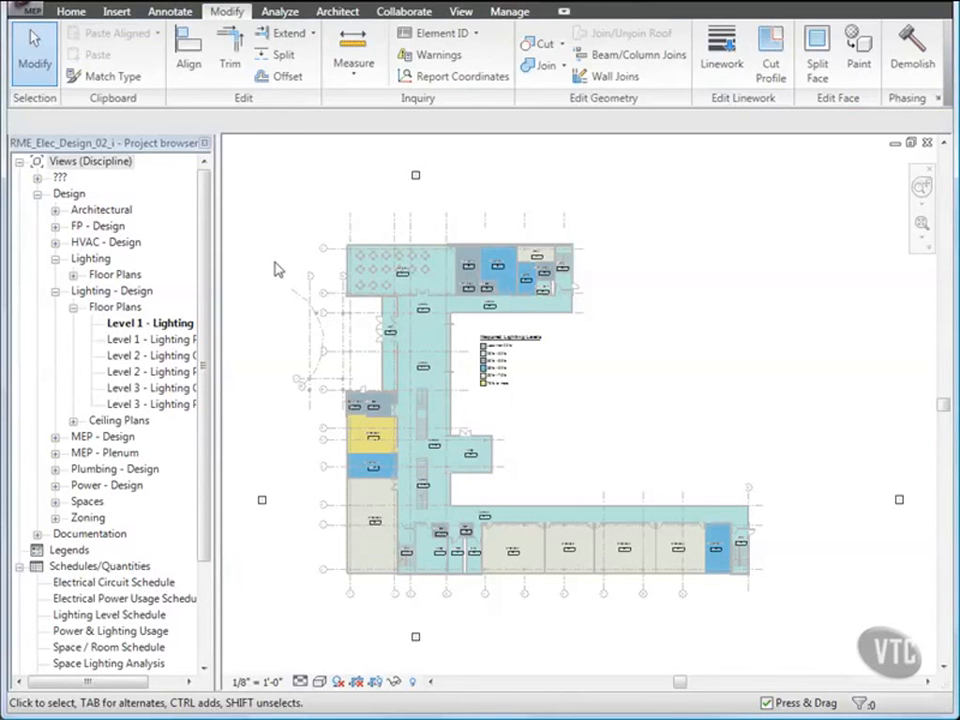
pyautogui.doubleClick(167, 356)
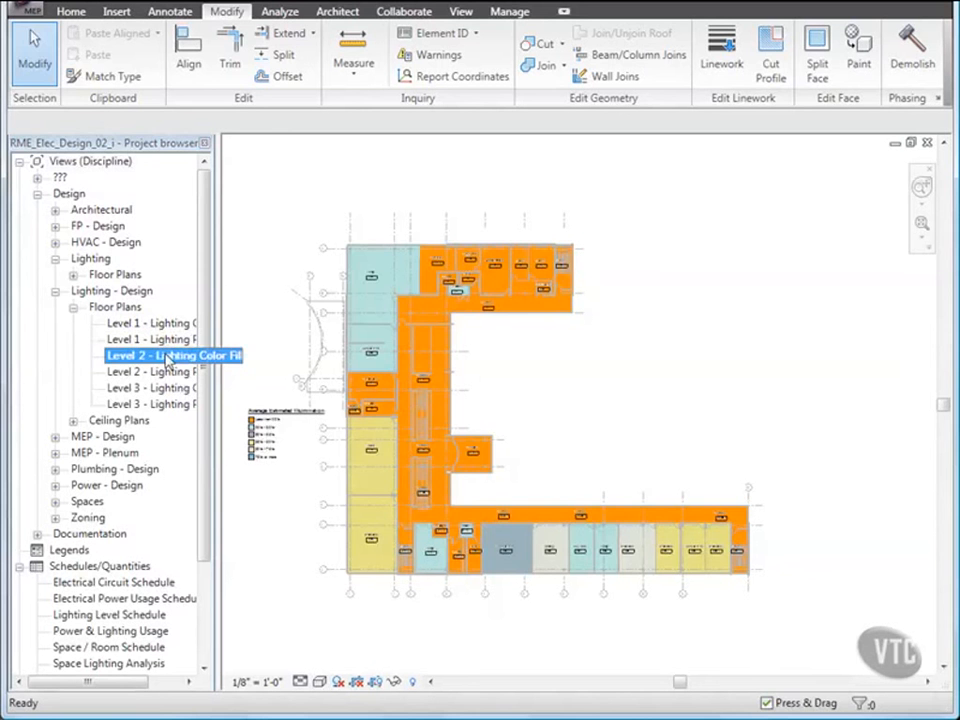
pyautogui.doubleClick(168, 373)
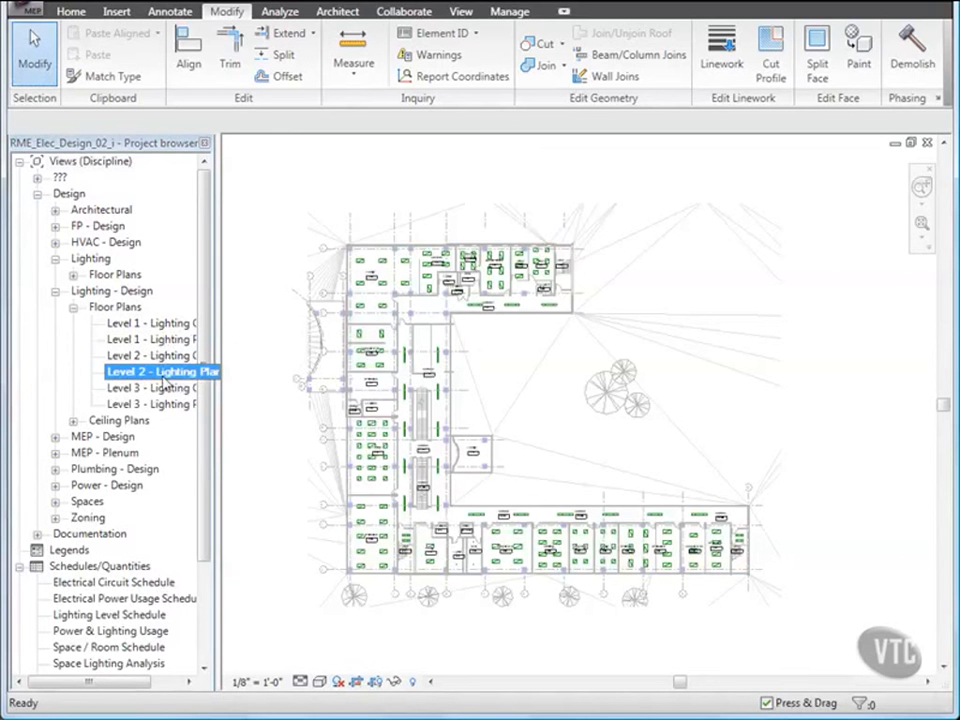
pyautogui.moveTo(206, 381); pyautogui.dragTo(205, 472)
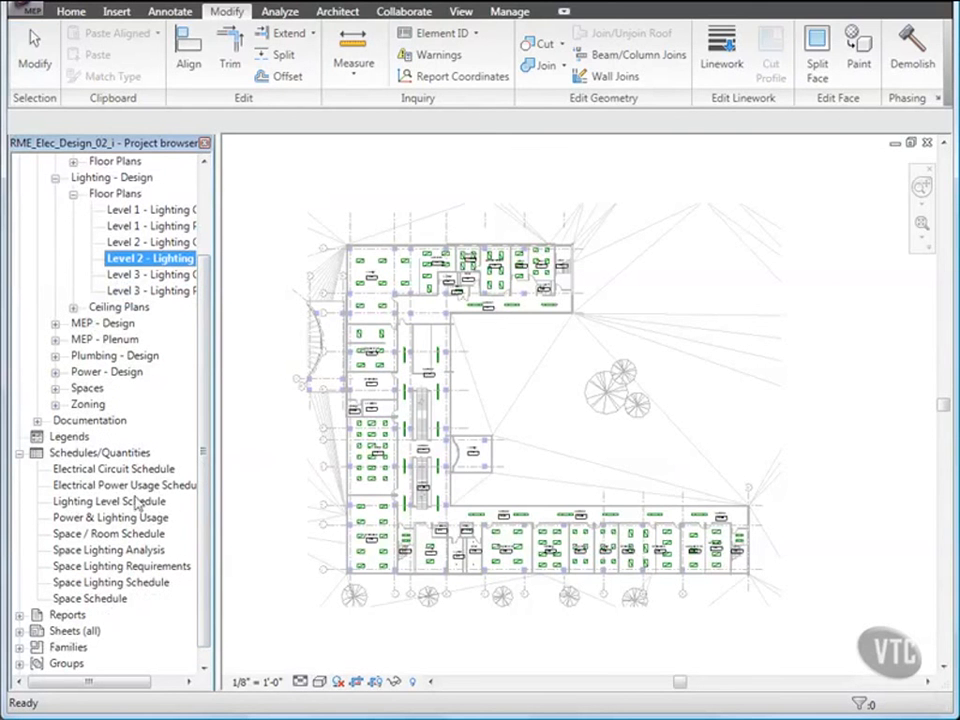
pyautogui.doubleClick(116, 553)
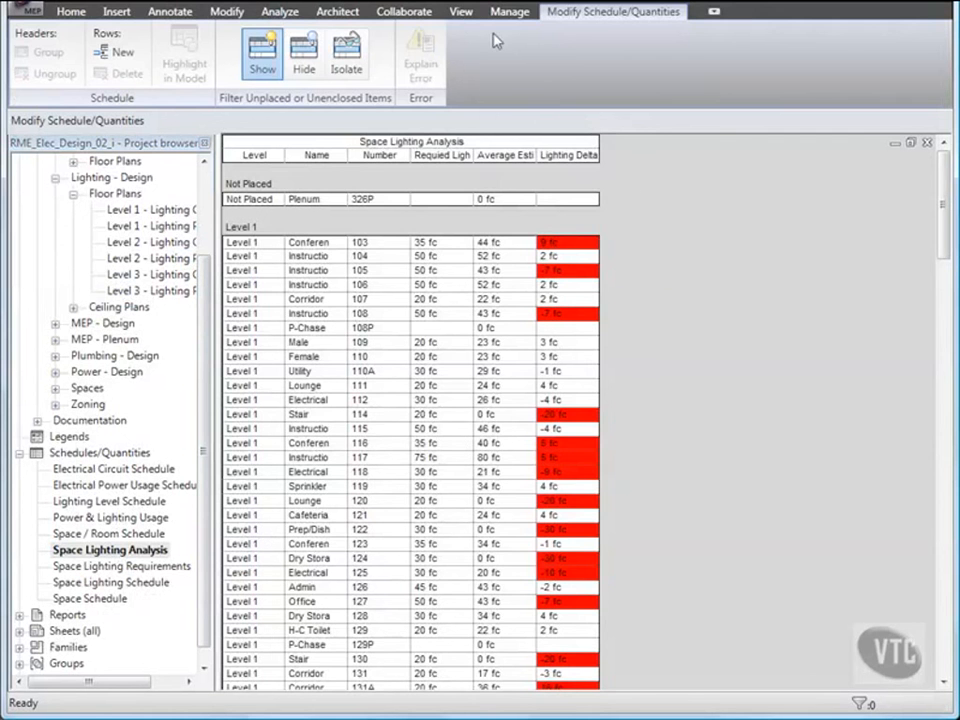
# Step: Tile the schedule and Level 2 plan windows side by side with WT
pyautogui.click(461, 13)
pyautogui.press('w')
pyautogui.press('t')
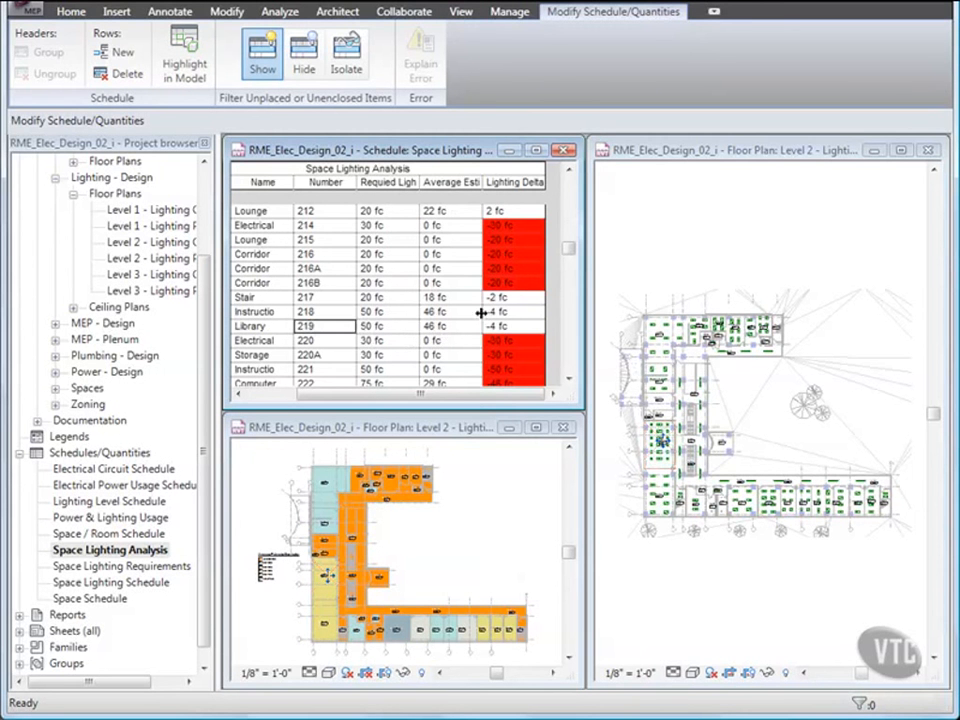
# Step: Zoom the right plan onto Library 219 and select its top-centre recessed light fixture
pyautogui.click(699, 154)
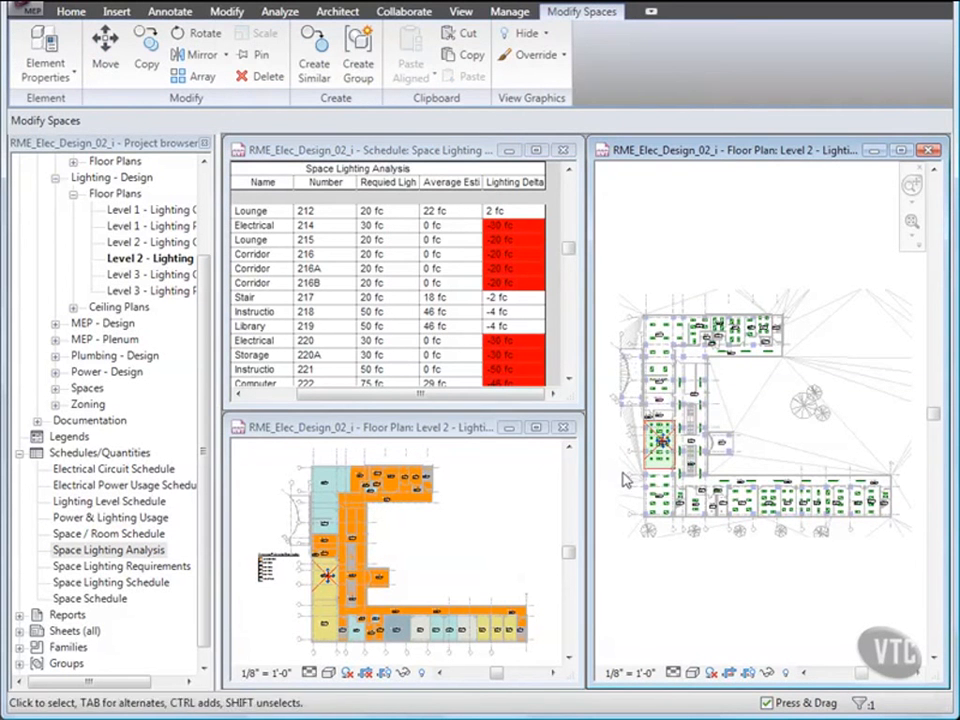
pyautogui.scroll(6, 656, 448)
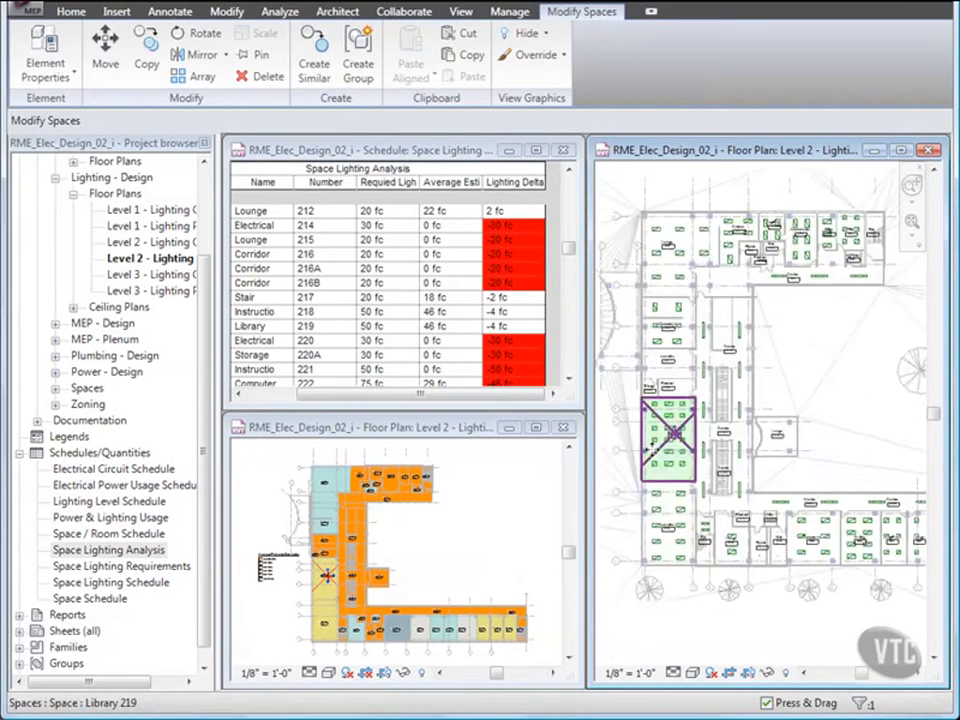
pyautogui.scroll(5, 656, 455)
pyautogui.moveTo(672, 420); pyautogui.dragTo(686, 399, button='middle')
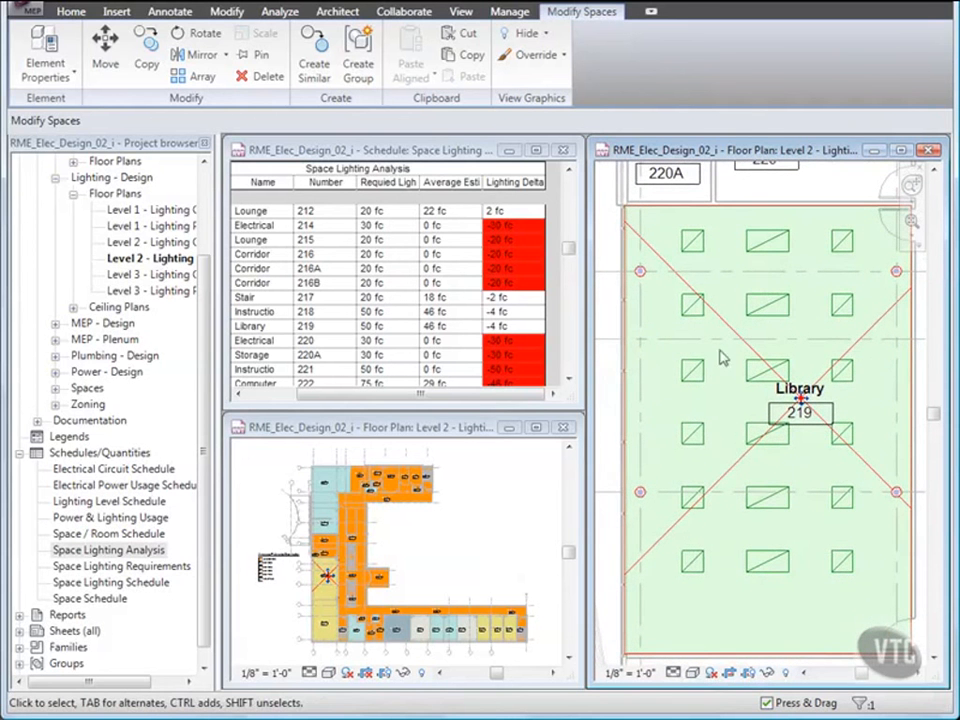
pyautogui.click(765, 240)
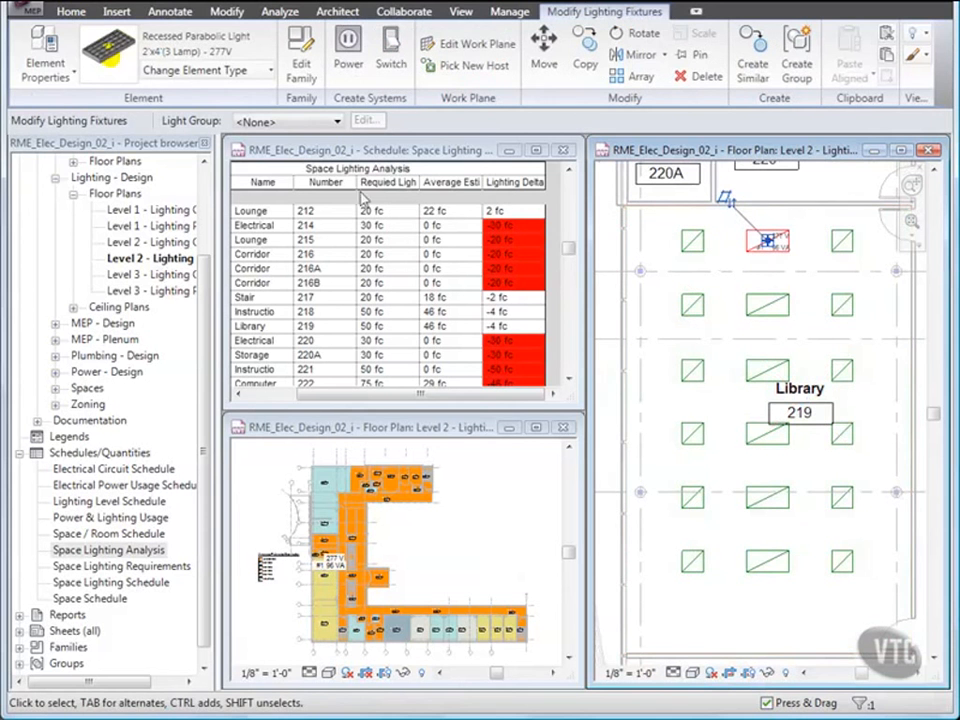
# Step: Duplicate the fixture type as 2'x4' (3 Lamp) T5_HO_54W - 277V
pyautogui.click(73, 78)
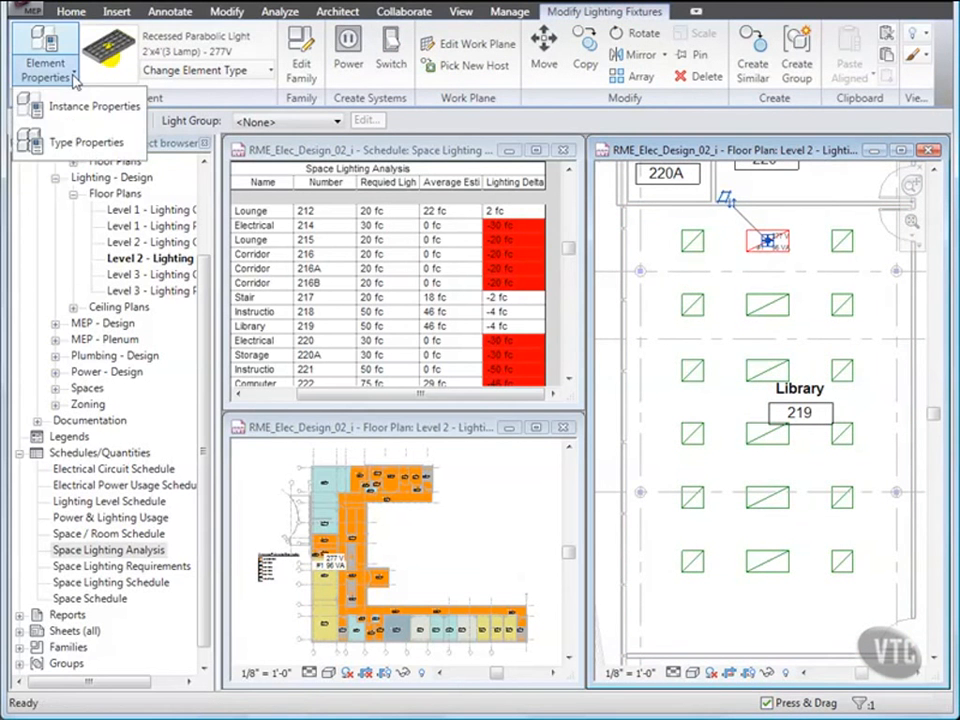
pyautogui.click(59, 104)
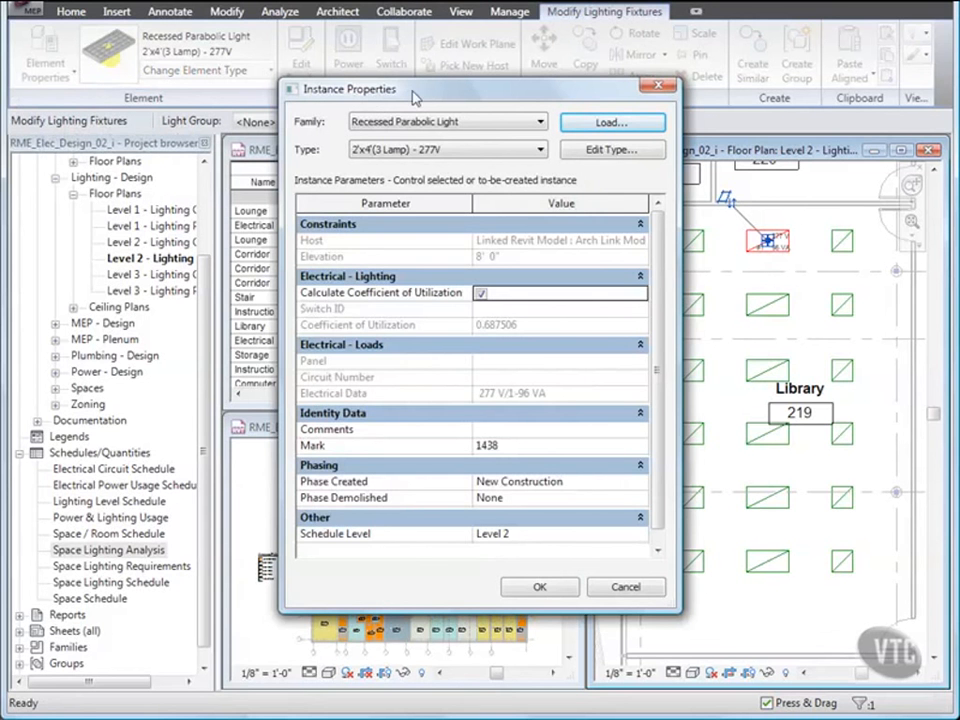
pyautogui.click(598, 152)
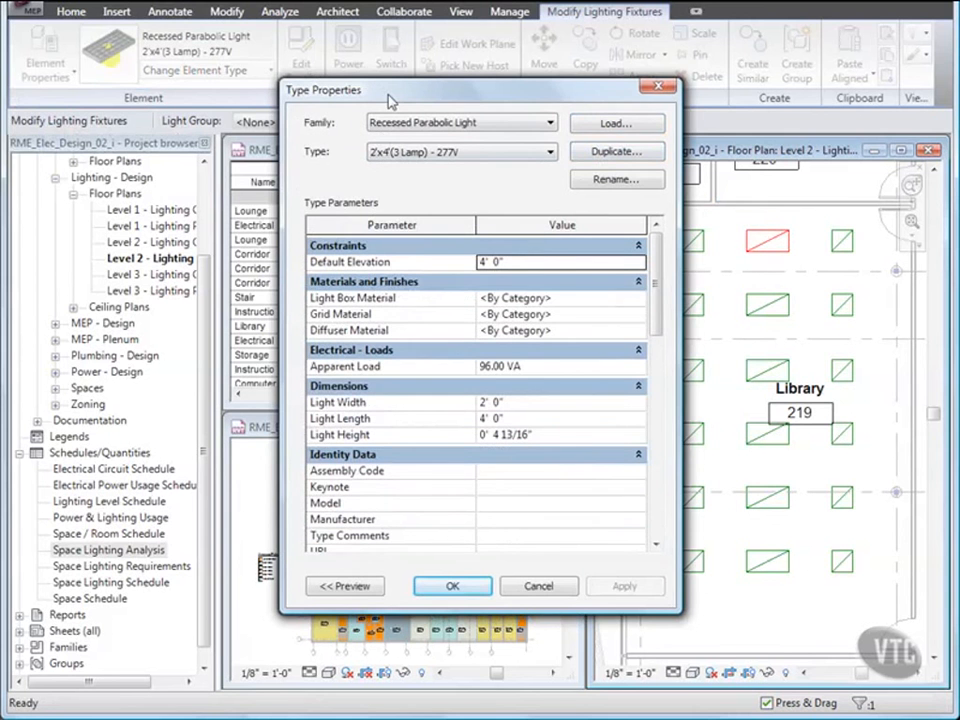
pyautogui.click(609, 155)
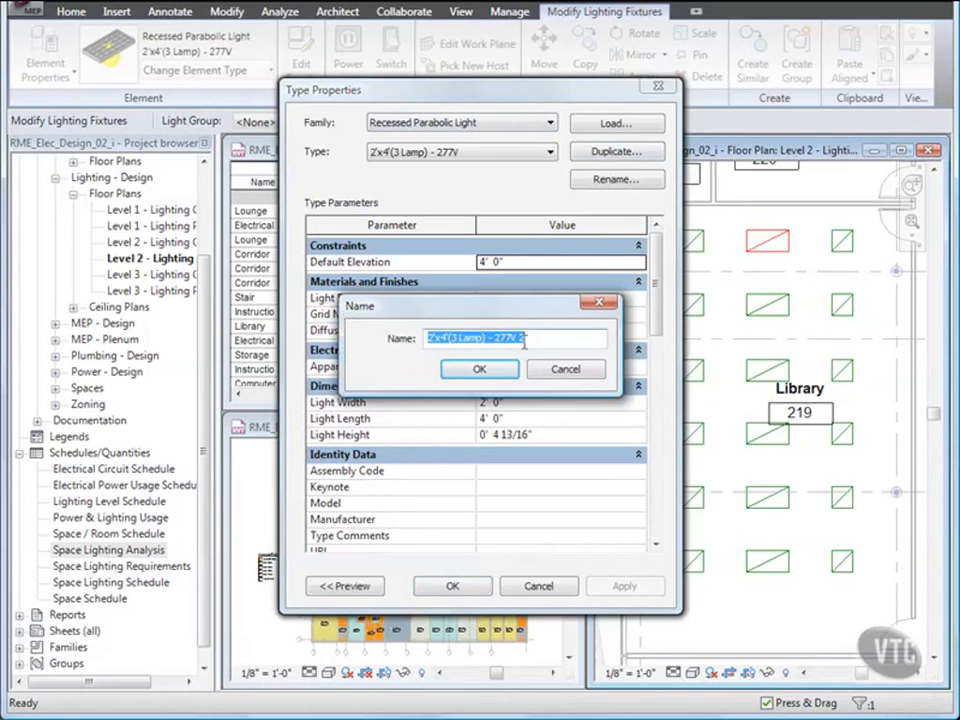
pyautogui.click(452, 339)
pyautogui.write('Lamp)')
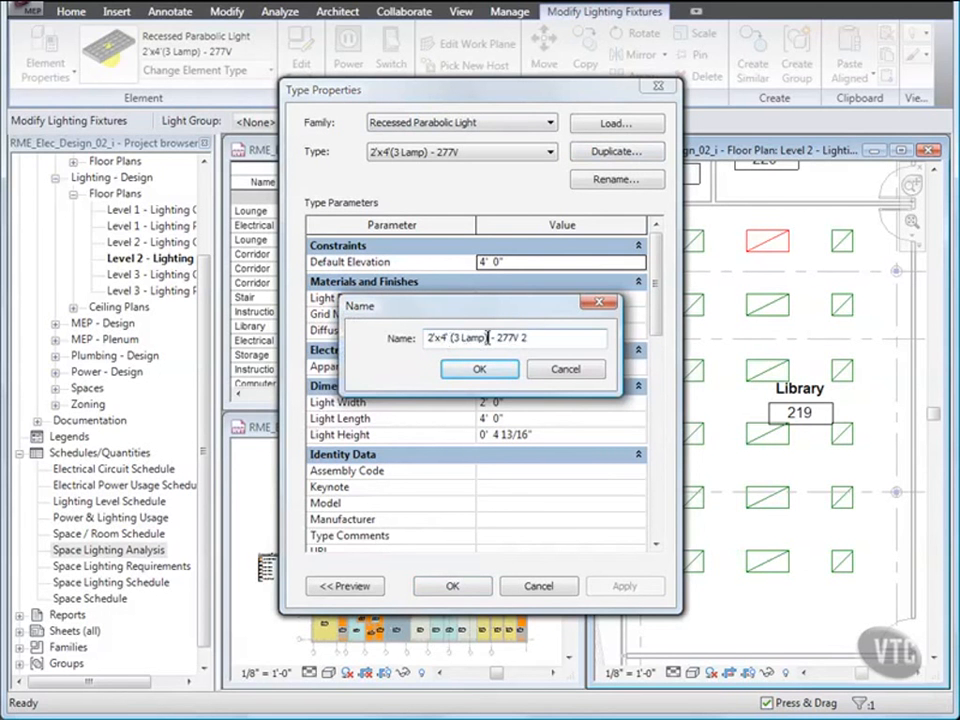
pyautogui.write(' T5_HO_54W')
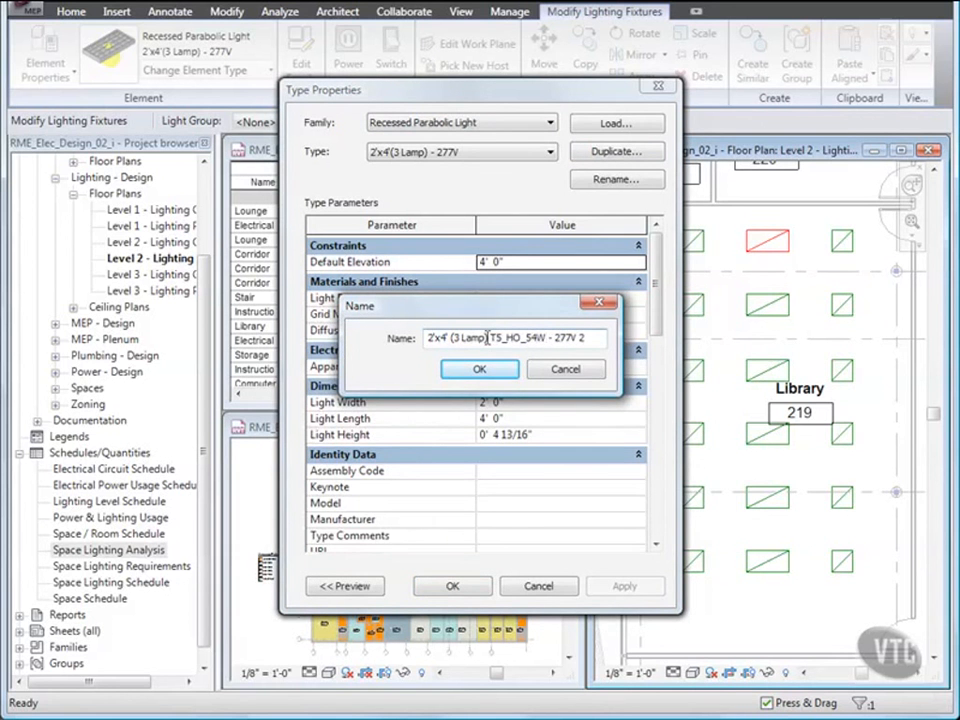
pyautogui.press('End')
pyautogui.press('BackSpace')
pyautogui.press('BackSpace')
pyautogui.click(479, 369)
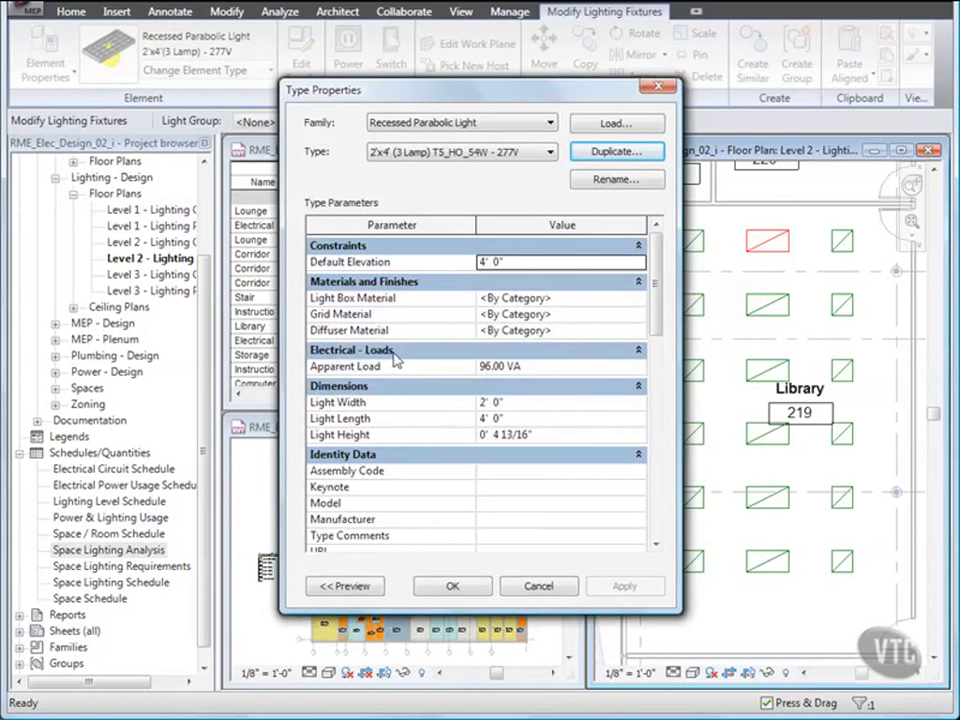
# Step: Set the new type's Apparent Load to 162 VA and Type Mark to F15
pyautogui.click(481, 367)
pyautogui.moveTo(484, 367); pyautogui.dragTo(461, 369)
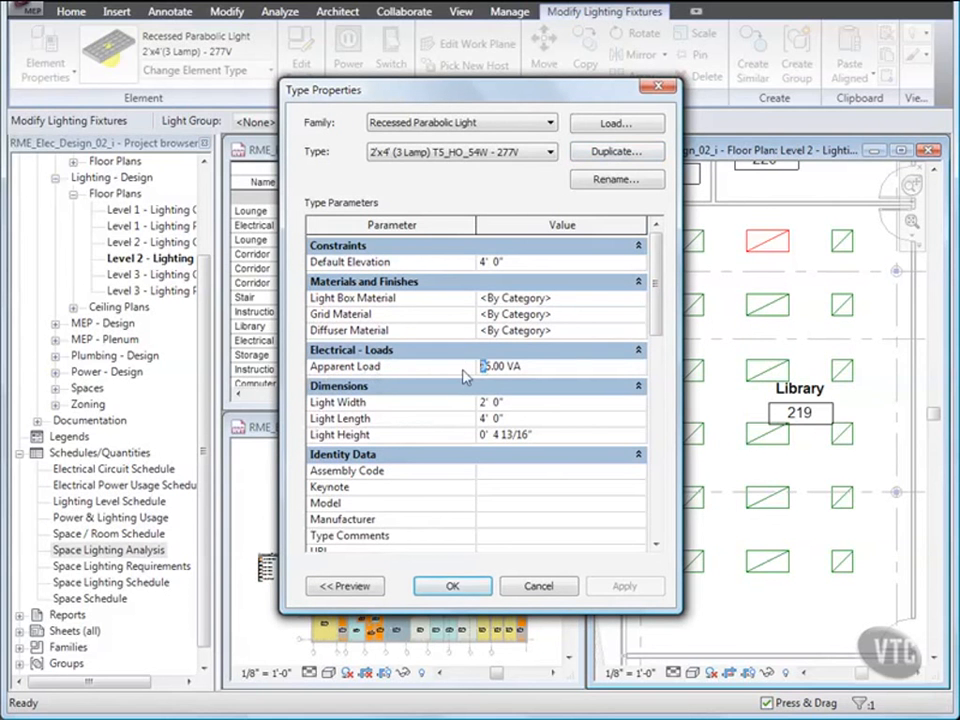
pyautogui.write('162')
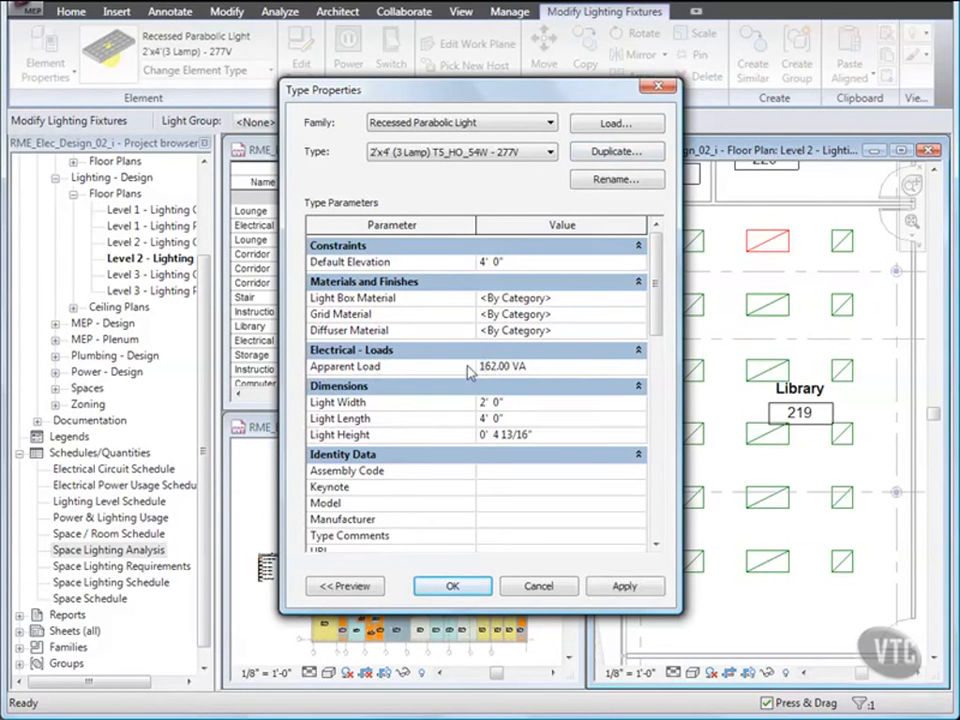
pyautogui.moveTo(650, 298); pyautogui.dragTo(658, 346)
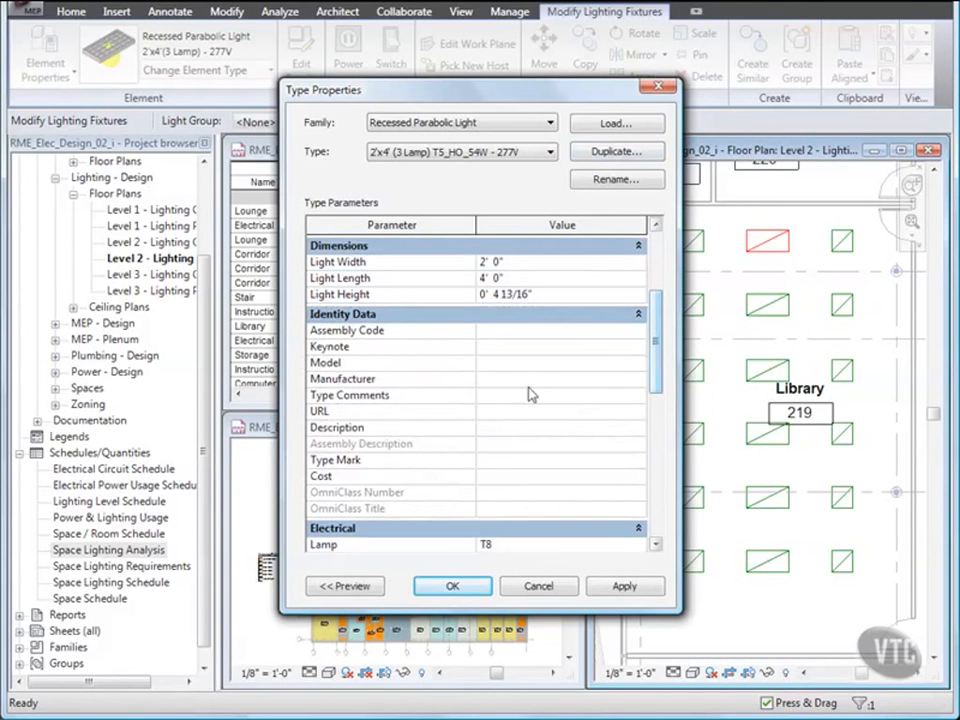
pyautogui.click(493, 458)
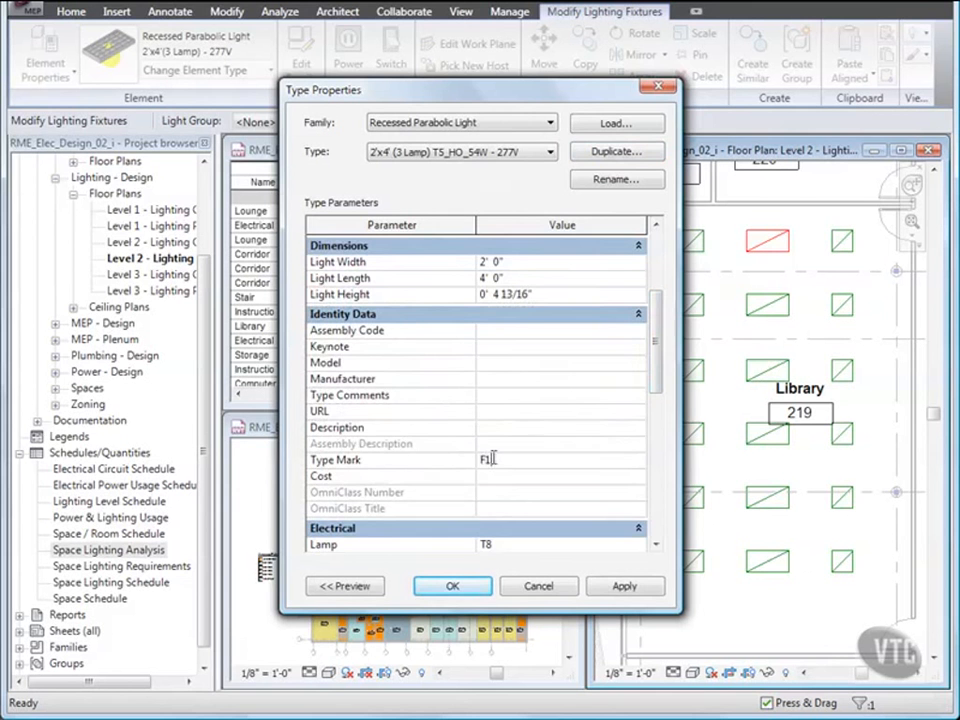
pyautogui.moveTo(656, 386); pyautogui.dragTo(660, 445)
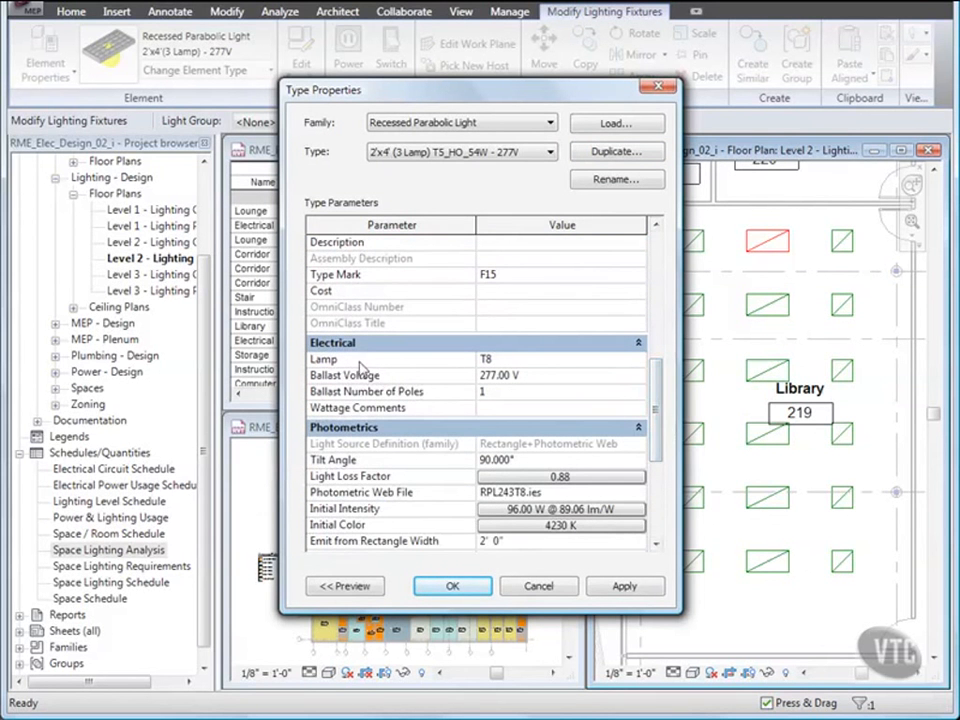
# Step: Choose T5 [HO] as the fixture type's lamp
pyautogui.click(540, 361)
pyautogui.click(637, 360)
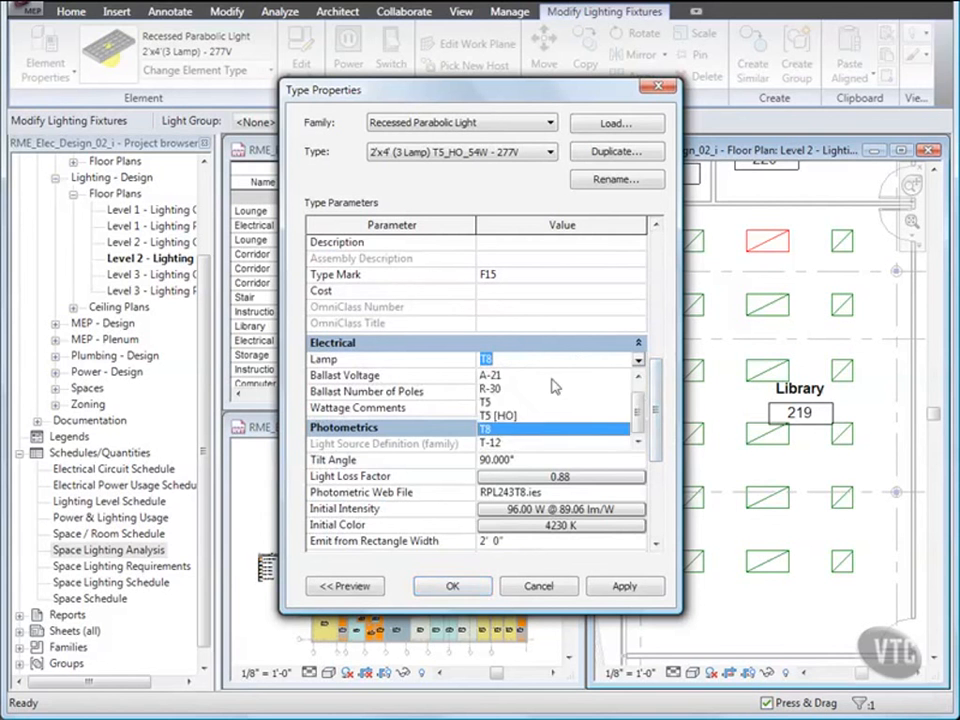
pyautogui.click(511, 415)
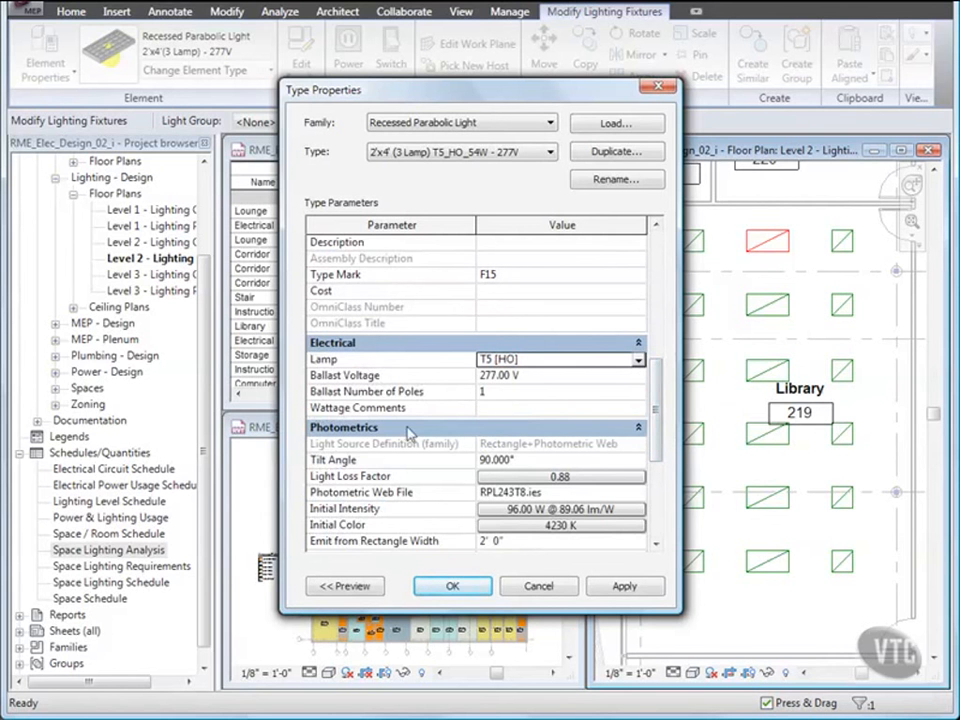
pyautogui.moveTo(656, 406); pyautogui.dragTo(658, 446)
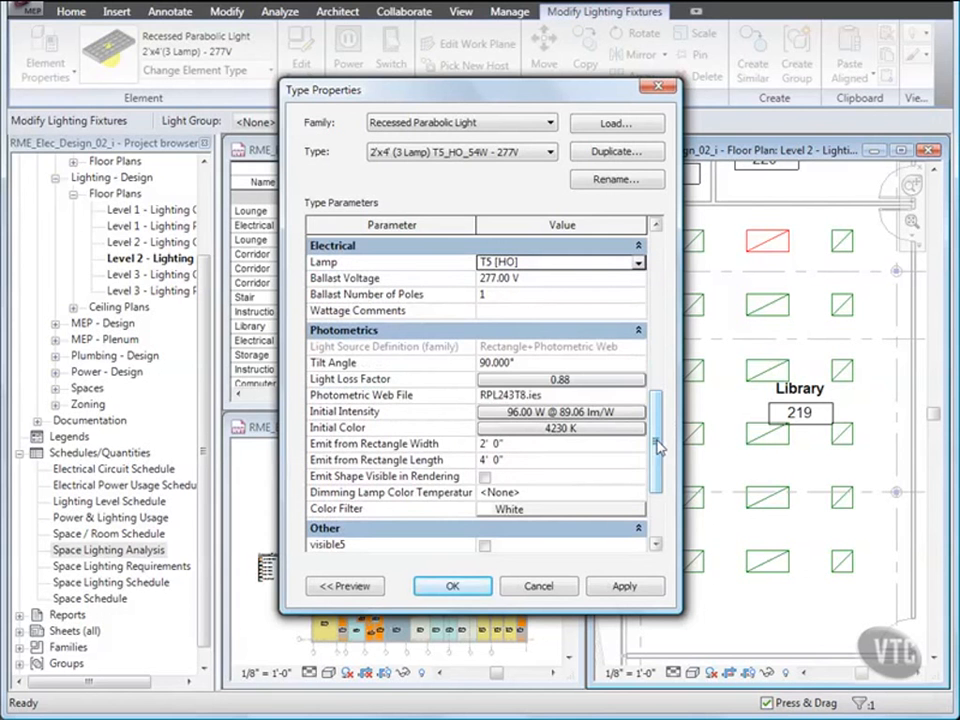
pyautogui.click(485, 380)
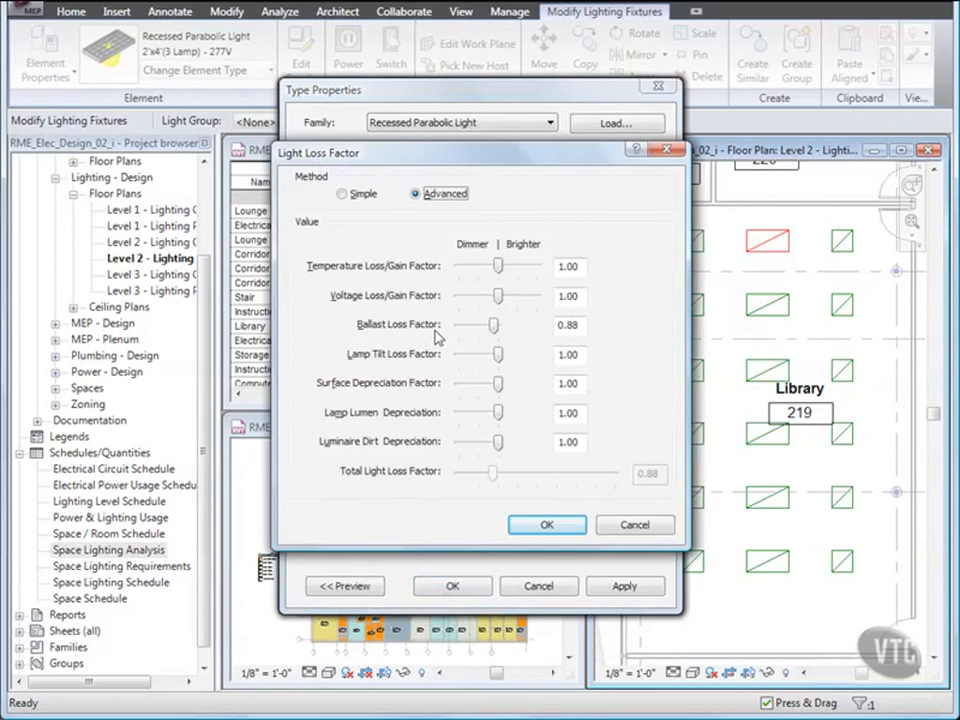
# Step: Set Ballast Loss Factor 0.93 and Luminaire Dirt Depreciation 0.85, giving a 0.7905 light loss factor
pyautogui.click(585, 326)
pyautogui.write('3')
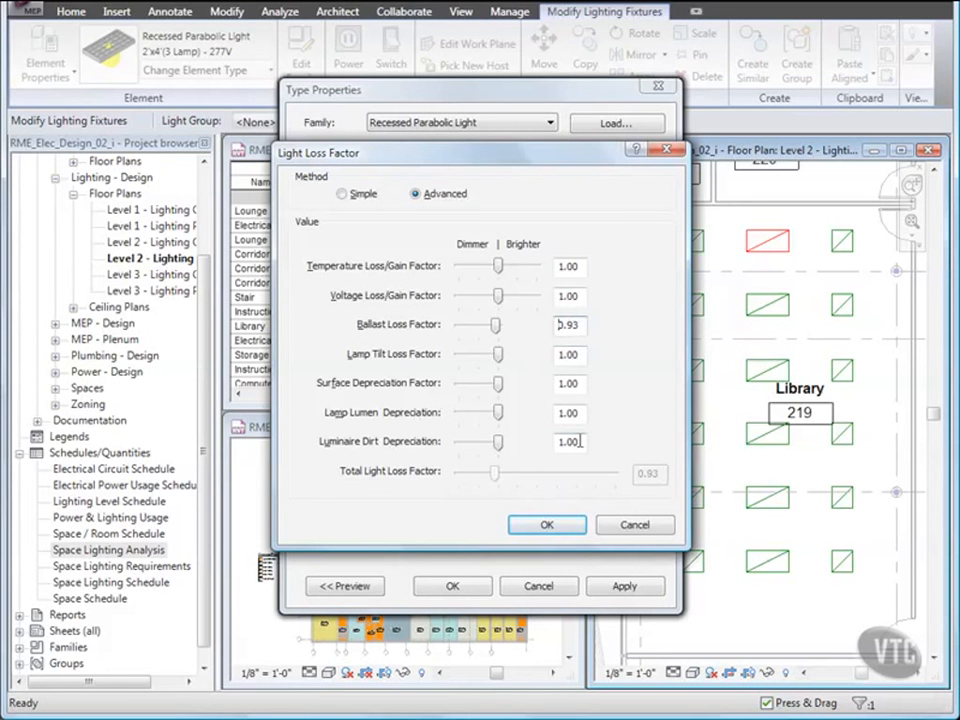
pyautogui.moveTo(581, 441); pyautogui.dragTo(542, 441)
pyautogui.write('.85')
pyautogui.press('Tab')
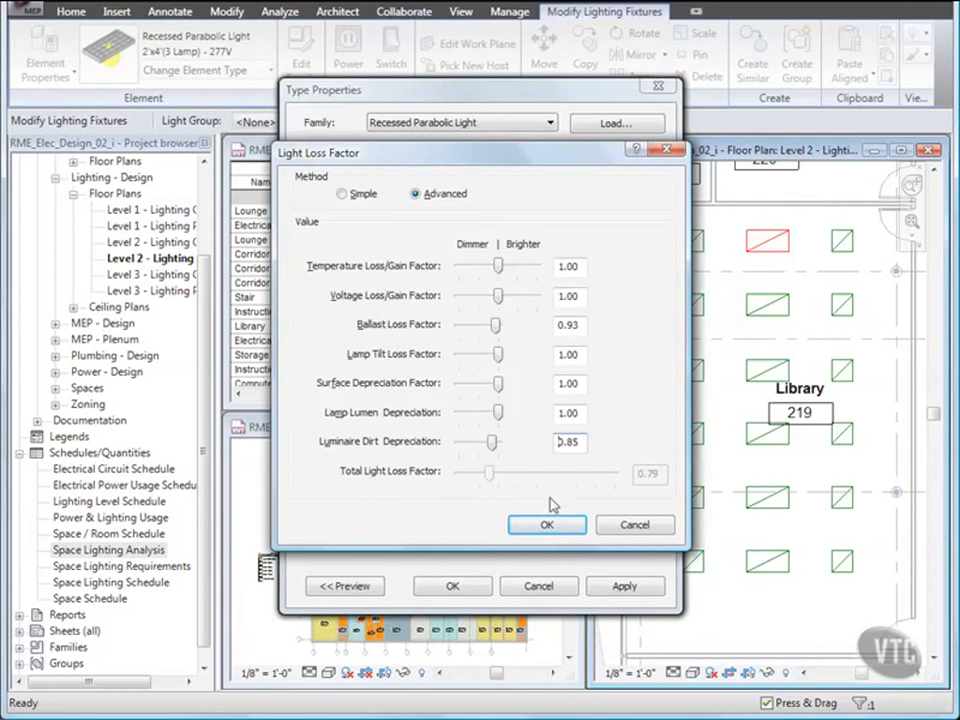
pyautogui.click(553, 526)
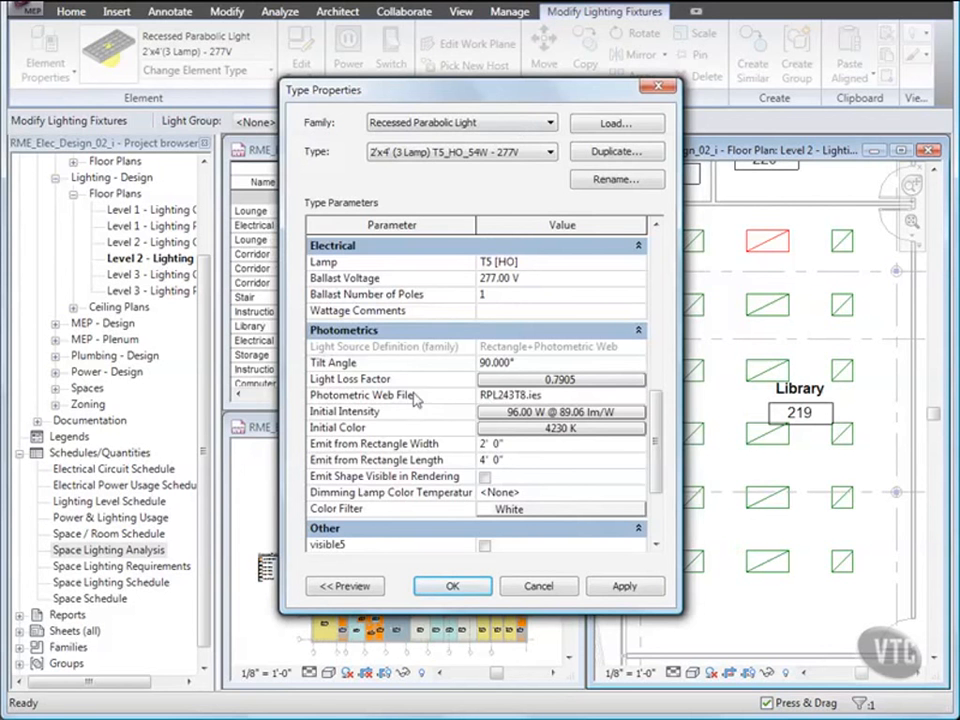
# Step: Browse for and load 463T5_S.ies as the Photometric Web File
pyautogui.click(555, 396)
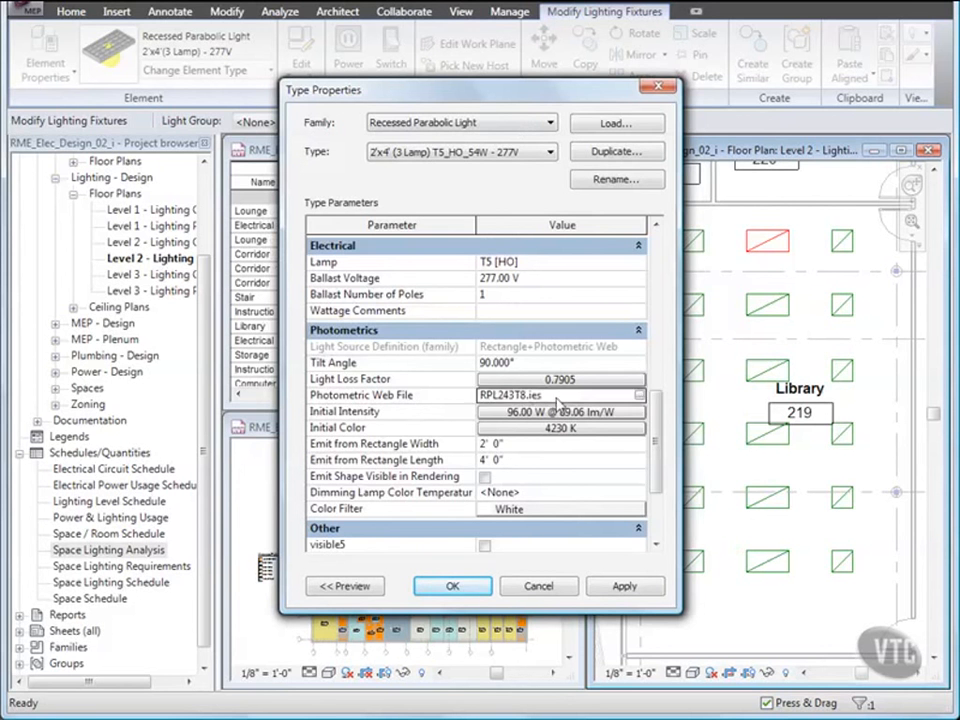
pyautogui.click(640, 395)
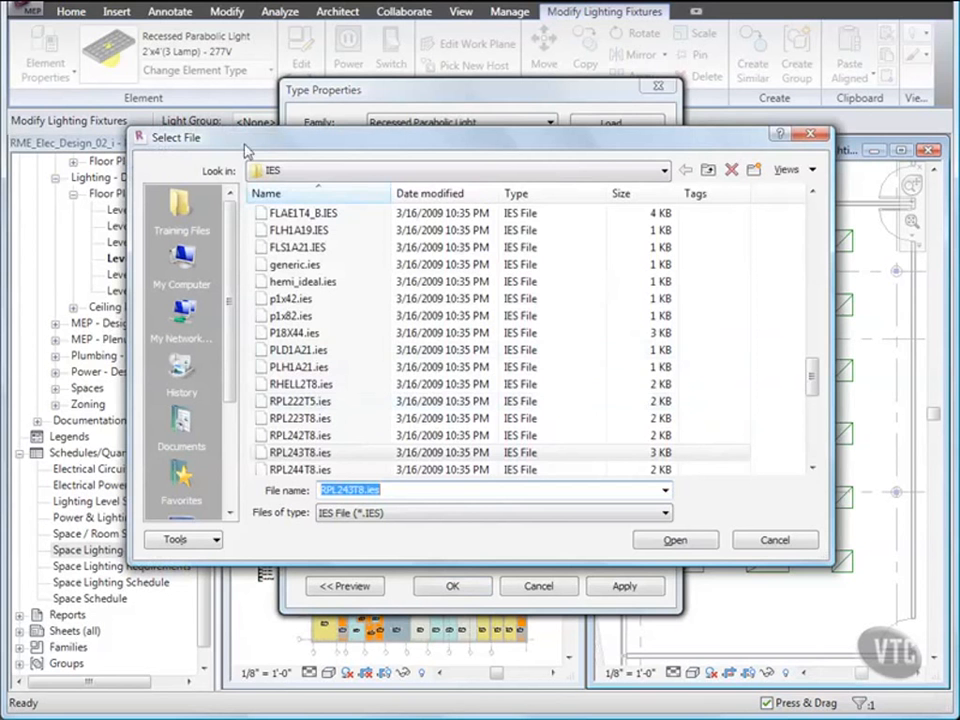
pyautogui.moveTo(812, 385); pyautogui.dragTo(812, 318)
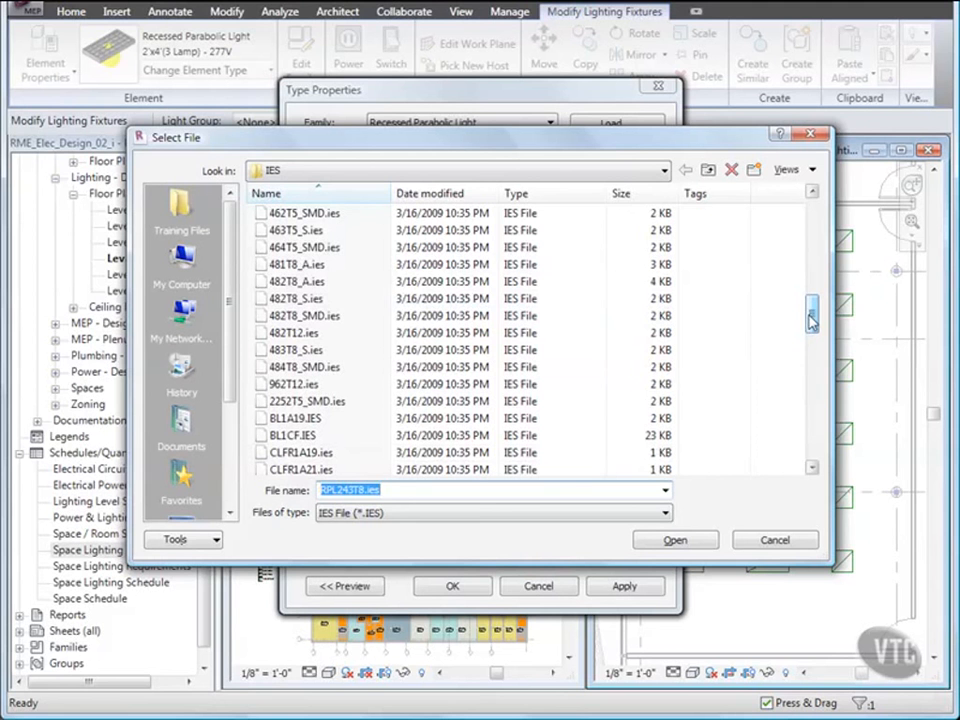
pyautogui.click(322, 233)
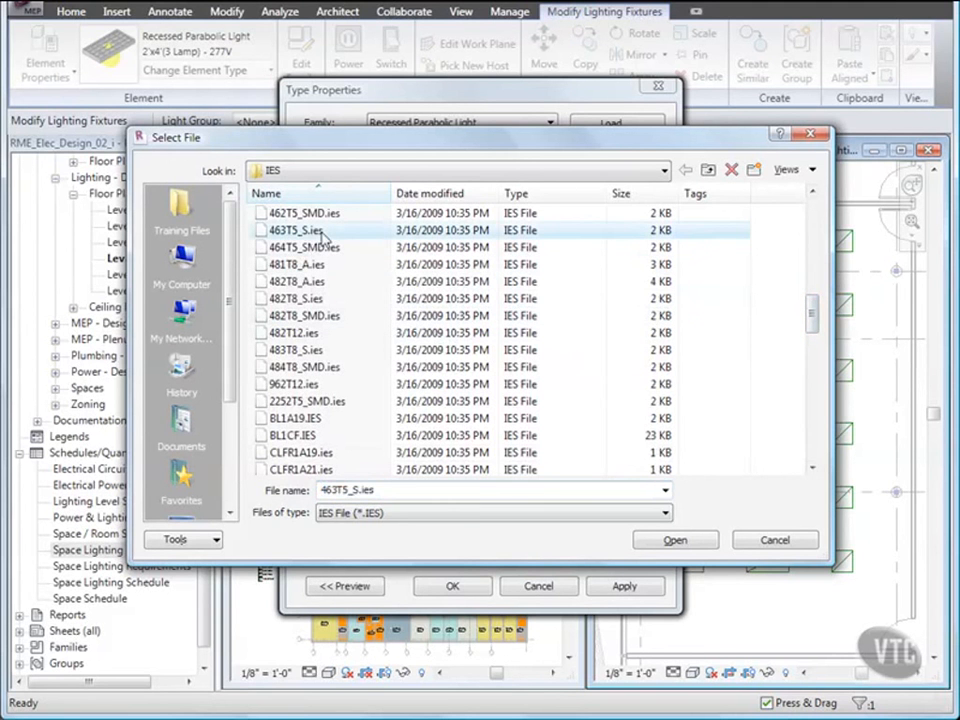
pyautogui.click(672, 540)
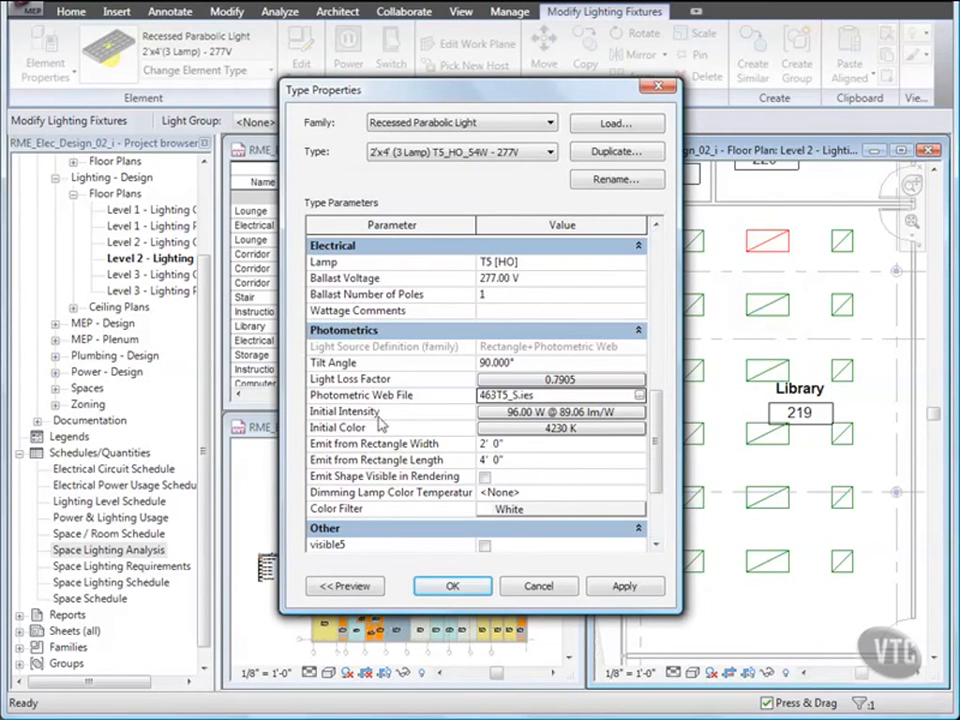
# Step: Set the Initial Intensity to a Luminous Flux of 15000 lm
pyautogui.click(516, 413)
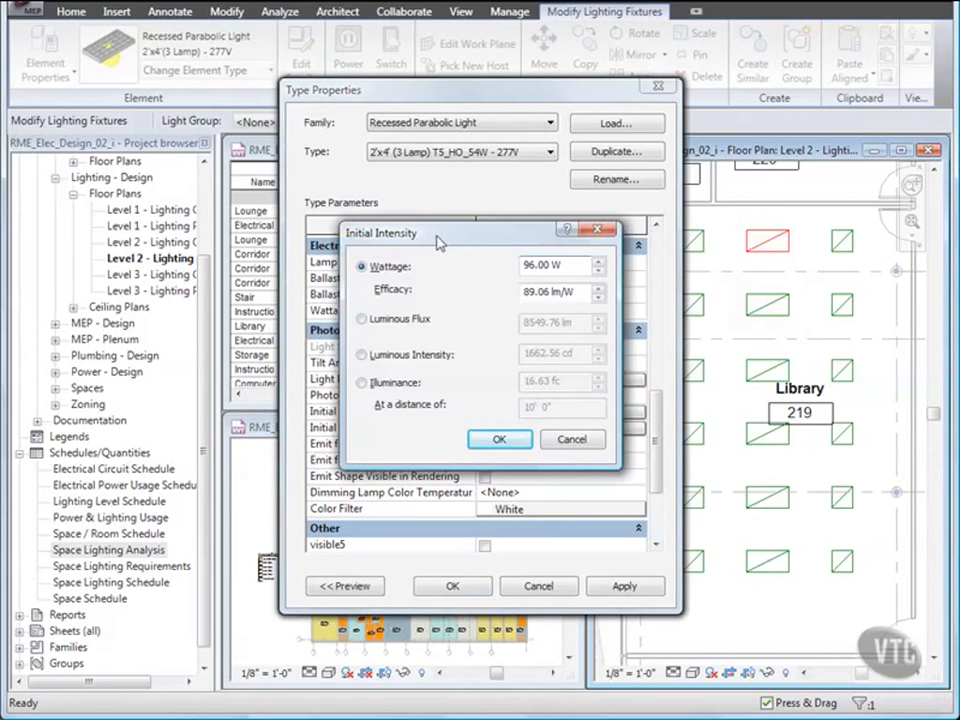
pyautogui.click(362, 319)
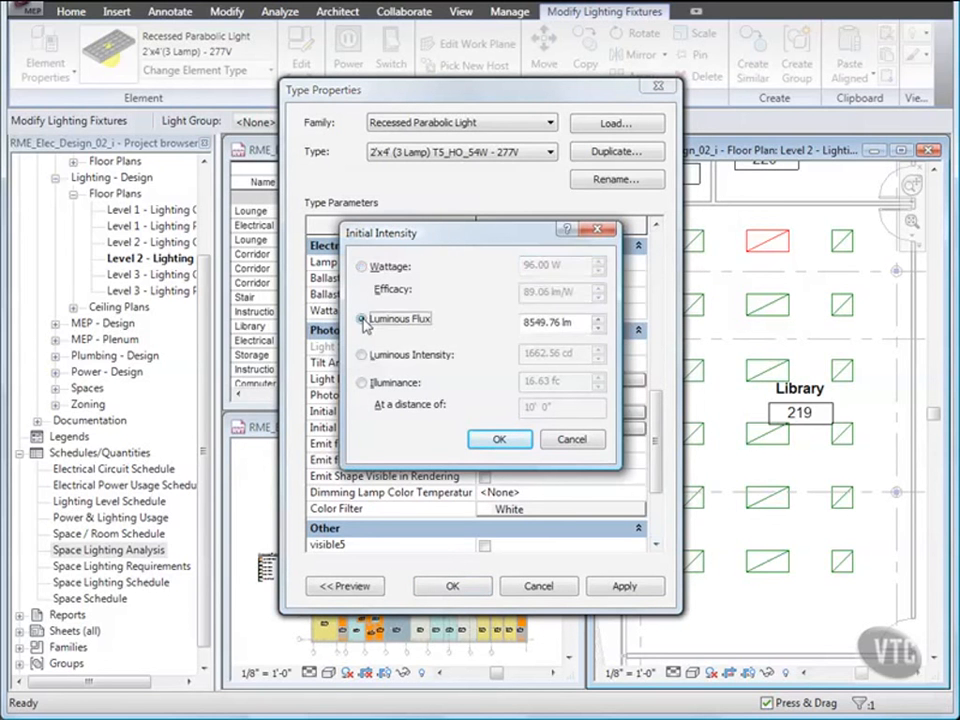
pyautogui.click(556, 322)
pyautogui.moveTo(558, 322); pyautogui.dragTo(505, 325)
pyautogui.write('15')
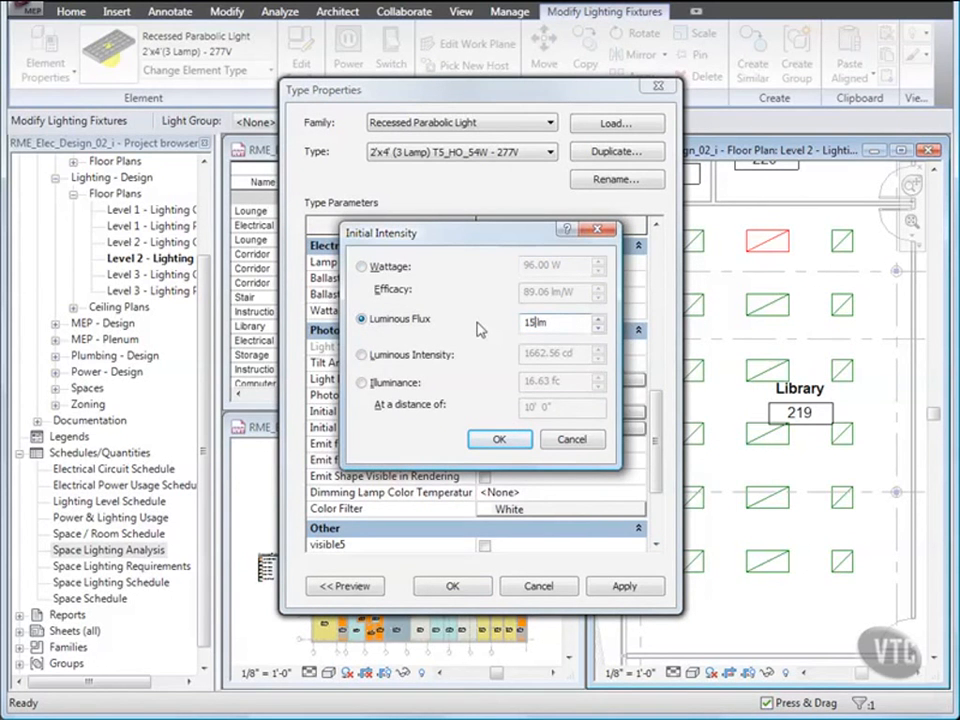
pyautogui.write('000')
pyautogui.press('Tab')
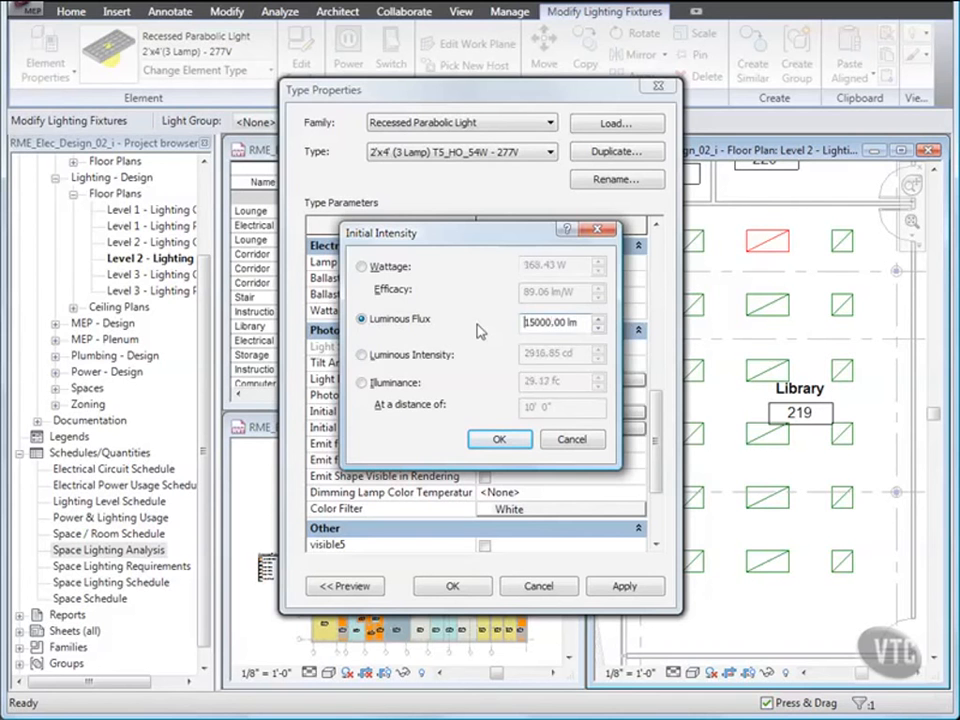
pyautogui.click(498, 440)
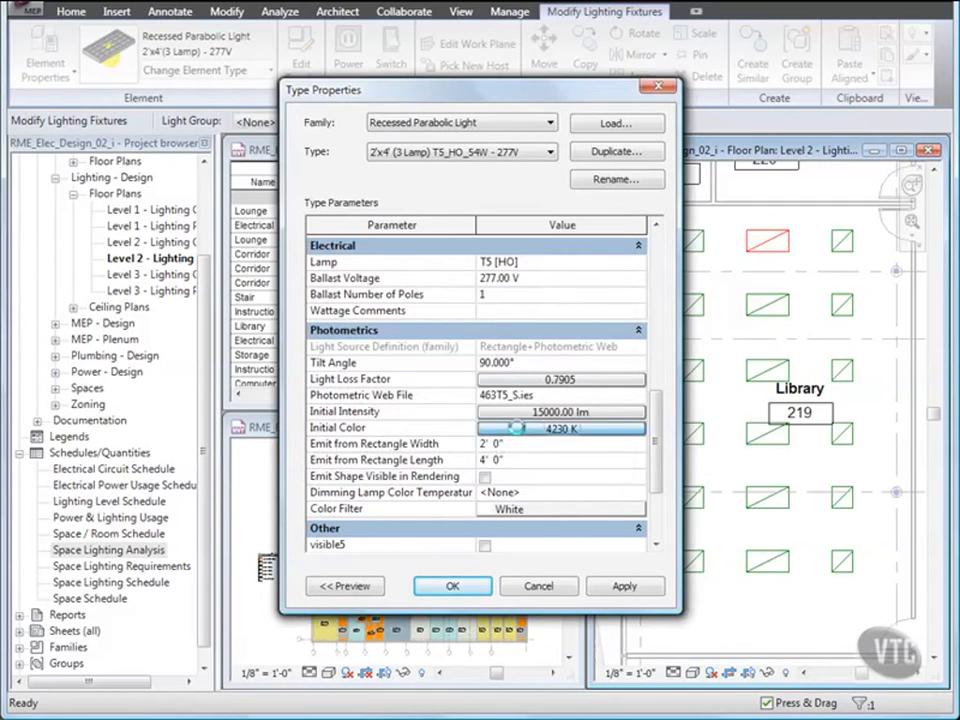
# Step: Set the Initial Color to the Xenon preset and apply the type properties
pyautogui.click(514, 427)
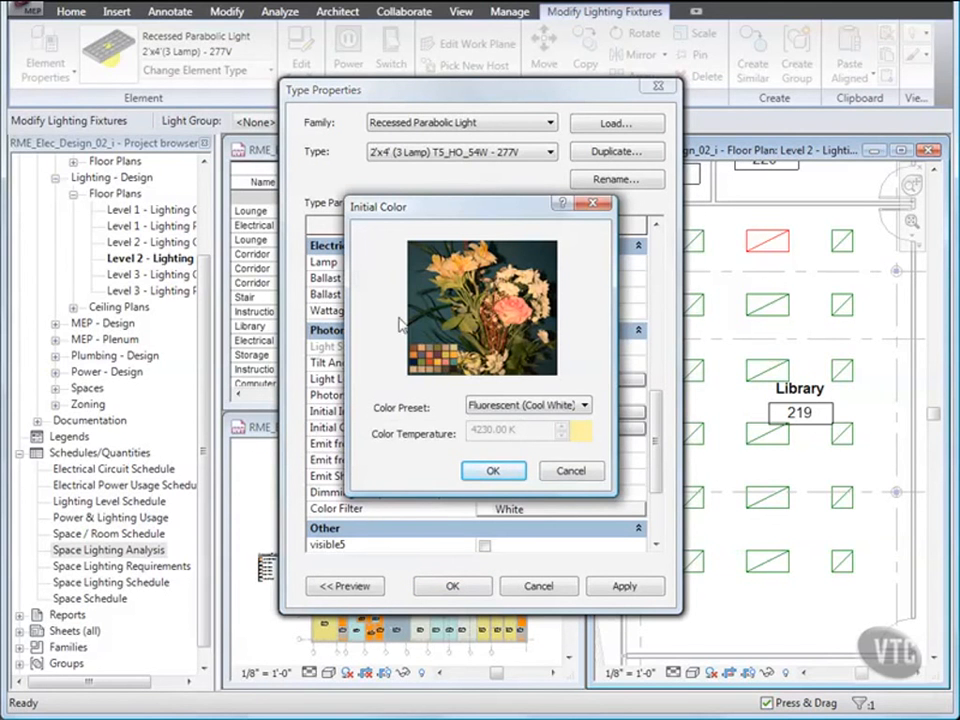
pyautogui.click(540, 408)
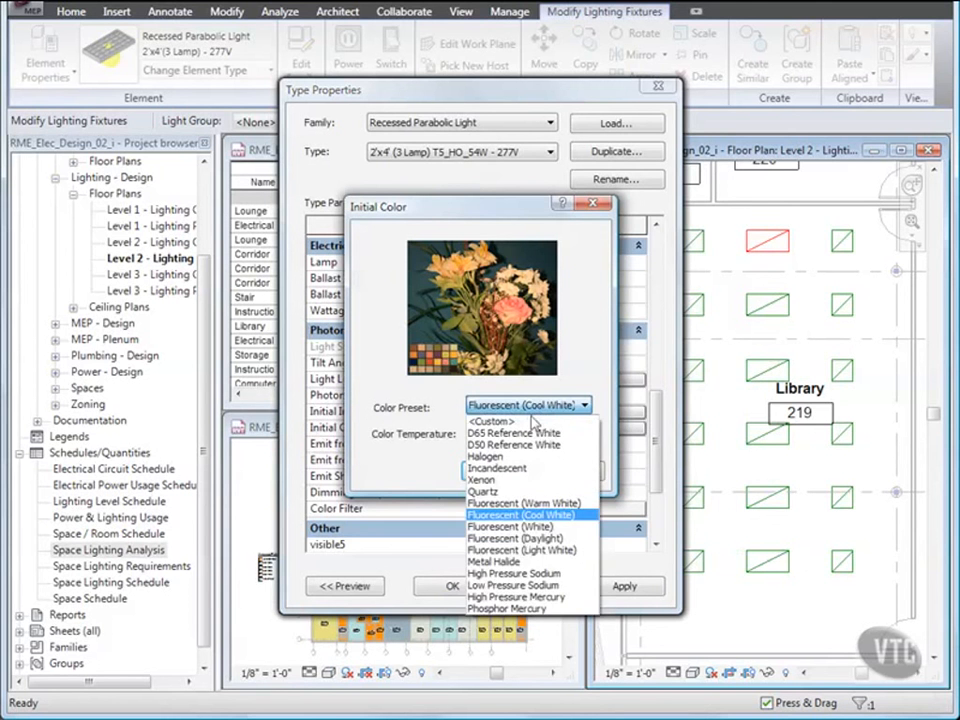
pyautogui.click(478, 479)
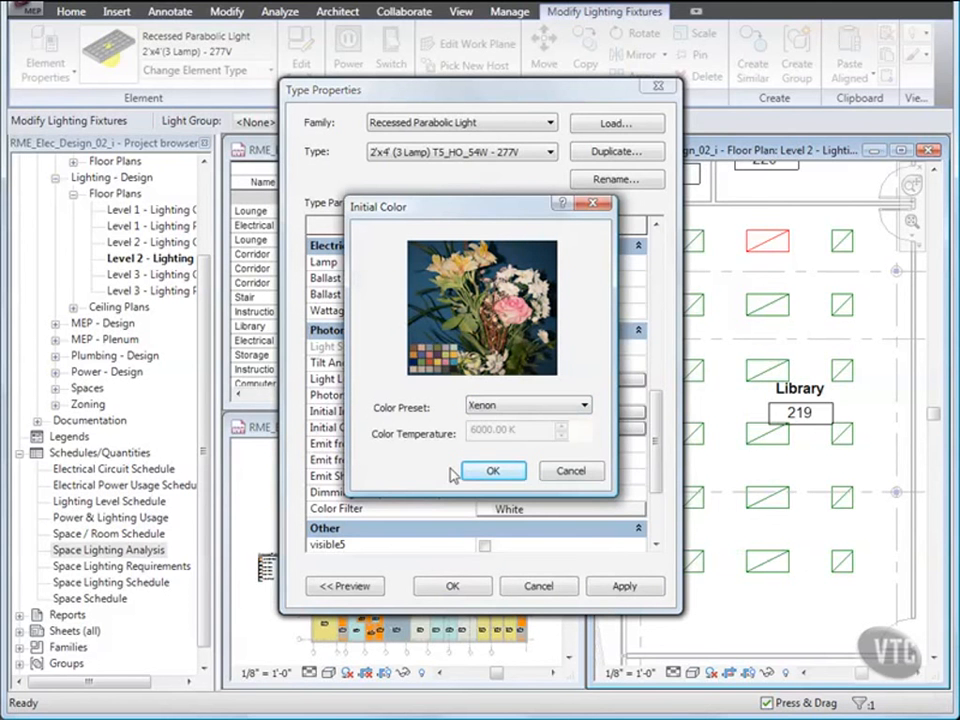
pyautogui.click(491, 471)
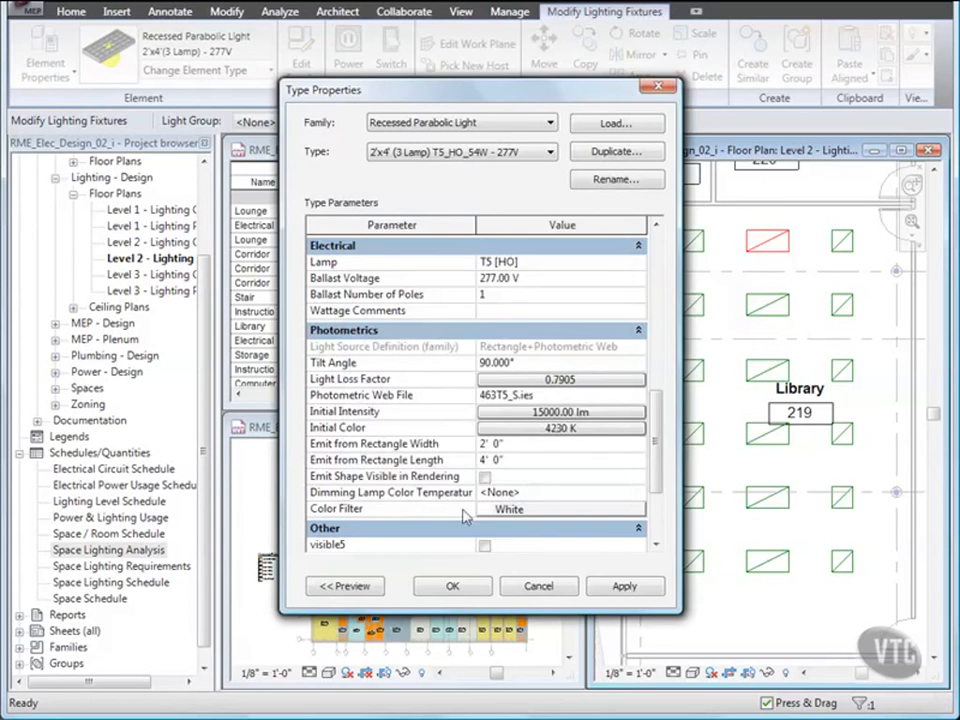
pyautogui.click(455, 587)
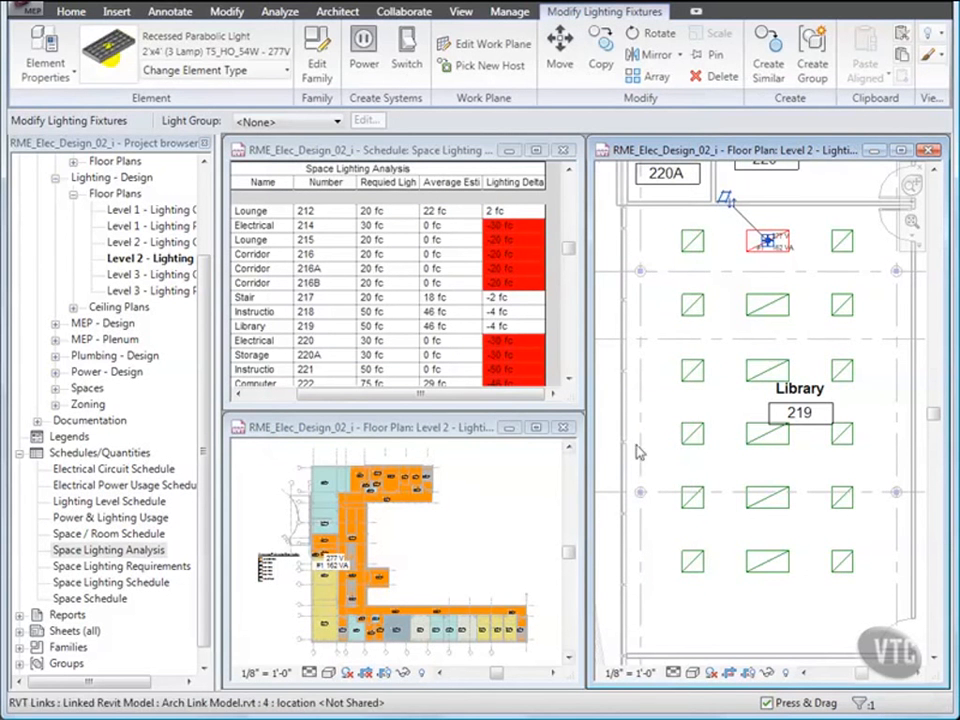
# Step: Change the five middle Library fixtures to the 2'x4' (3 Lamp) T5_HO_54W - 277V type
pyautogui.click(662, 409)
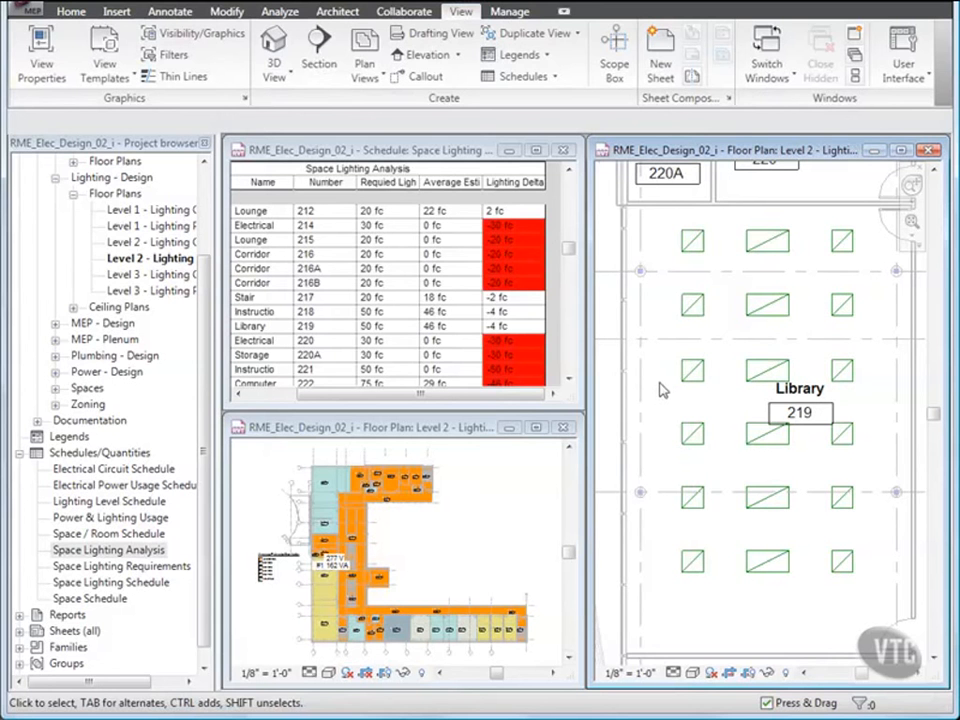
pyautogui.moveTo(739, 283); pyautogui.dragTo(772, 542)
pyautogui.moveTo(796, 586); pyautogui.dragTo(796, 586)
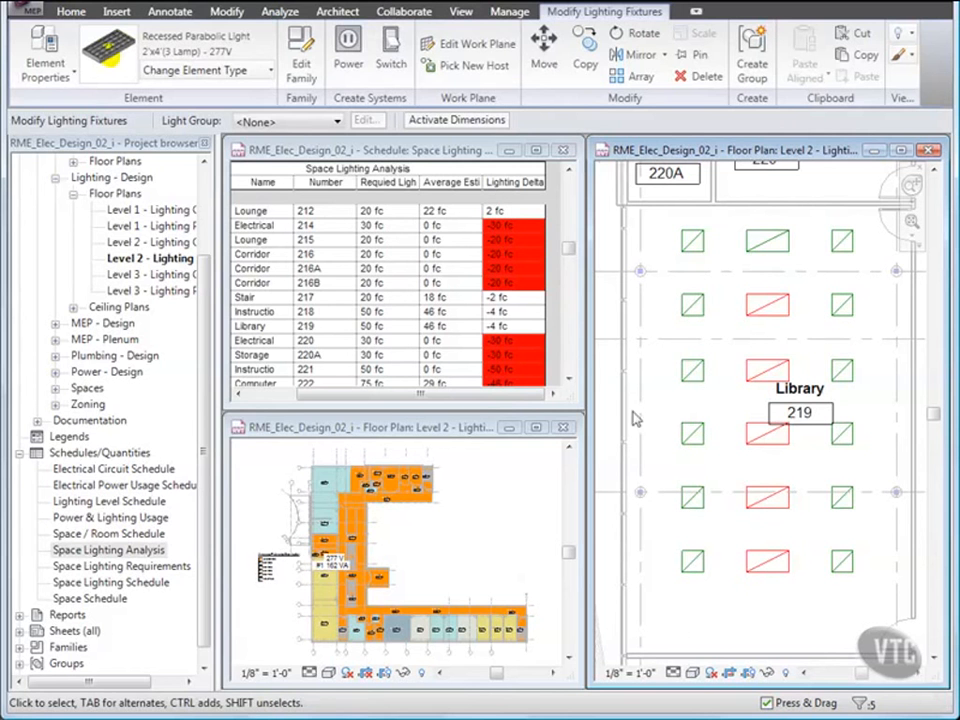
pyautogui.click(258, 72)
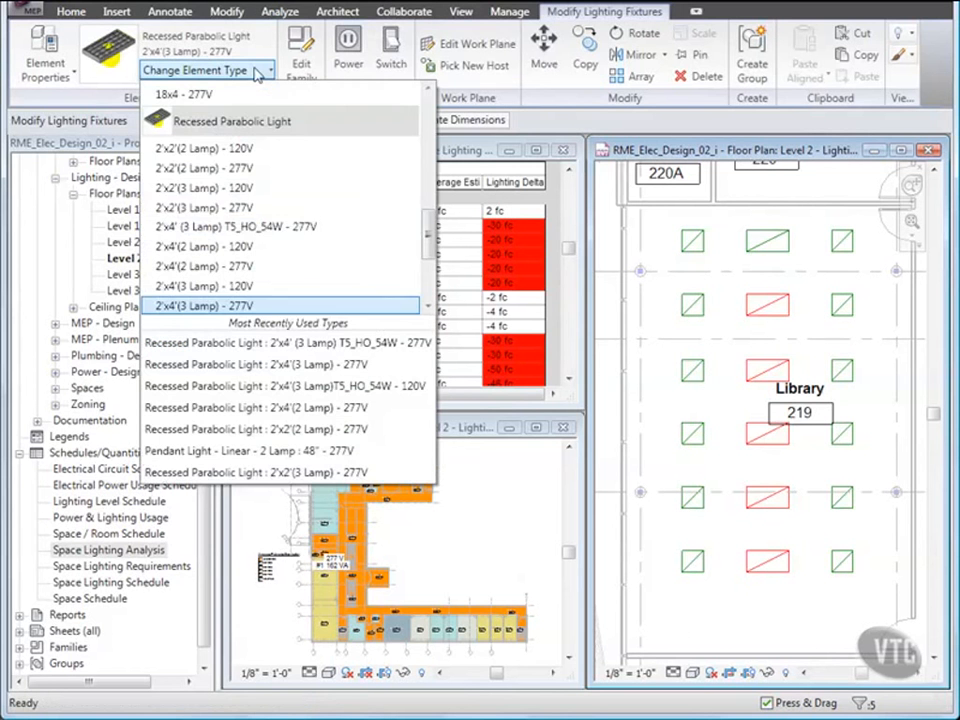
pyautogui.click(260, 228)
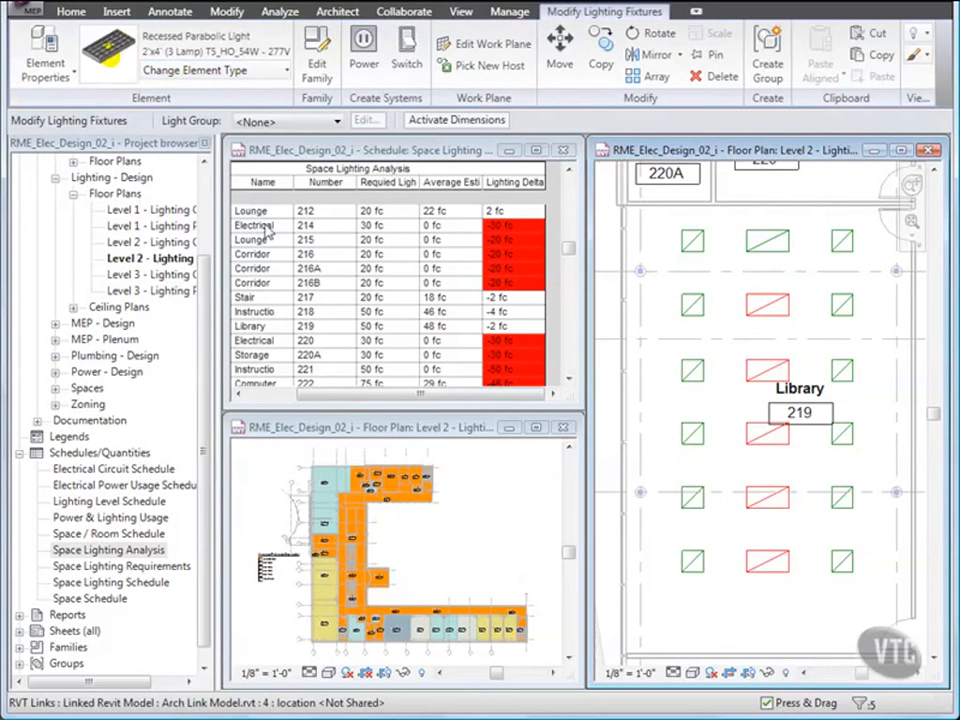
# Step: Delete three of the middle-column fixtures, dropping Library 219 to 33 fc
pyautogui.click(691, 337)
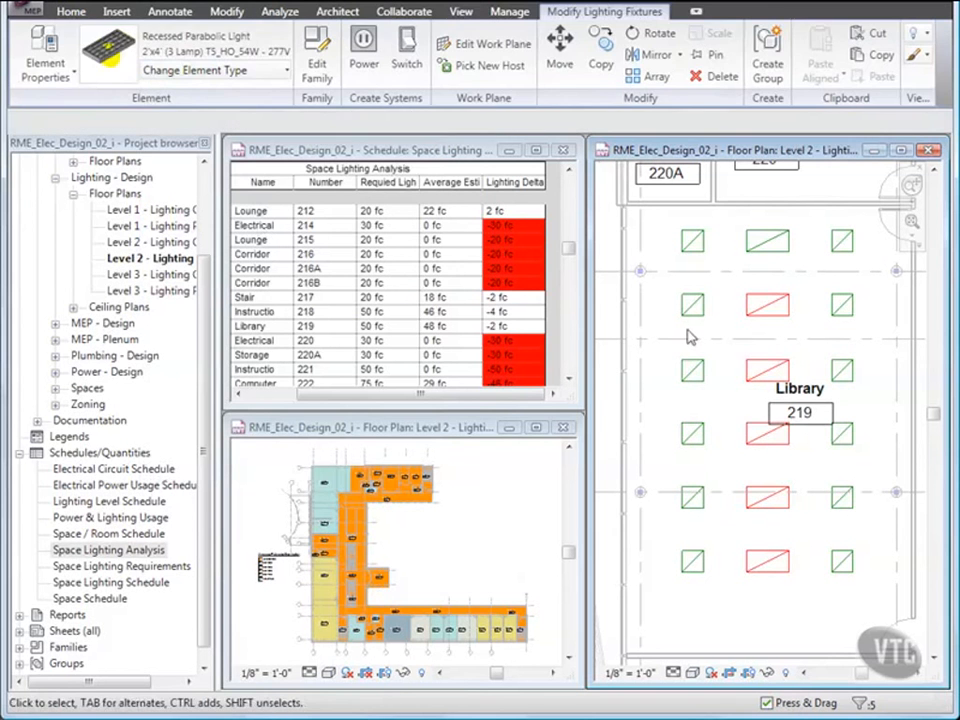
pyautogui.click(762, 303)
pyautogui.click(740, 385)
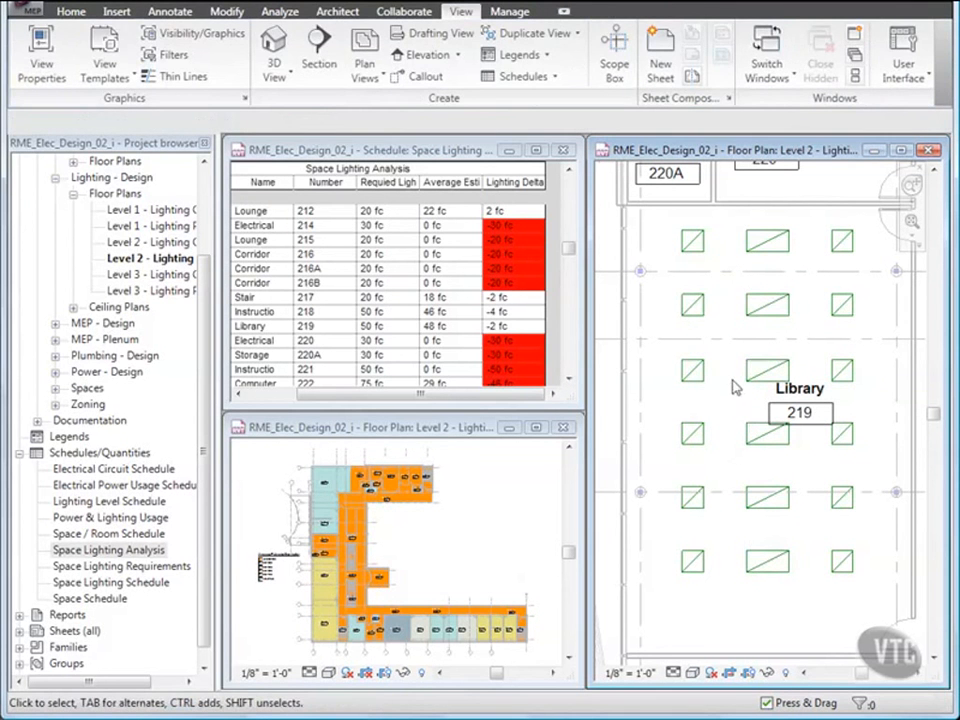
pyautogui.click(758, 305)
pyautogui.keyDown('ctrl'); pyautogui.click(753, 432); pyautogui.keyUp('ctrl')
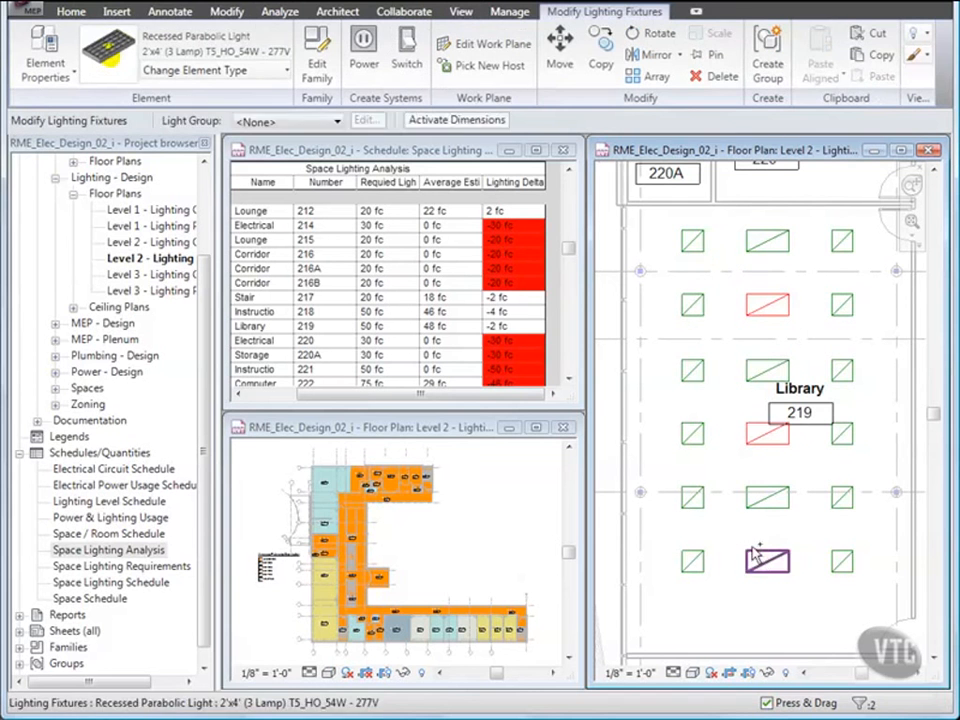
pyautogui.keyDown('ctrl'); pyautogui.click(765, 559); pyautogui.keyUp('ctrl')
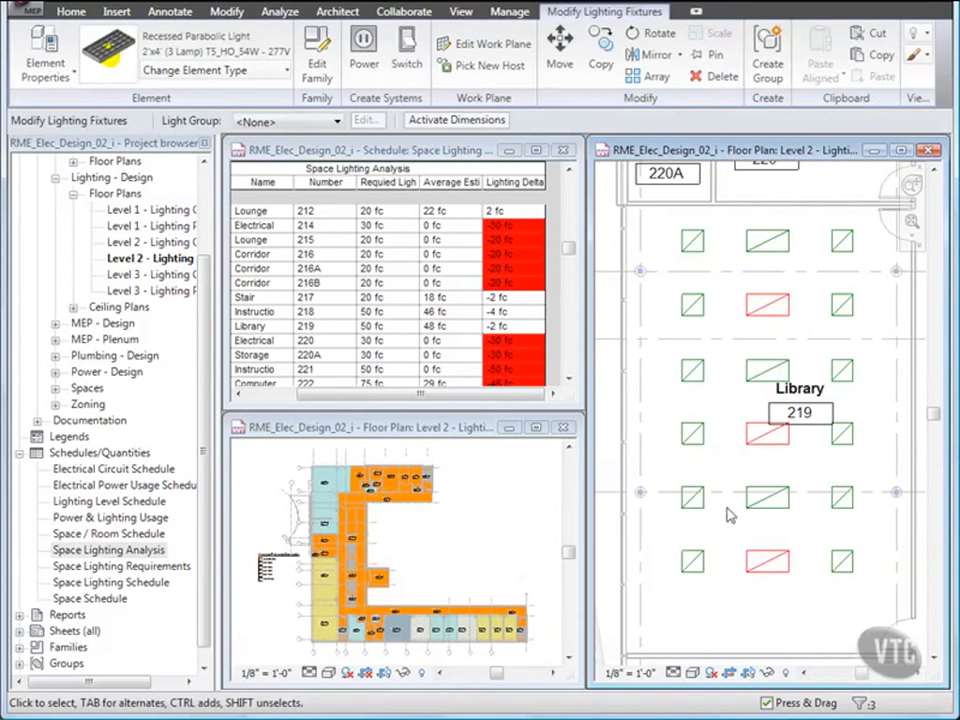
pyautogui.click(716, 78)
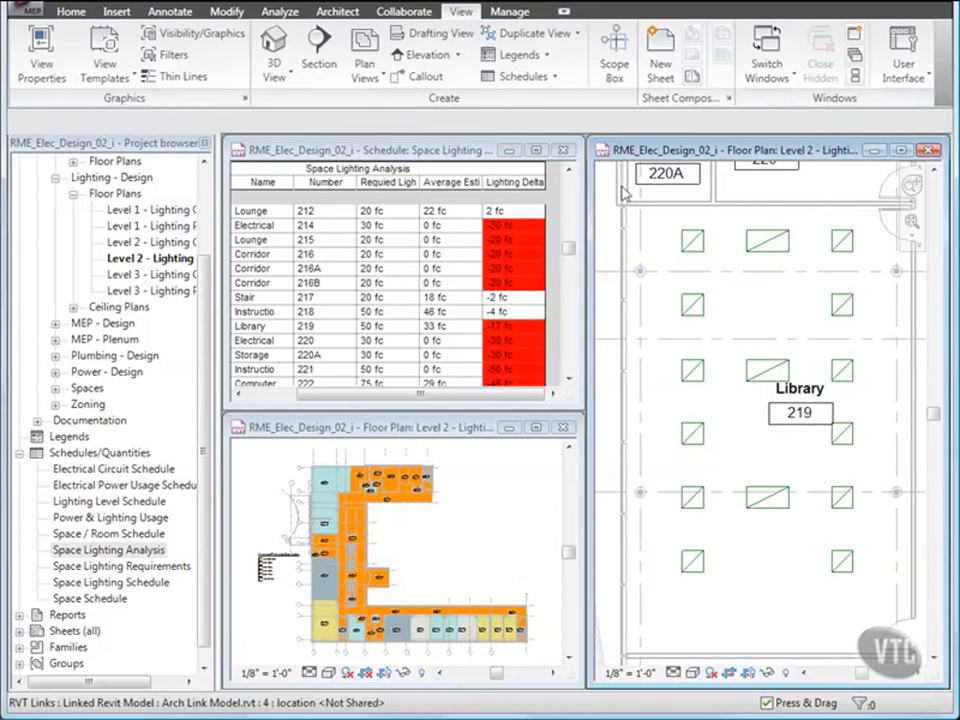
pyautogui.click(228, 12)
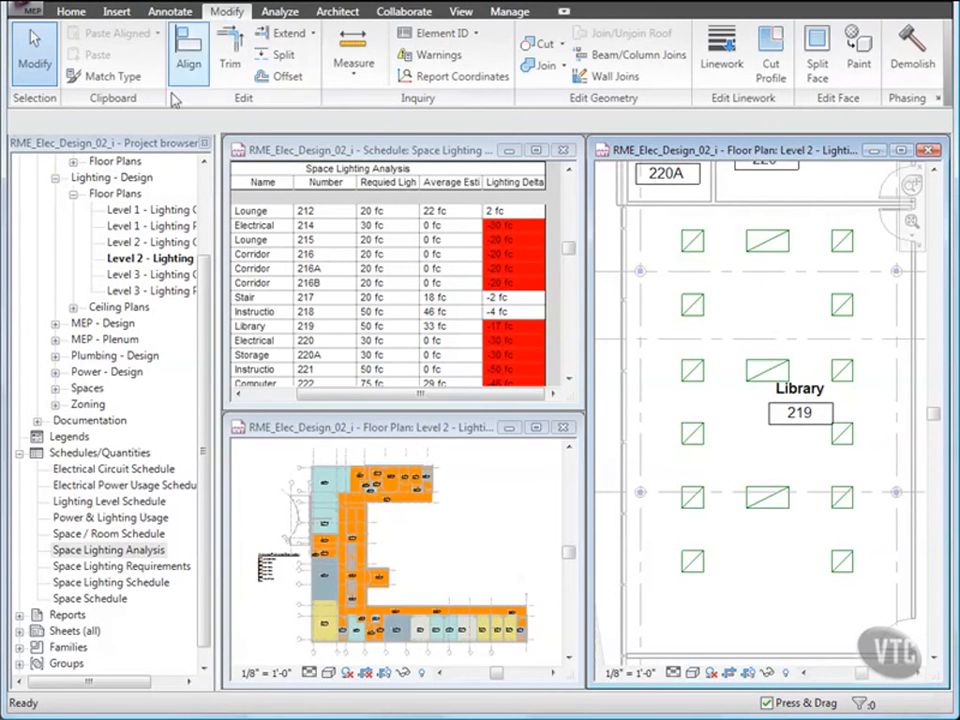
# Step: Match Type the five outer square fixtures to the top-centre wide T5 fixture
pyautogui.click(104, 76)
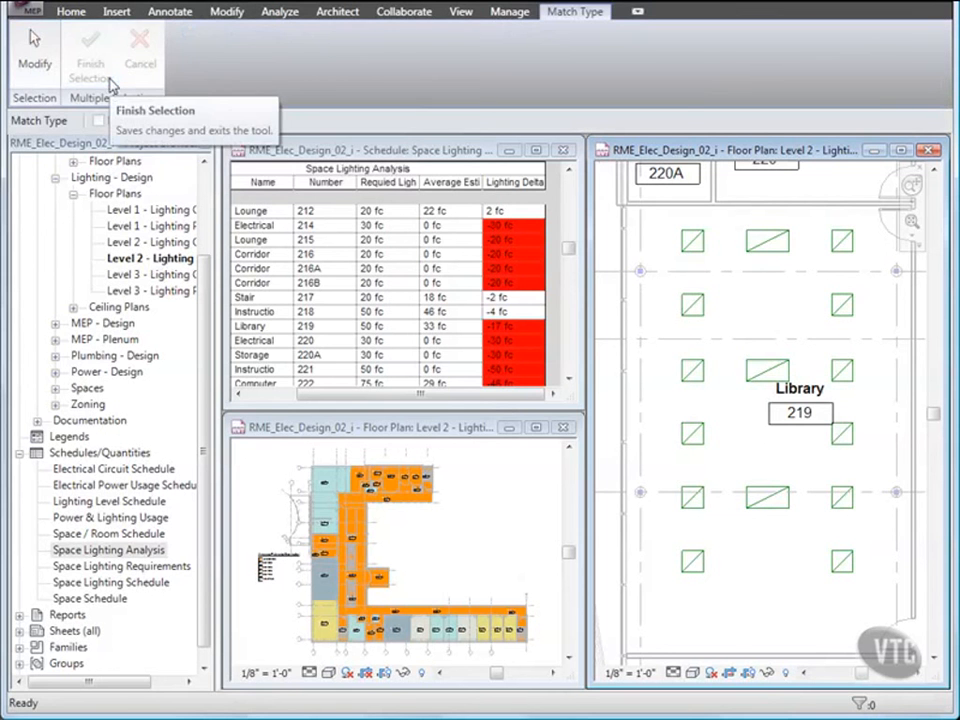
pyautogui.click(762, 255)
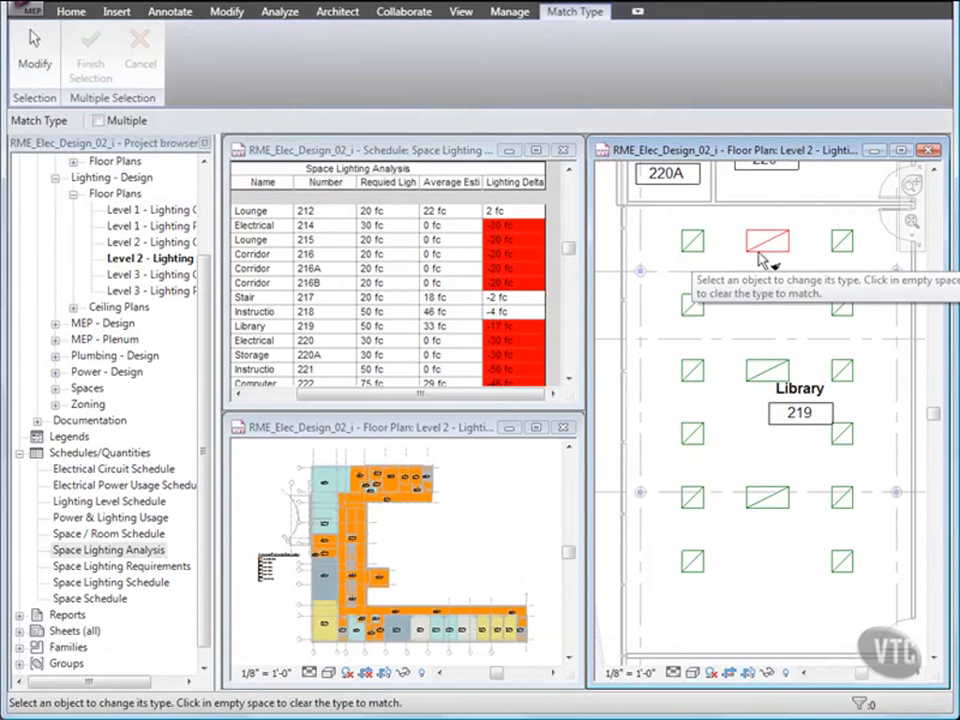
pyautogui.click(703, 312)
pyautogui.click(844, 312)
pyautogui.click(702, 440)
pyautogui.click(838, 440)
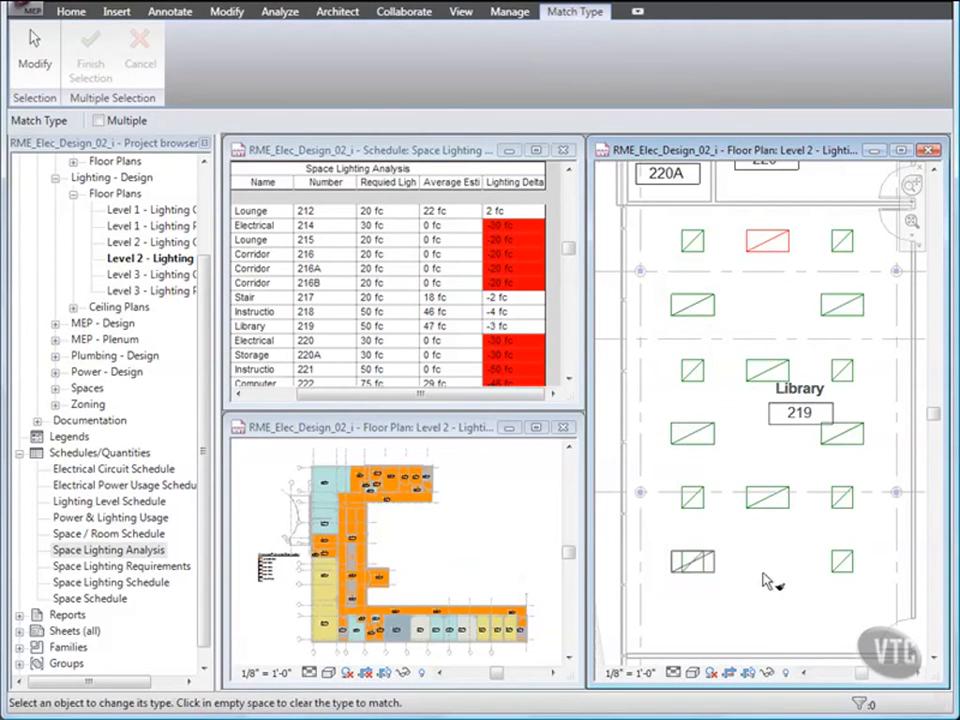
pyautogui.click(838, 572)
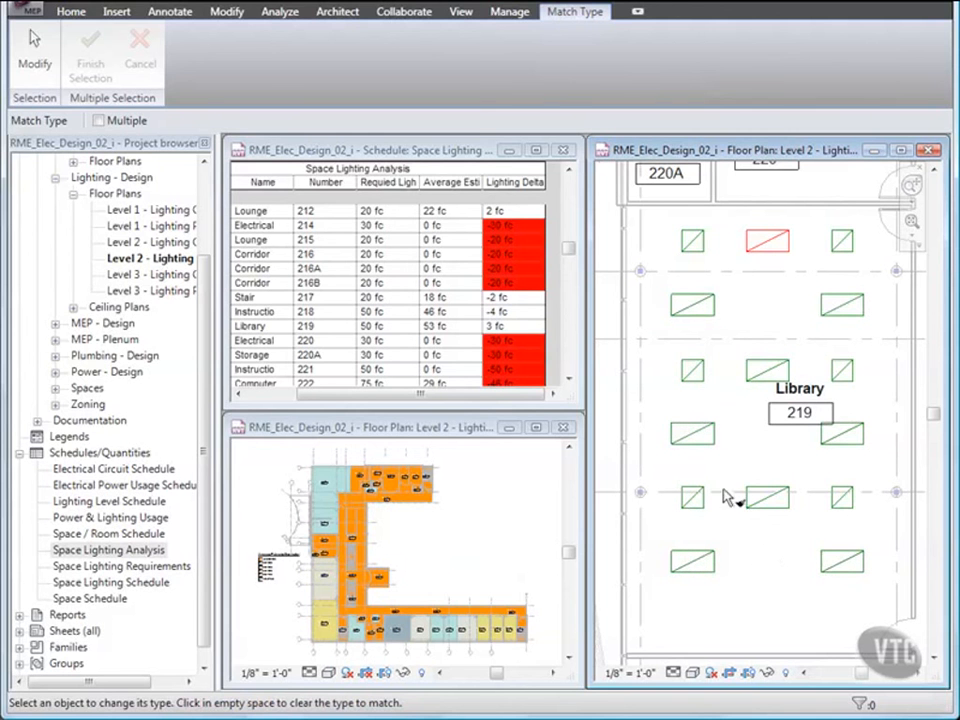
pyautogui.click(40, 60)
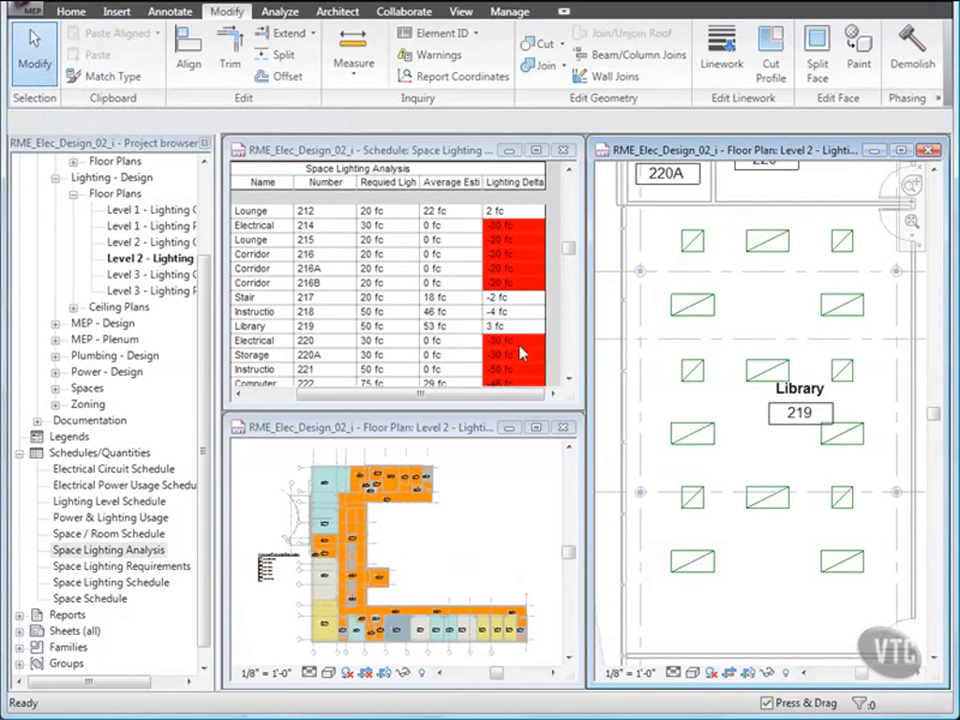
# Step: Delete the two square fixtures beside the Library label, bringing the delta to 0 fc
pyautogui.click(690, 373)
pyautogui.keyDown('ctrl'); pyautogui.click(840, 370); pyautogui.keyUp('ctrl')
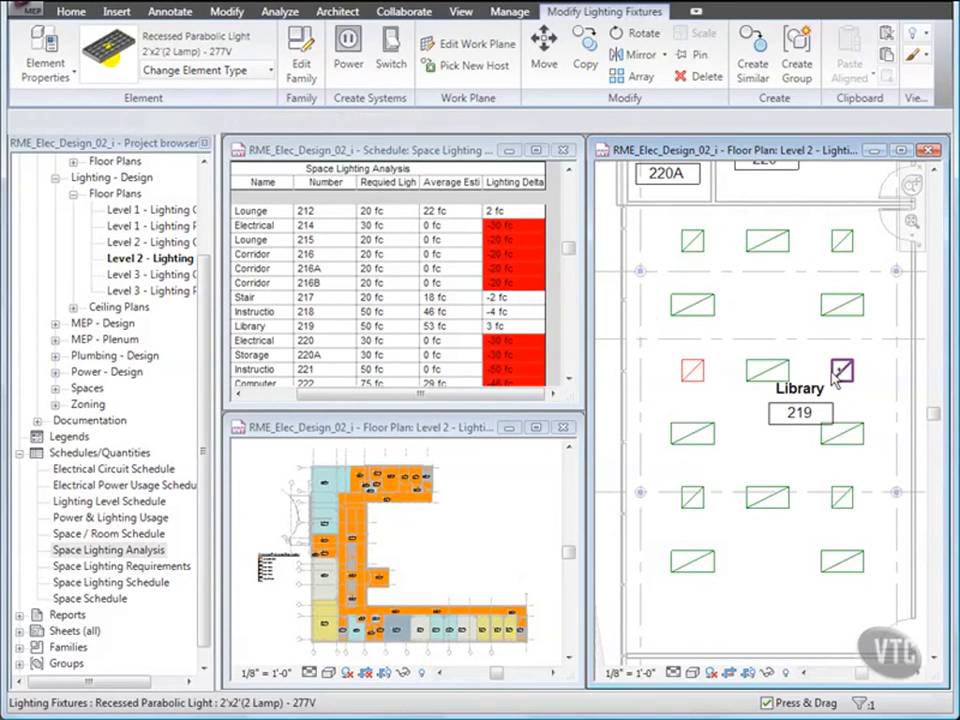
pyautogui.click(699, 77)
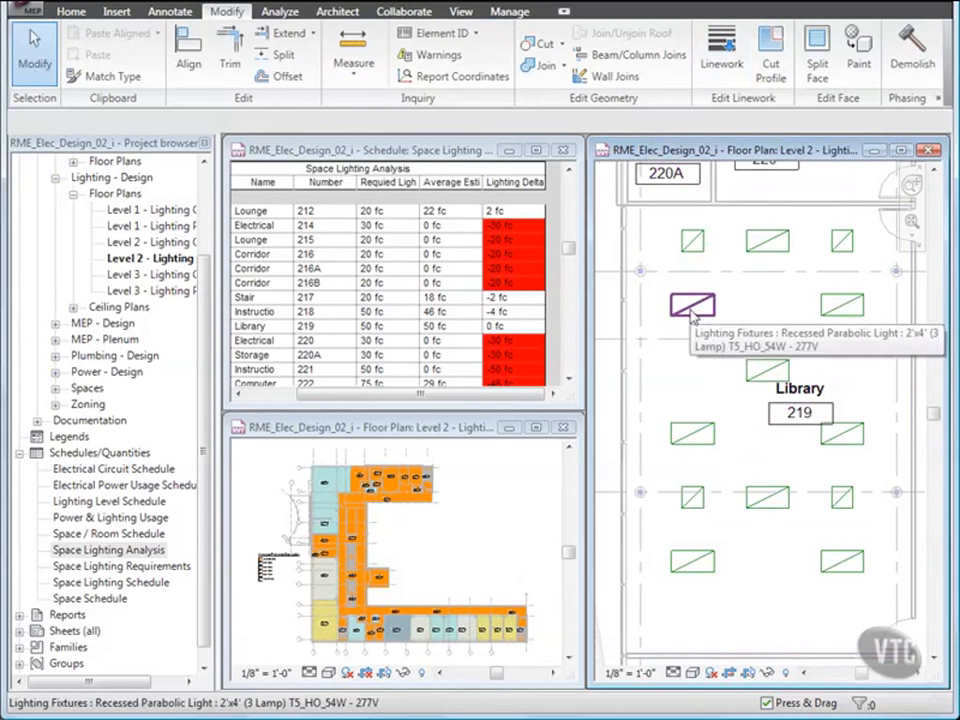
pyautogui.click(526, 327)
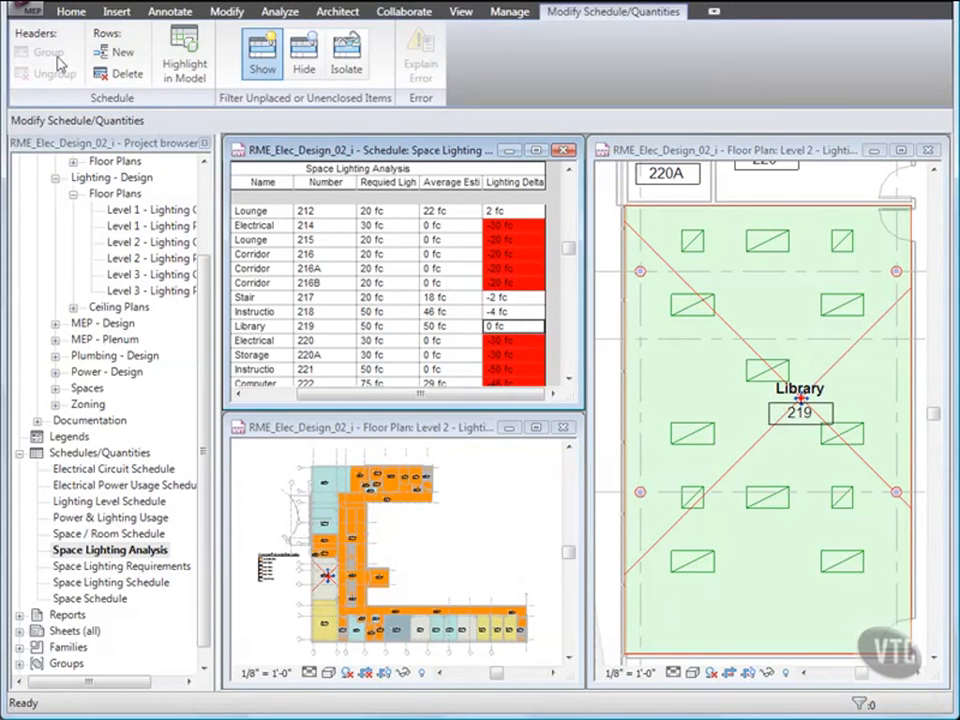
# Step: Close RME_Elec_Design_02_i, answering No to saving changes
pyautogui.click(33, 13)
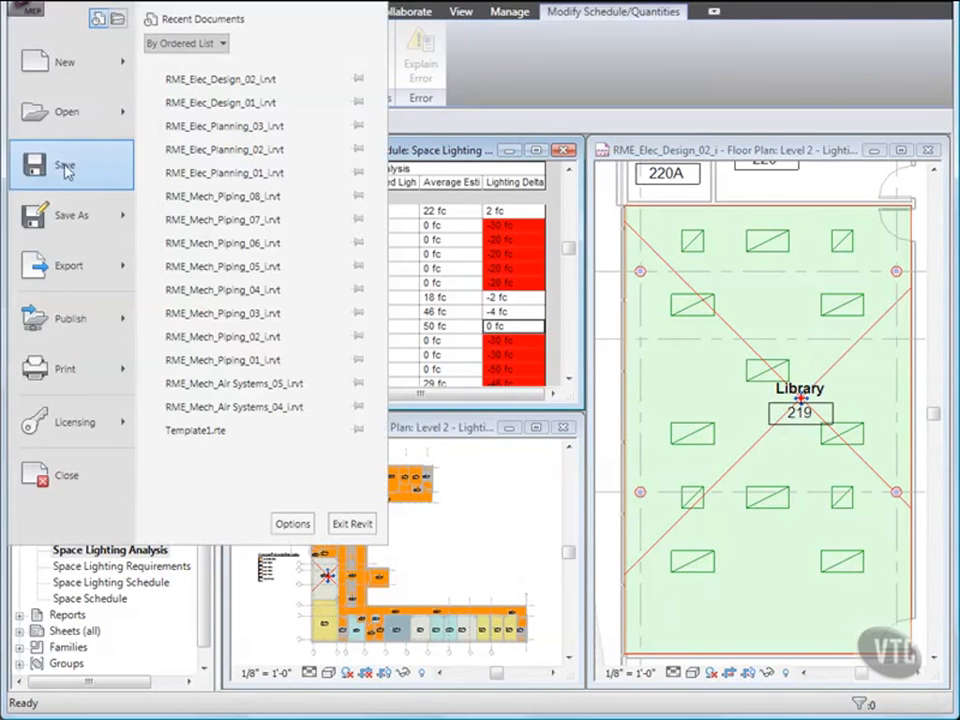
pyautogui.press('Escape')
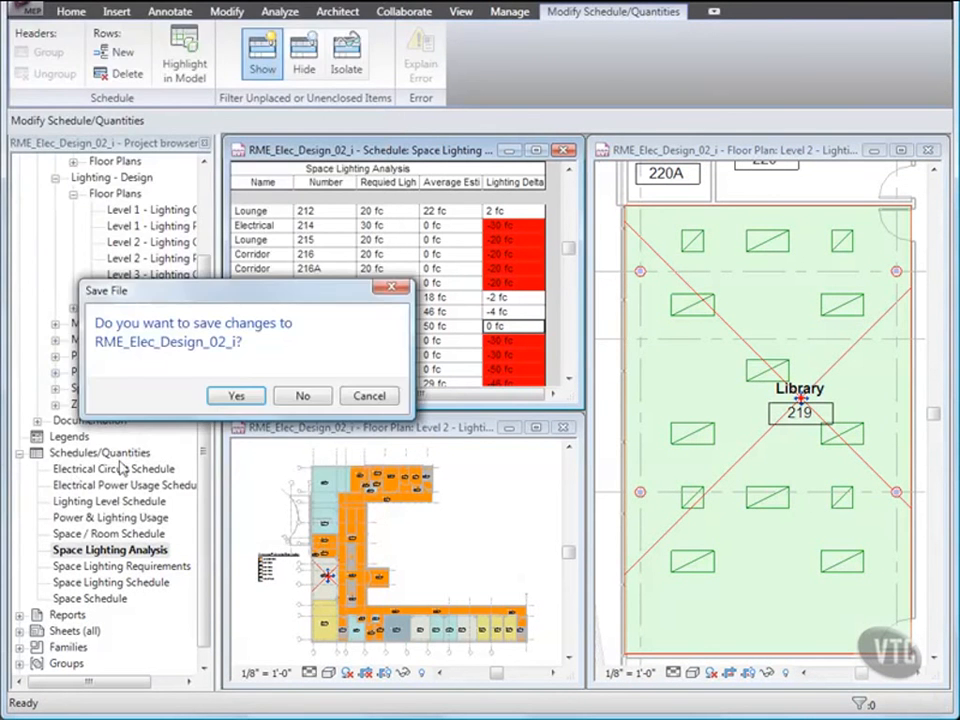
pyautogui.click(303, 395)
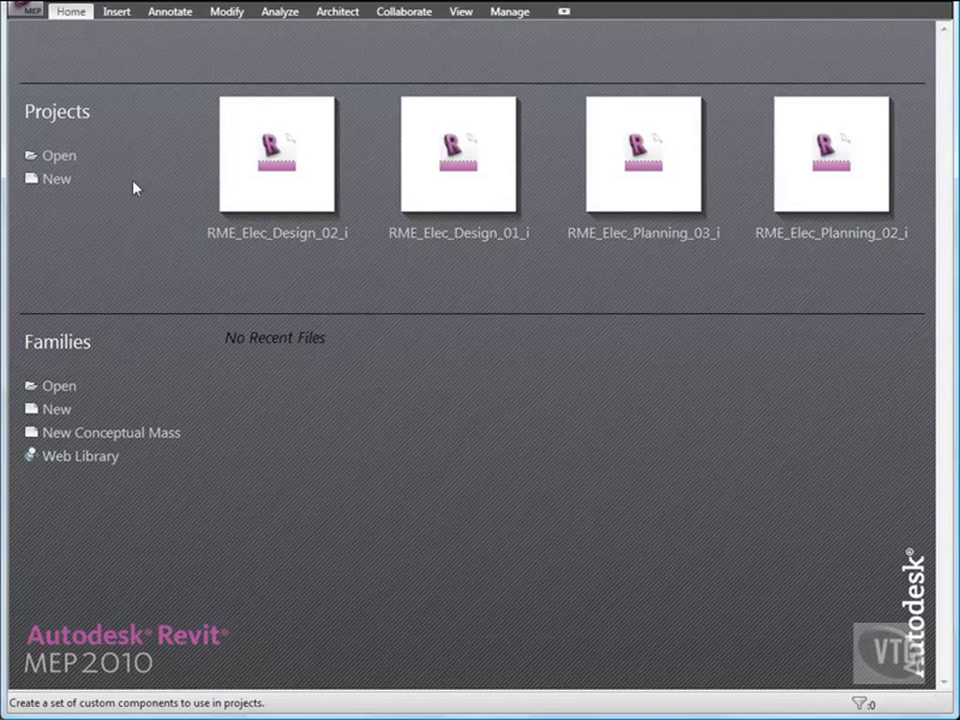
# Step: Via Open > Project, browse into 03_Electrical Systems and open RME_Elec_Design_03_i
pyautogui.click(31, 14)
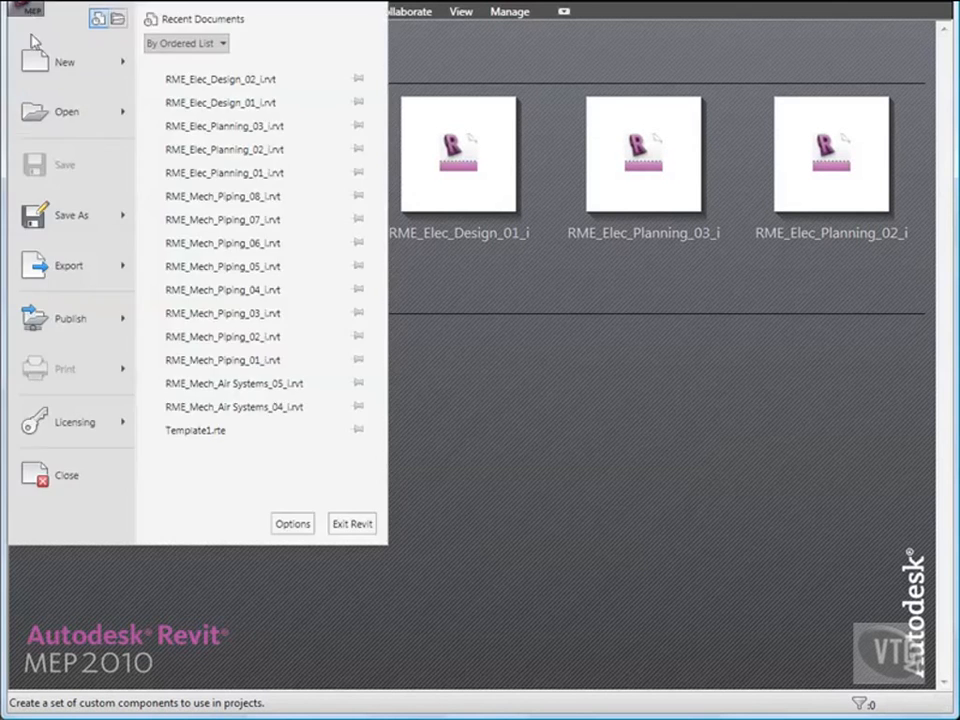
pyautogui.click(40, 102)
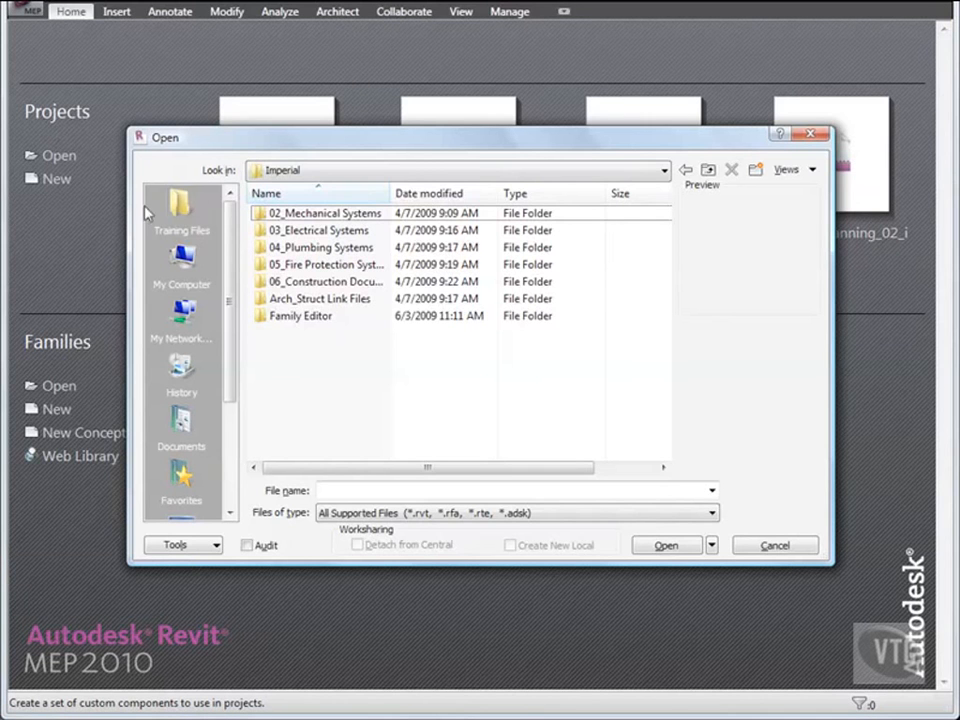
pyautogui.doubleClick(316, 233)
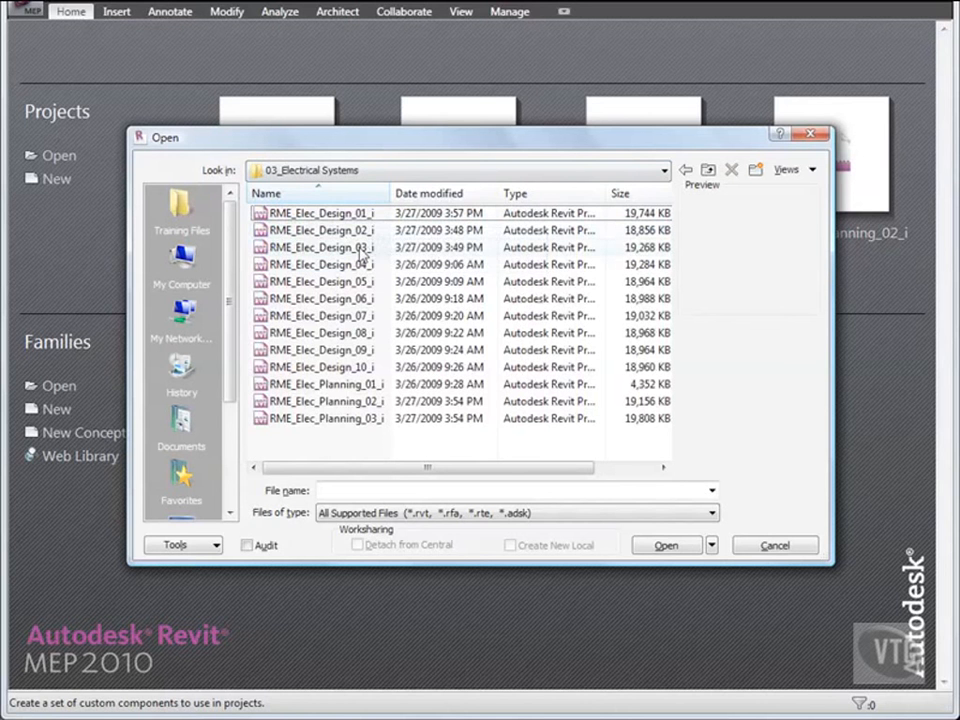
pyautogui.doubleClick(359, 248)
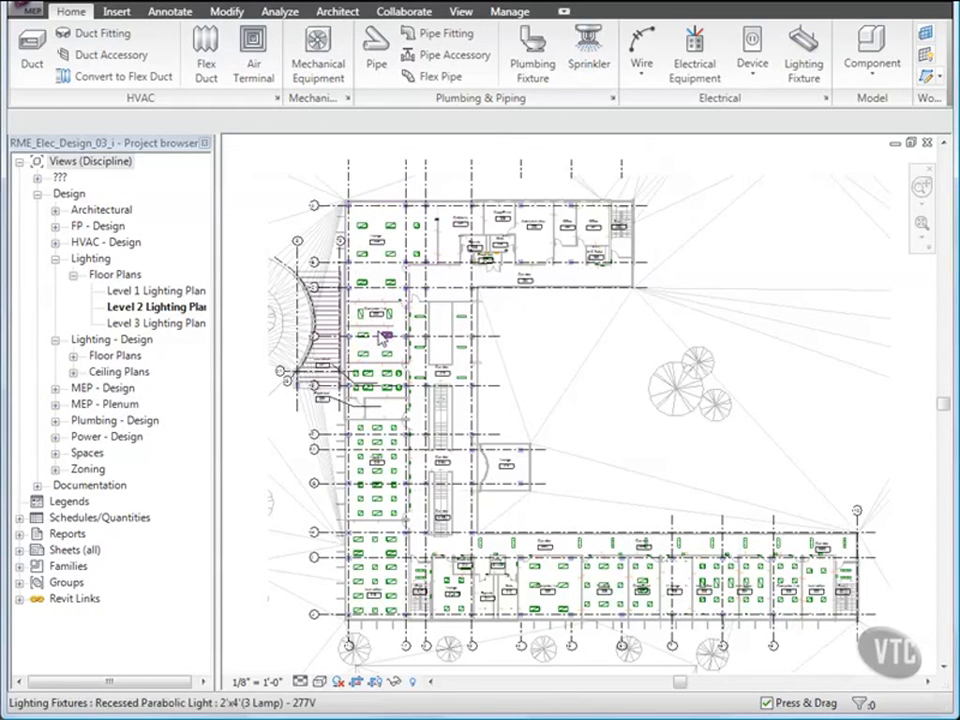
# Step: Zoom and pan to Computer Lab 222 and open the Device categories list
pyautogui.scroll(5, 416, 350)
pyautogui.moveTo(416, 350); pyautogui.dragTo(512, 400, button='middle')
pyautogui.scroll(5, 484, 388)
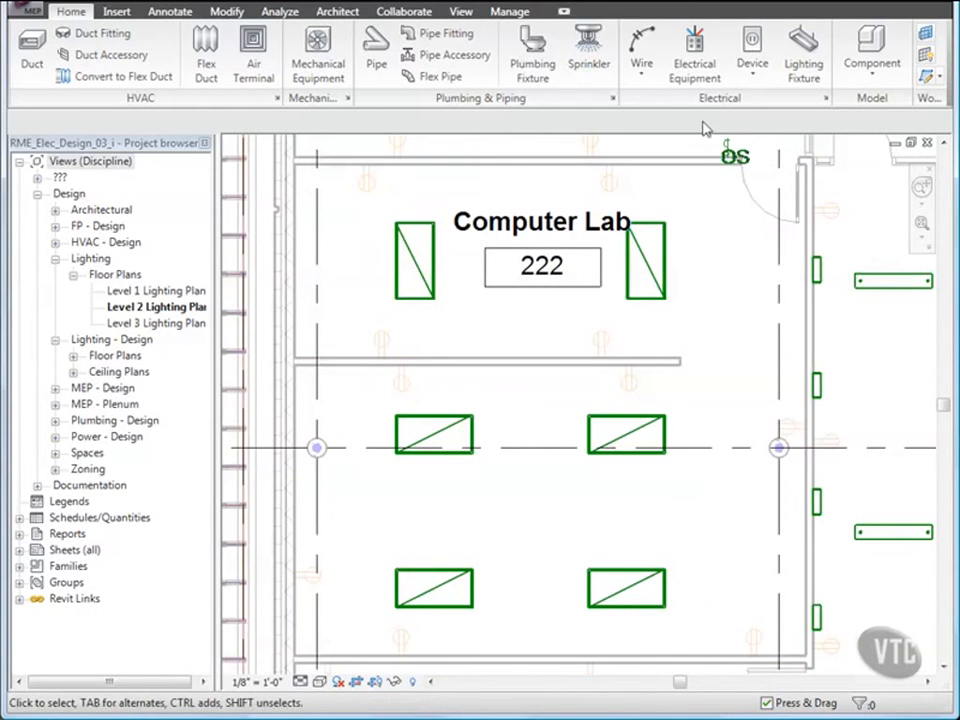
pyautogui.click(756, 80)
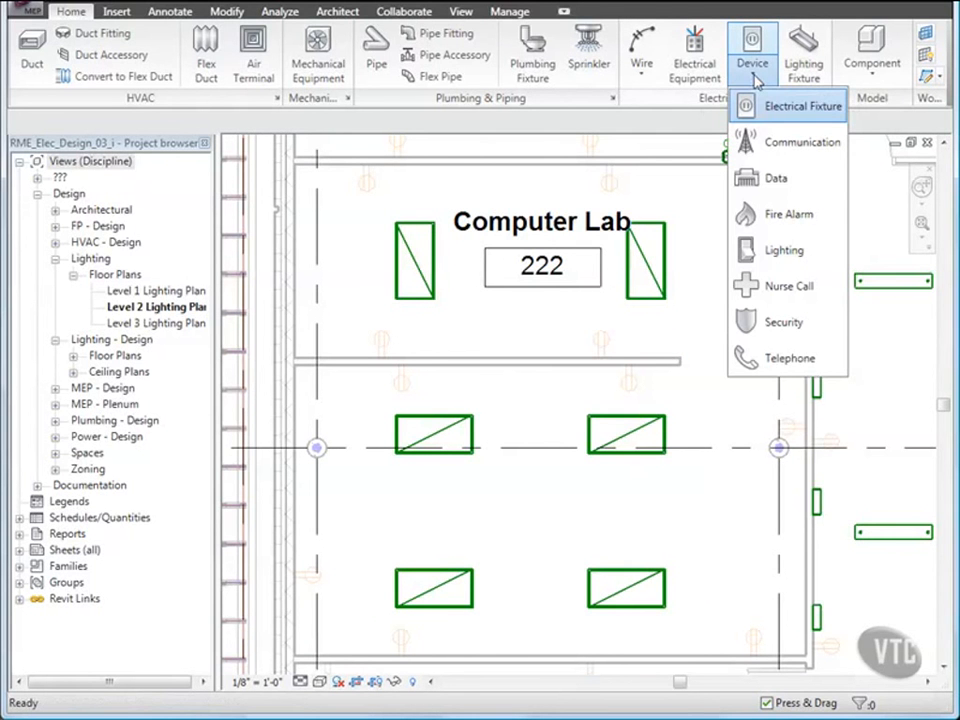
# Step: Place a Passive Infrared 277 V occupancy sensor on Computer Lab 222's interior wall
pyautogui.click(772, 250)
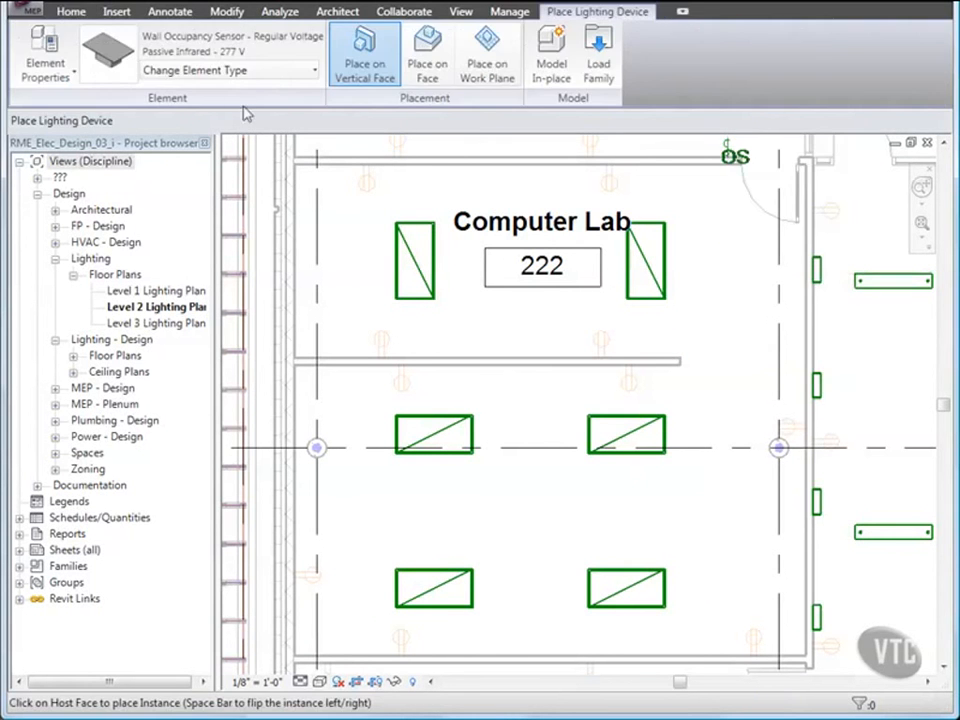
pyautogui.click(377, 88)
pyautogui.click(652, 355)
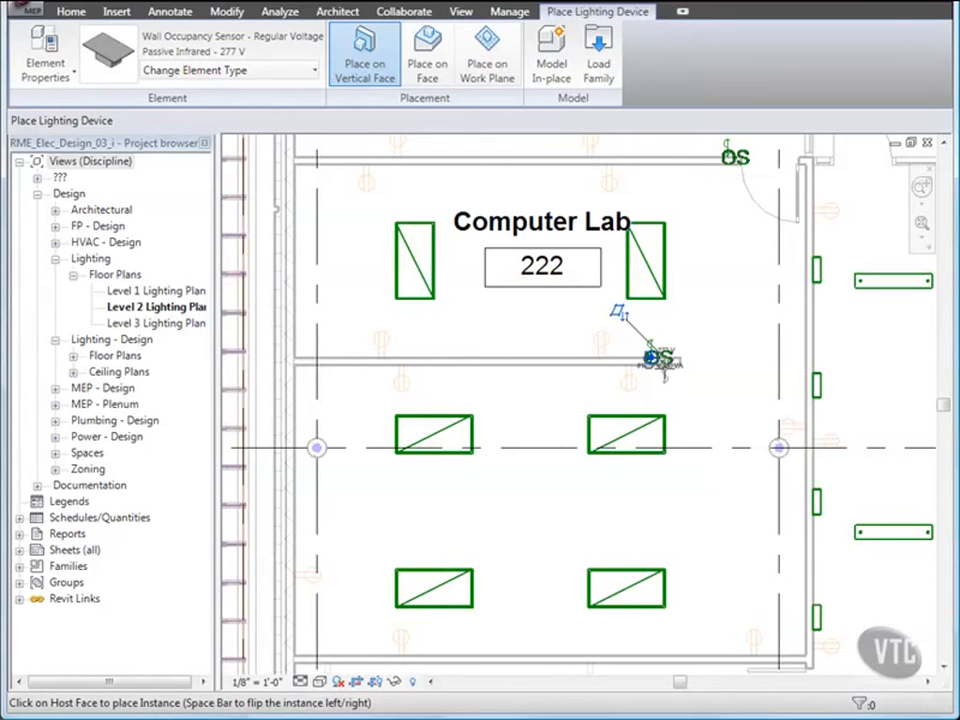
pyautogui.click(661, 364)
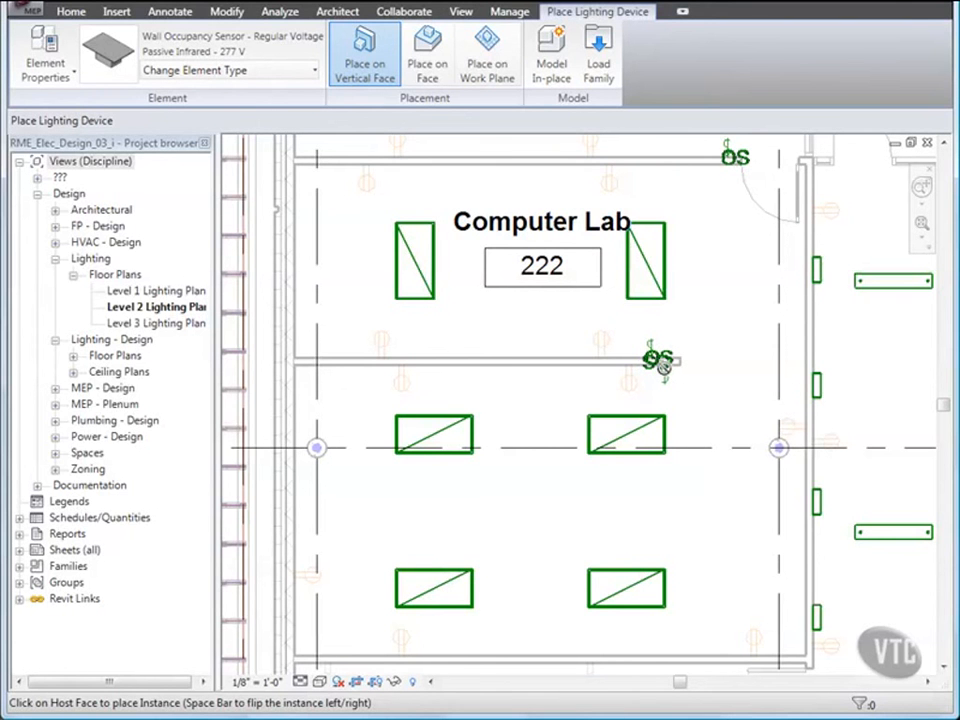
pyautogui.press('Escape')
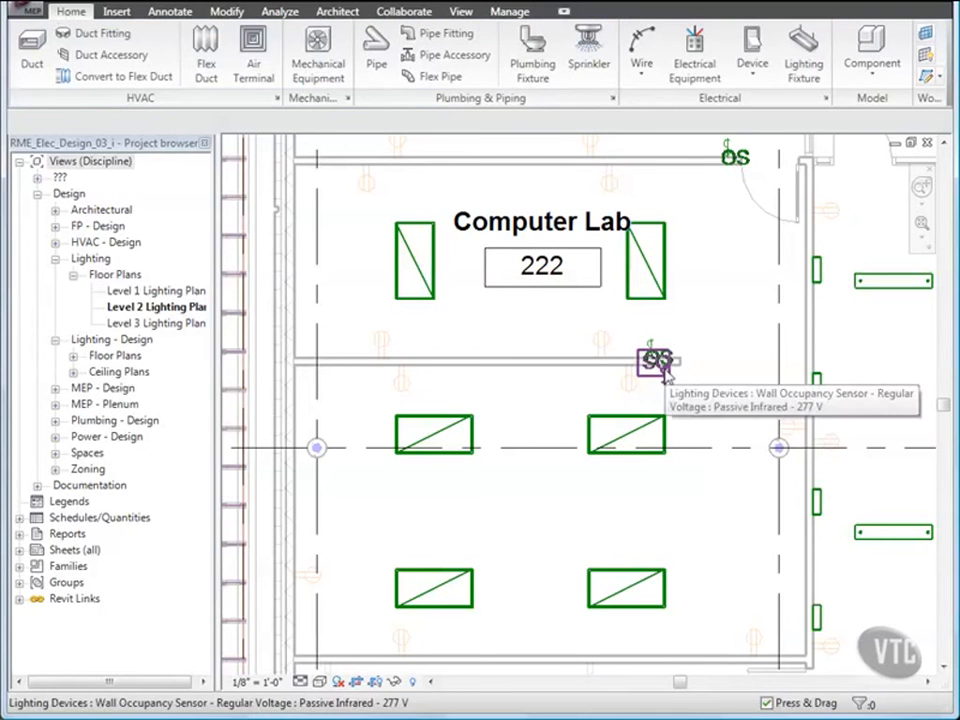
pyautogui.click(753, 84)
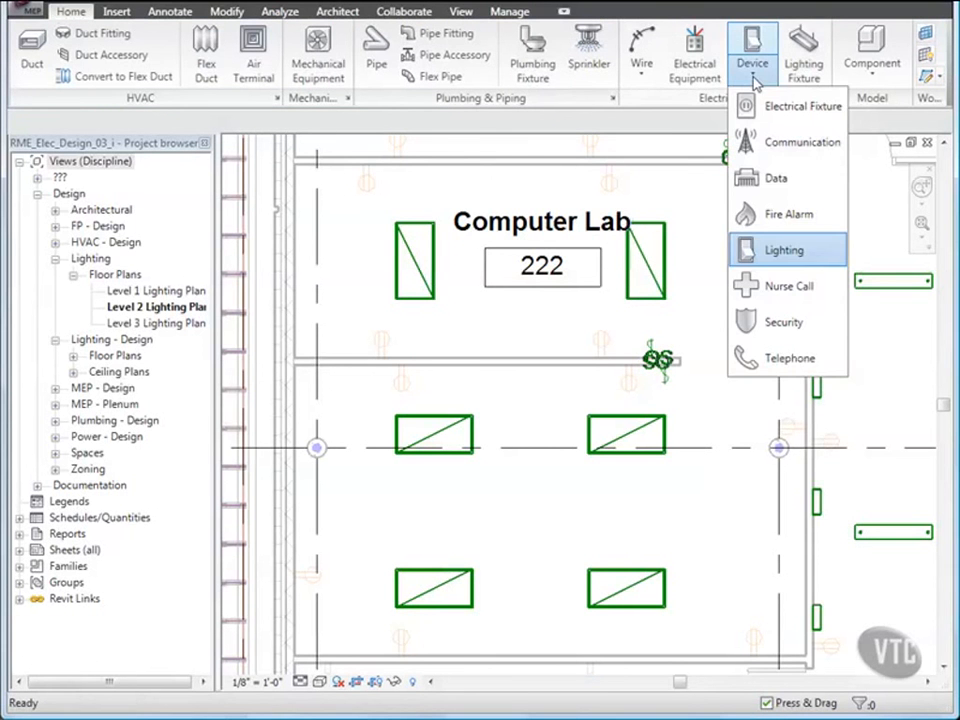
# Step: Load the Junction Boxes - No Load family from Electrical Components > Power Devices
pyautogui.click(760, 105)
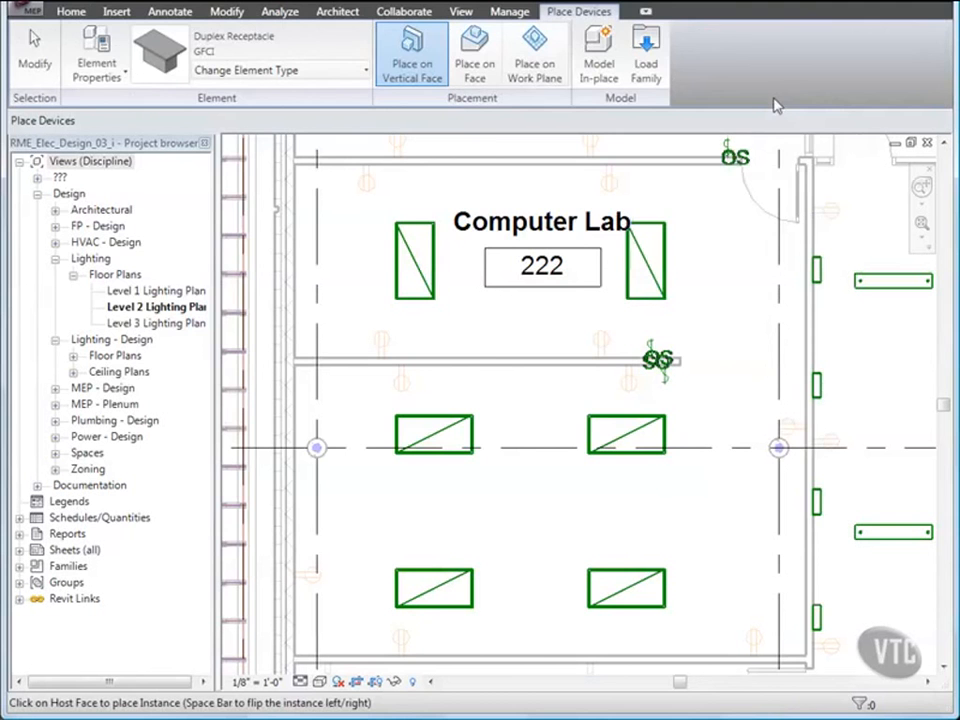
pyautogui.click(645, 50)
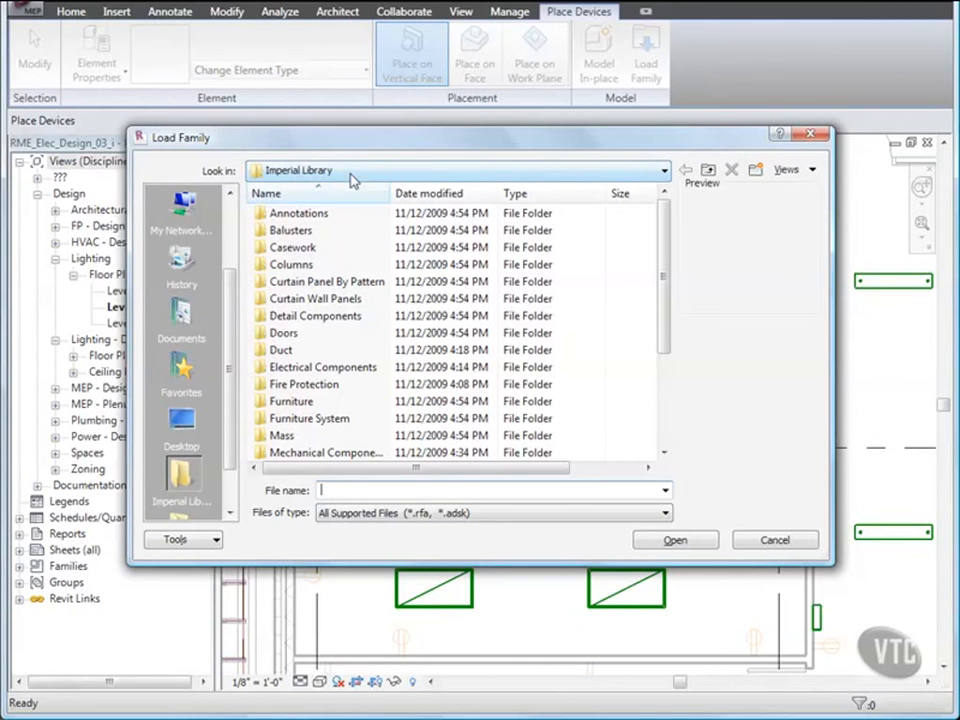
pyautogui.doubleClick(305, 370)
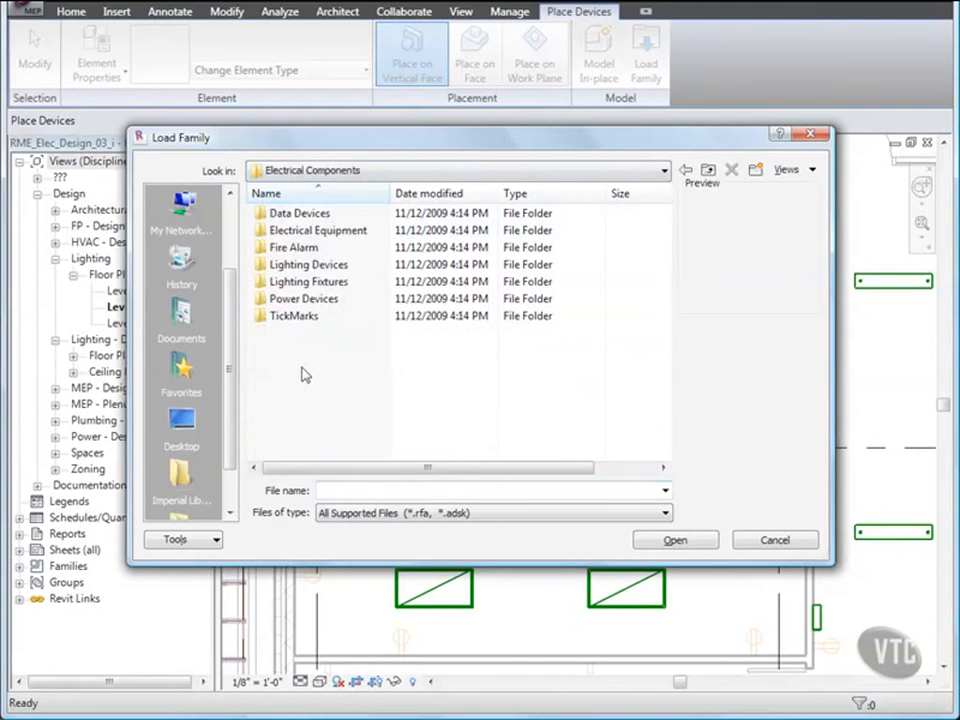
pyautogui.doubleClick(285, 300)
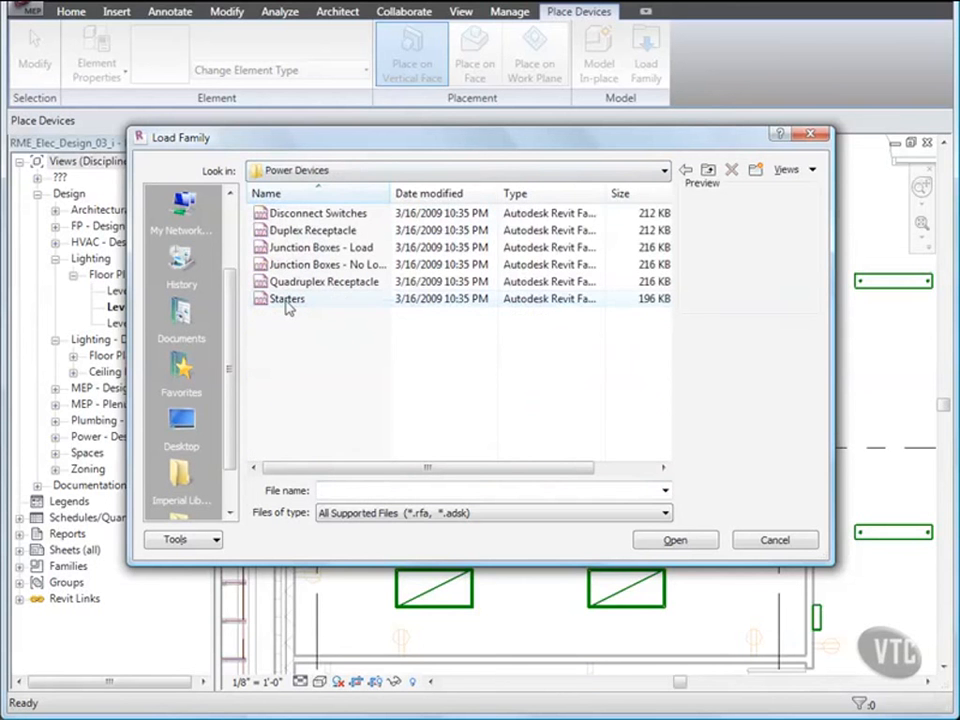
pyautogui.doubleClick(391, 193)
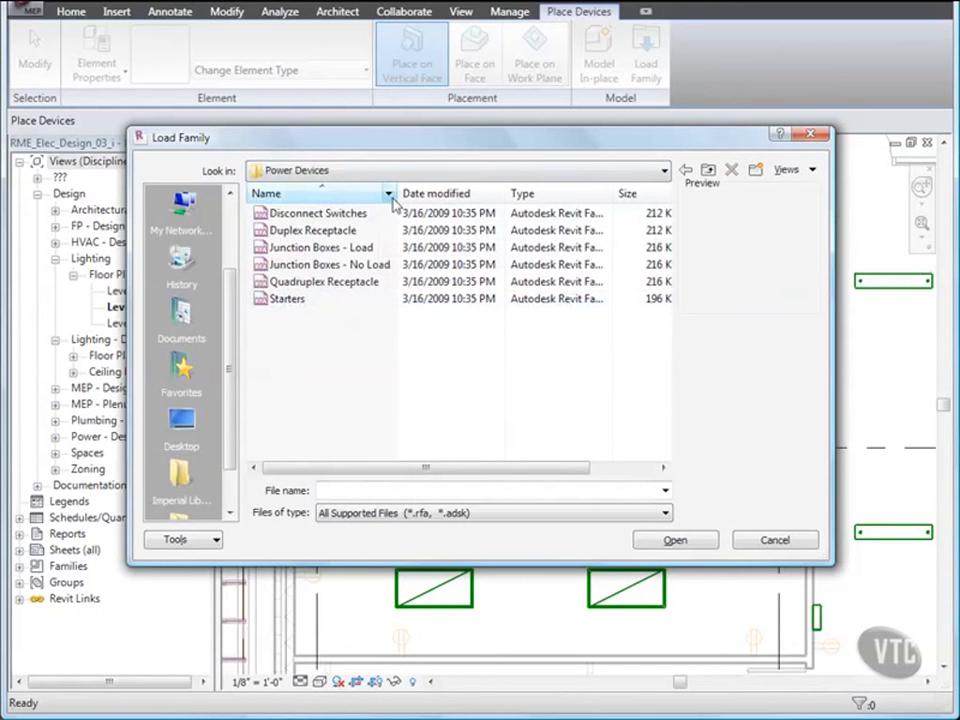
pyautogui.doubleClick(295, 264)
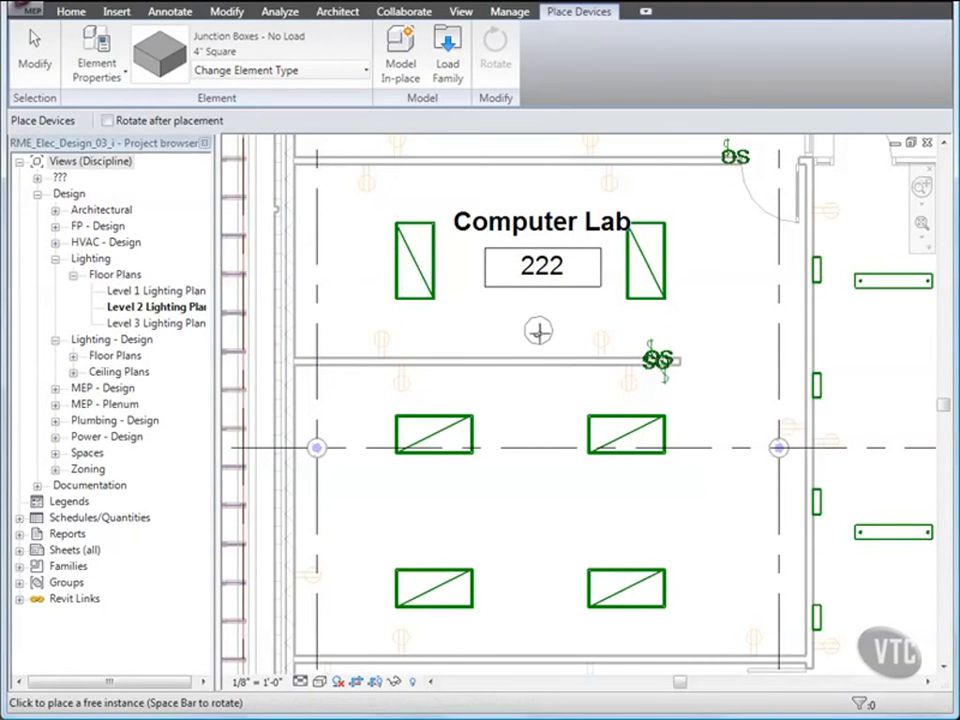
# Step: Place a 4" Square junction box just below the 222 room tag and select it
pyautogui.click(542, 336)
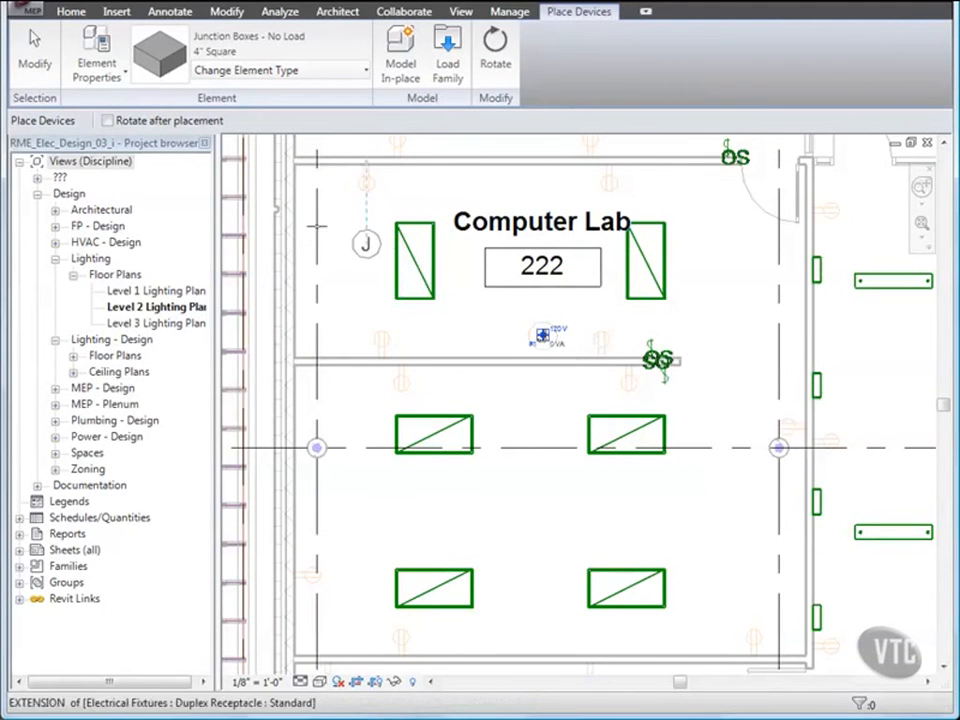
pyautogui.click(34, 50)
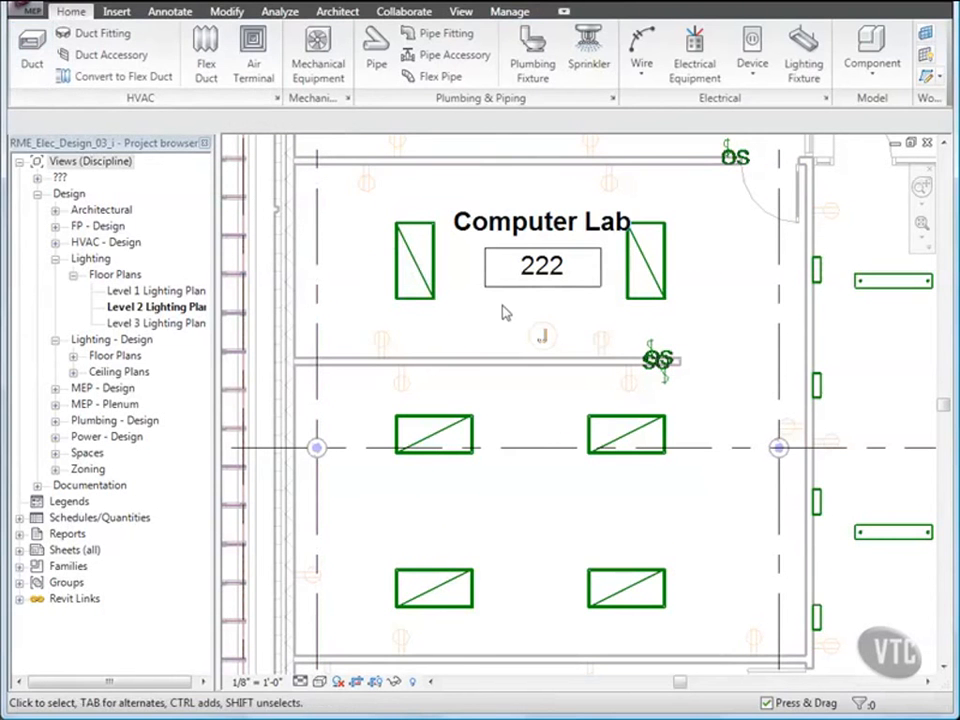
pyautogui.click(542, 336)
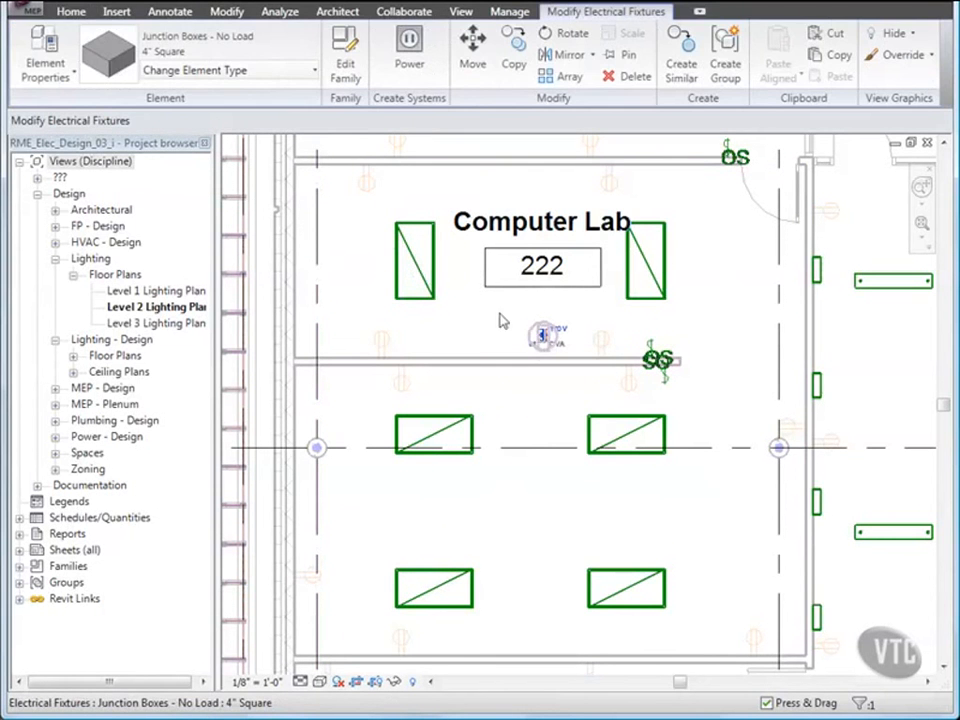
# Step: Set the junction box's instance Offset to 9' 0" and Mark to JB
pyautogui.click(72, 76)
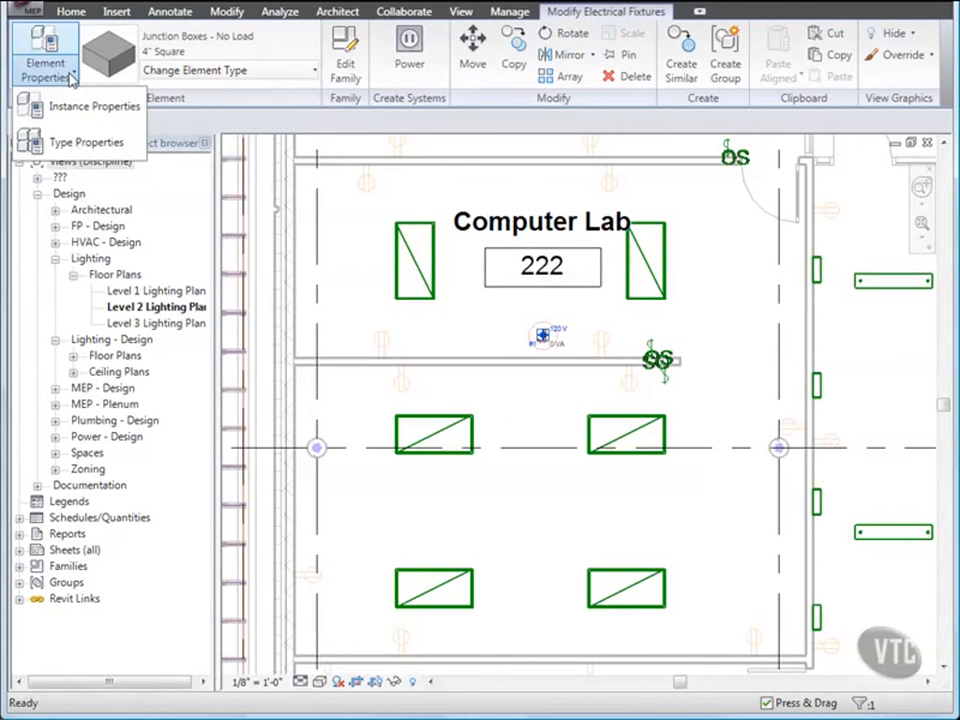
pyautogui.click(72, 106)
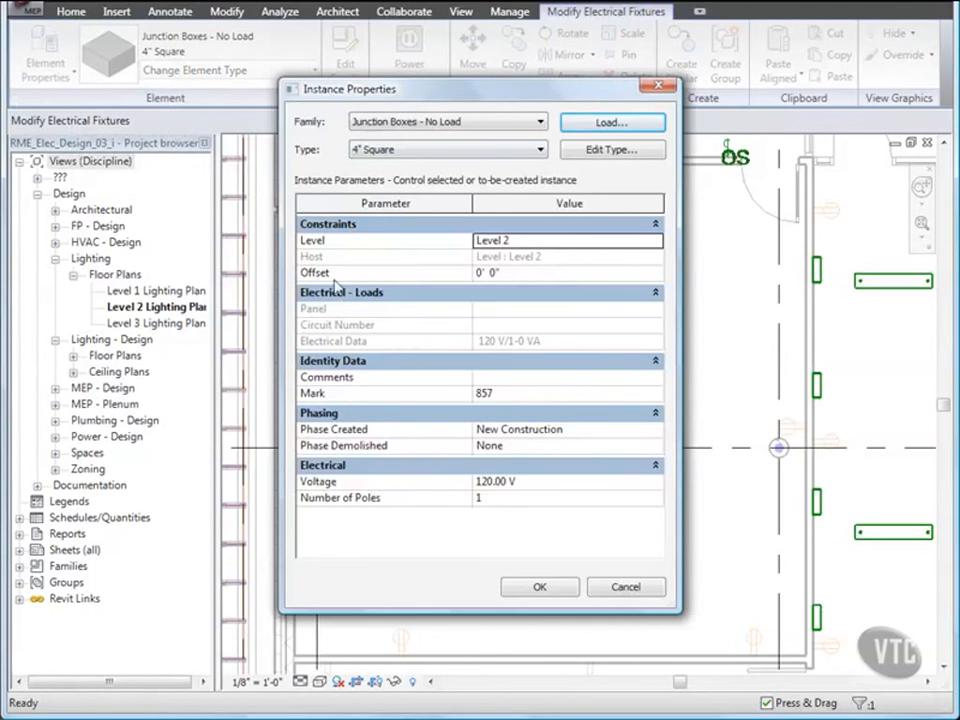
pyautogui.click(477, 273)
pyautogui.doubleClick(479, 273)
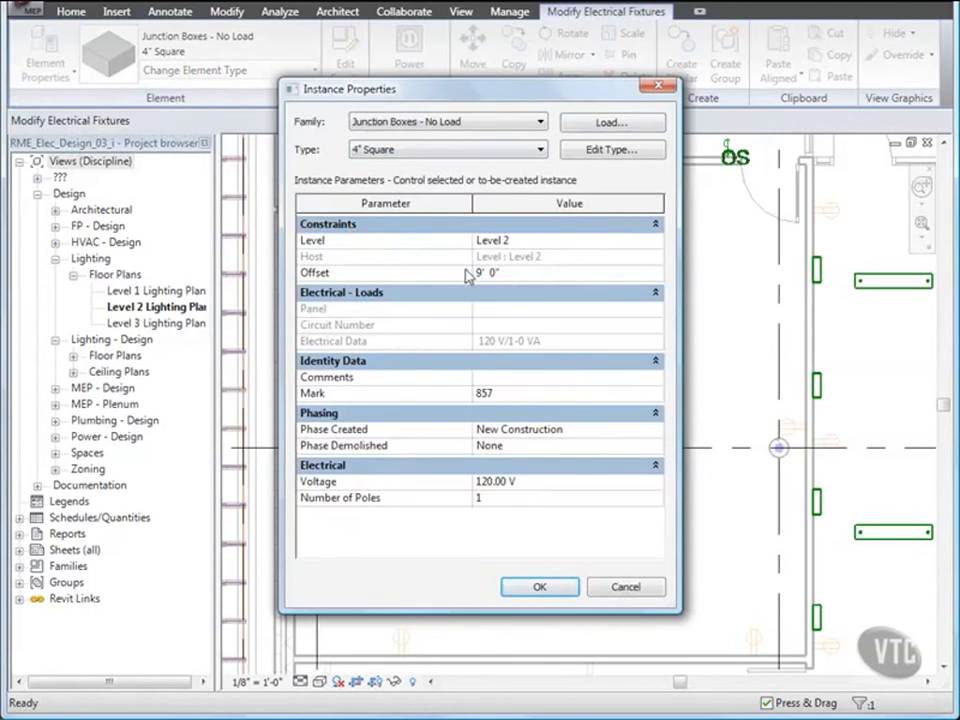
pyautogui.click(493, 393)
pyautogui.doubleClick(482, 393)
pyautogui.write('JB-1NL')
# Step: Check the 4" Square type properties, then confirm the changes and deselect
pyautogui.click(608, 151)
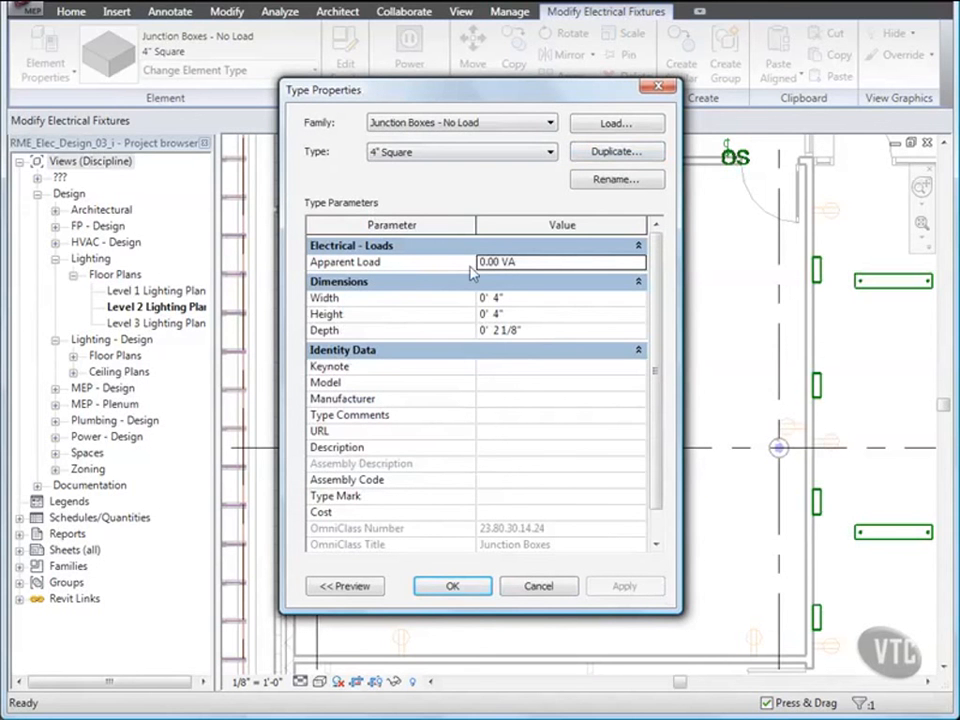
pyautogui.click(452, 586)
pyautogui.click(537, 586)
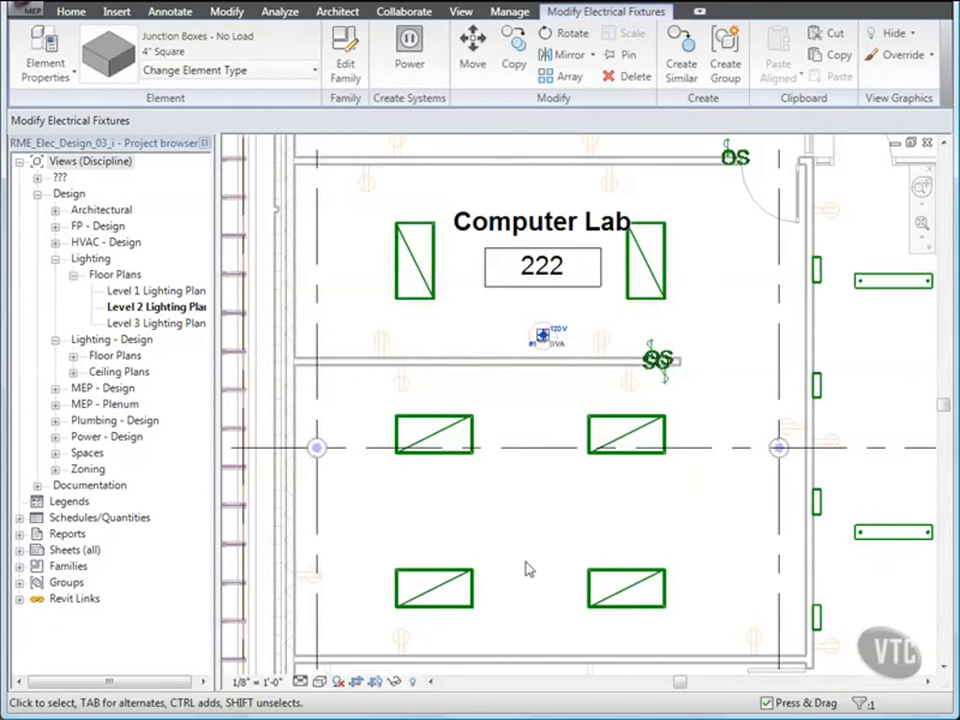
pyautogui.press('Escape')
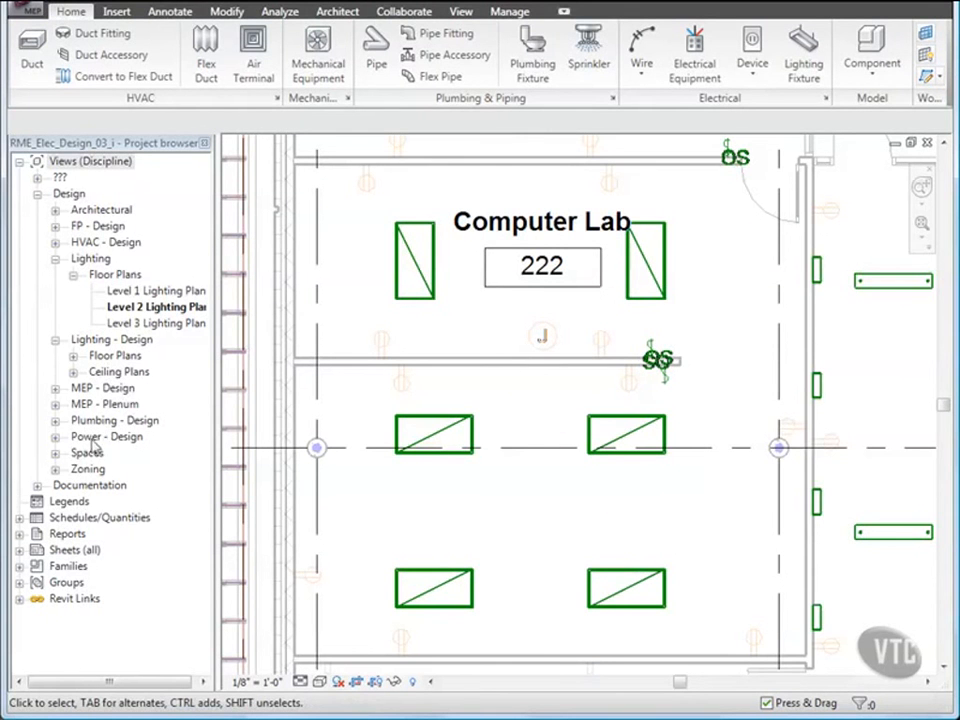
# Step: Open the Level 2 Power Plan from Power - Design and close all hidden views
pyautogui.click(55, 437)
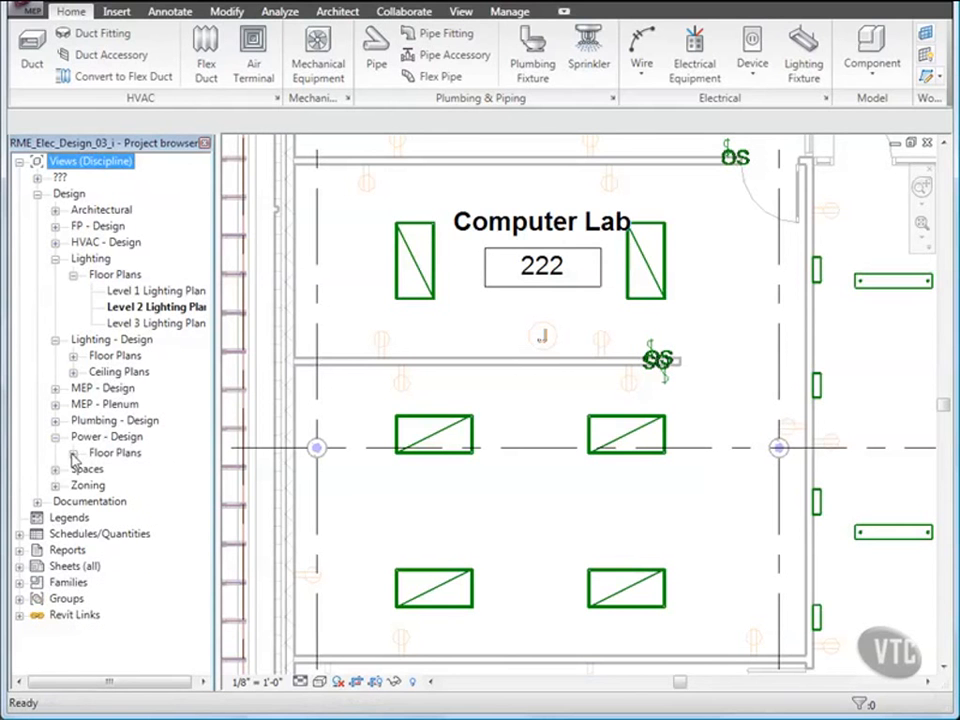
pyautogui.click(73, 454)
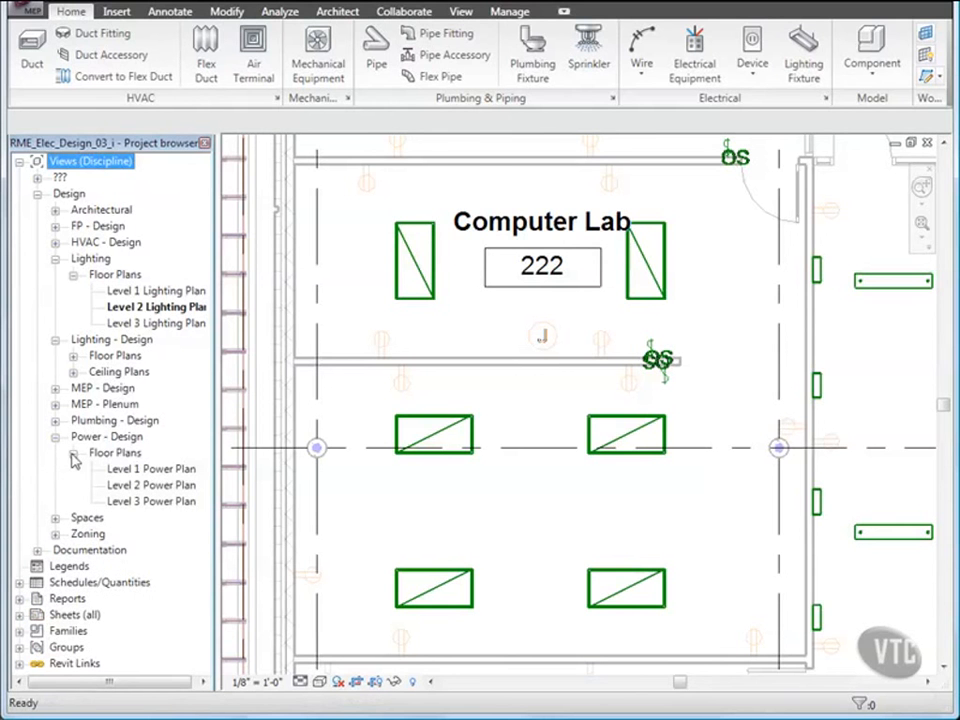
pyautogui.click(145, 486)
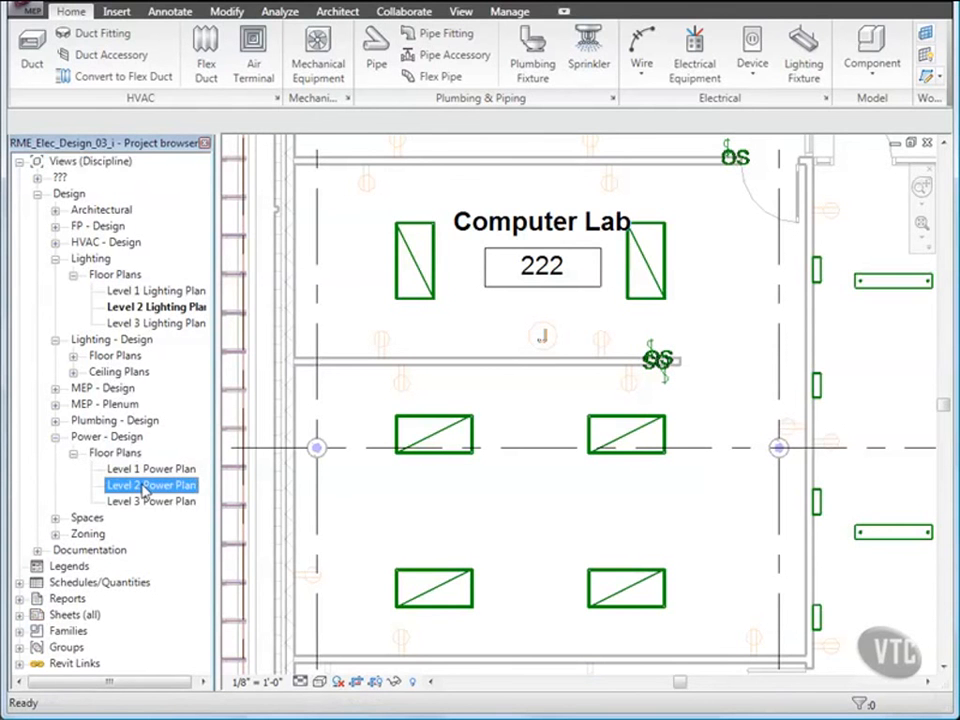
pyautogui.doubleClick(145, 486)
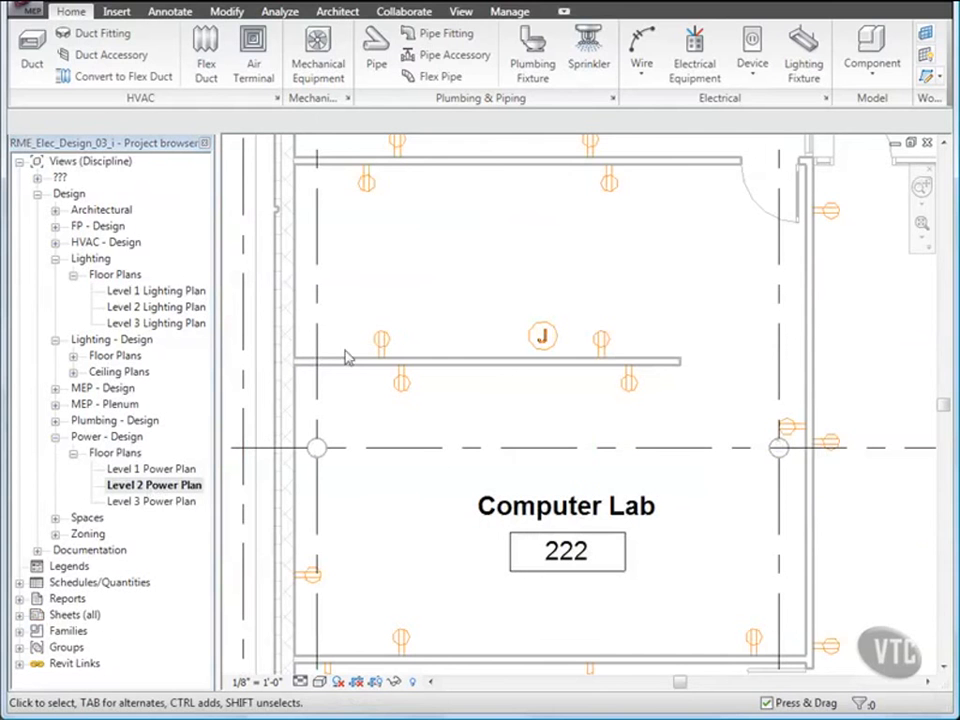
pyautogui.click(462, 12)
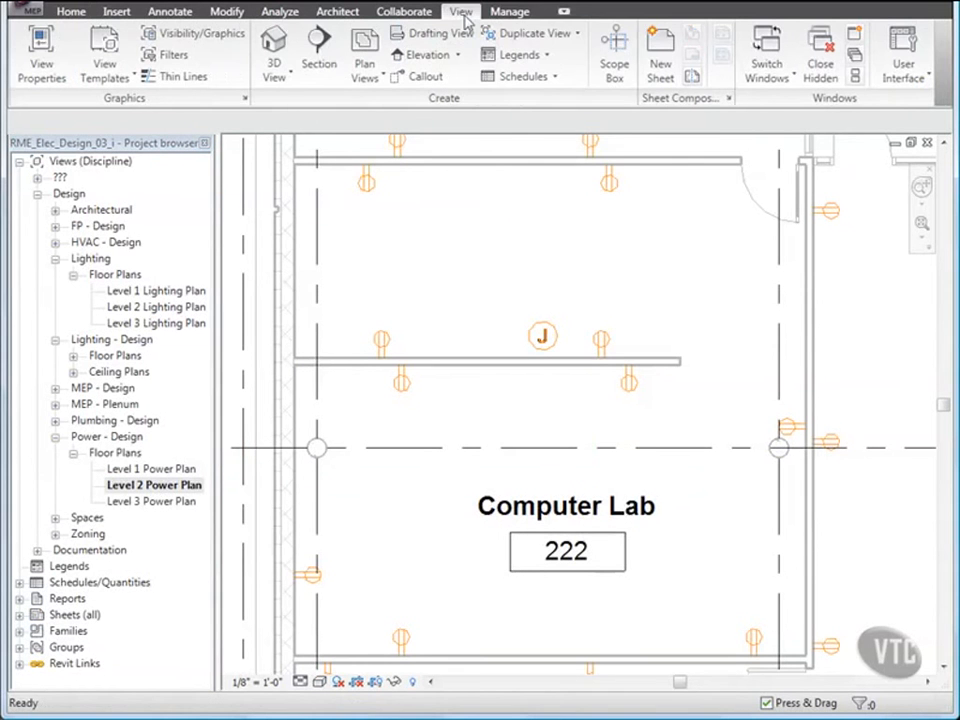
pyautogui.click(827, 69)
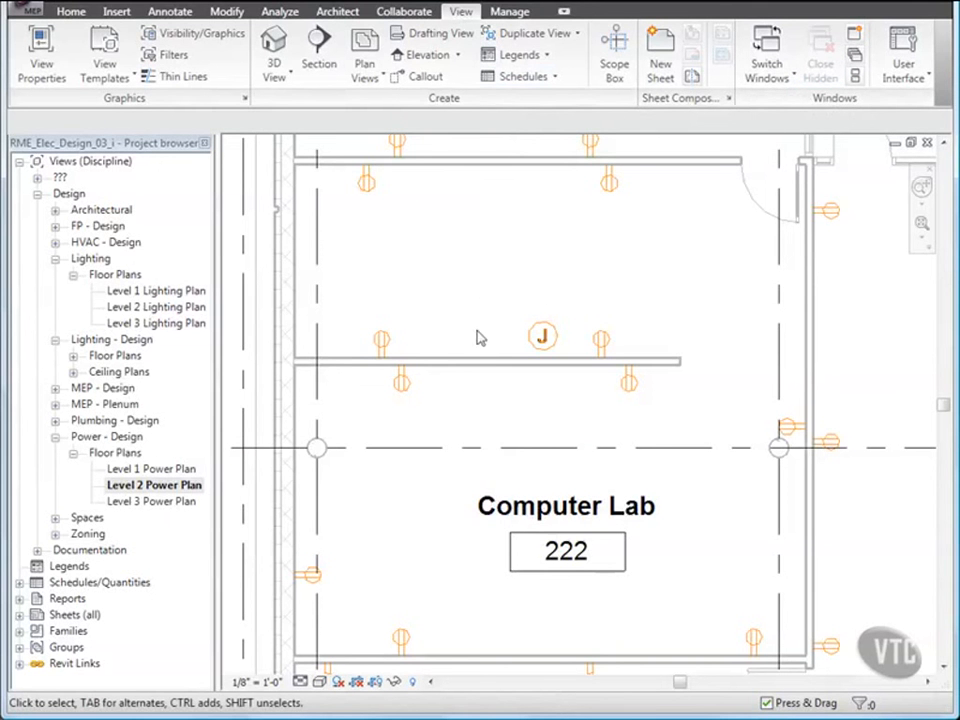
# Step: Pan and zoom the plan to center on Library 219
pyautogui.scroll(-5, 484, 330)
pyautogui.scroll(-3, 490, 344)
pyautogui.moveTo(511, 365); pyautogui.dragTo(505, 266, button='middle')
pyautogui.moveTo(523, 437); pyautogui.dragTo(530, 183, button='middle')
pyautogui.scroll(2, 533, 312)
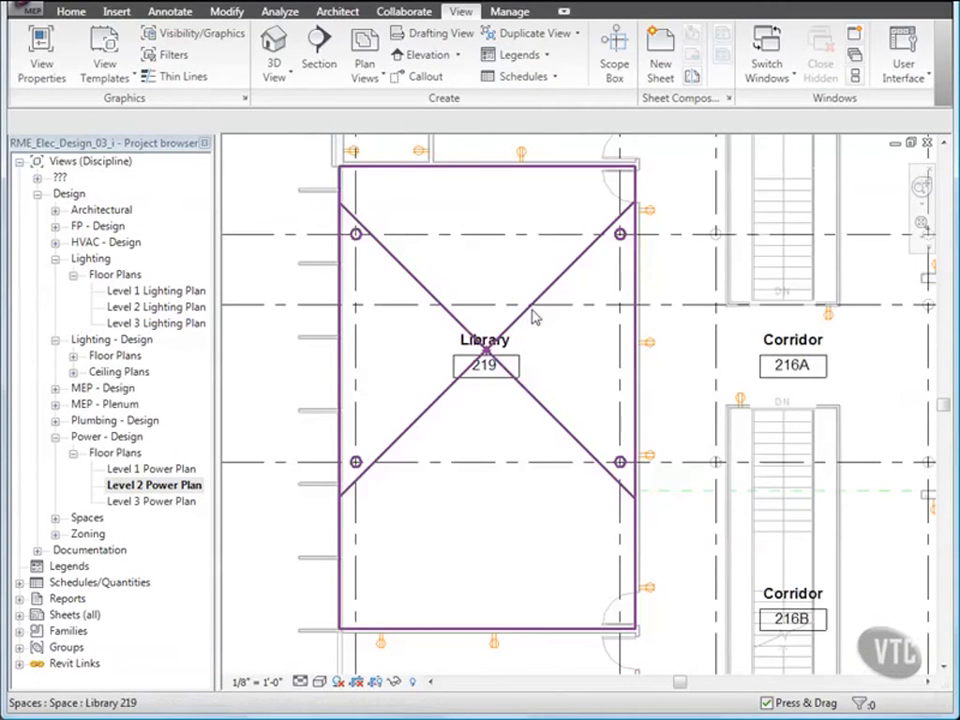
# Step: Open the System Browser and filter it to electrical systems only
pyautogui.click(281, 13)
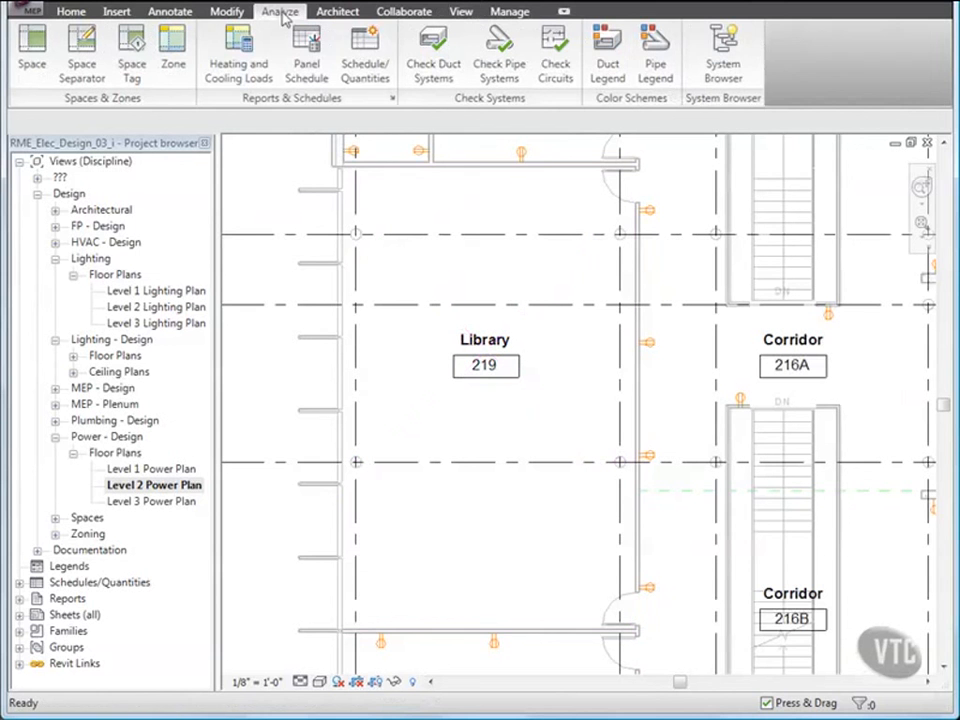
pyautogui.click(713, 66)
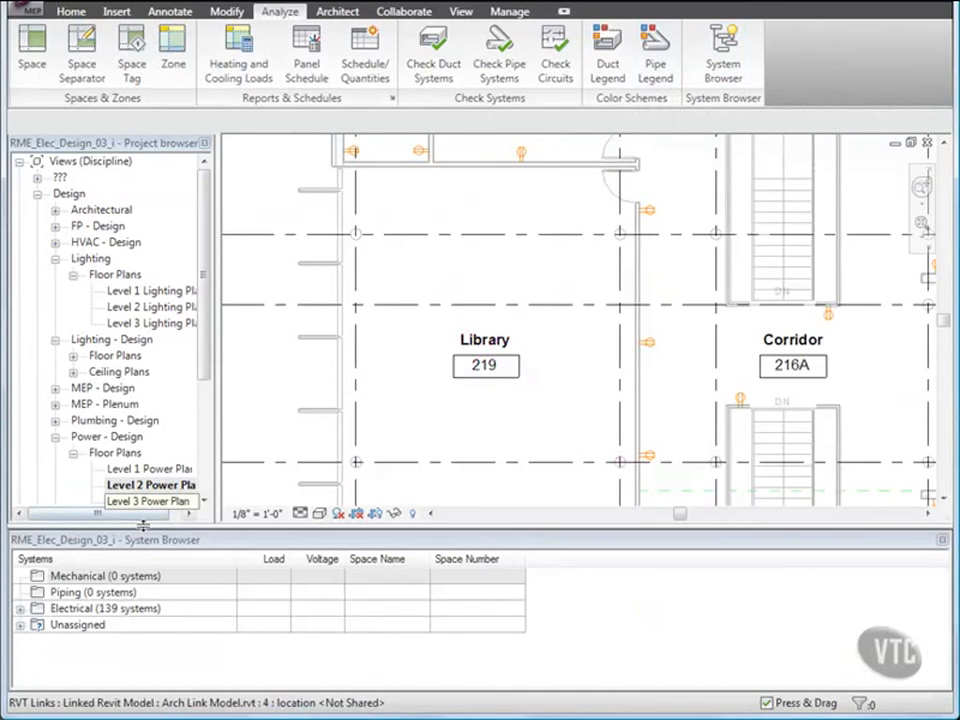
pyautogui.rightClick(93, 567)
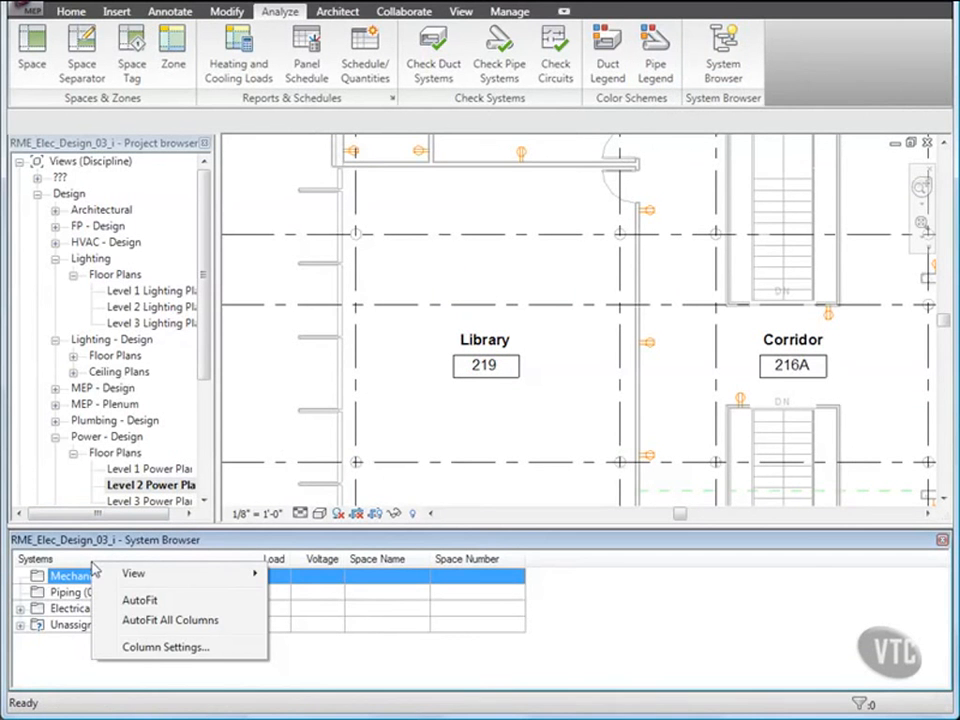
pyautogui.moveTo(165, 577)
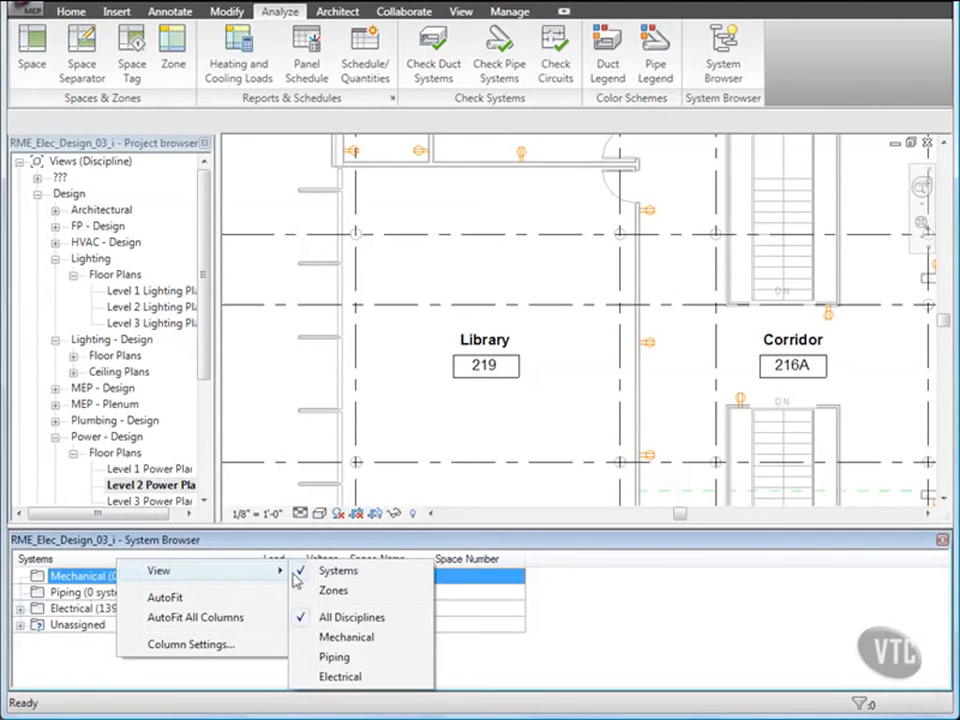
pyautogui.click(342, 677)
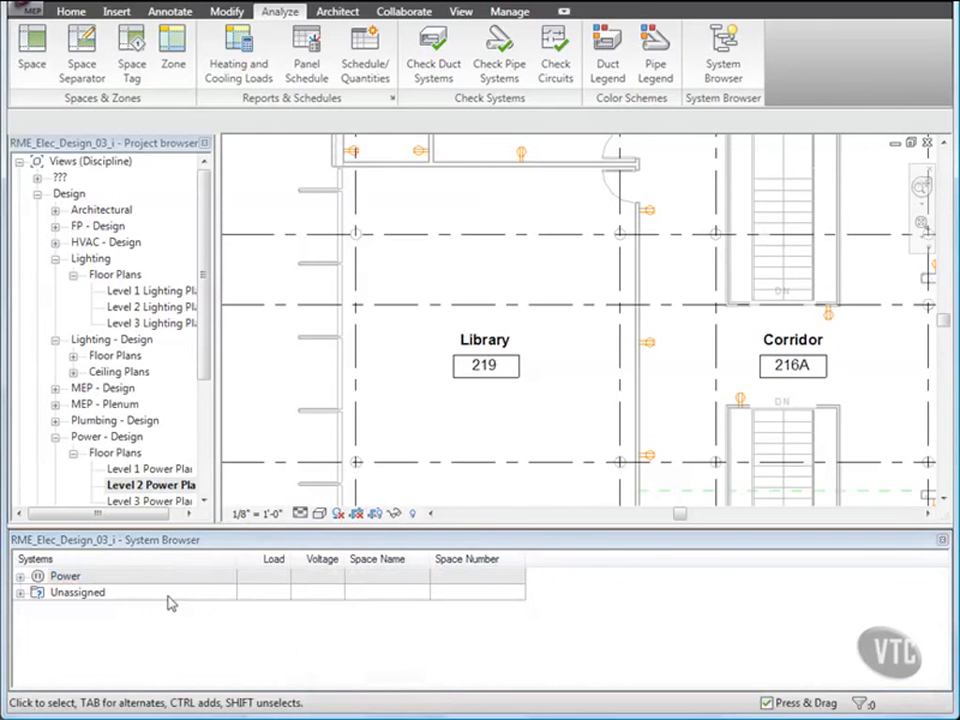
# Step: Clear the columns, then add Size, Space Name, Space Number and Number of Elements
pyautogui.rightClick(137, 568)
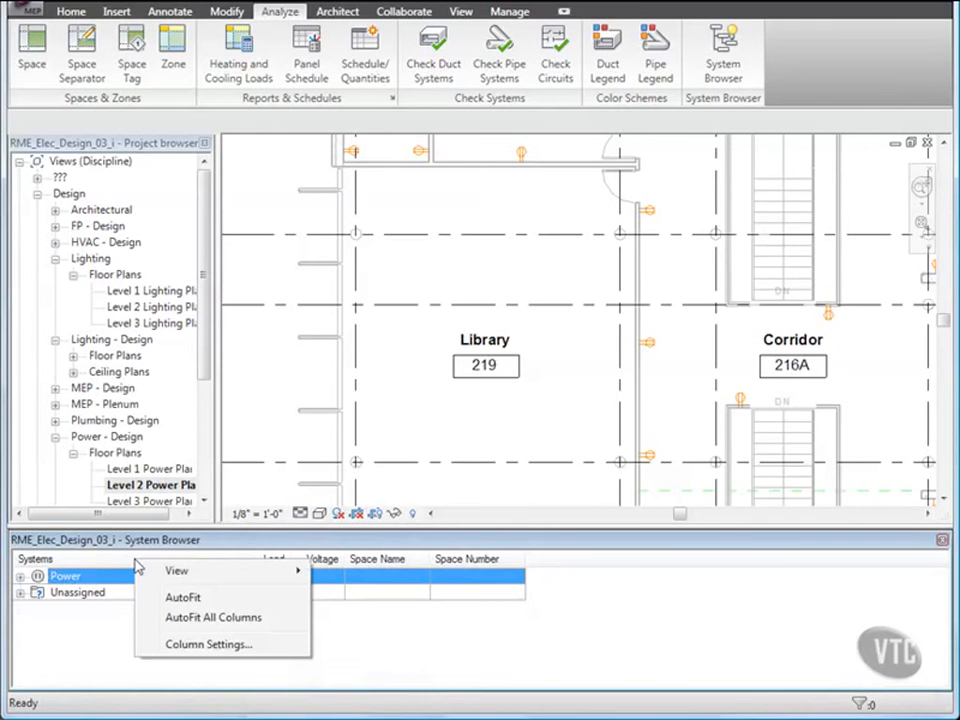
pyautogui.click(195, 645)
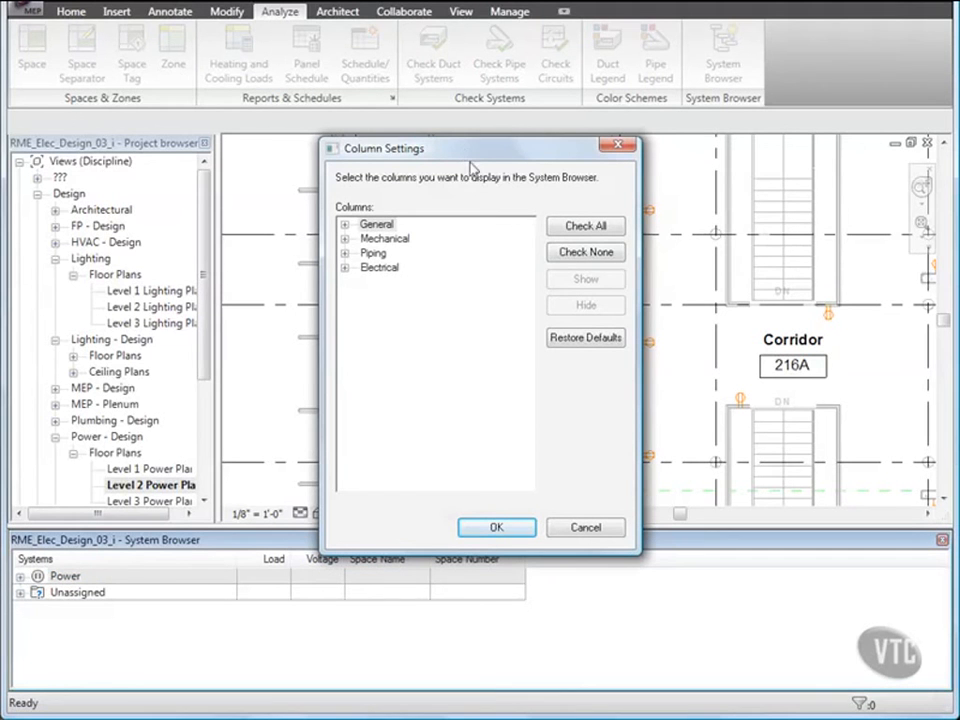
pyautogui.click(580, 253)
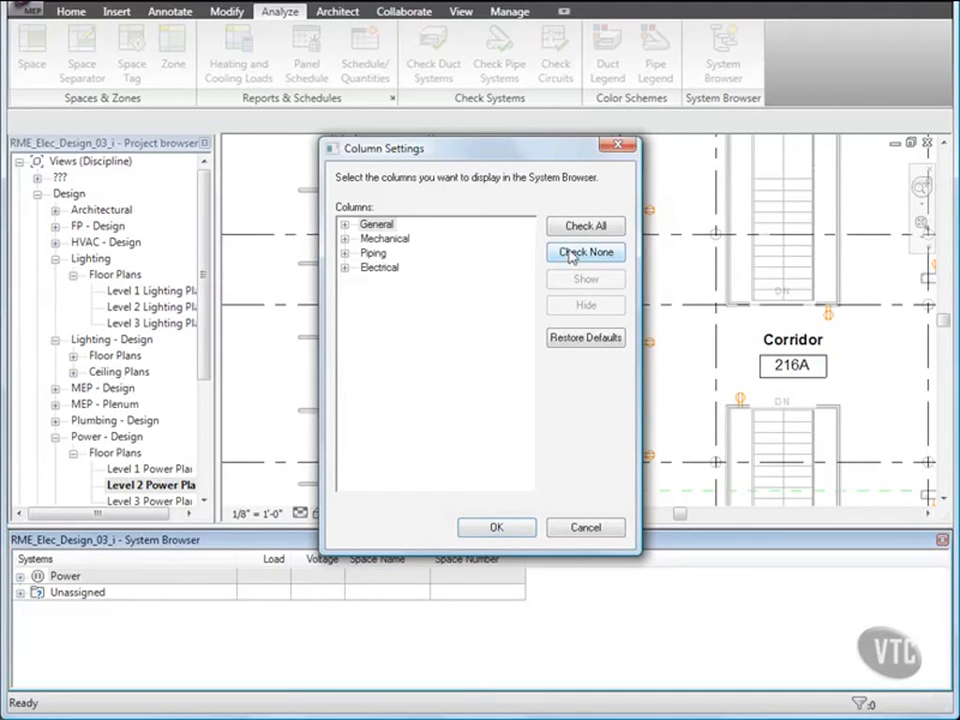
pyautogui.click(345, 226)
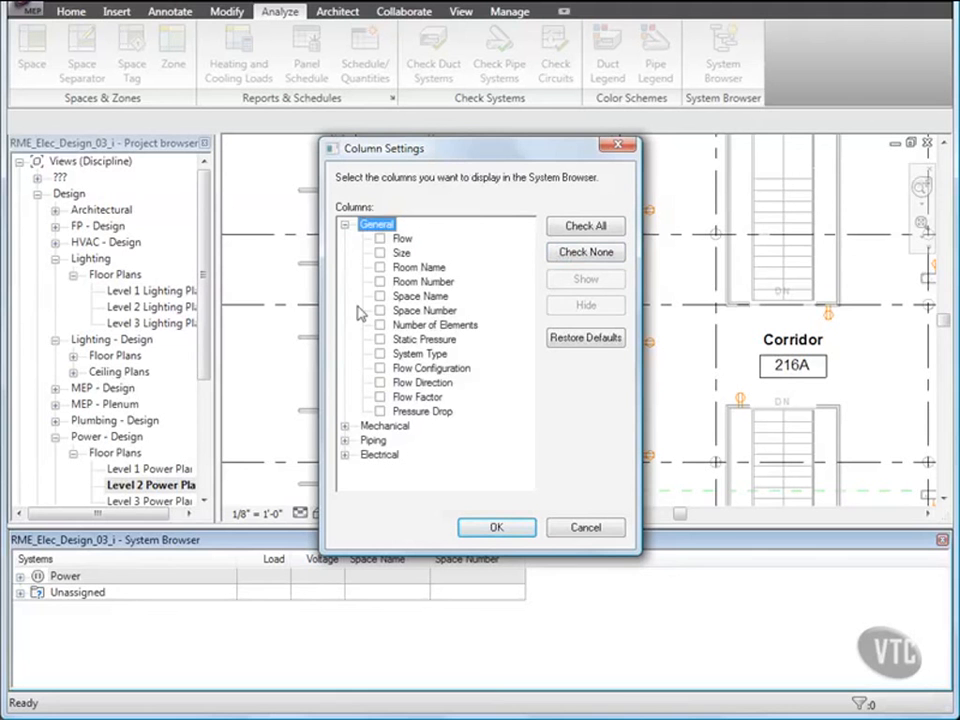
pyautogui.click(380, 253)
pyautogui.click(380, 296)
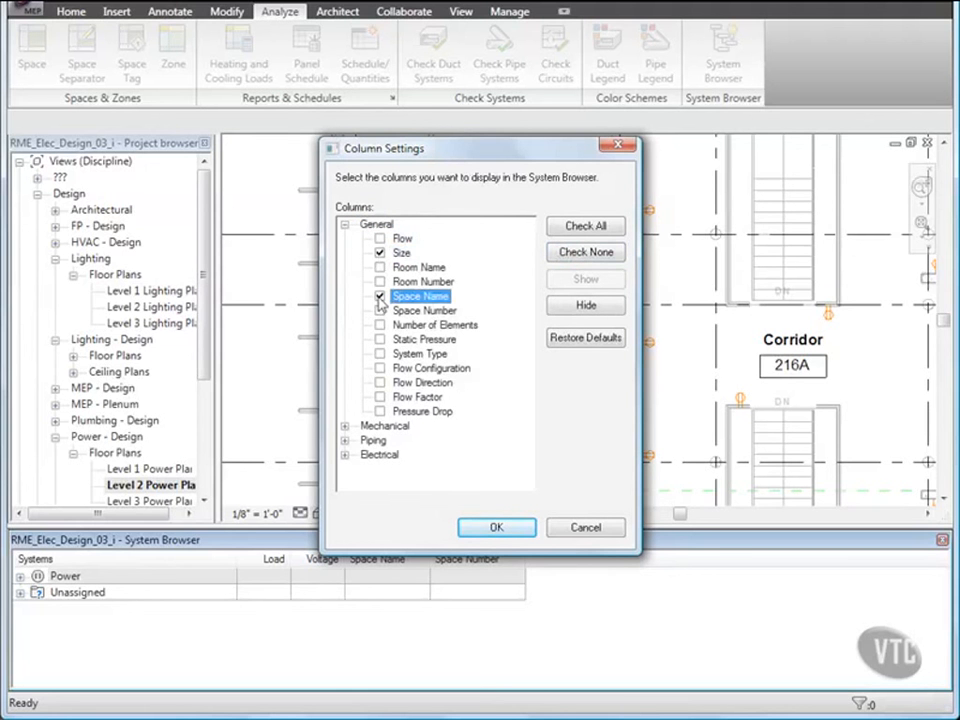
pyautogui.click(380, 311)
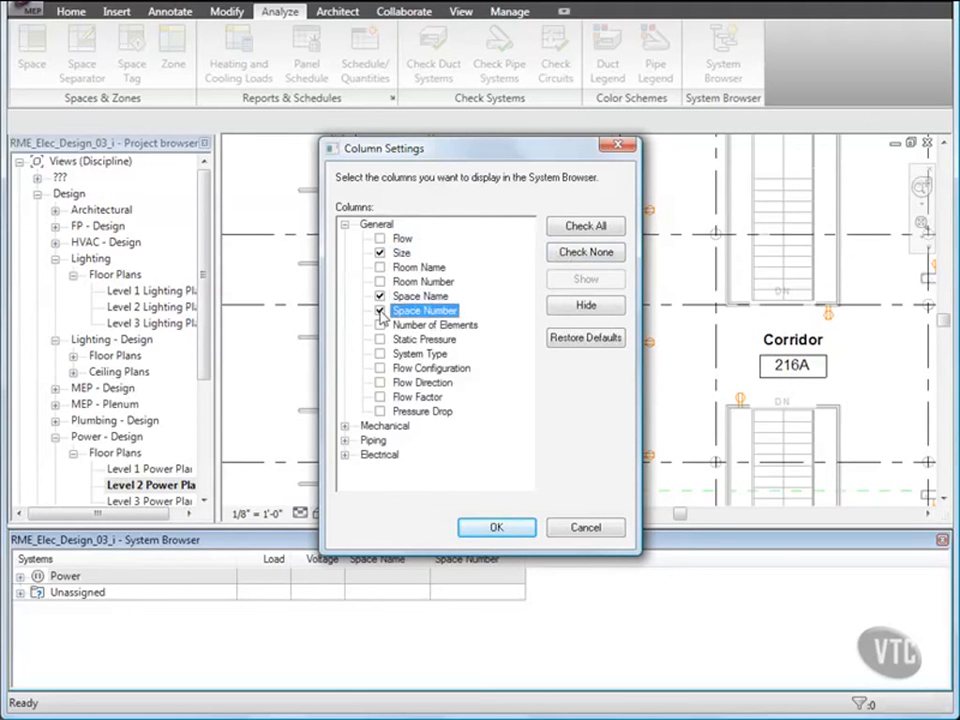
pyautogui.click(380, 325)
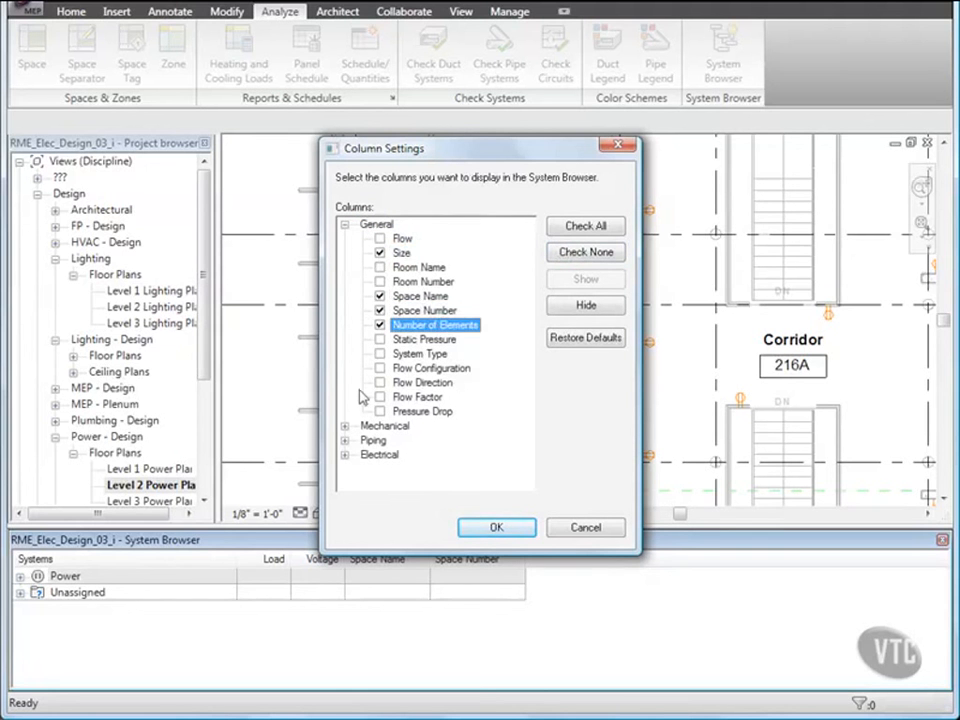
# Step: Add the Load, Distribution System and Voltage electrical columns and apply
pyautogui.click(345, 455)
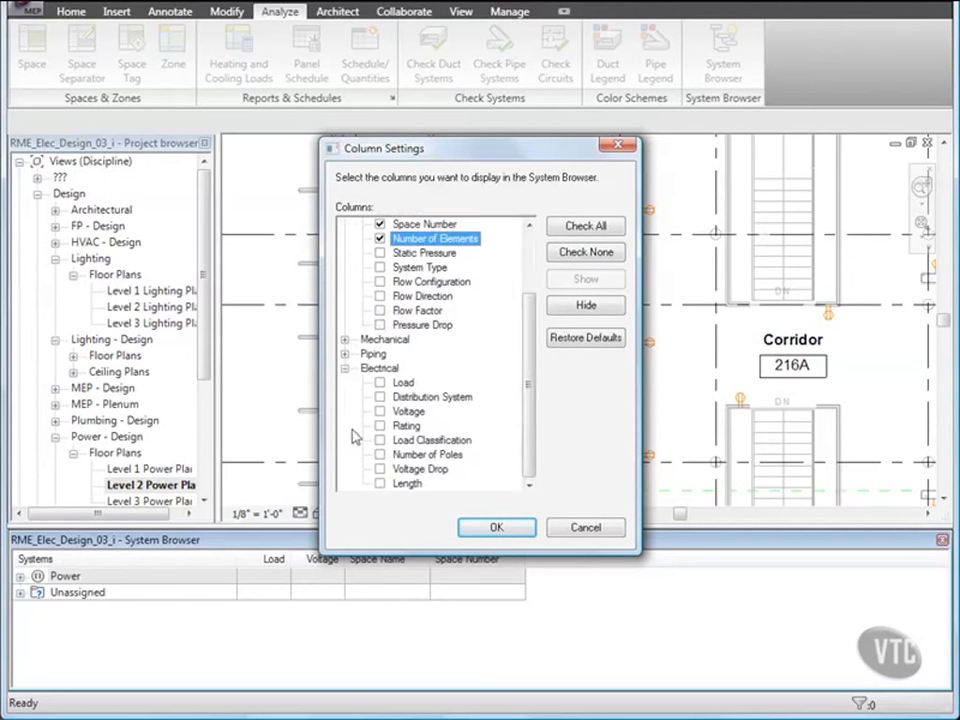
pyautogui.click(380, 383)
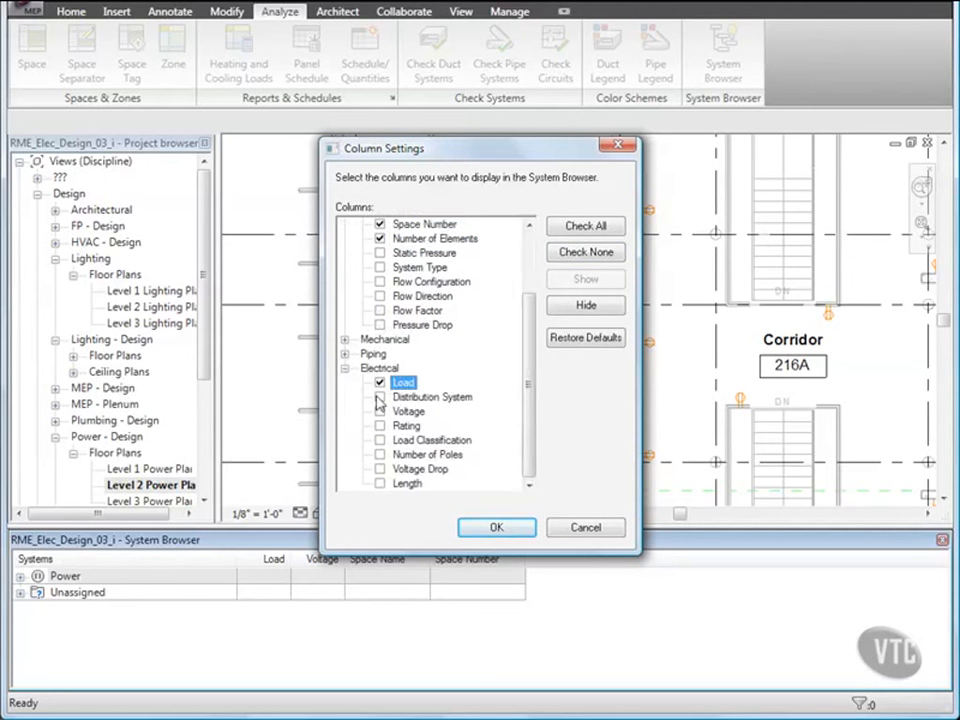
pyautogui.click(379, 397)
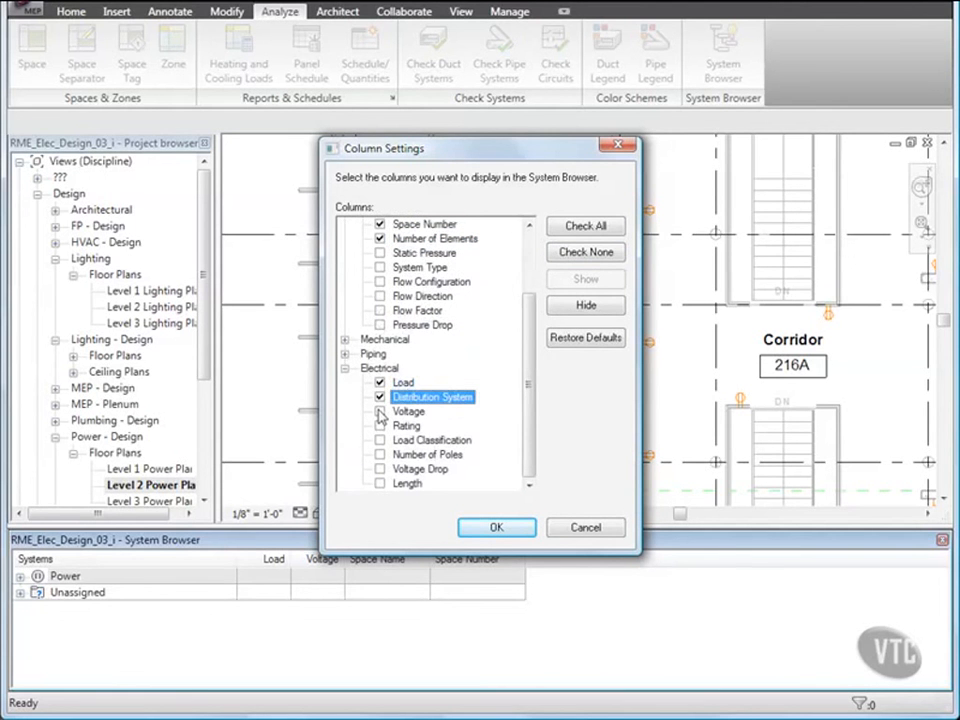
pyautogui.click(380, 412)
pyautogui.click(494, 527)
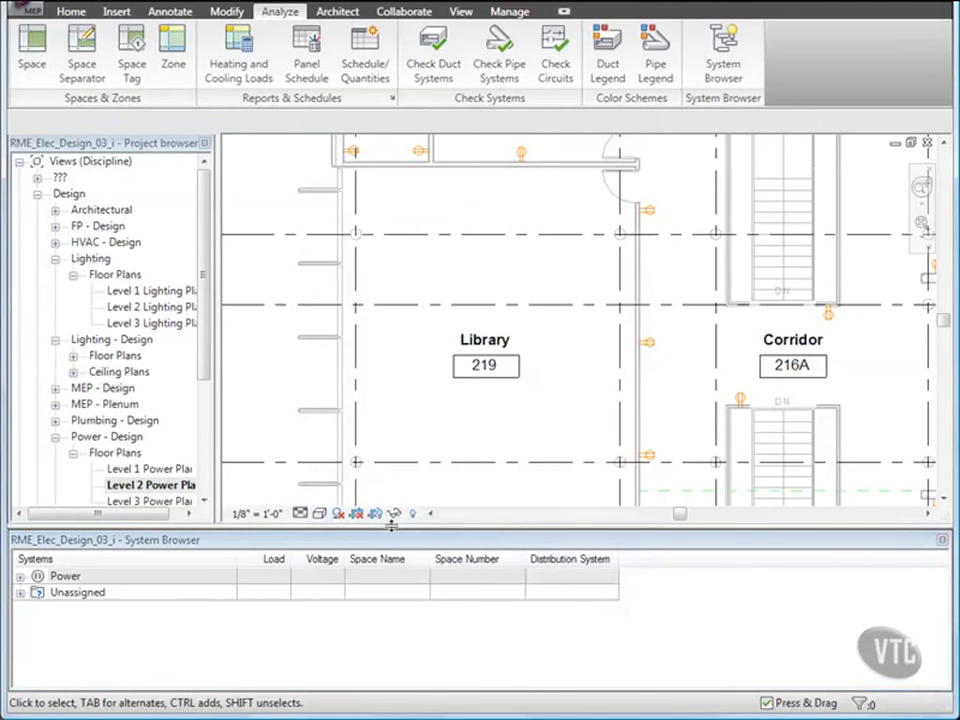
# Step: Expand the Unassigned devices and scroll through their spaces
pyautogui.click(19, 593)
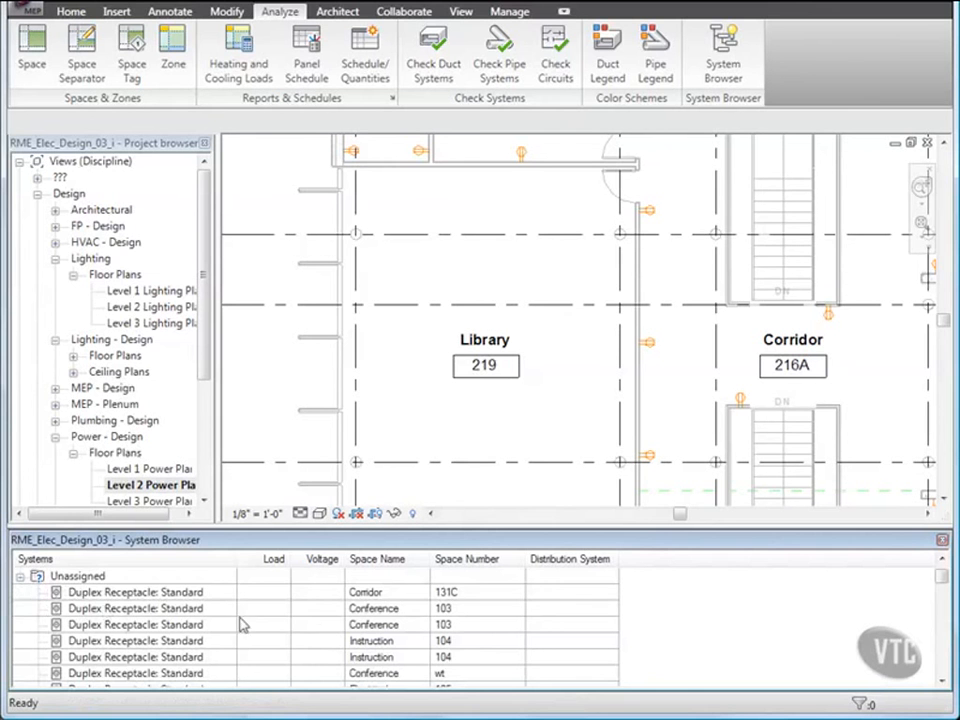
pyautogui.scroll(-1, 325, 617)
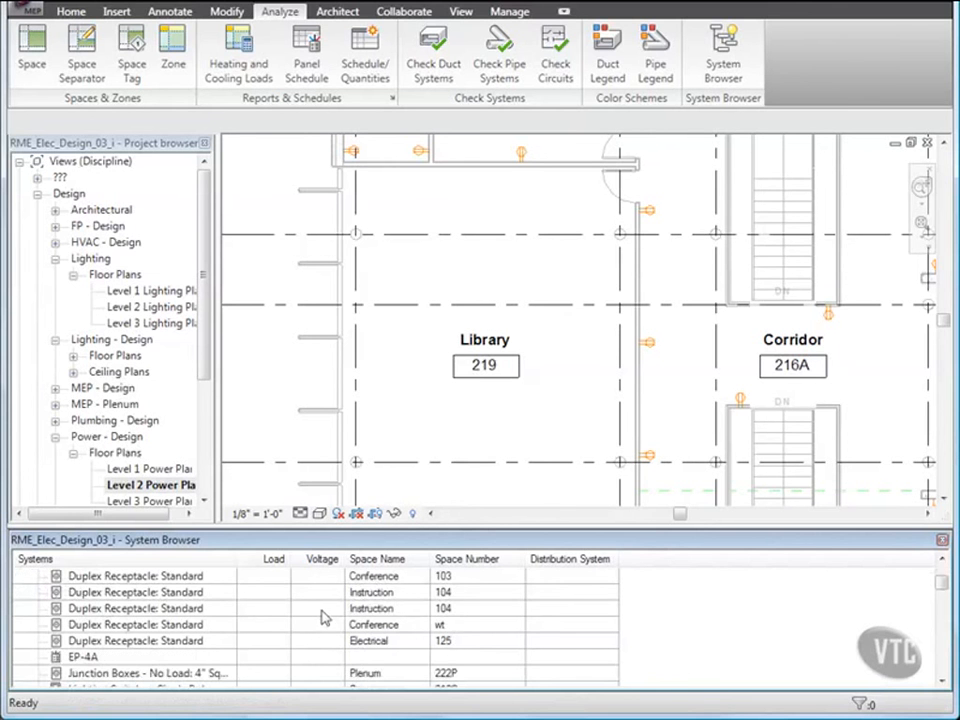
pyautogui.scroll(-2, 325, 617)
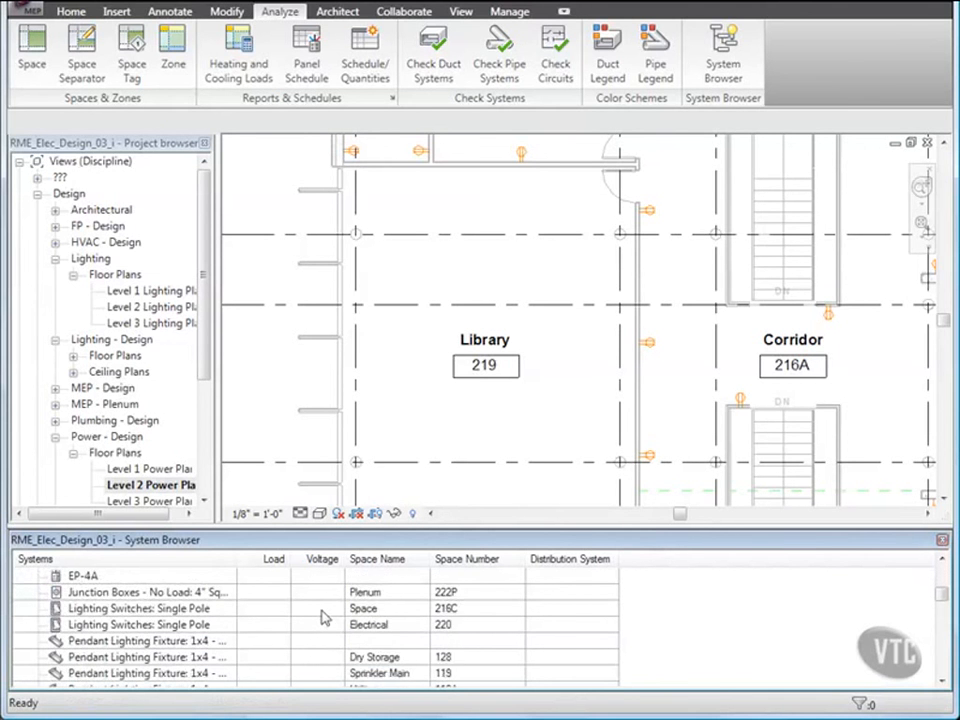
pyautogui.scroll(-5, 325, 617)
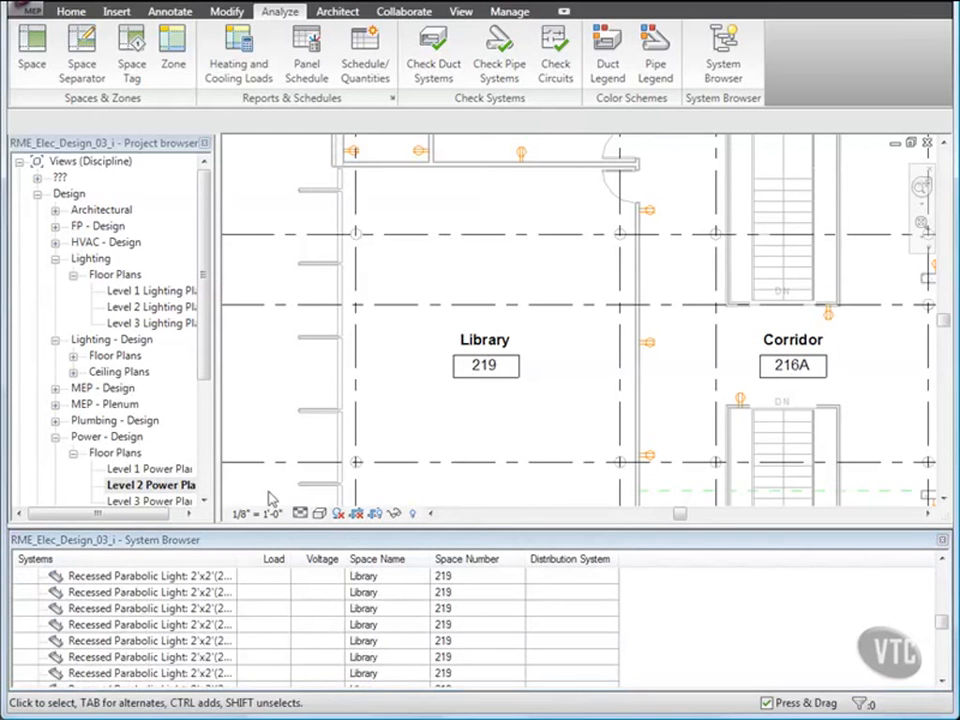
pyautogui.click(74, 14)
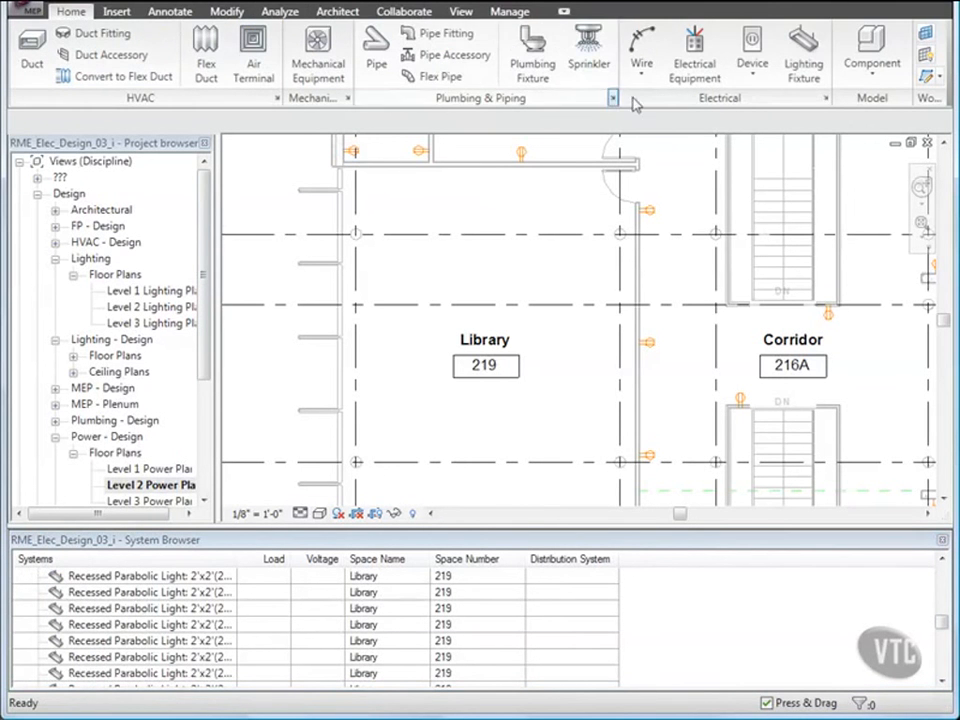
# Step: Place two Duplex Receptacle: Standard devices on Library 219's top wall
pyautogui.click(759, 79)
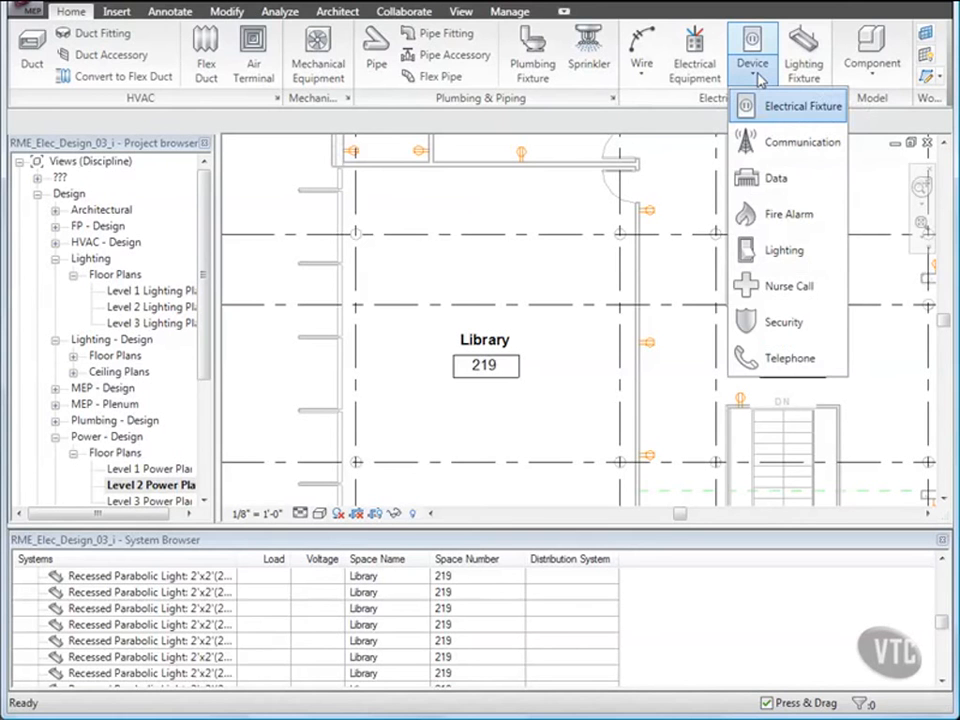
pyautogui.click(790, 106)
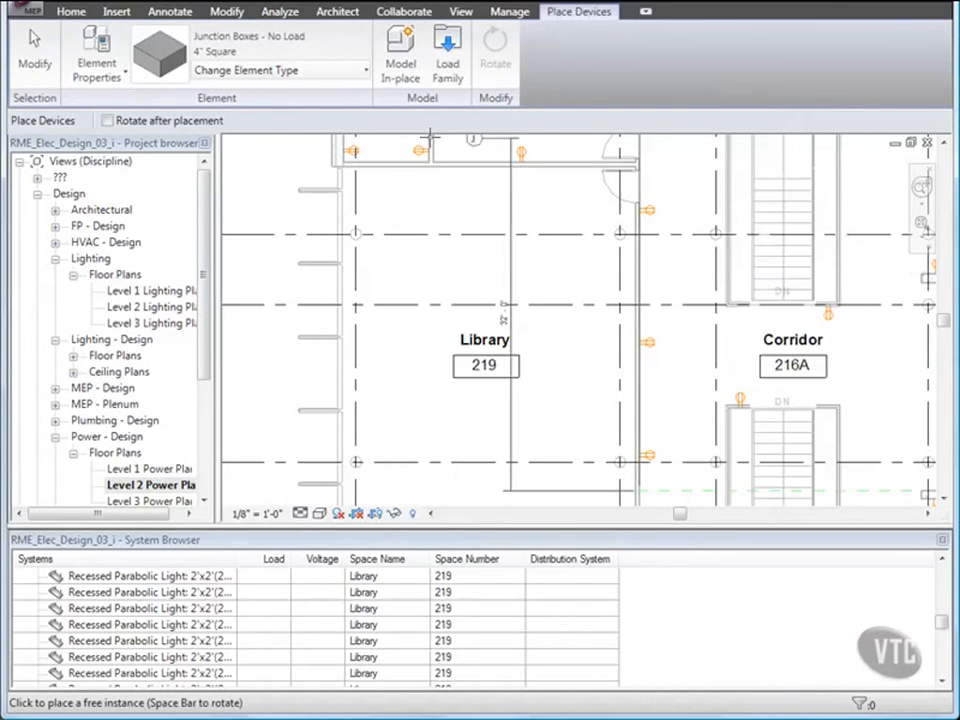
pyautogui.click(360, 80)
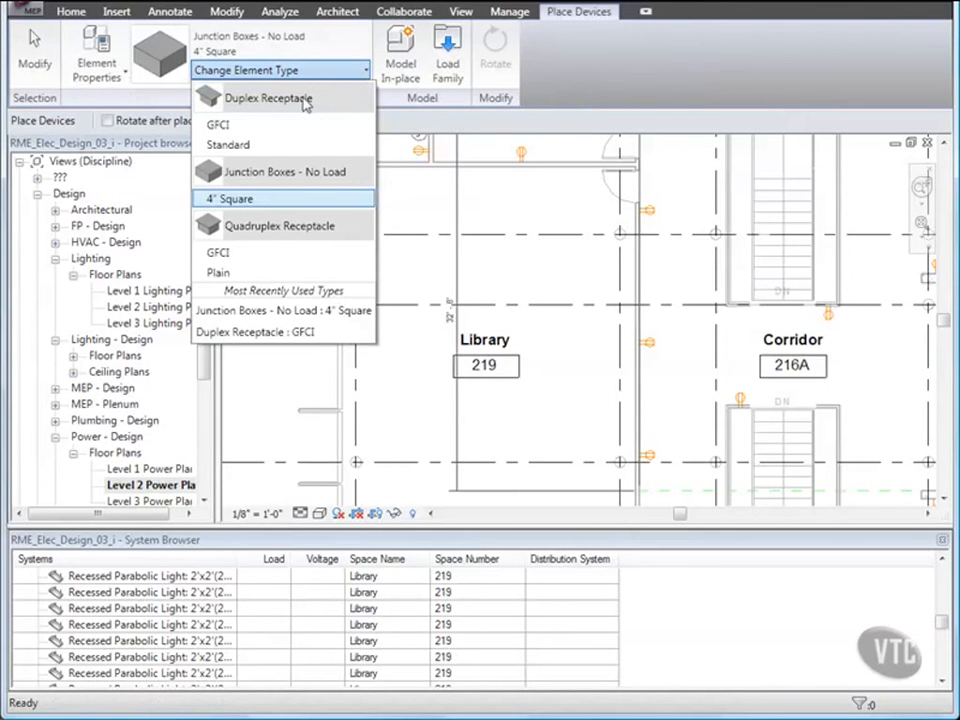
pyautogui.moveTo(308, 101)
pyautogui.click(252, 145)
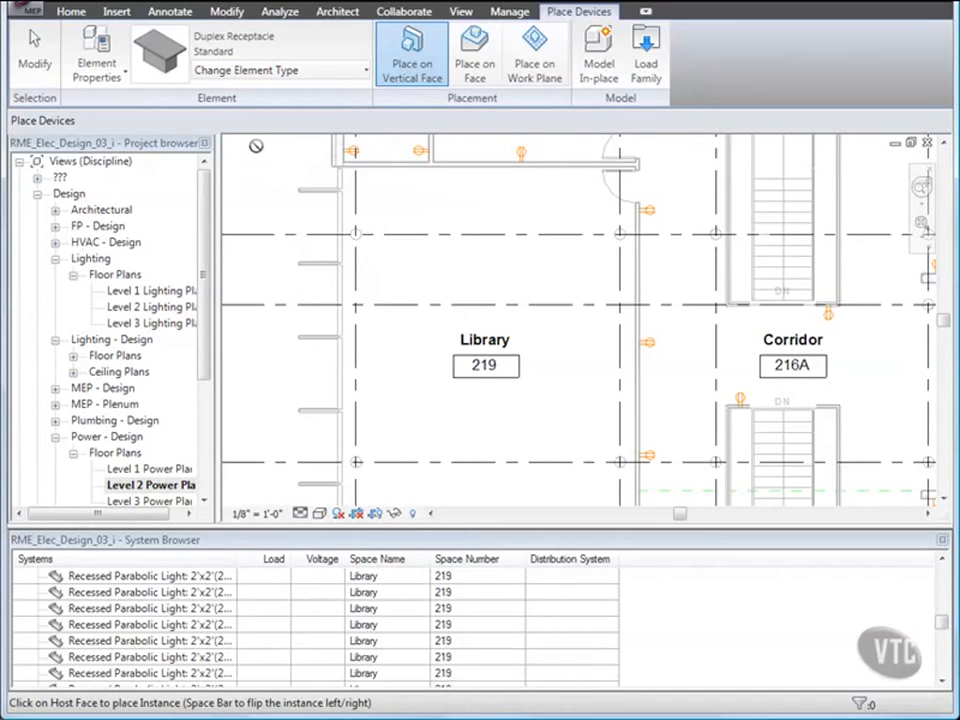
pyautogui.click(419, 172)
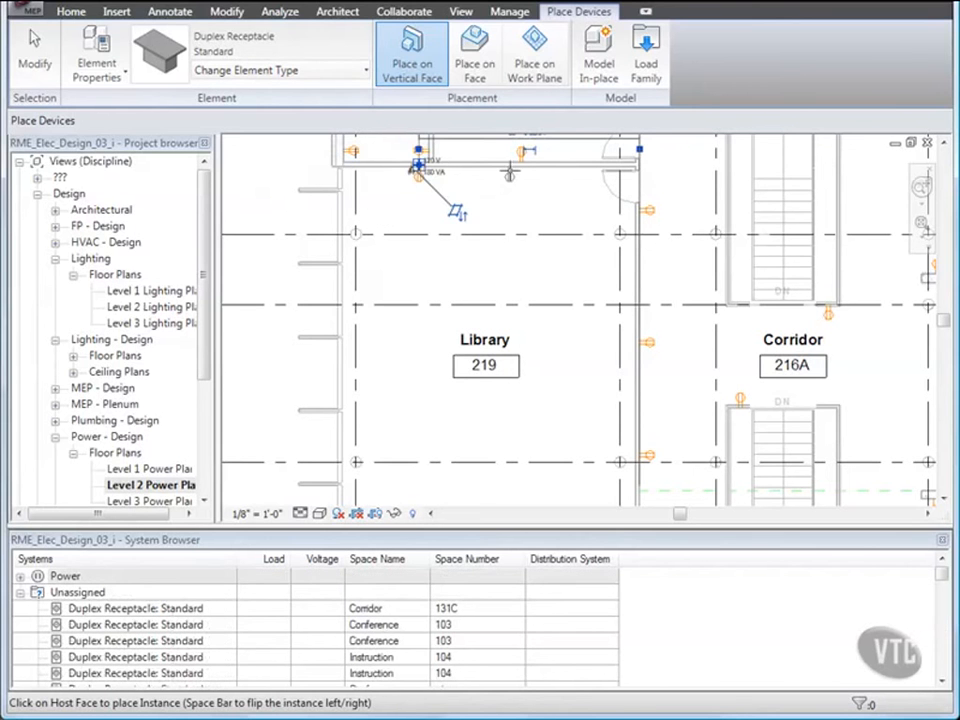
pyautogui.click(509, 170)
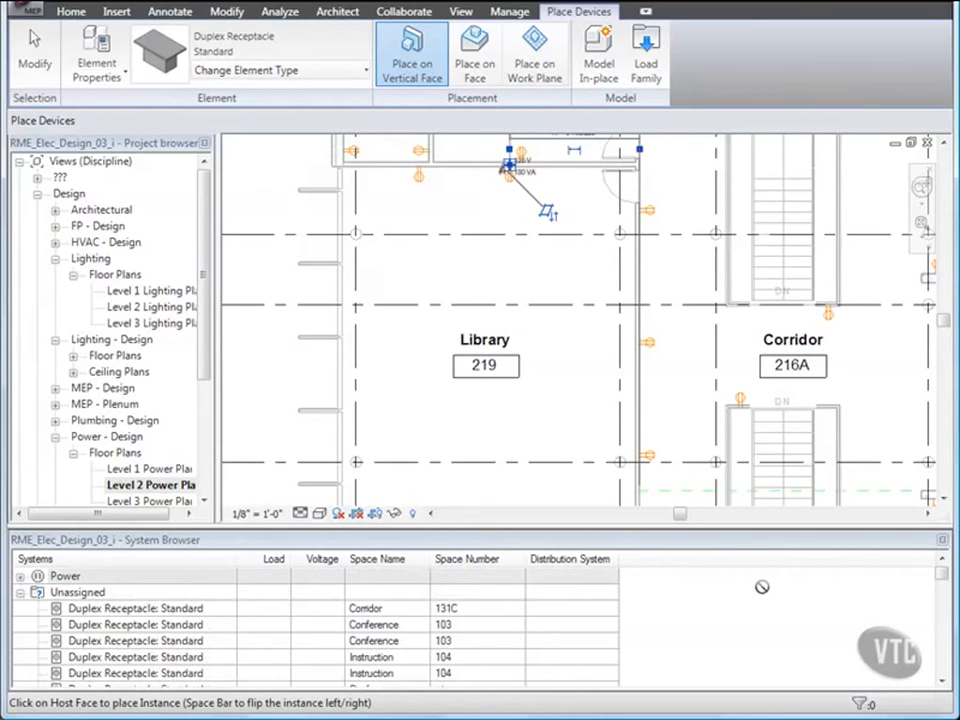
# Step: Finish placing and close the System Browser
pyautogui.click(942, 577)
pyautogui.moveTo(942, 577); pyautogui.dragTo(942, 597)
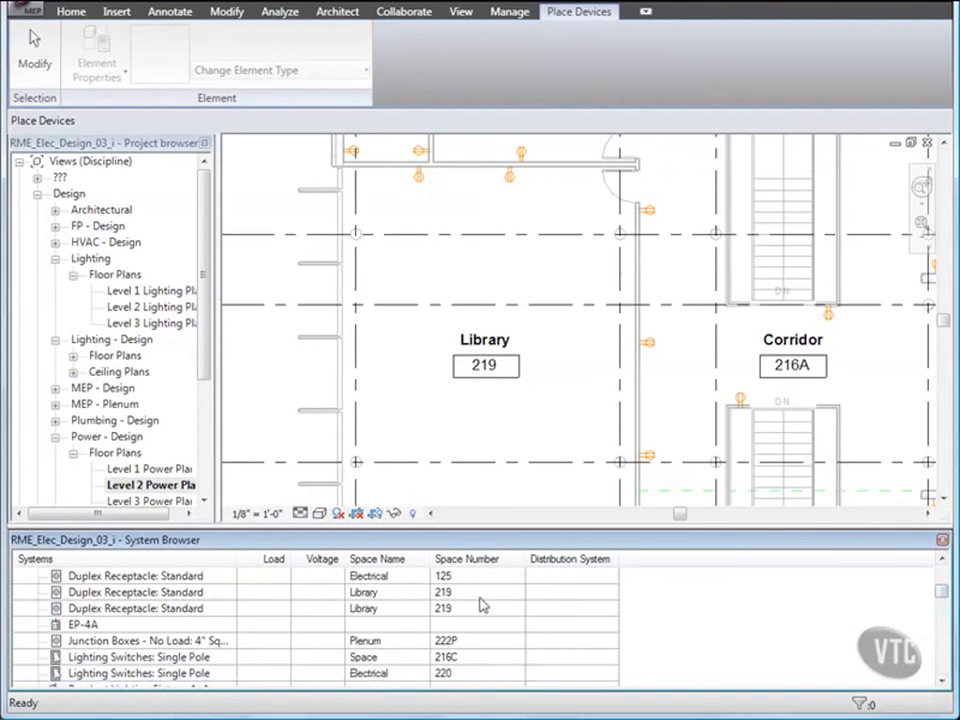
pyautogui.click(942, 539)
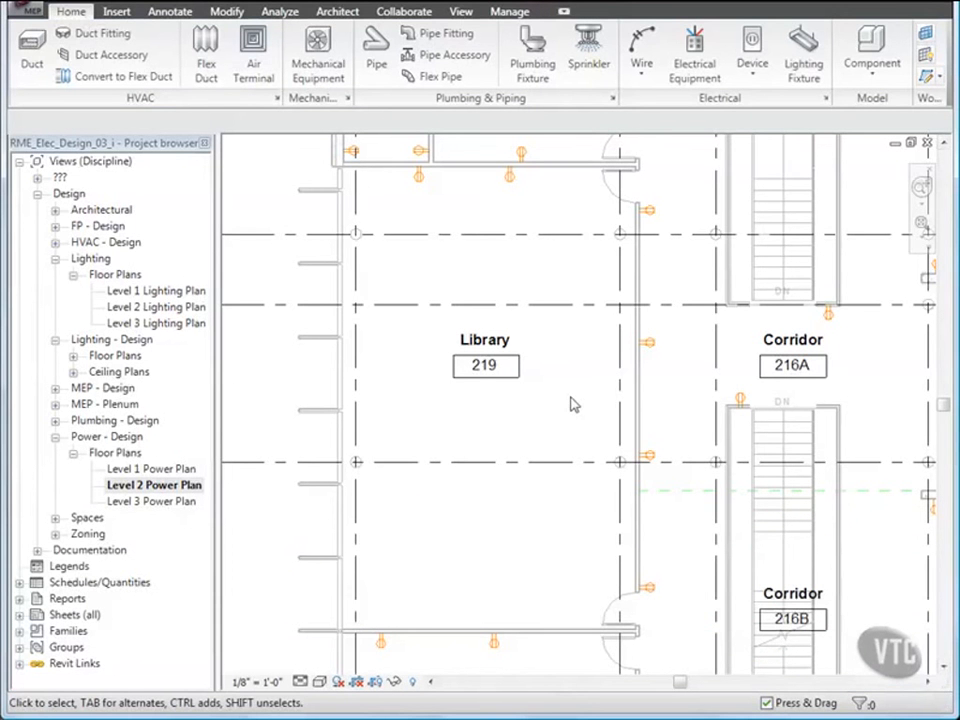
# Step: Dimension the right receptacle to the left one and set the spacing to 12'-0"
pyautogui.click(509, 180)
pyautogui.moveTo(511, 188); pyautogui.dragTo(470, 328, button='middle')
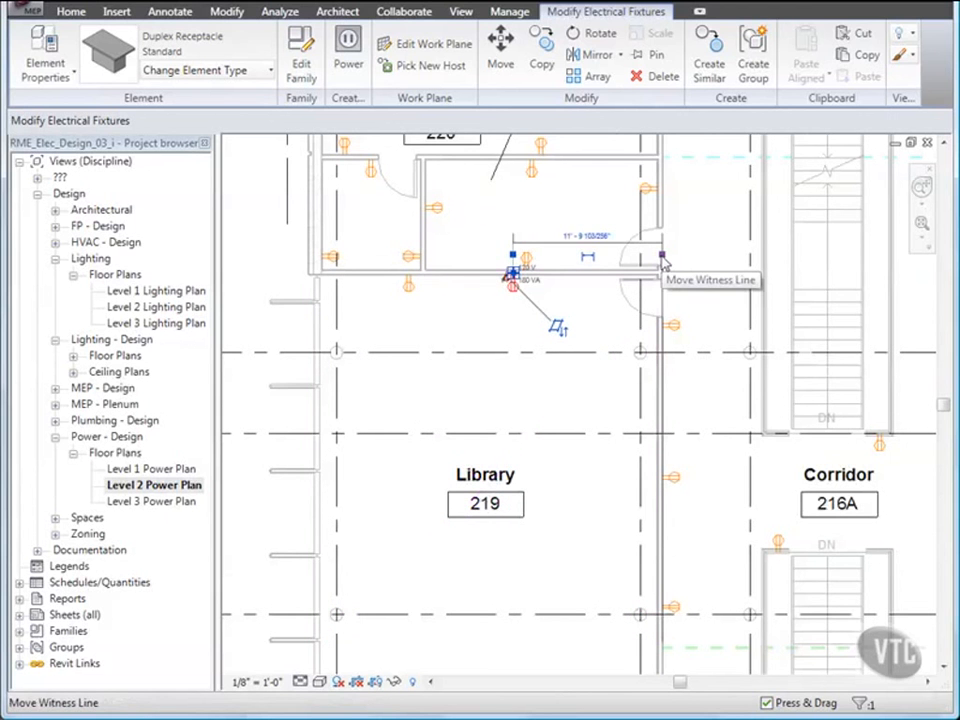
pyautogui.moveTo(663, 262); pyautogui.dragTo(414, 281)
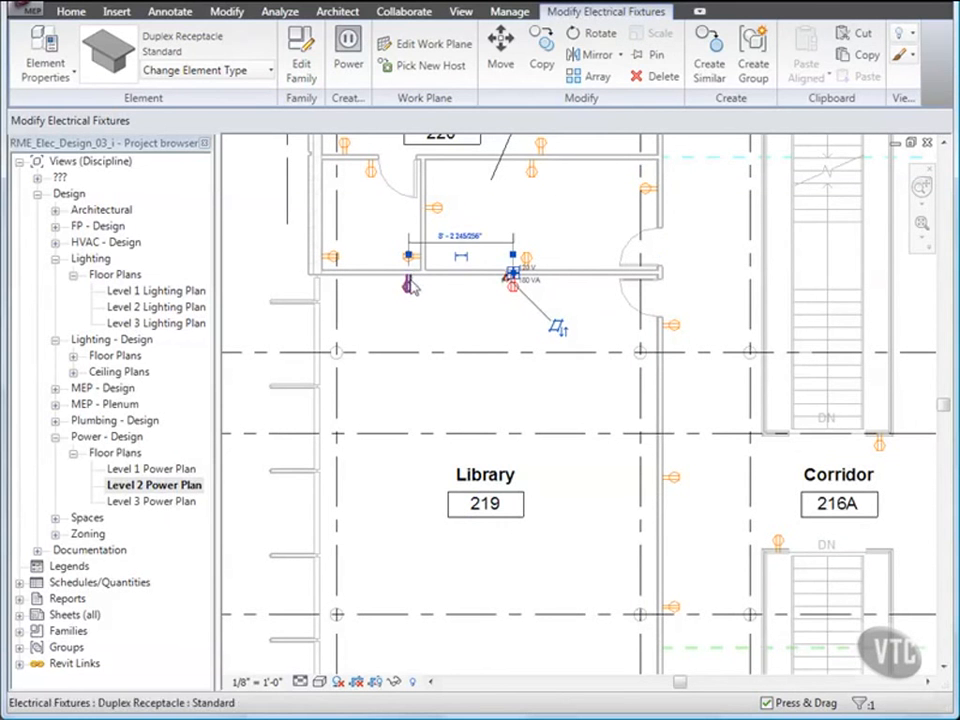
pyautogui.click(459, 236)
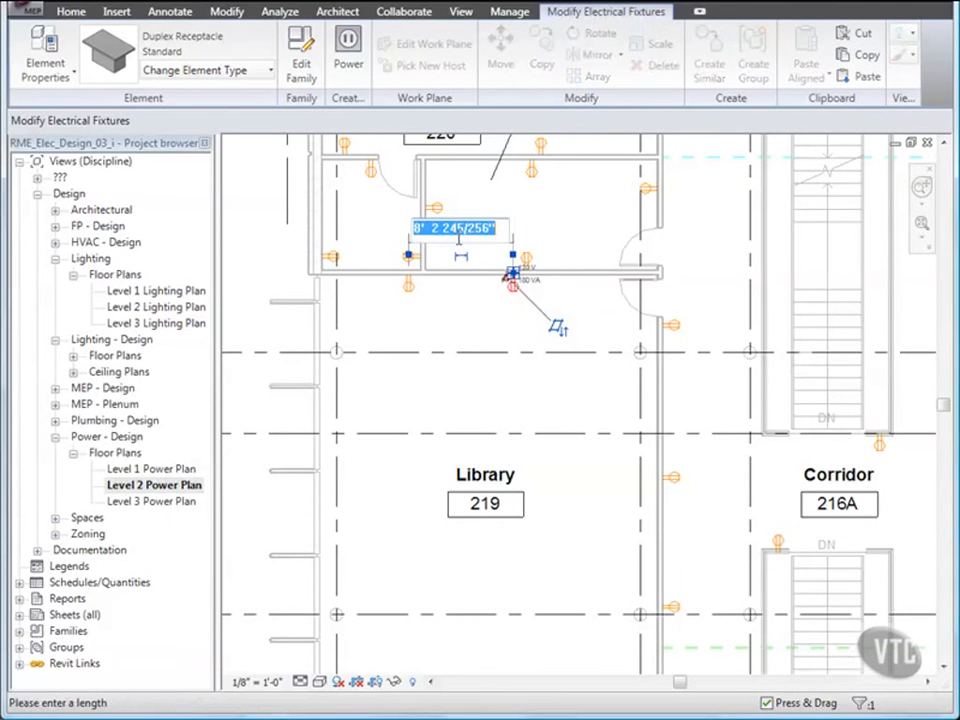
pyautogui.write('12')
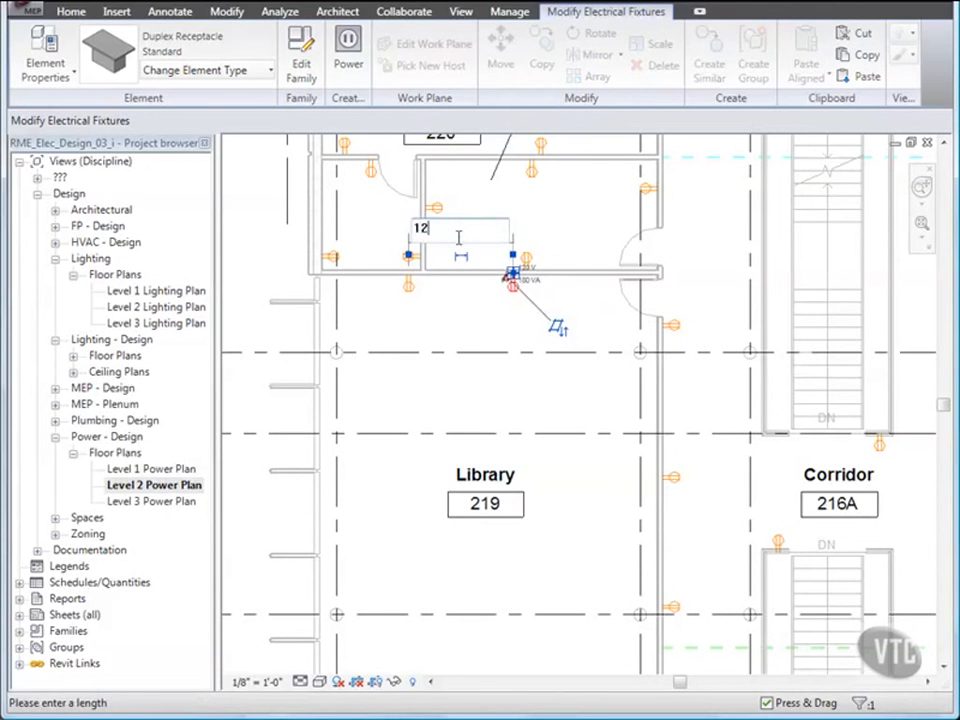
pyautogui.press('Return')
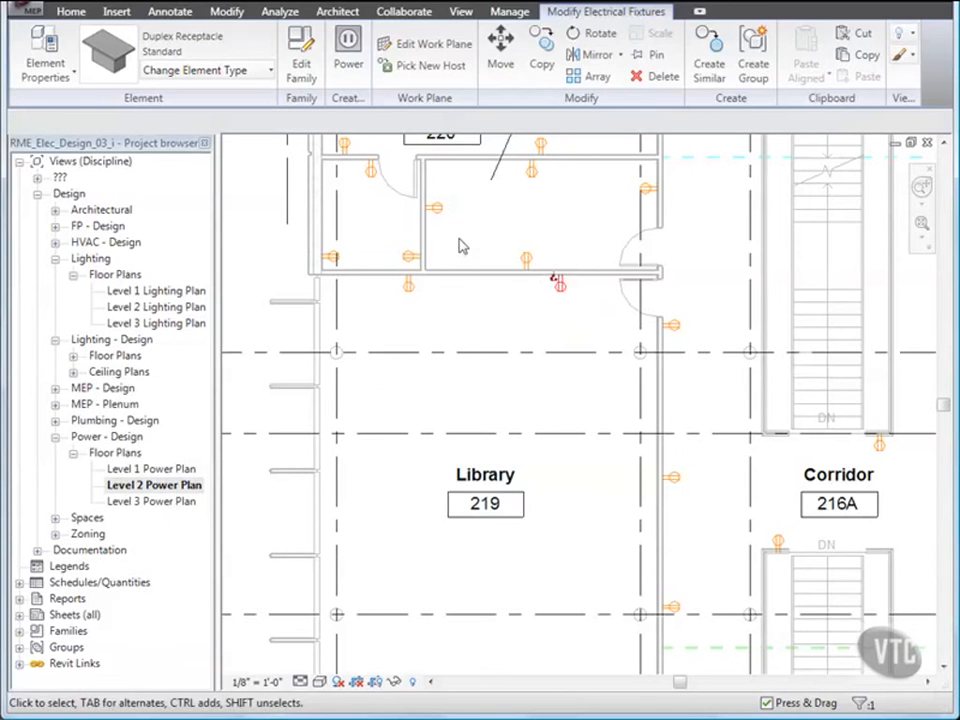
pyautogui.press('Escape')
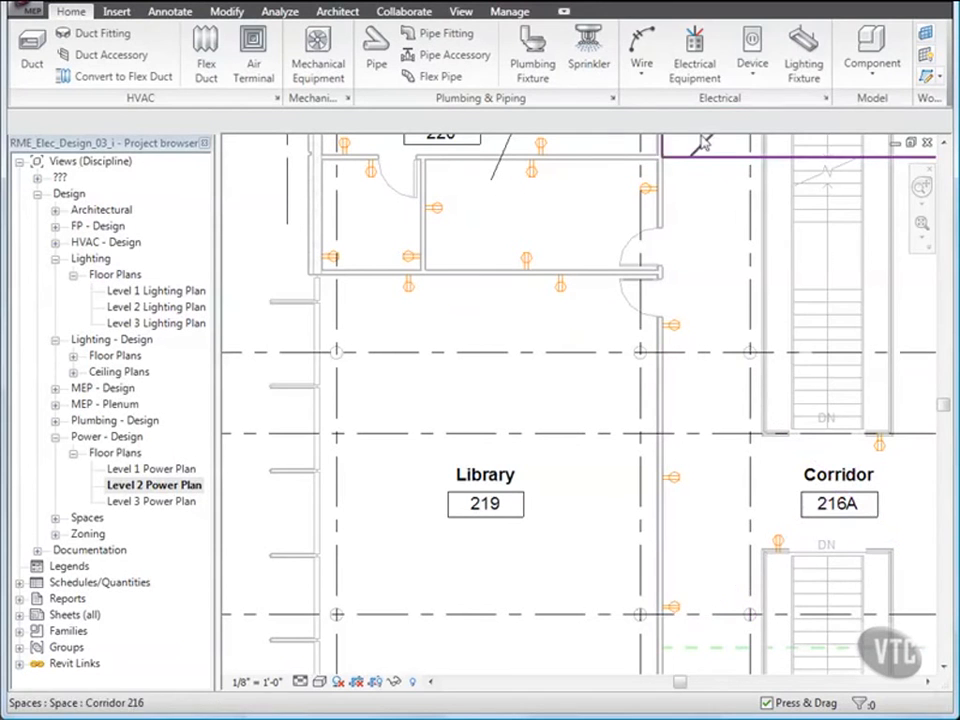
# Step: Place a duplex receptacle on Library 219's east wall and select it
pyautogui.click(752, 70)
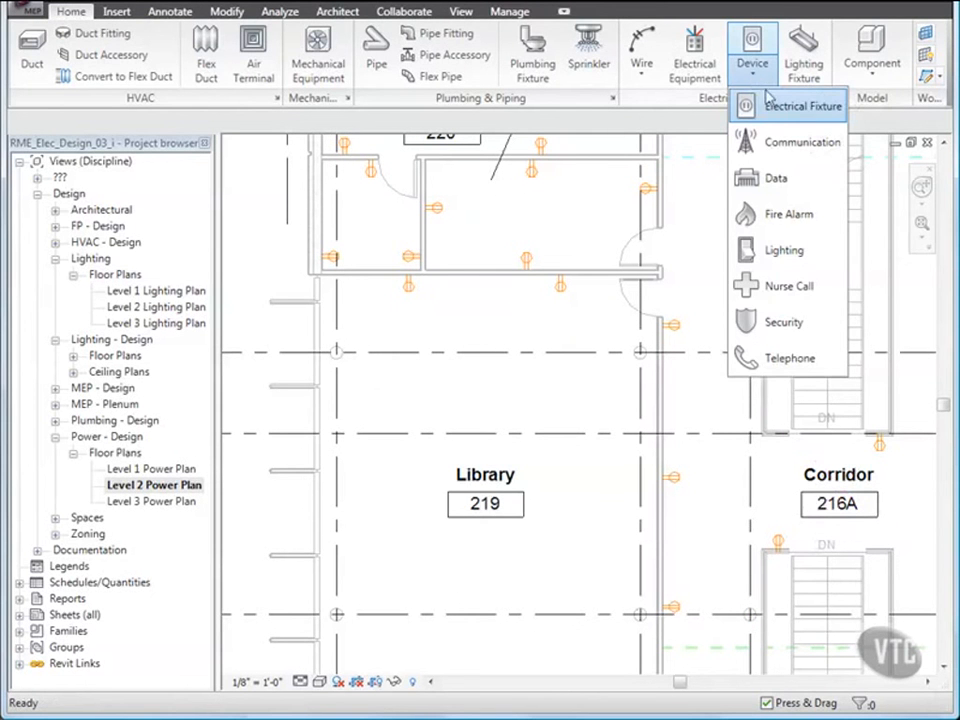
pyautogui.click(775, 105)
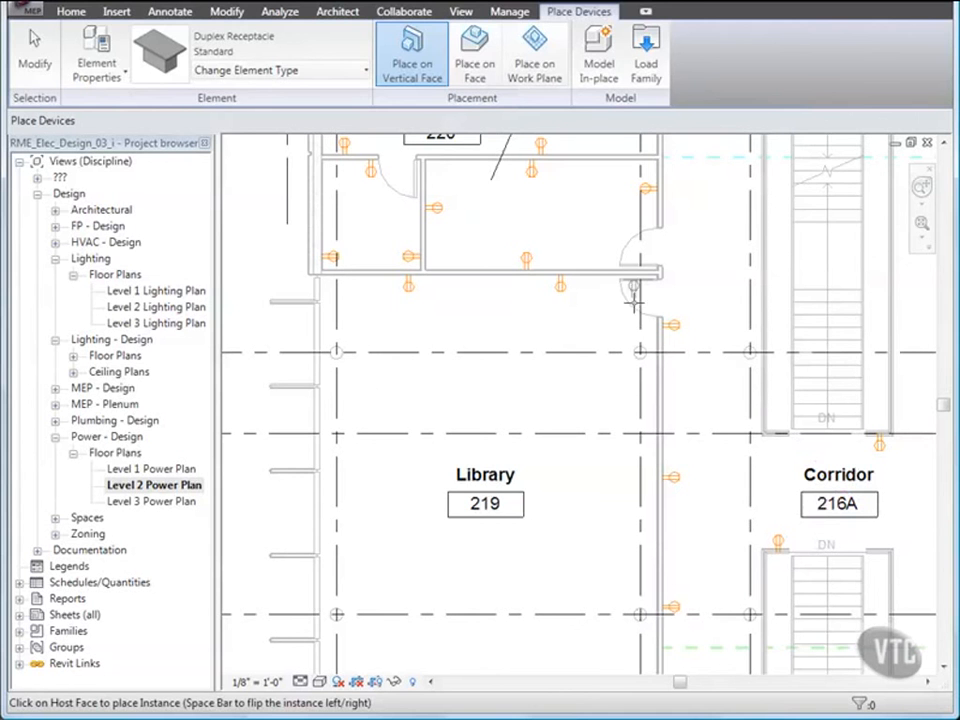
pyautogui.click(650, 372)
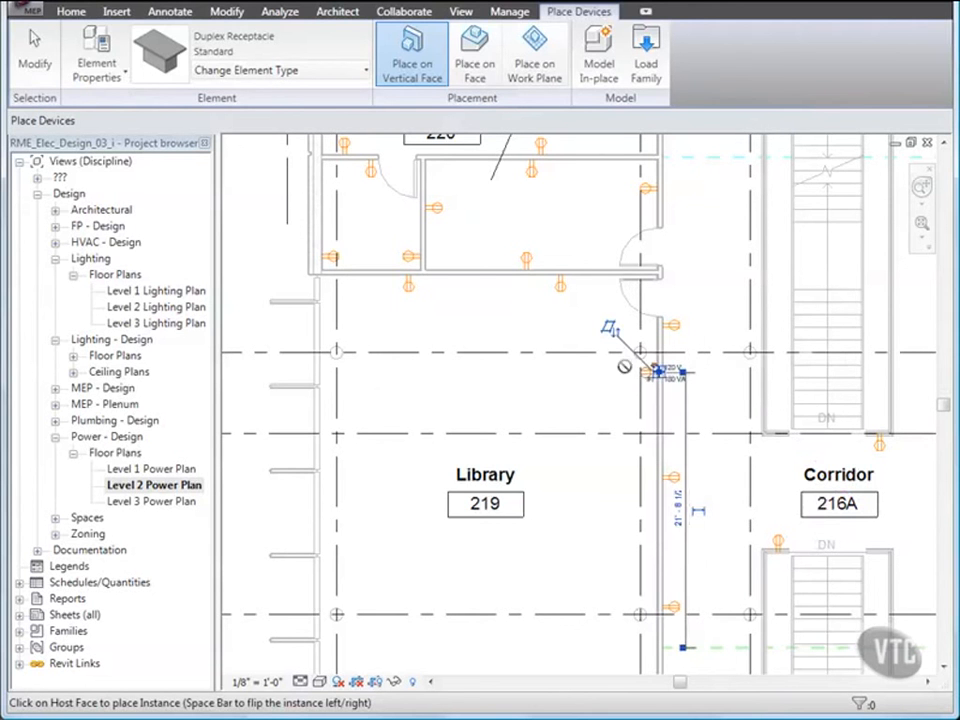
pyautogui.click(37, 64)
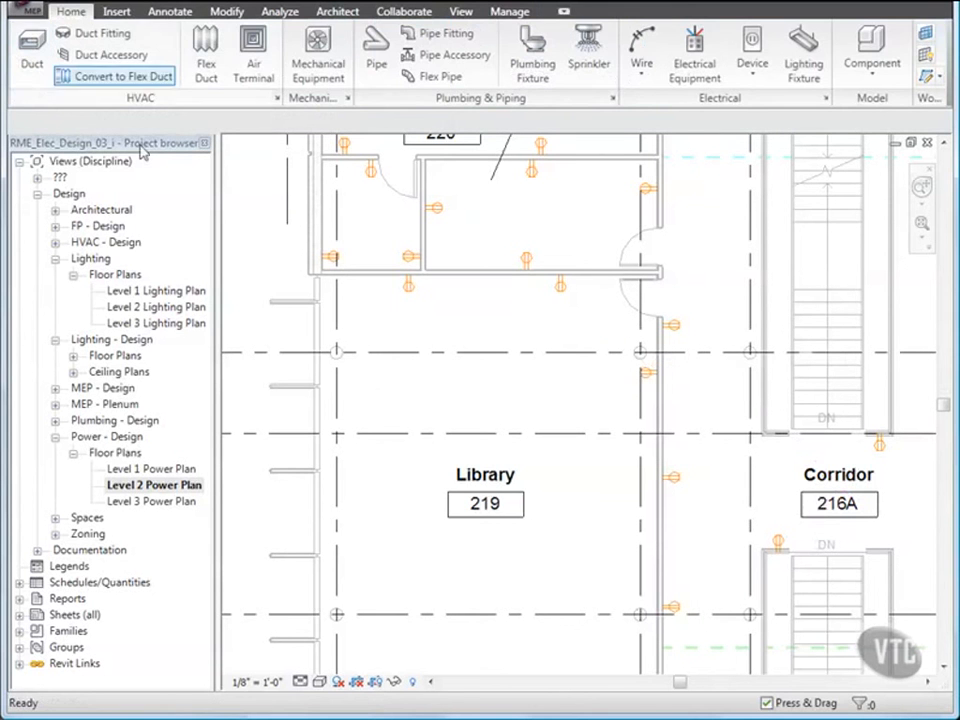
pyautogui.click(654, 371)
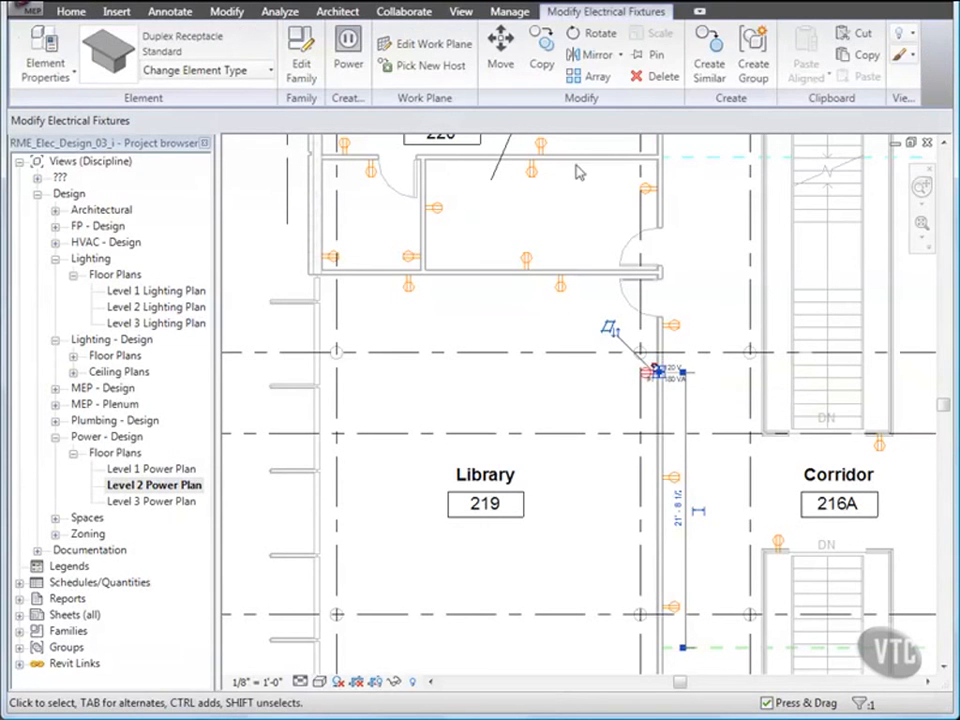
# Step: Copy the receptacle twice down the east wall at 12' spacing
pyautogui.click(543, 60)
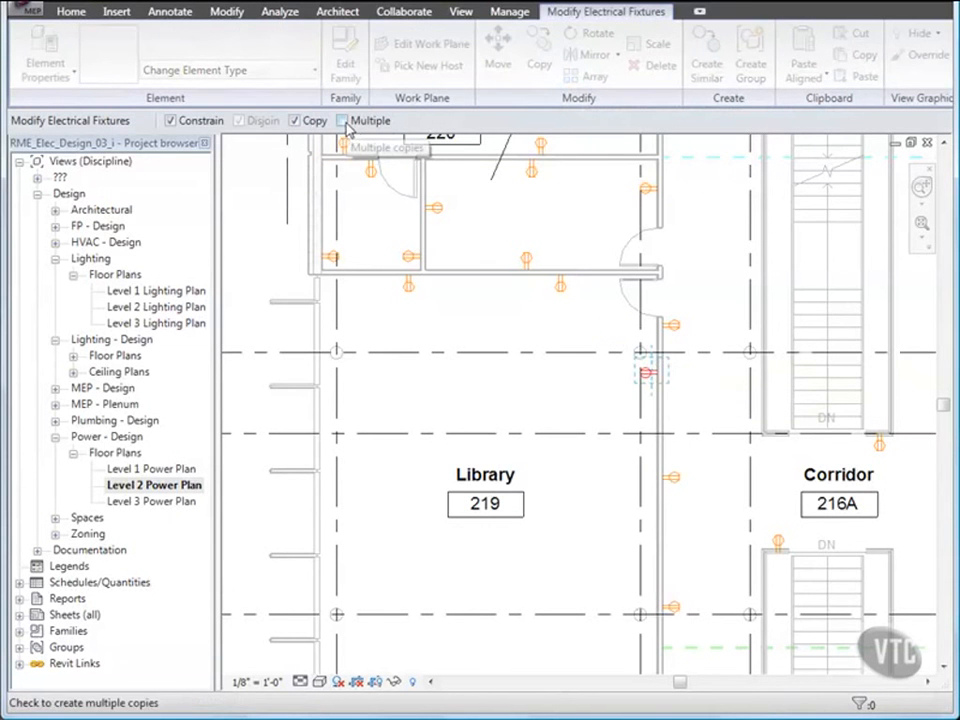
pyautogui.click(344, 121)
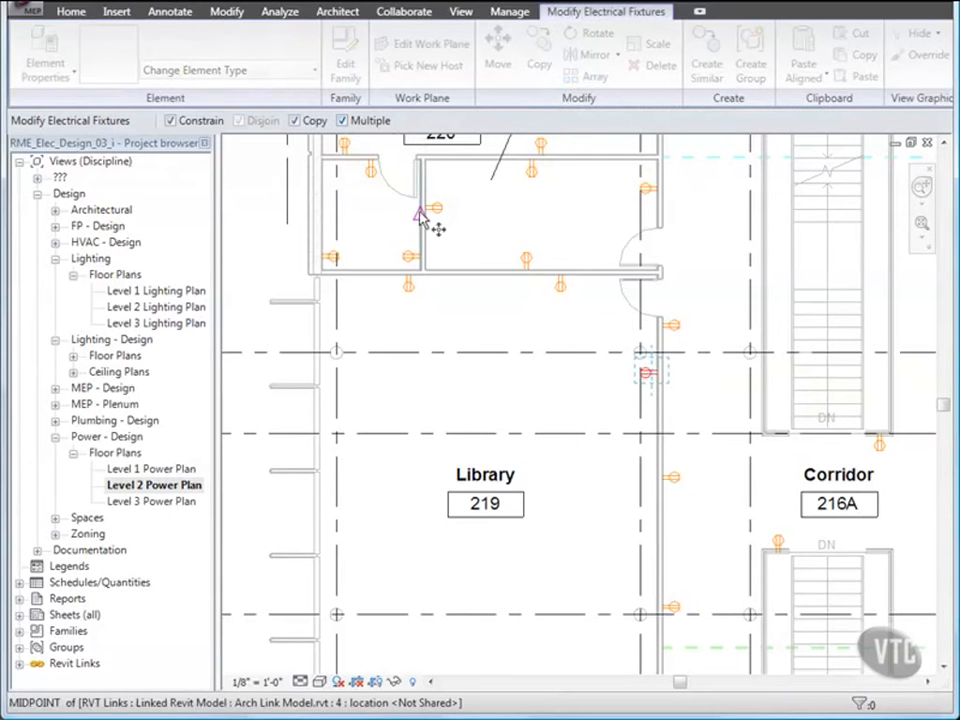
pyautogui.click(655, 374)
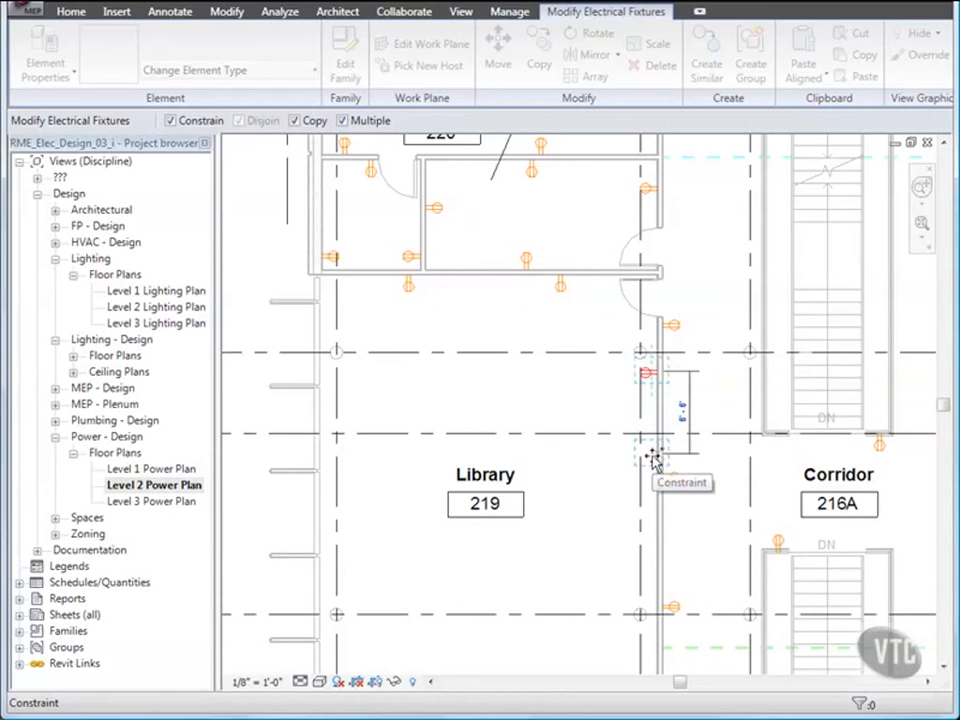
pyautogui.write('12')
pyautogui.press('Return')
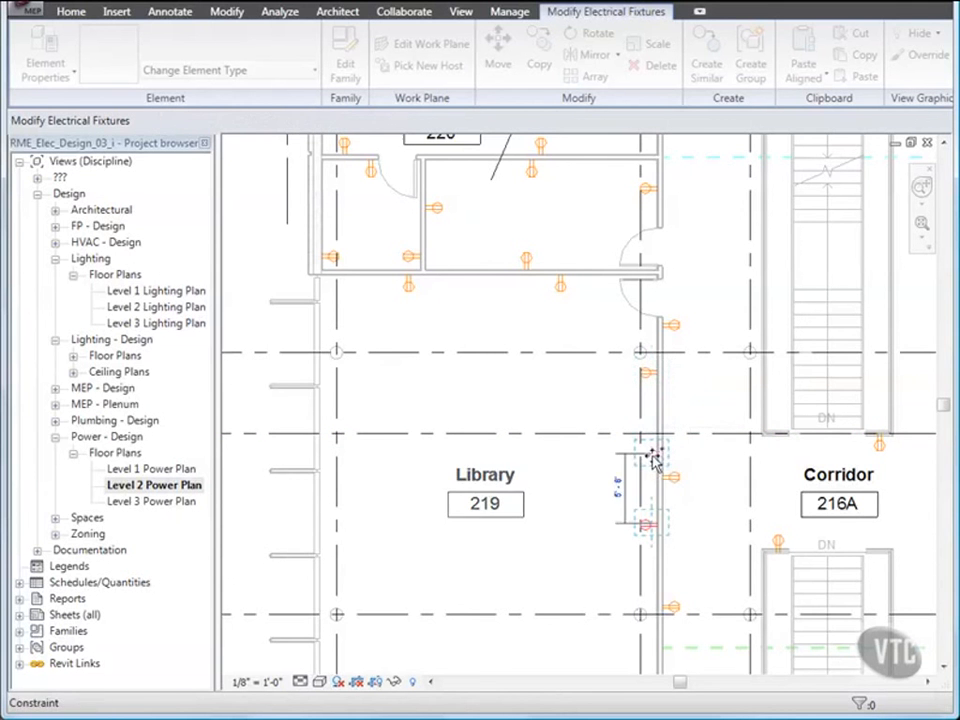
pyautogui.moveTo(671, 529); pyautogui.dragTo(664, 369, button='middle')
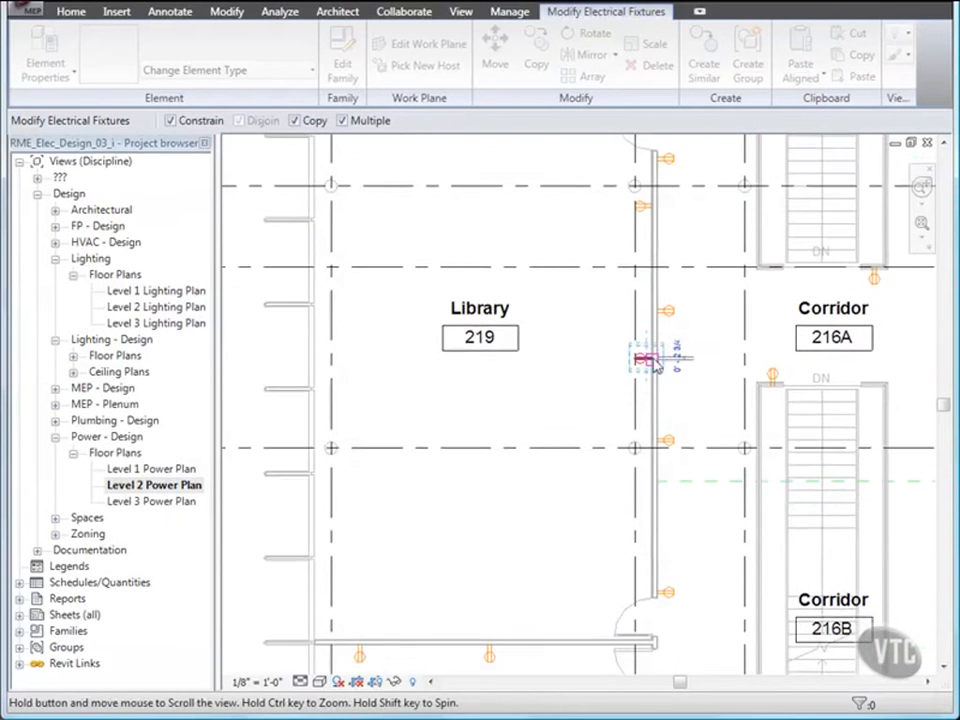
pyautogui.write('12')
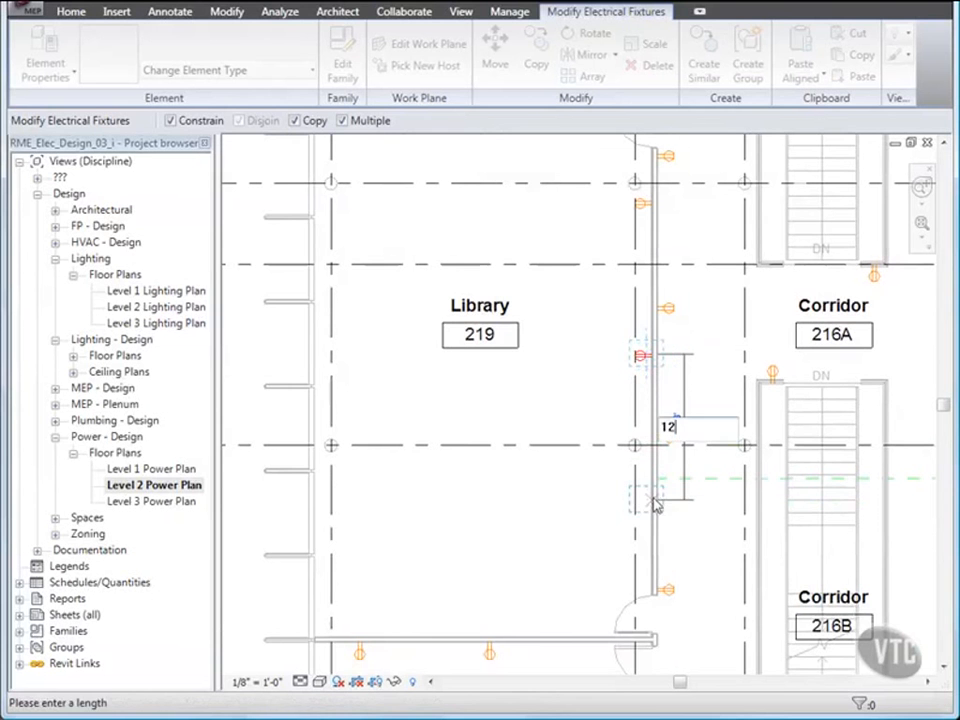
pyautogui.press('Return')
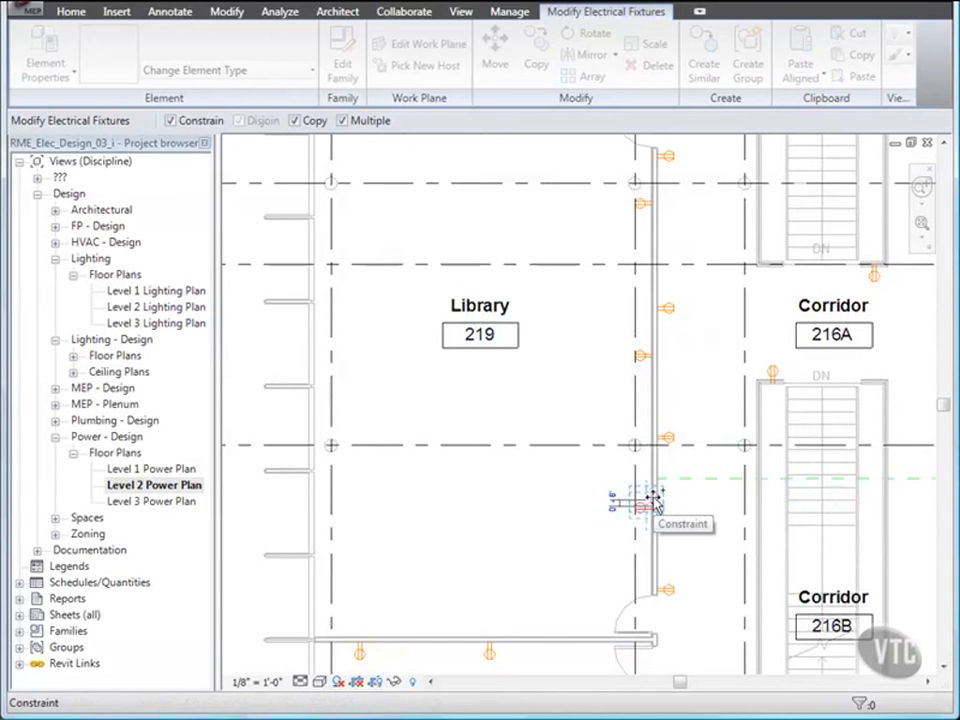
pyautogui.press('Escape')
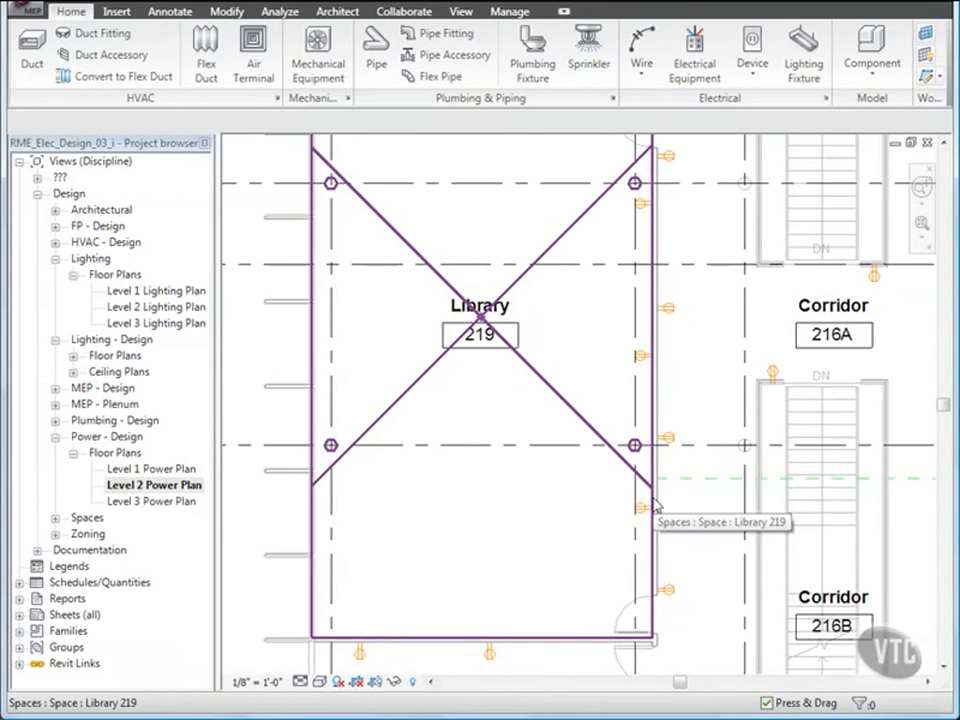
# Step: Place two Standard duplex receptacles on the Library 219 floor, moving one near the south wall
pyautogui.scroll(-1, 484, 476)
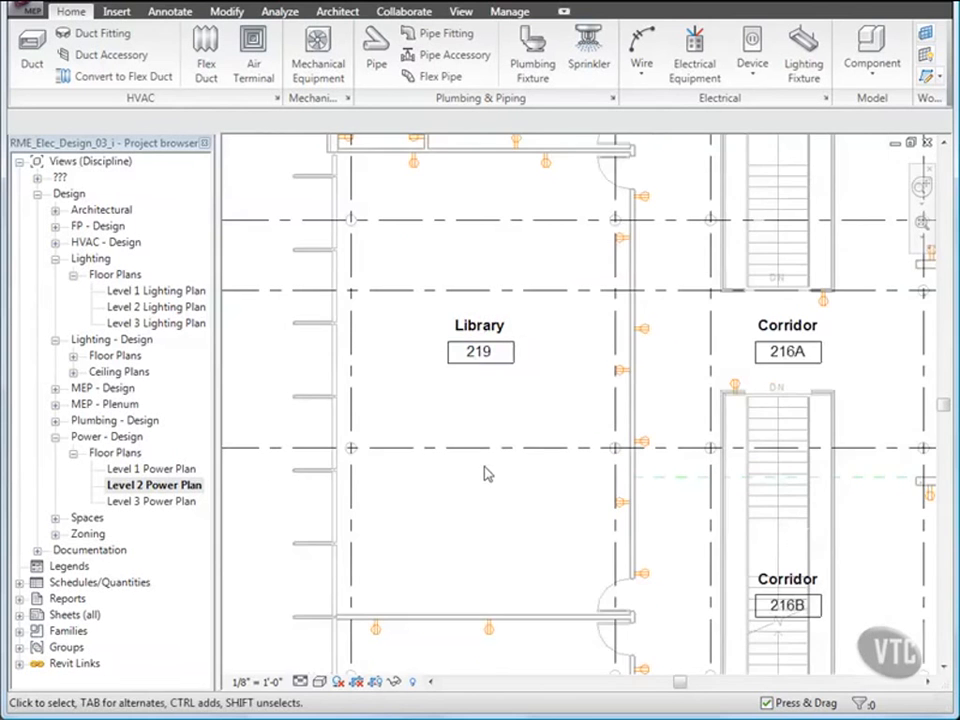
pyautogui.moveTo(499, 426); pyautogui.dragTo(474, 440, button='middle')
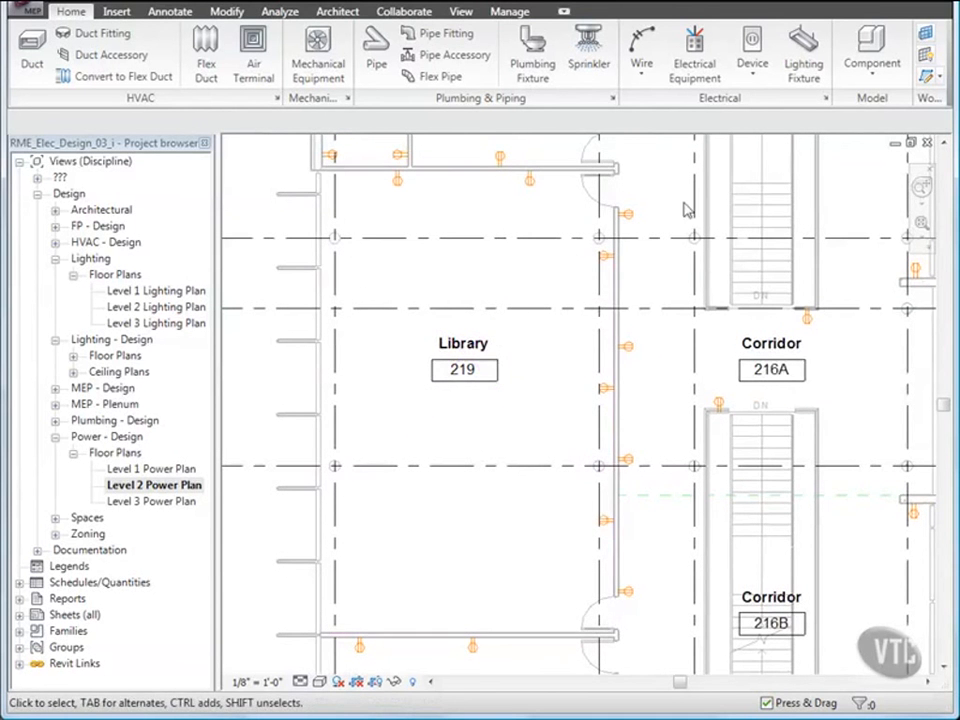
pyautogui.click(762, 78)
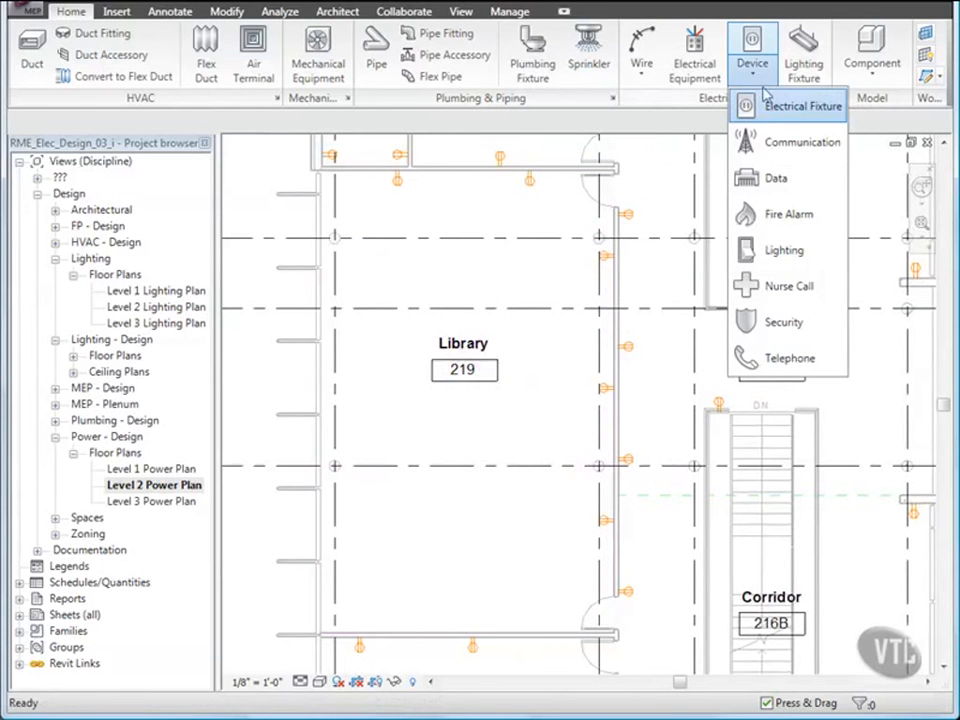
pyautogui.click(766, 105)
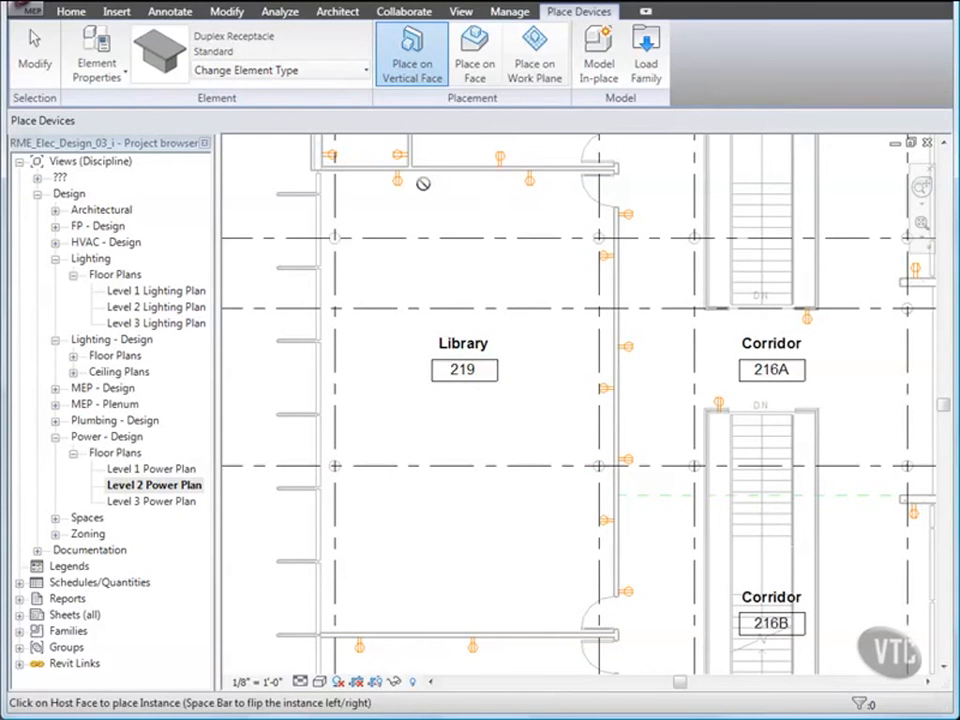
pyautogui.click(344, 72)
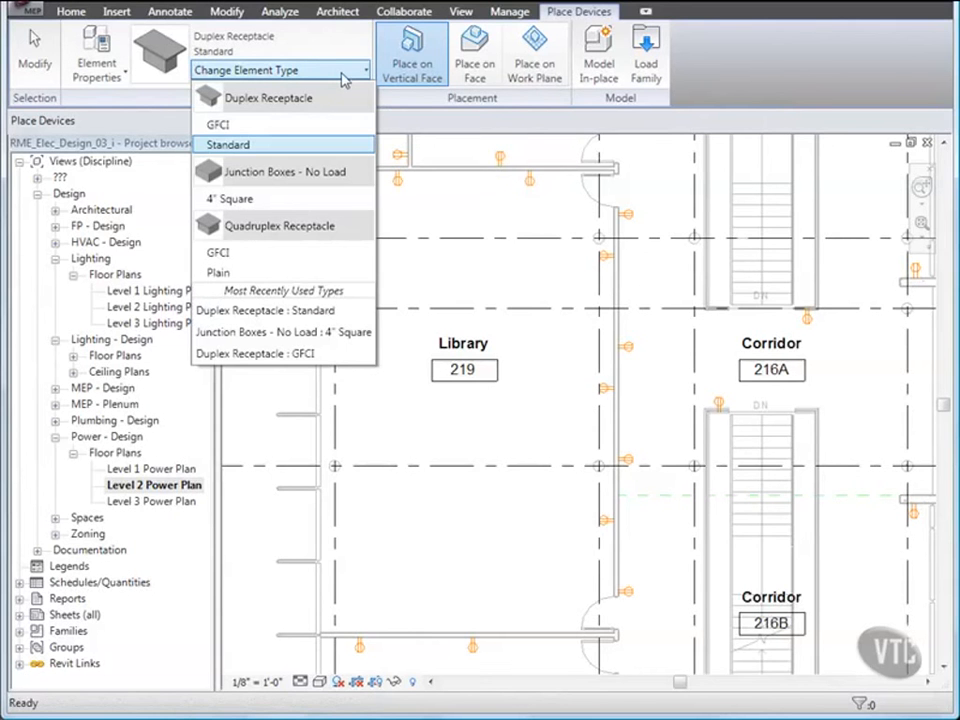
pyautogui.click(274, 145)
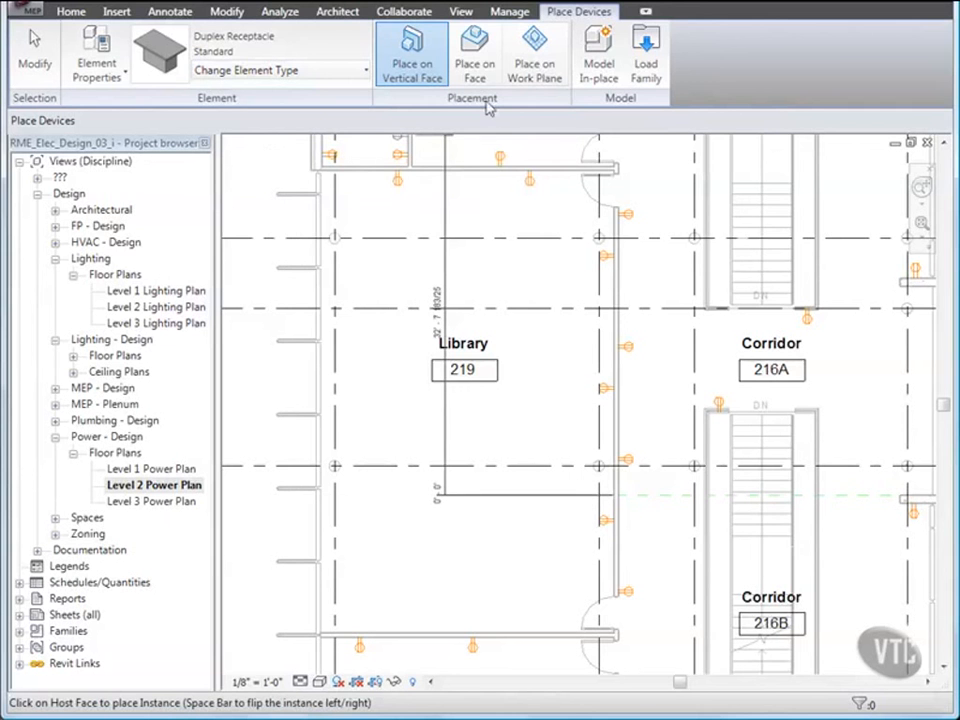
pyautogui.click(480, 62)
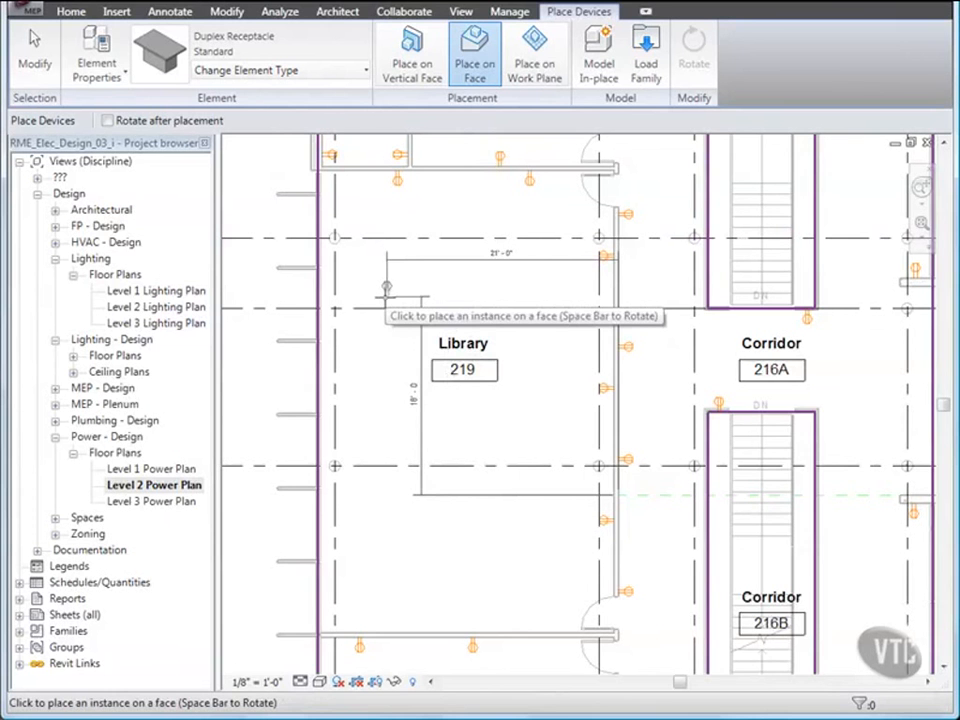
pyautogui.click(386, 290)
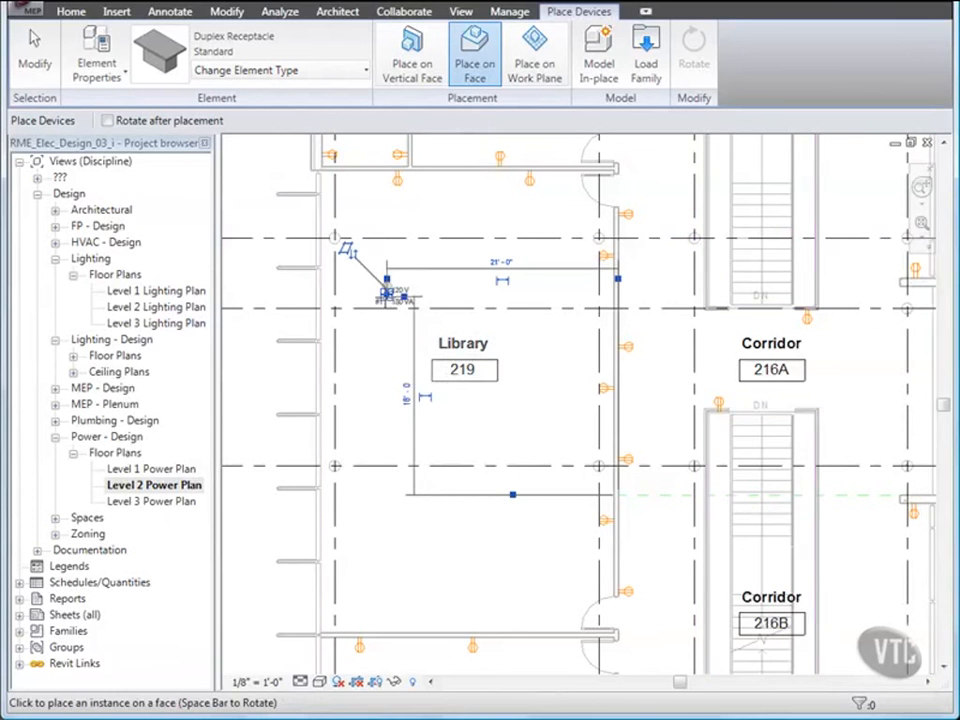
pyautogui.click(386, 455)
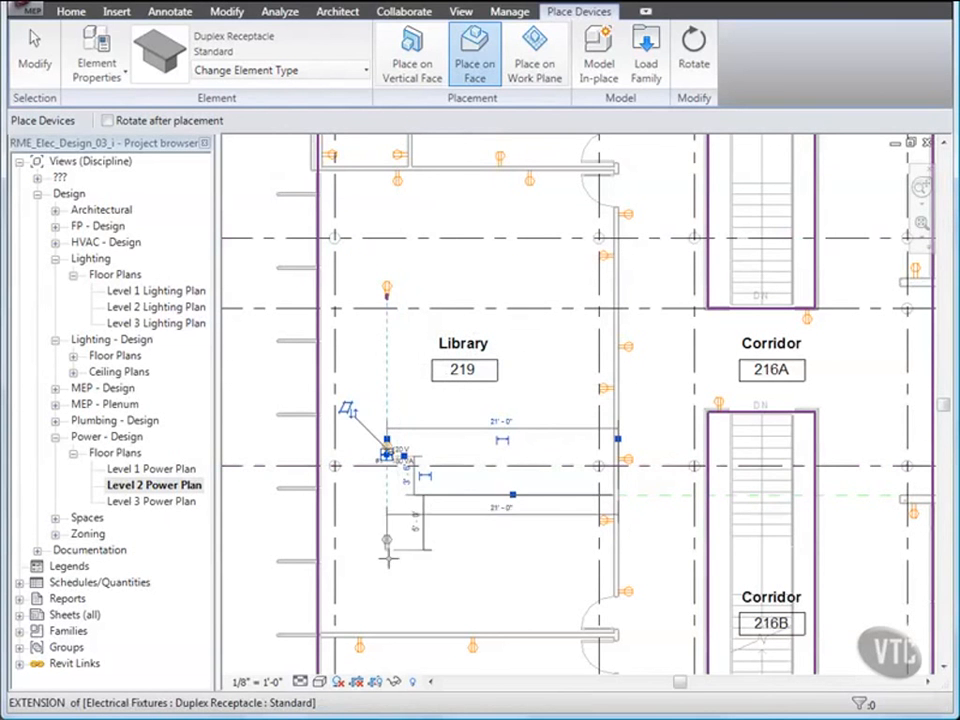
pyautogui.moveTo(386, 455); pyautogui.dragTo(390, 600)
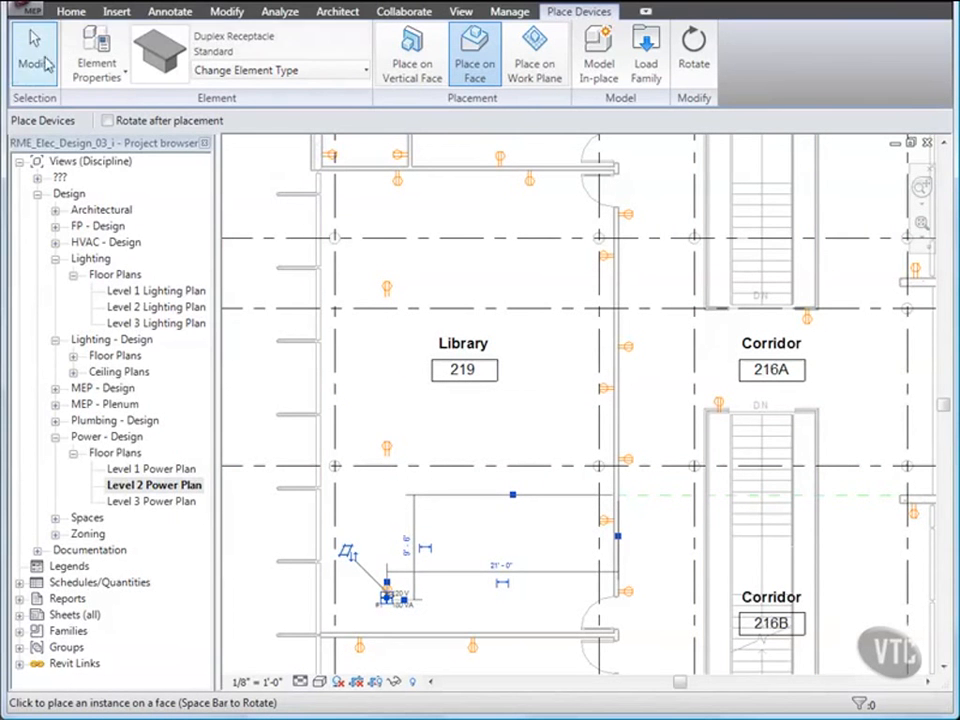
# Step: Close the project without saving
pyautogui.click(22, 8)
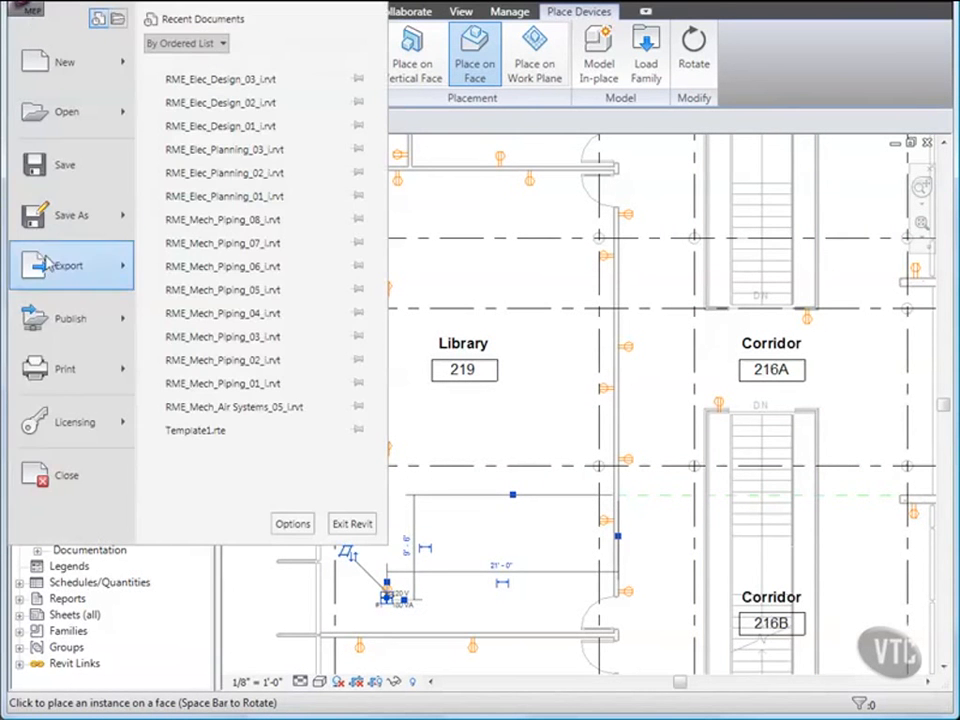
pyautogui.press('Escape')
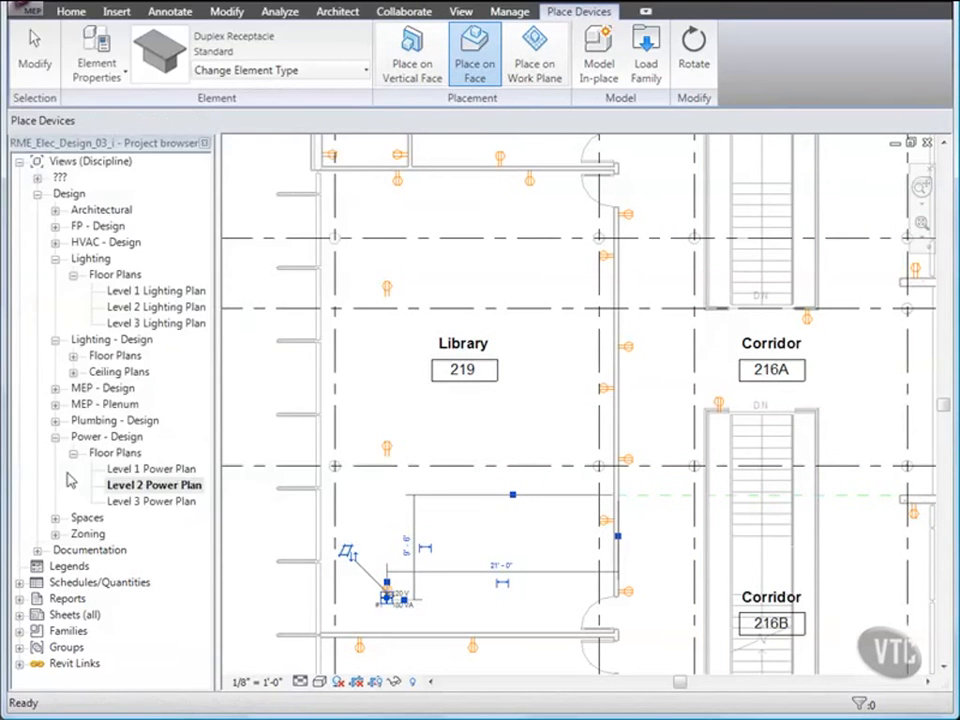
pyautogui.click(314, 398)
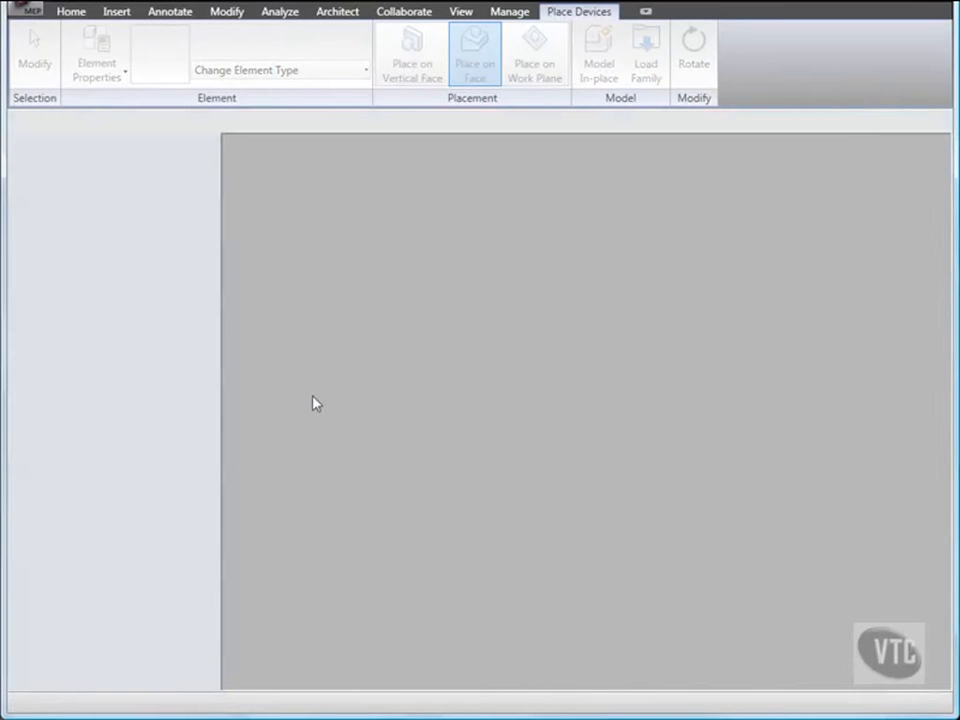
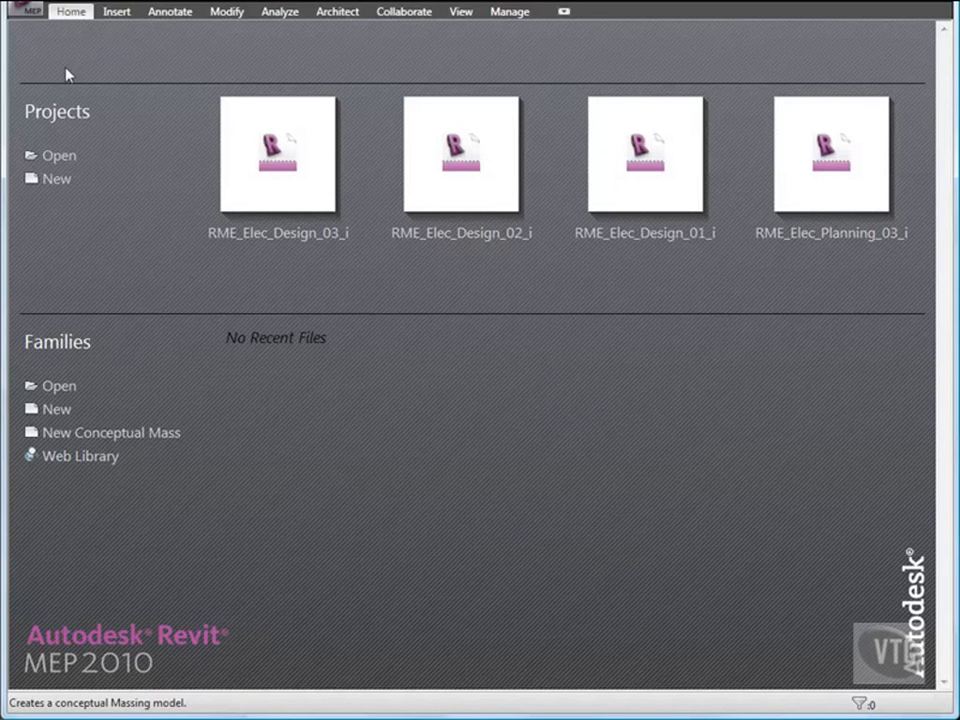
# Step: Open the RME_Elec_Design_04_i project from the 03_Electrical Systems folder
pyautogui.click(34, 11)
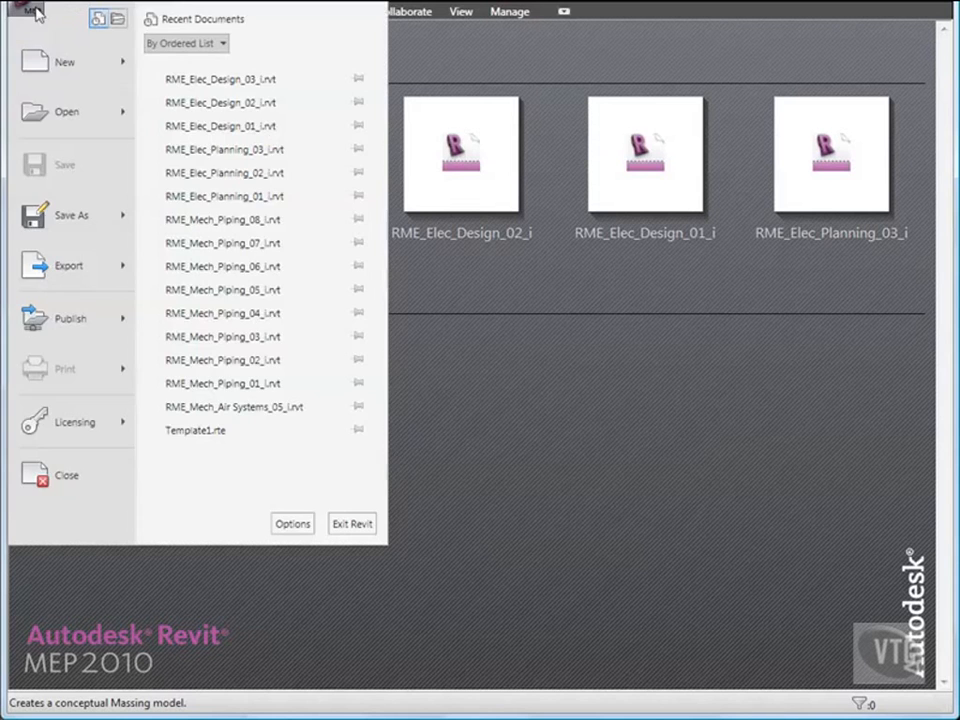
pyautogui.click(57, 113)
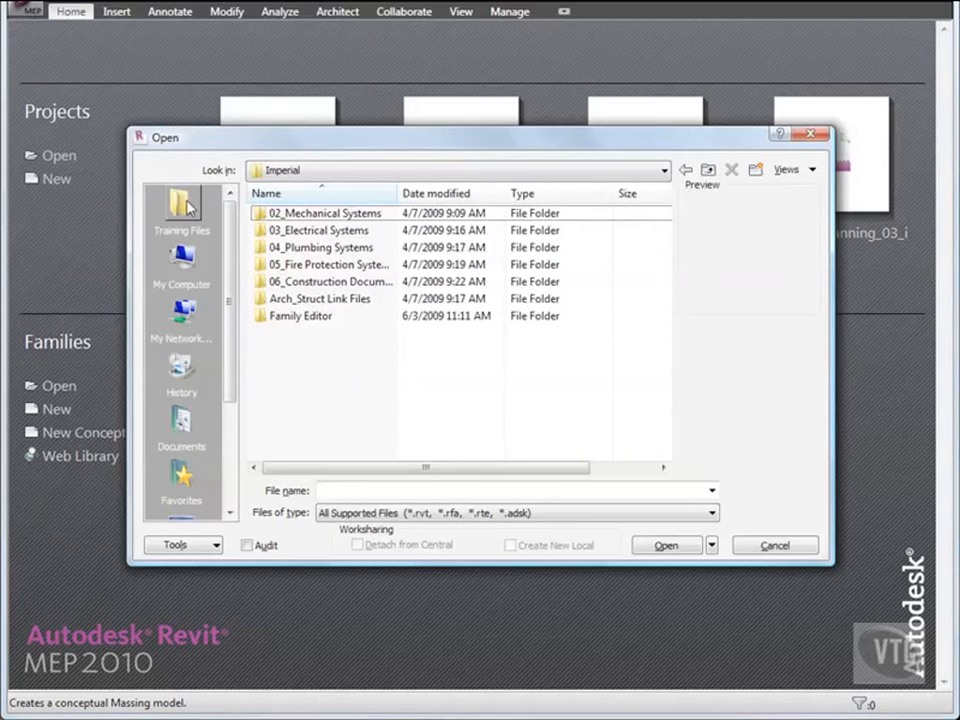
pyautogui.click(314, 231)
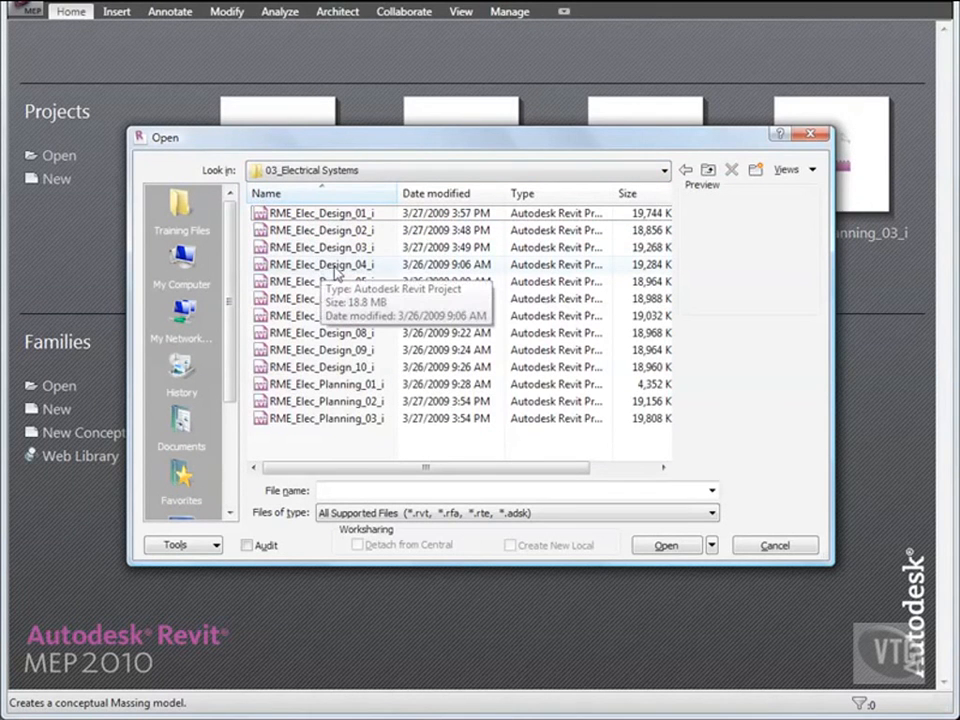
pyautogui.doubleClick(336, 265)
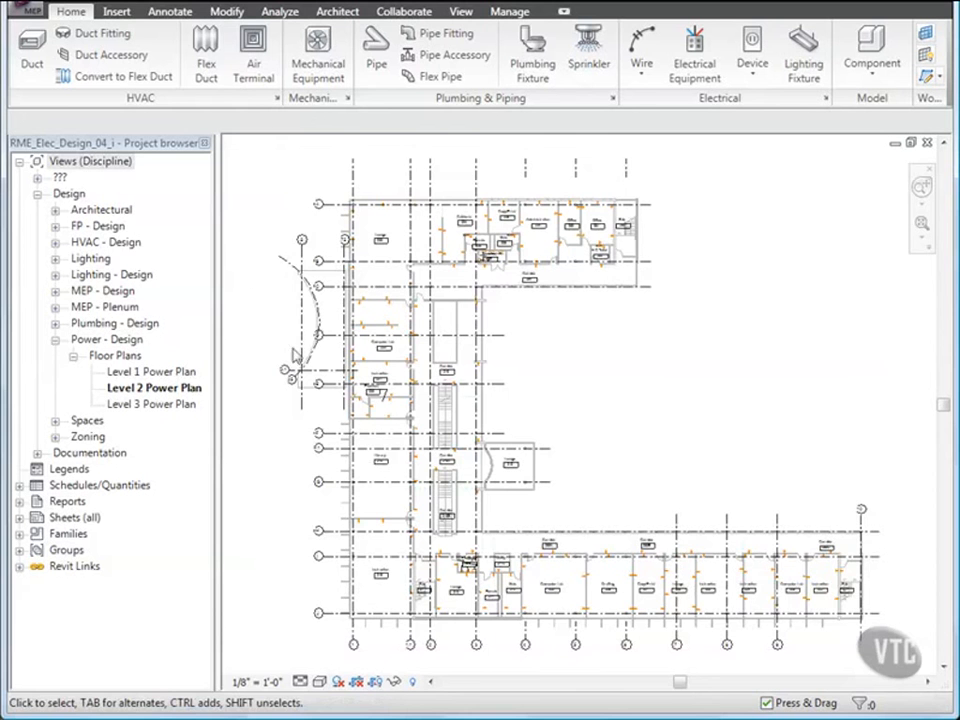
# Step: Place a 208V MCB Lighting and Appliance Panelboard, 100A, on room 220's bottom wall
pyautogui.press('h')
pyautogui.press('h')
pyautogui.scroll(5, 366, 413)
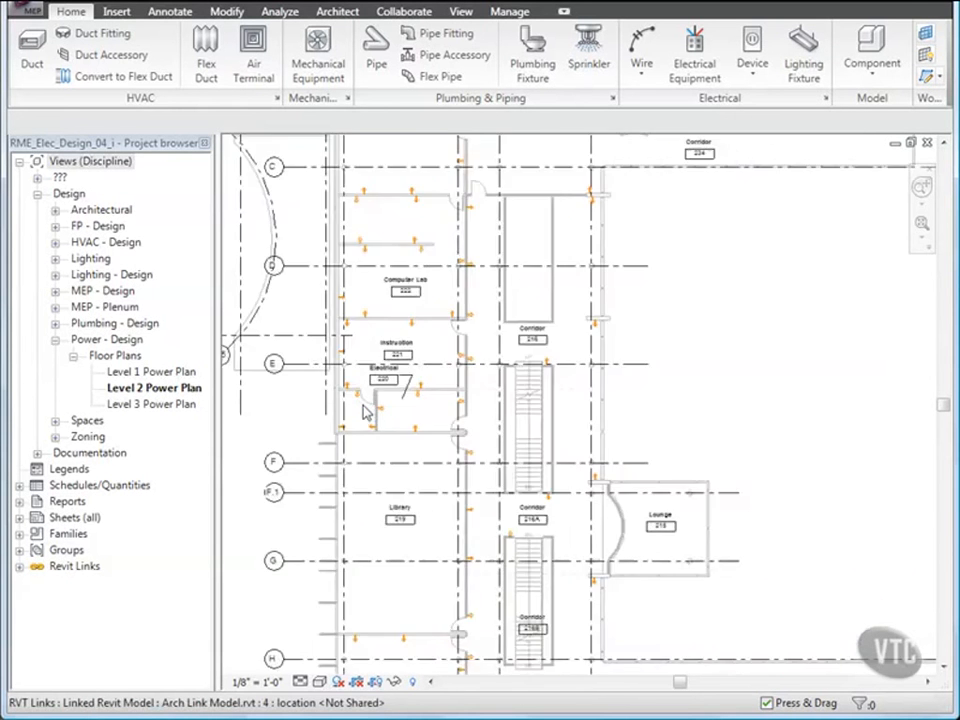
pyautogui.scroll(1, 366, 413)
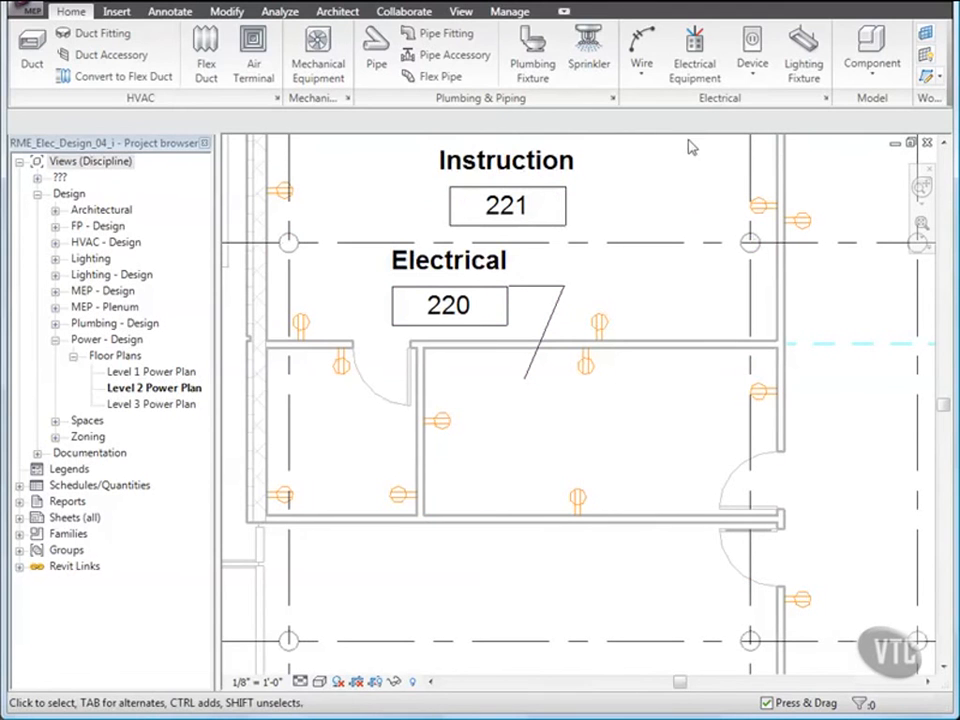
pyautogui.click(694, 45)
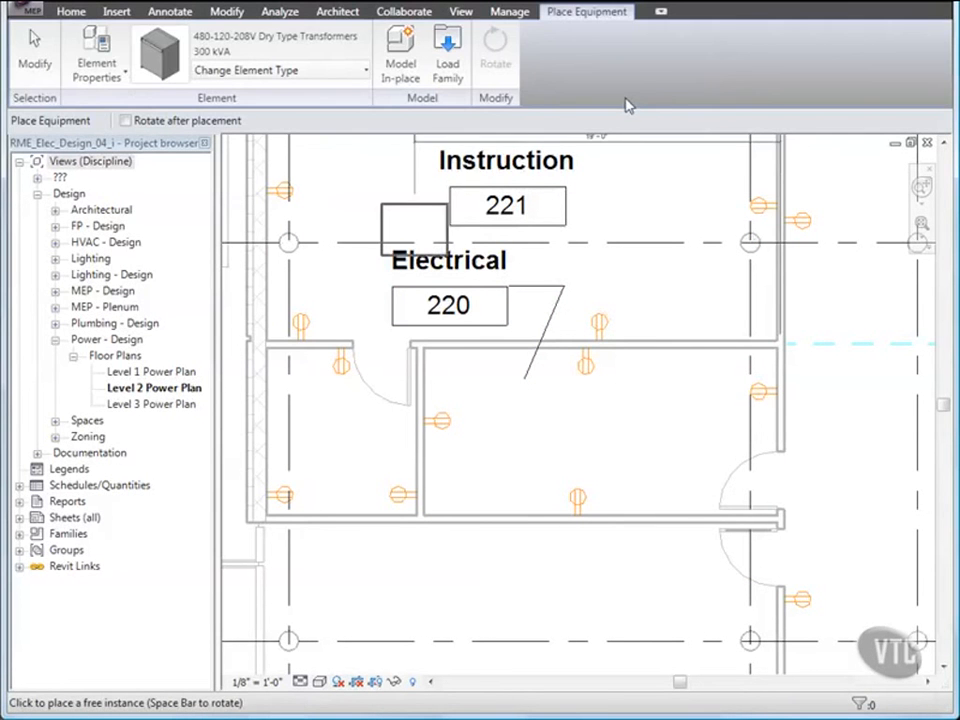
pyautogui.click(355, 76)
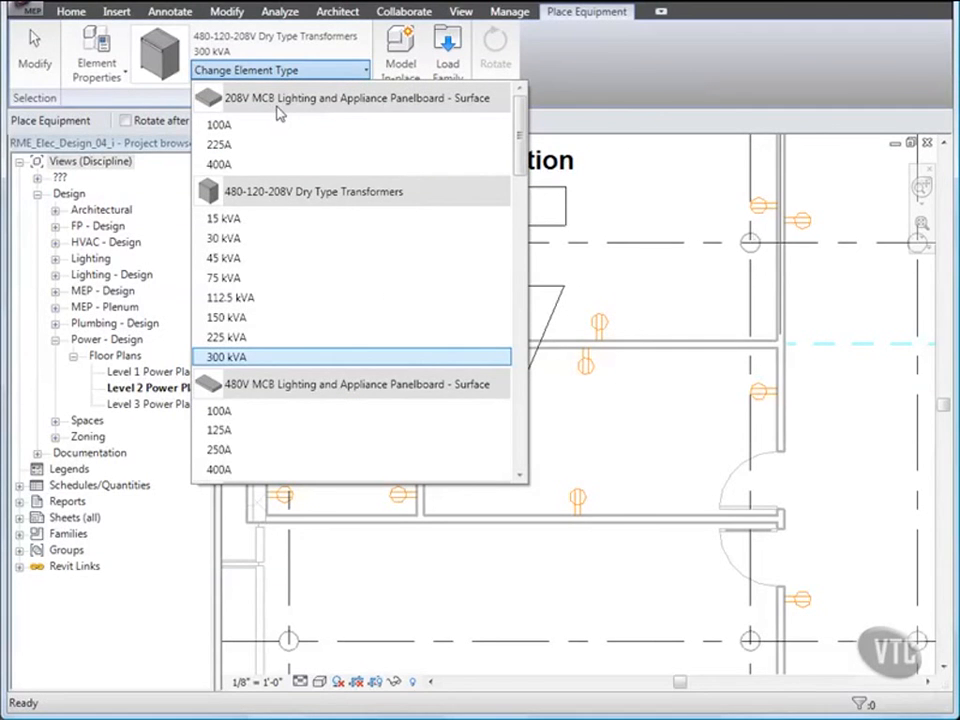
pyautogui.moveTo(485, 108)
pyautogui.click(247, 133)
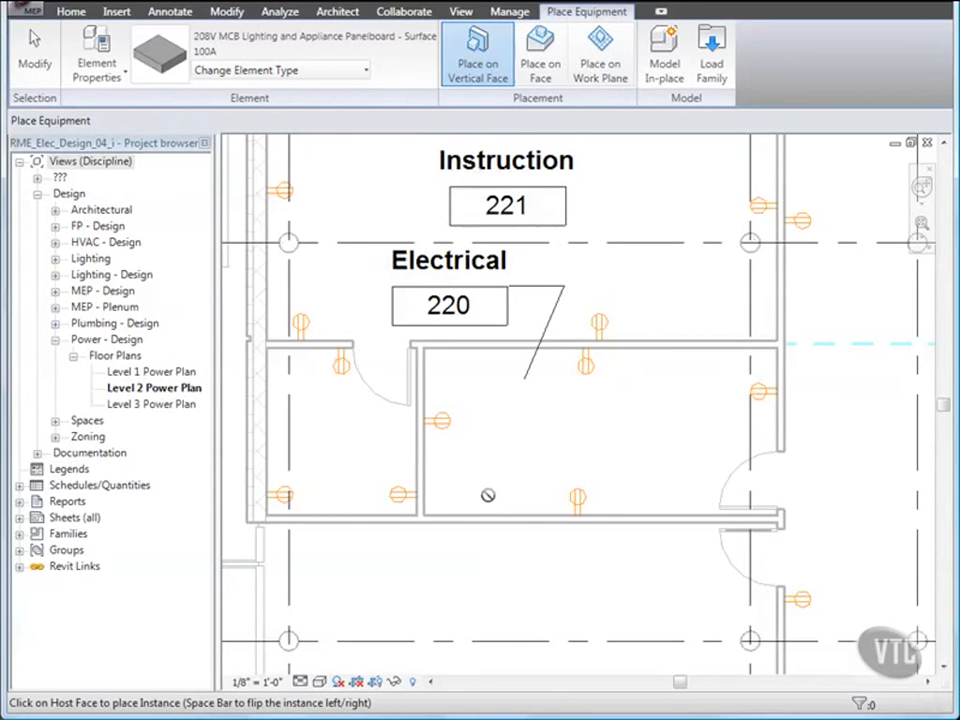
pyautogui.click(491, 511)
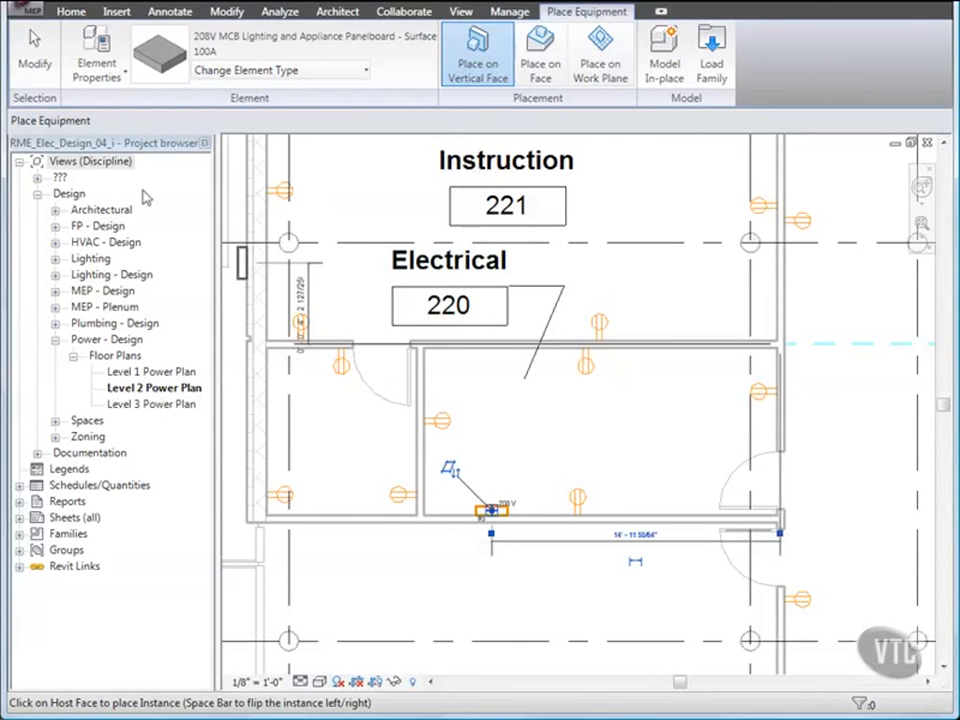
pyautogui.click(38, 60)
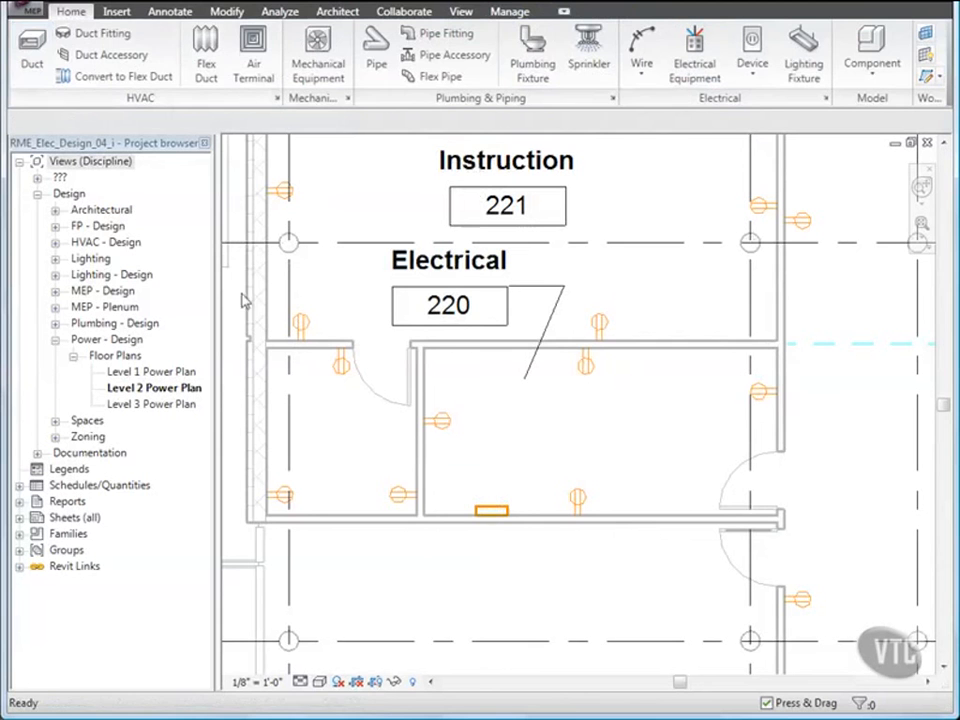
# Step: Set the new room 220 panelboard's distribution system to 120/208 Wye
pyautogui.click(490, 513)
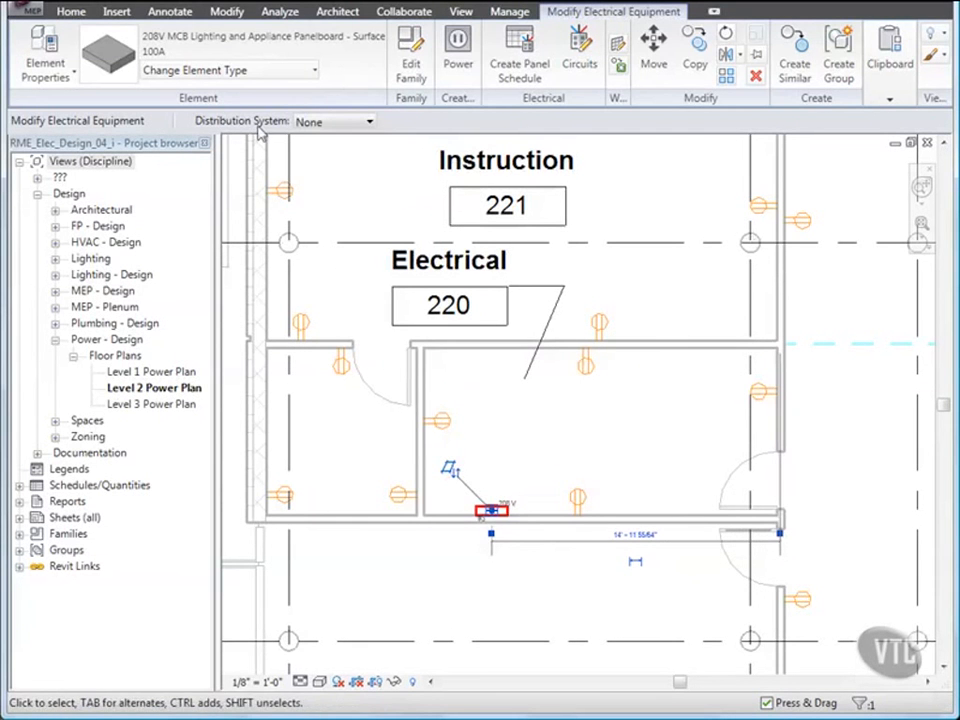
pyautogui.click(369, 122)
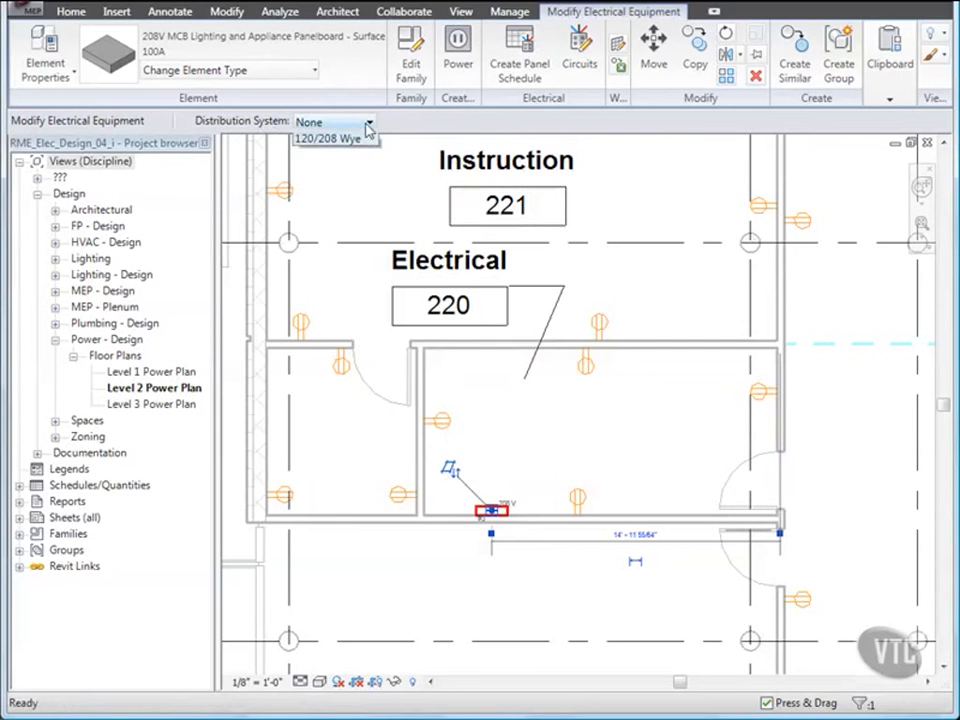
pyautogui.click(335, 154)
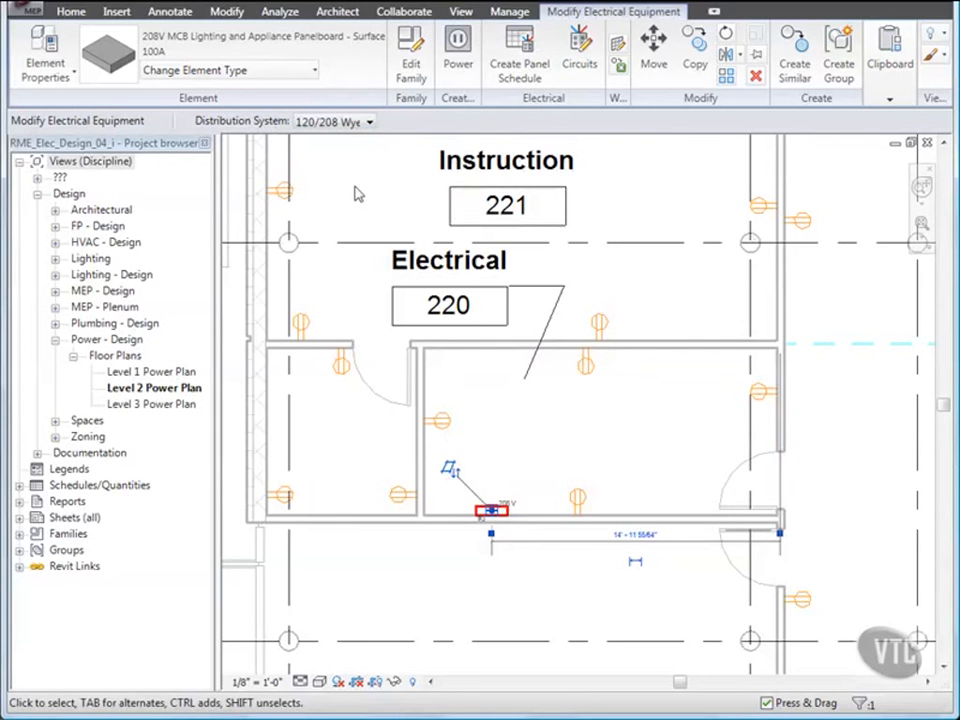
# Step: Set the panelboard's Max #1 Pole Breakers to 20 and Panel Name to PP-2B
pyautogui.click(71, 80)
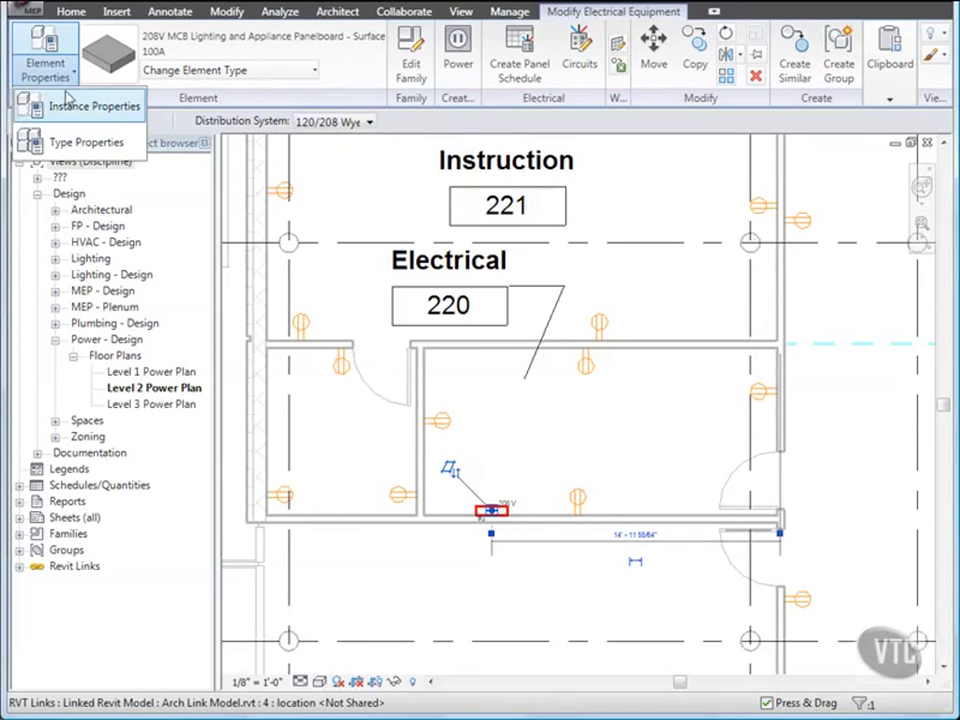
pyautogui.click(70, 106)
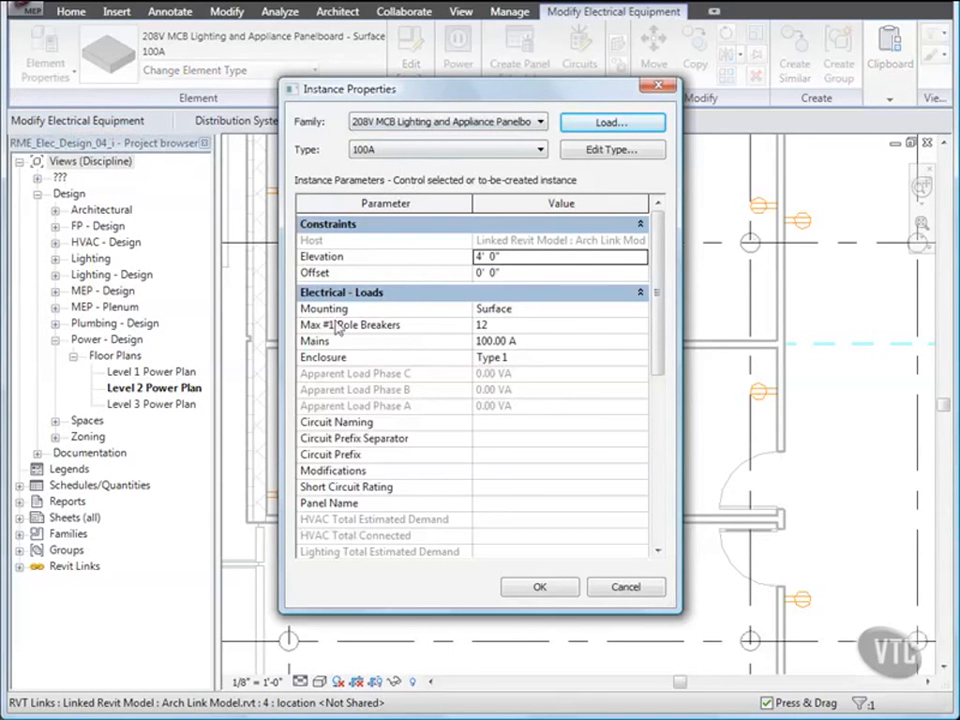
pyautogui.click(480, 325)
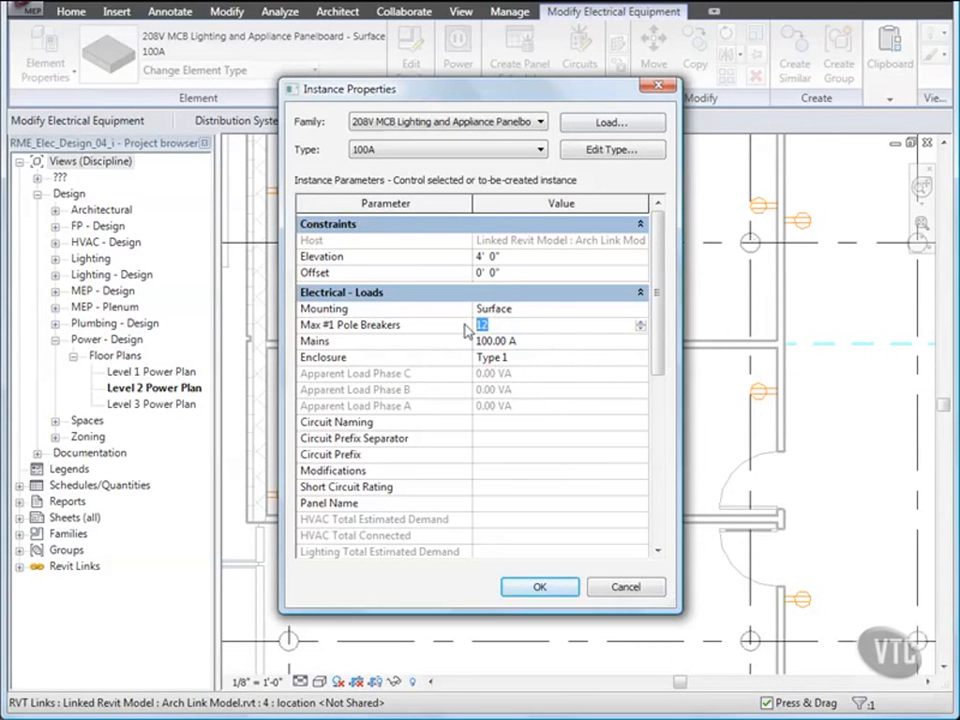
pyautogui.write('20')
pyautogui.click(456, 506)
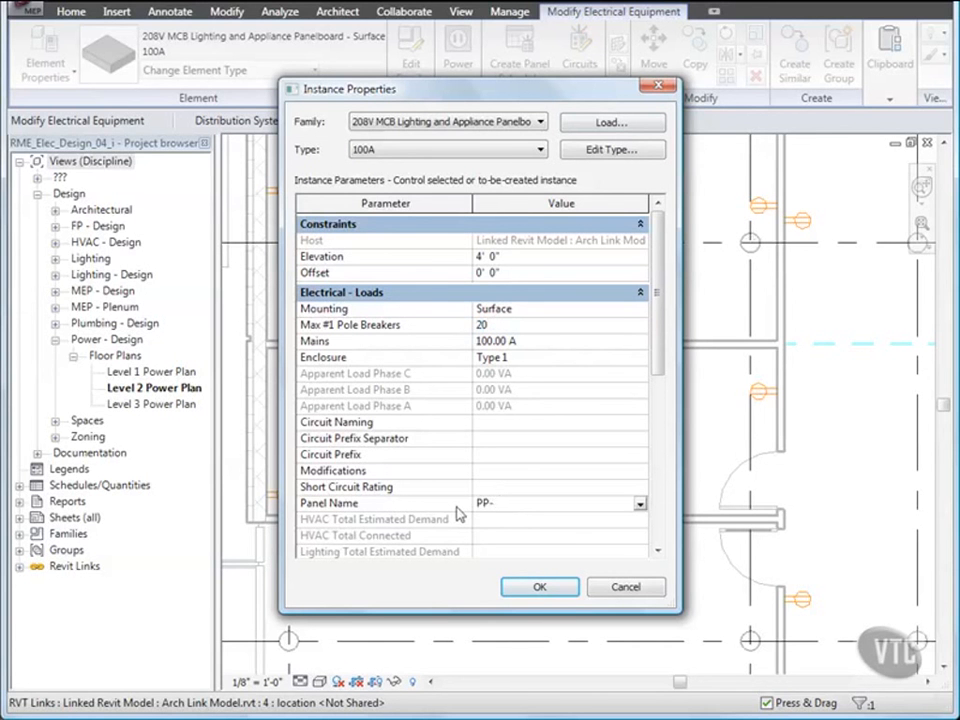
pyautogui.click(473, 504)
pyautogui.click(540, 588)
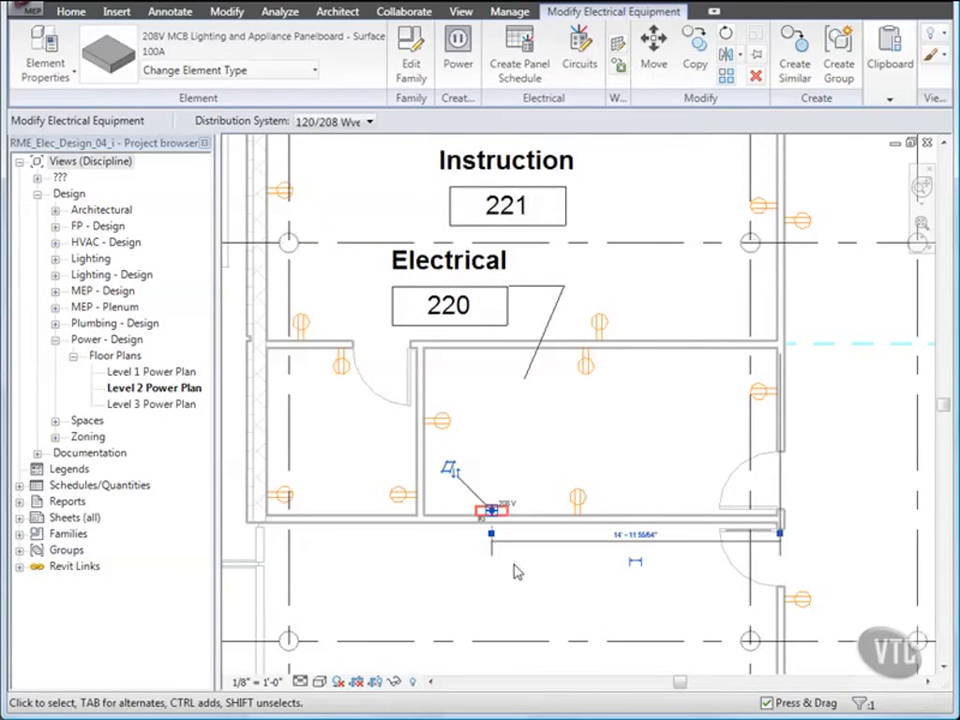
pyautogui.click(515, 571)
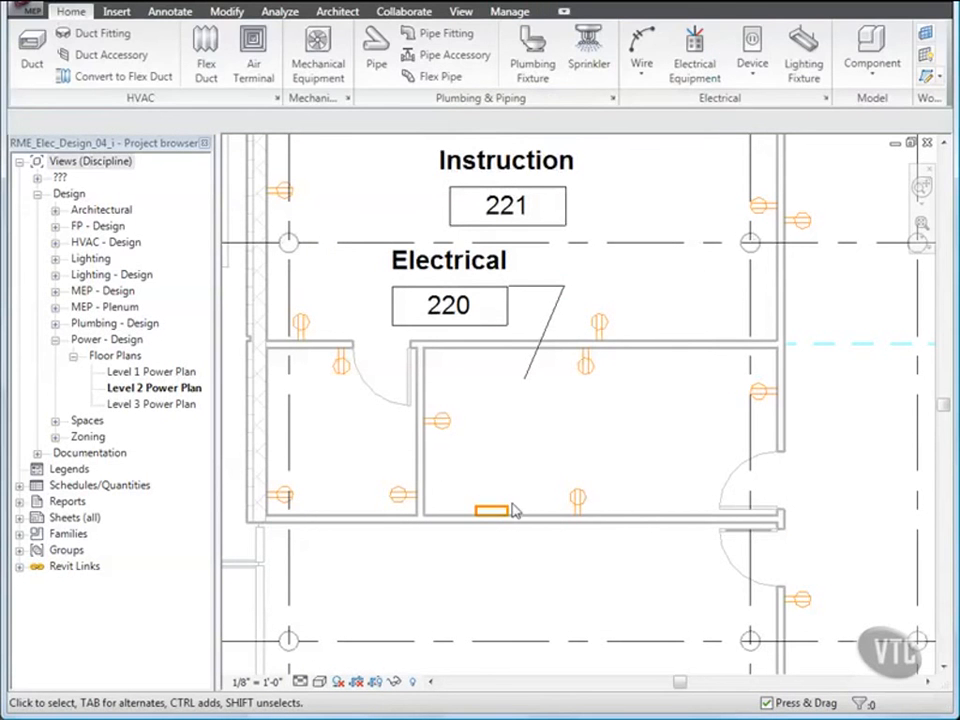
# Step: Place another panelboard on the left wall of room 220
pyautogui.click(689, 72)
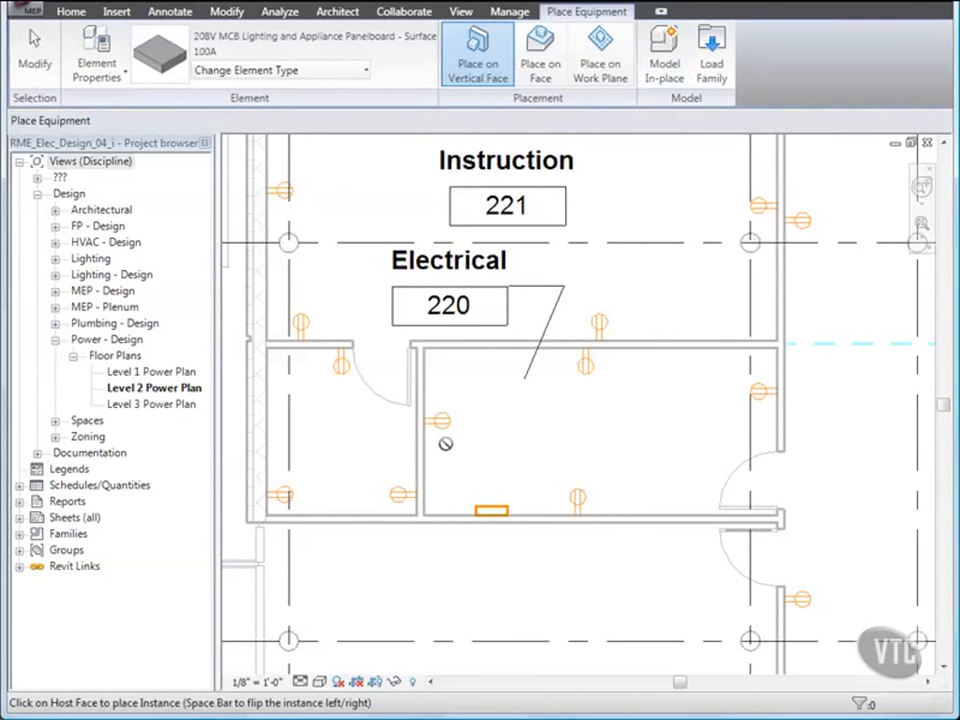
pyautogui.click(428, 455)
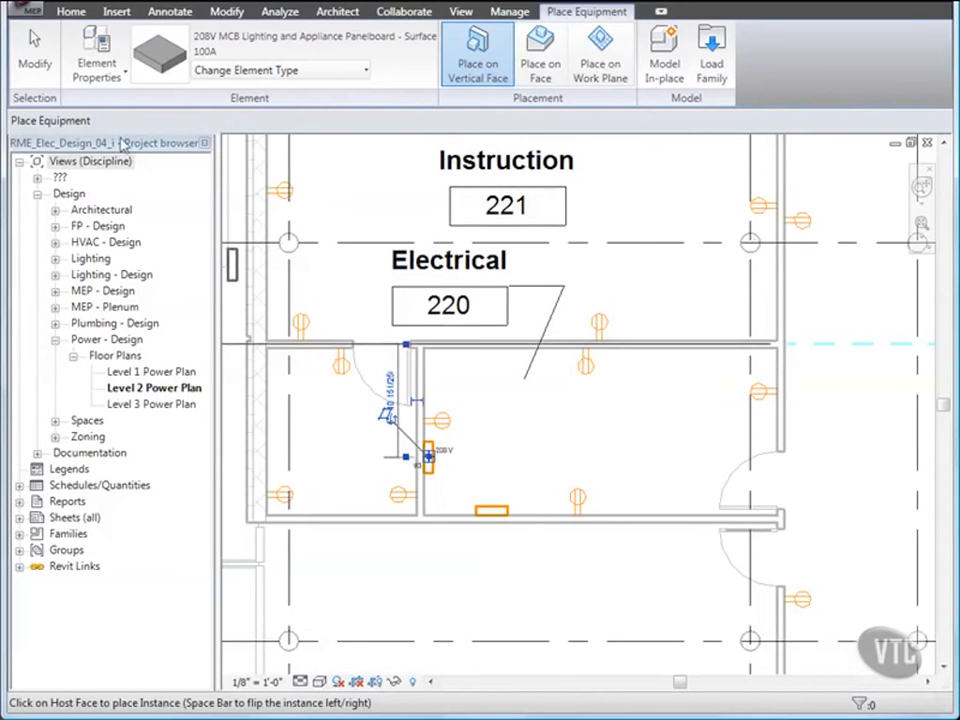
pyautogui.click(40, 58)
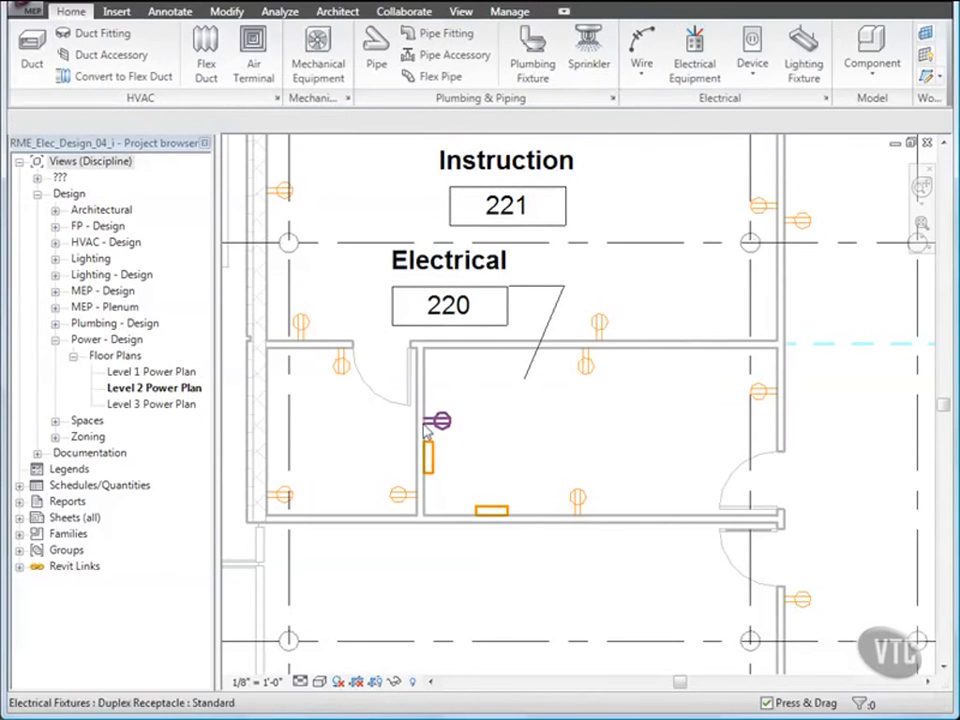
# Step: Change the new panelboard to the 480V MCB Panelboard - Surface, 100A type
pyautogui.click(430, 457)
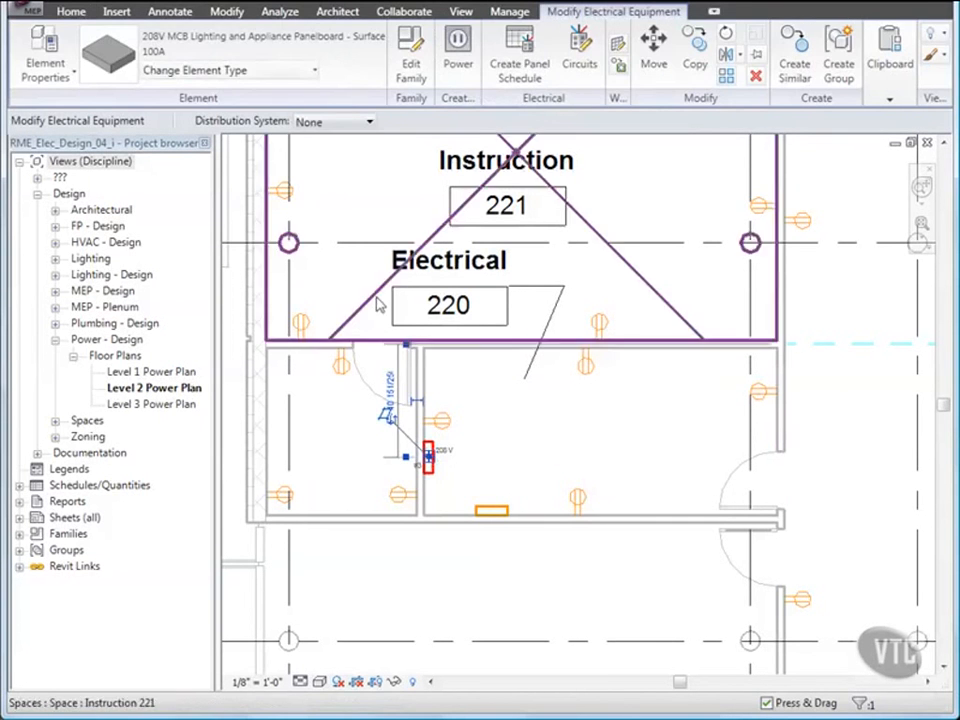
pyautogui.click(316, 77)
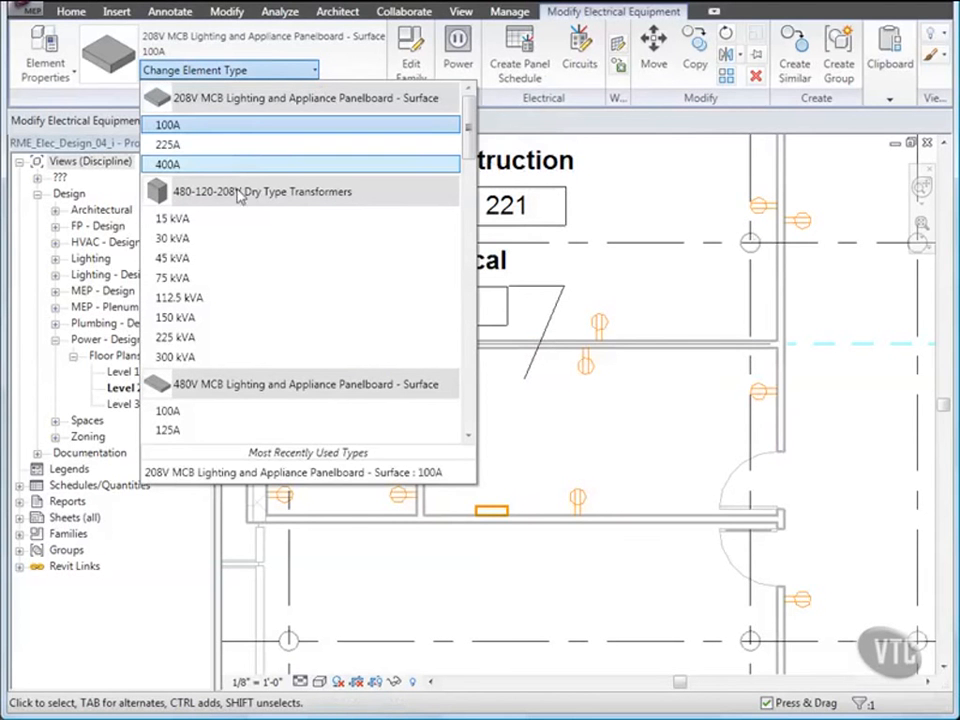
pyautogui.moveTo(245, 194)
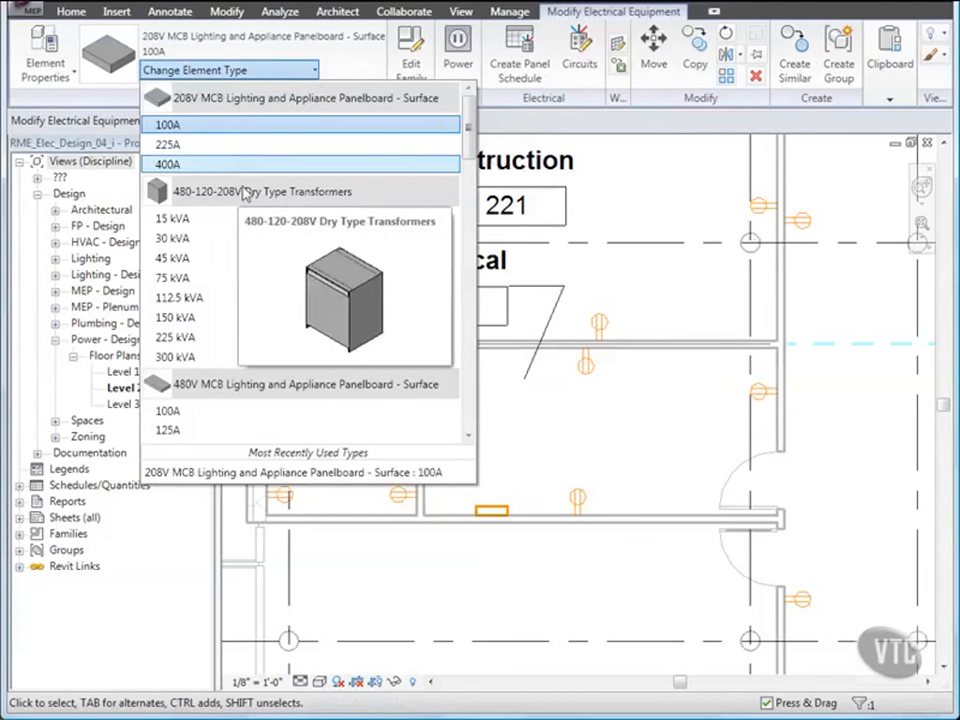
pyautogui.scroll(-3, 264, 302)
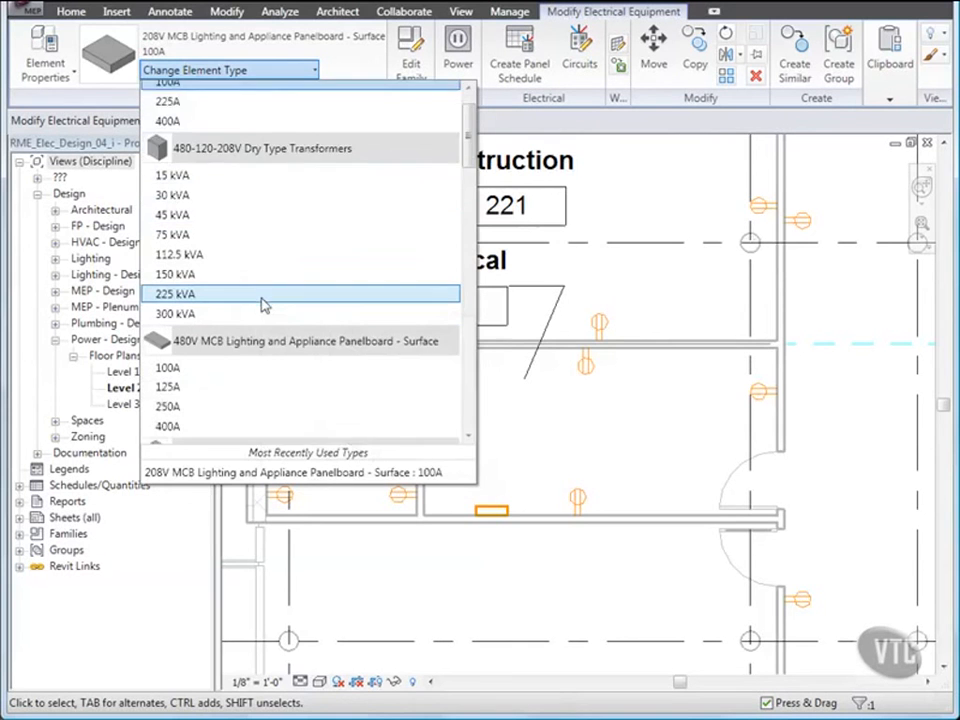
pyautogui.scroll(-4, 264, 304)
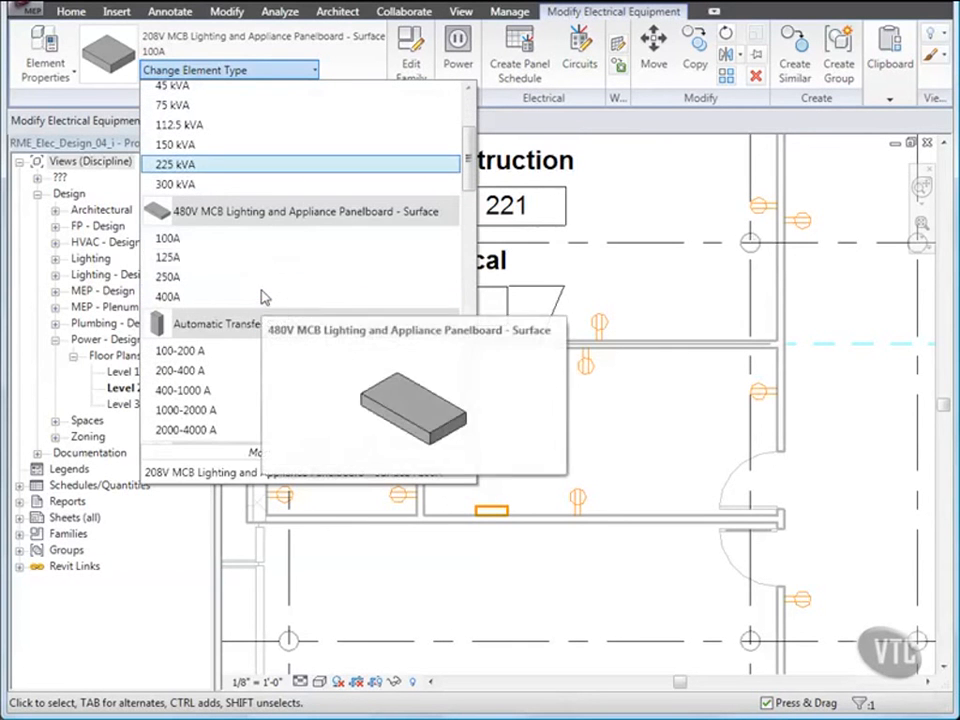
pyautogui.click(258, 240)
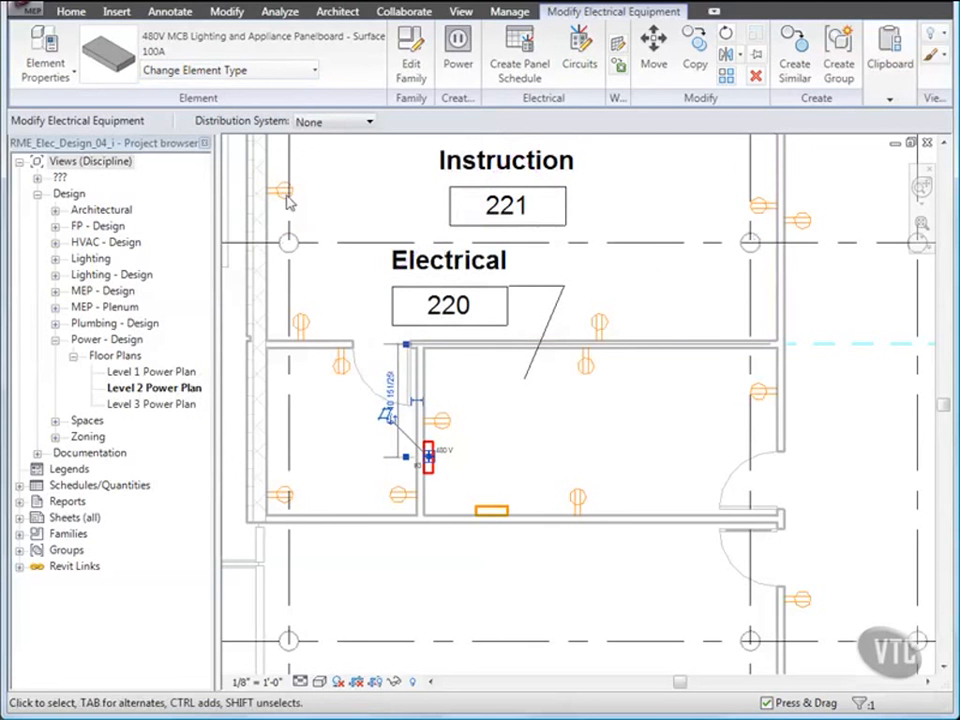
# Step: Set the 480V panel to 480/277 Wye, 20 Max #1 Pole Breakers, and name it LP-2B
pyautogui.click(369, 122)
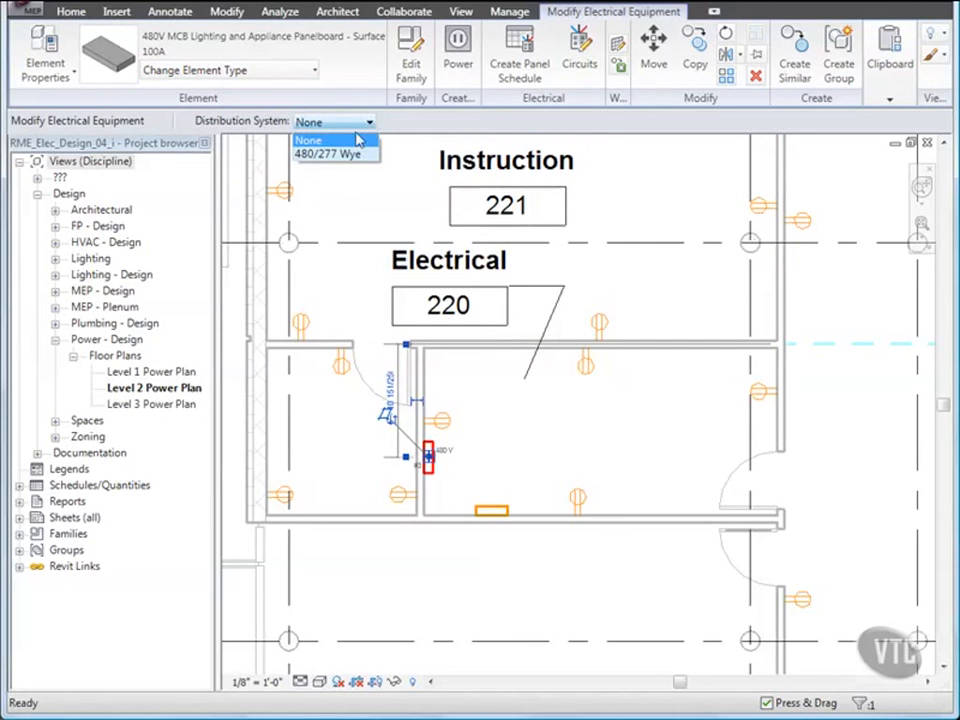
pyautogui.click(345, 156)
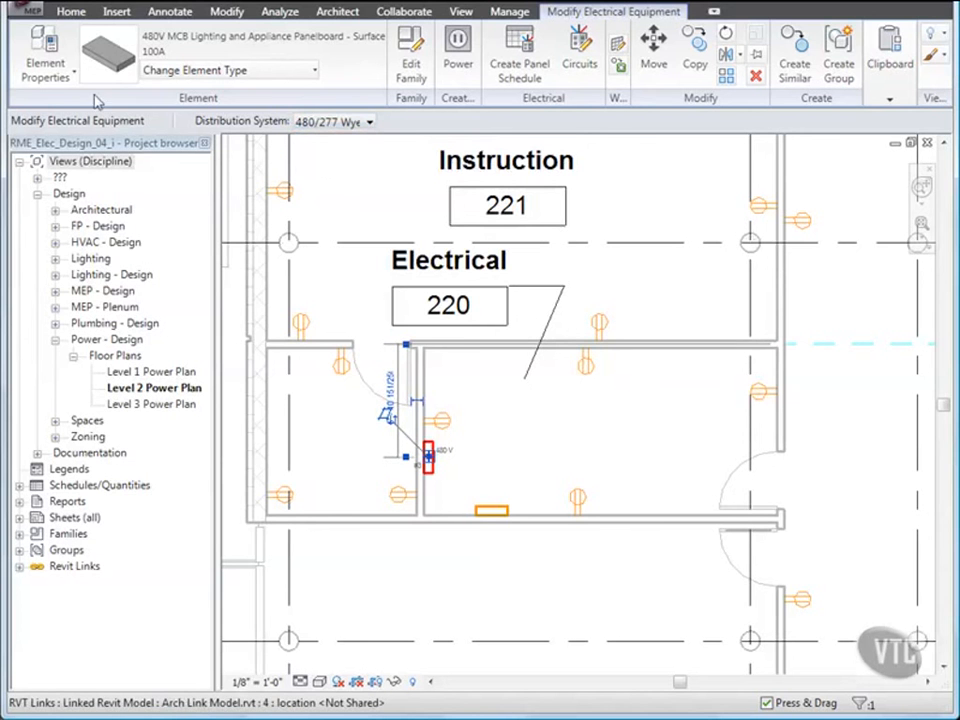
pyautogui.click(44, 45)
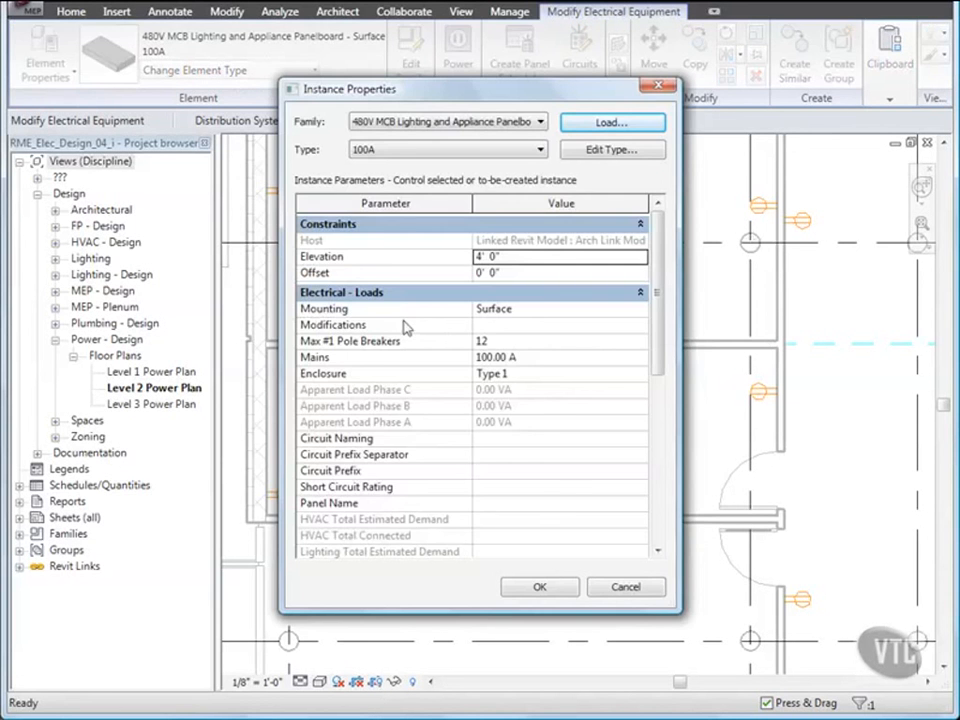
pyautogui.click(491, 343)
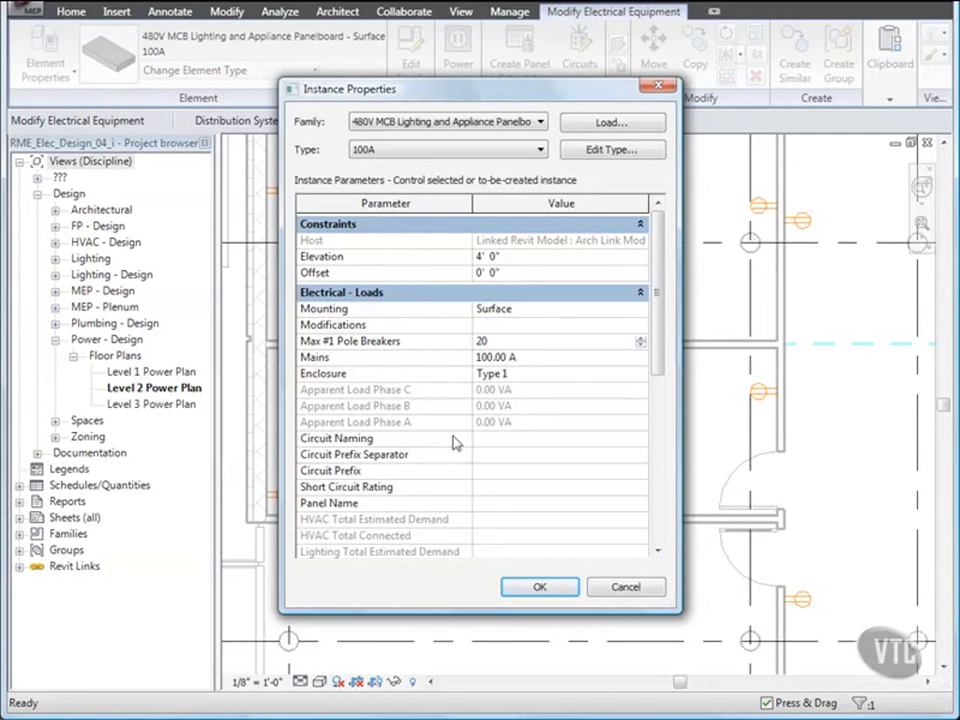
pyautogui.click(490, 505)
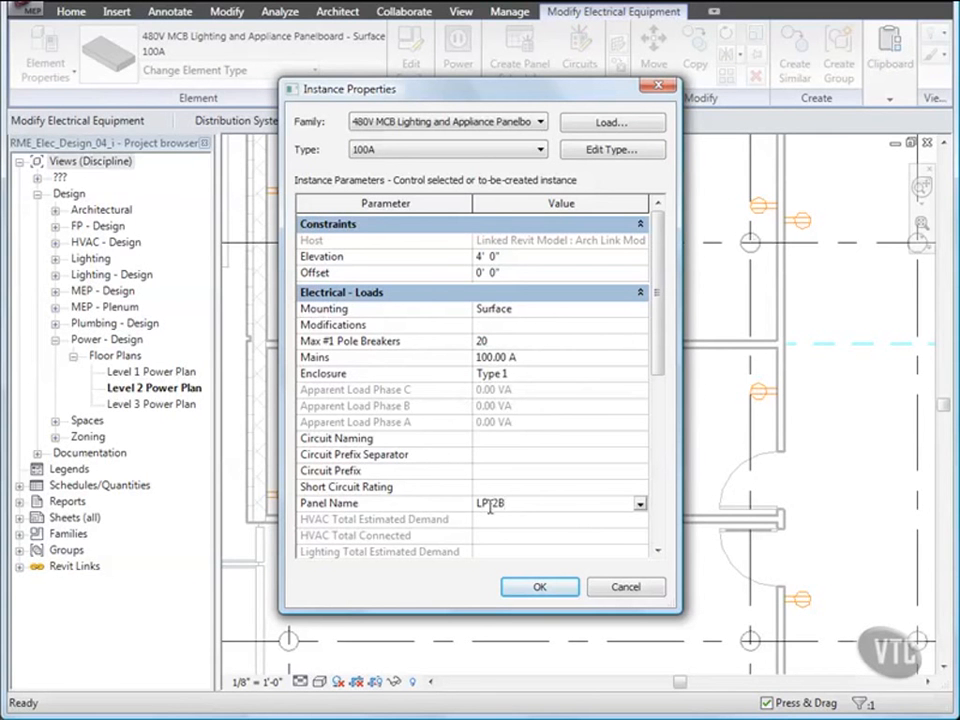
pyautogui.write('LP-2B')
pyautogui.click(543, 588)
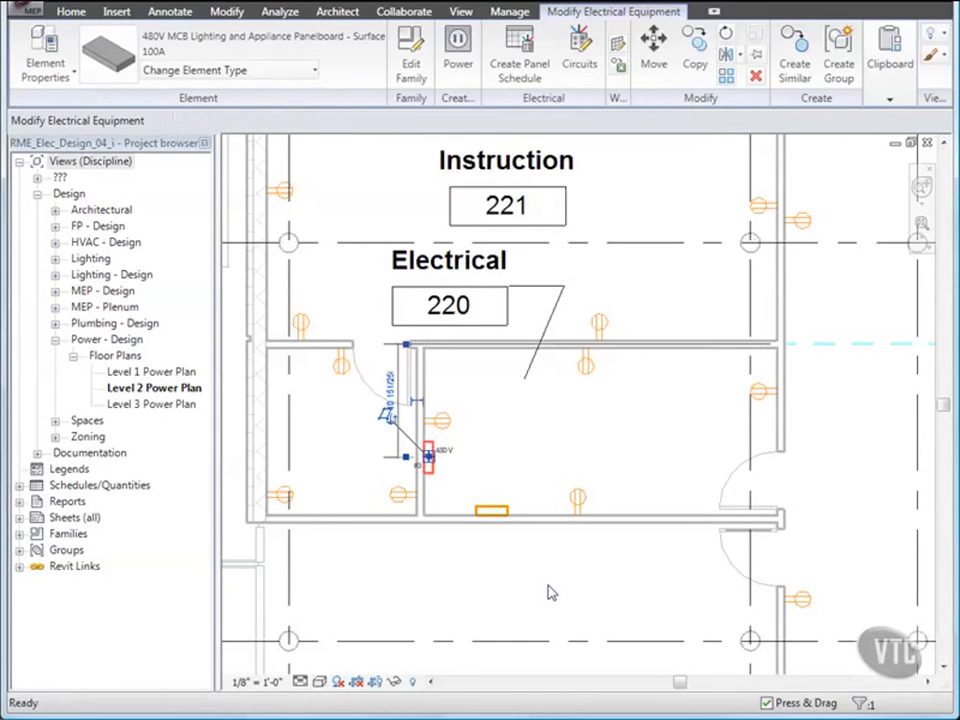
pyautogui.click(548, 592)
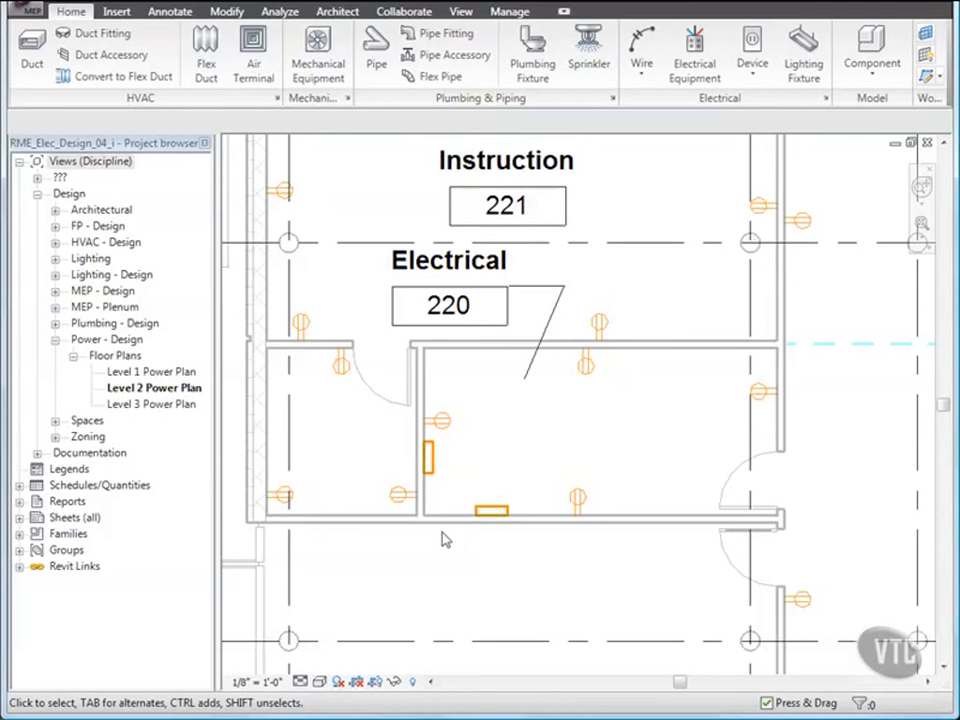
# Step: Open the Level 2 Lighting Plan from the Project Browser's Lighting floor plans
pyautogui.click(56, 261)
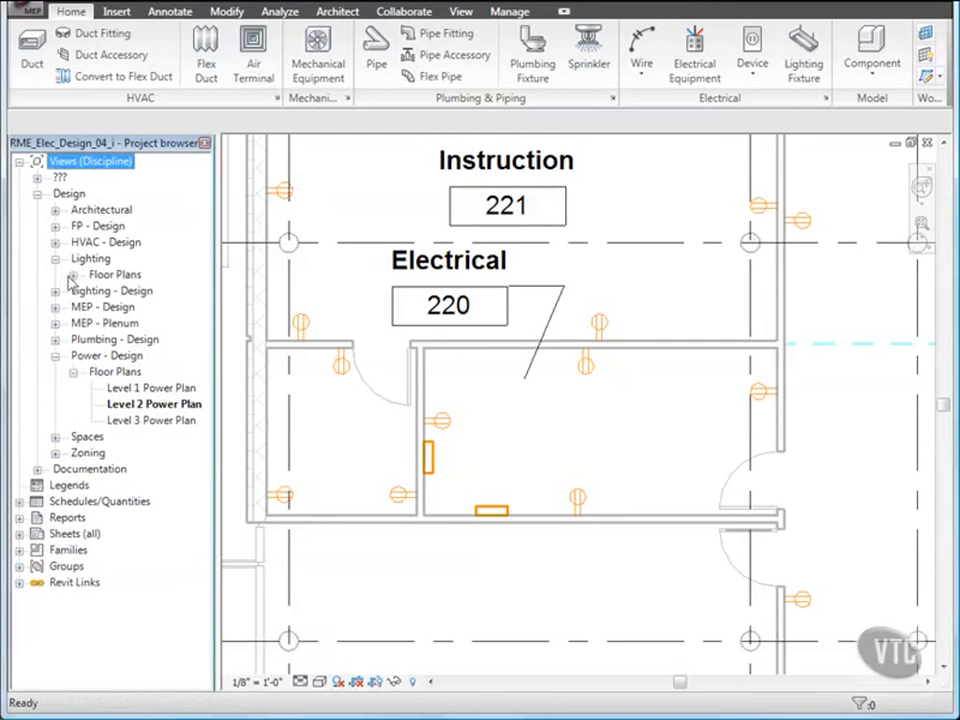
pyautogui.click(73, 276)
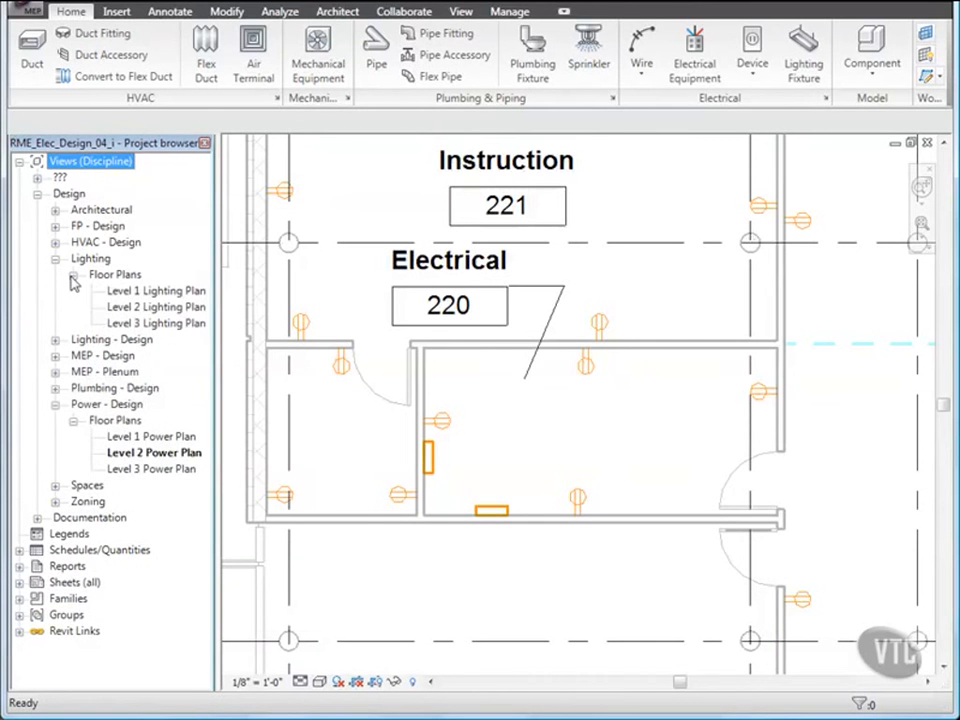
pyautogui.click(139, 314)
pyautogui.doubleClick(139, 312)
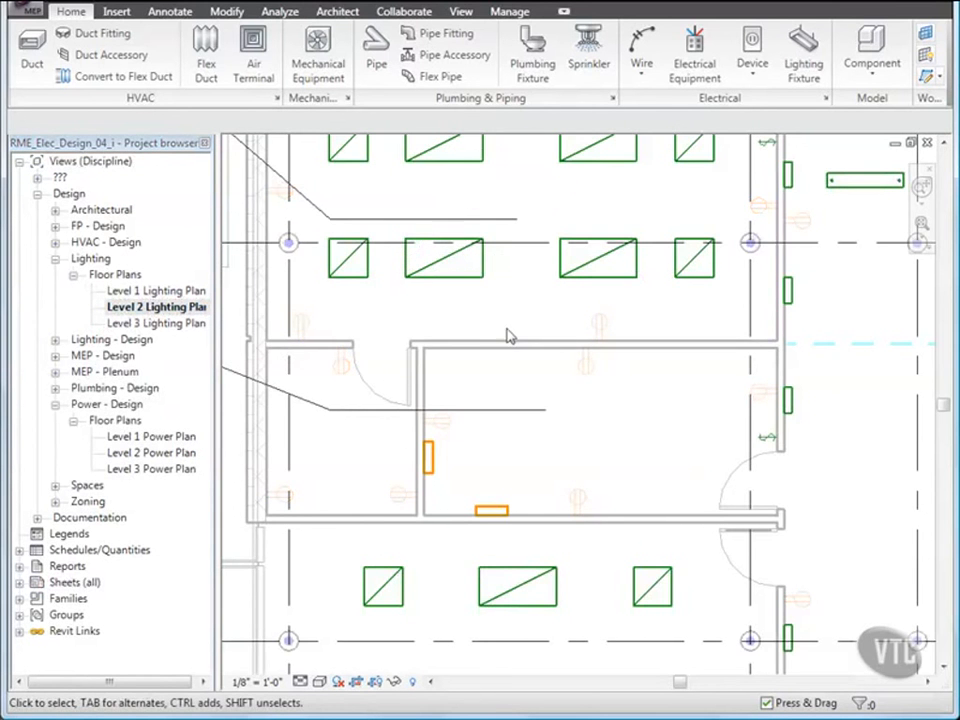
# Step: Window-select all elements in the middle room
pyautogui.scroll(-4, 510, 336)
pyautogui.scroll(3, 506, 319)
pyautogui.moveTo(506, 319); pyautogui.dragTo(613, 446, button='middle')
pyautogui.scroll(1, 566, 400)
pyautogui.scroll(1, 613, 446)
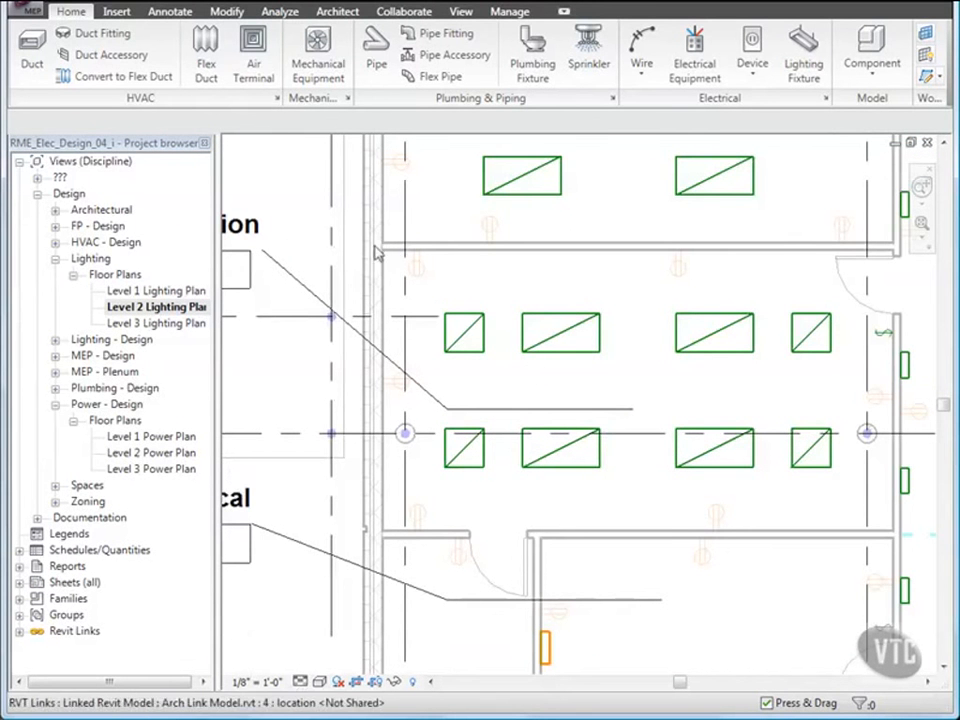
pyautogui.moveTo(381, 272); pyautogui.dragTo(903, 538)
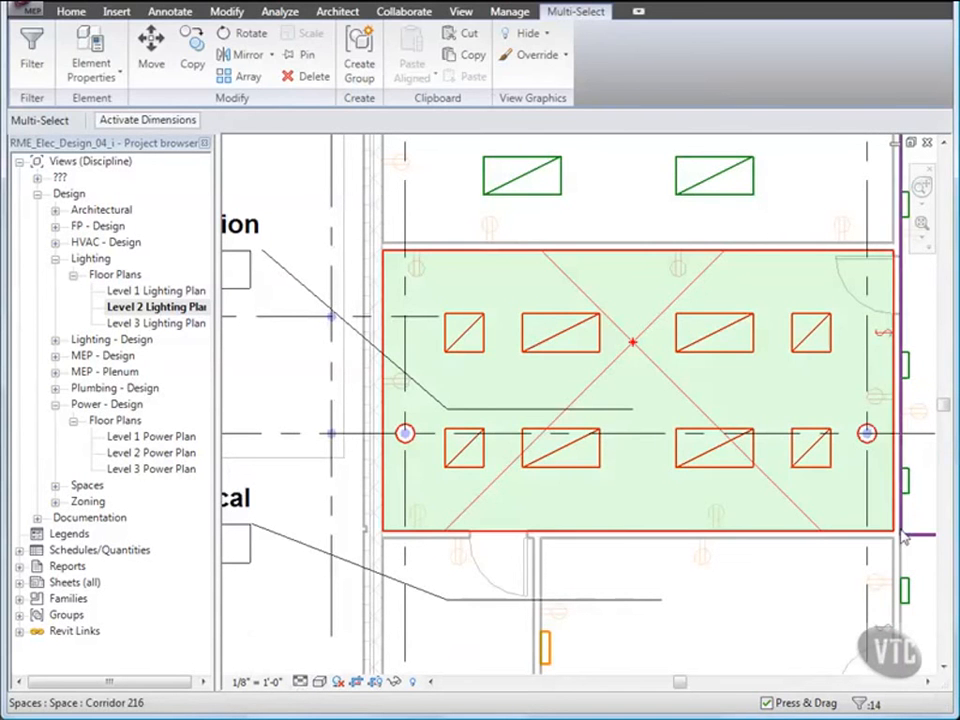
# Step: Filter the selection to only Lighting Devices and Lighting Fixtures
pyautogui.click(32, 55)
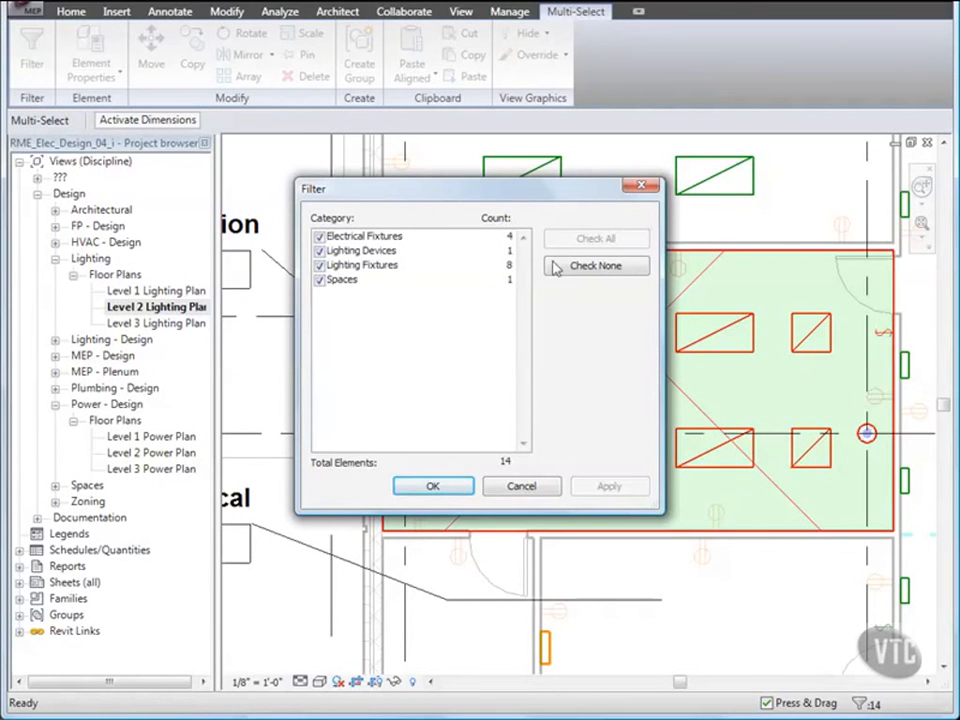
pyautogui.click(590, 268)
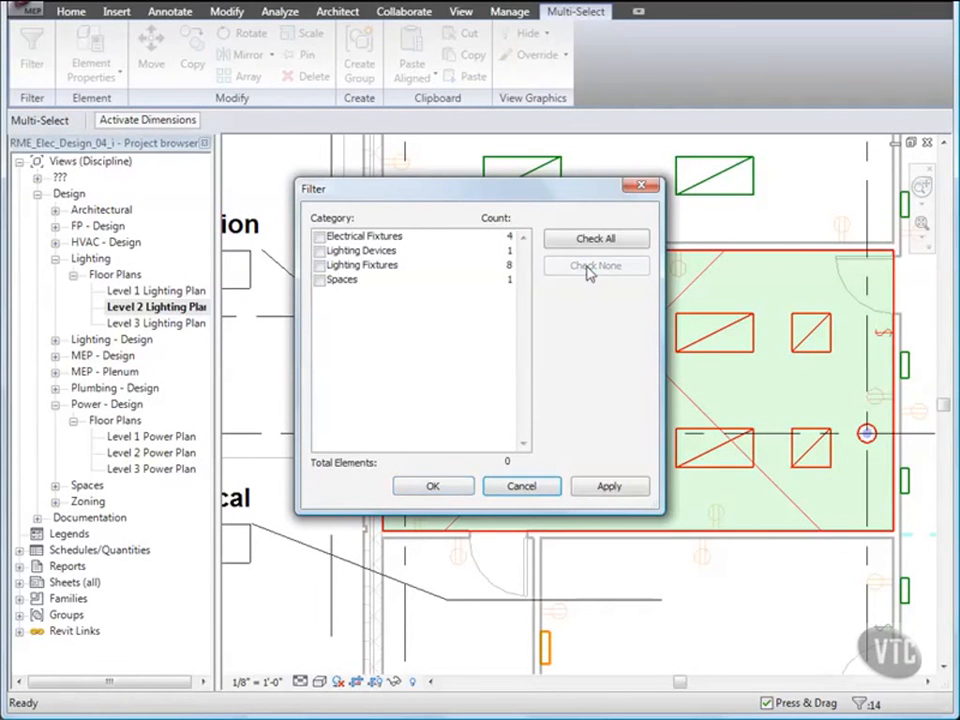
pyautogui.click(320, 253)
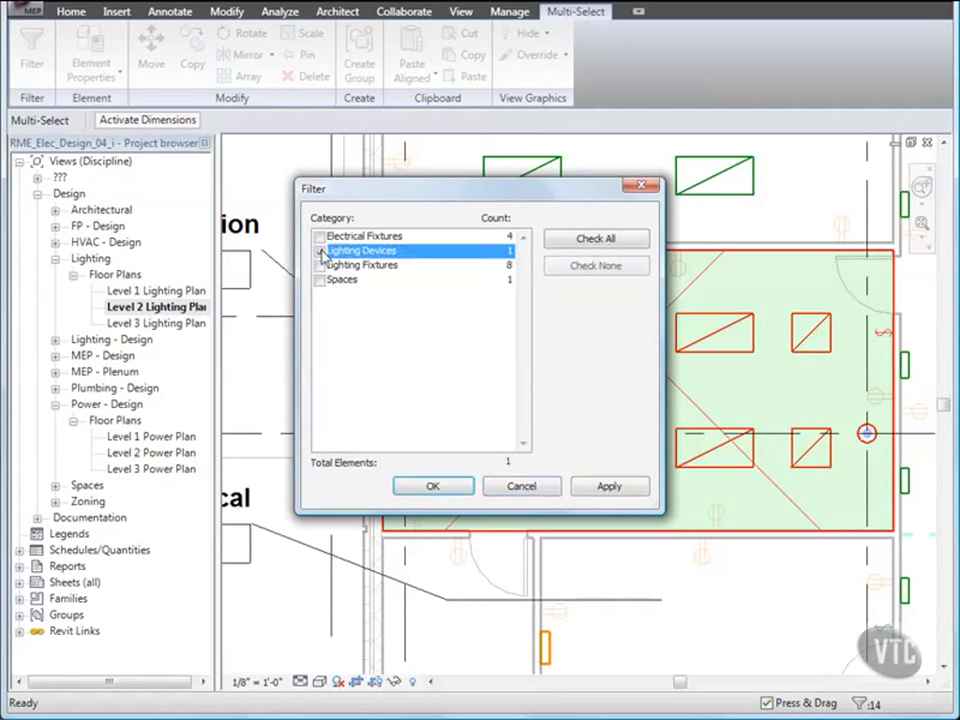
pyautogui.click(320, 266)
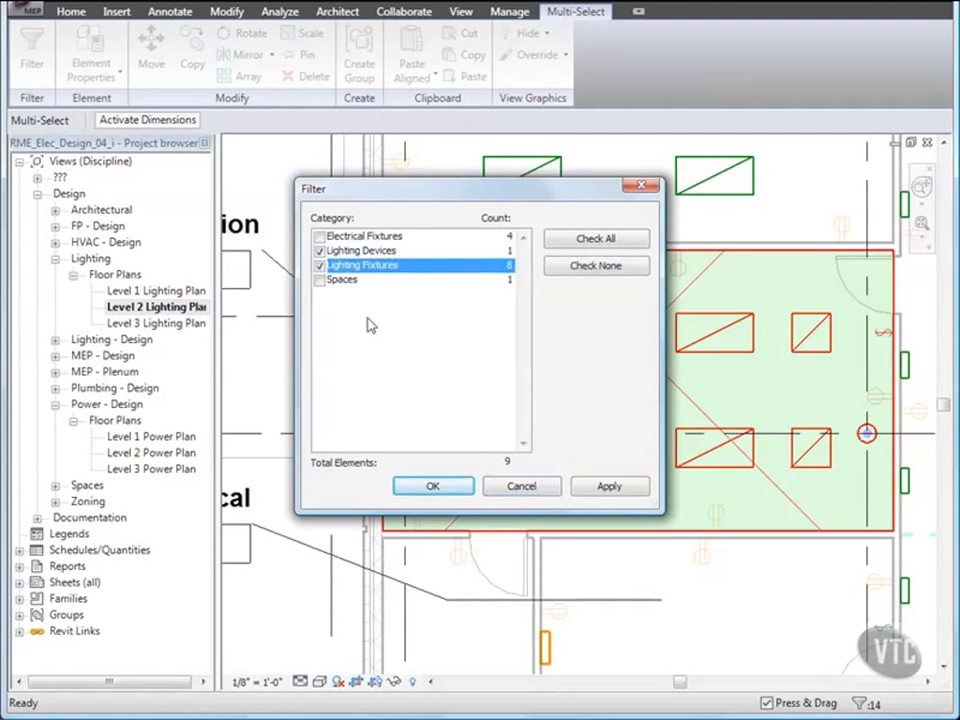
pyautogui.click(433, 486)
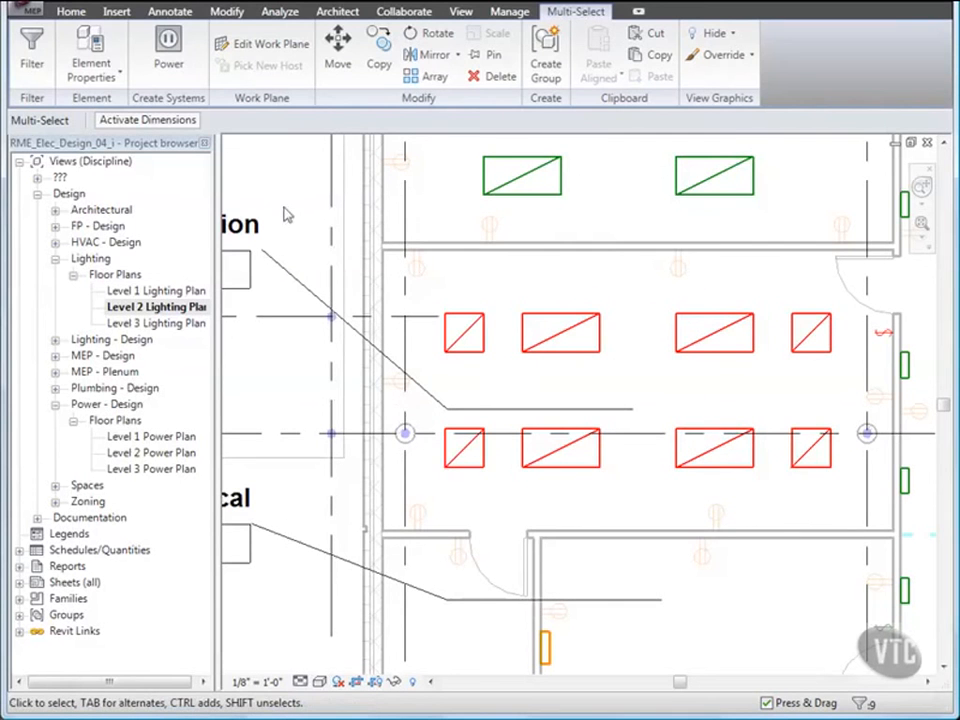
# Step: Circuit the selected fixtures to panel LP-2B and convert the circuit to arc wires
pyautogui.click(170, 66)
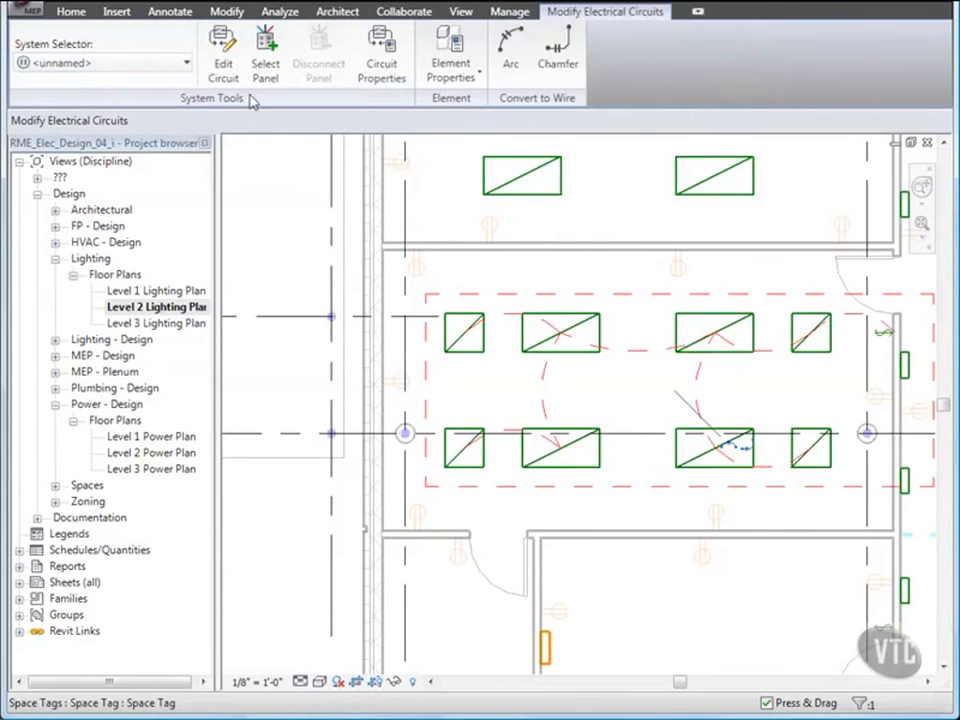
pyautogui.click(261, 63)
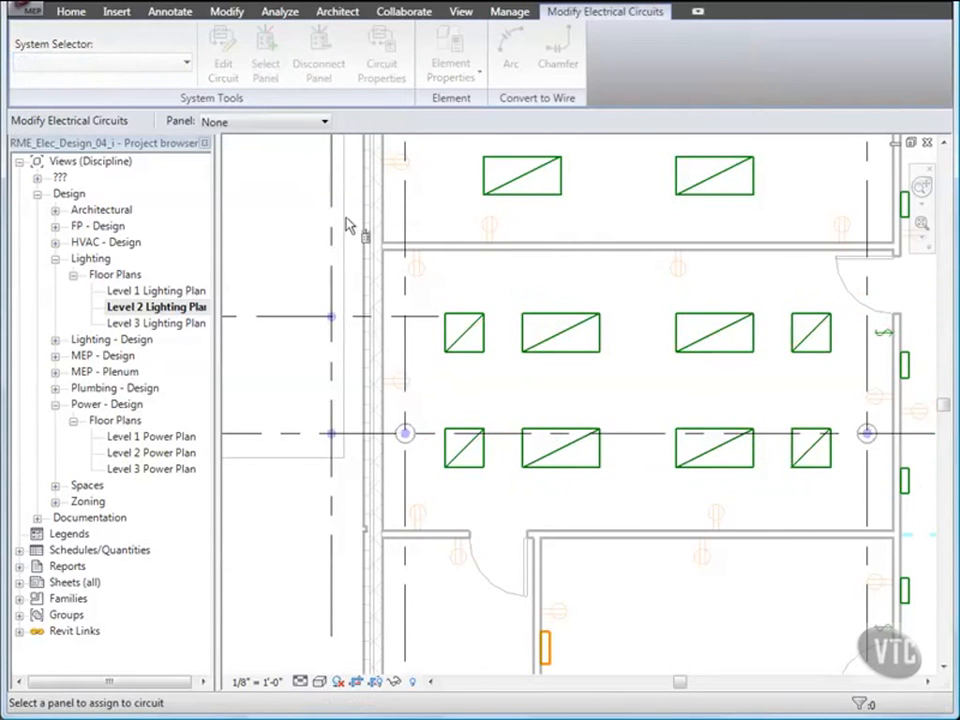
pyautogui.moveTo(510, 356); pyautogui.dragTo(499, 288, button='middle')
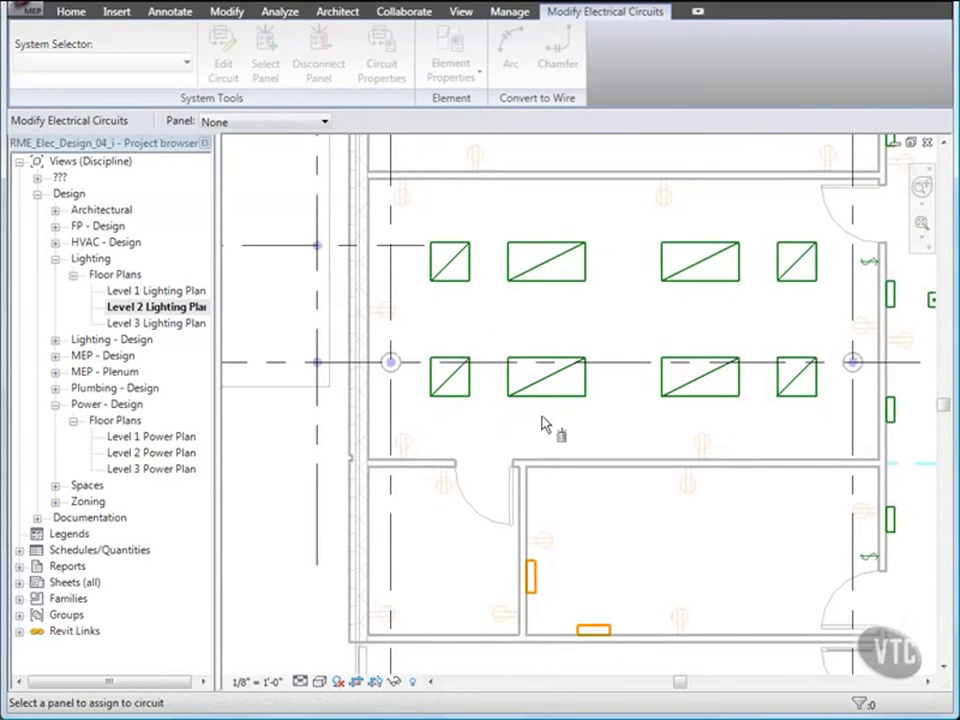
pyautogui.click(533, 577)
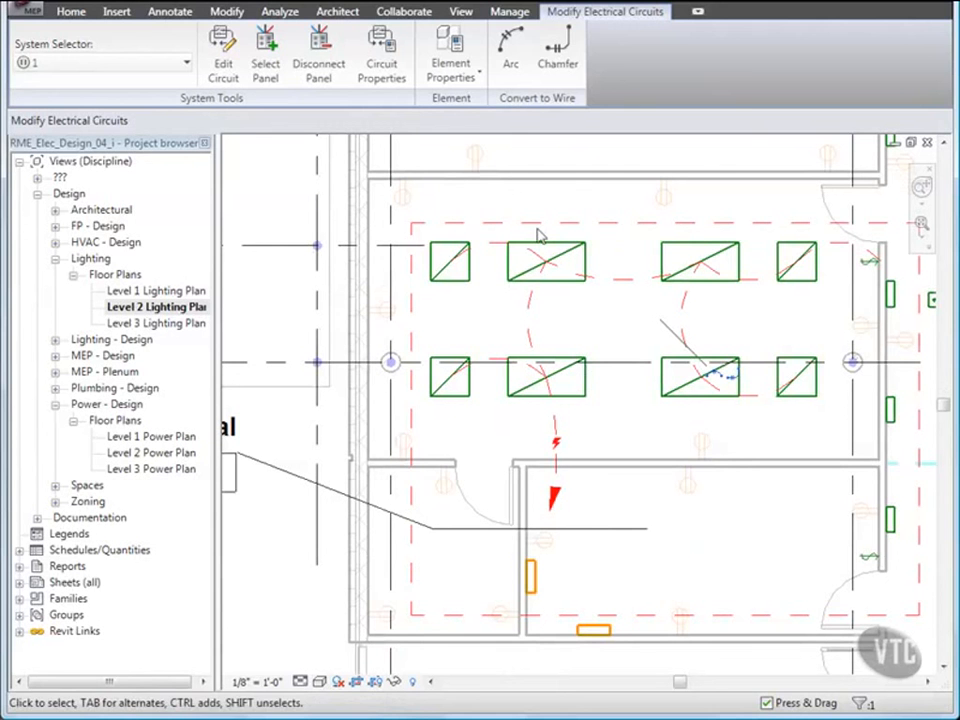
pyautogui.click(508, 64)
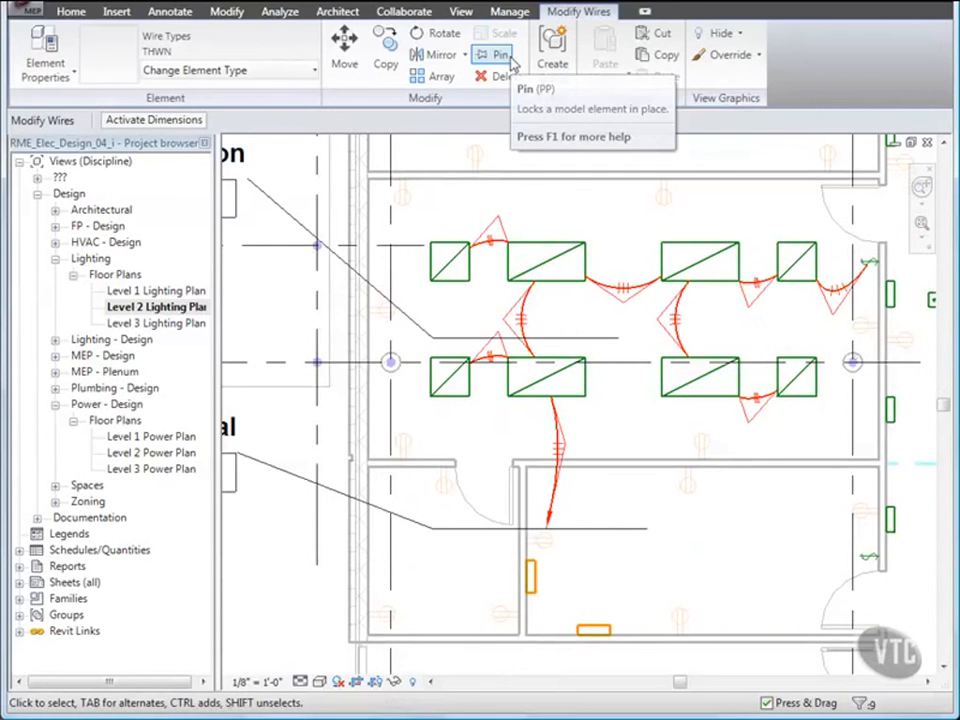
pyautogui.click(538, 210)
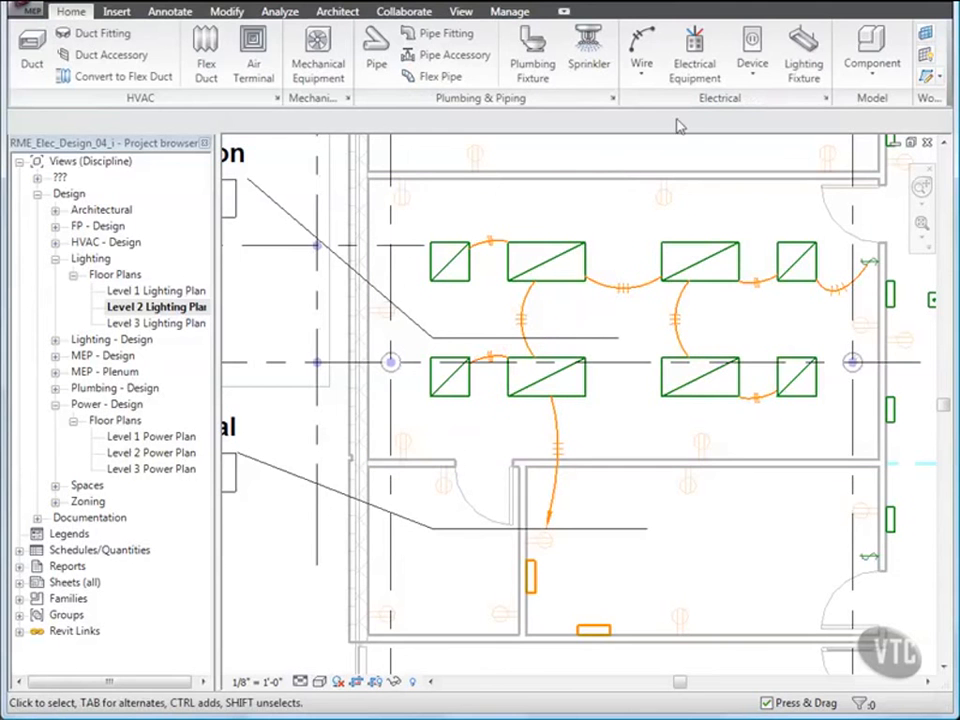
# Step: Place a Lighting Switches: Three Way switch on the middle room's upper wall
pyautogui.click(754, 80)
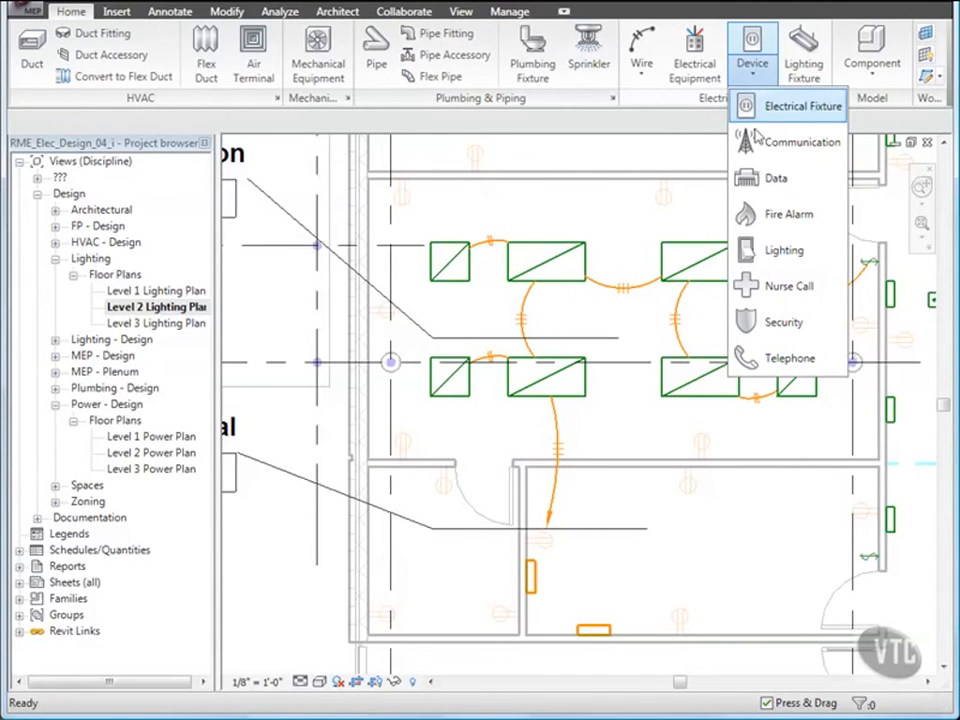
pyautogui.click(784, 252)
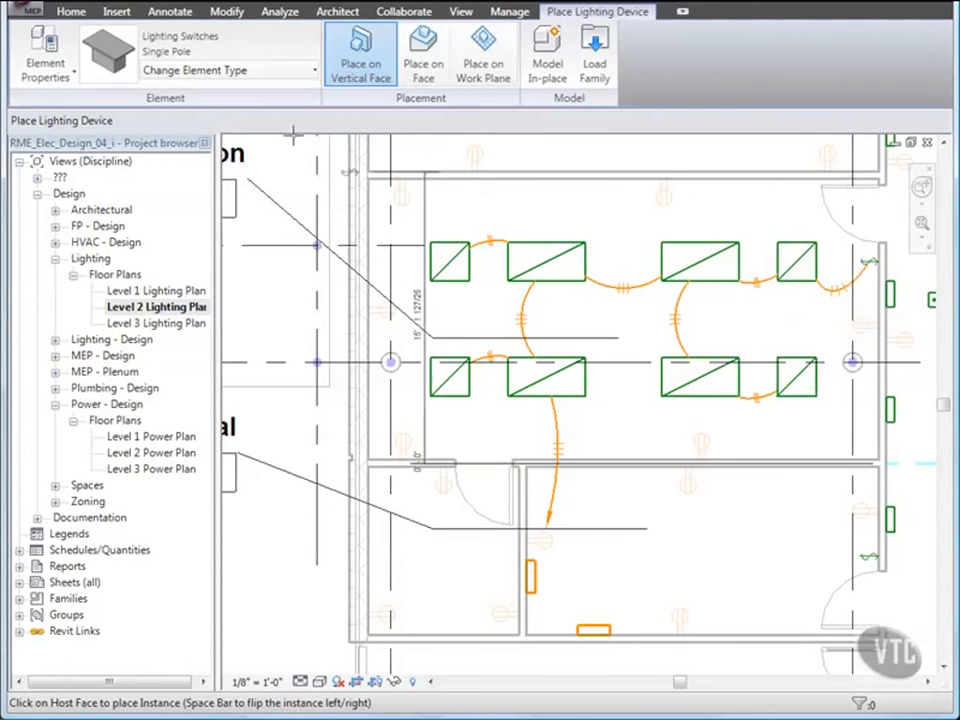
pyautogui.click(283, 72)
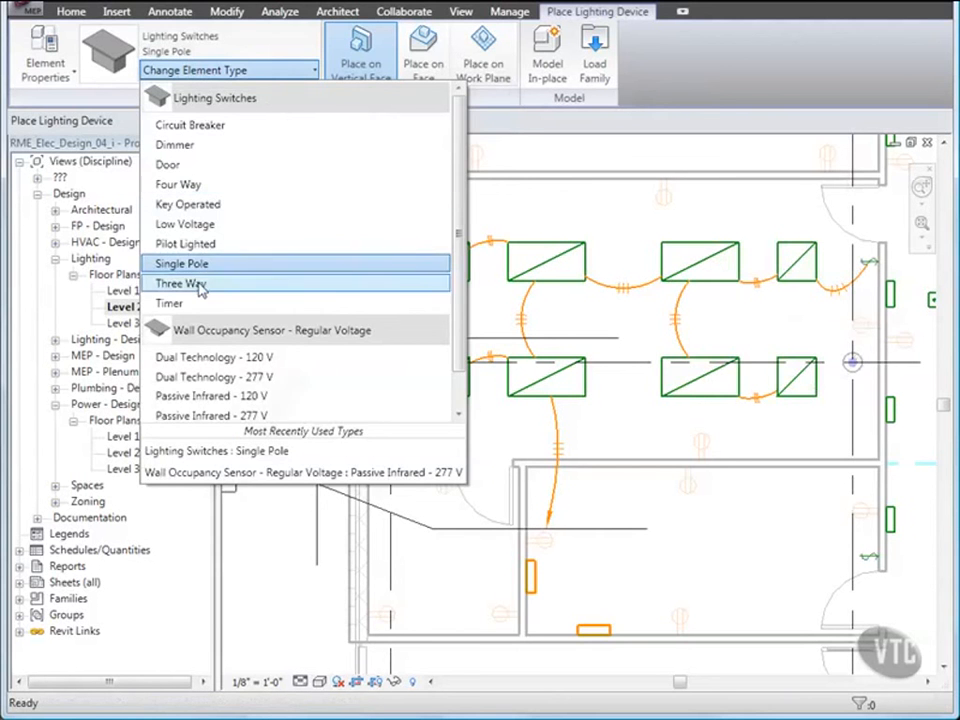
pyautogui.click(192, 283)
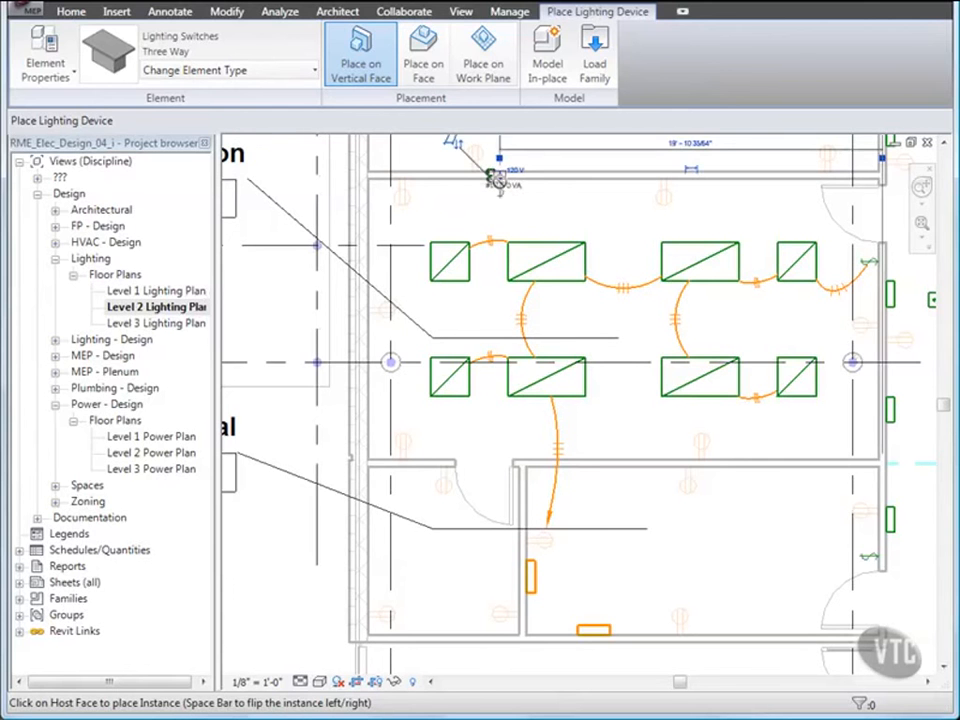
pyautogui.click(497, 180)
pyautogui.press('Escape')
pyautogui.press('Escape')
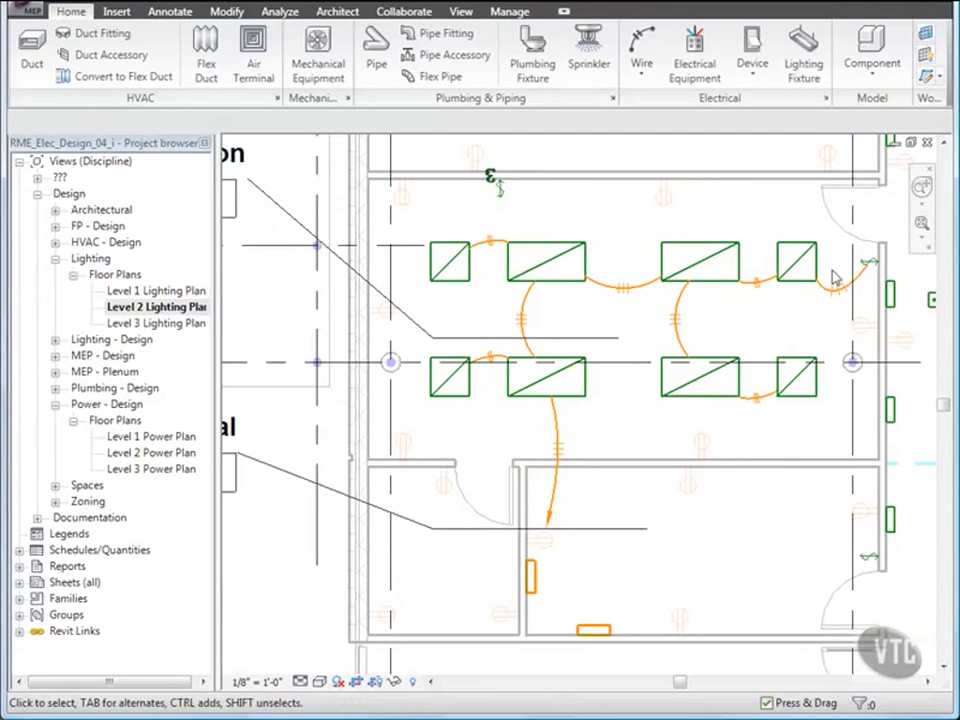
# Step: Change the switch on the right wall to the Three Way type
pyautogui.click(866, 268)
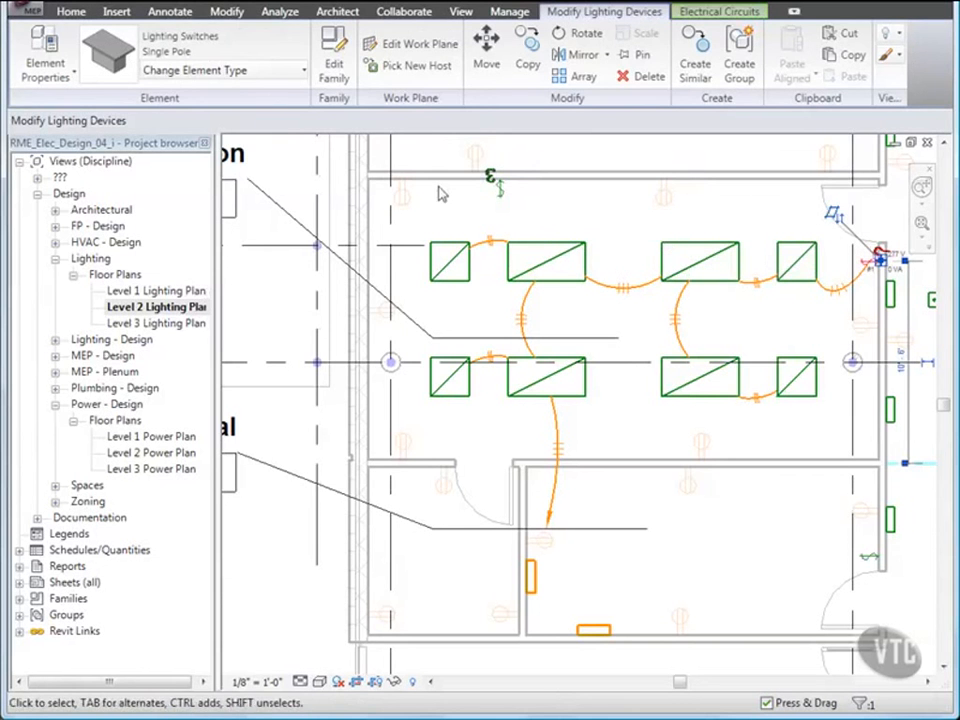
pyautogui.click(294, 71)
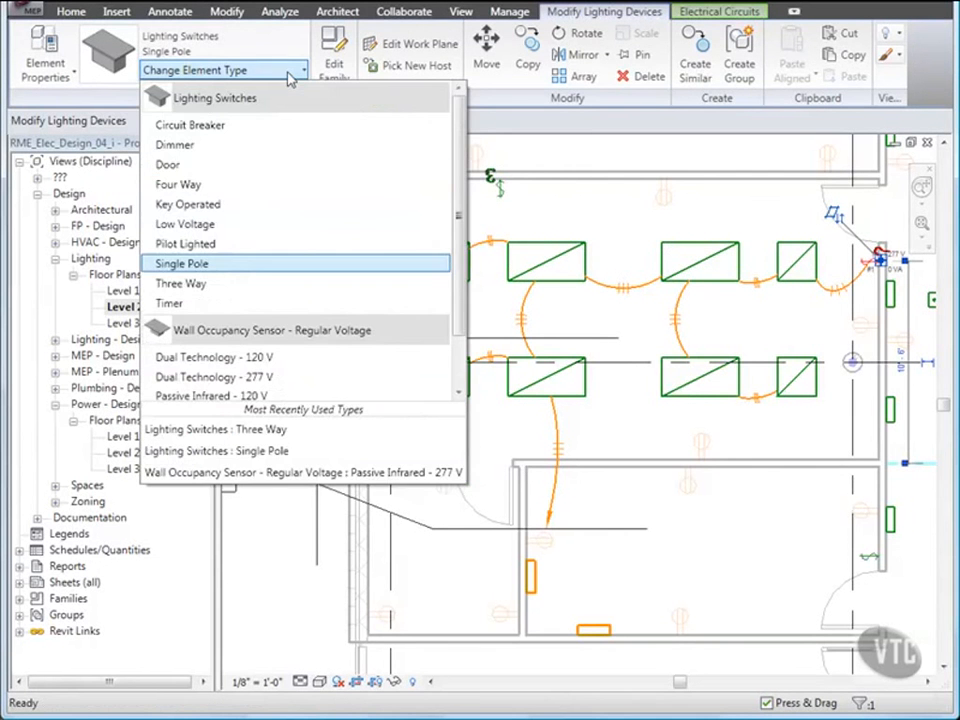
pyautogui.click(188, 285)
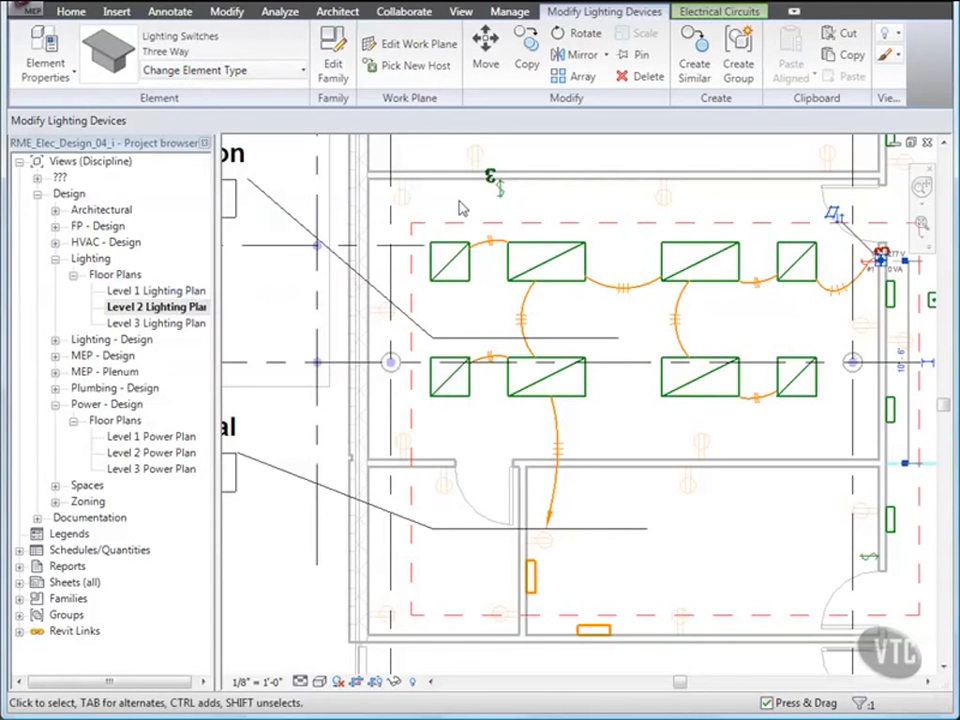
# Step: Add the upper-wall three-way switch to the fixtures' circuit and draw its arc wire
pyautogui.click(495, 188)
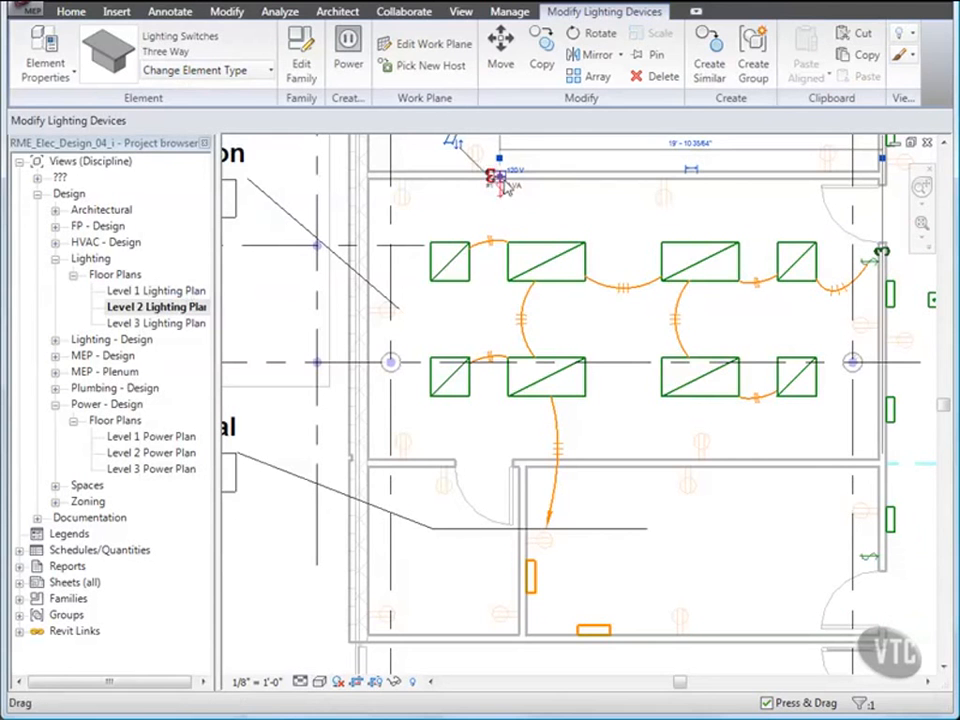
pyautogui.rightClick(503, 181)
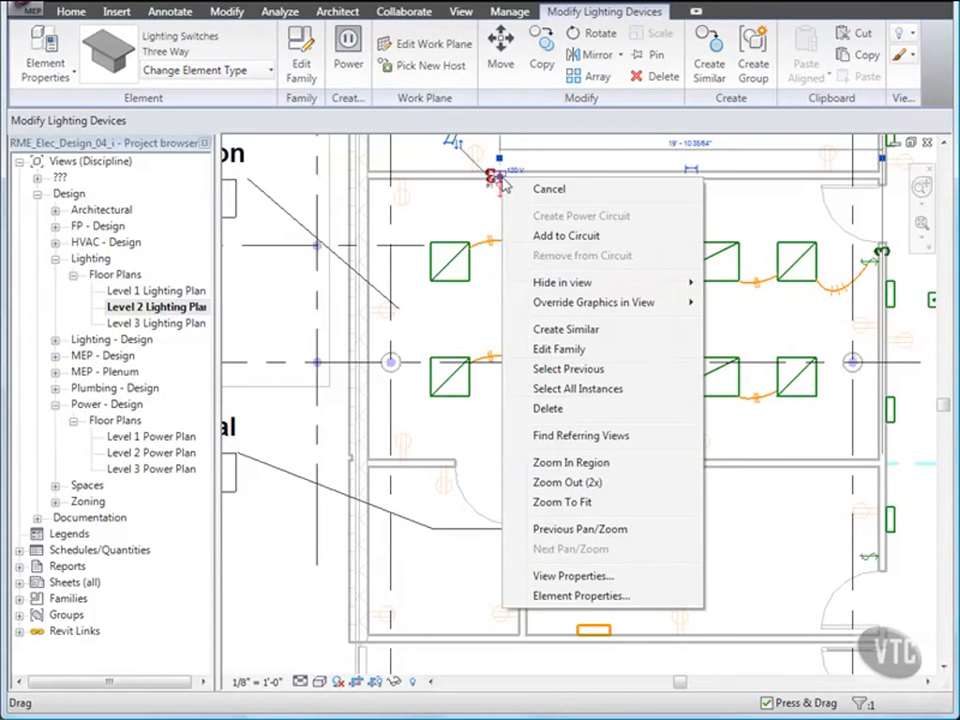
pyautogui.click(560, 236)
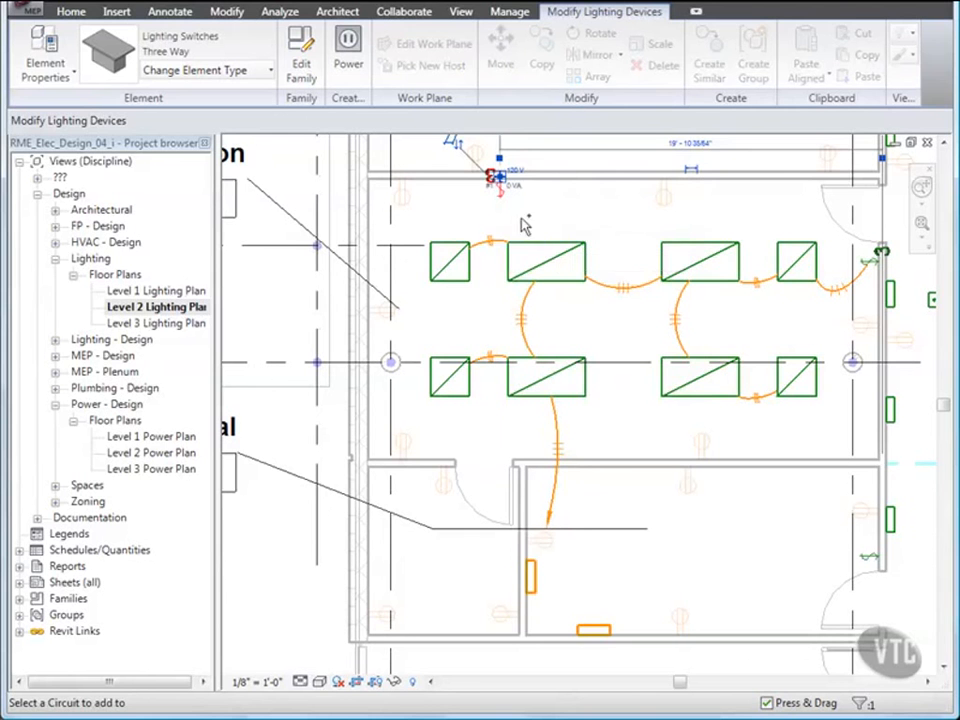
pyautogui.click(445, 250)
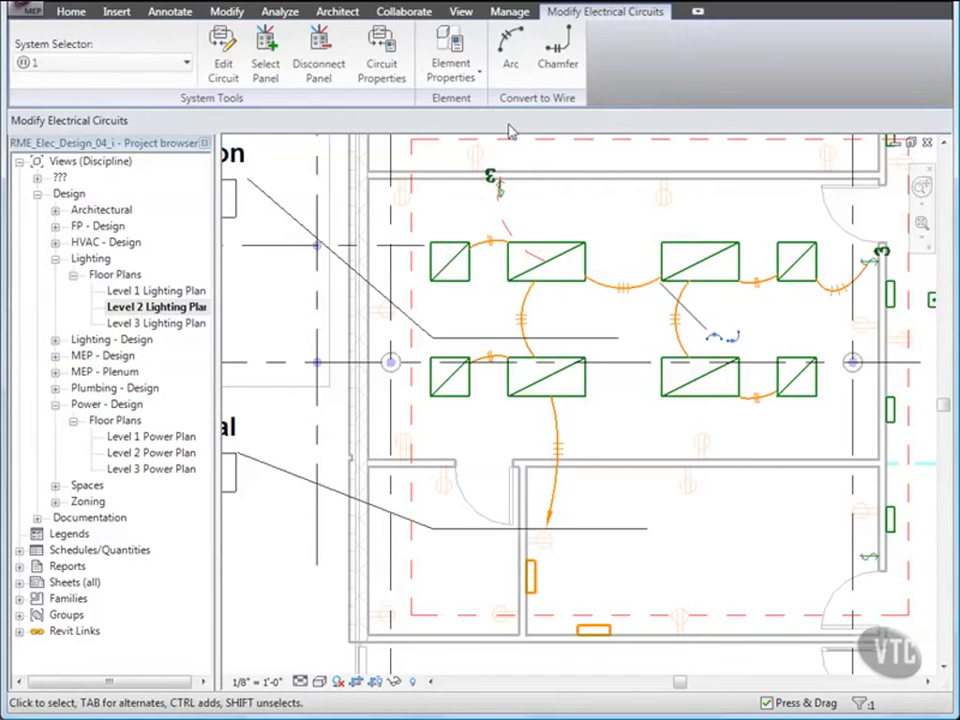
pyautogui.click(517, 60)
pyautogui.click(500, 205)
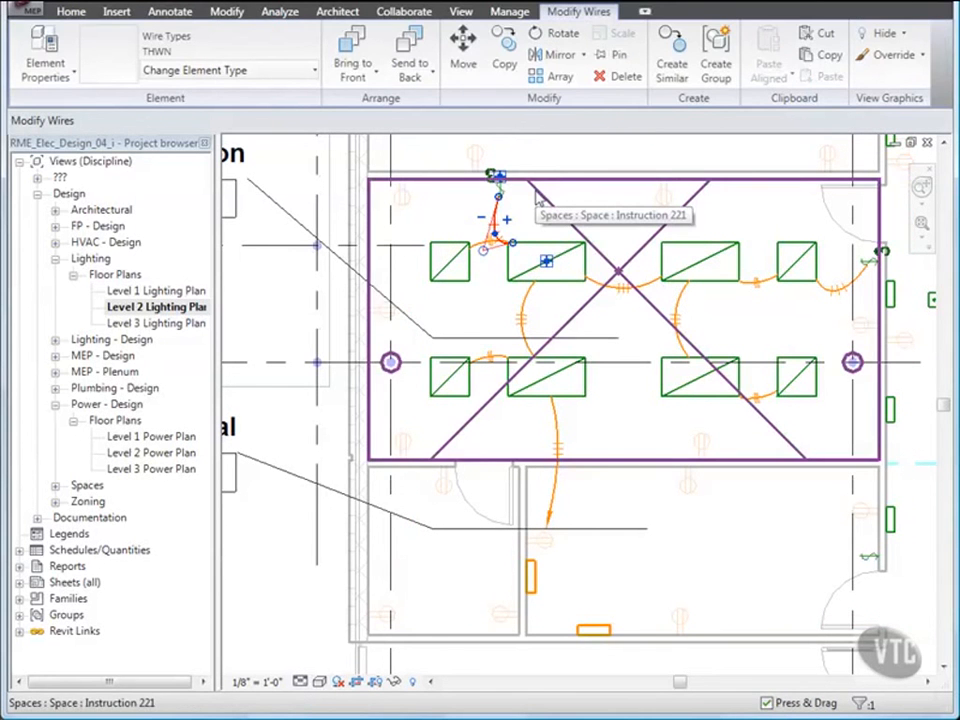
pyautogui.press('Escape')
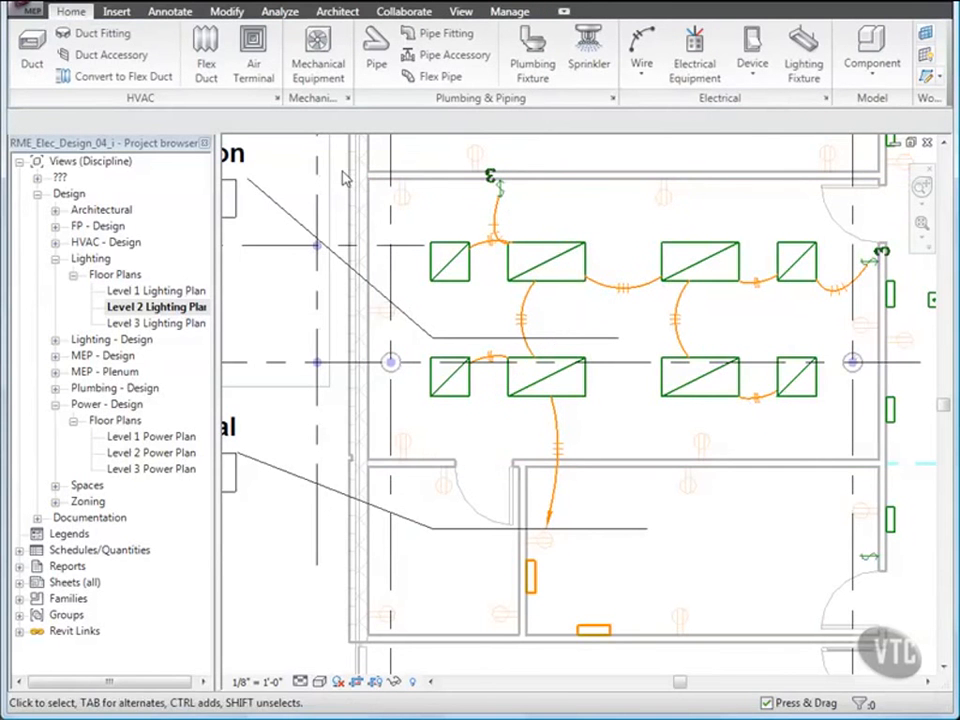
# Step: Select the classroom's 9 wires by window-selecting and filtering to Wires only
pyautogui.moveTo(340, 178); pyautogui.dragTo(890, 467)
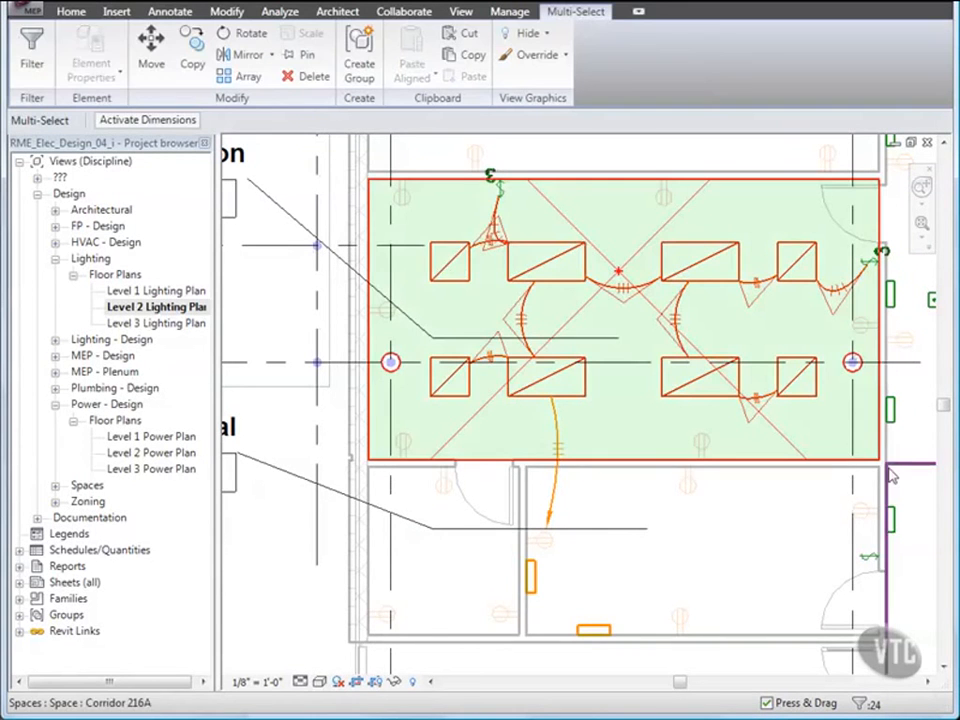
pyautogui.click(32, 55)
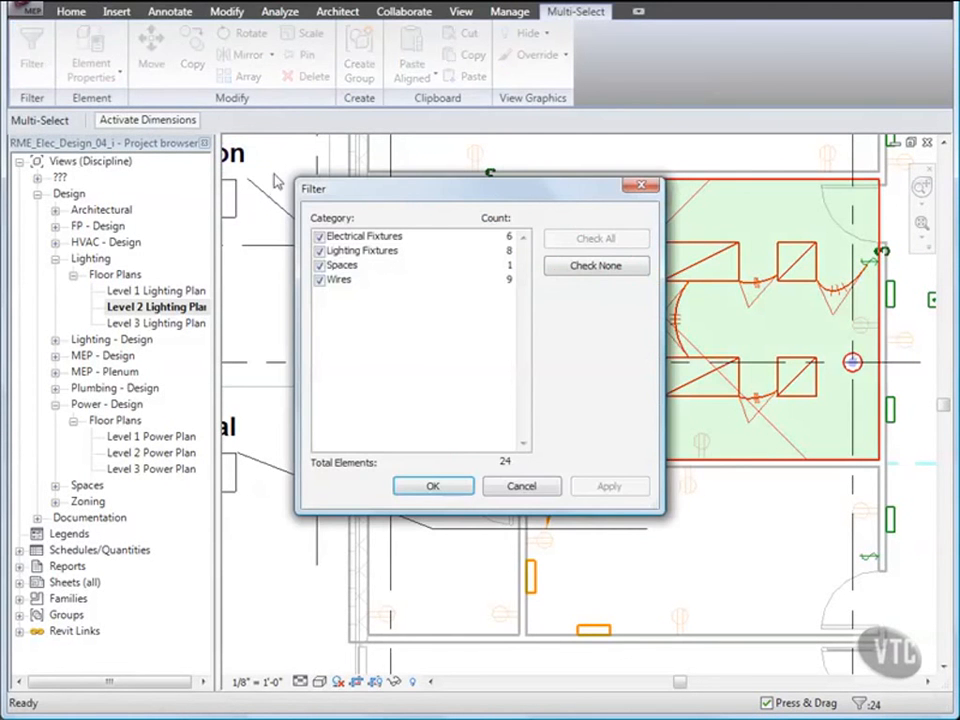
pyautogui.click(586, 274)
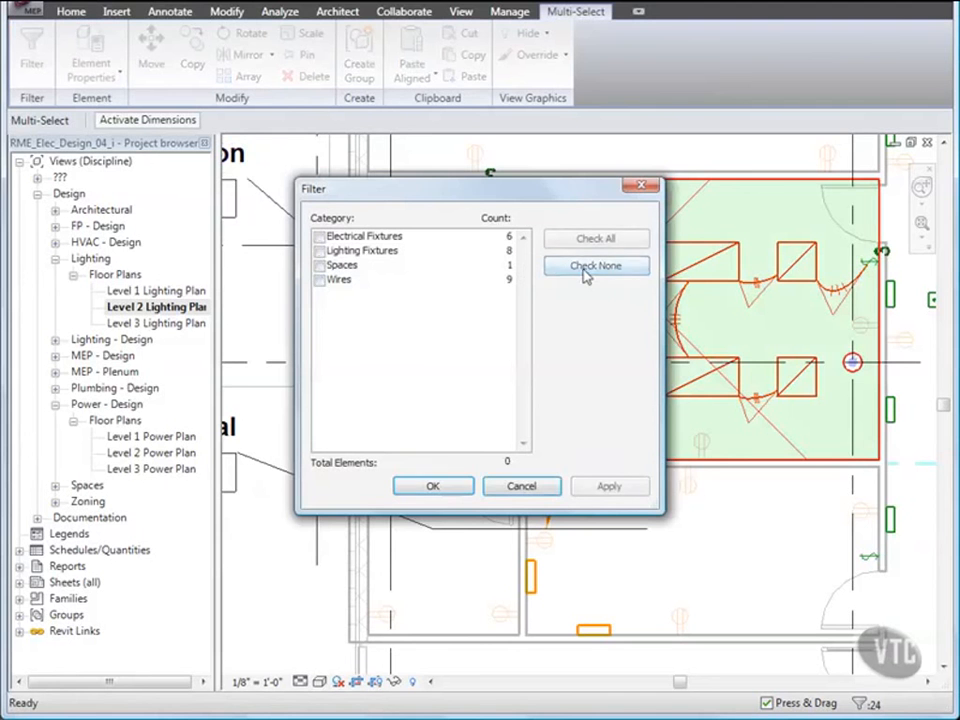
pyautogui.click(320, 282)
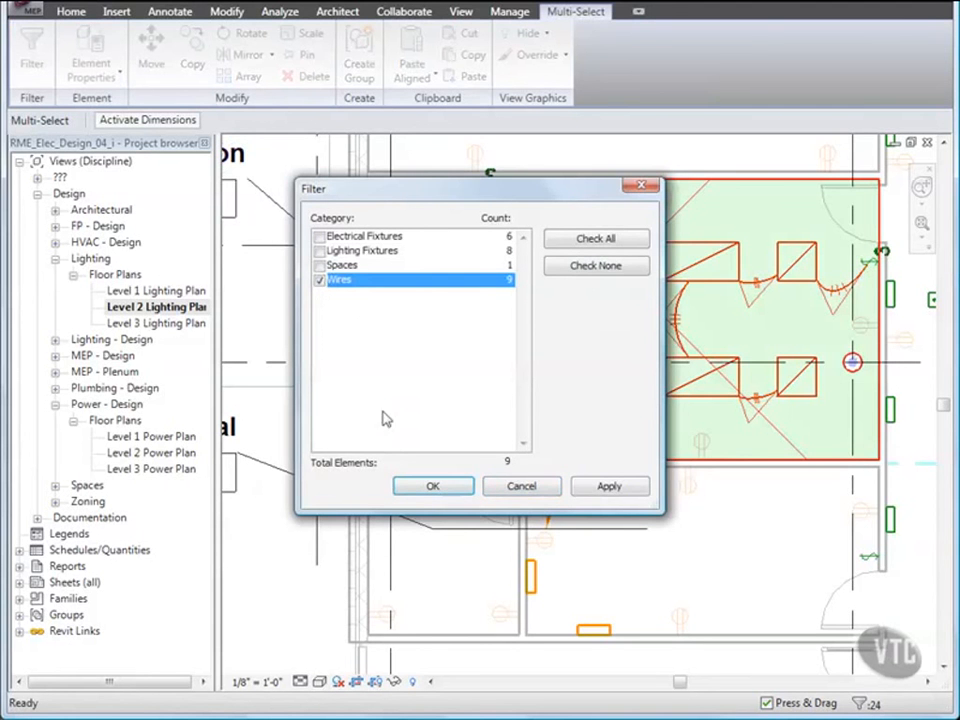
pyautogui.click(434, 487)
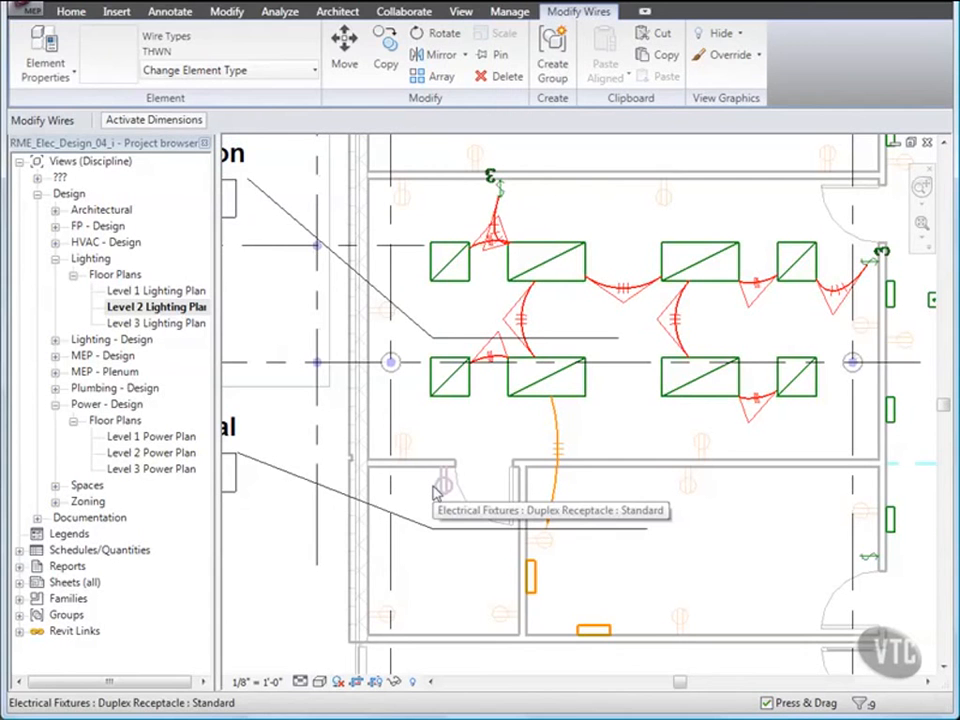
# Step: Set the selected wires' Hot Conductors to 2
pyautogui.click(71, 73)
pyautogui.click(72, 105)
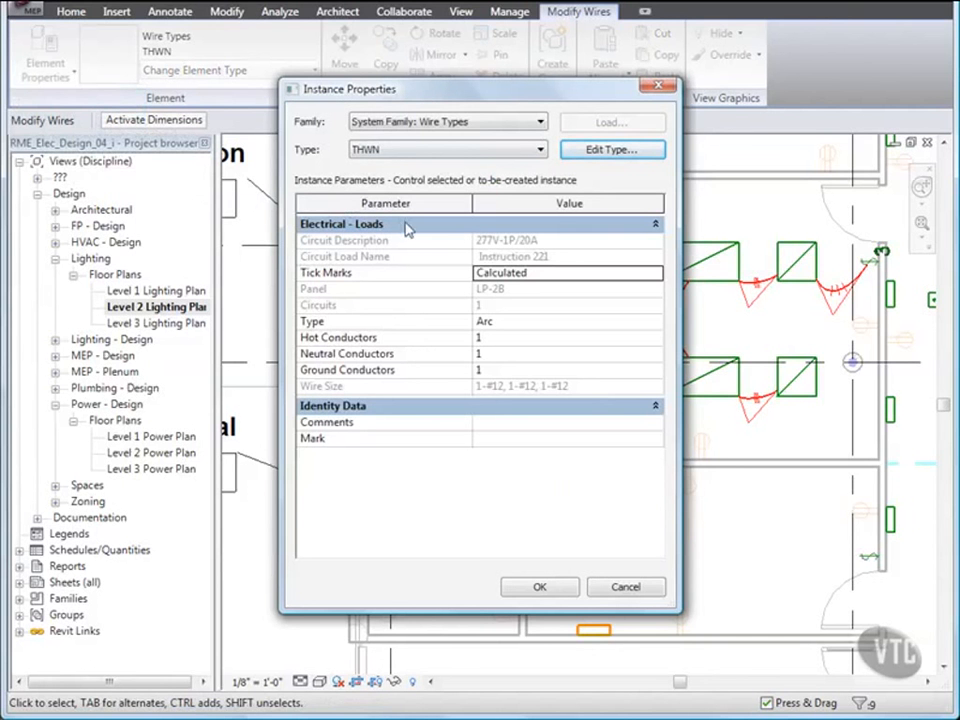
pyautogui.click(490, 337)
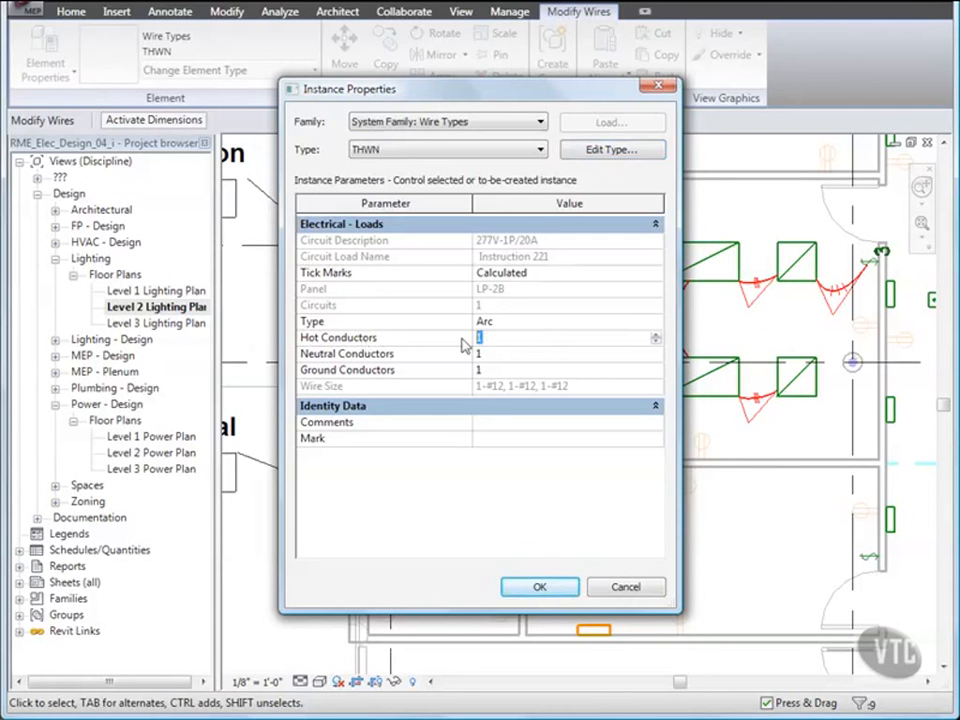
pyautogui.write('2')
pyautogui.click(539, 587)
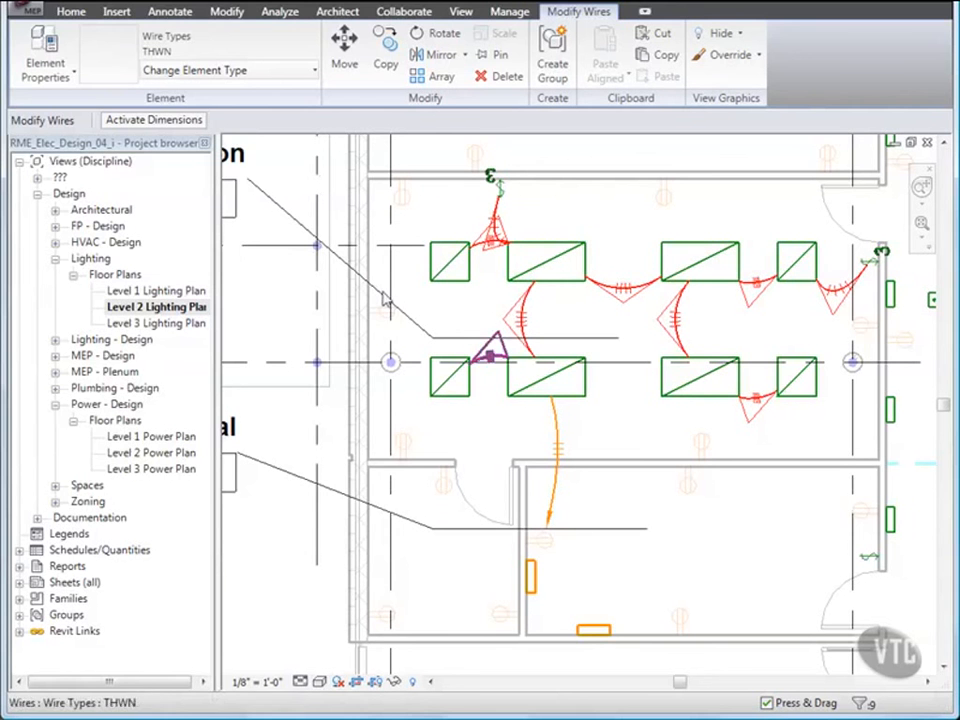
# Step: Close the current project without saving changes
pyautogui.click(36, 16)
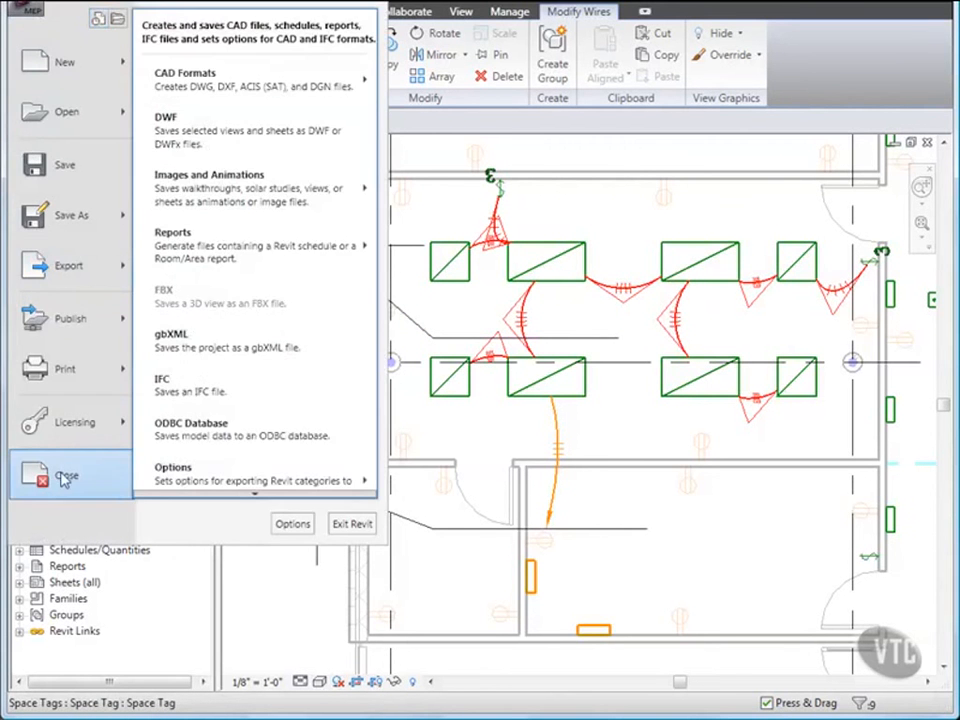
pyautogui.click(62, 478)
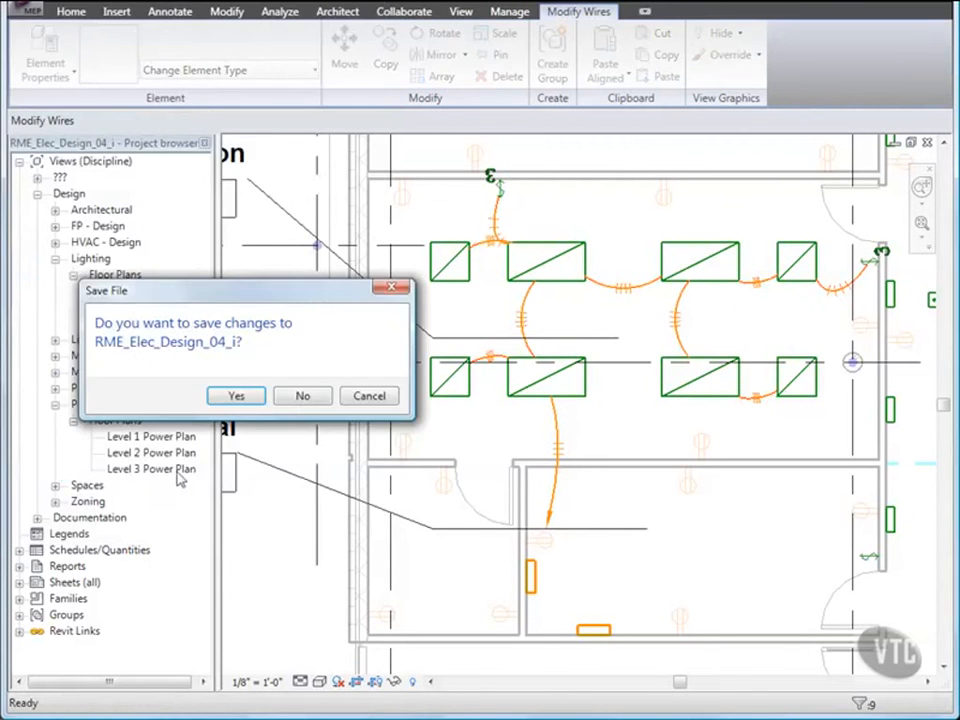
pyautogui.click(302, 395)
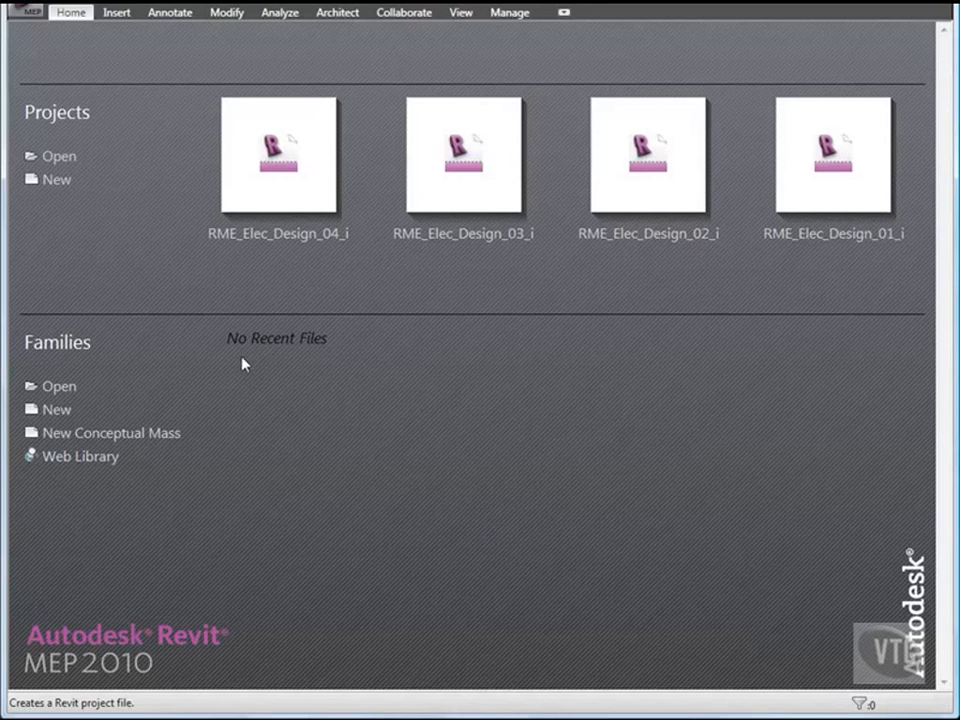
# Step: Open RME_Elec_Design_05_i from the 03_Electrical Systems folder
pyautogui.click(27, 14)
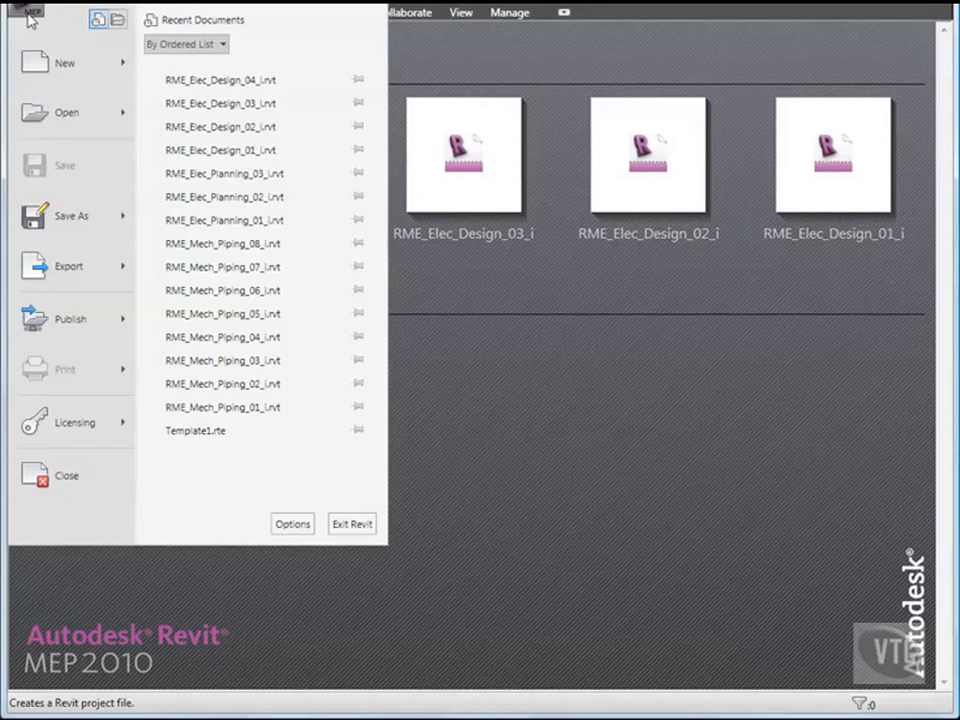
pyautogui.click(57, 117)
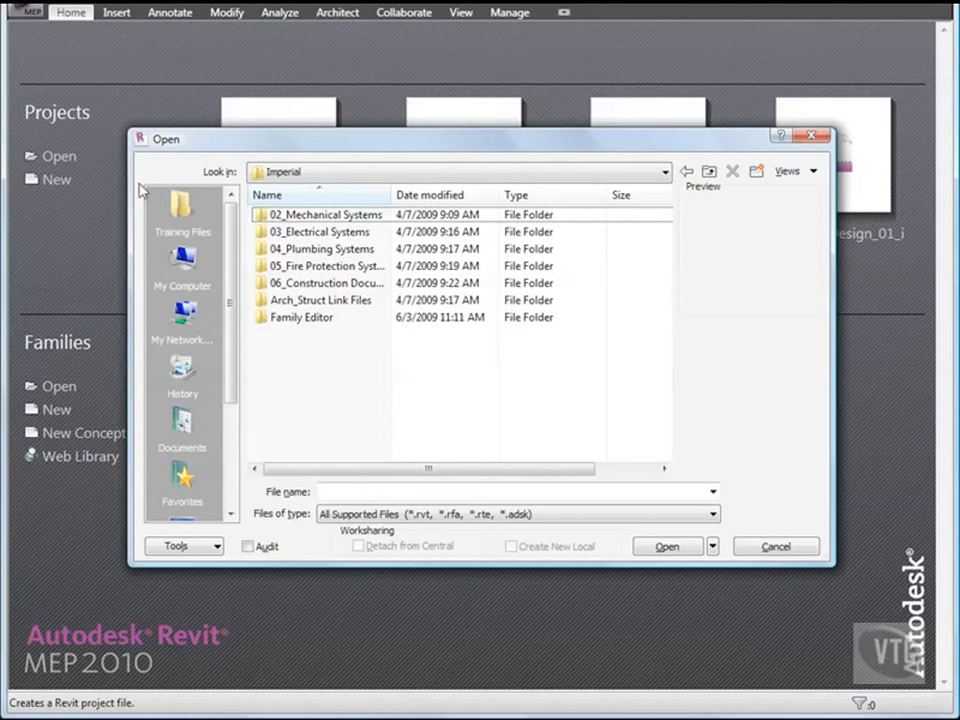
pyautogui.doubleClick(322, 233)
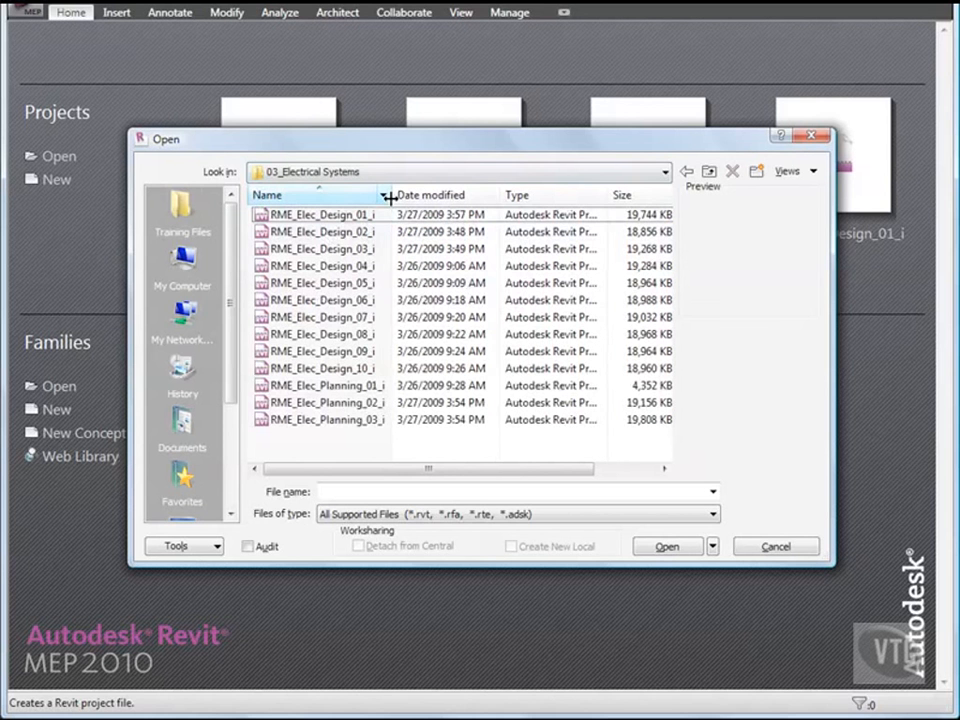
pyautogui.doubleClick(356, 285)
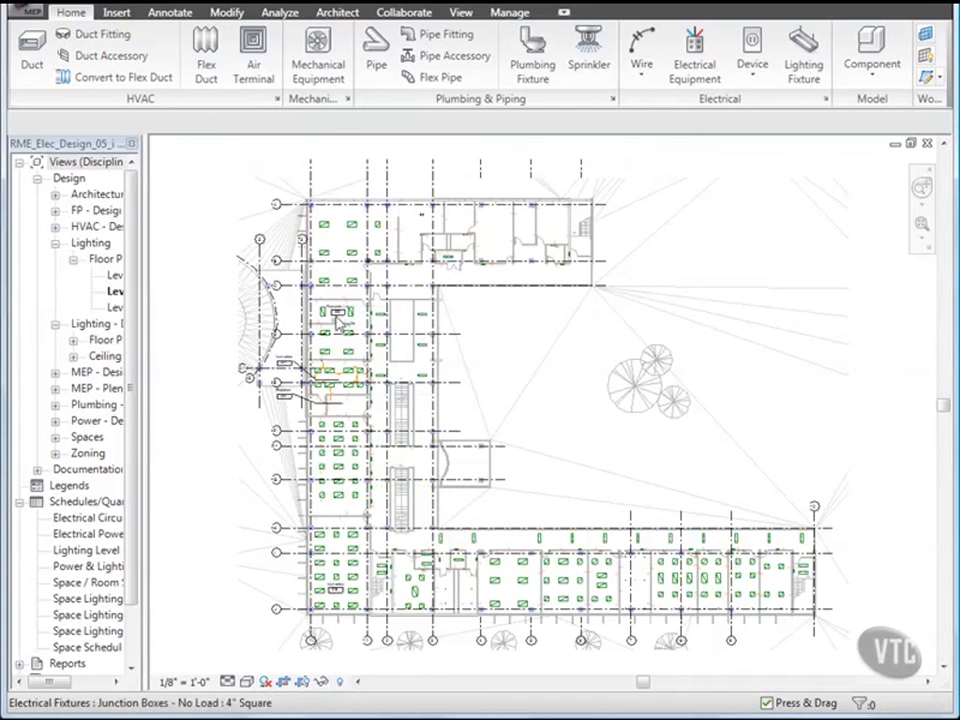
# Step: Create a new power circuit from the left light fixture in Computer Lab 222
pyautogui.scroll(3, 340, 313)
pyautogui.scroll(5, 340, 313)
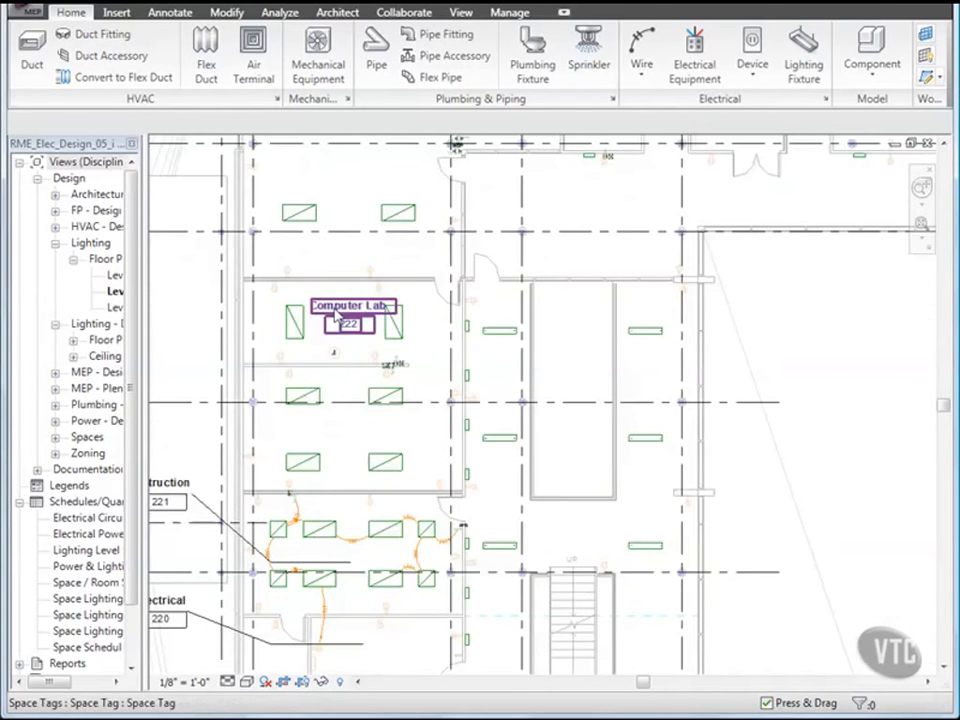
pyautogui.moveTo(238, 363); pyautogui.dragTo(337, 313, button='middle')
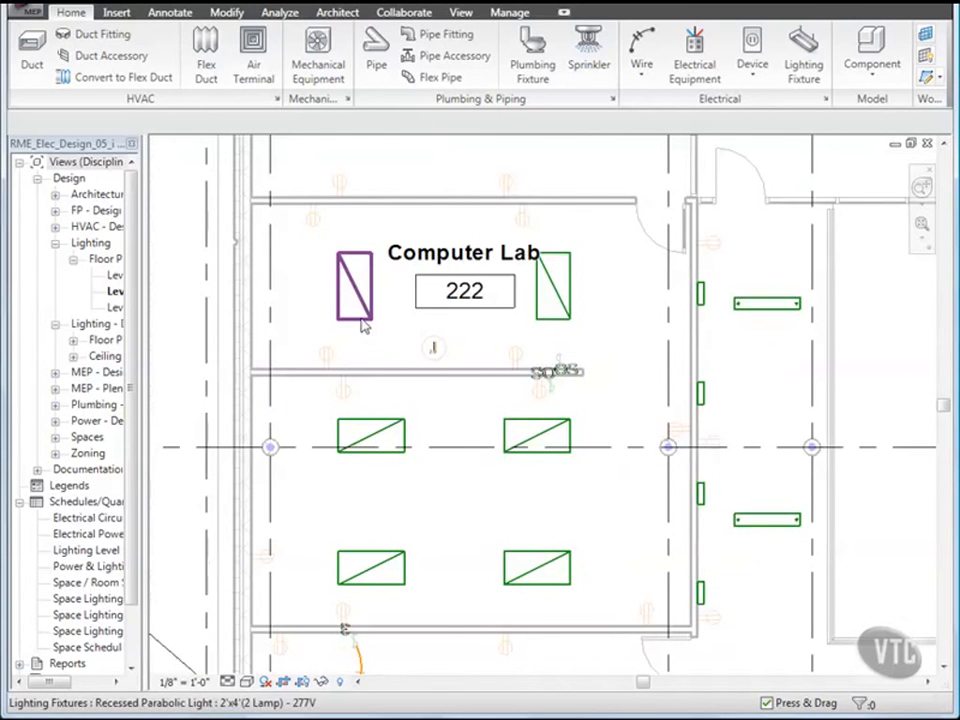
pyautogui.click(364, 326)
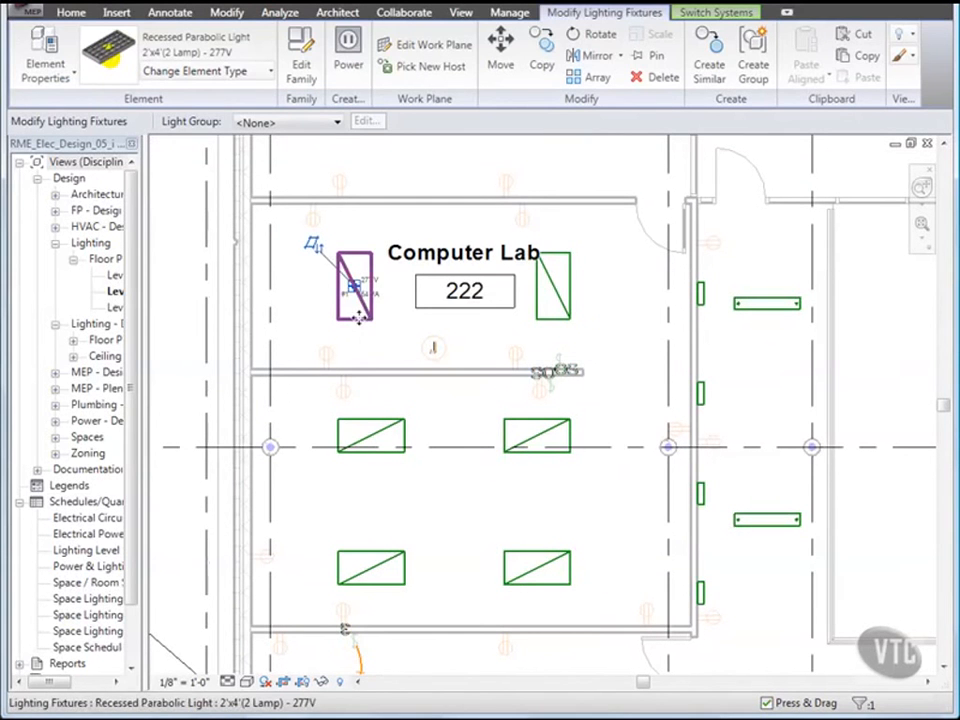
pyautogui.rightClick(354, 288)
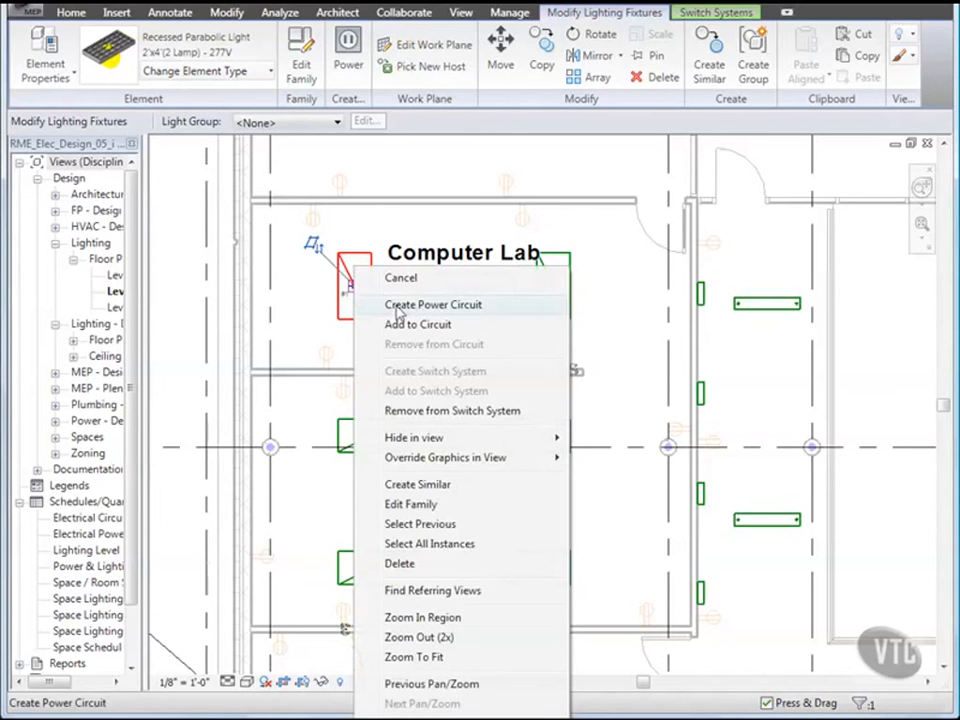
pyautogui.click(399, 305)
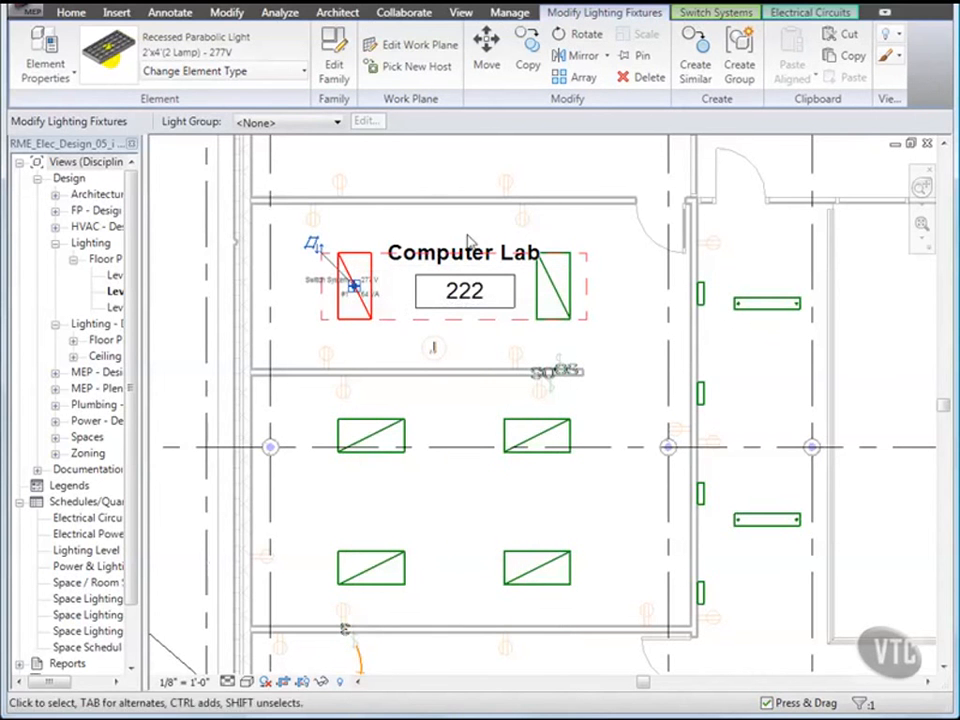
# Step: Add the right Computer Lab fixture and the wall occupancy sensor to the circuit
pyautogui.click(795, 14)
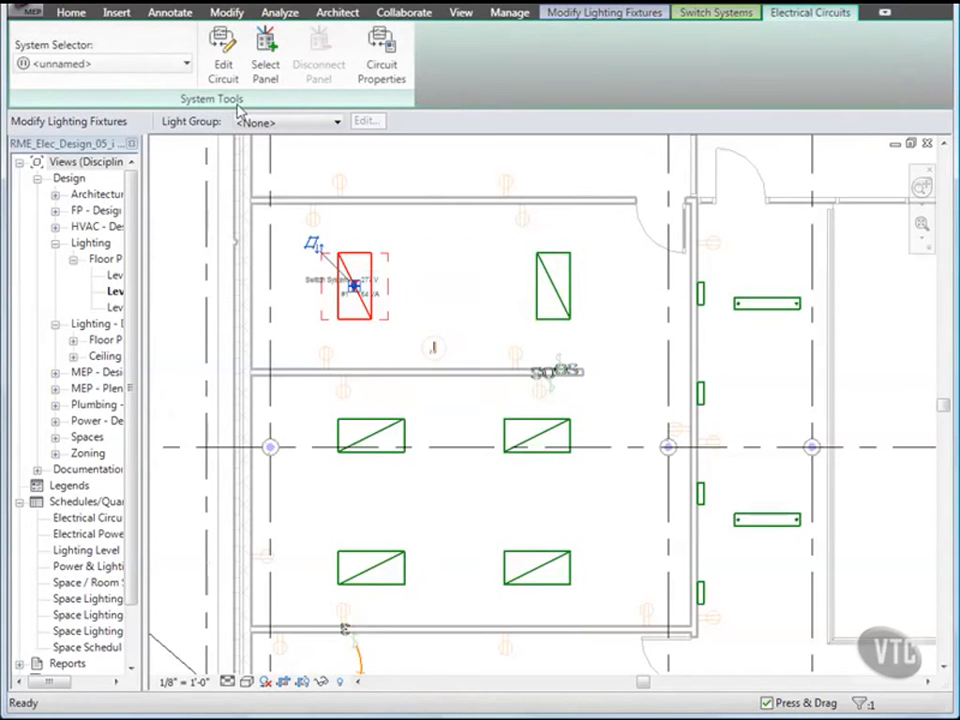
pyautogui.click(222, 50)
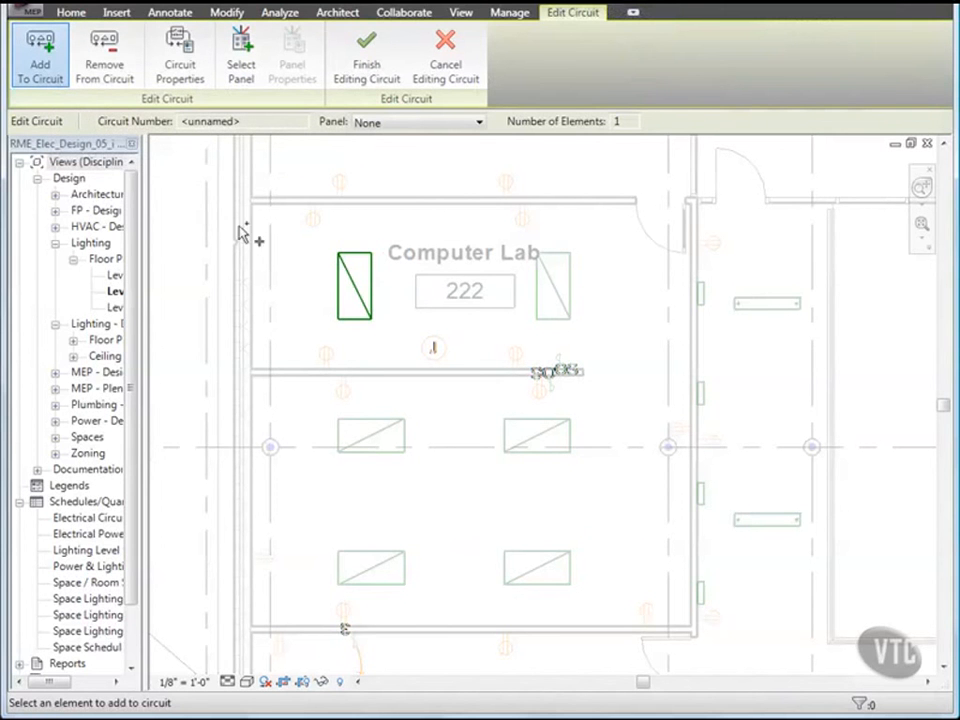
pyautogui.click(538, 292)
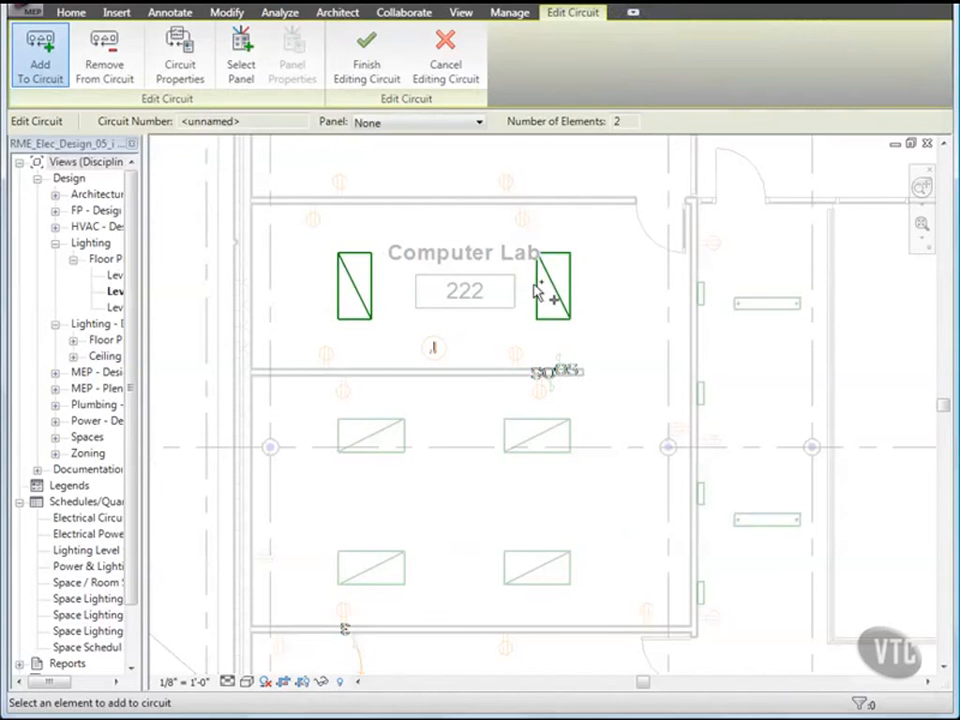
pyautogui.click(566, 368)
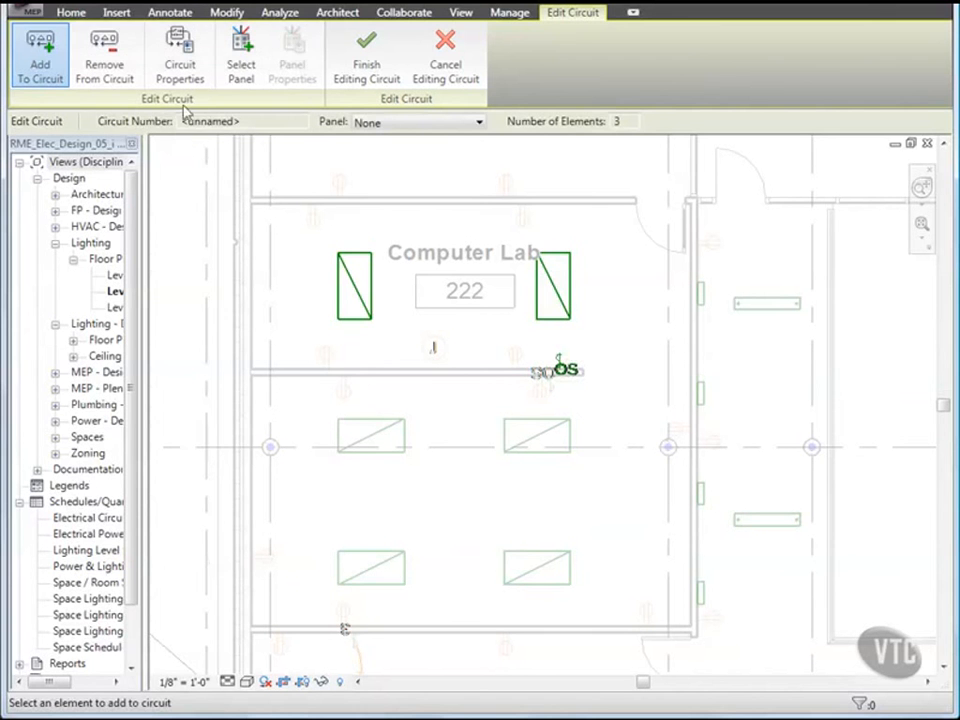
# Step: Assign panel LP-2B to the circuit and finish editing circuit 2
pyautogui.click(242, 64)
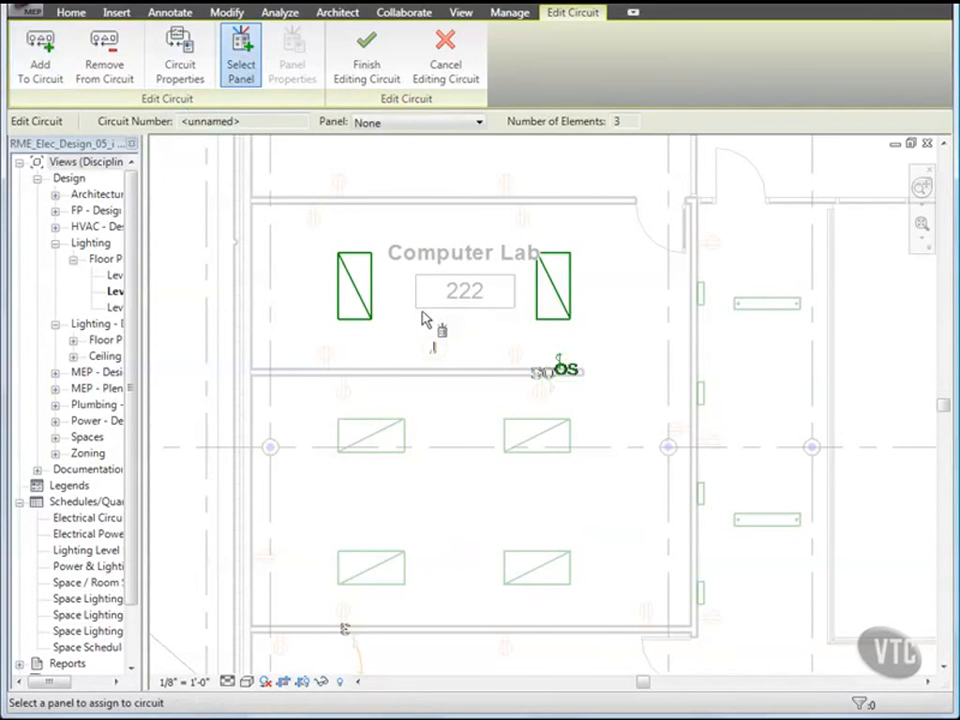
pyautogui.scroll(-3, 422, 314)
pyautogui.moveTo(422, 316)
pyautogui.mouseDown(button='middle')
pyautogui.moveTo(428, 351)
pyautogui.moveTo(406, 307)
pyautogui.mouseUp(button='middle')
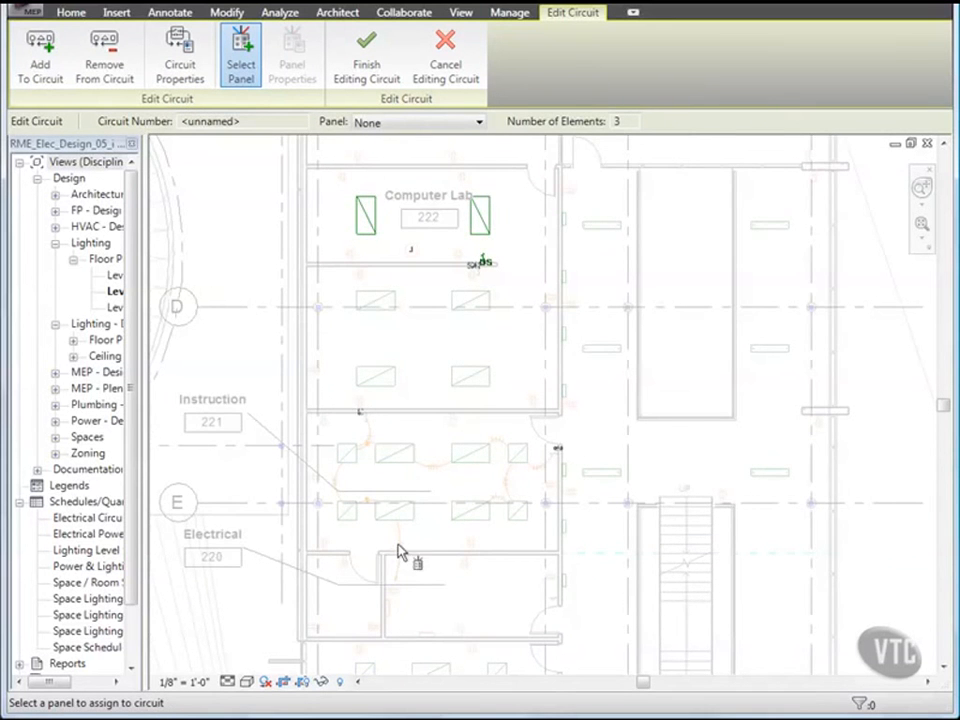
pyautogui.scroll(2, 406, 615)
pyautogui.click(381, 608)
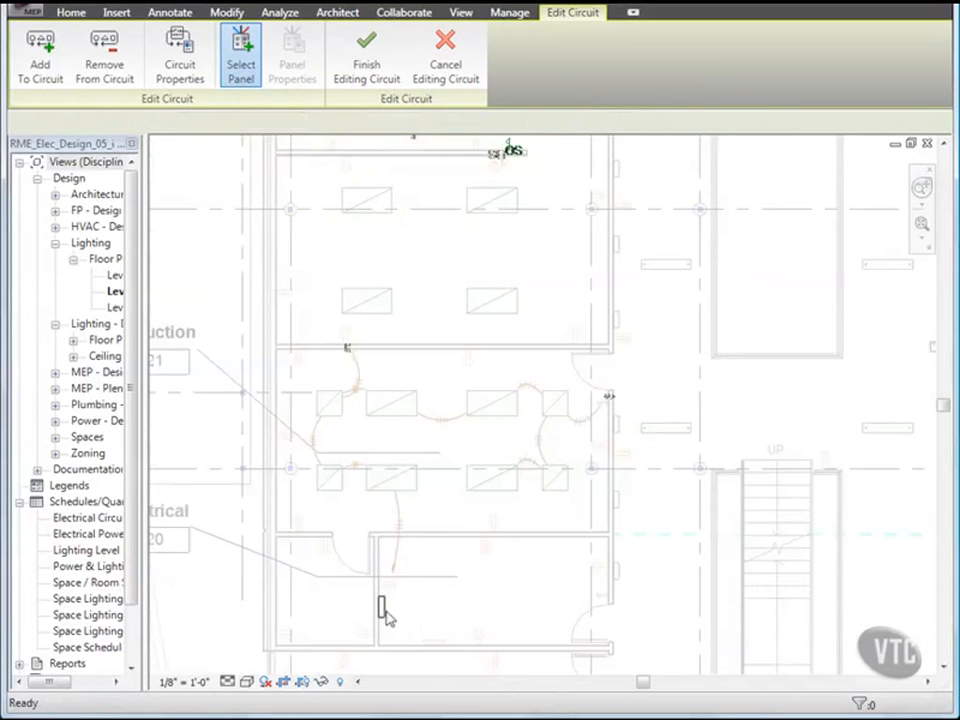
pyautogui.scroll(-1, 441, 600)
pyautogui.moveTo(476, 426); pyautogui.dragTo(451, 458, button='middle')
pyautogui.scroll(-1, 450, 458)
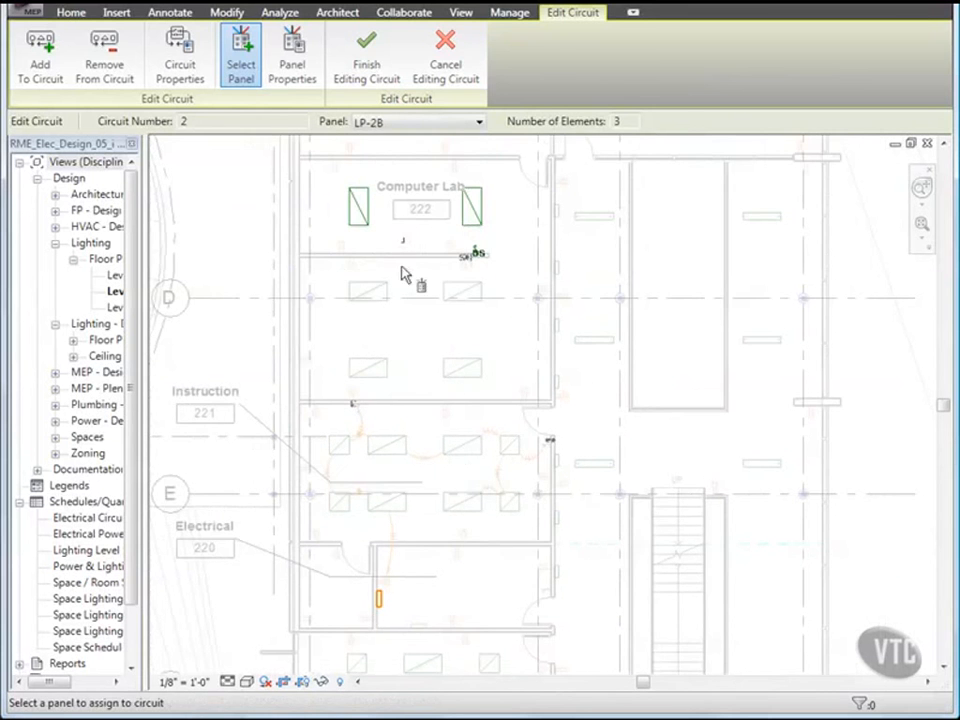
pyautogui.click(370, 64)
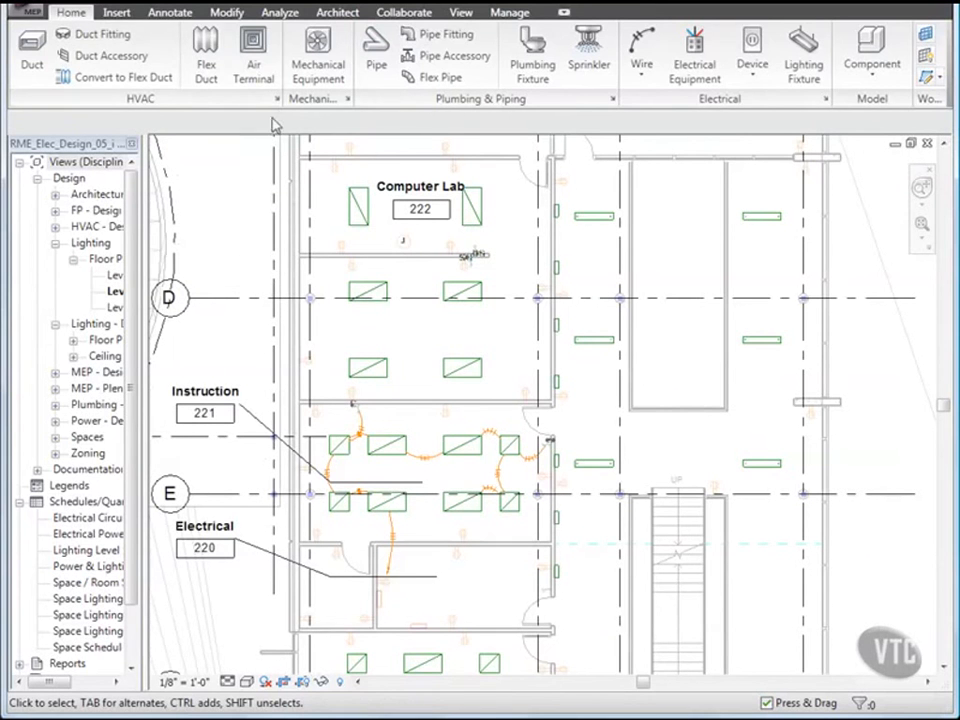
pyautogui.click(280, 13)
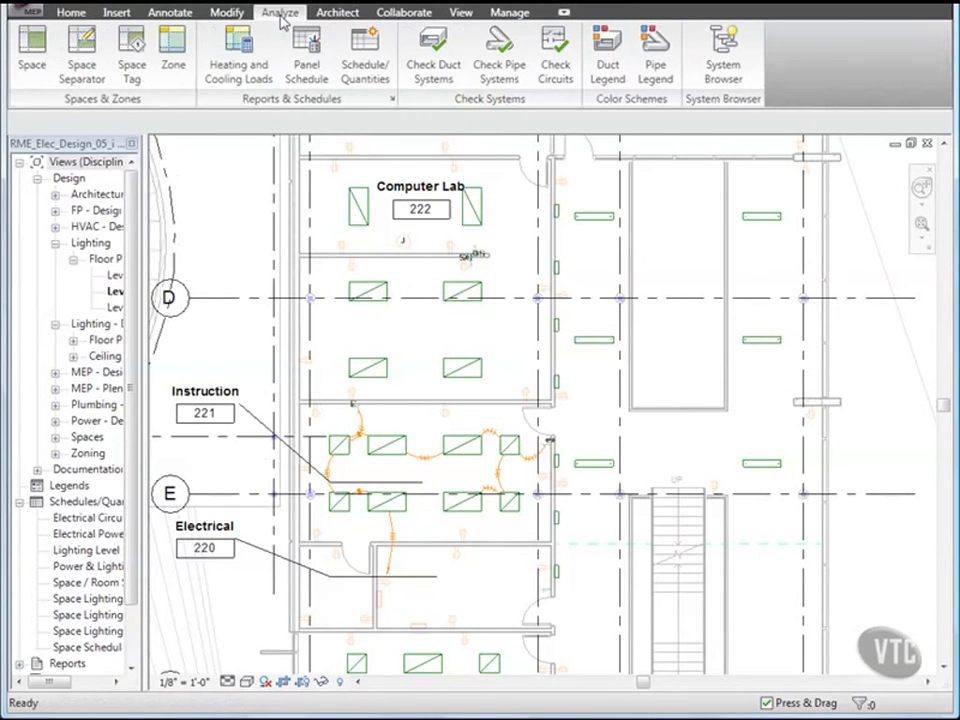
# Step: Dock the System Browser below the plan, filtered to electrical systems only
pyautogui.click(718, 58)
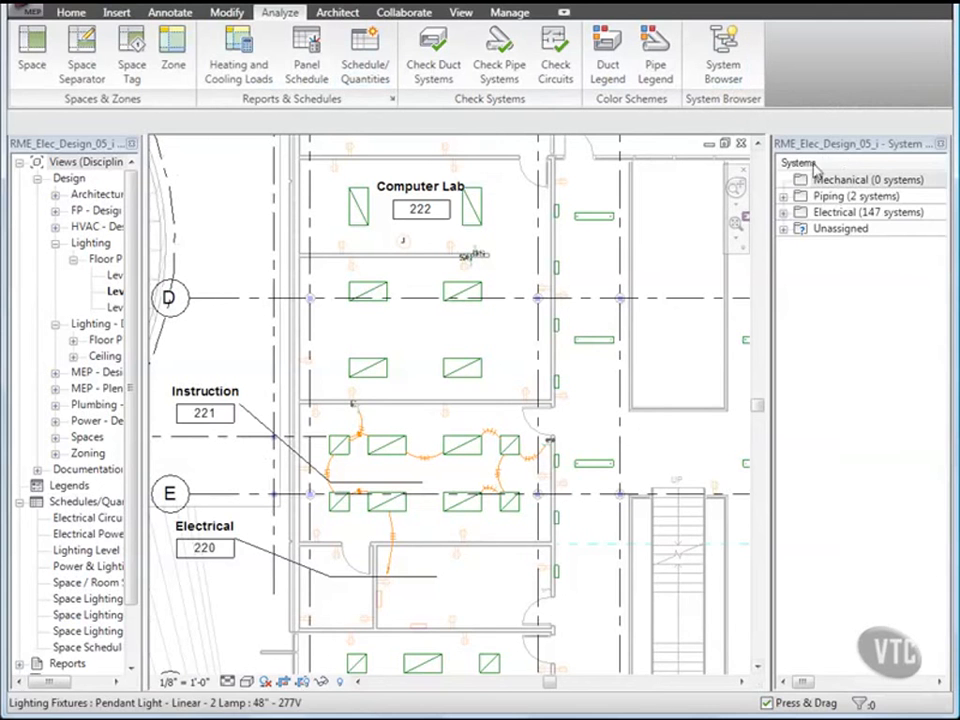
pyautogui.moveTo(843, 152); pyautogui.dragTo(345, 618)
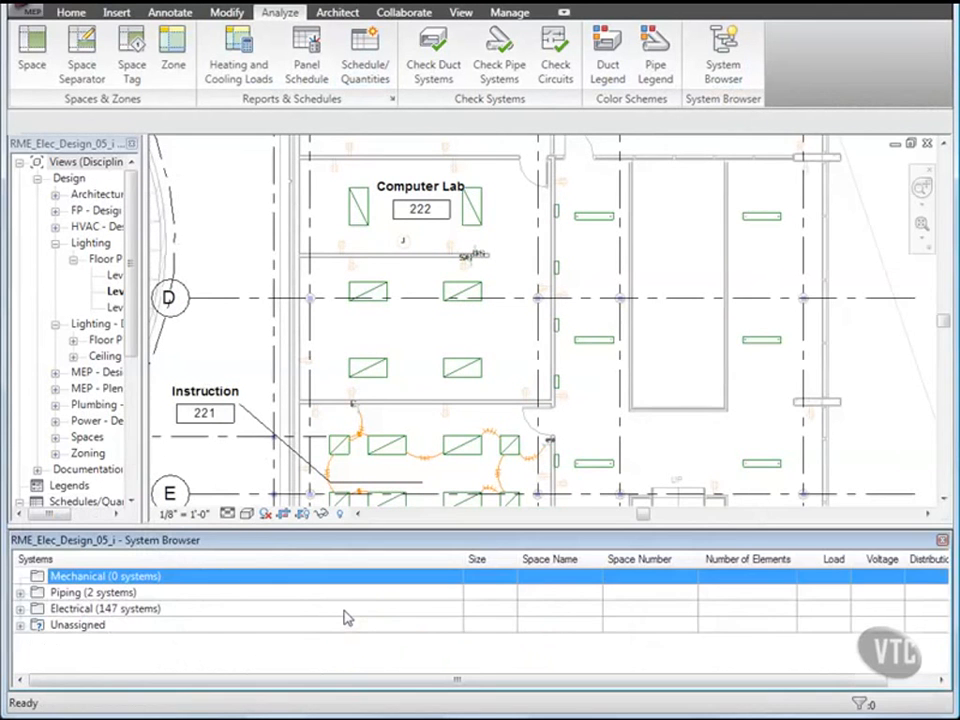
pyautogui.rightClick(80, 567)
pyautogui.moveTo(130, 576)
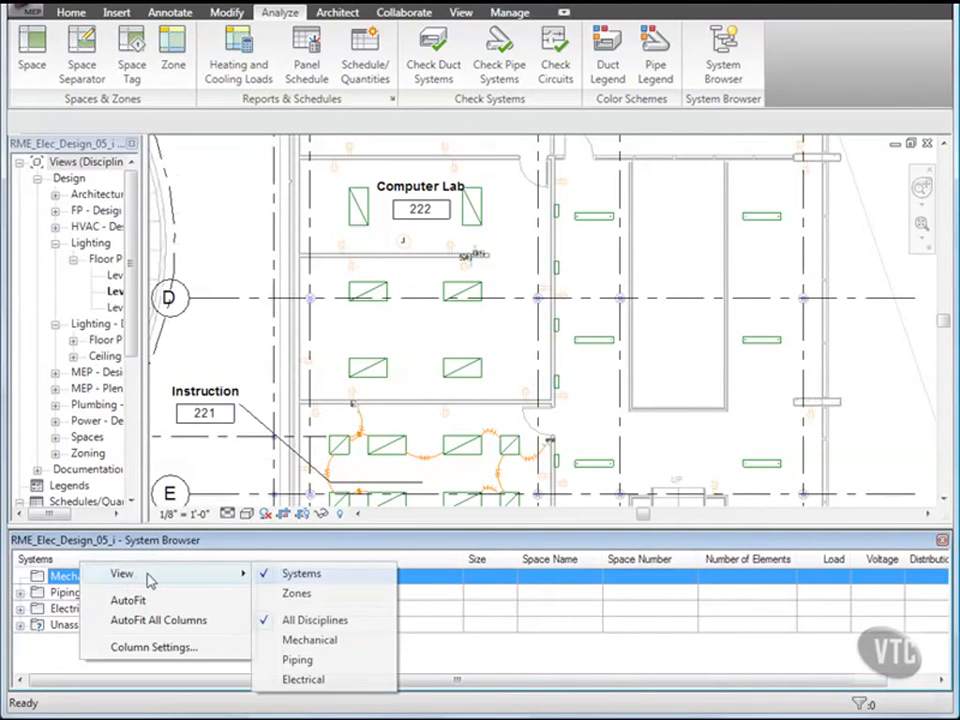
pyautogui.click(300, 574)
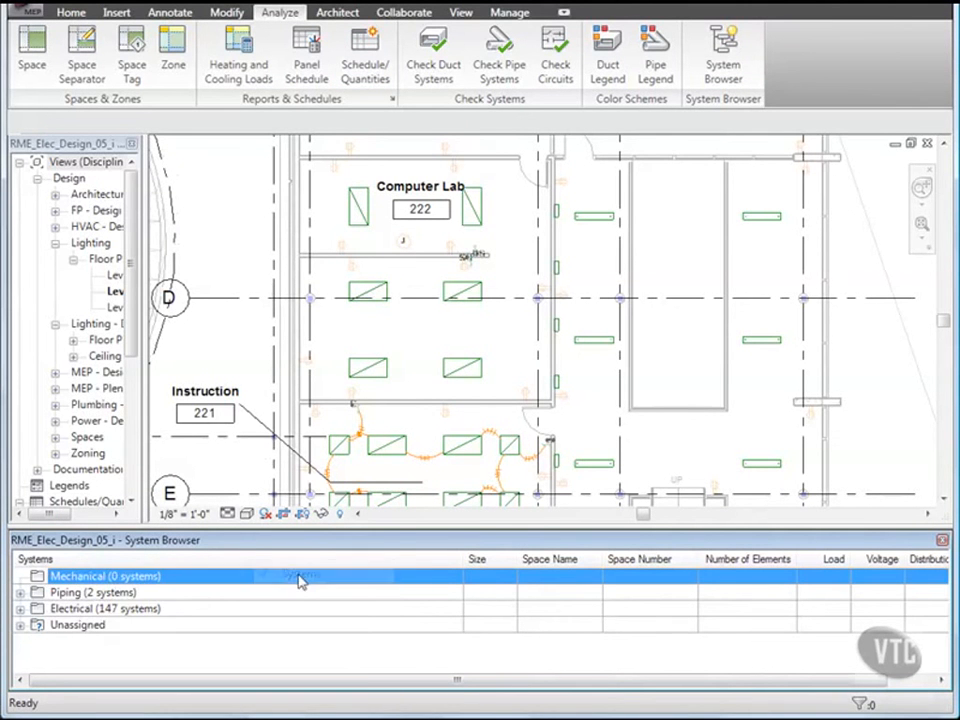
pyautogui.rightClick(115, 568)
pyautogui.moveTo(205, 580)
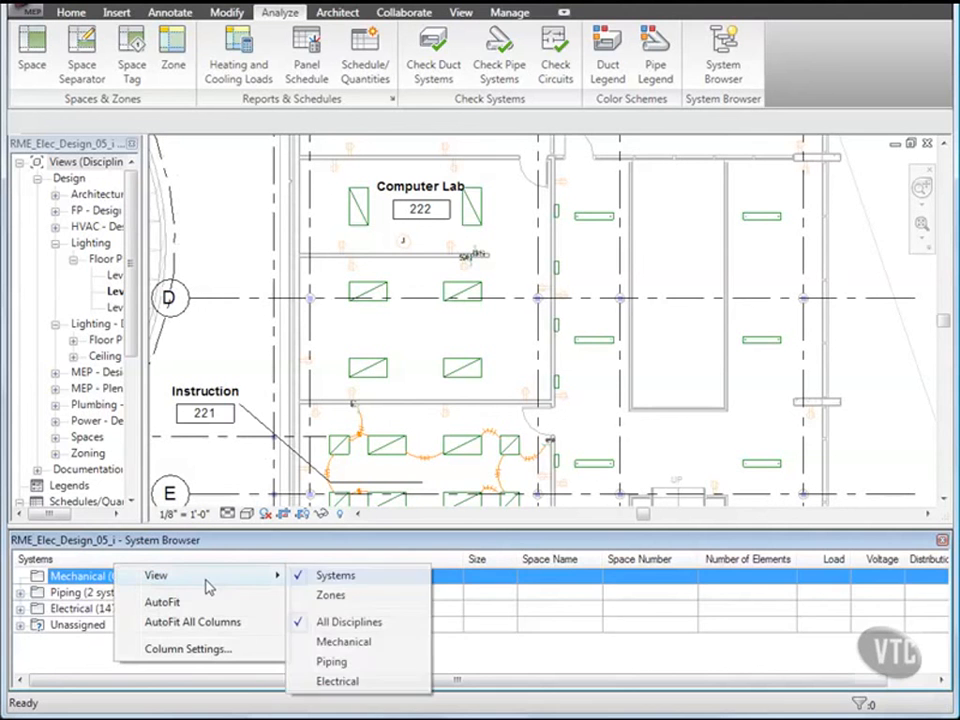
pyautogui.click(338, 681)
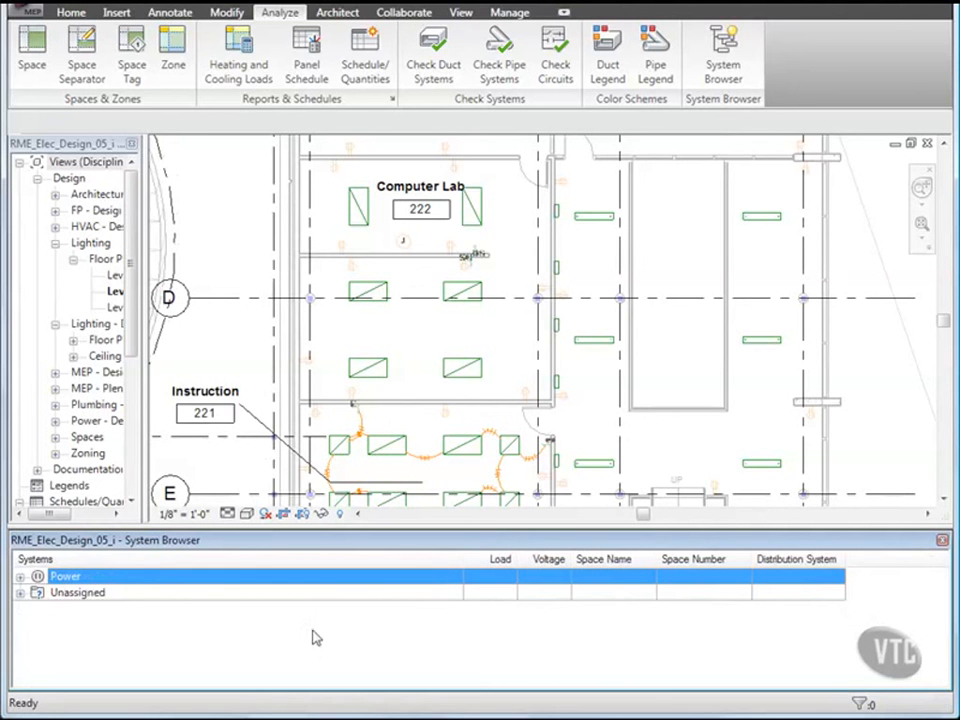
# Step: Add Rating and Voltage Drop columns to the System Browser and narrow the Systems column
pyautogui.rightClick(84, 568)
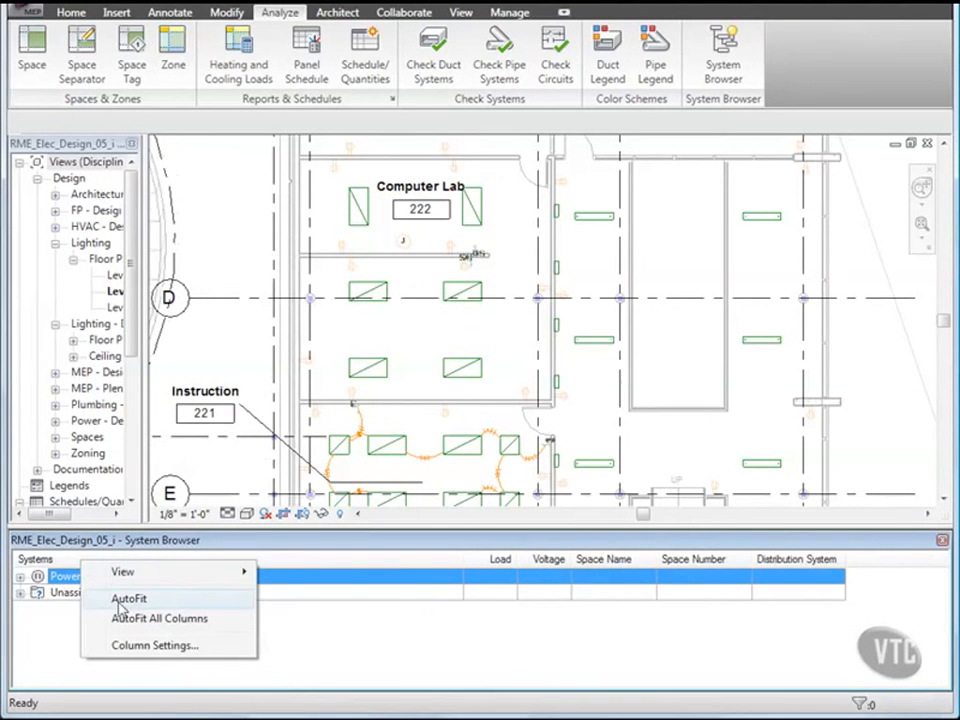
pyautogui.click(155, 648)
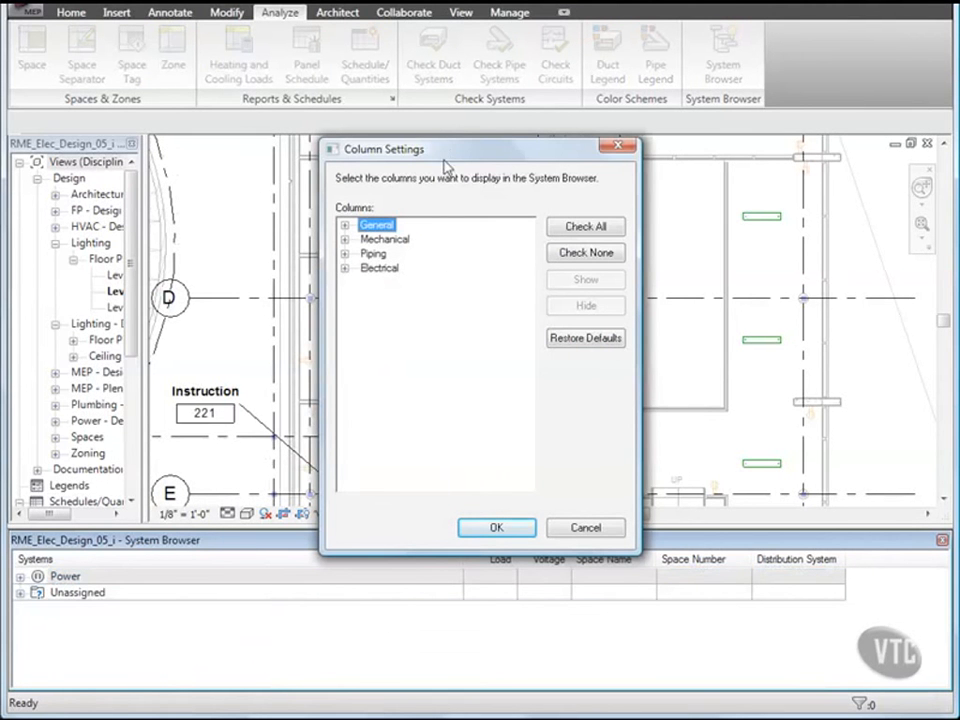
pyautogui.click(345, 270)
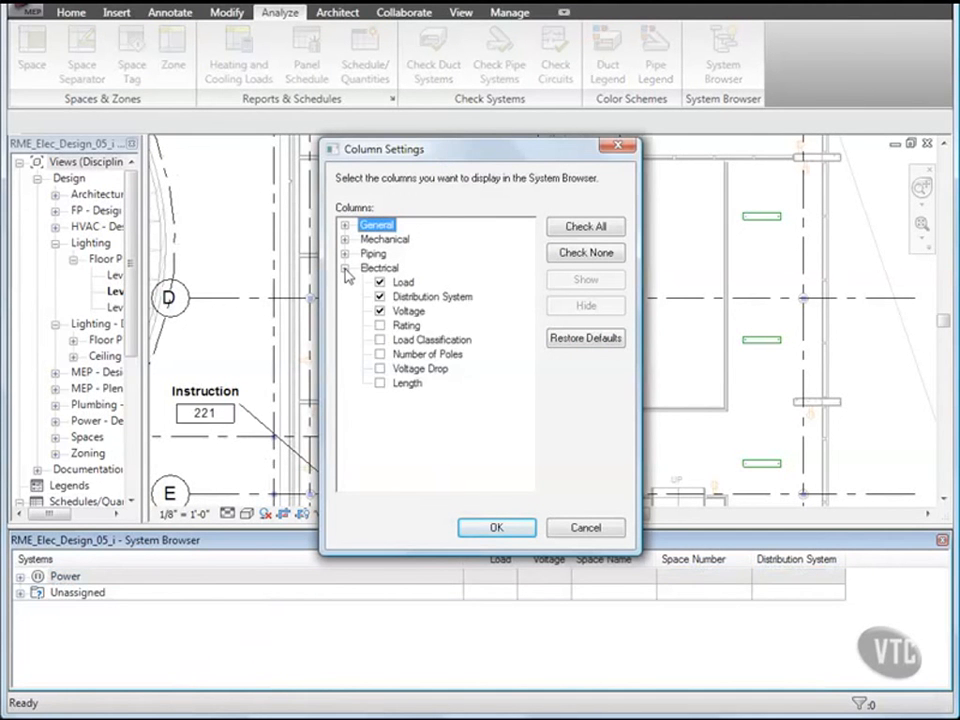
pyautogui.click(380, 326)
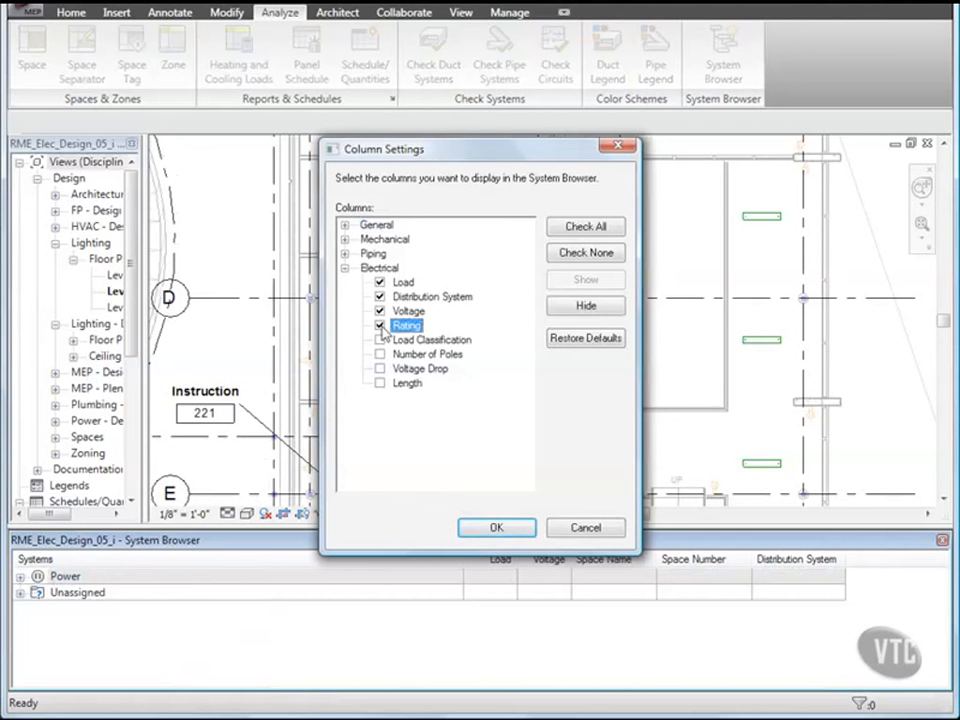
pyautogui.click(380, 369)
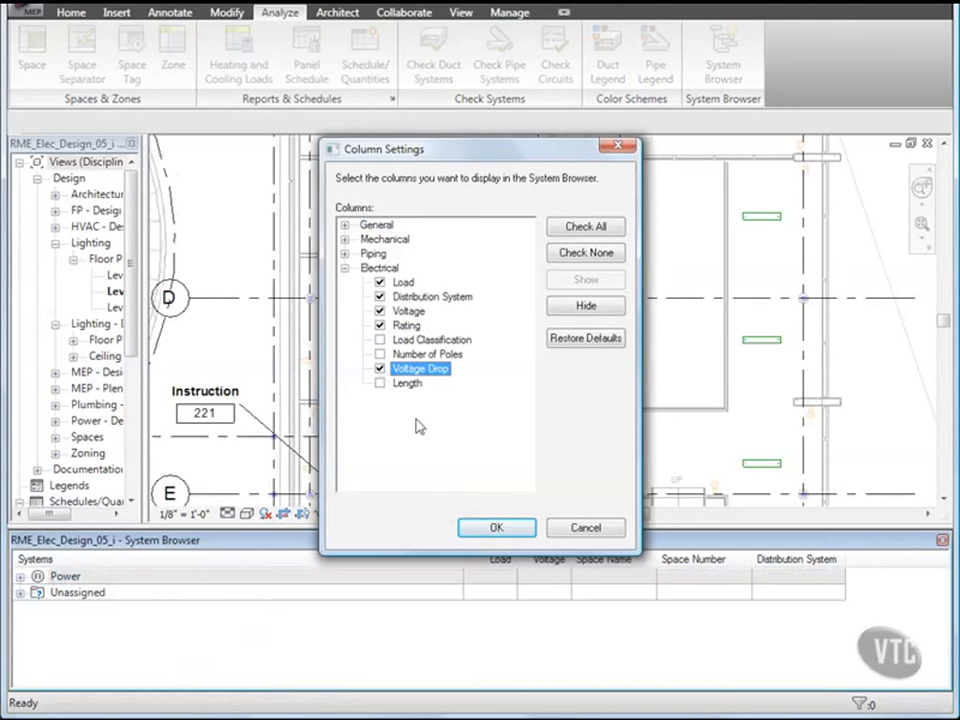
pyautogui.click(496, 529)
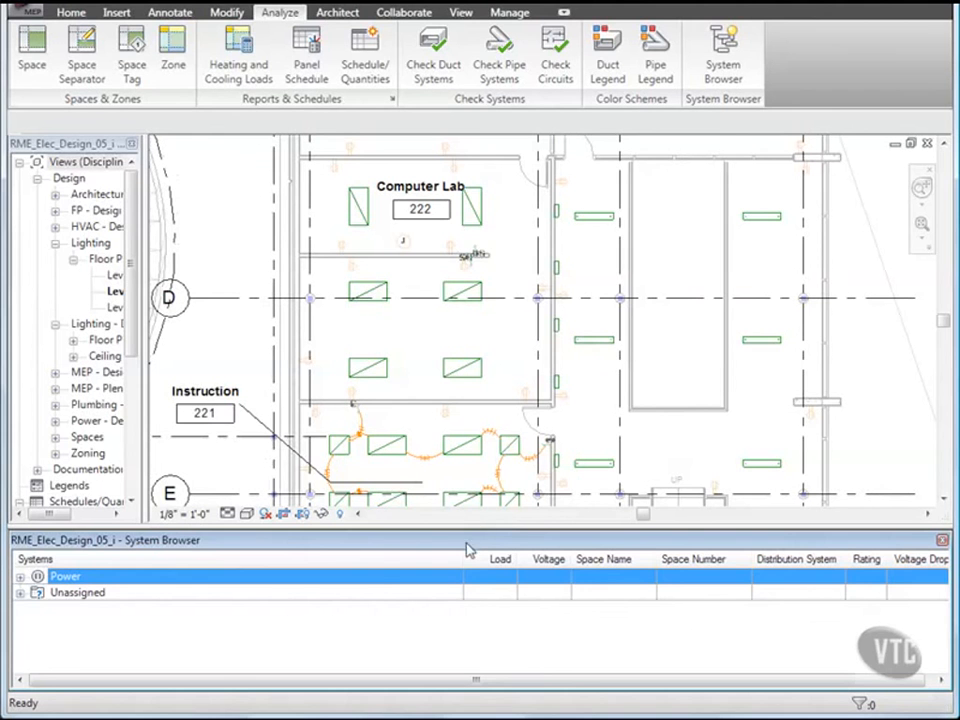
pyautogui.moveTo(463, 559); pyautogui.dragTo(266, 559)
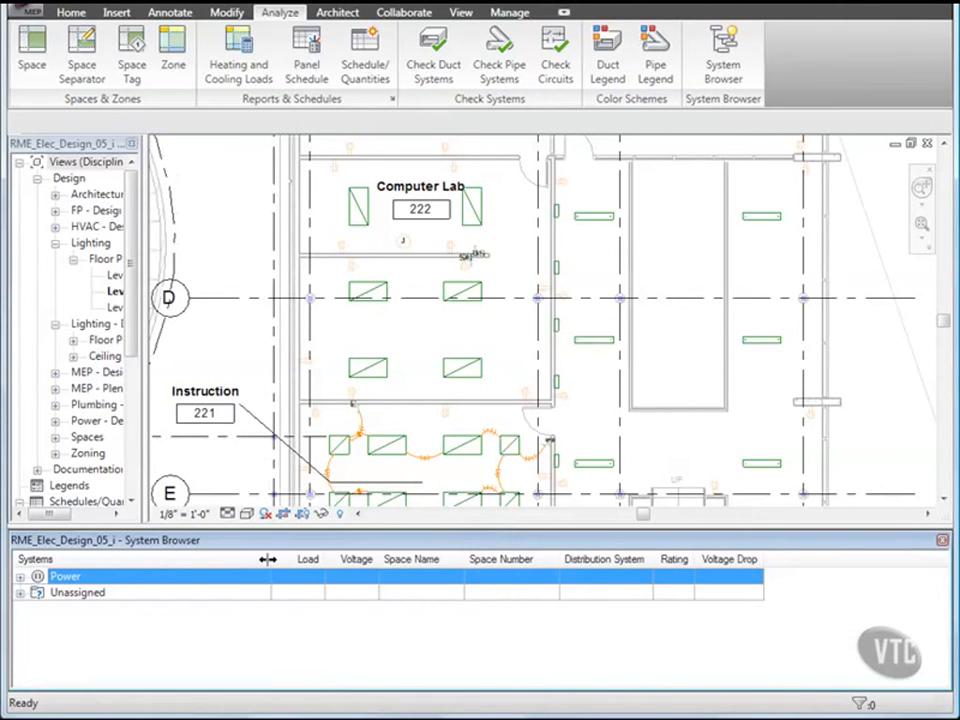
# Step: Expand Power, panel LP-2B, and circuits 1 and 2 to list their devices
pyautogui.click(20, 577)
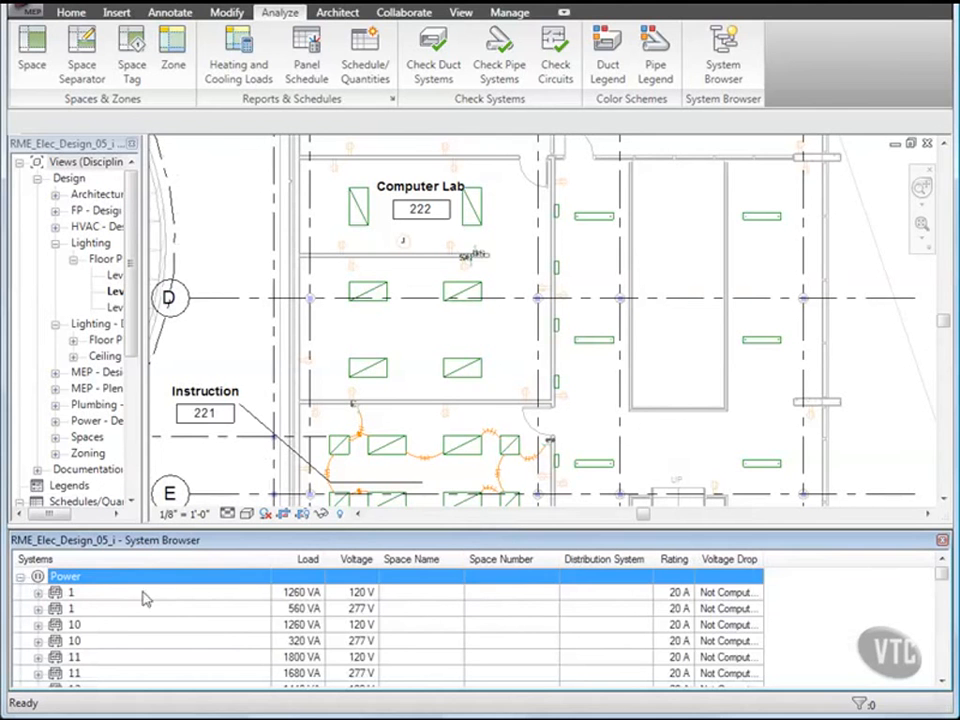
pyautogui.scroll(-10, 207, 604)
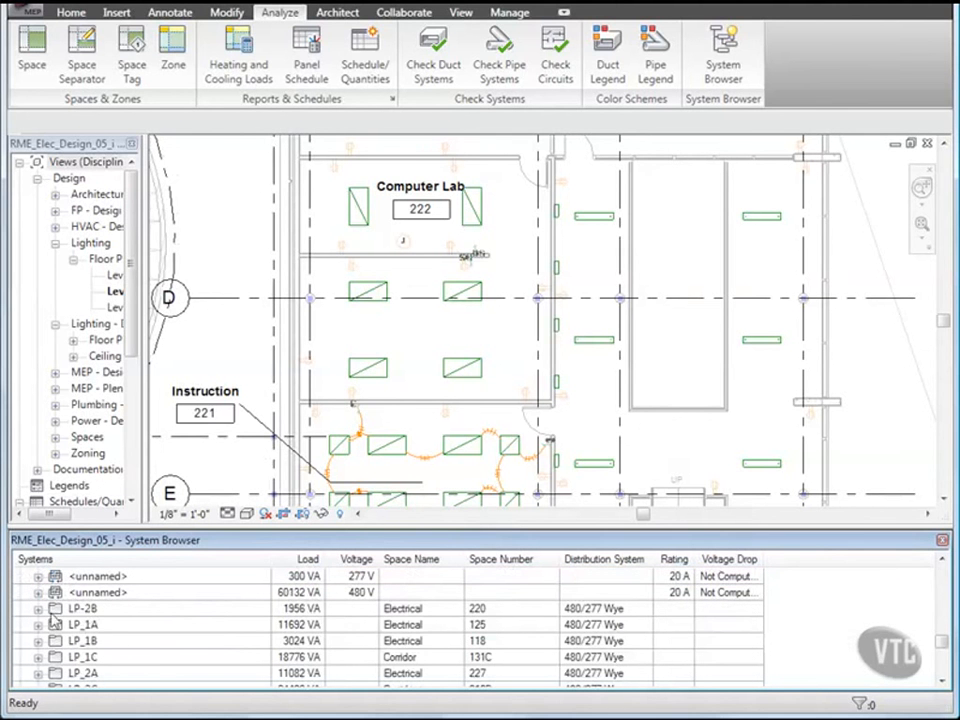
pyautogui.click(38, 609)
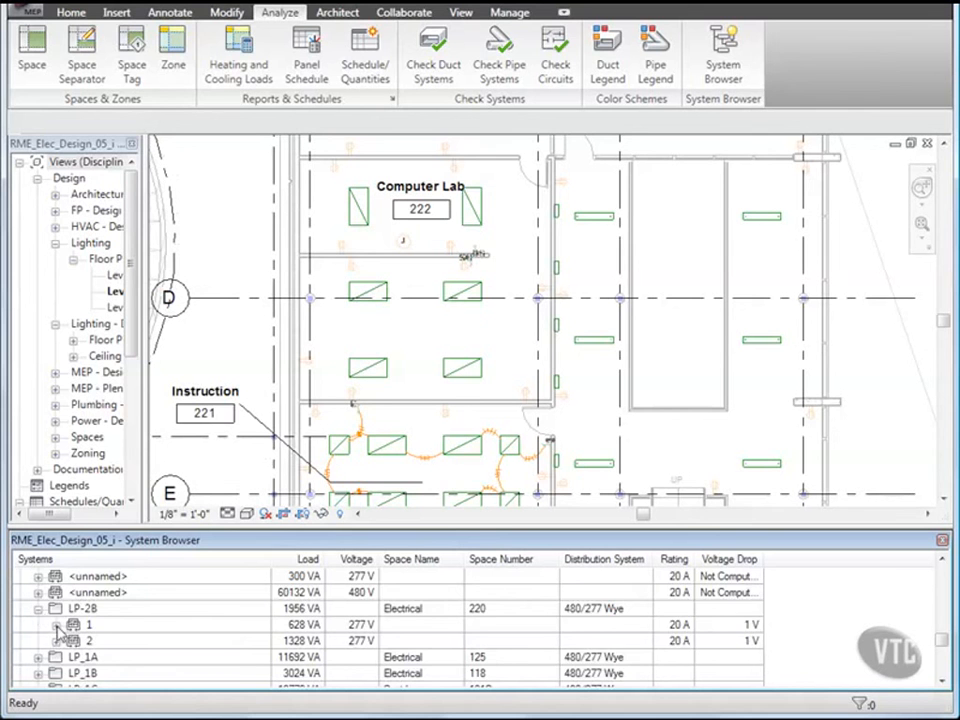
pyautogui.click(55, 624)
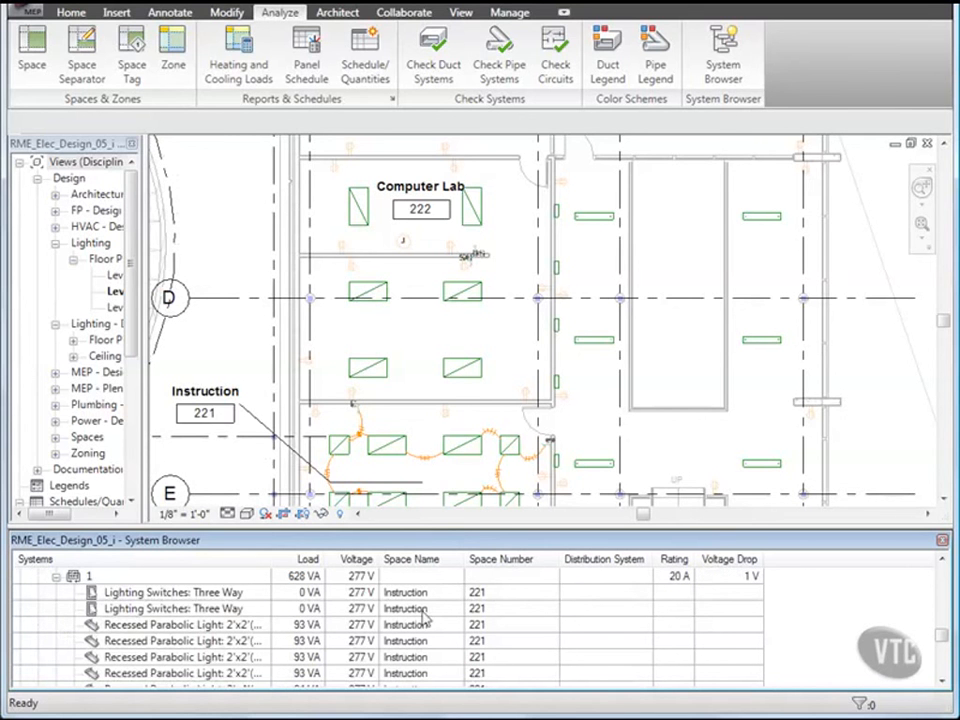
pyautogui.scroll(-3, 283, 601)
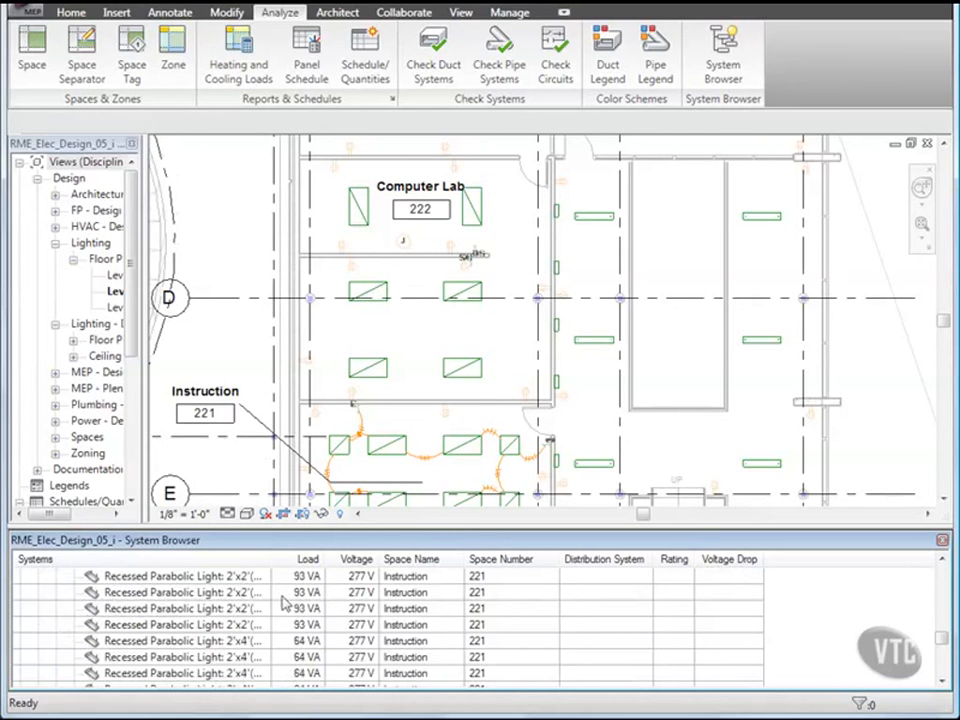
pyautogui.click(55, 593)
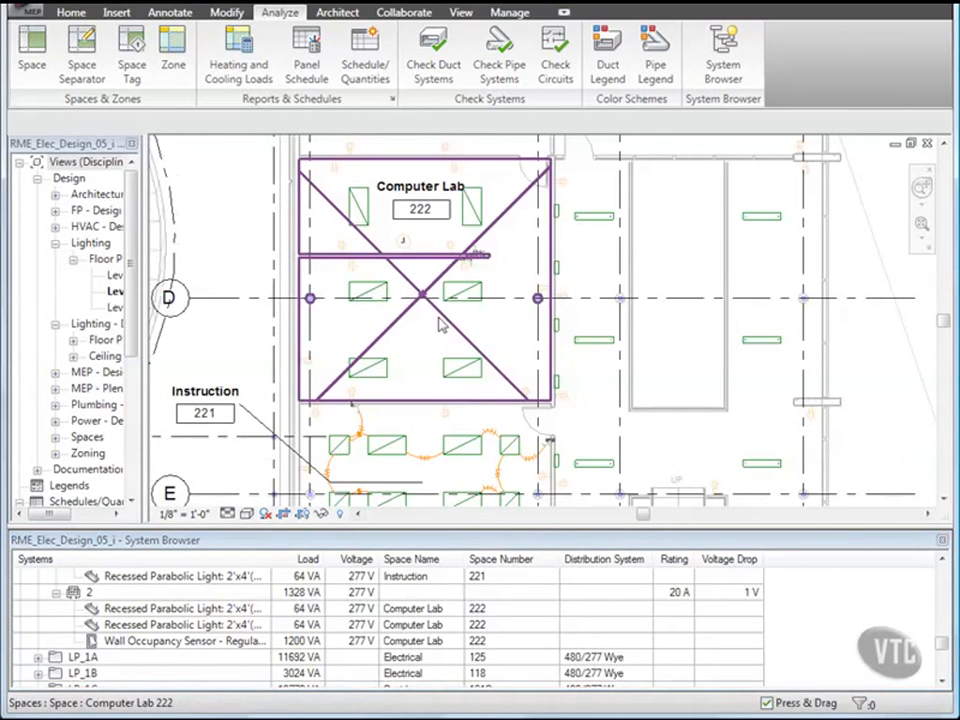
# Step: Set the Computer Lab junction box's voltage to 277 V
pyautogui.click(405, 244)
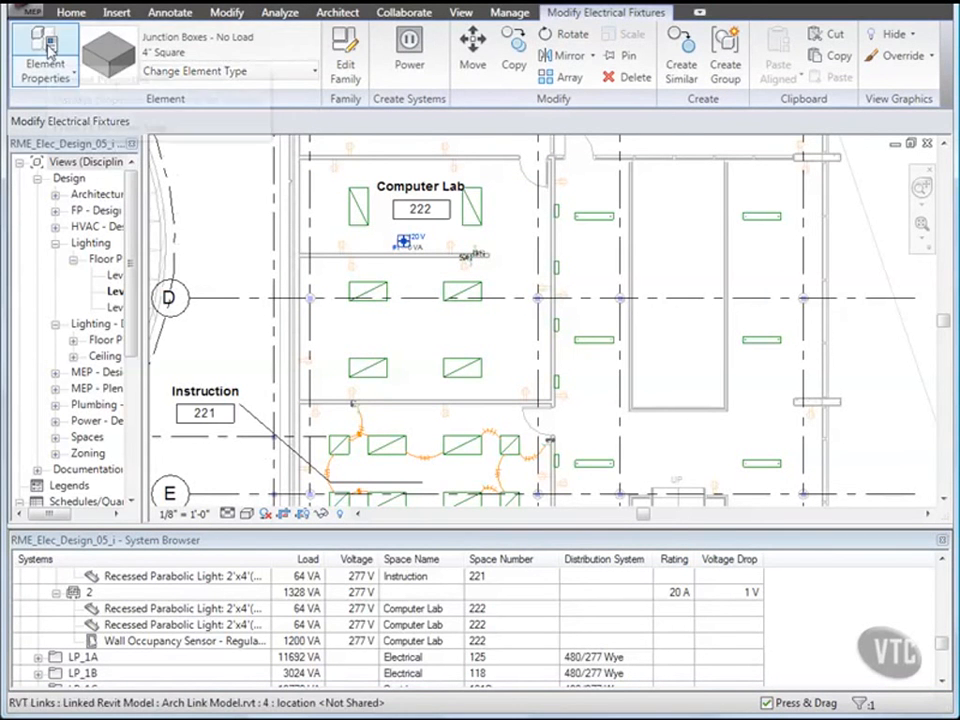
pyautogui.click(47, 45)
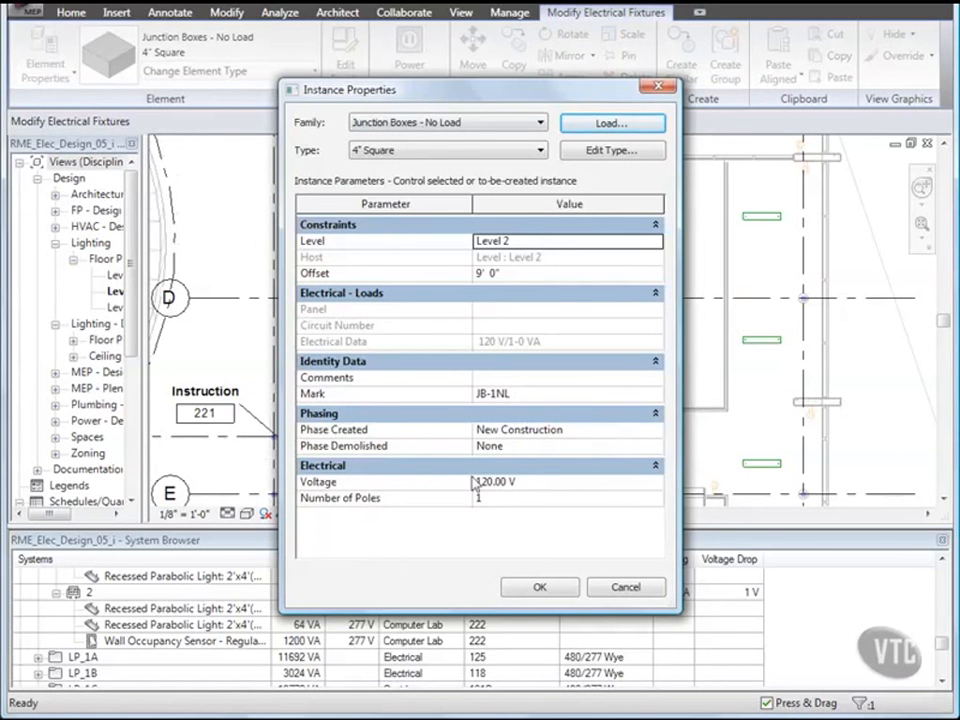
pyautogui.click(578, 484)
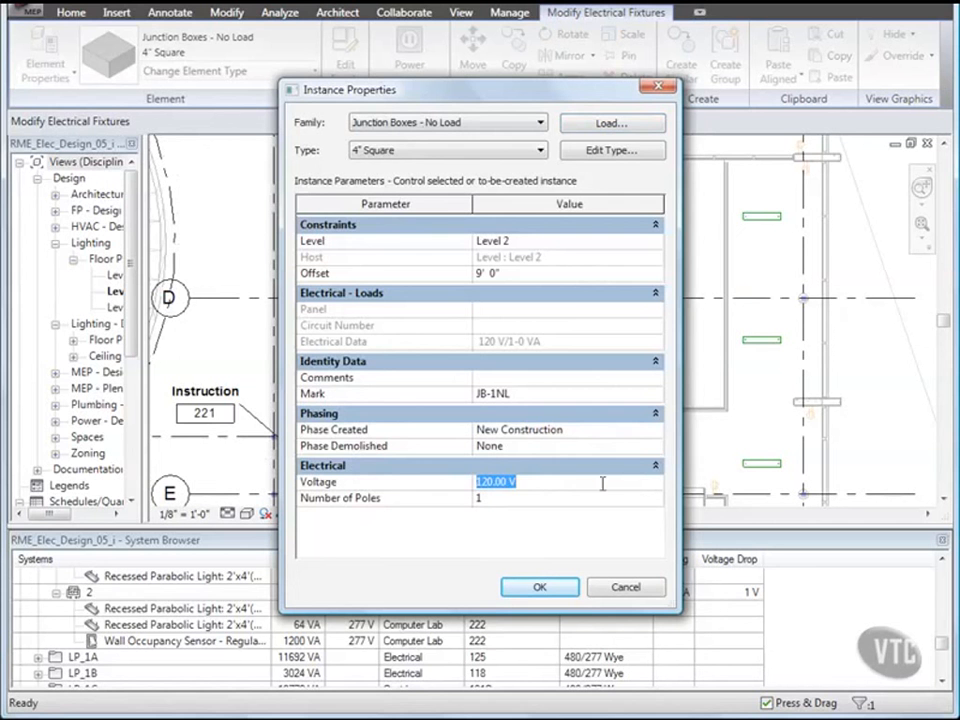
pyautogui.moveTo(494, 483); pyautogui.dragTo(458, 484)
pyautogui.write('277')
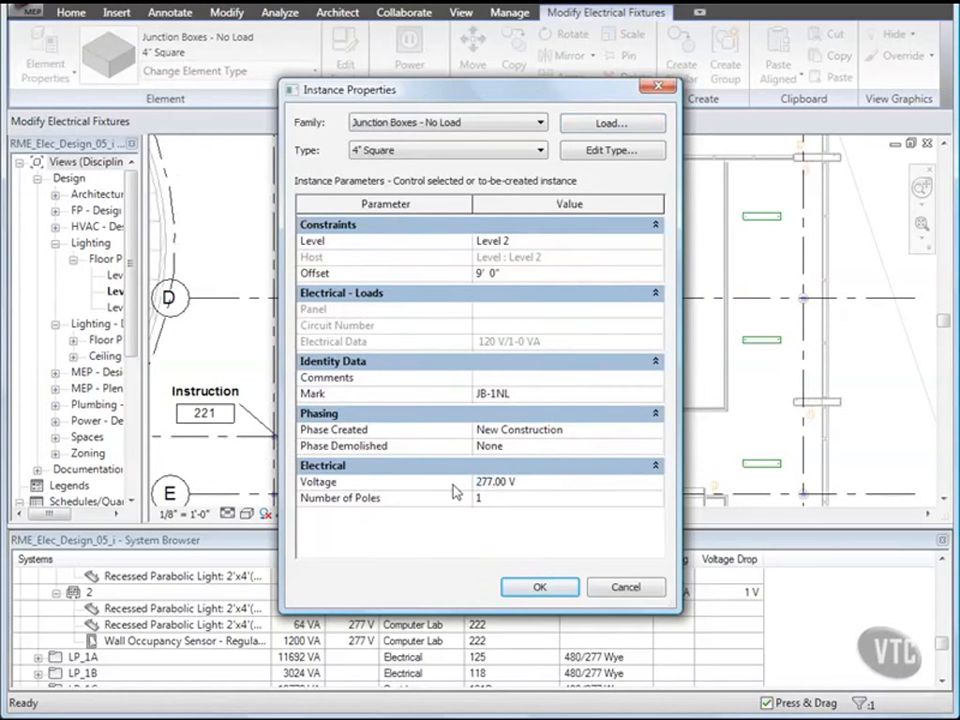
pyautogui.click(539, 587)
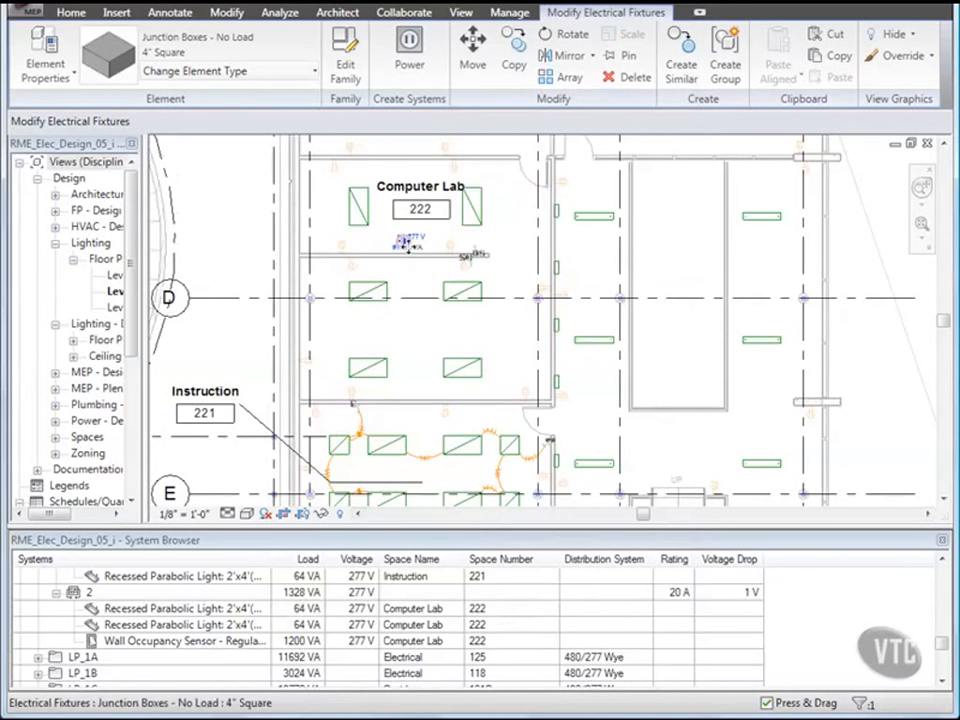
# Step: Add the junction box to circuit 2 and clear the selection
pyautogui.rightClick(404, 245)
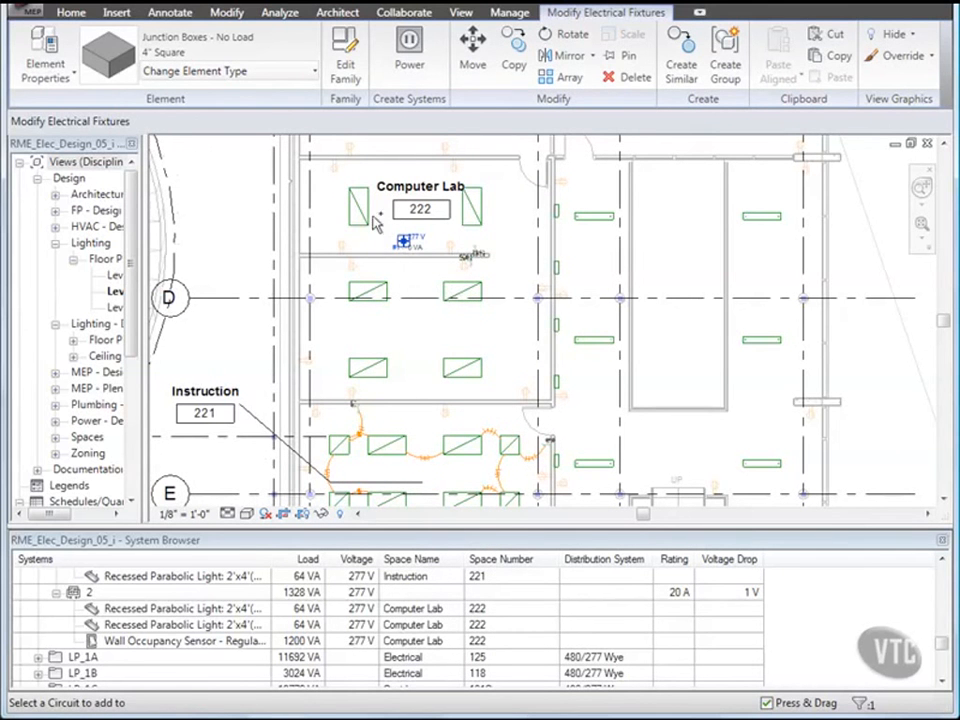
pyautogui.press('Escape')
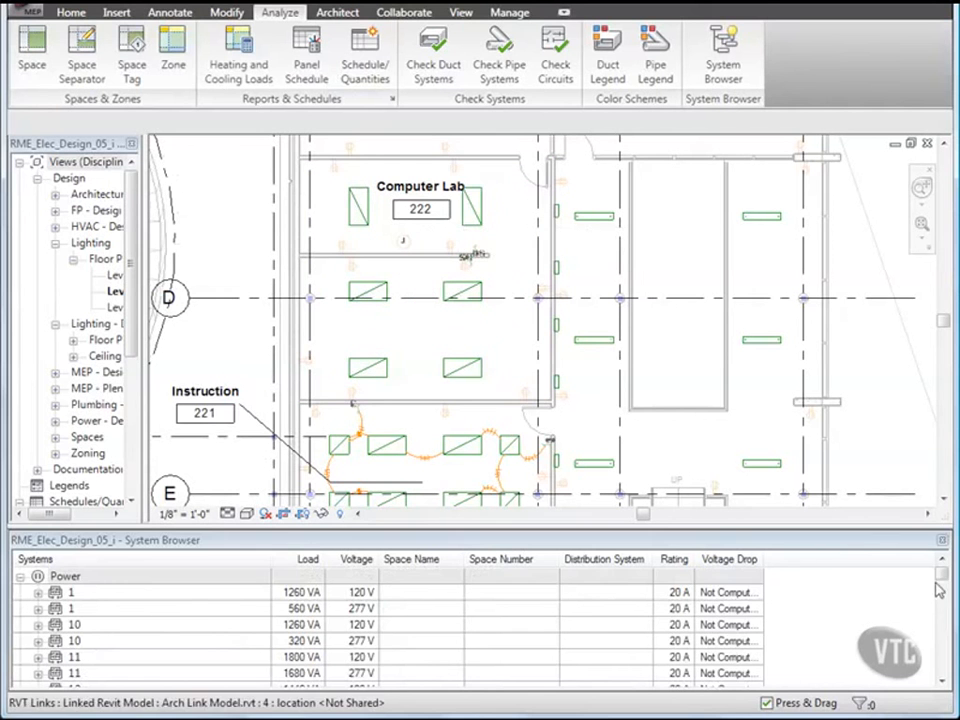
pyautogui.moveTo(942, 576); pyautogui.dragTo(949, 654)
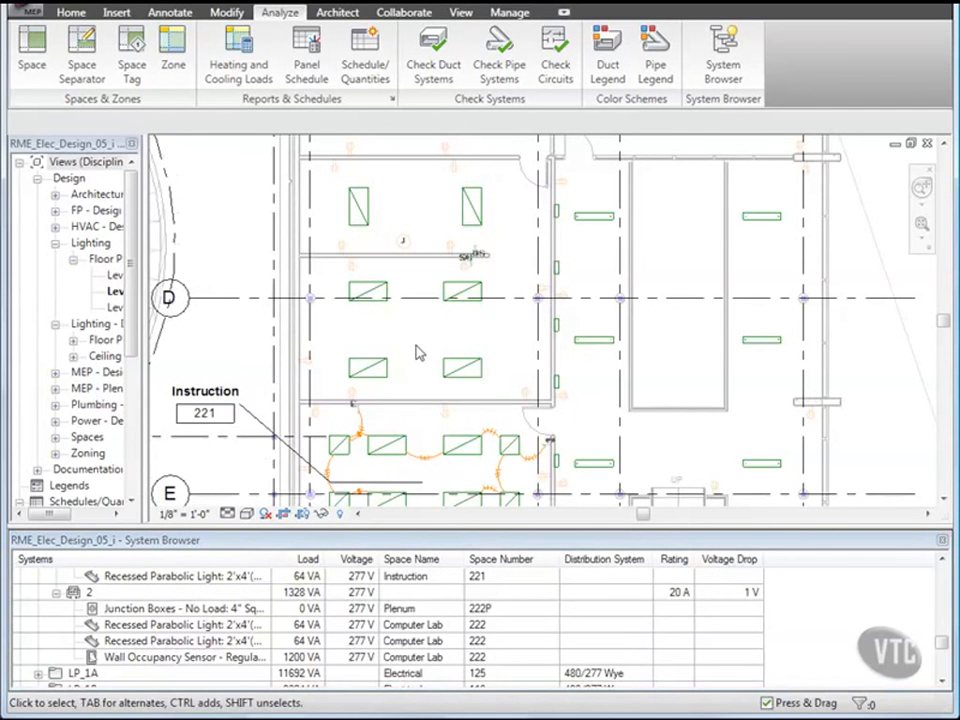
# Step: Add the four middle and lower-row lab lights and the occupancy sensor to circuit 2
pyautogui.click(367, 207)
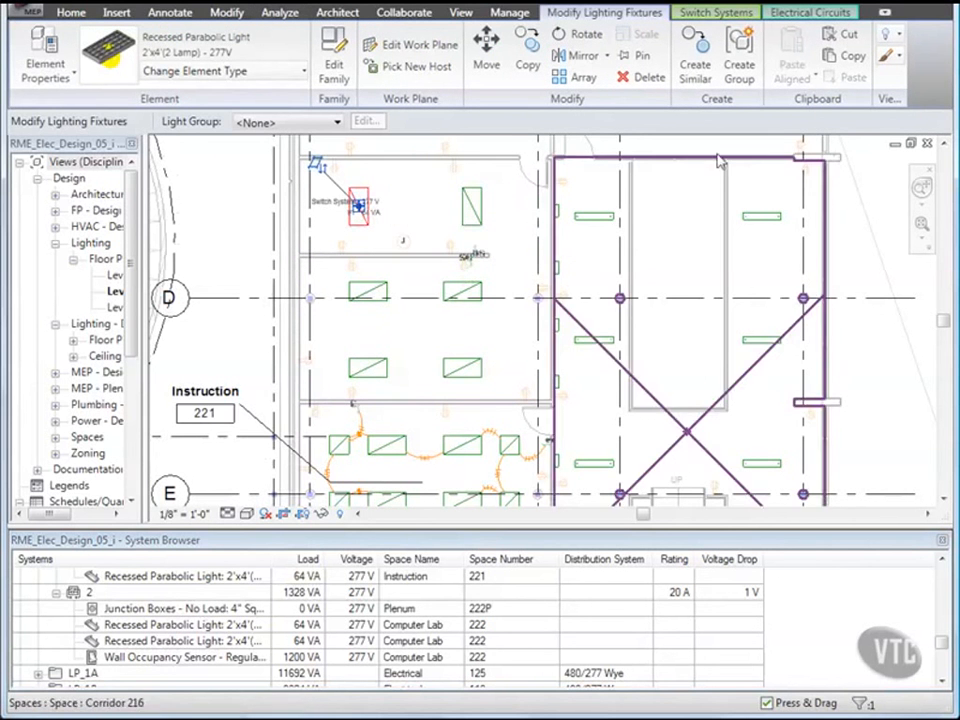
pyautogui.click(806, 17)
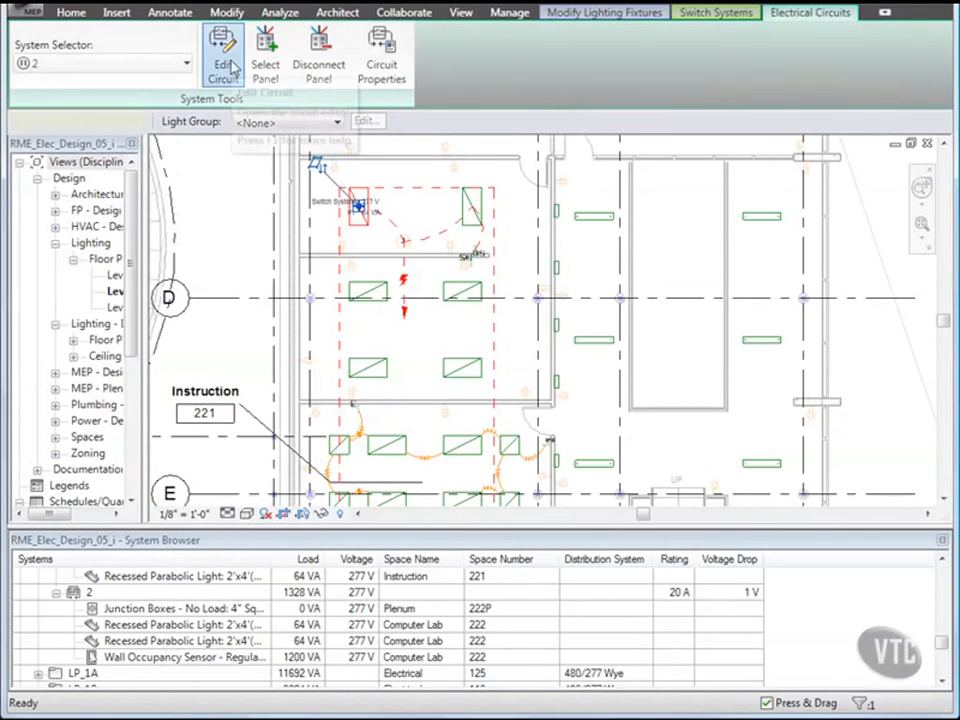
pyautogui.click(223, 62)
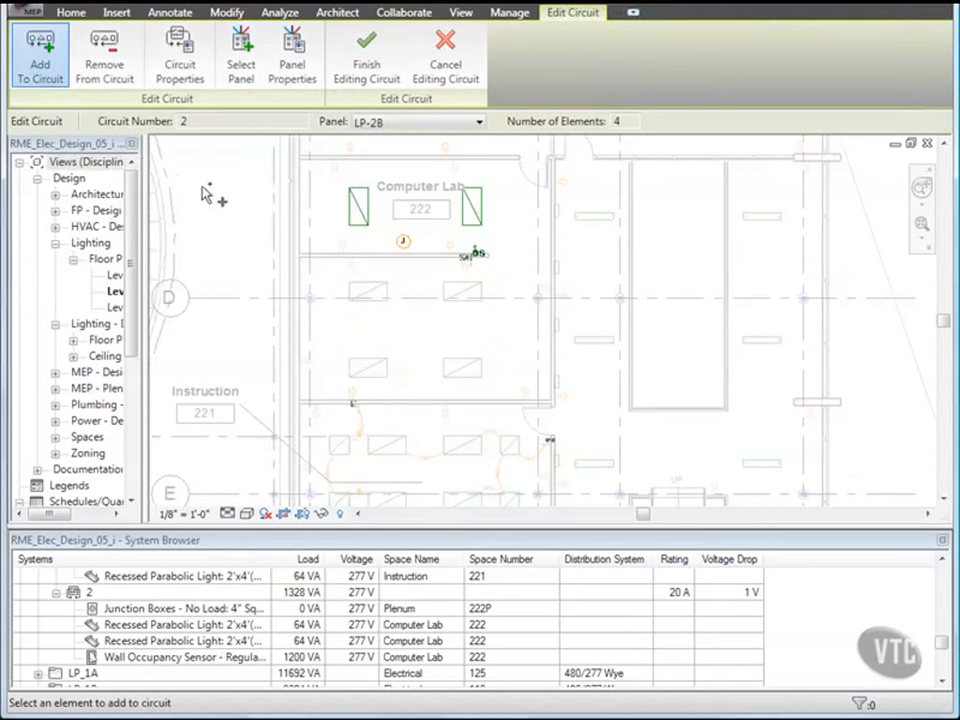
pyautogui.click(358, 296)
pyautogui.click(457, 295)
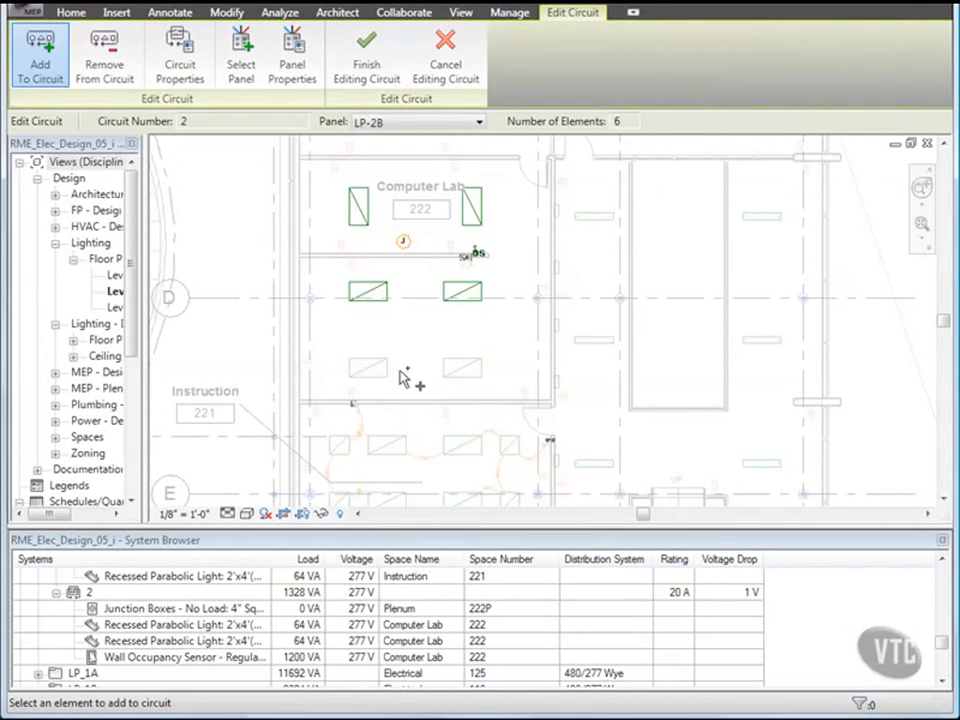
pyautogui.click(387, 385)
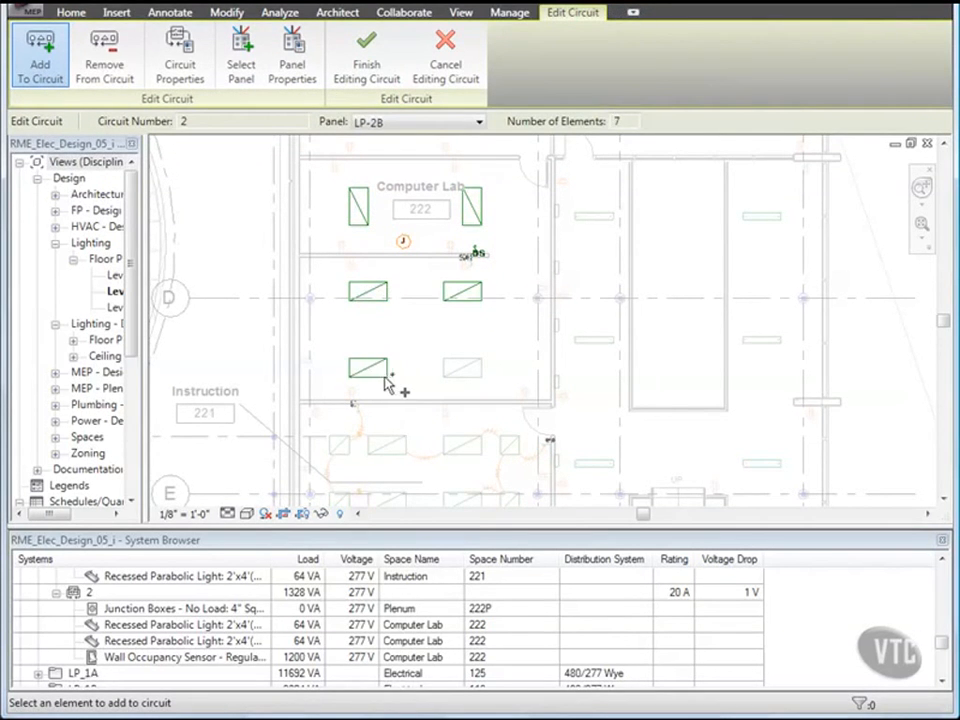
pyautogui.click(461, 379)
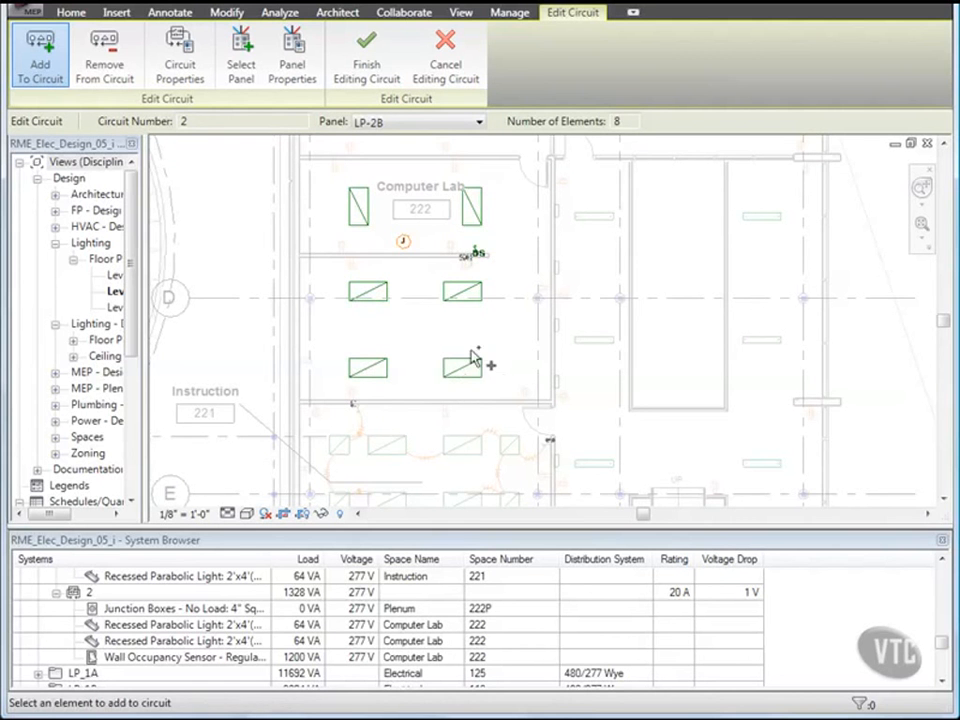
pyautogui.scroll(2, 475, 272)
pyautogui.click(482, 262)
pyautogui.scroll(-1, 505, 290)
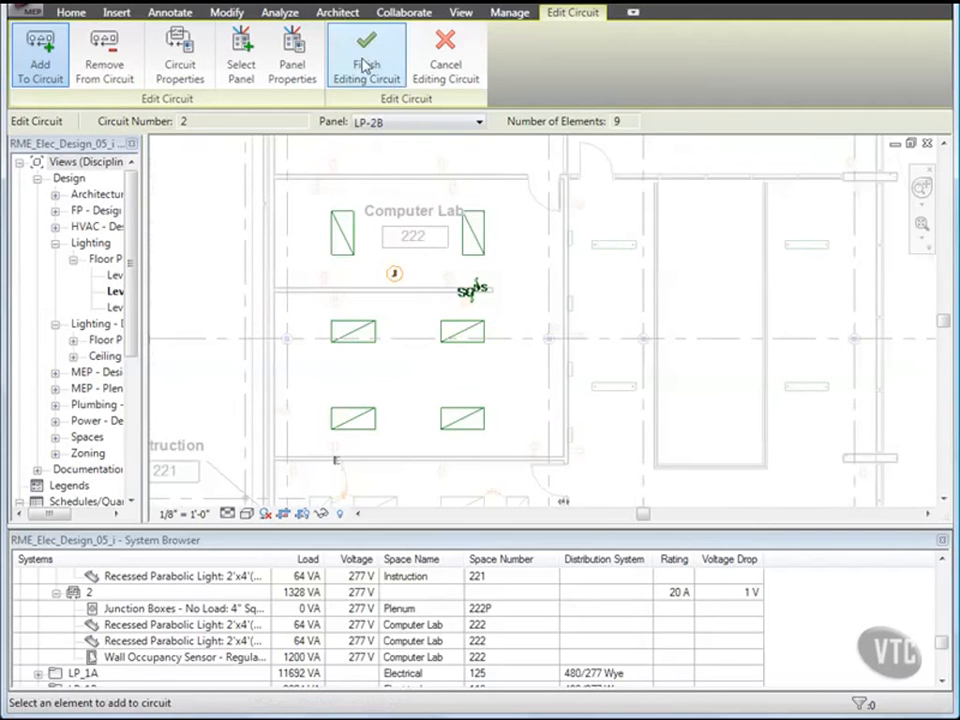
pyautogui.click(366, 64)
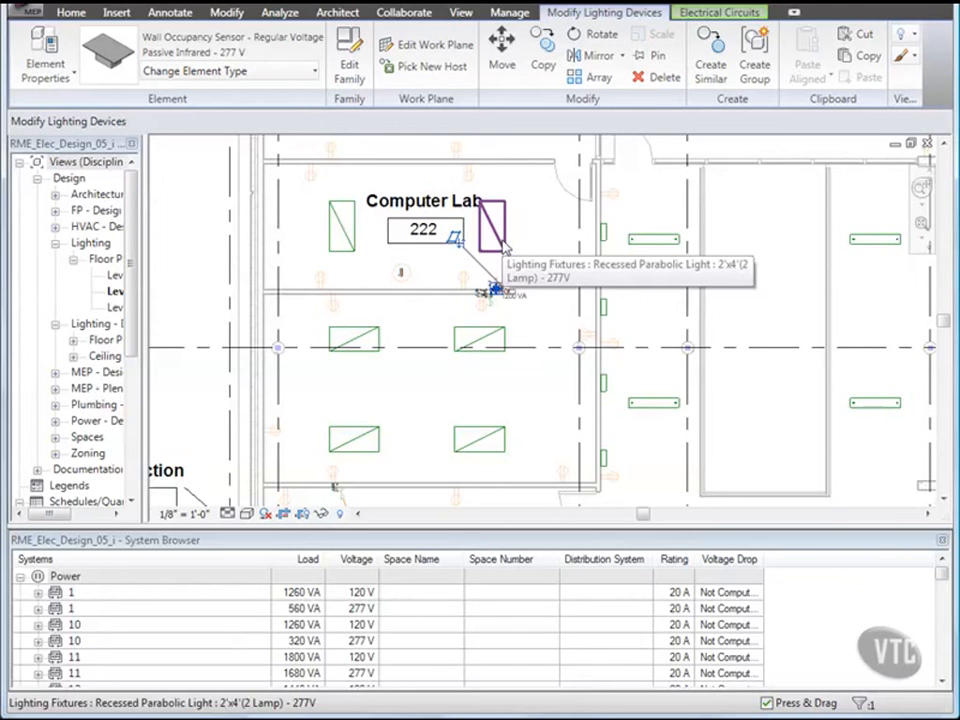
# Step: Check a lab fixture's switch system and circuit, then close the System Browser
pyautogui.press('Tab')
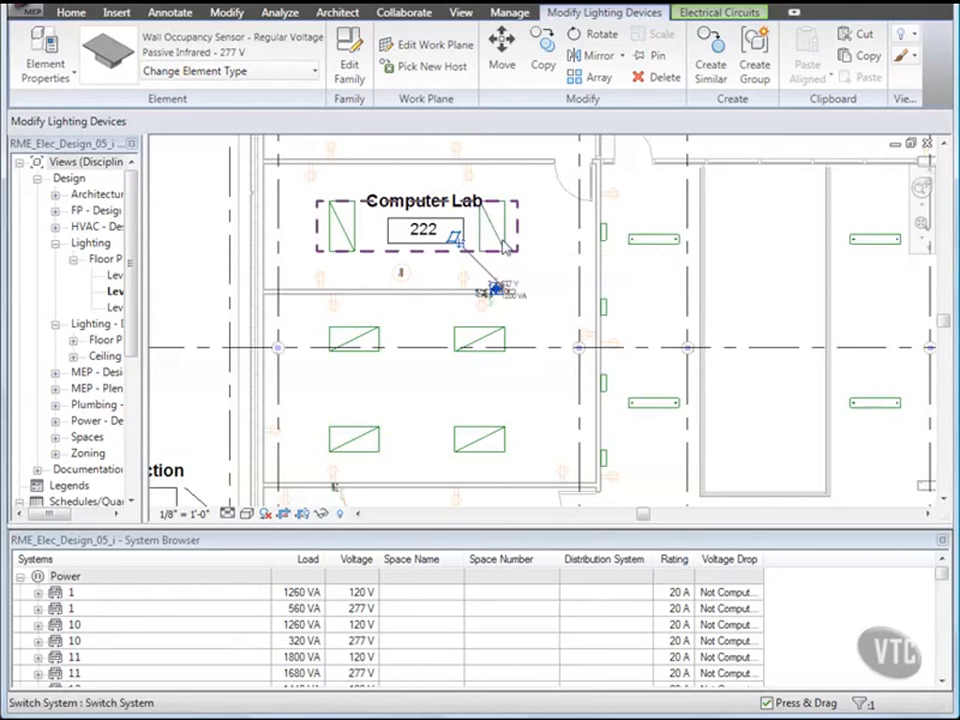
pyautogui.press('Tab')
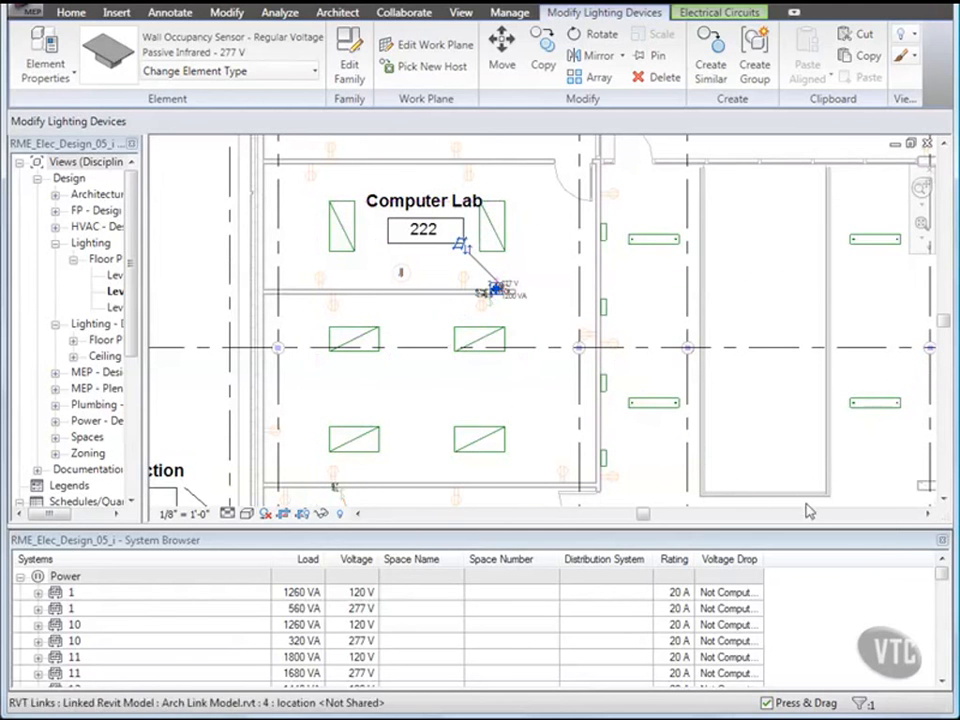
pyautogui.click(941, 540)
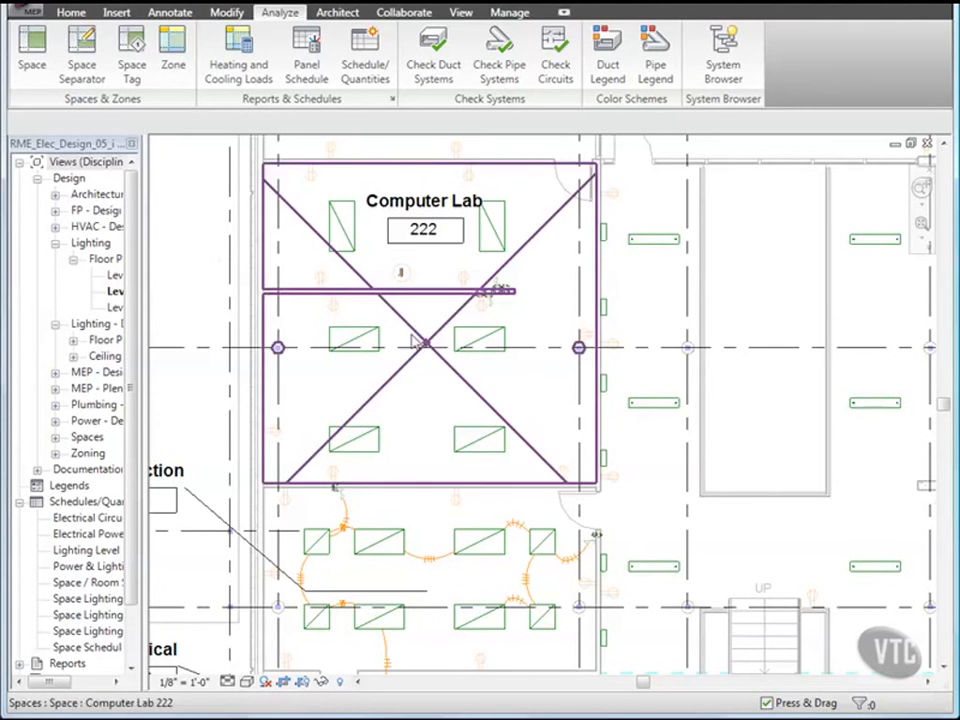
pyautogui.click(171, 14)
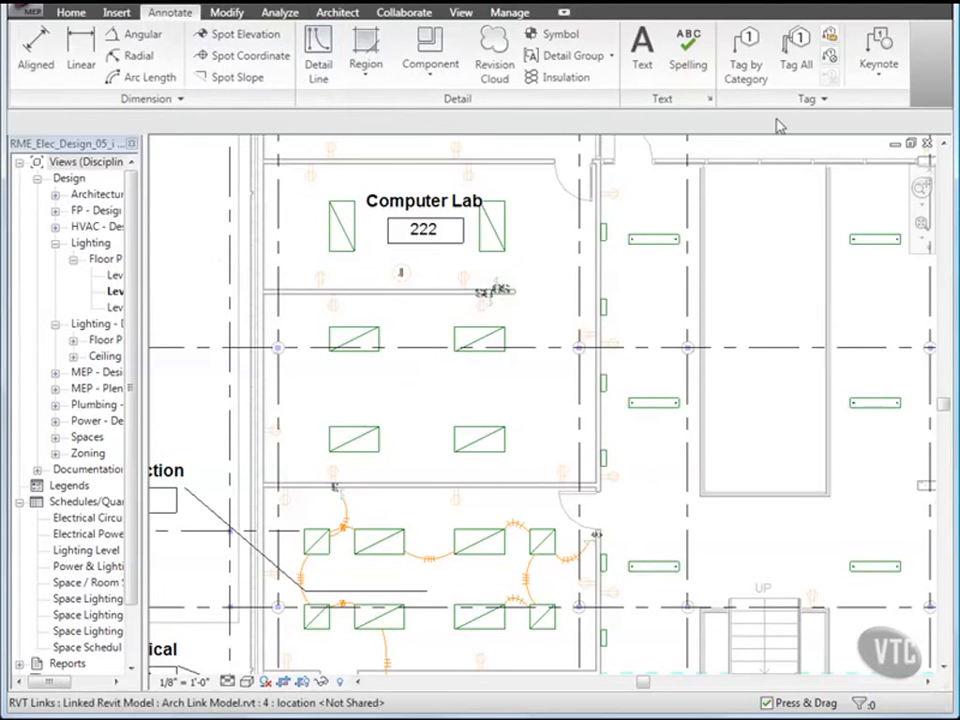
# Step: Set up Tag by Category with no leader and the Lighting Fixture Tag : Standard family
pyautogui.click(753, 70)
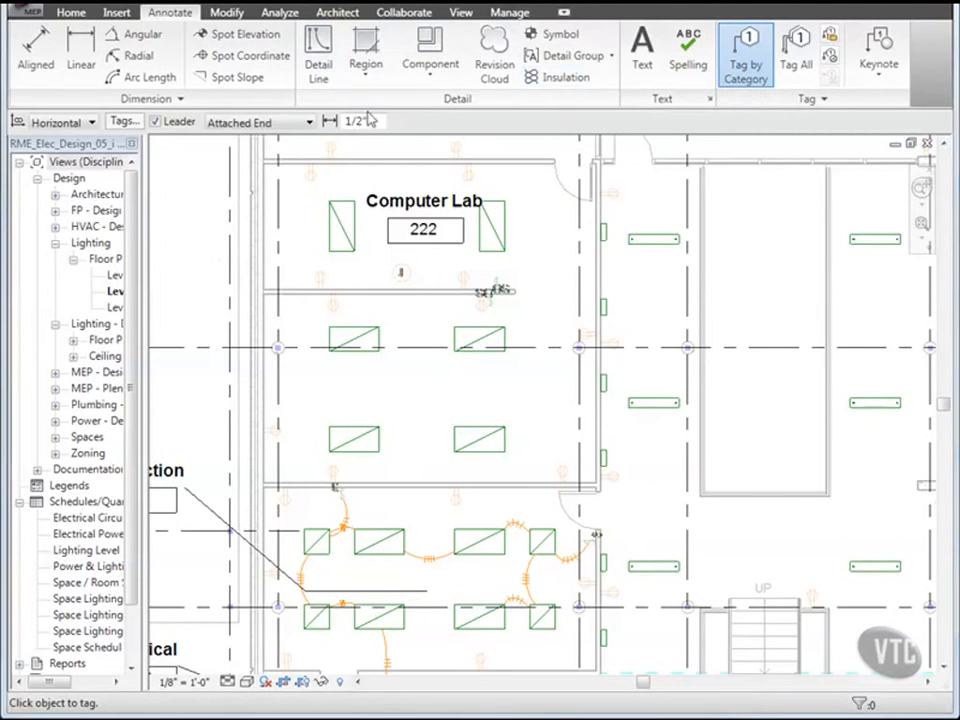
pyautogui.click(155, 121)
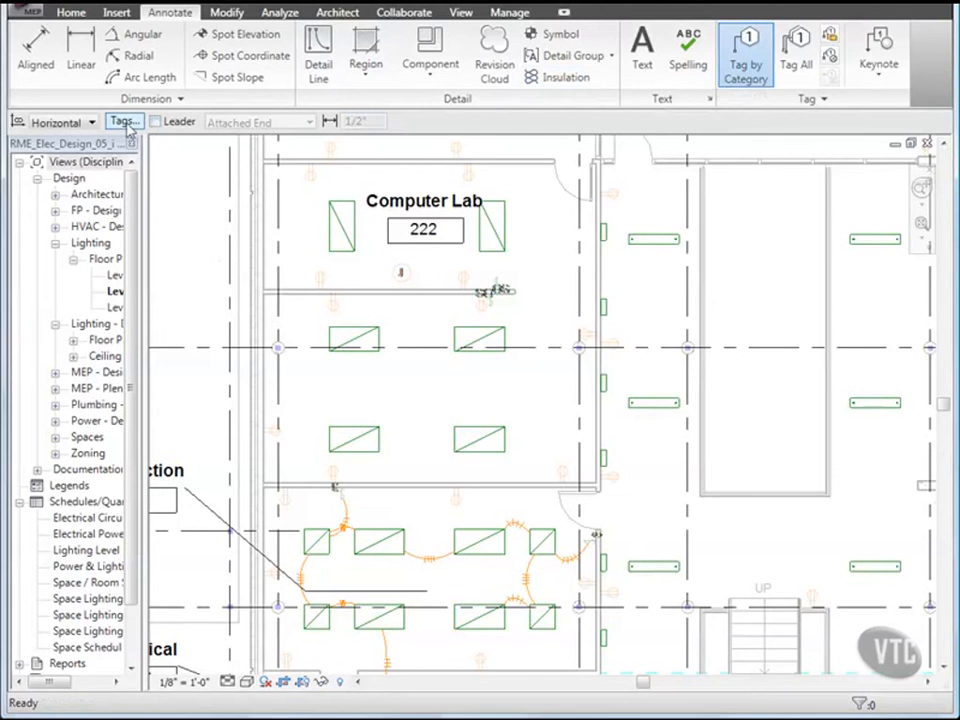
pyautogui.click(124, 121)
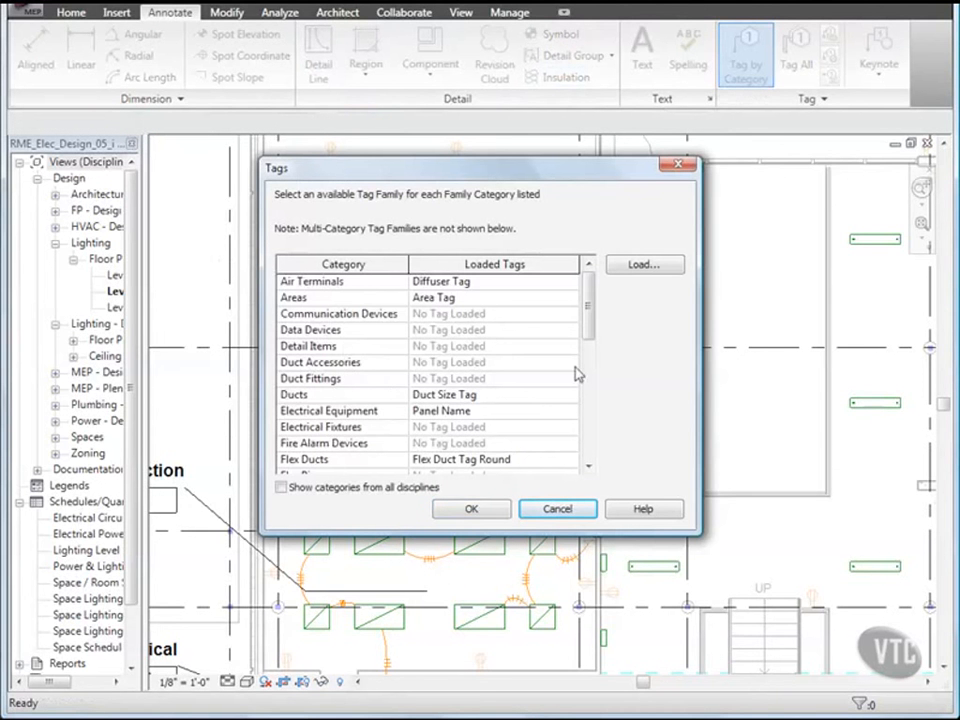
pyautogui.moveTo(589, 318); pyautogui.dragTo(590, 388)
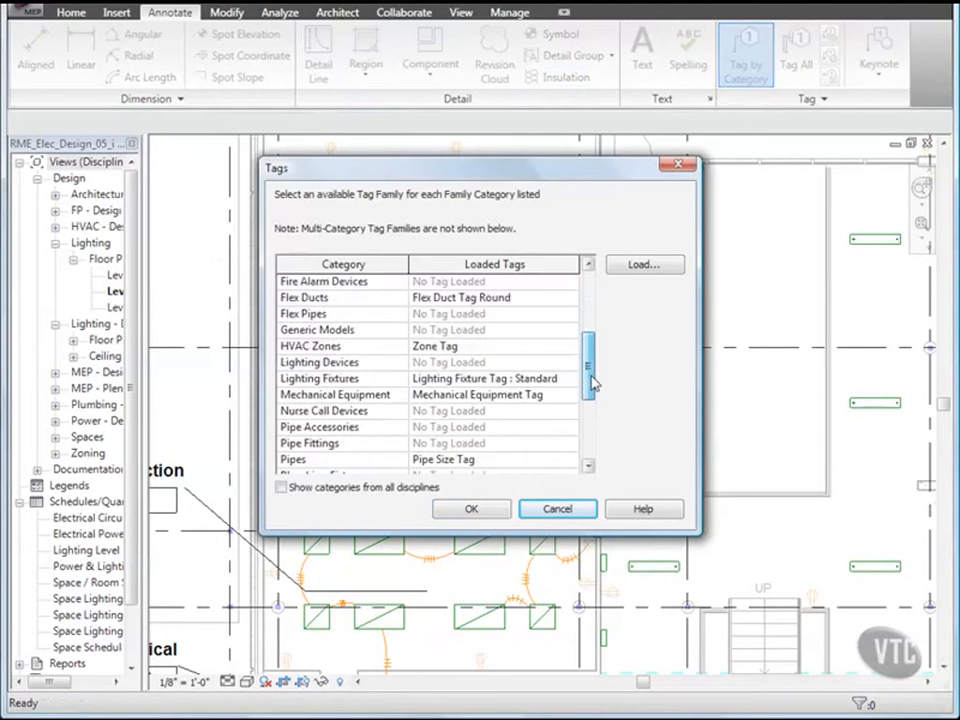
pyautogui.click(516, 379)
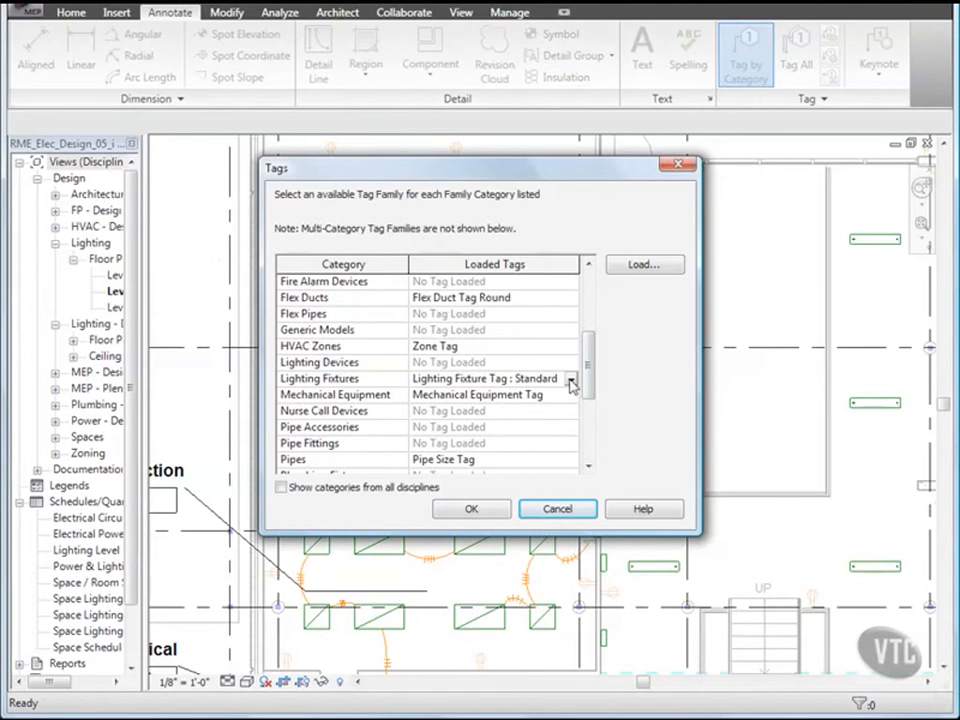
pyautogui.click(570, 379)
pyautogui.click(546, 409)
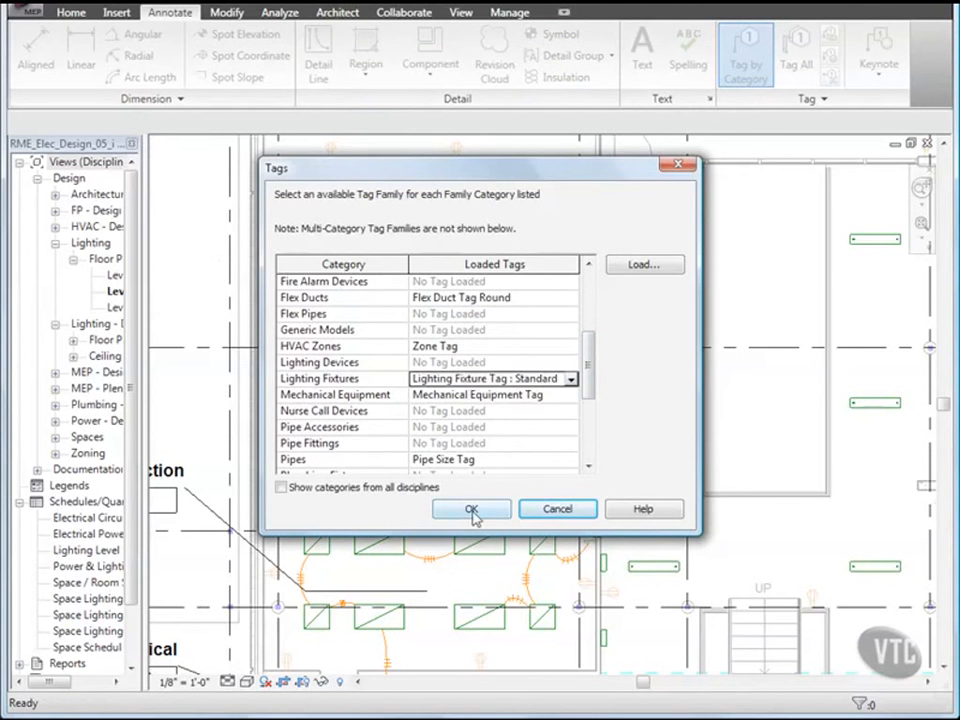
pyautogui.click(471, 510)
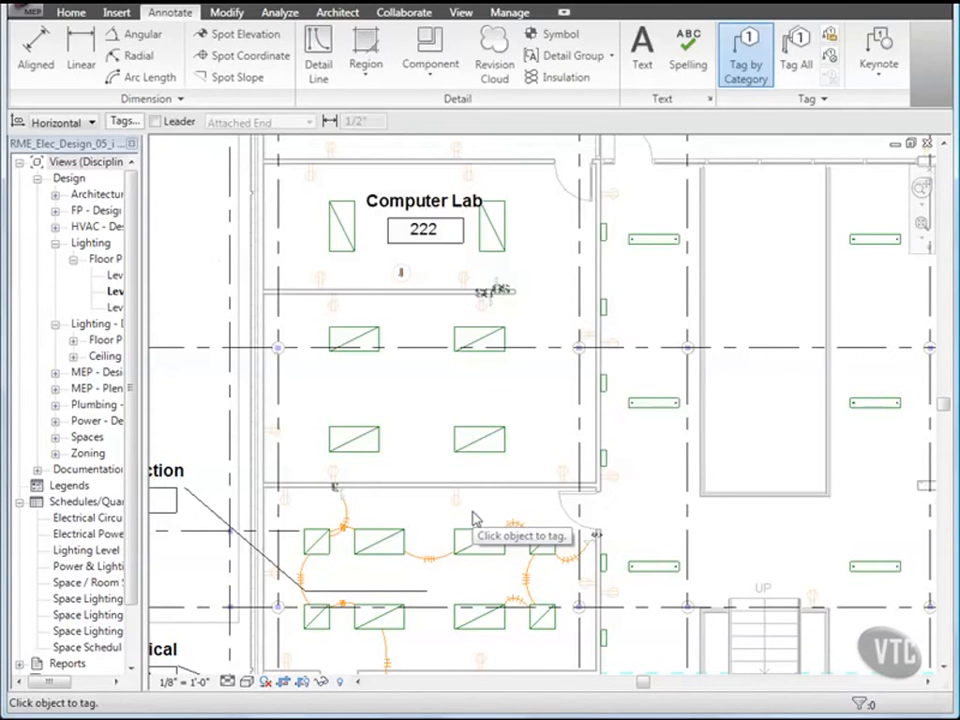
# Step: Tag all six Computer Lab light fixtures
pyautogui.click(380, 448)
pyautogui.click(482, 442)
pyautogui.click(480, 343)
pyautogui.click(372, 352)
pyautogui.click(345, 232)
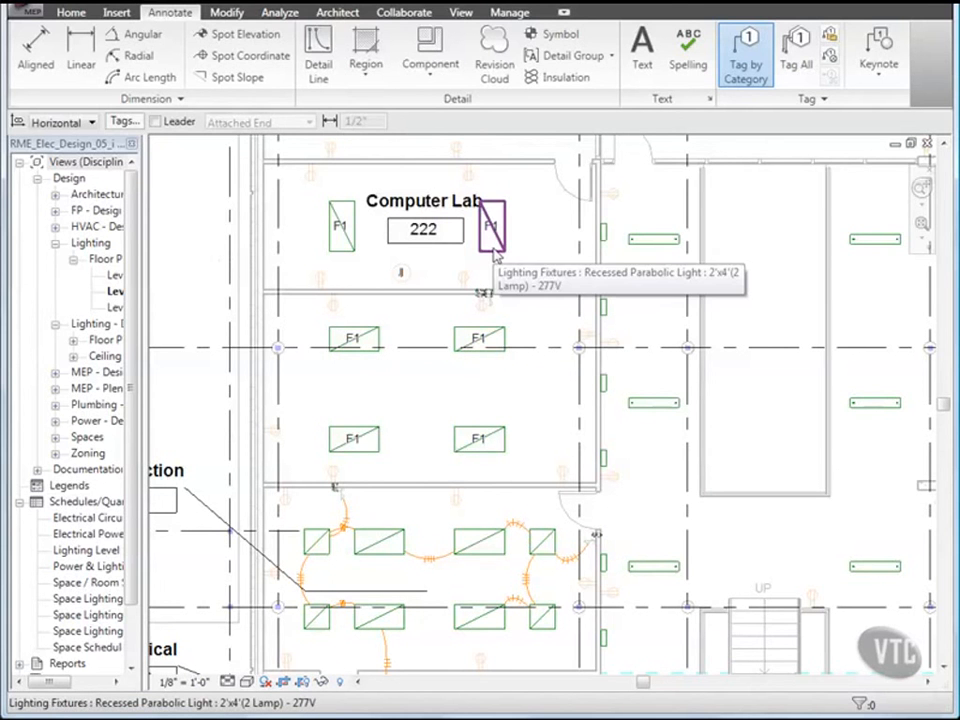
pyautogui.click(495, 255)
pyautogui.press('Escape')
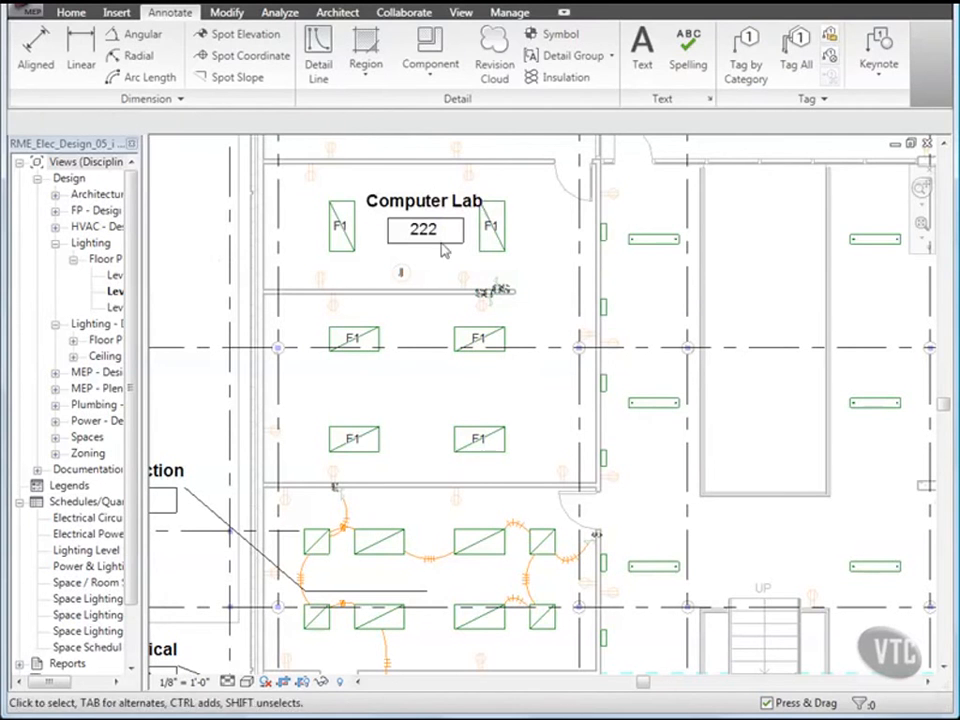
# Step: Change the Recessed Parabolic Light type's Type Mark from F1 to FR4
pyautogui.click(358, 242)
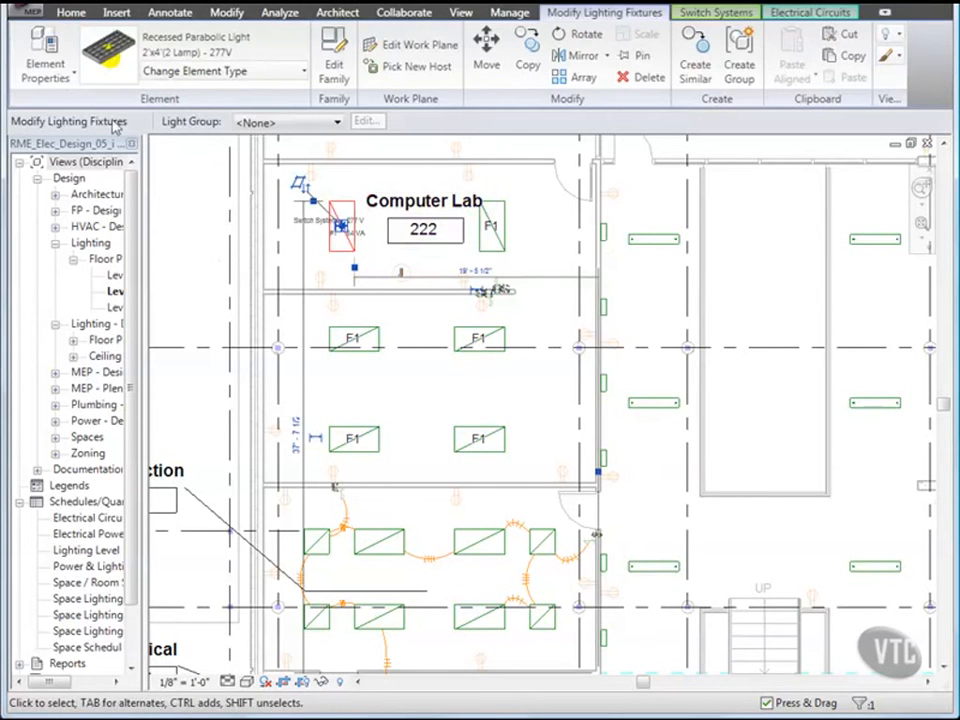
pyautogui.click(47, 52)
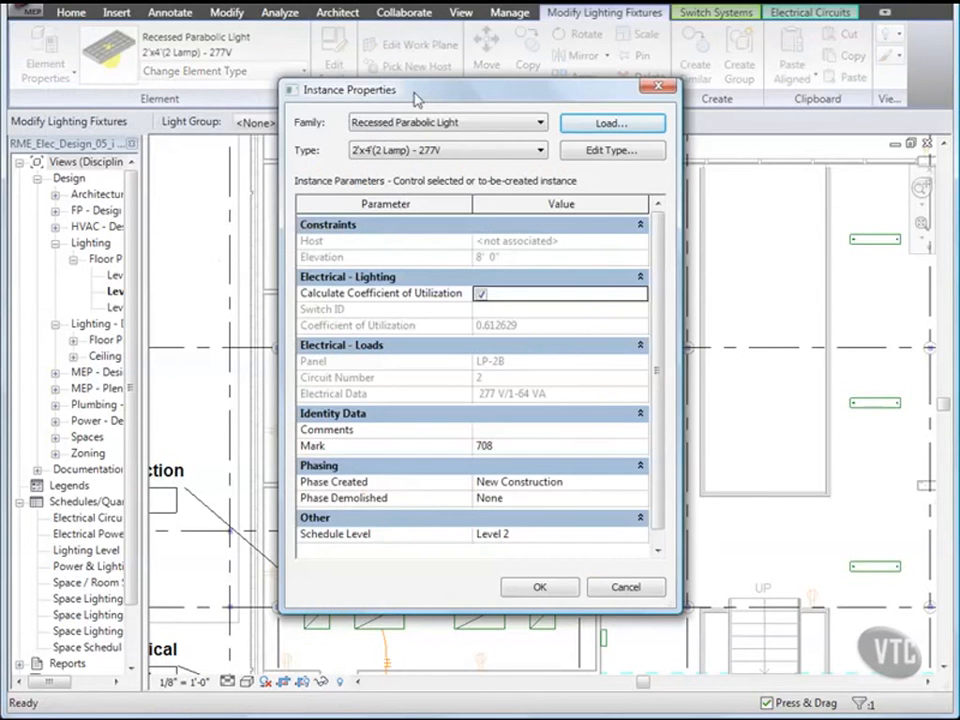
pyautogui.click(609, 150)
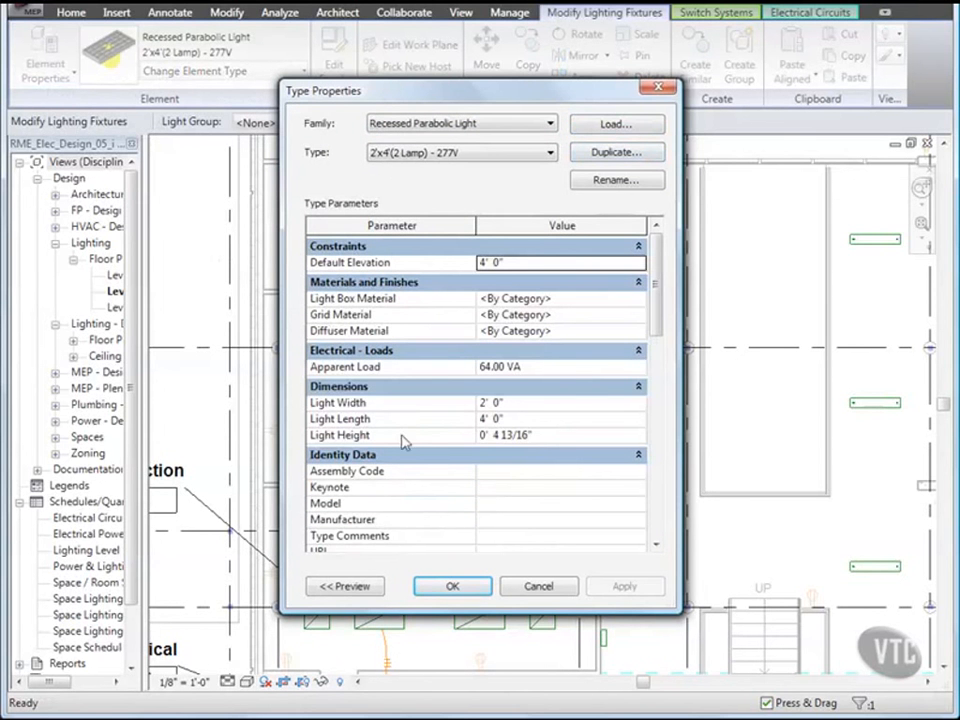
pyautogui.scroll(-3, 662, 386)
pyautogui.click(506, 441)
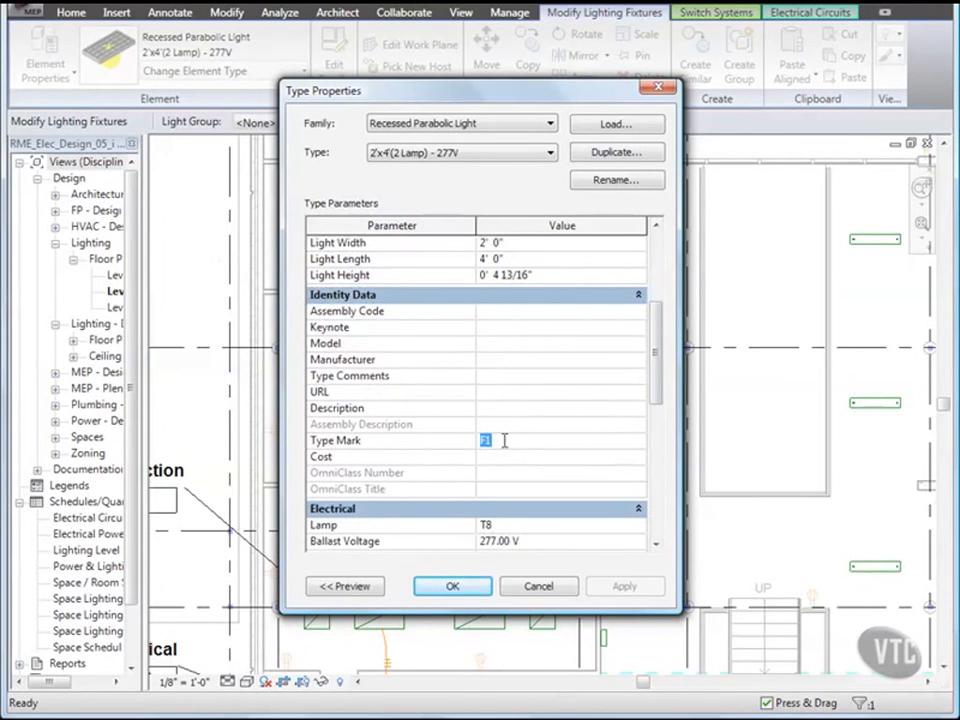
pyautogui.write('FR4')
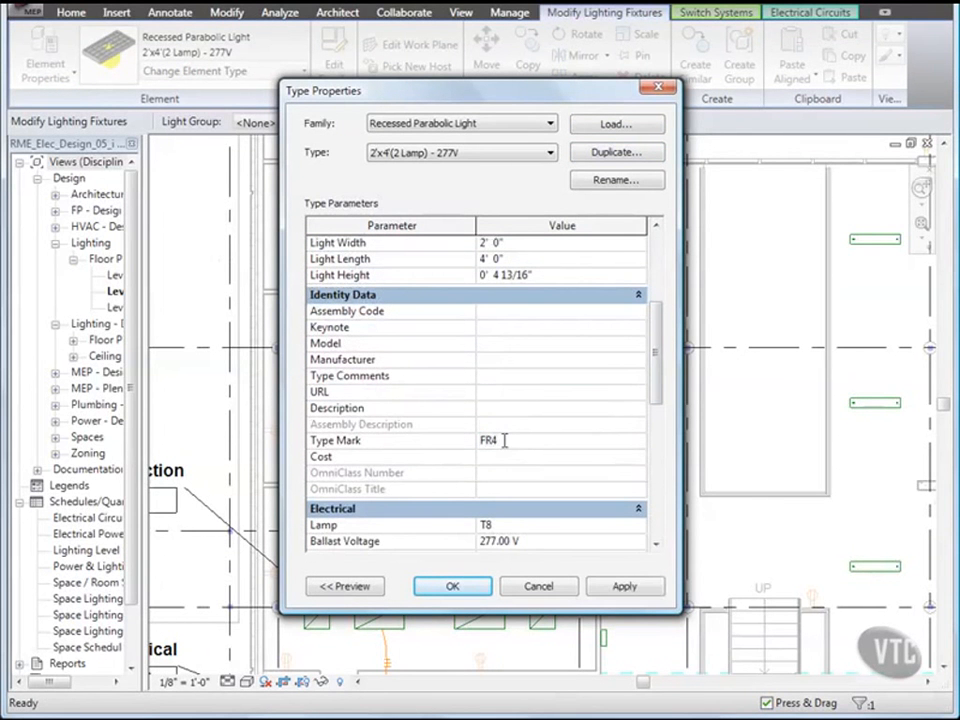
pyautogui.click(452, 588)
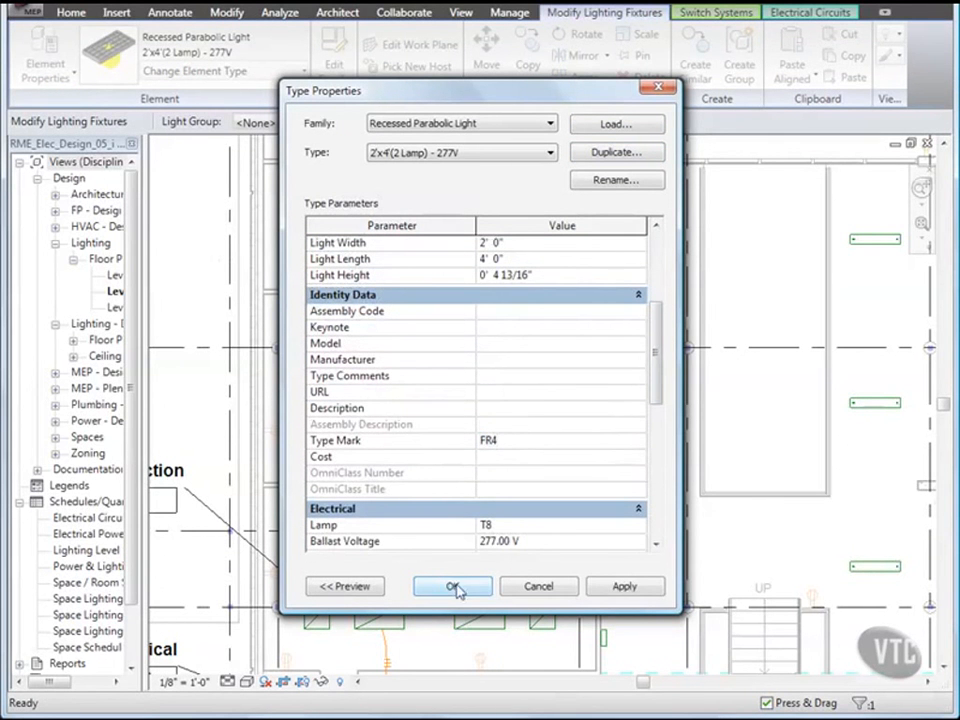
pyautogui.click(538, 587)
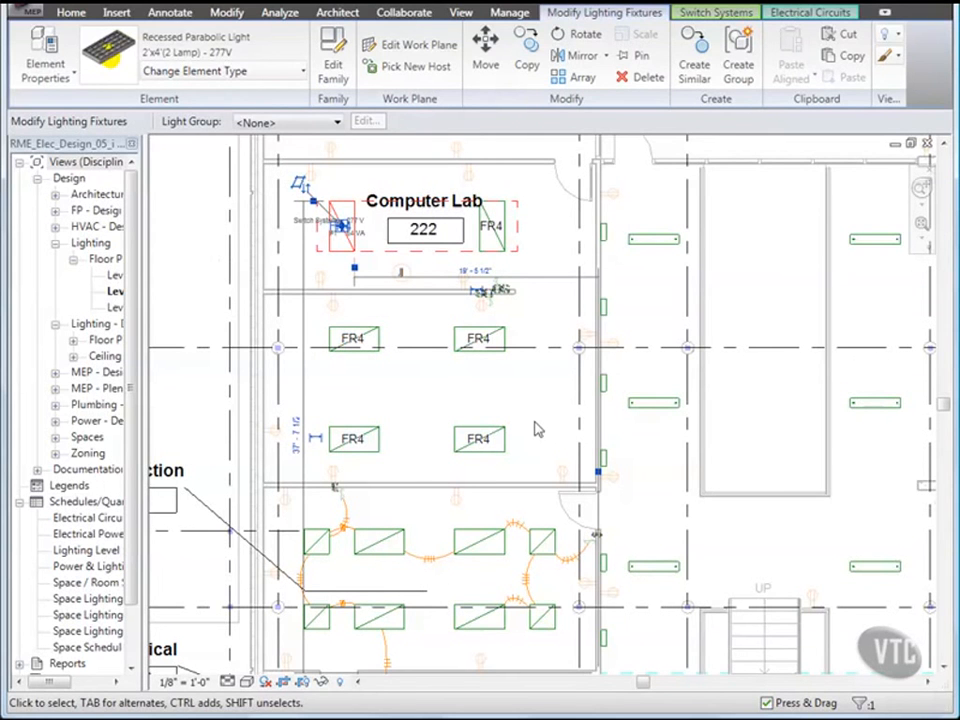
# Step: Open the Lighting Fixture Tag family for editing from an FR4 tag
pyautogui.press('Escape')
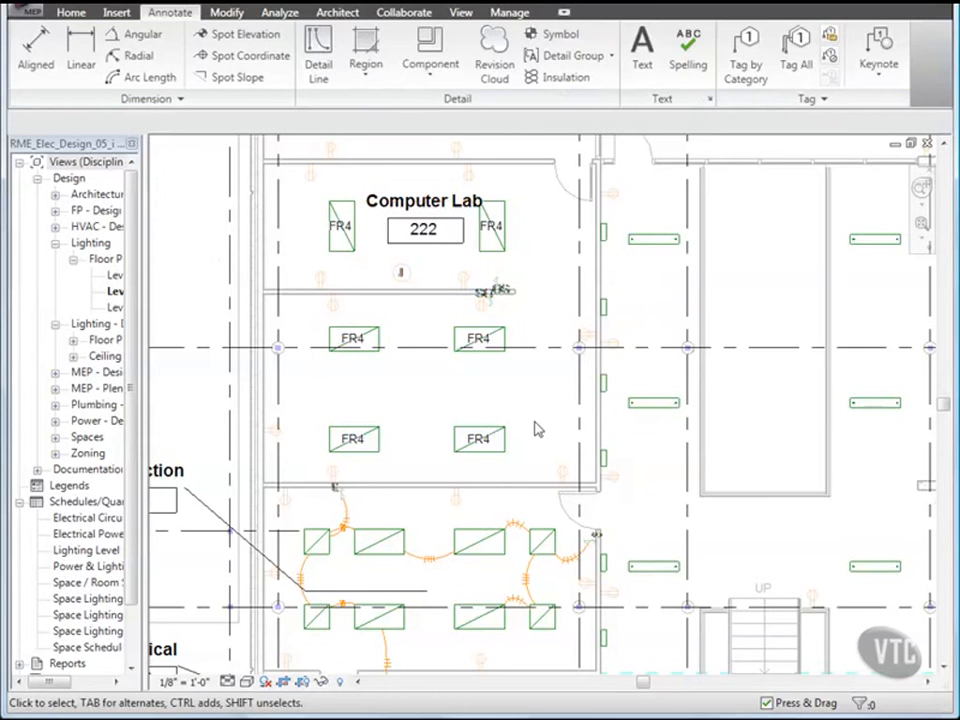
pyautogui.click(366, 448)
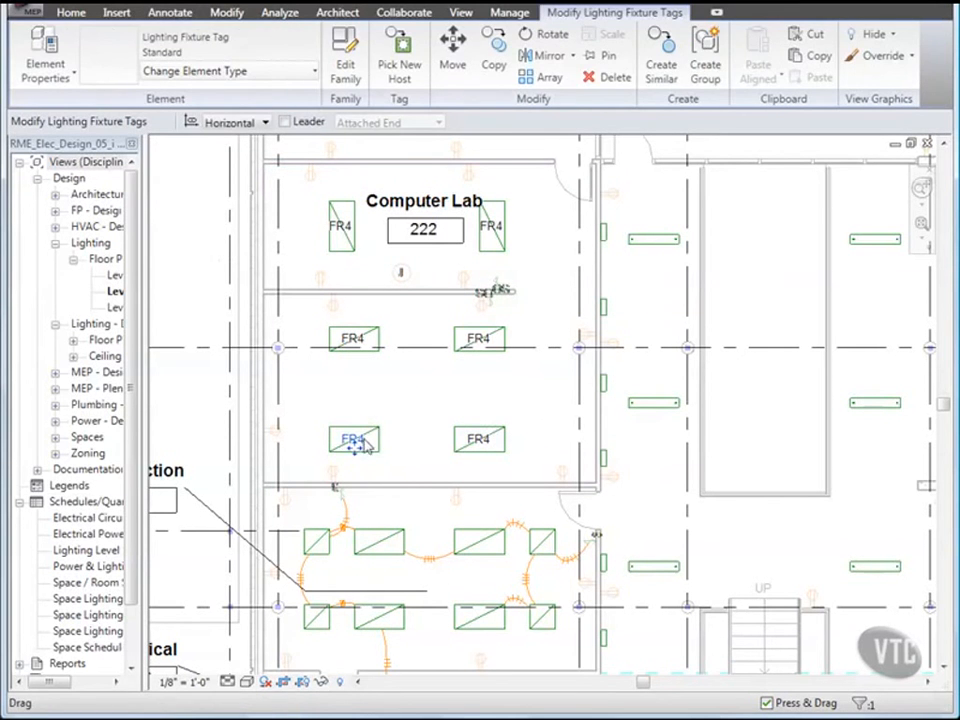
pyautogui.click(345, 55)
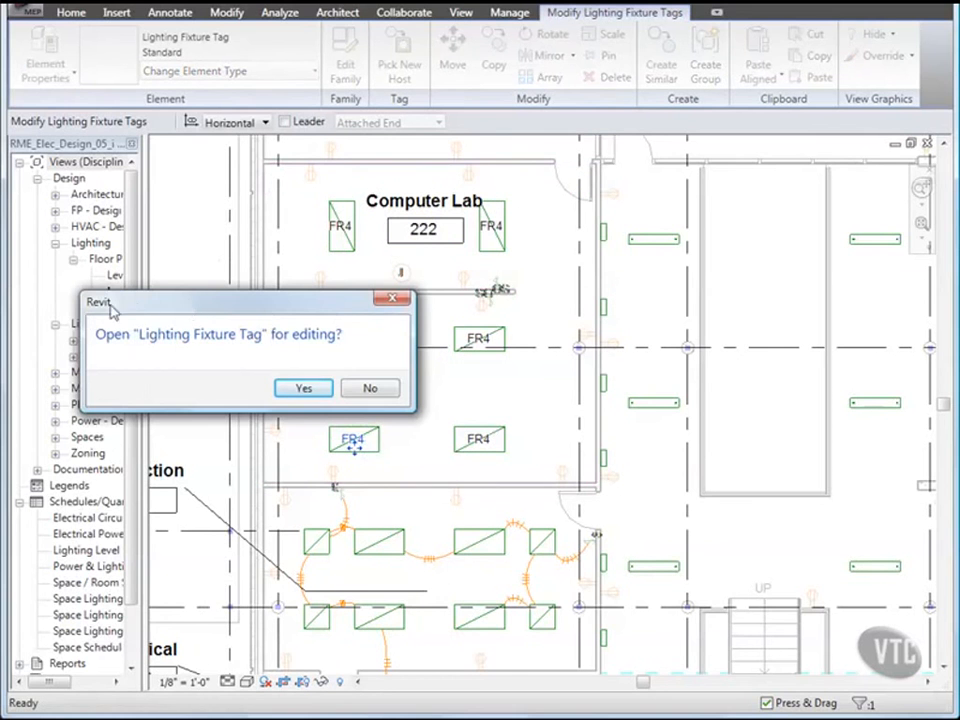
pyautogui.click(303, 389)
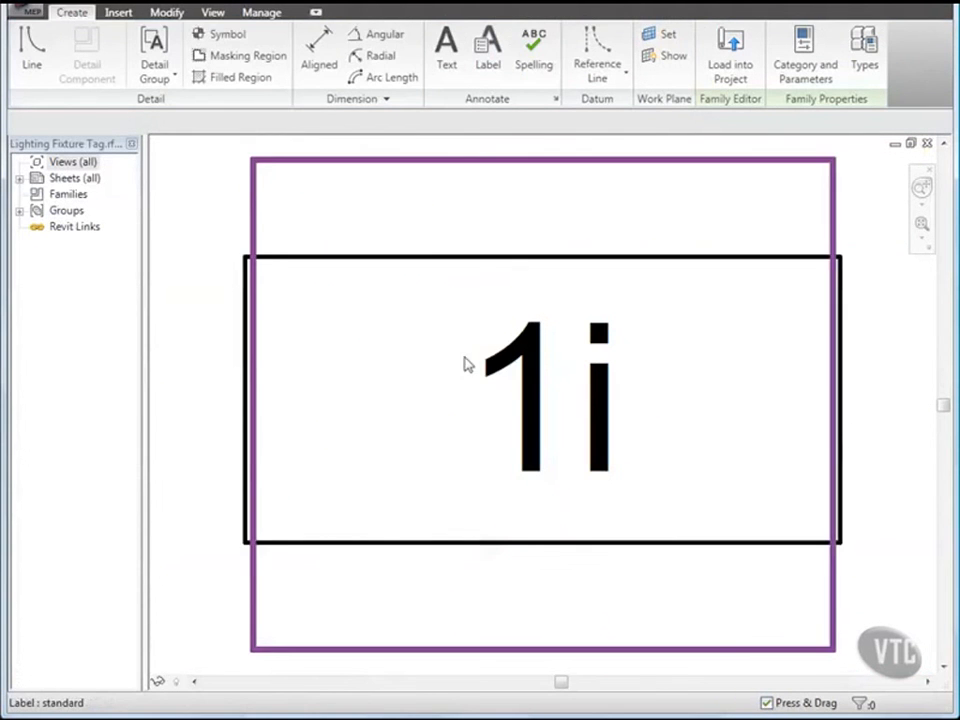
# Step: Review the 1i Type Mark label's parameters, then start a similar label
pyautogui.click(497, 364)
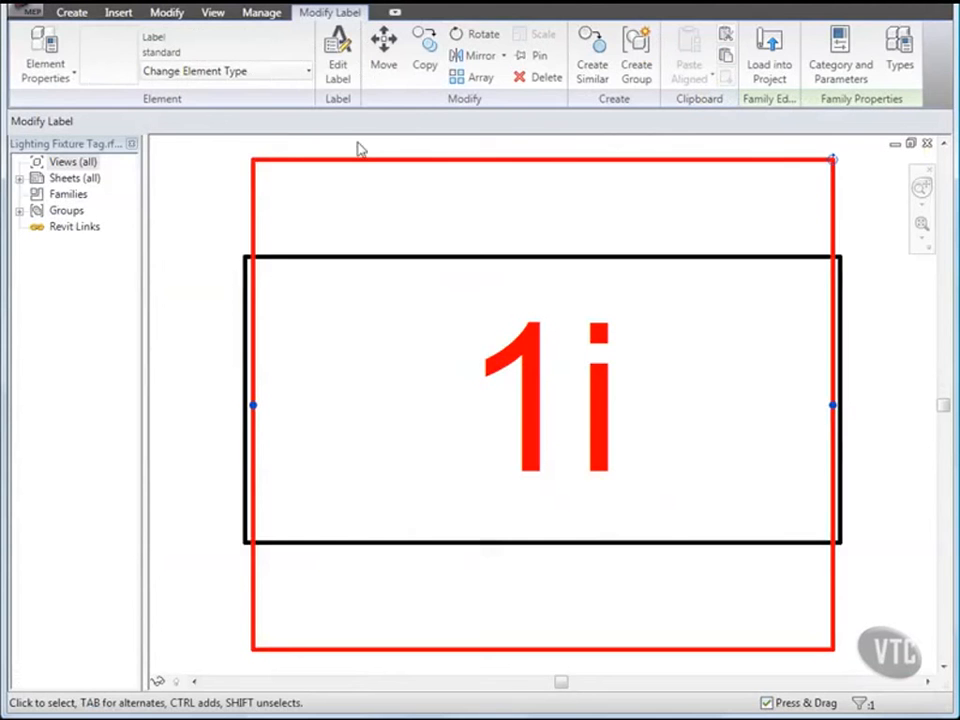
pyautogui.click(338, 72)
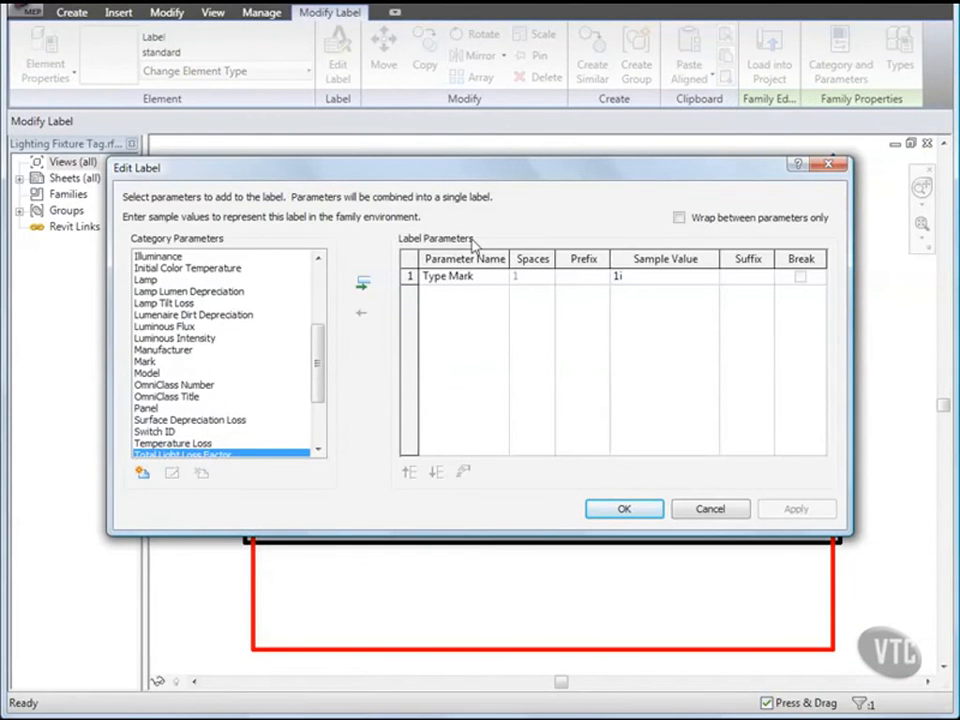
pyautogui.click(655, 512)
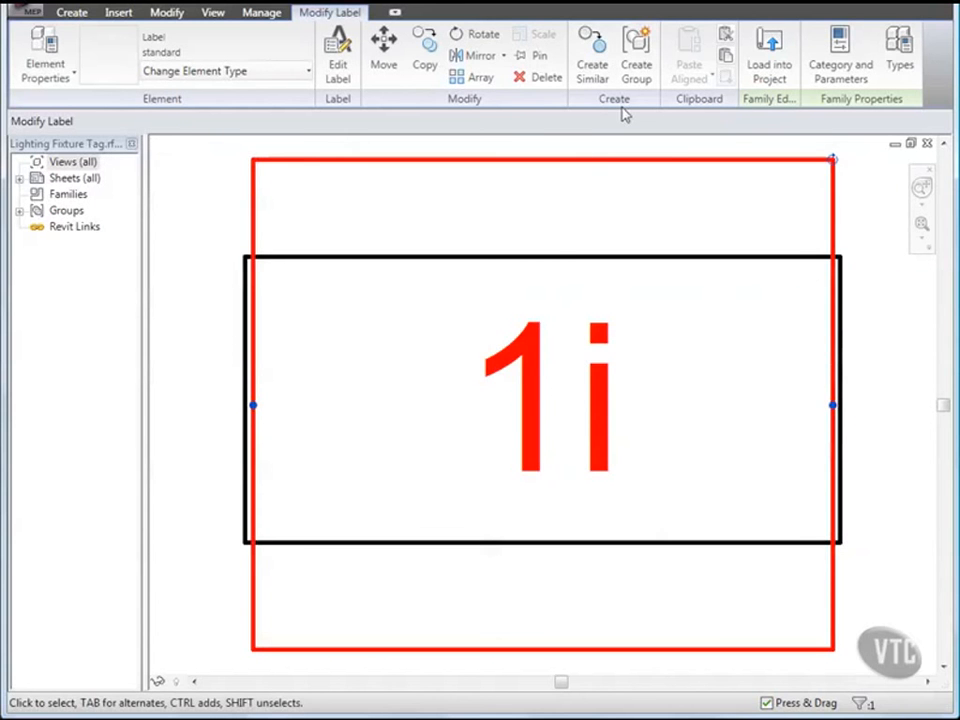
pyautogui.click(595, 64)
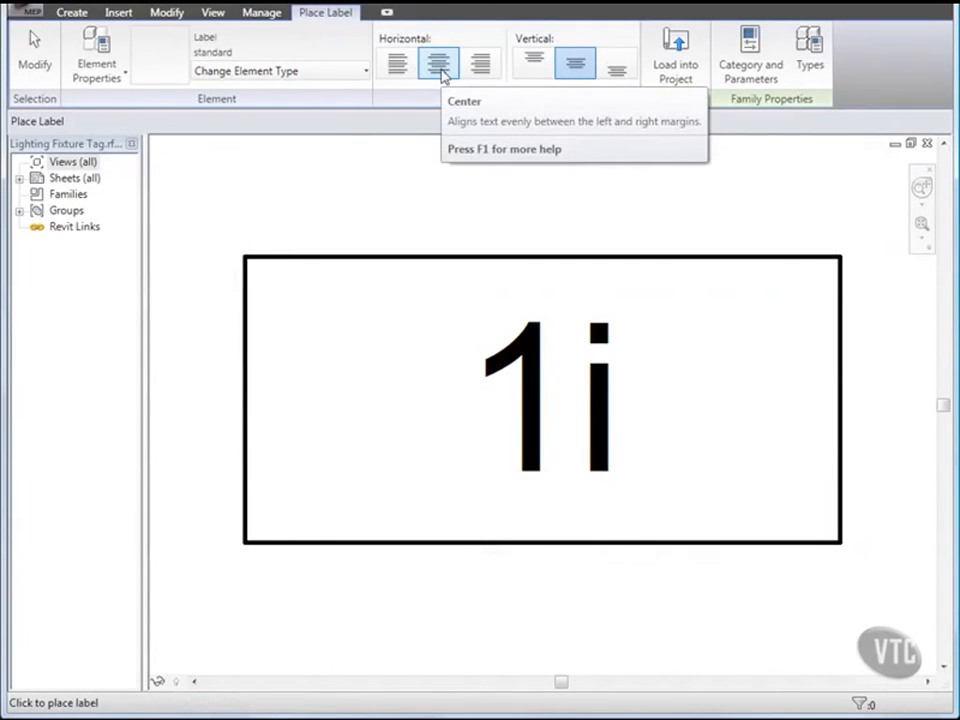
# Step: Add a top-aligned label below the tag box: Circuit Number and Switch ID, wrapped, with a comma suffix
pyautogui.click(535, 64)
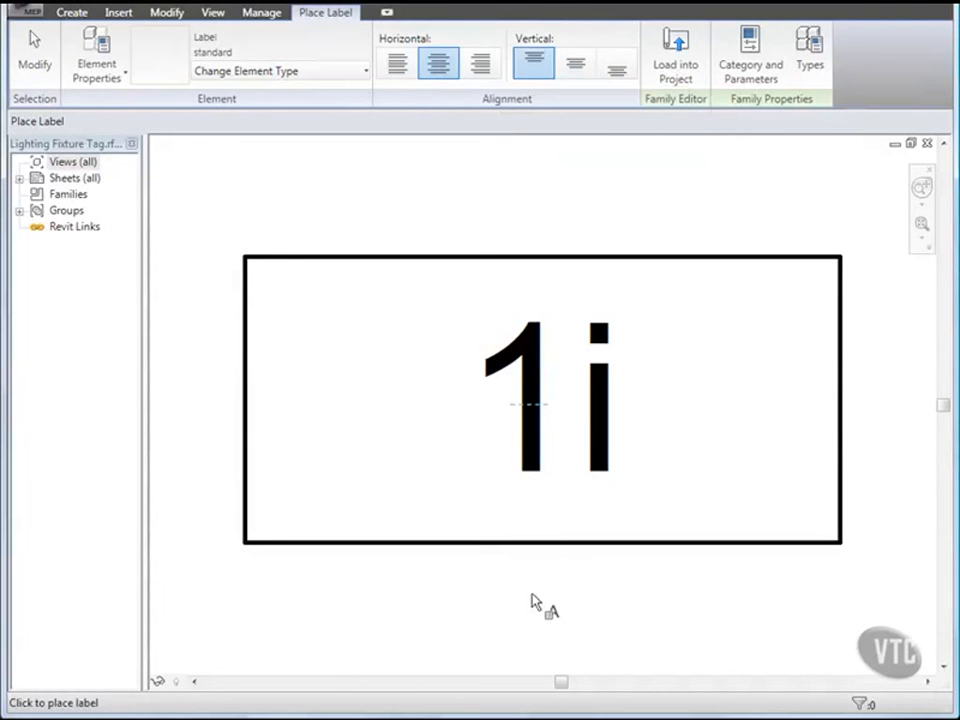
pyautogui.click(544, 618)
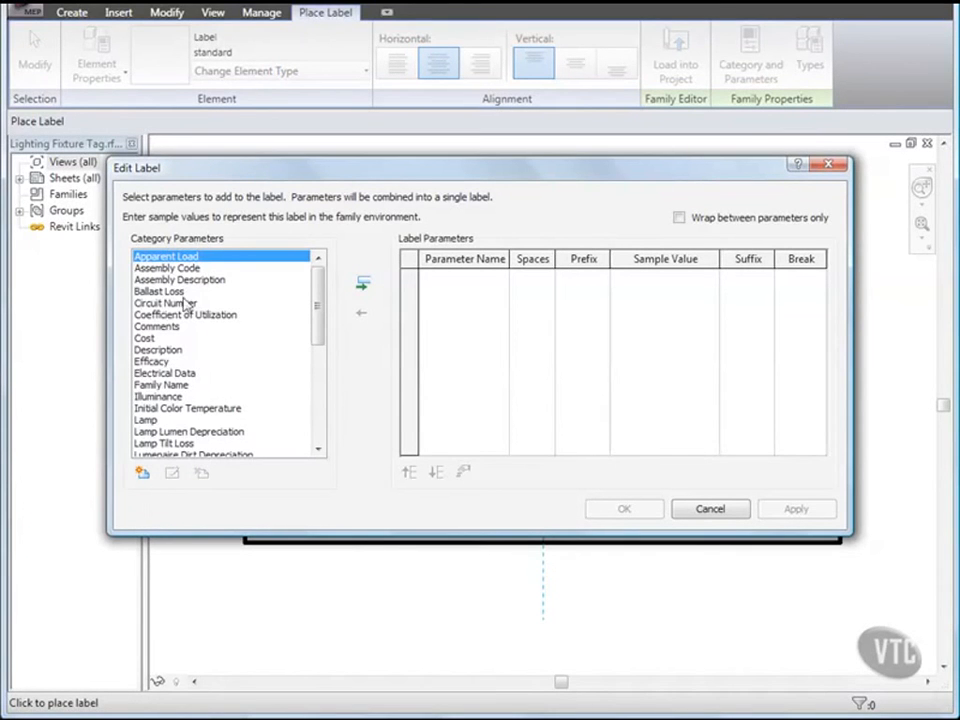
pyautogui.click(252, 303)
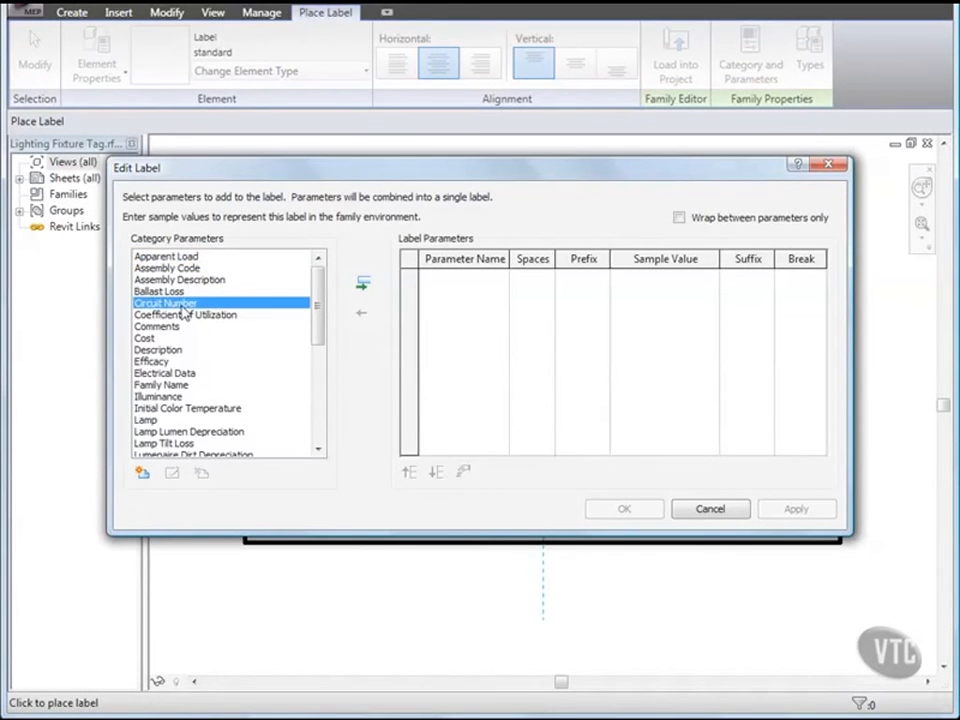
pyautogui.click(364, 285)
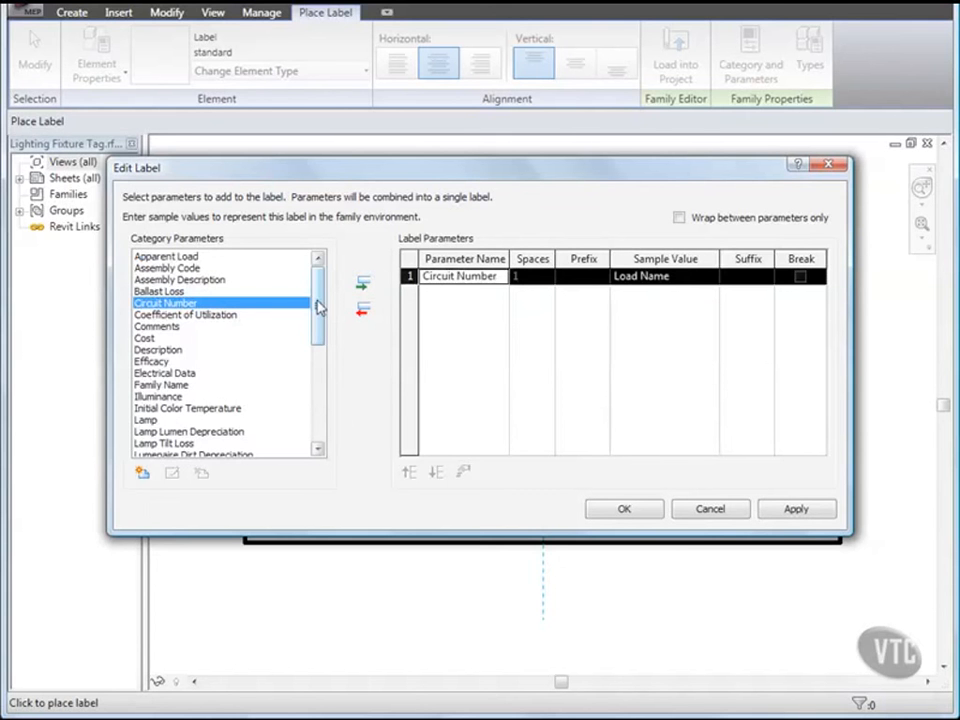
pyautogui.moveTo(318, 306); pyautogui.dragTo(317, 390)
pyautogui.click(250, 363)
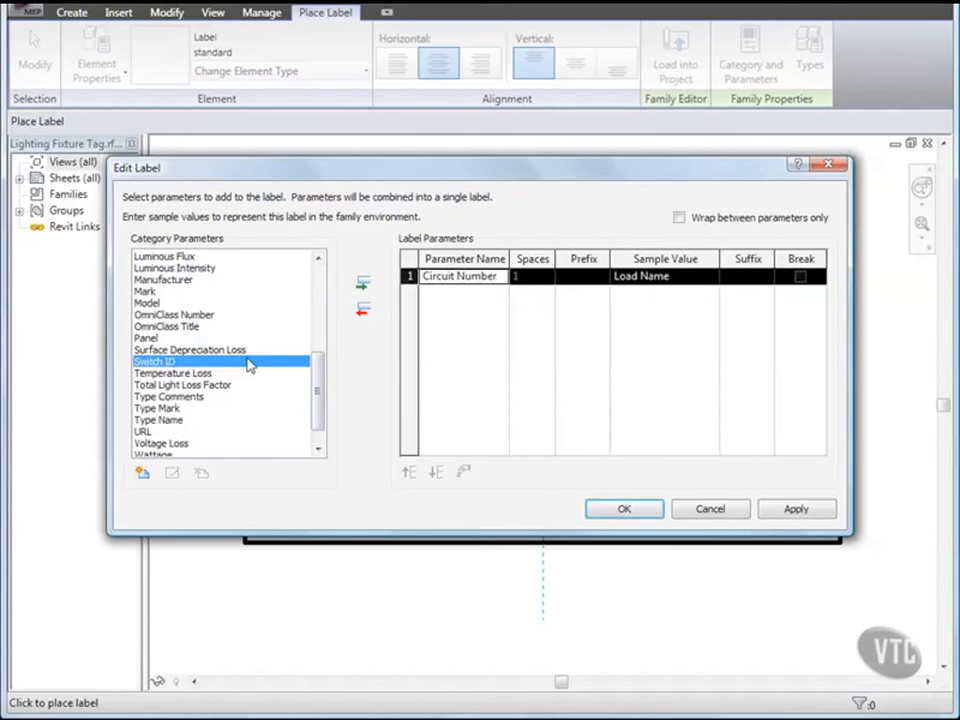
pyautogui.click(364, 285)
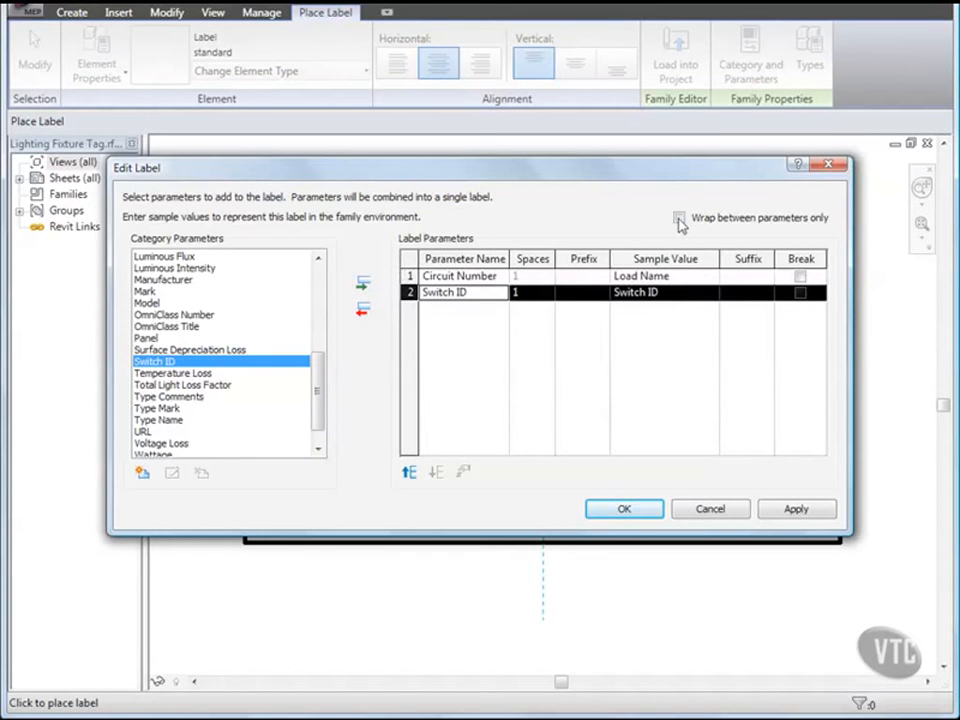
pyautogui.click(679, 218)
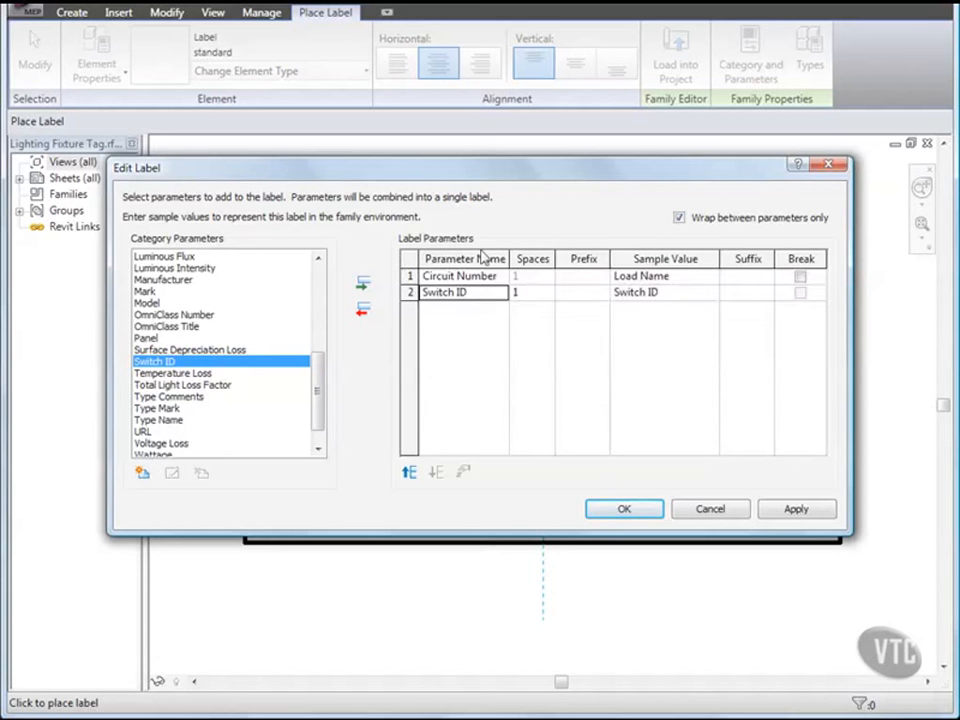
pyautogui.click(410, 276)
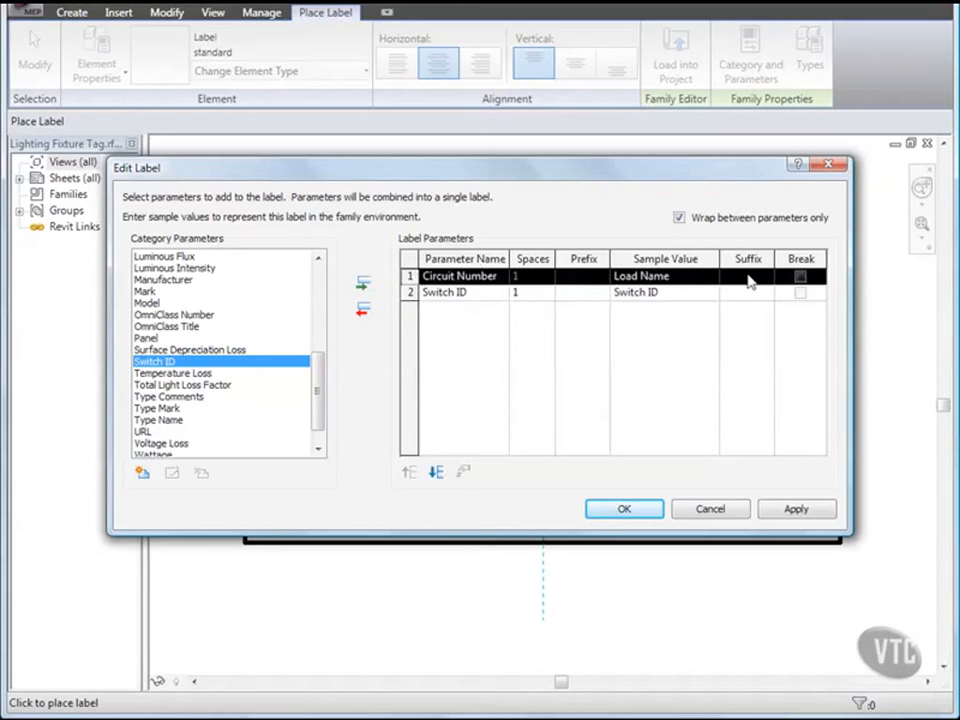
pyautogui.click(648, 368)
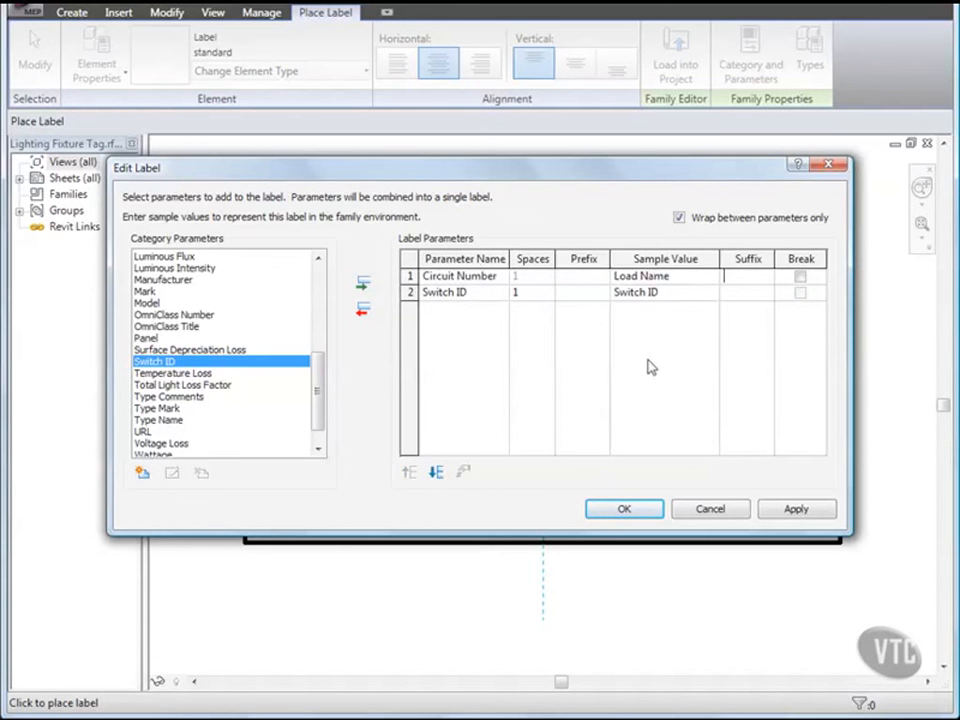
pyautogui.click(621, 508)
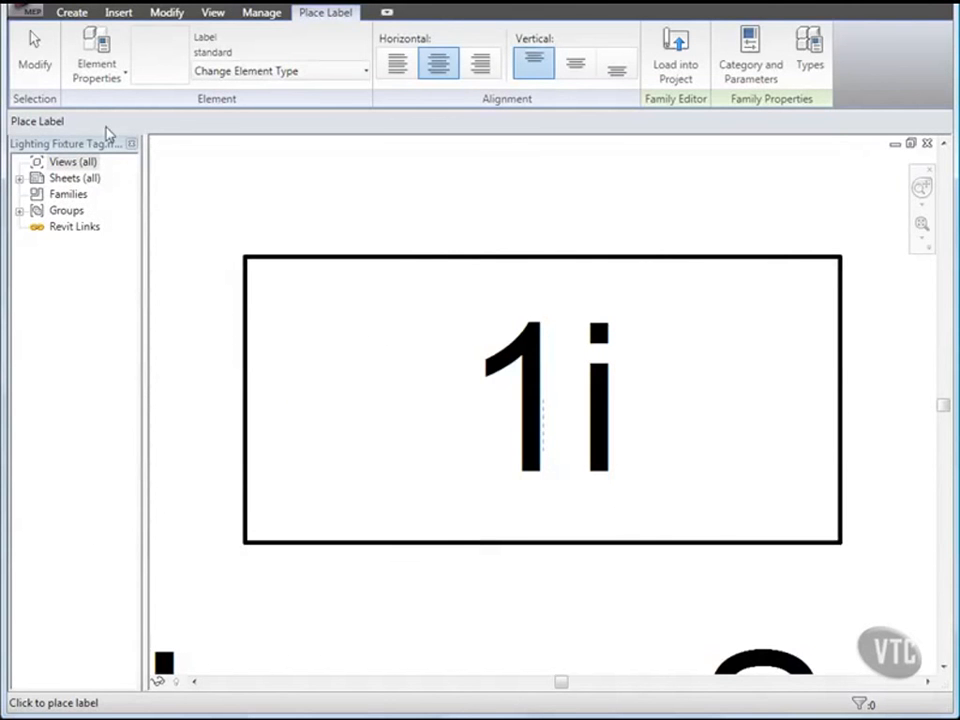
# Step: Narrow the new Load Name, Switch ID label from the right and zoom the tag to fit
pyautogui.click(41, 62)
pyautogui.rightClick(272, 198)
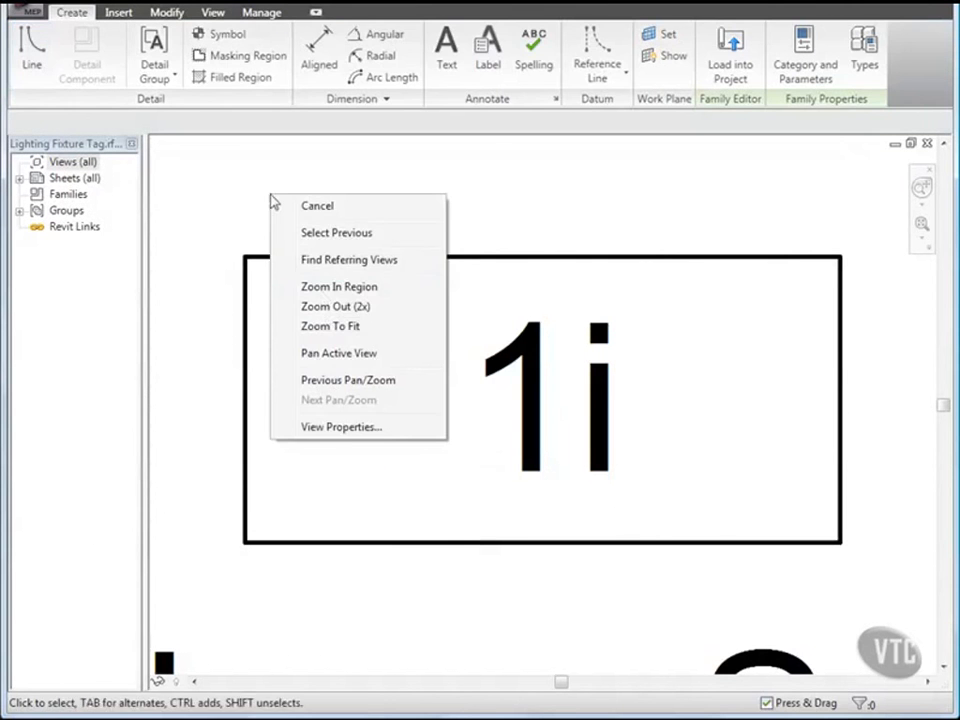
pyautogui.click(331, 326)
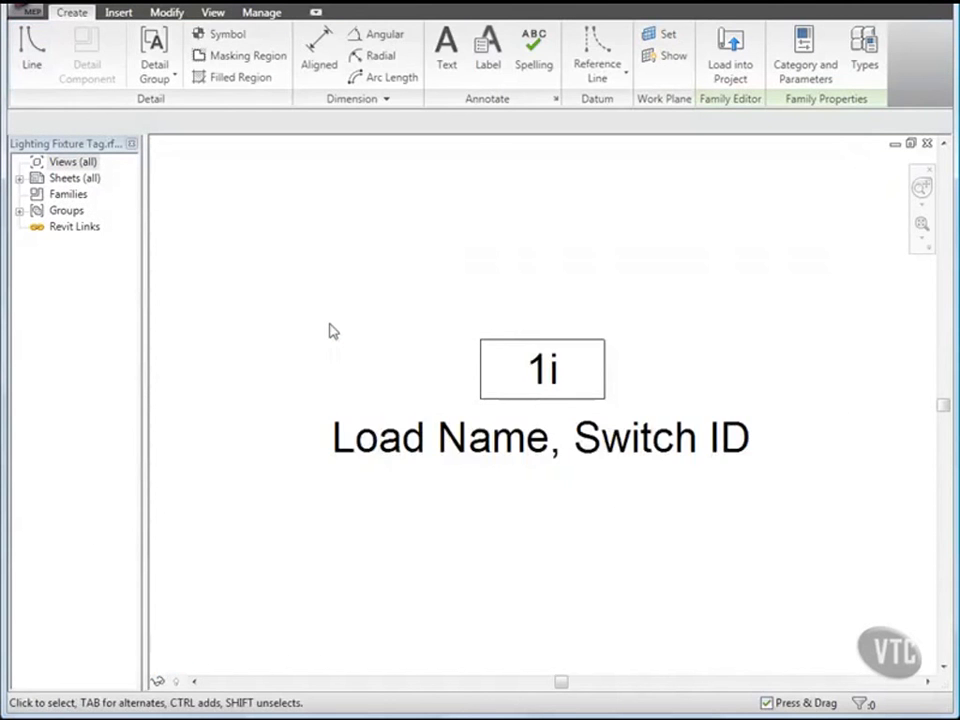
pyautogui.click(338, 440)
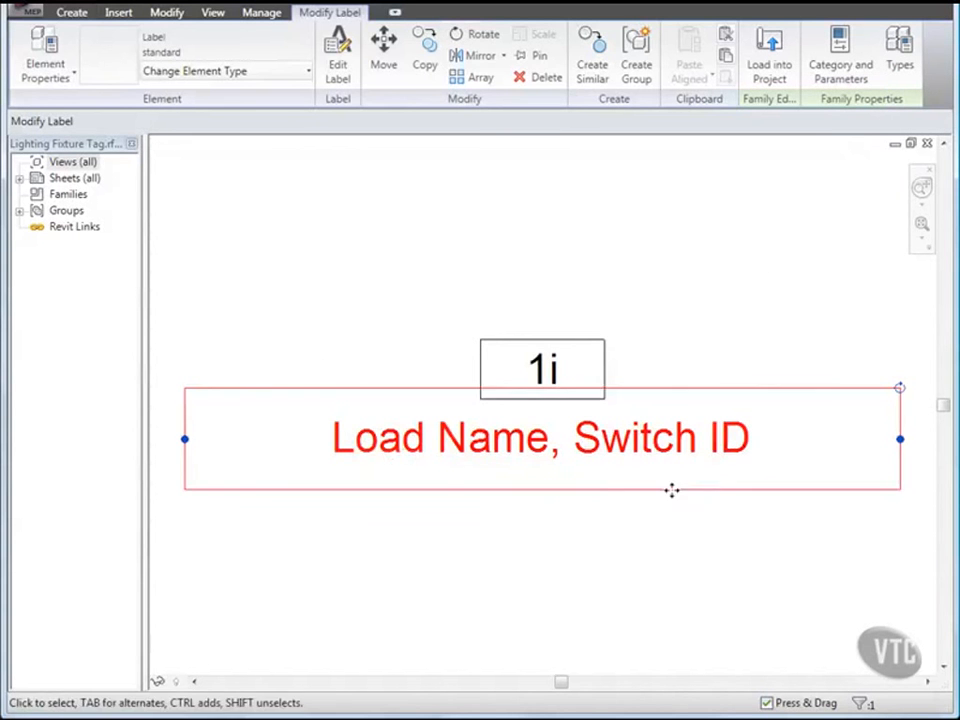
pyautogui.moveTo(901, 440); pyautogui.dragTo(834, 445)
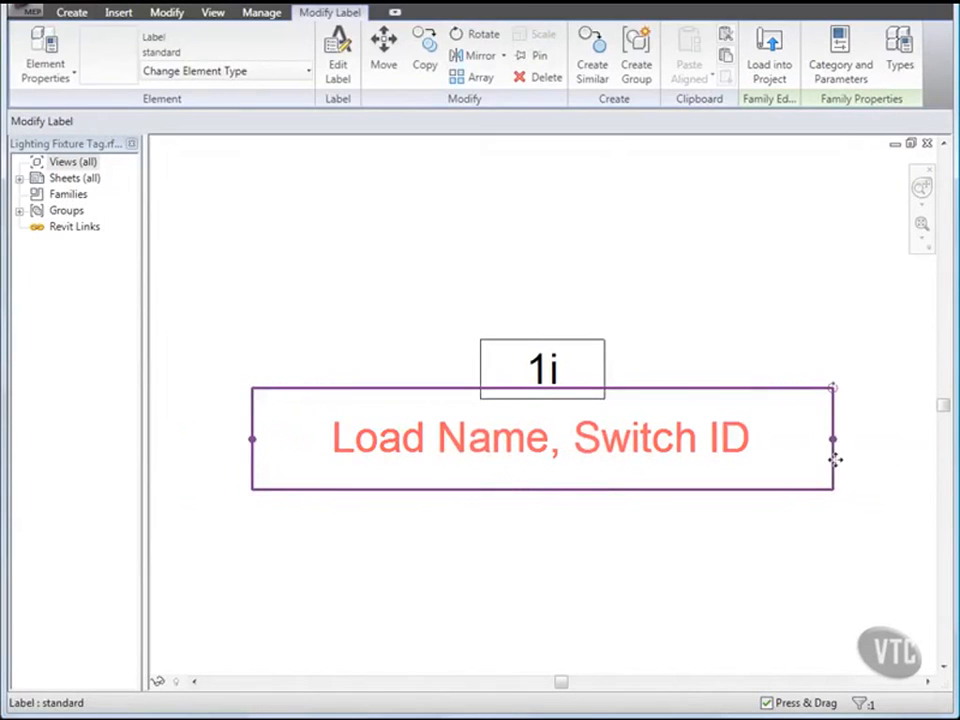
pyautogui.click(285, 274)
pyautogui.rightClick(283, 270)
pyautogui.click(340, 395)
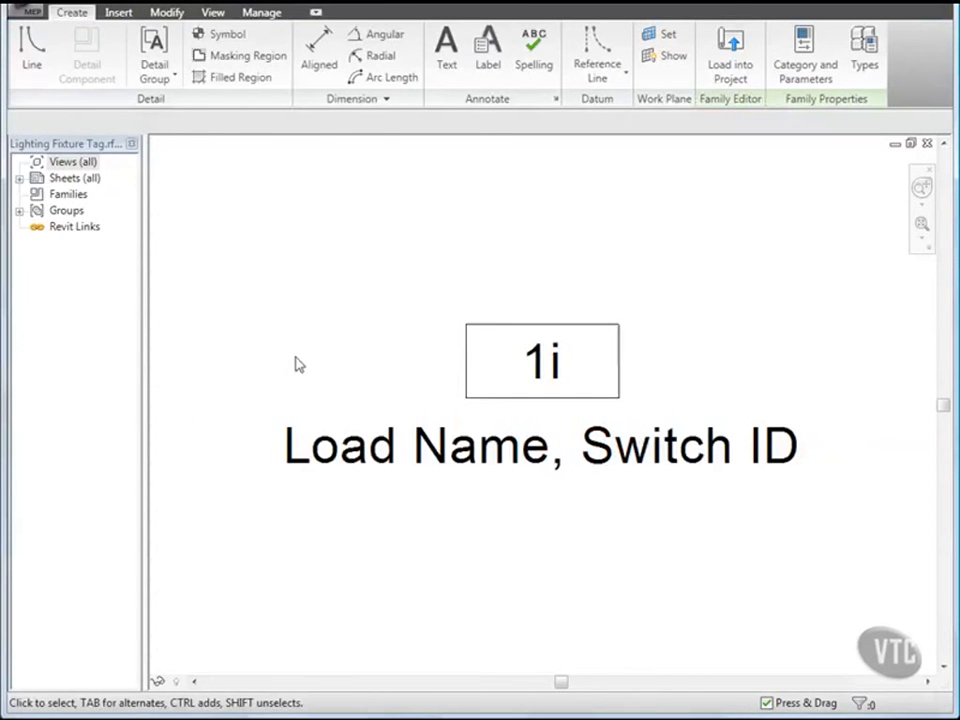
pyautogui.click(27, 14)
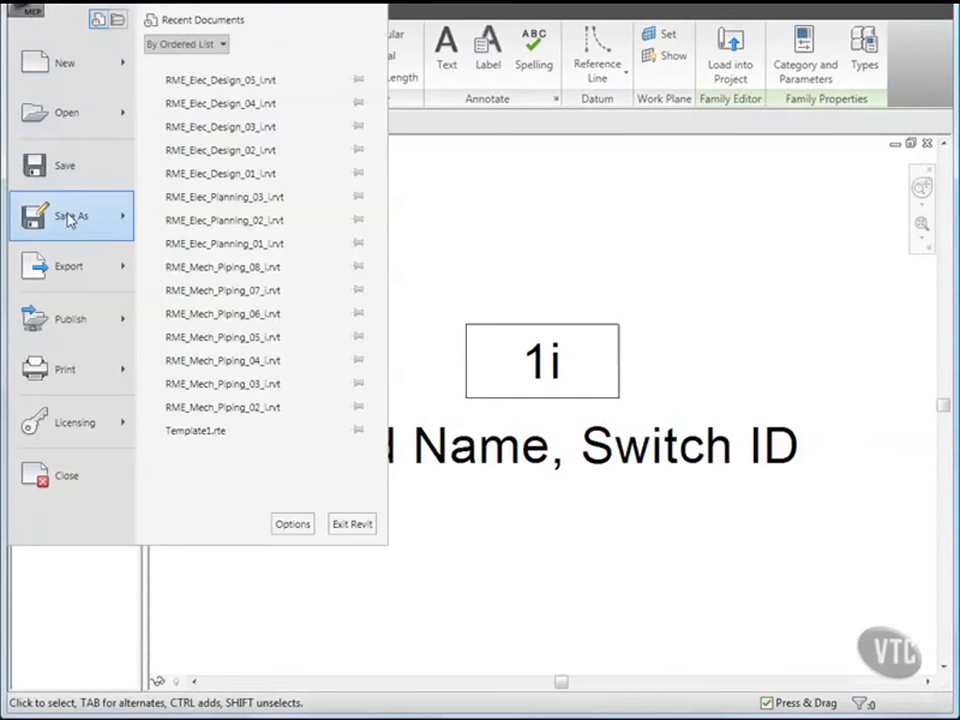
# Step: Save the tag to the Desktop as 'Lighting Fixture_Circuit_Swith ID Tag' and load it into the project
pyautogui.moveTo(70, 218)
pyautogui.click(199, 128)
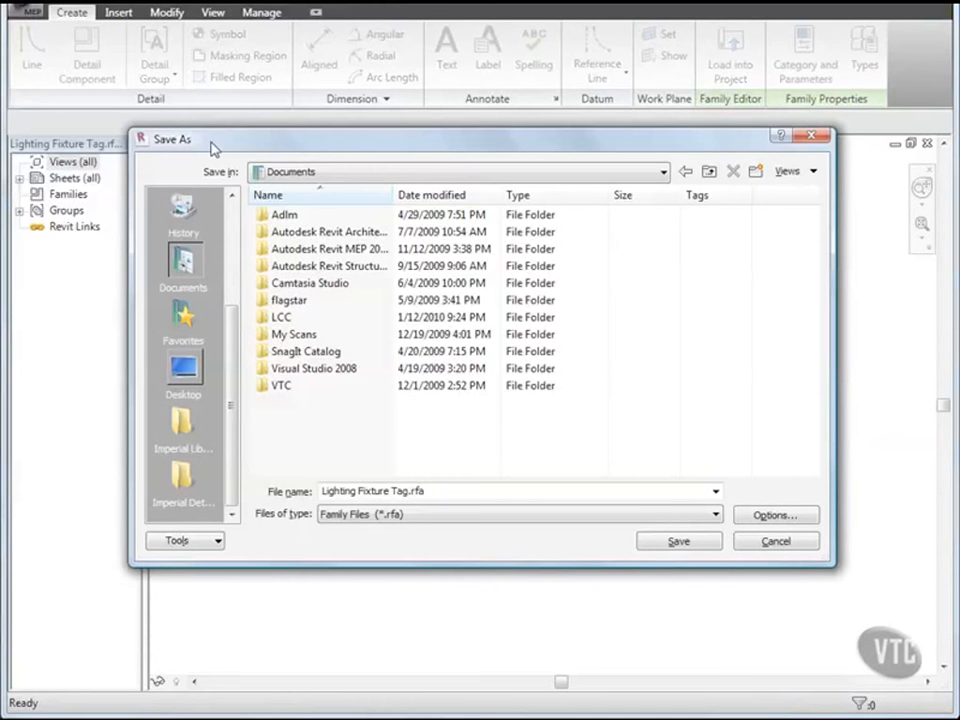
pyautogui.click(183, 371)
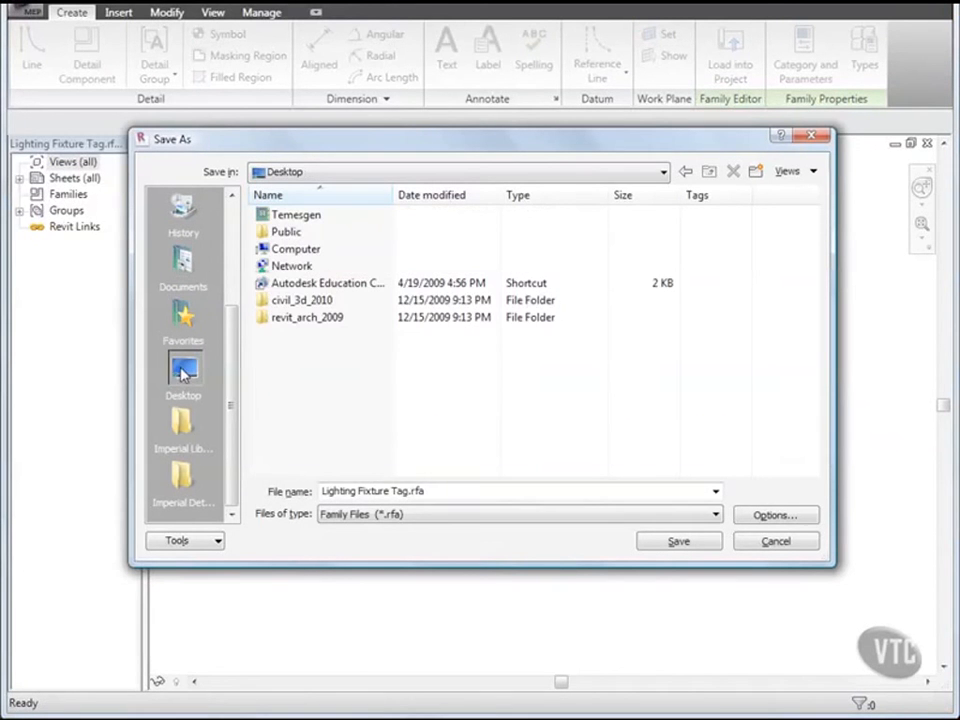
pyautogui.doubleClick(333, 492)
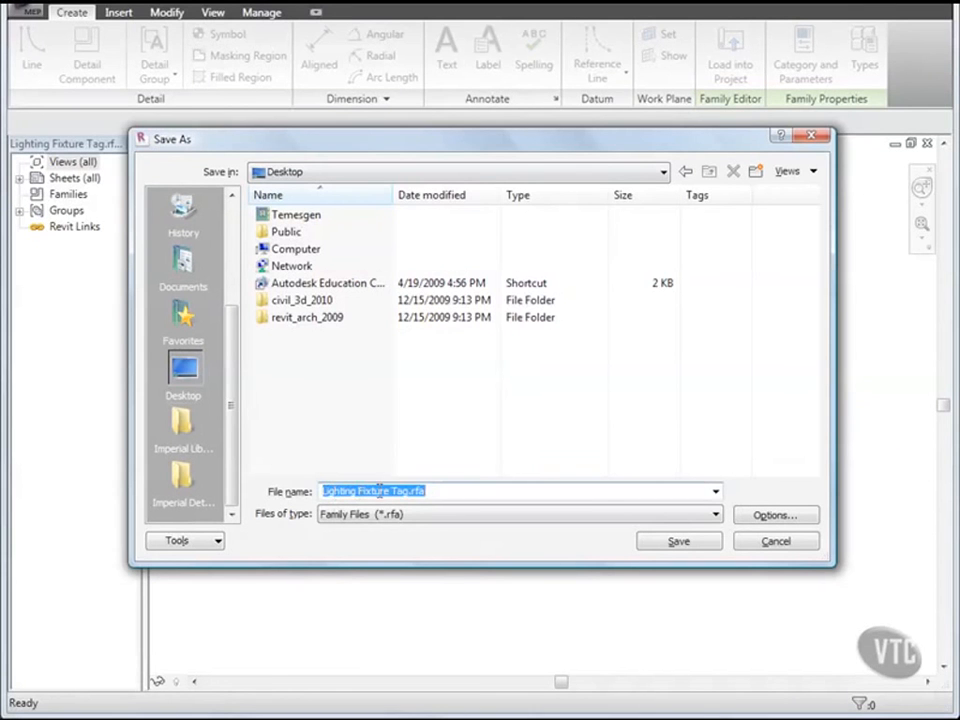
pyautogui.click(390, 492)
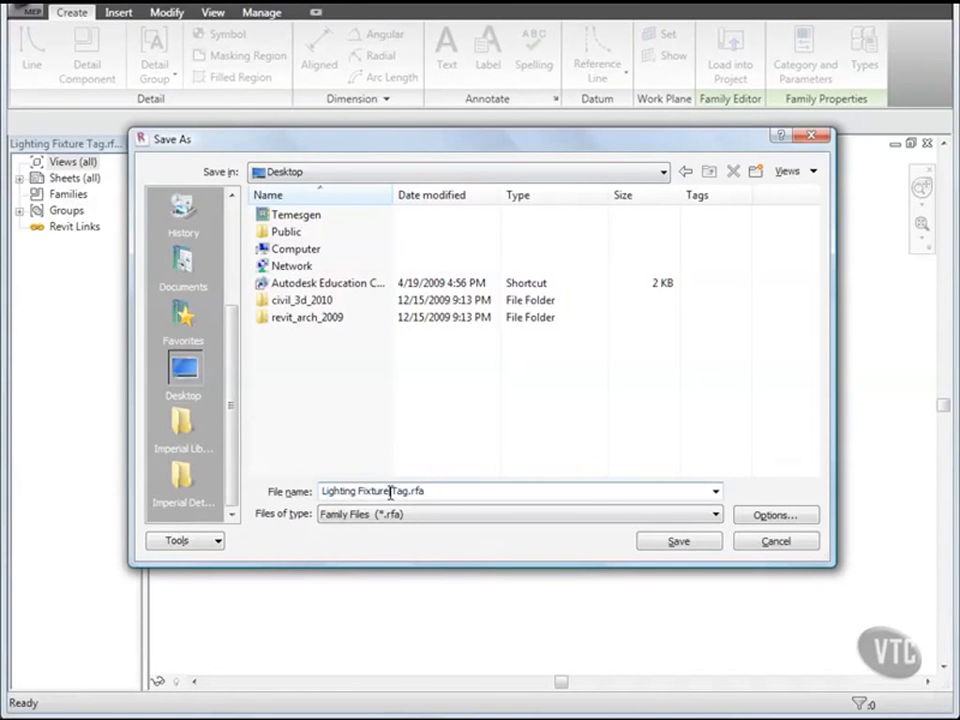
pyautogui.write('_Circuit_Swith ID')
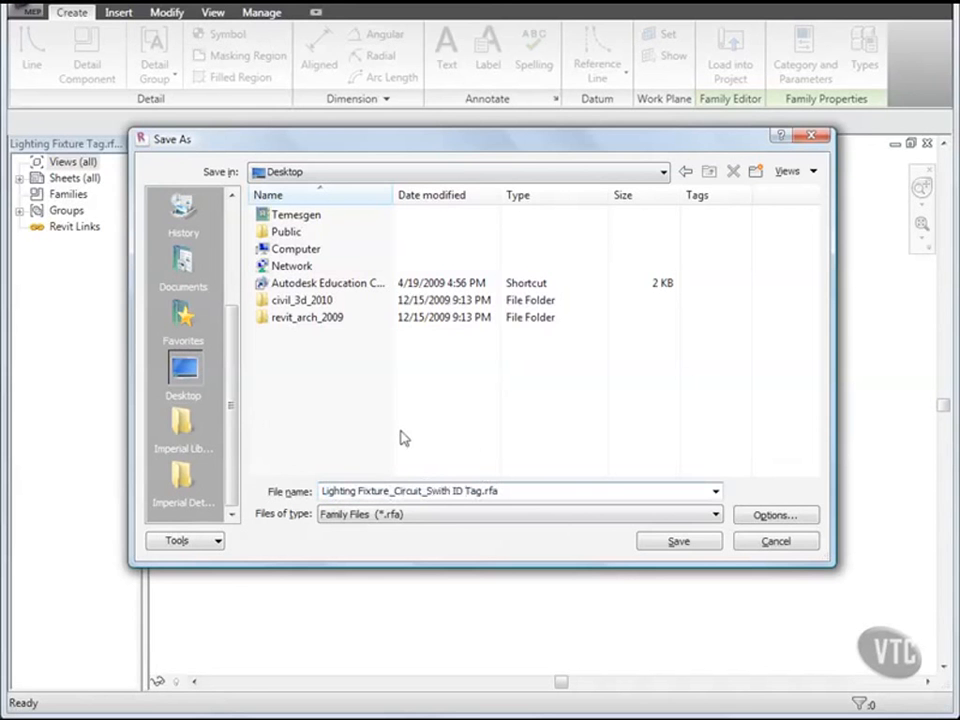
pyautogui.click(678, 541)
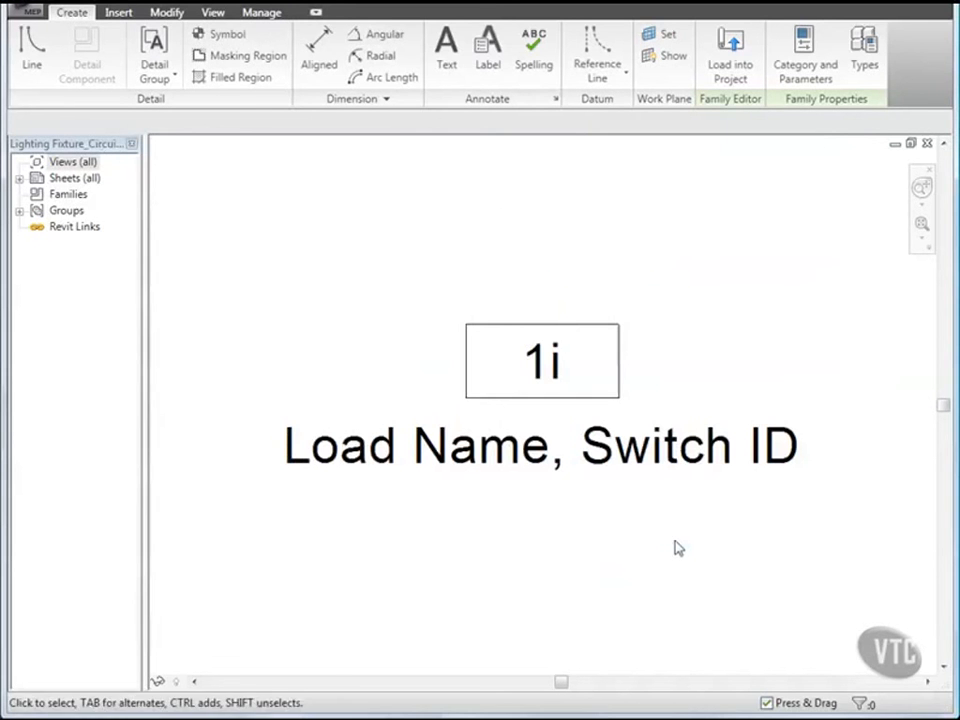
pyautogui.click(733, 70)
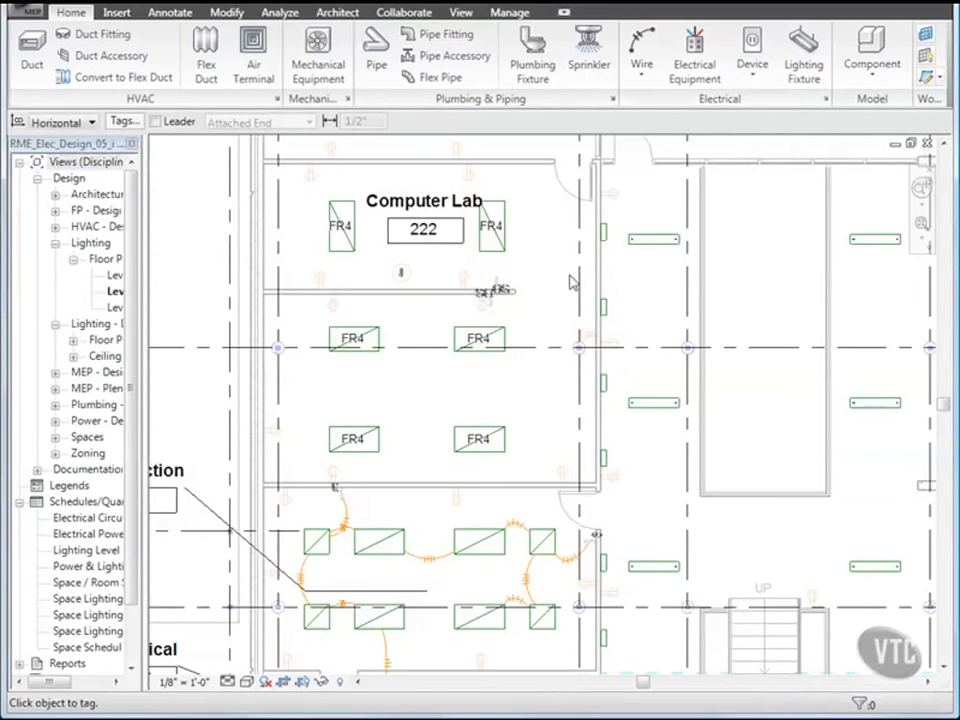
# Step: Tag one Computer Lab fixture, then select only the lab's Lighting Fixture Tags
pyautogui.click(341, 232)
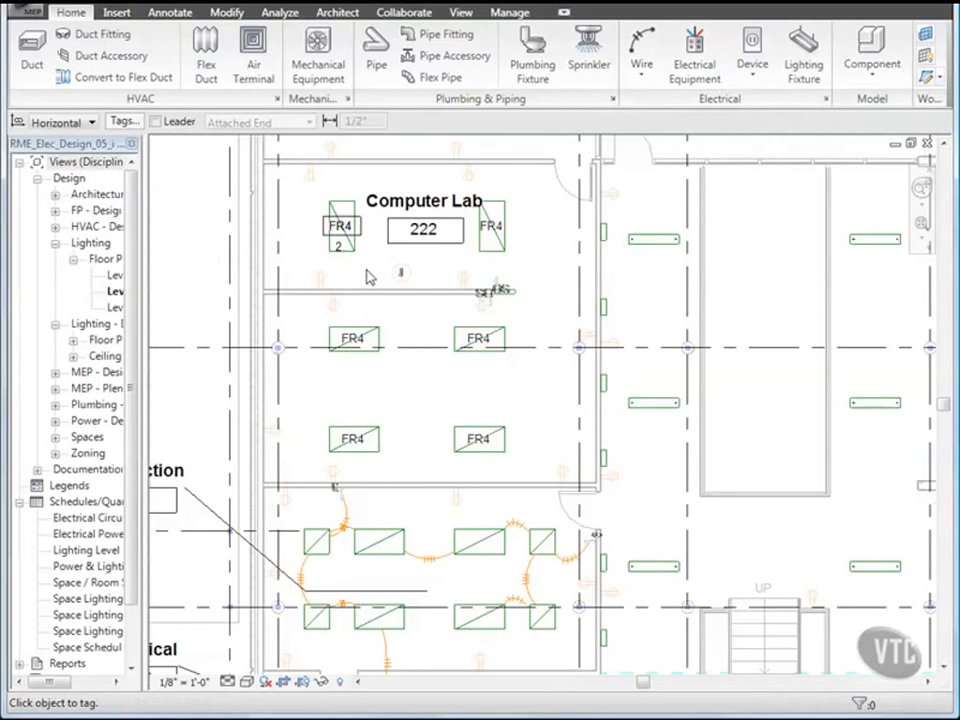
pyautogui.press('Escape')
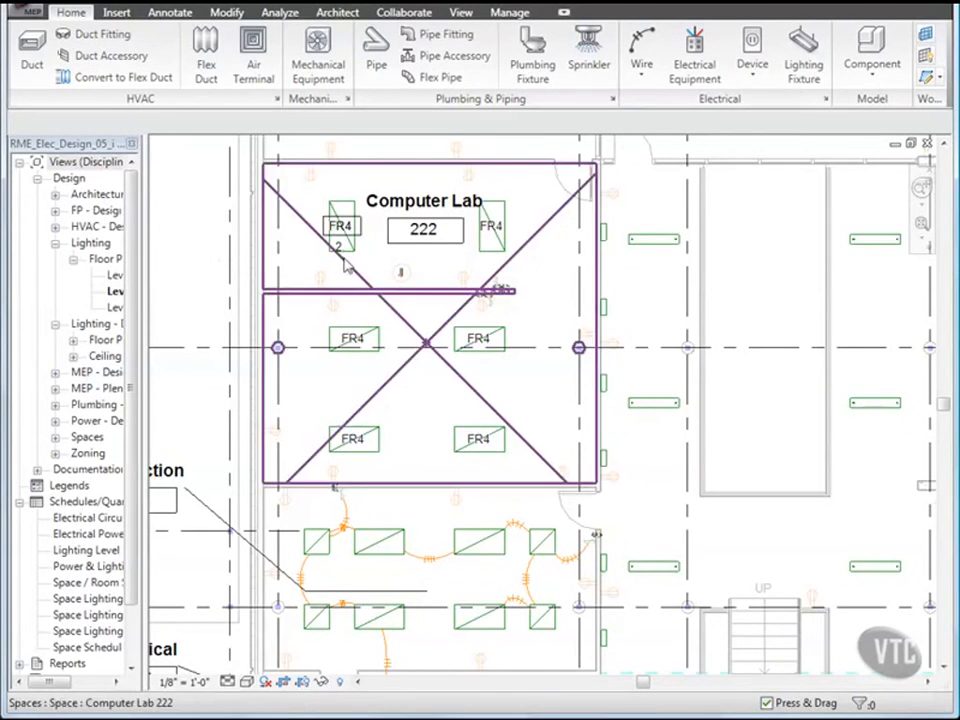
pyautogui.moveTo(296, 194); pyautogui.dragTo(538, 465)
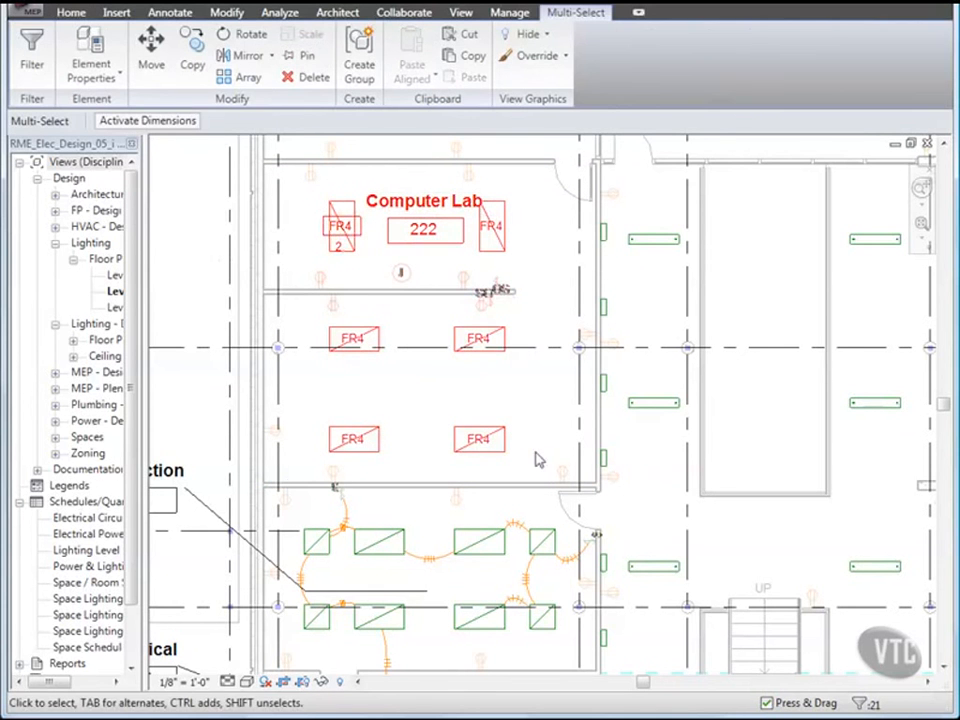
pyautogui.click(30, 62)
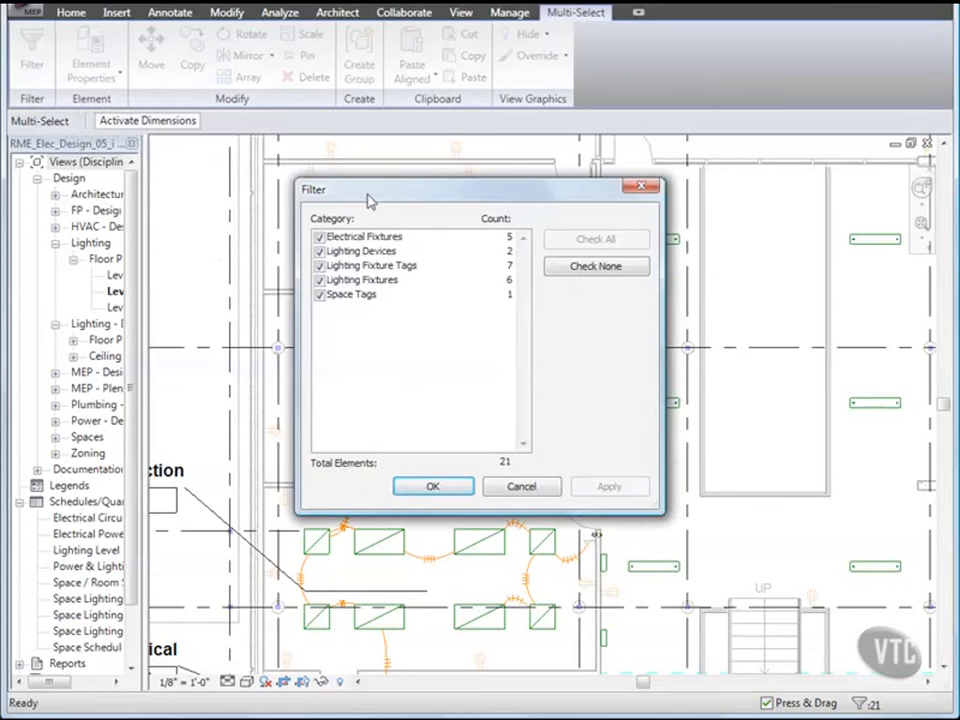
pyautogui.click(568, 268)
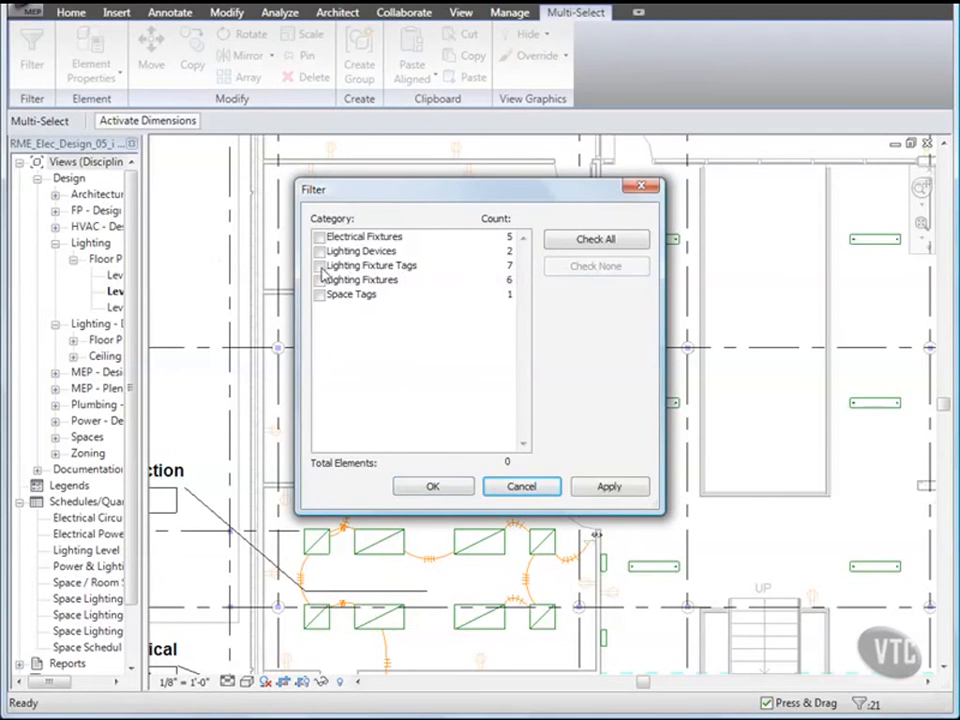
pyautogui.click(320, 266)
pyautogui.click(432, 487)
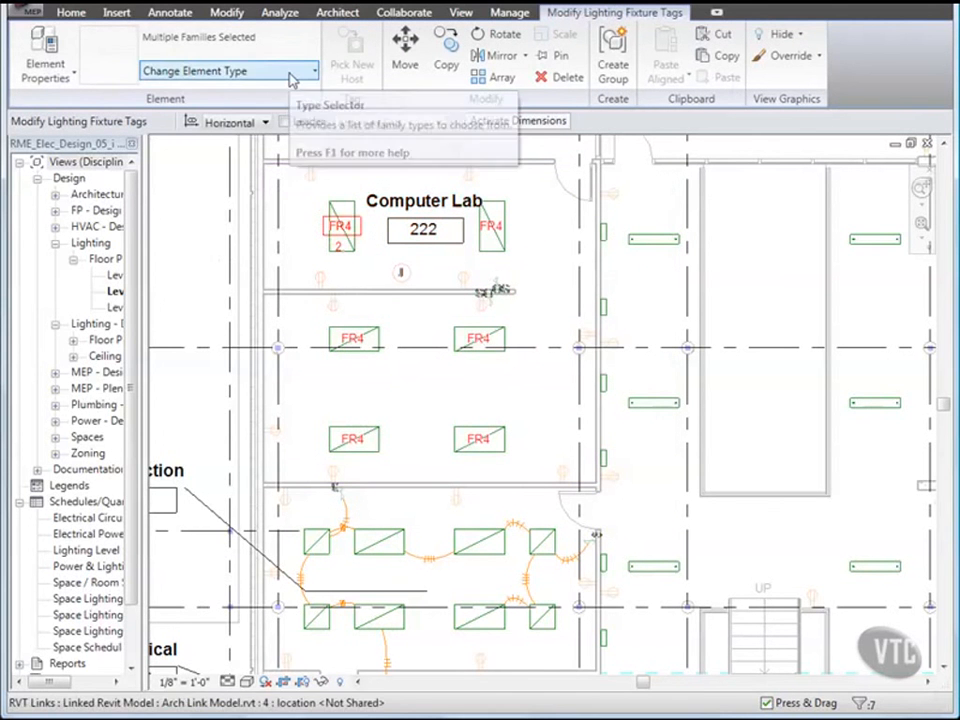
# Step: Change the selected tags to the Lighting Fixture_Circuit_Swith ID Tag: Standard type
pyautogui.click(291, 76)
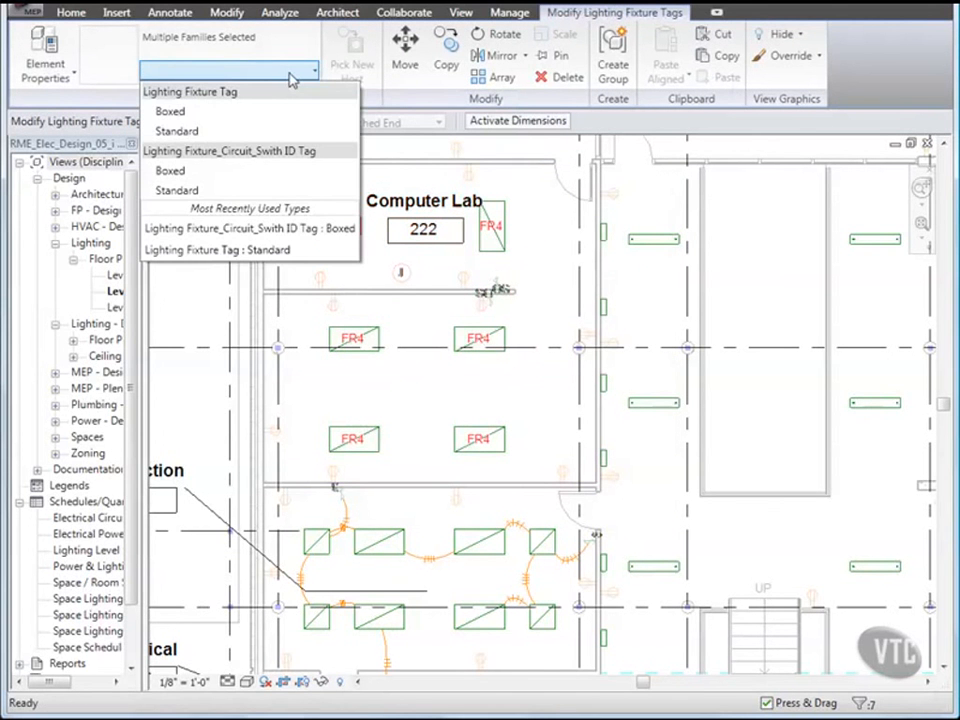
pyautogui.click(218, 193)
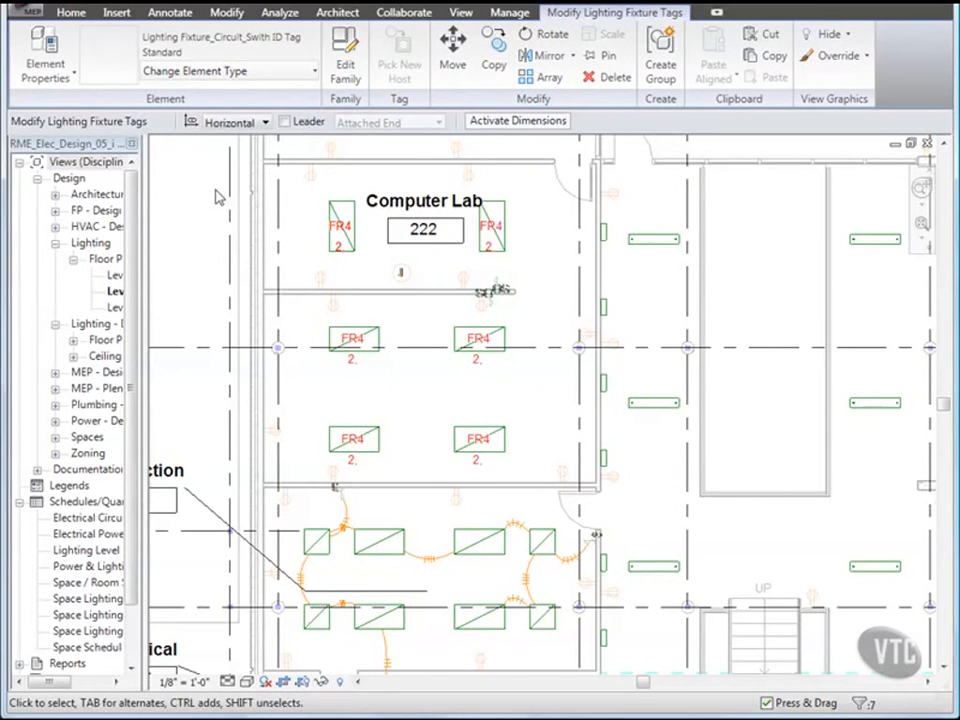
pyautogui.click(174, 17)
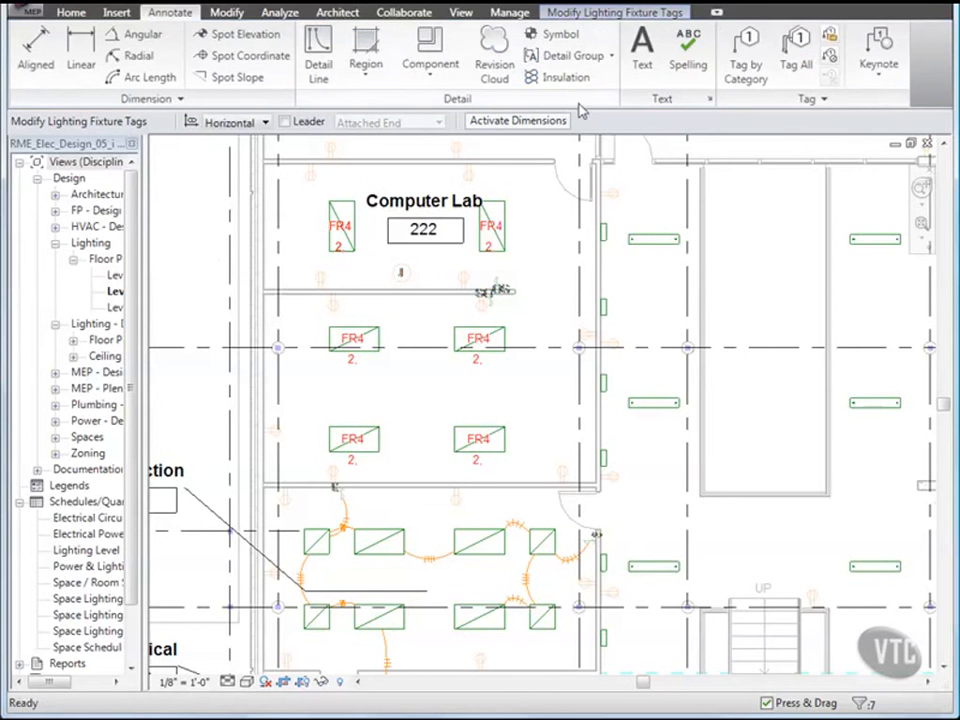
# Step: Tag All untagged lighting fixtures using the Lighting Fixture_Circuit_Swith ID tag
pyautogui.click(796, 48)
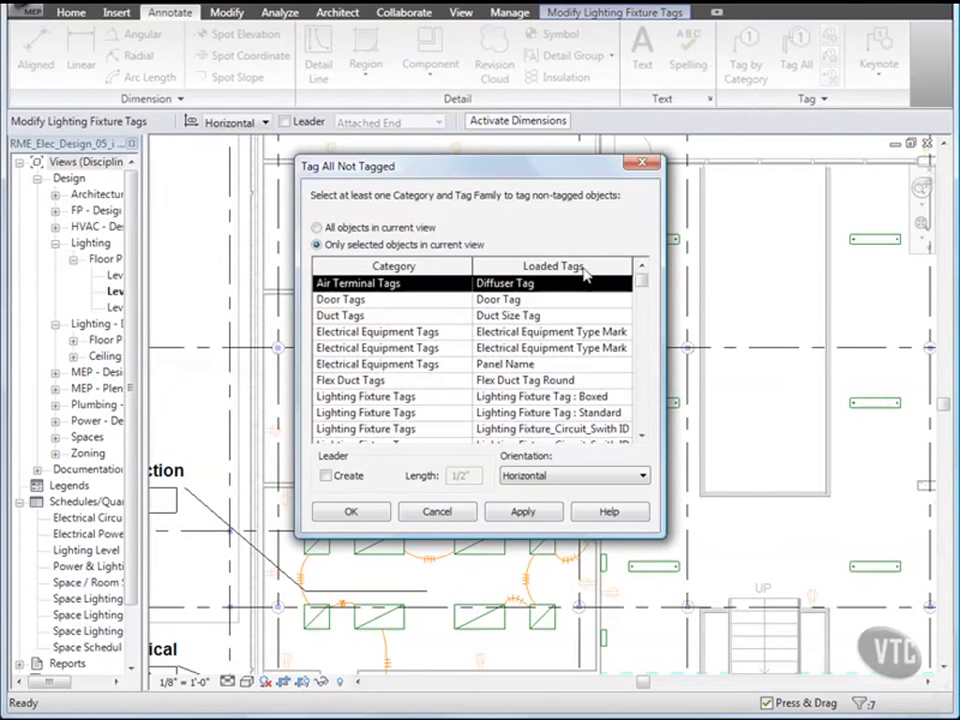
pyautogui.moveTo(642, 282); pyautogui.dragTo(644, 305)
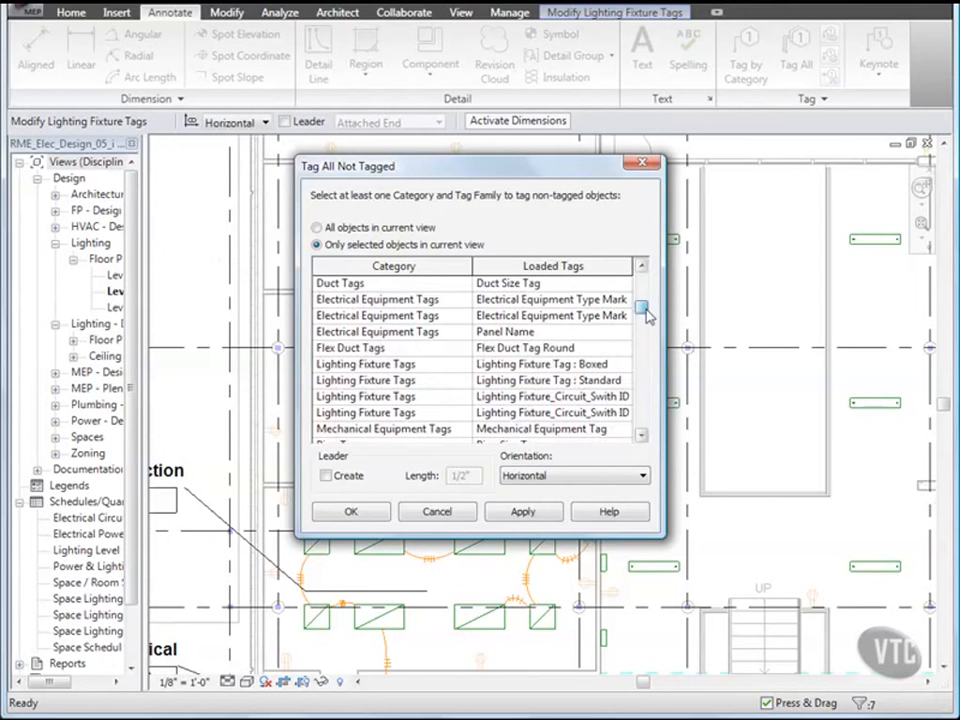
pyautogui.scroll(-2, 612, 368)
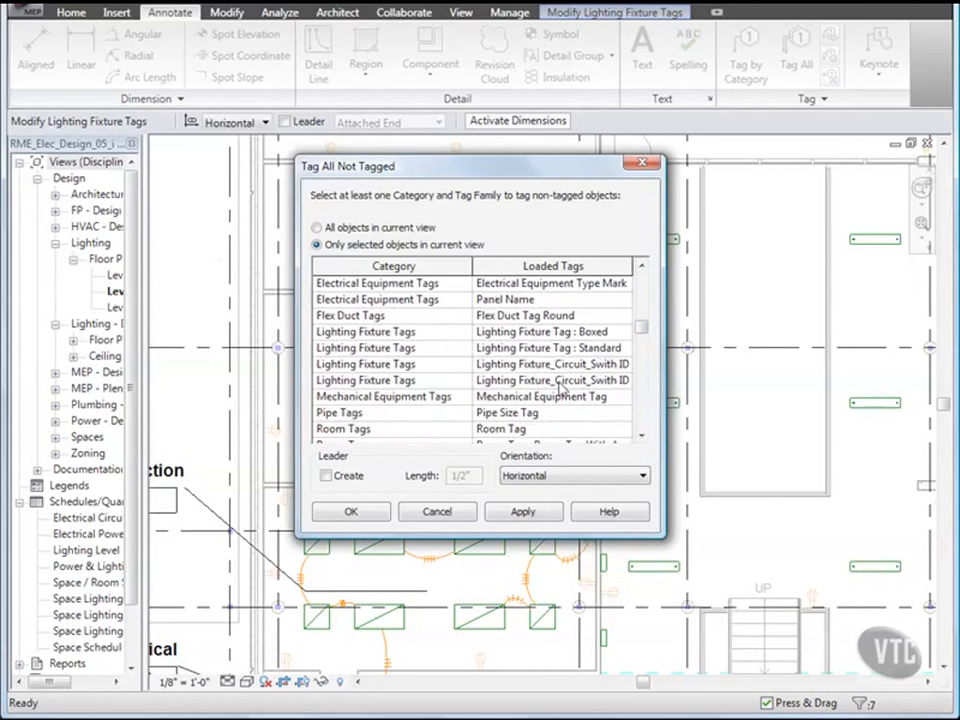
pyautogui.click(495, 381)
pyautogui.click(352, 512)
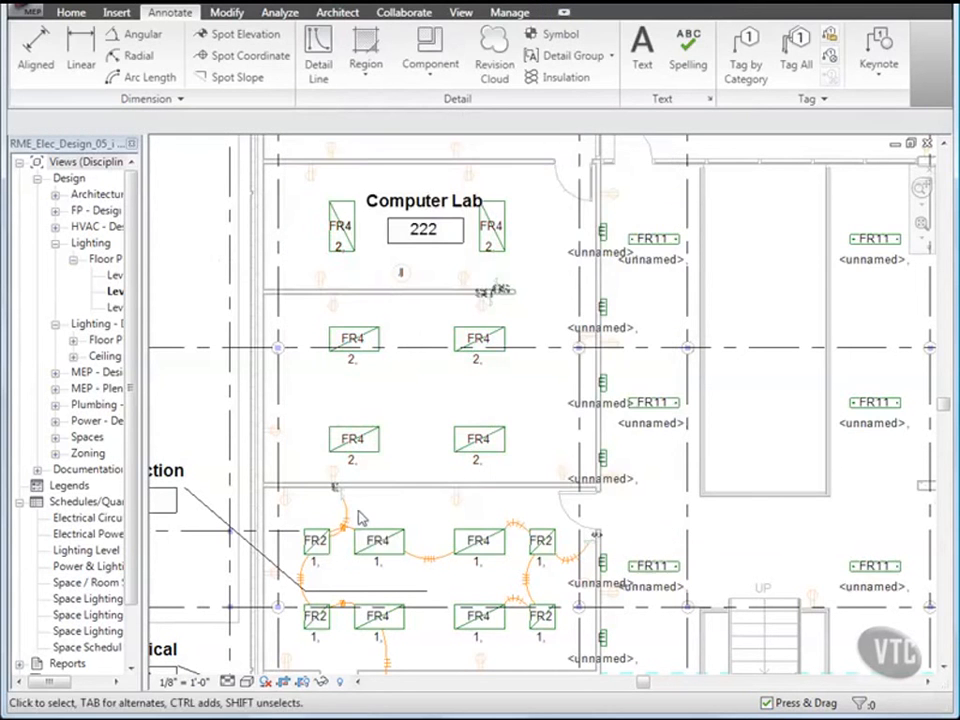
# Step: Close the electrical project without saving changes
pyautogui.scroll(-2, 548, 348)
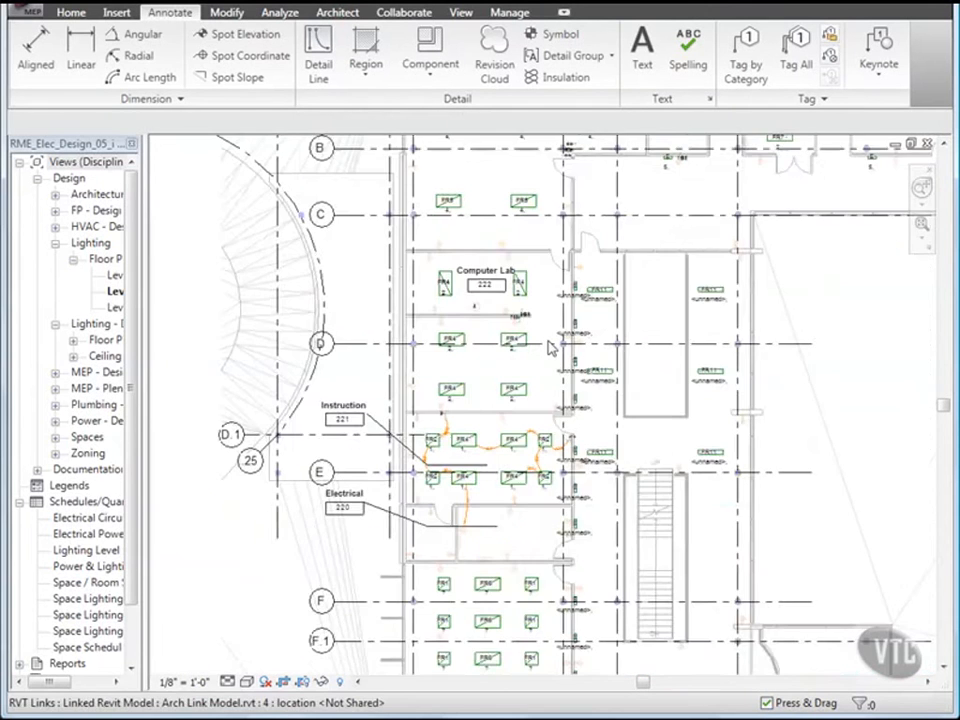
pyautogui.scroll(-1, 551, 343)
pyautogui.moveTo(555, 368); pyautogui.dragTo(457, 361, button='middle')
pyautogui.click(32, 13)
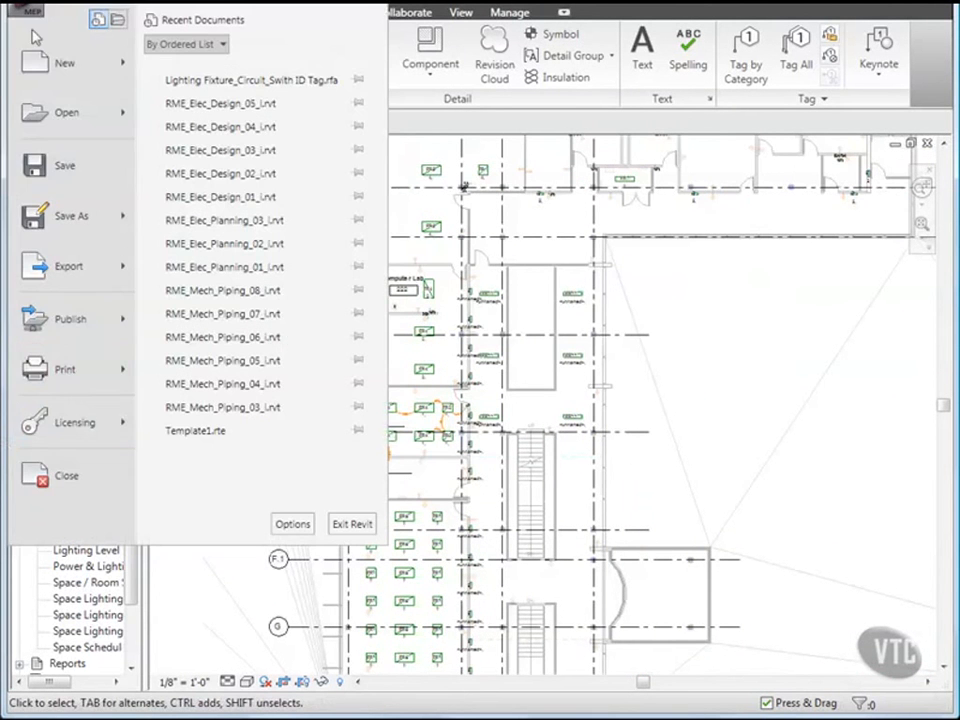
pyautogui.click(62, 478)
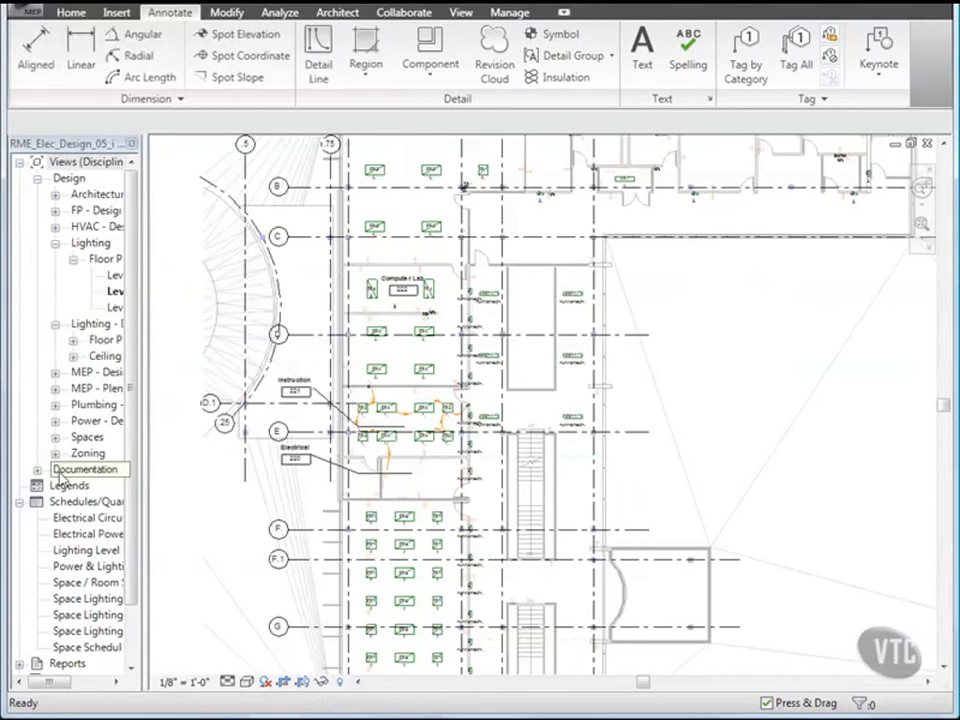
pyautogui.click(303, 399)
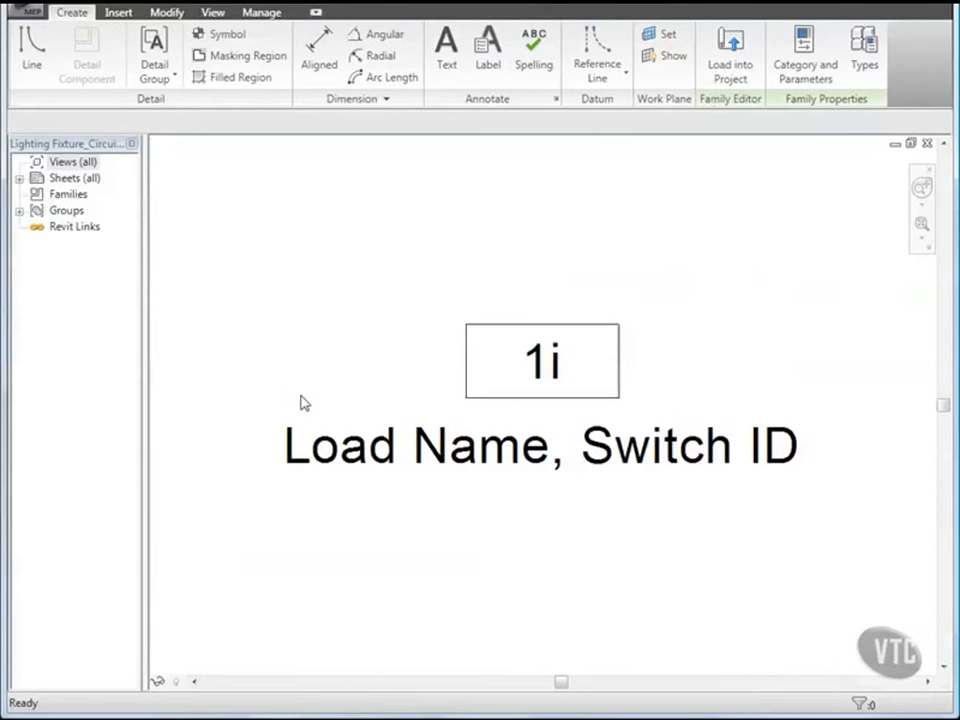
# Step: Close the Lighting Fixture_Circuit_Swith ID Tag family file
pyautogui.click(26, 11)
pyautogui.click(62, 478)
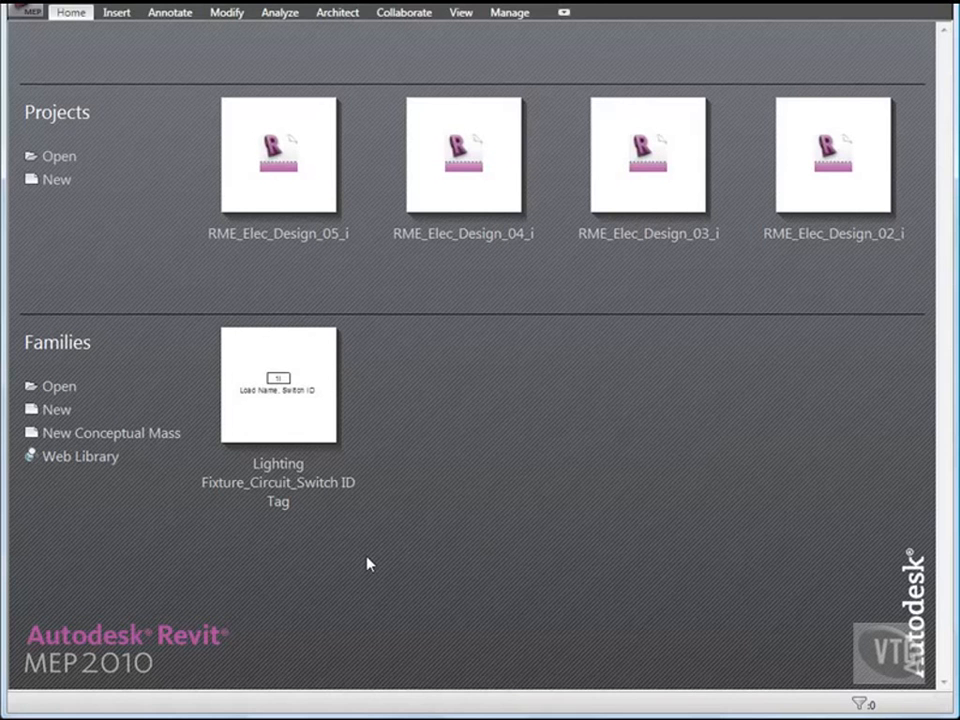
pyautogui.click(28, 14)
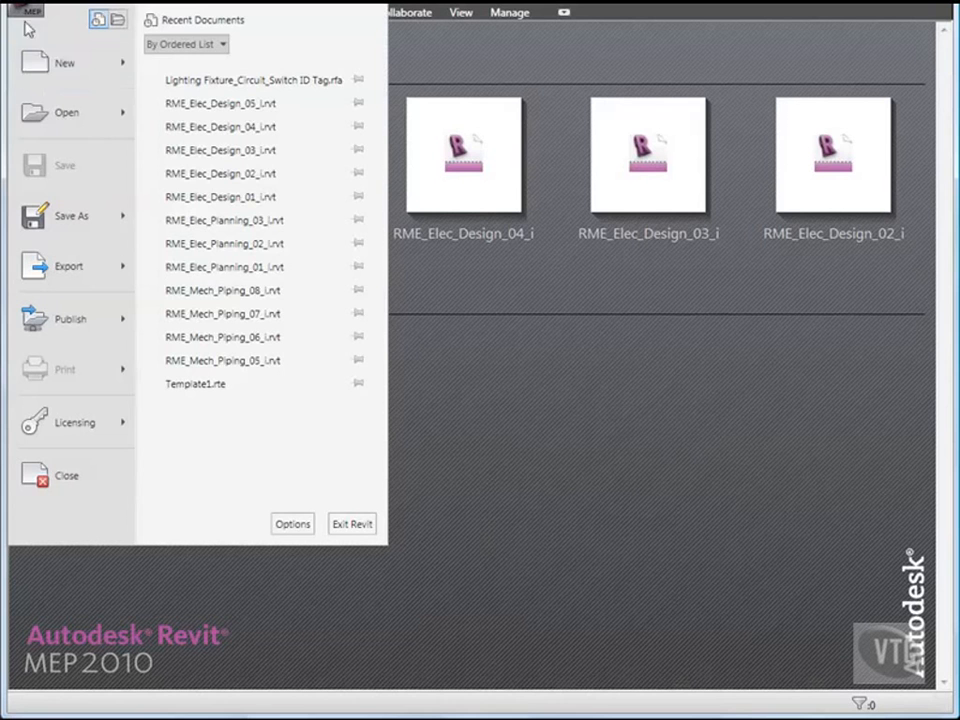
# Step: Open RME_Elec_Design_06_i from the 03_Electrical Systems folder
pyautogui.click(56, 115)
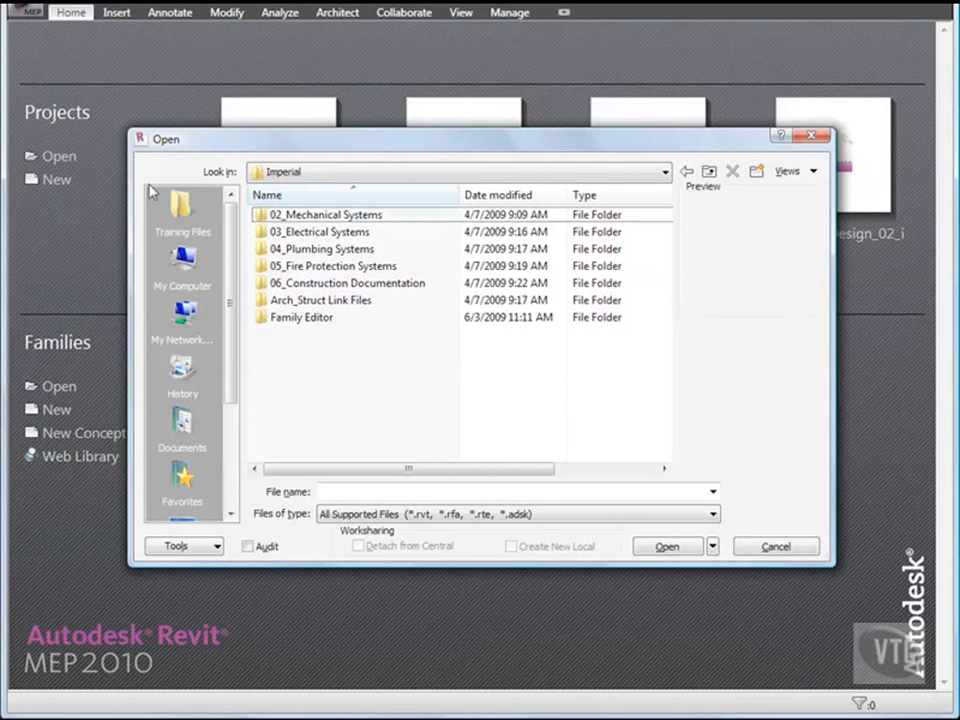
pyautogui.doubleClick(321, 236)
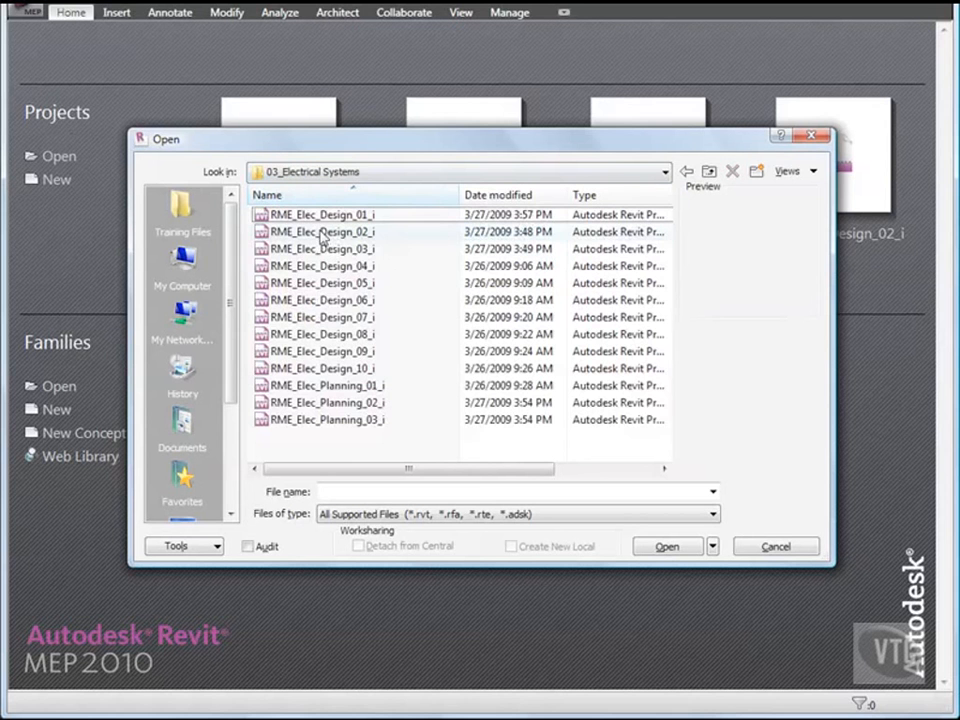
pyautogui.doubleClick(331, 300)
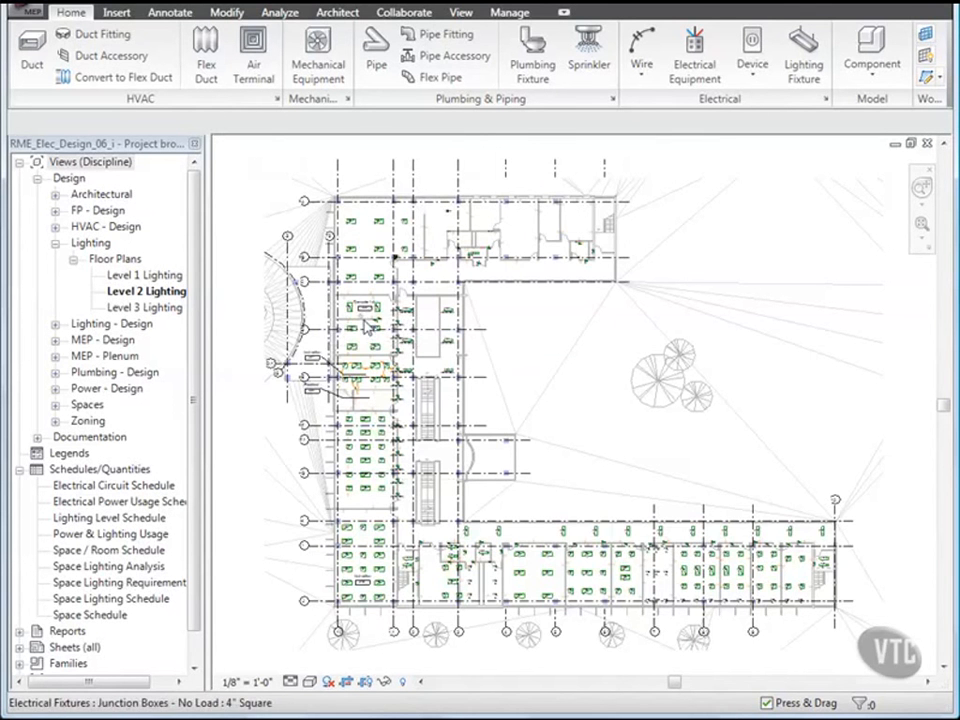
# Step: Create a switch system for the upper two FR4 Computer Lab fixtures, switched by the wall occupancy sensor
pyautogui.scroll(1, 366, 326)
pyautogui.scroll(5, 366, 326)
pyautogui.moveTo(400, 345); pyautogui.dragTo(414, 352, button='middle')
pyautogui.scroll(4, 414, 352)
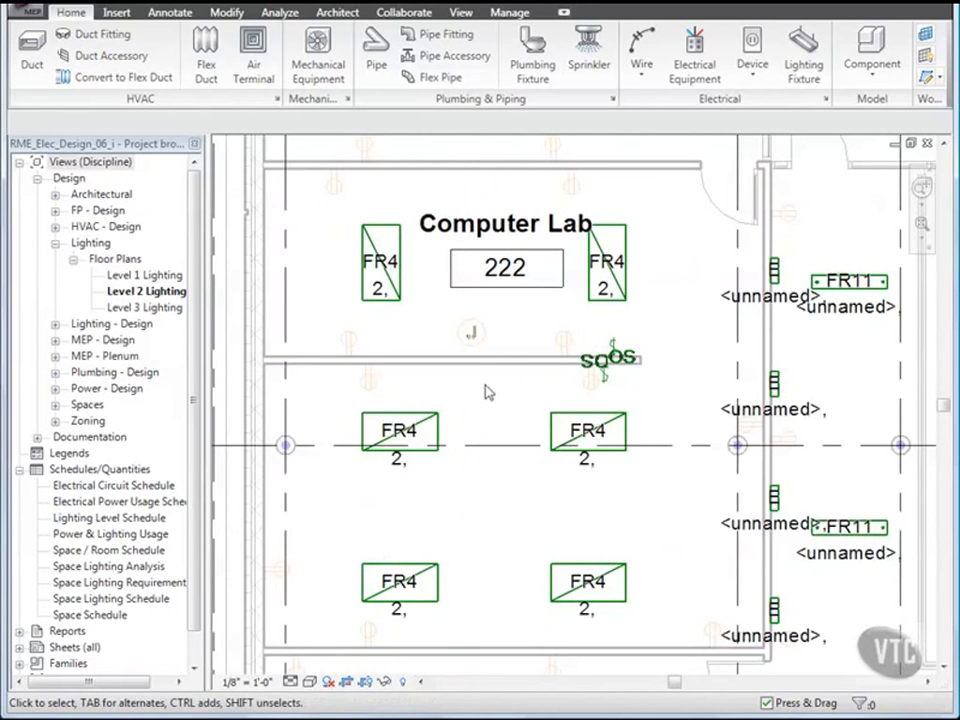
pyautogui.click(400, 299)
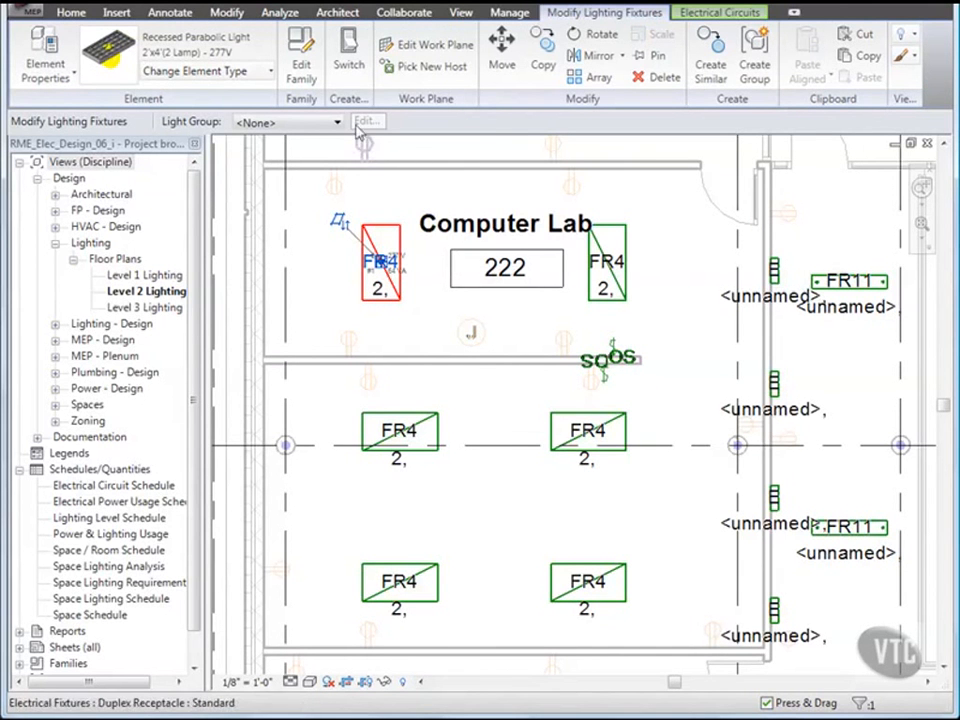
pyautogui.click(348, 55)
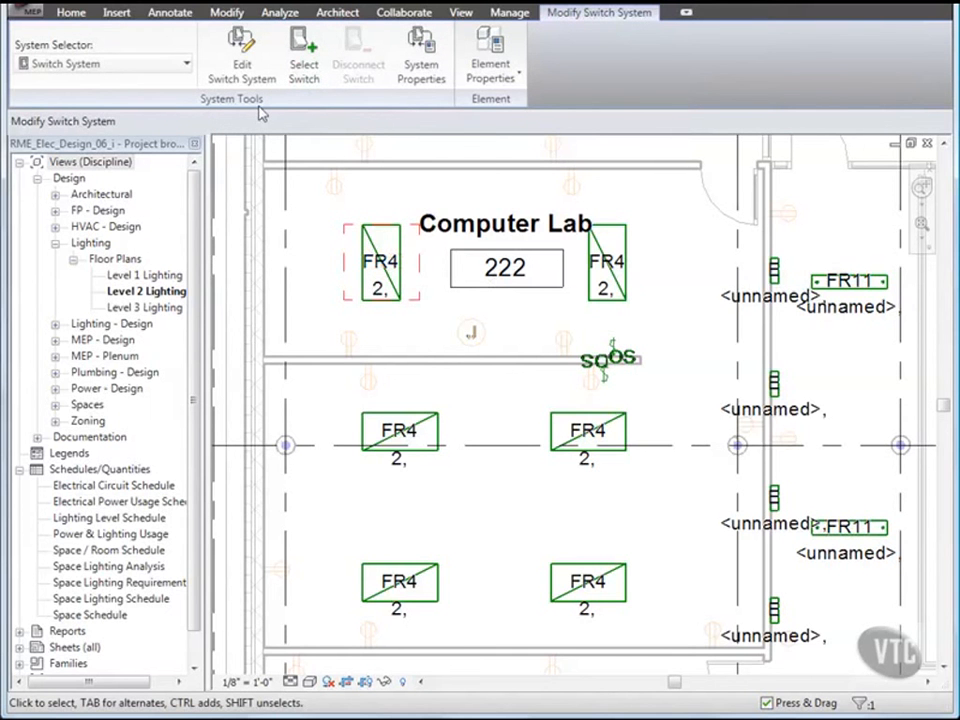
pyautogui.click(242, 64)
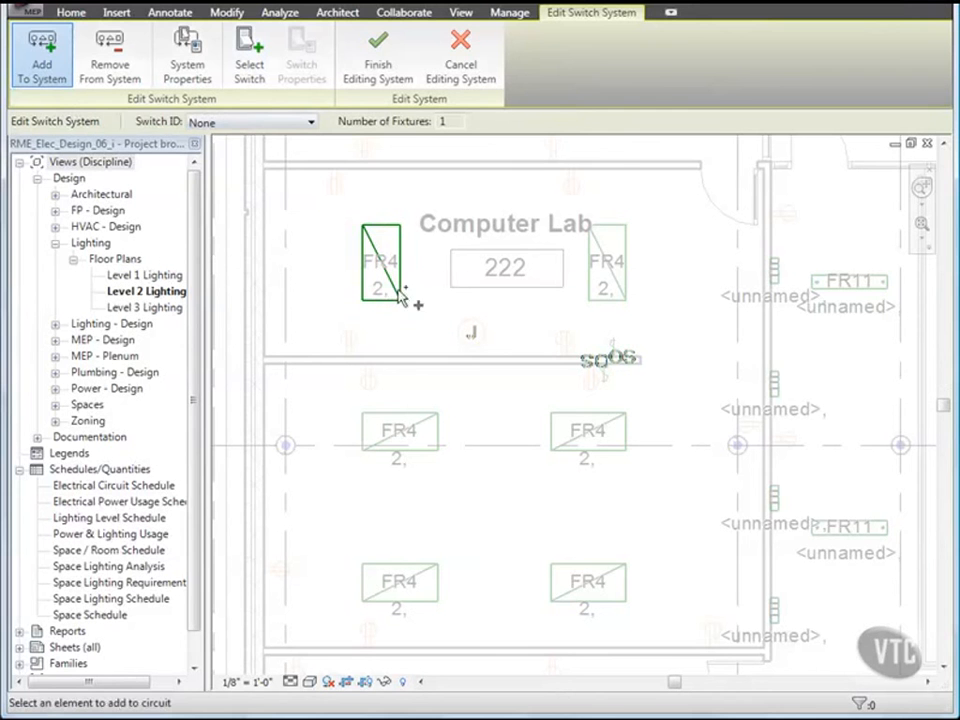
pyautogui.click(600, 293)
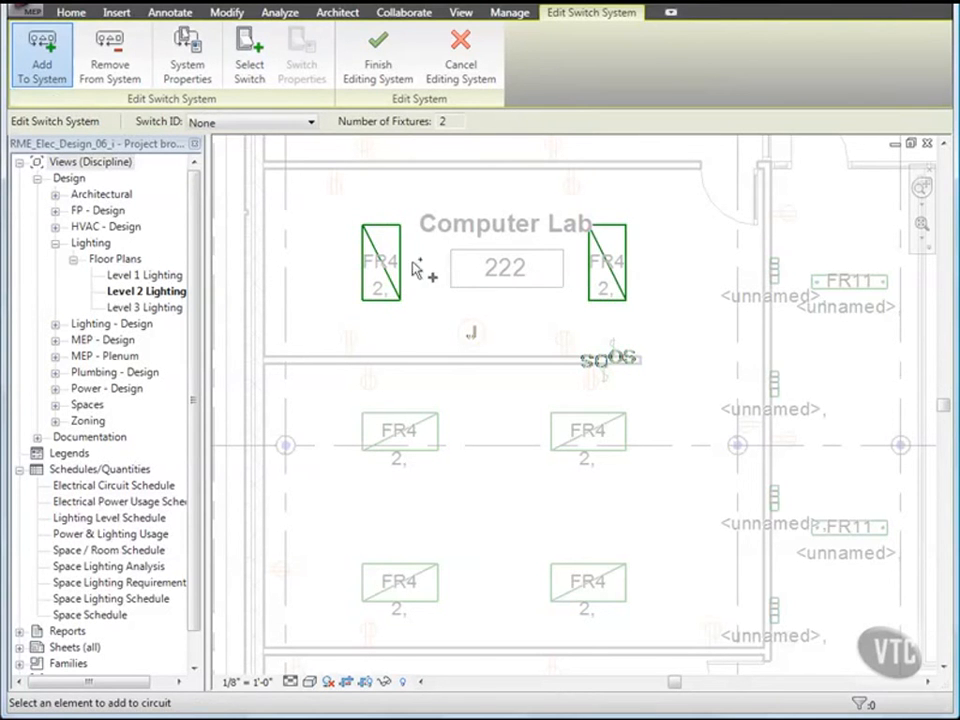
pyautogui.click(249, 68)
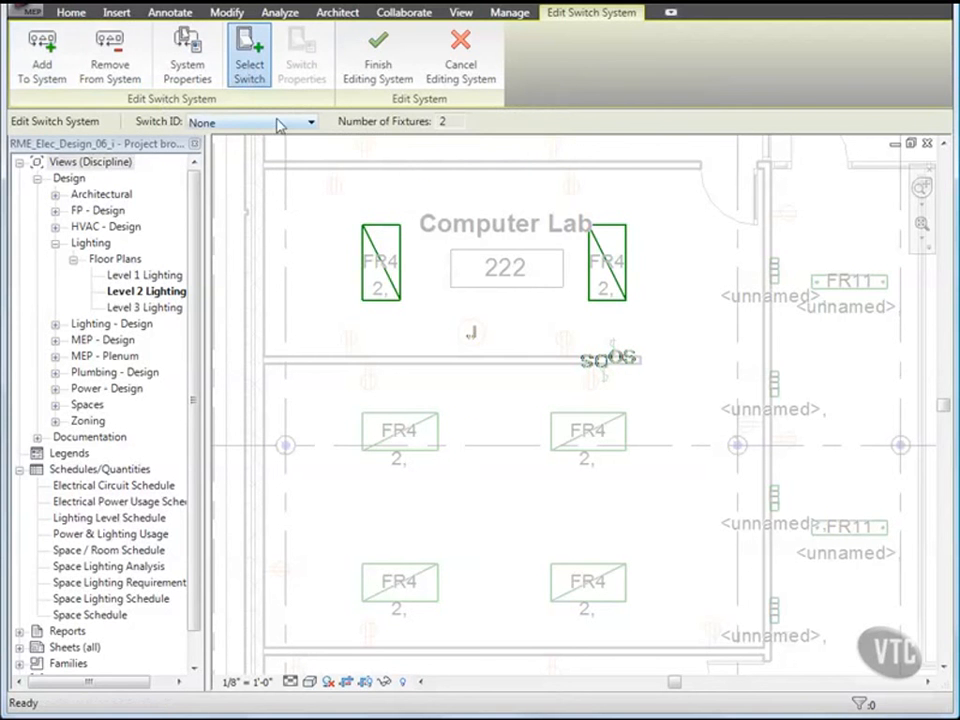
pyautogui.click(620, 353)
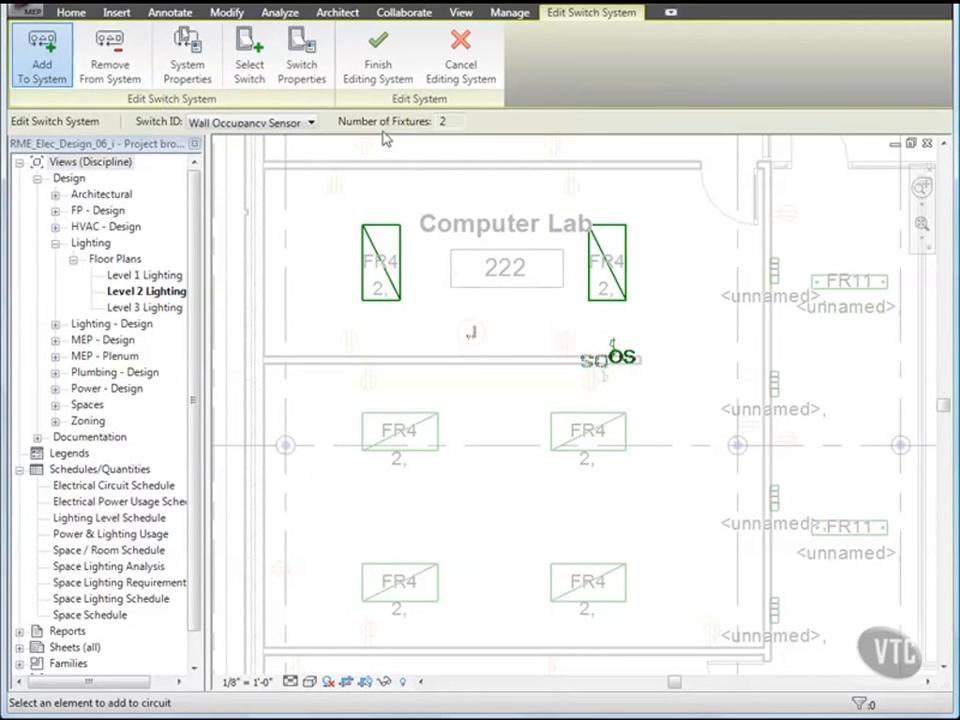
pyautogui.click(379, 74)
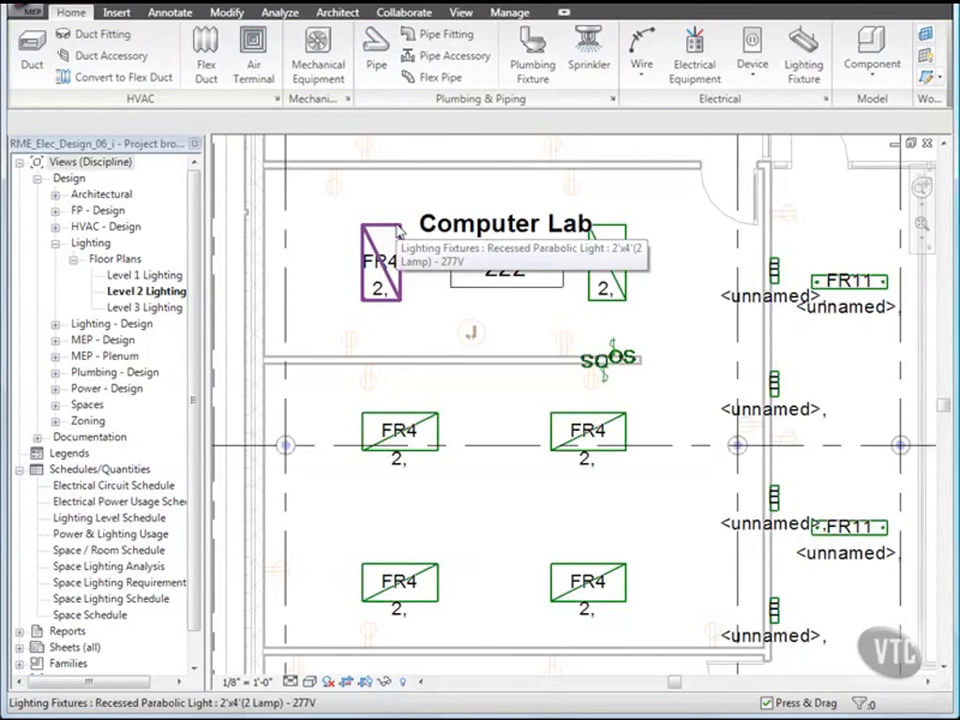
# Step: Set the wall occupancy sensor's Switch ID to a in its instance properties
pyautogui.press('Tab')
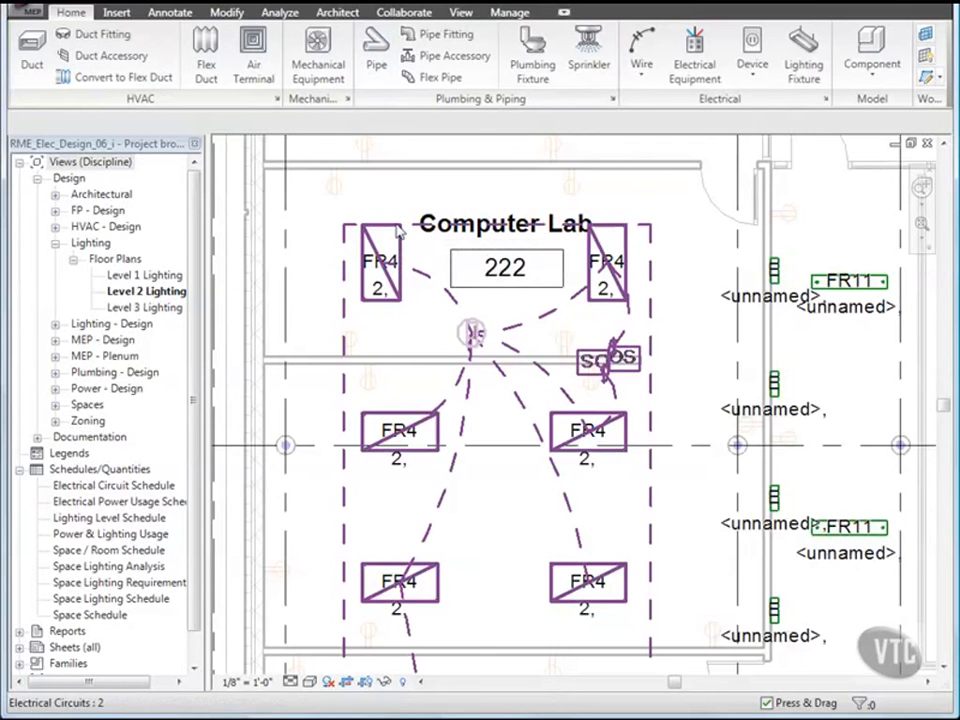
pyautogui.press('Tab')
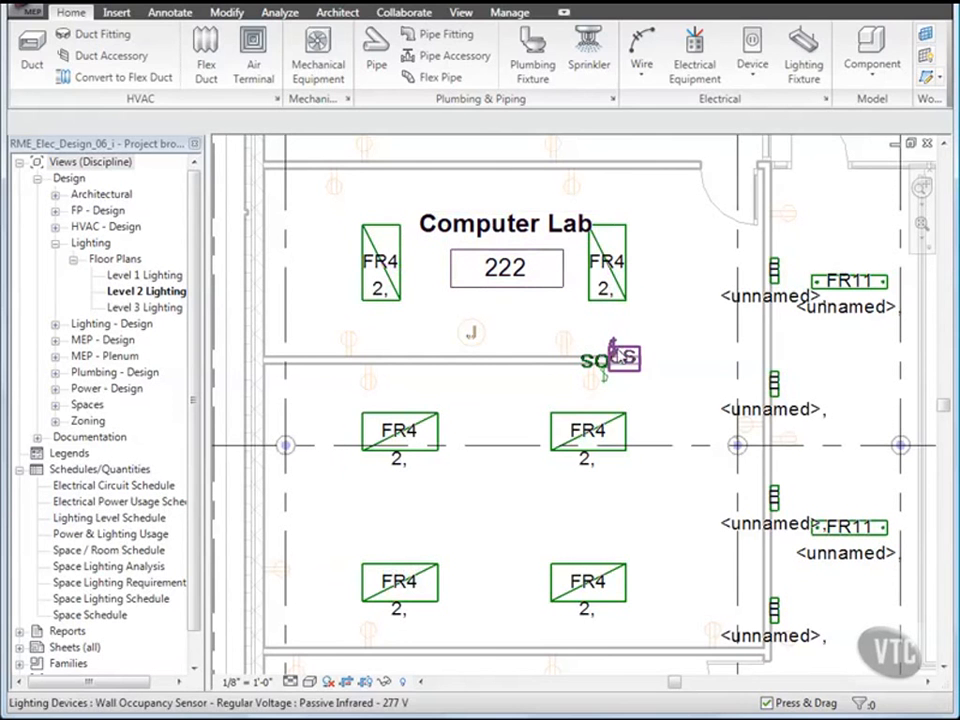
pyautogui.click(618, 353)
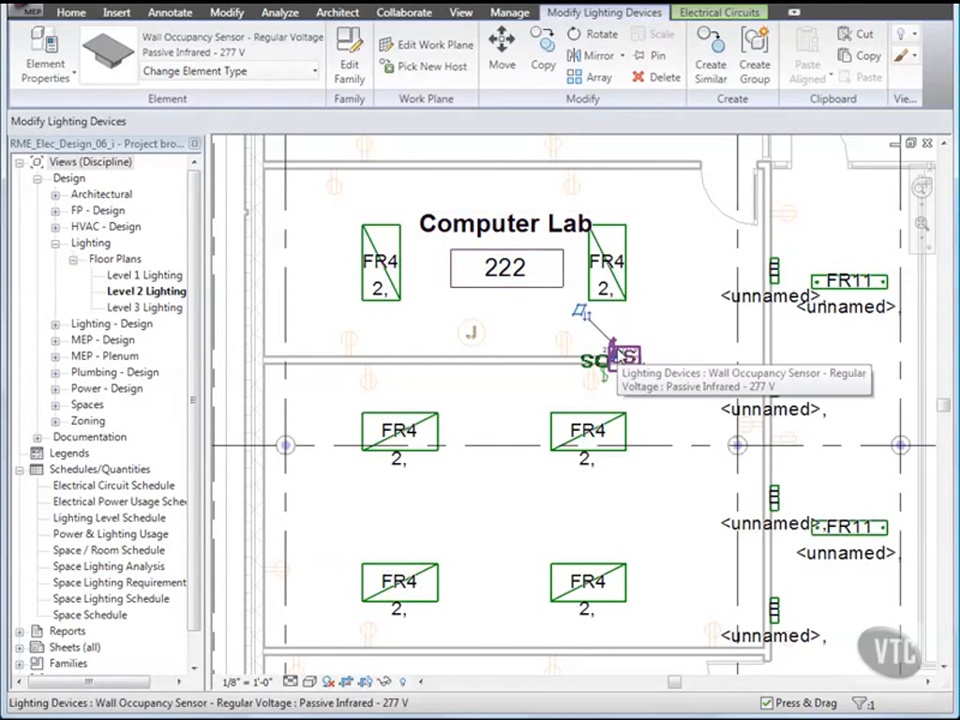
pyautogui.click(50, 56)
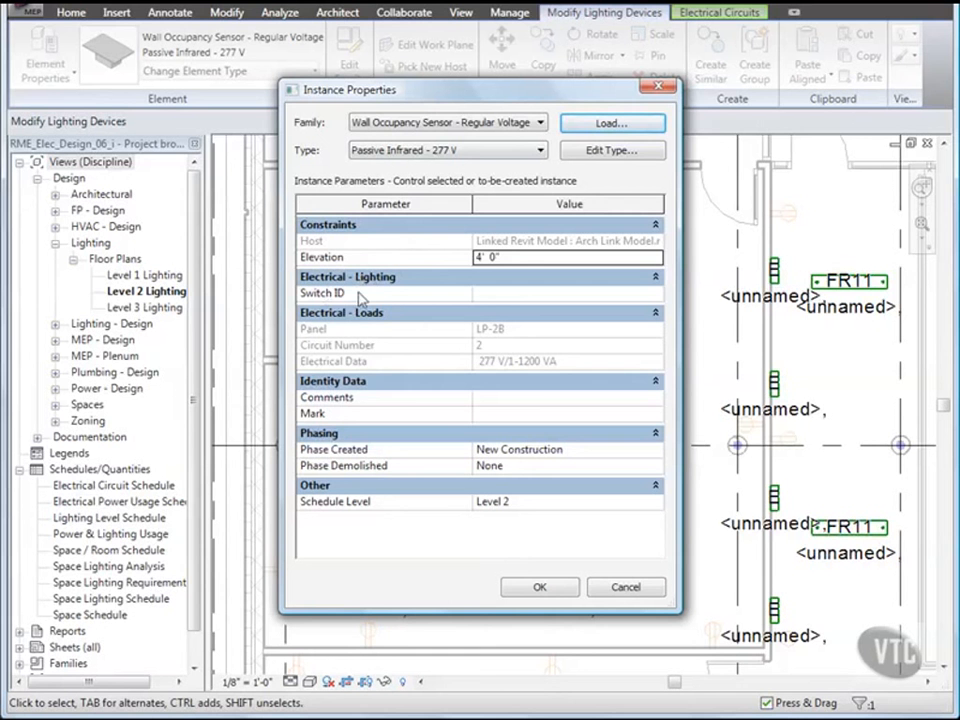
pyautogui.click(484, 294)
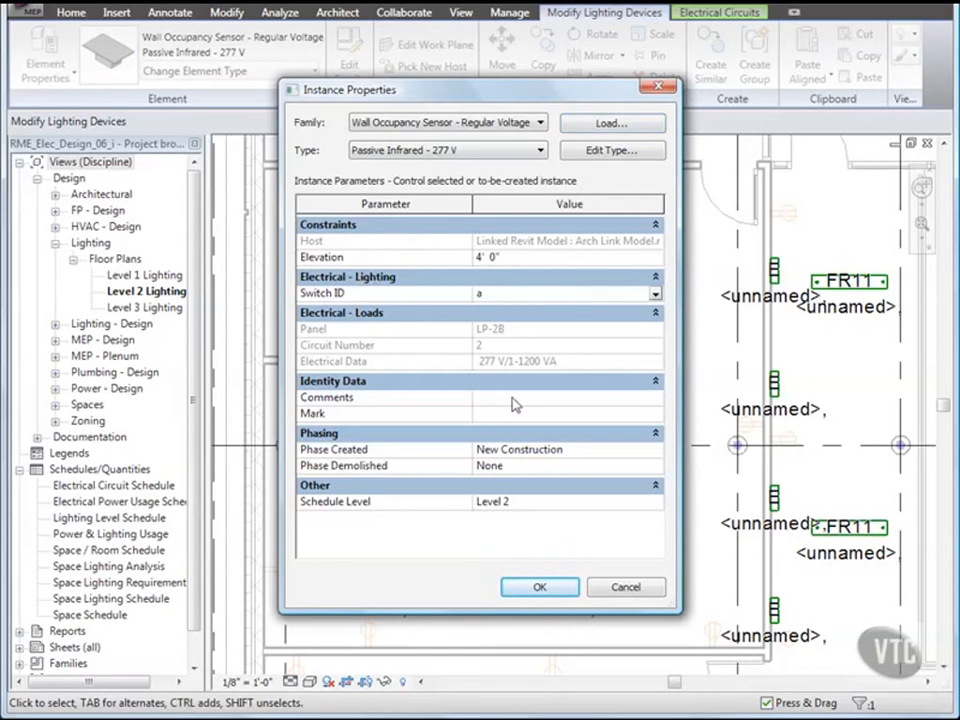
pyautogui.click(539, 589)
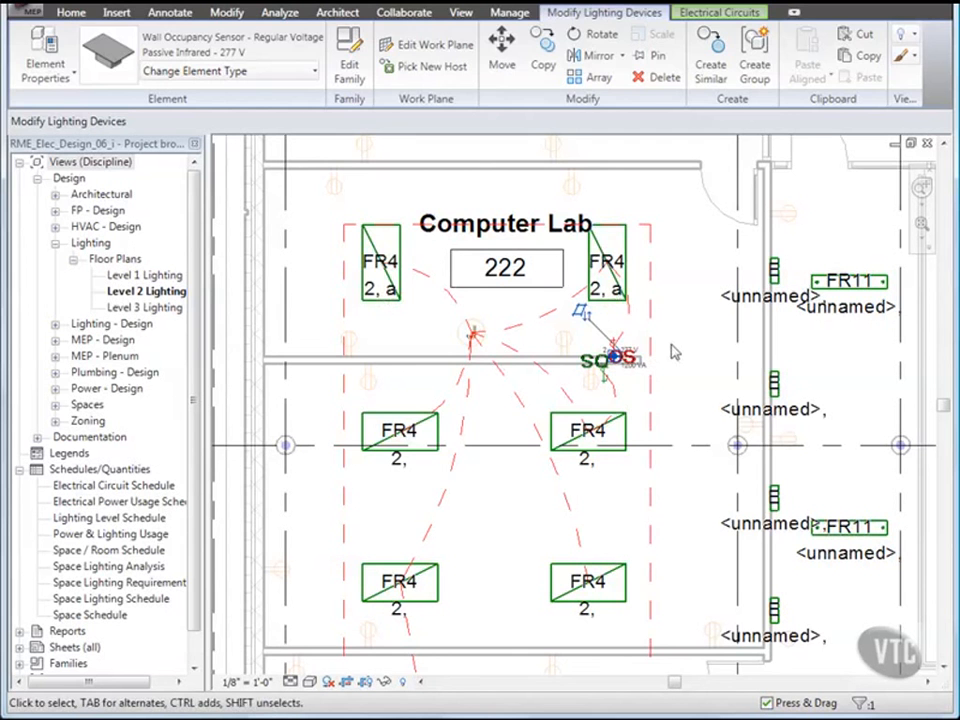
pyautogui.click(673, 351)
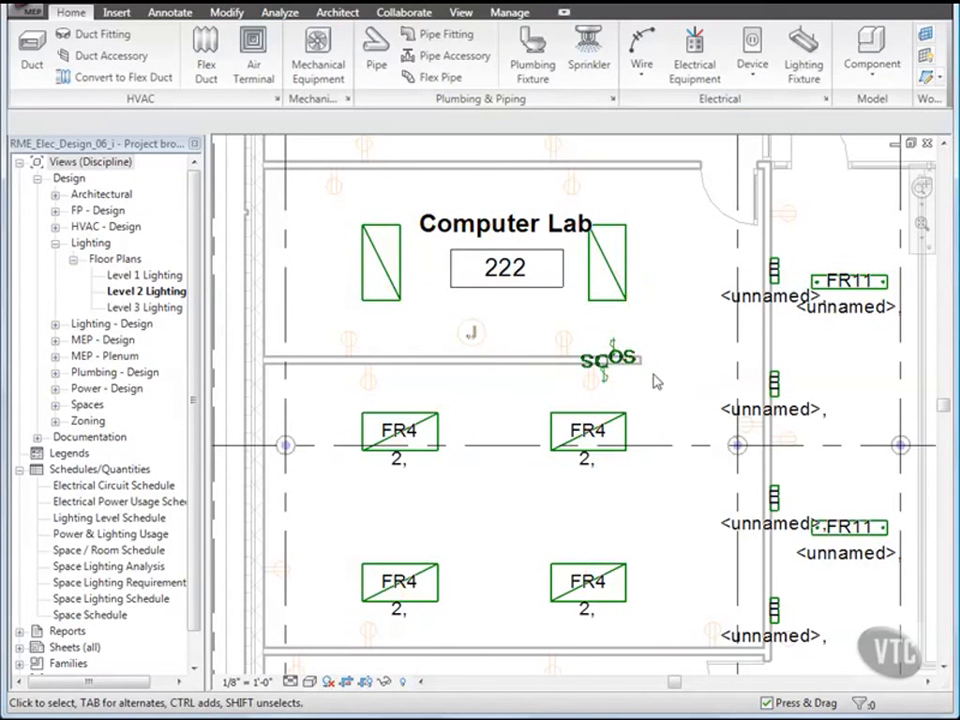
# Step: Create a new switch system containing the four lower Computer Lab FR4 fixtures
pyautogui.click(630, 430)
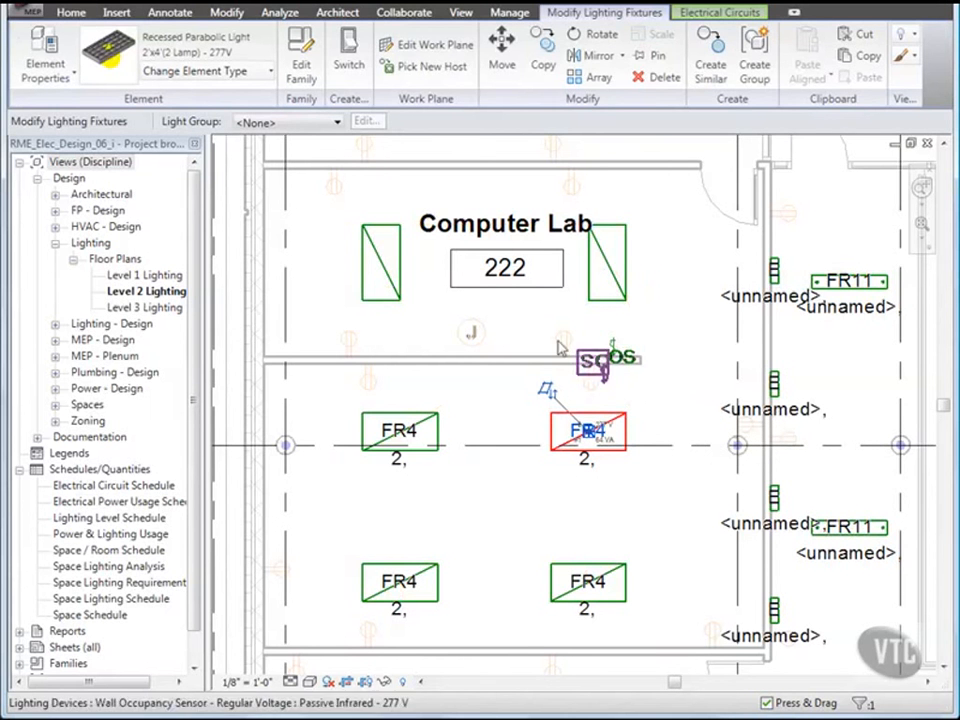
pyautogui.click(350, 56)
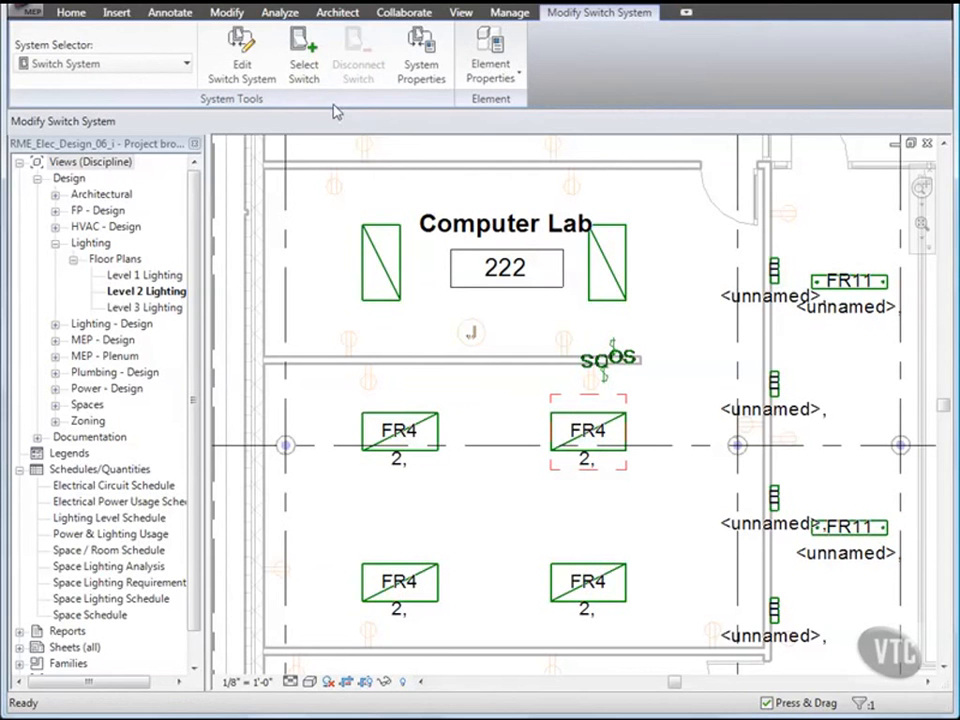
pyautogui.click(244, 68)
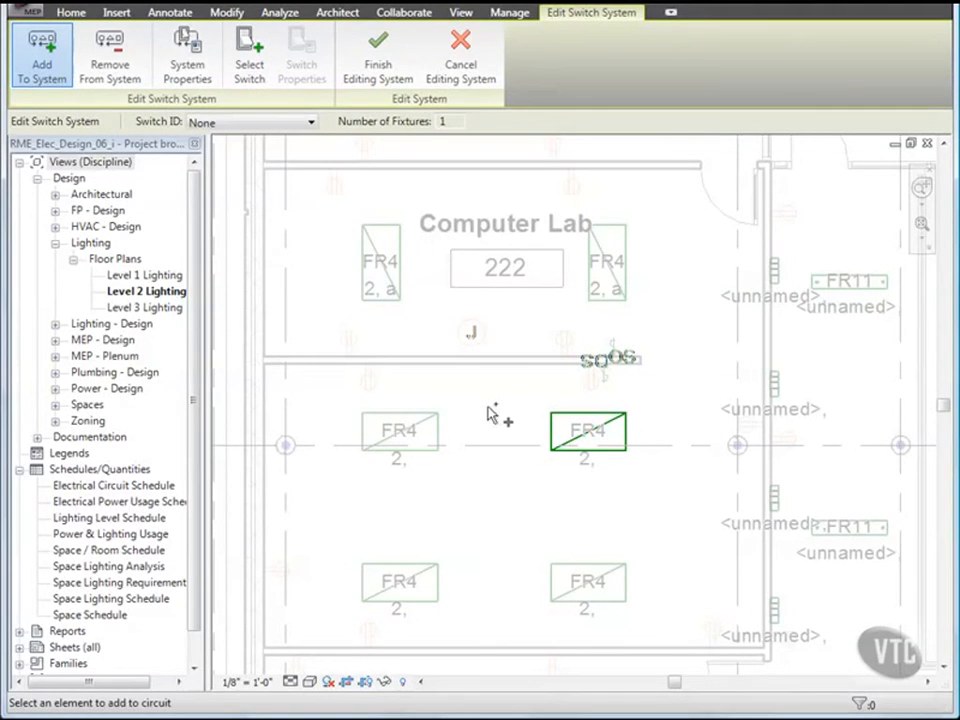
pyautogui.click(566, 574)
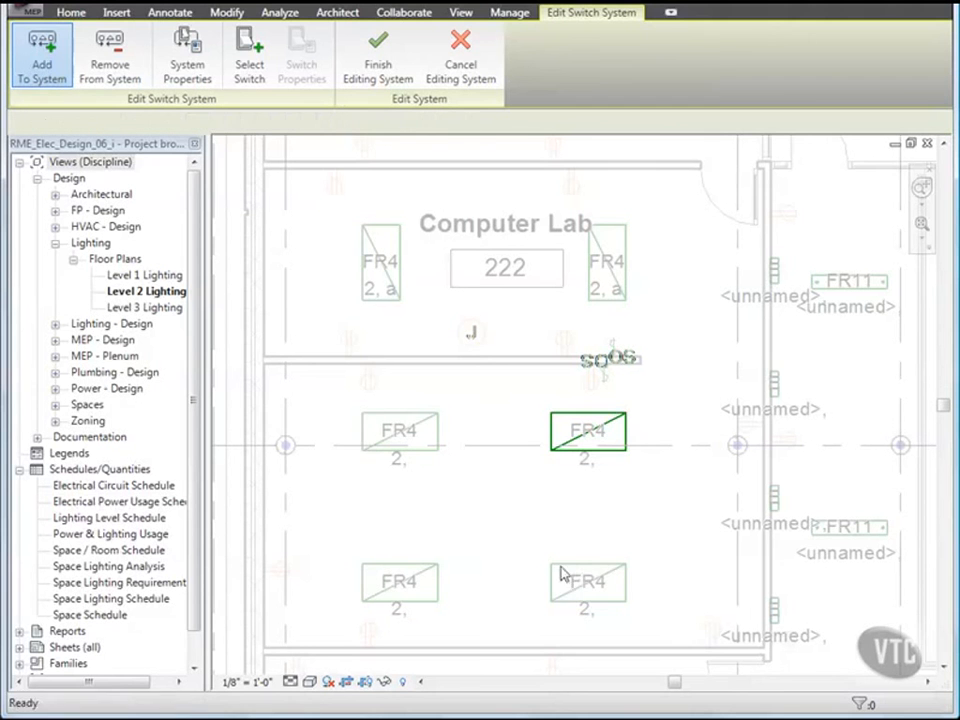
pyautogui.click(430, 460)
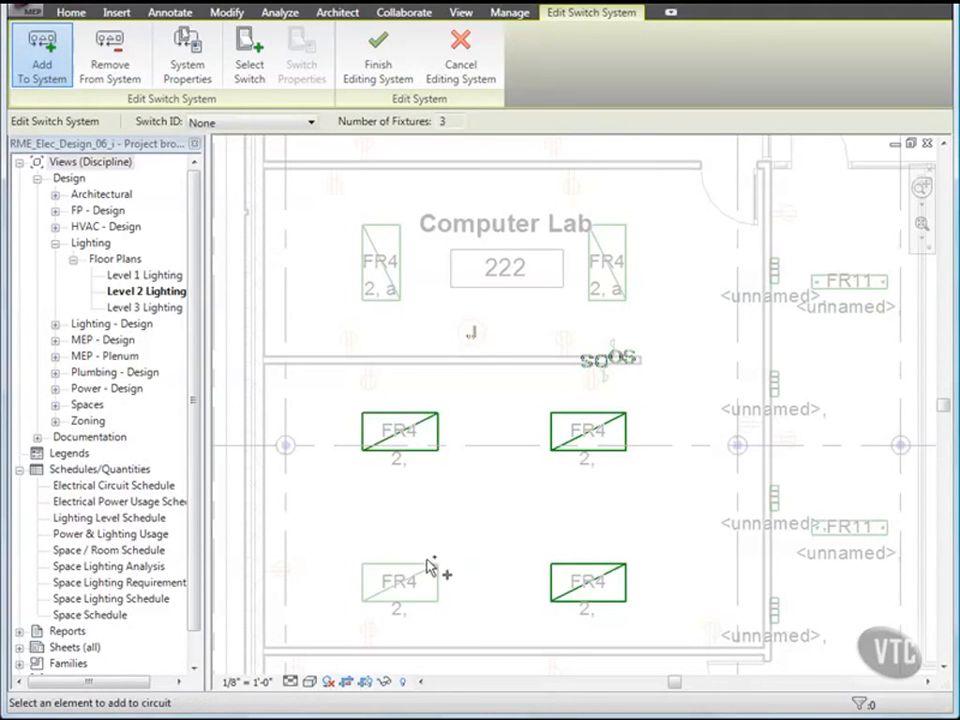
pyautogui.click(430, 570)
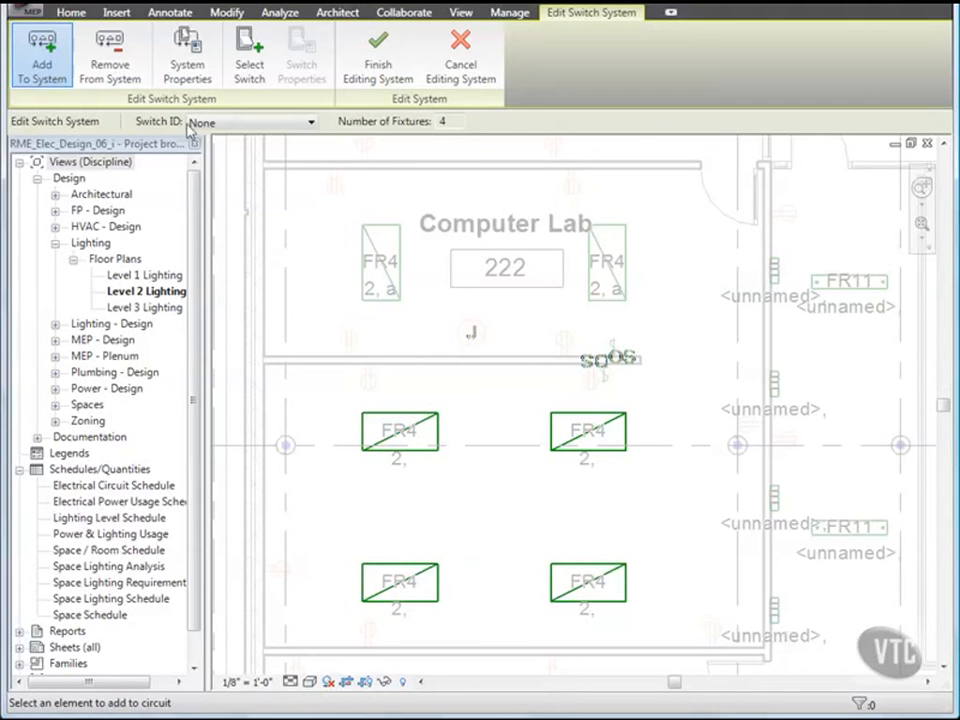
# Step: Assign the occupancy sensor as this system's switch with Switch ID b, then finish the system
pyautogui.click(249, 70)
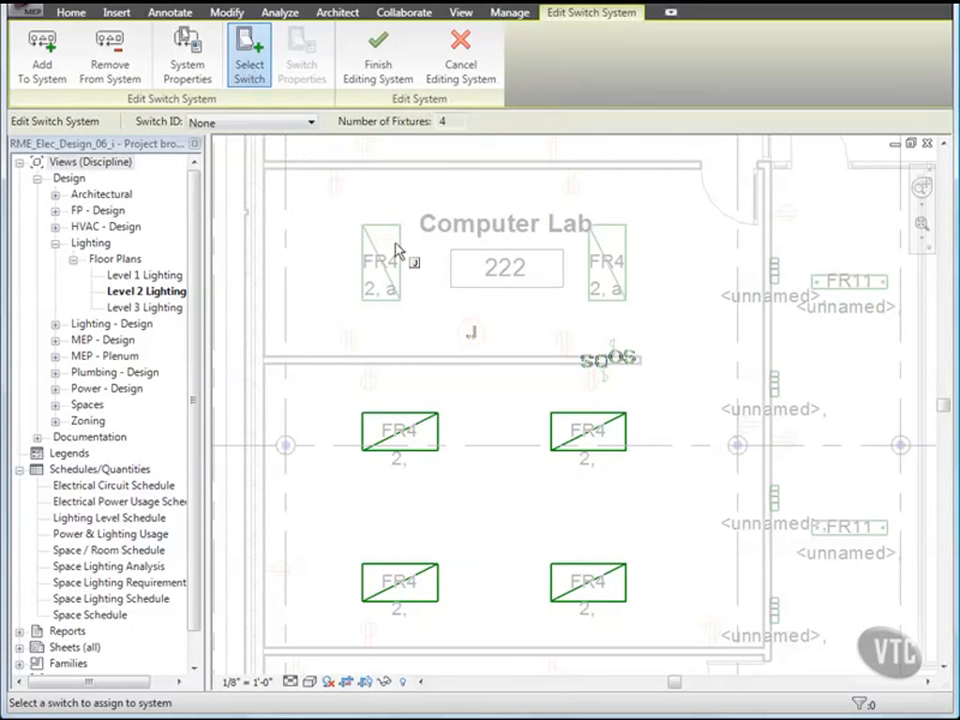
pyautogui.click(608, 390)
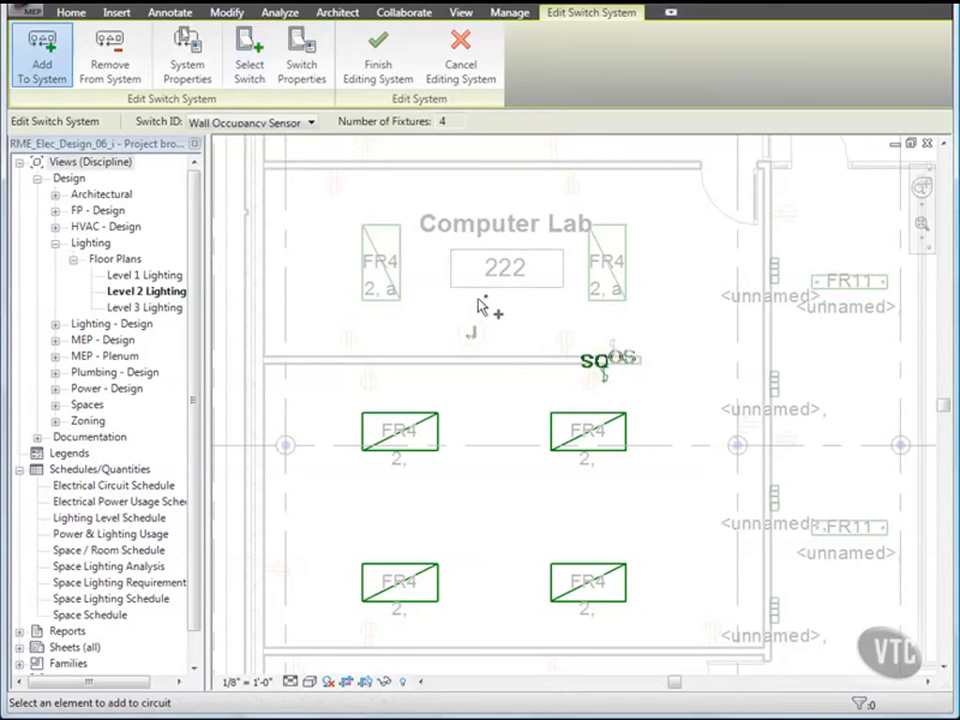
pyautogui.click(303, 66)
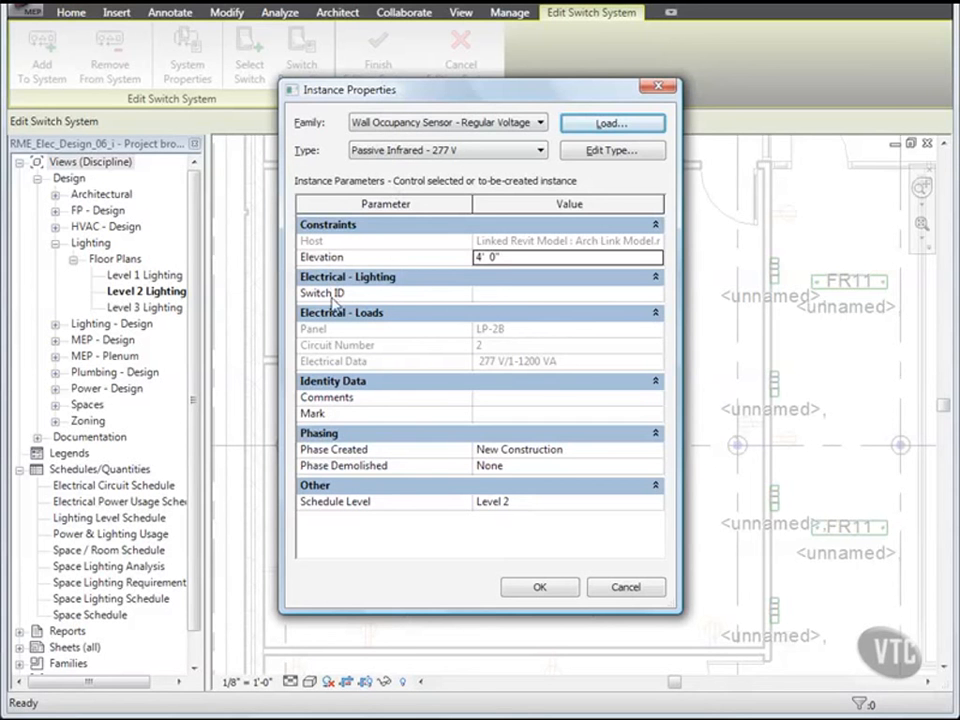
pyautogui.click(487, 293)
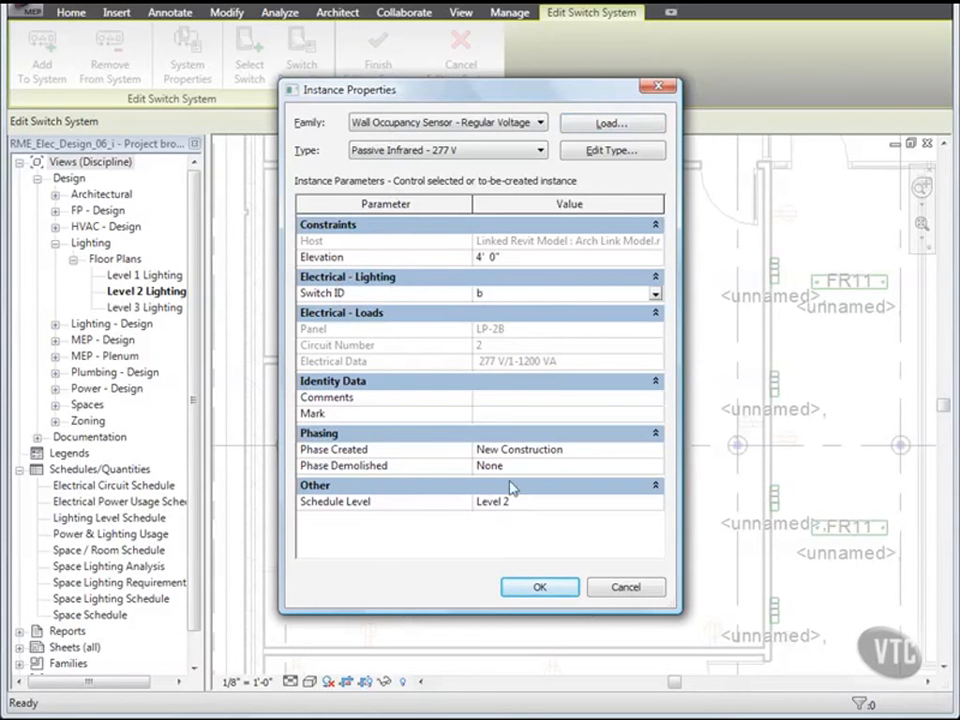
pyautogui.click(540, 587)
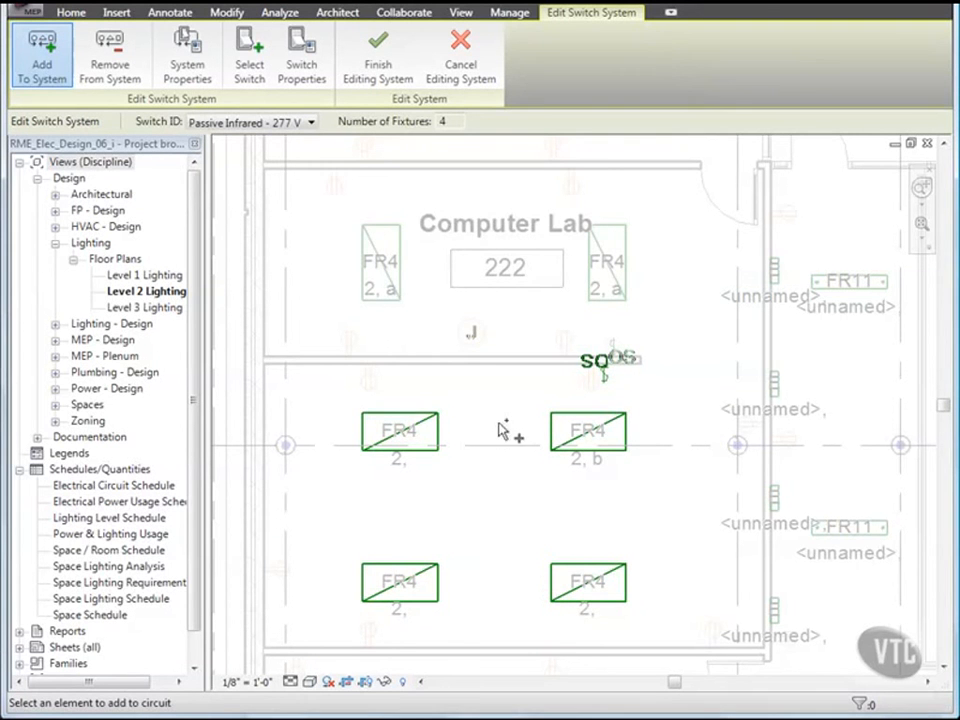
pyautogui.click(390, 70)
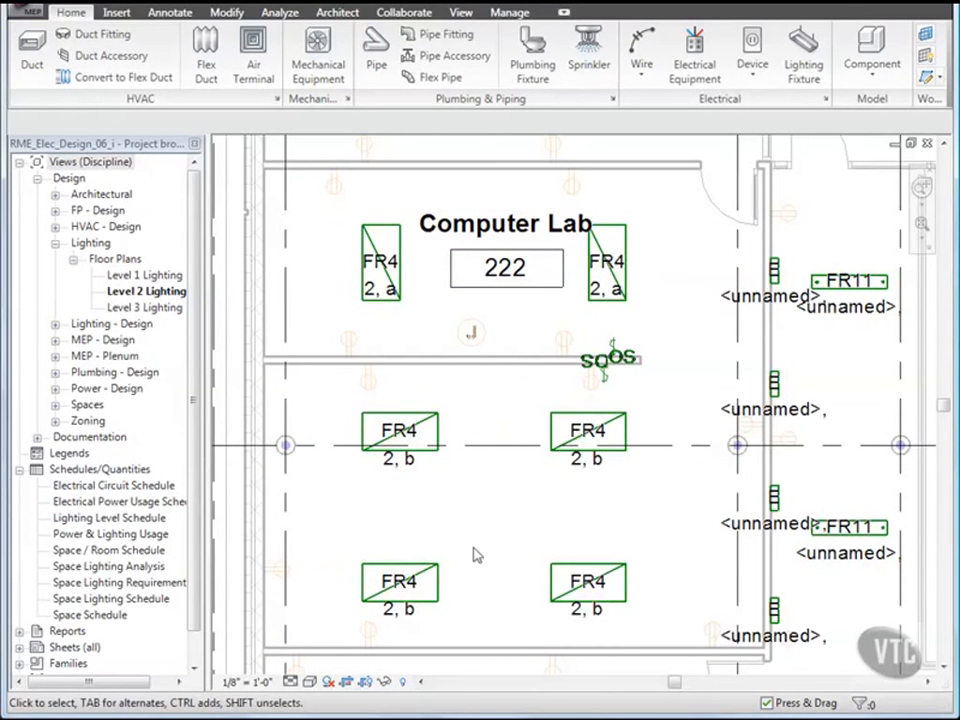
# Step: Close RME_Elec_Design_06_i, discarding unsaved changes
pyautogui.click(30, 16)
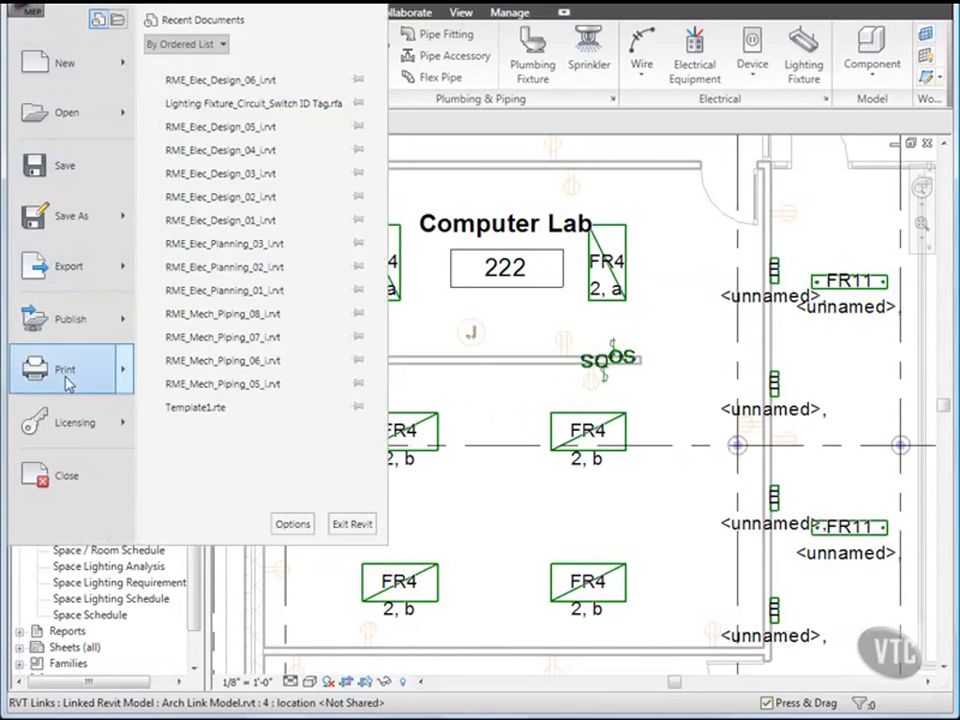
pyautogui.click(72, 472)
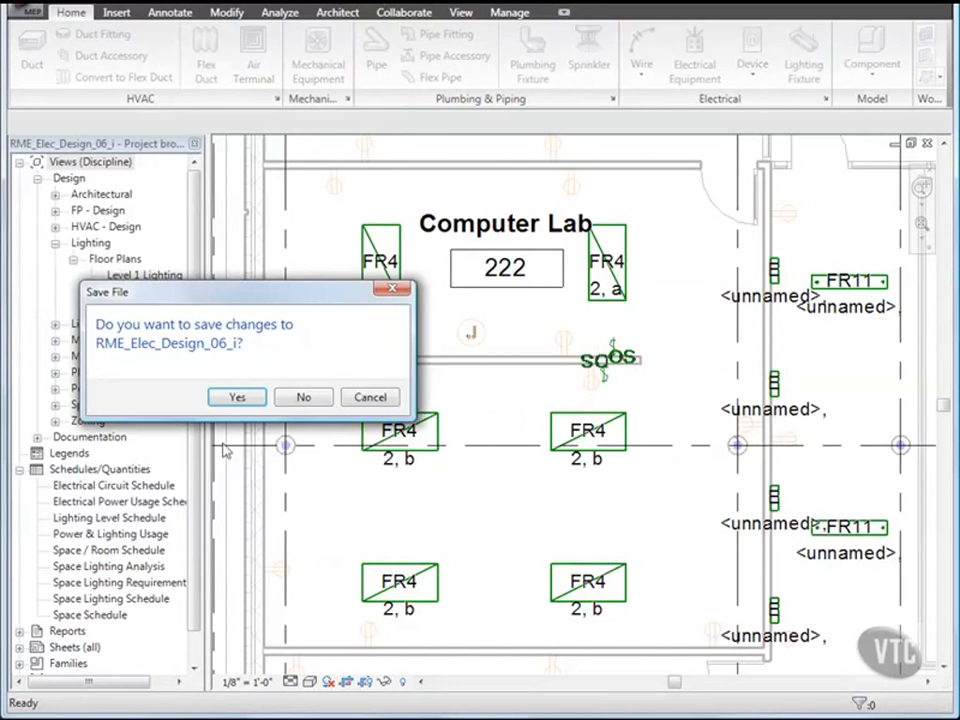
pyautogui.click(301, 399)
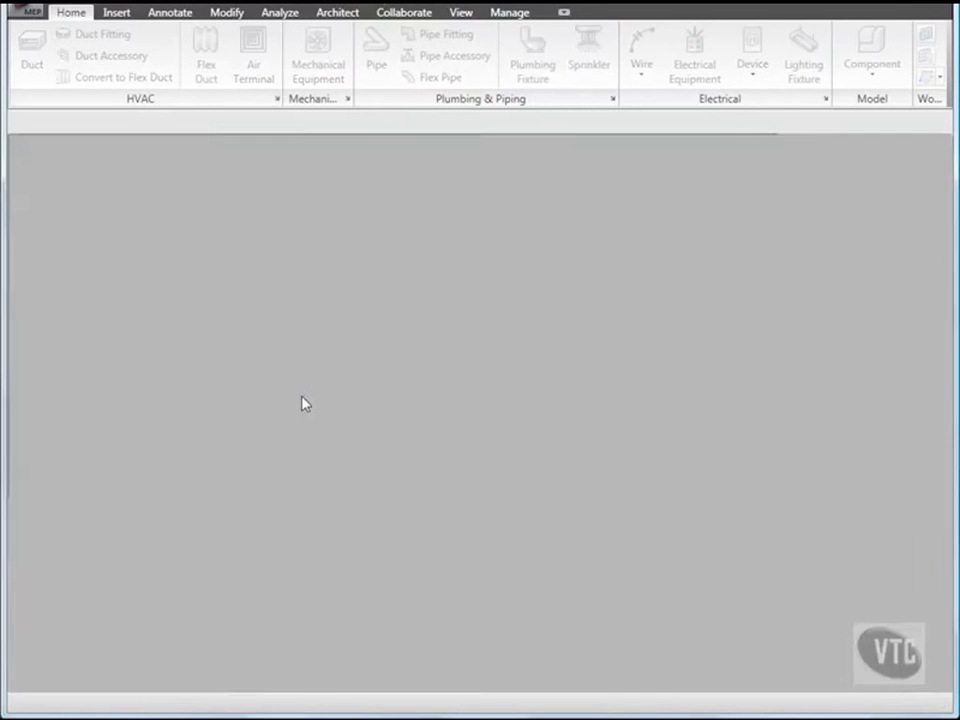
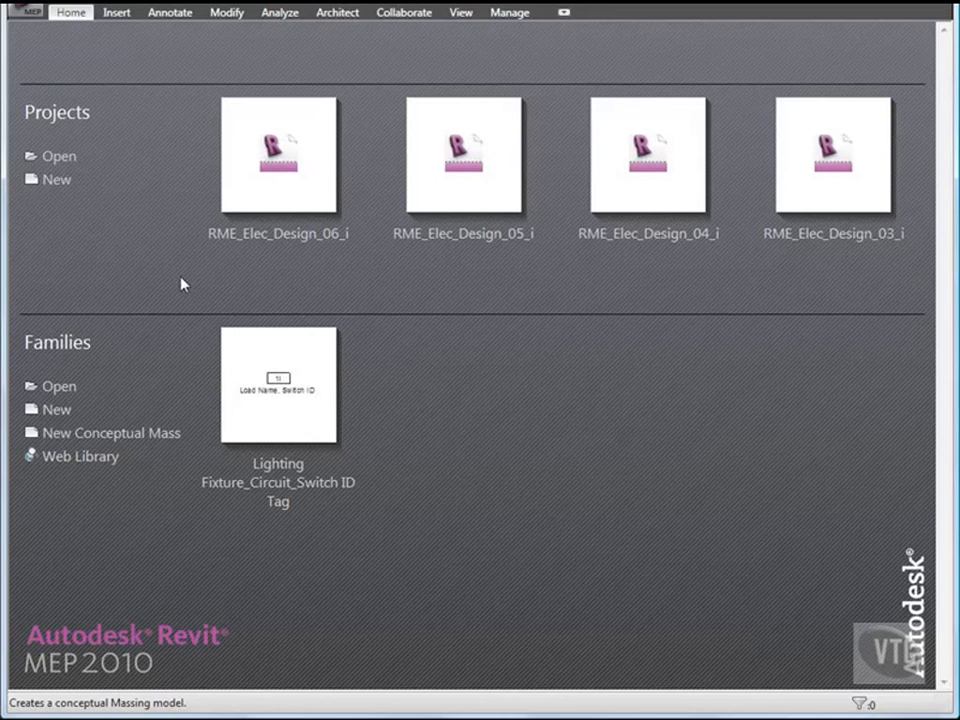
# Step: Open the RME_Elec_Design_07_i project from the 03_Electrical Systems folder
pyautogui.click(30, 14)
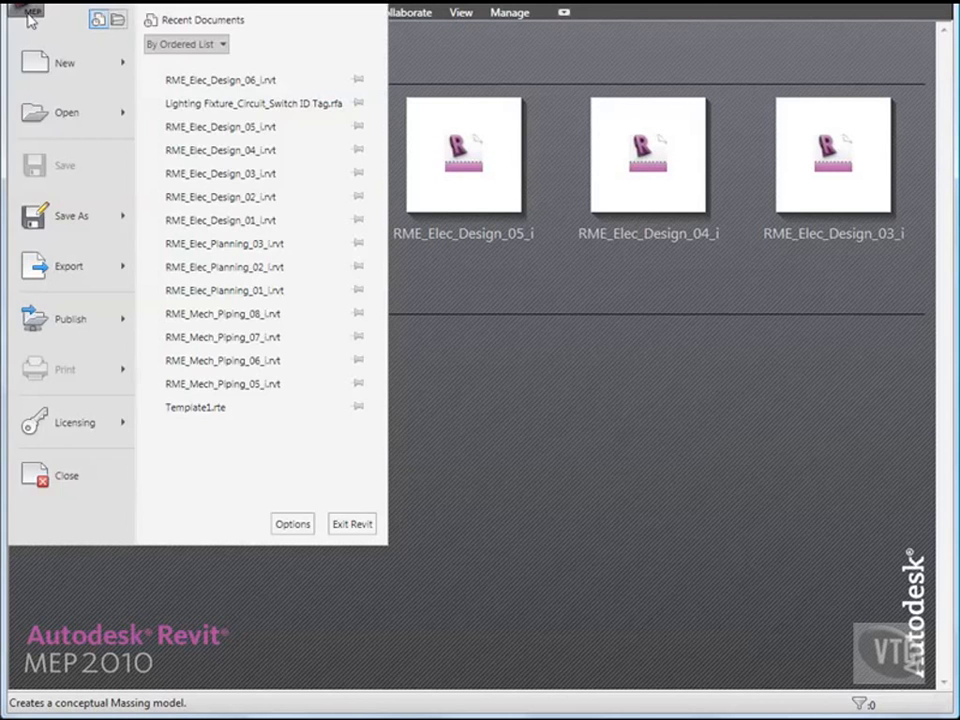
pyautogui.click(52, 114)
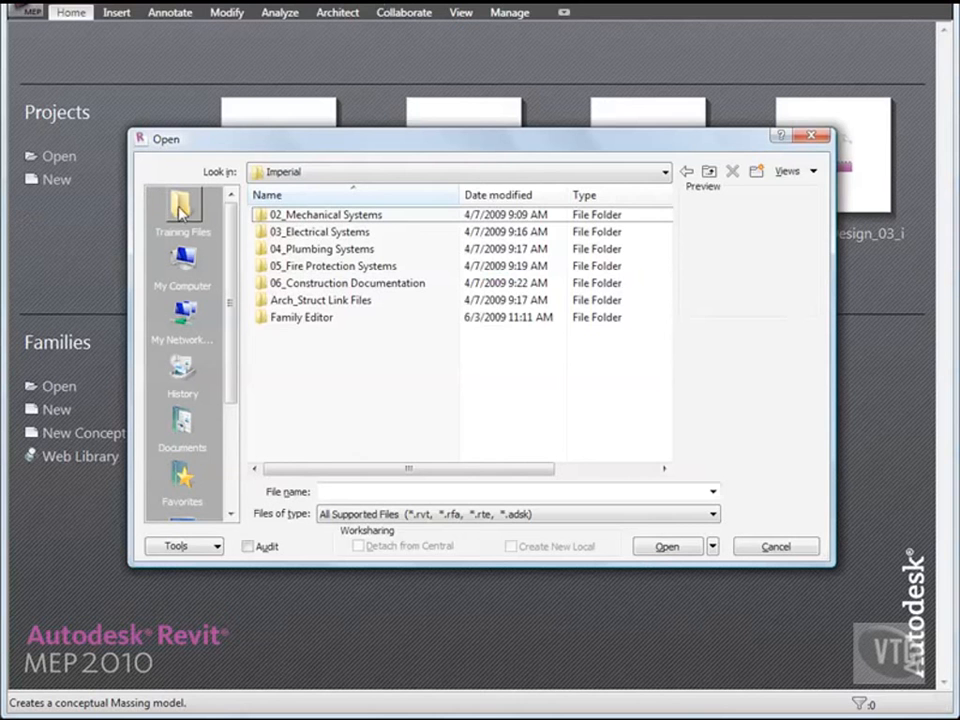
pyautogui.doubleClick(313, 234)
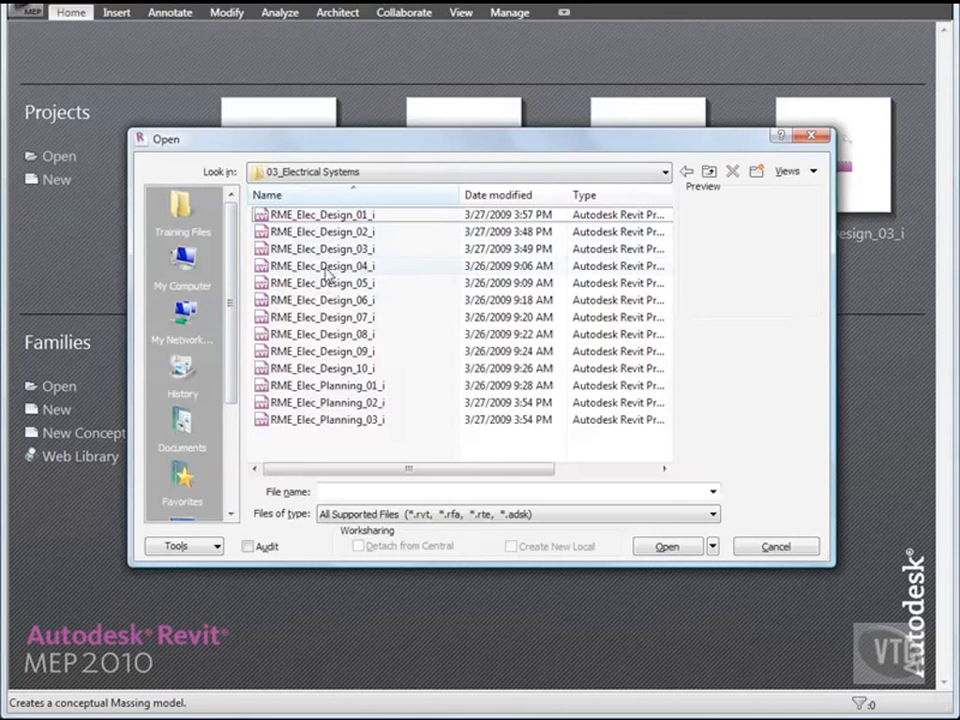
pyautogui.doubleClick(349, 318)
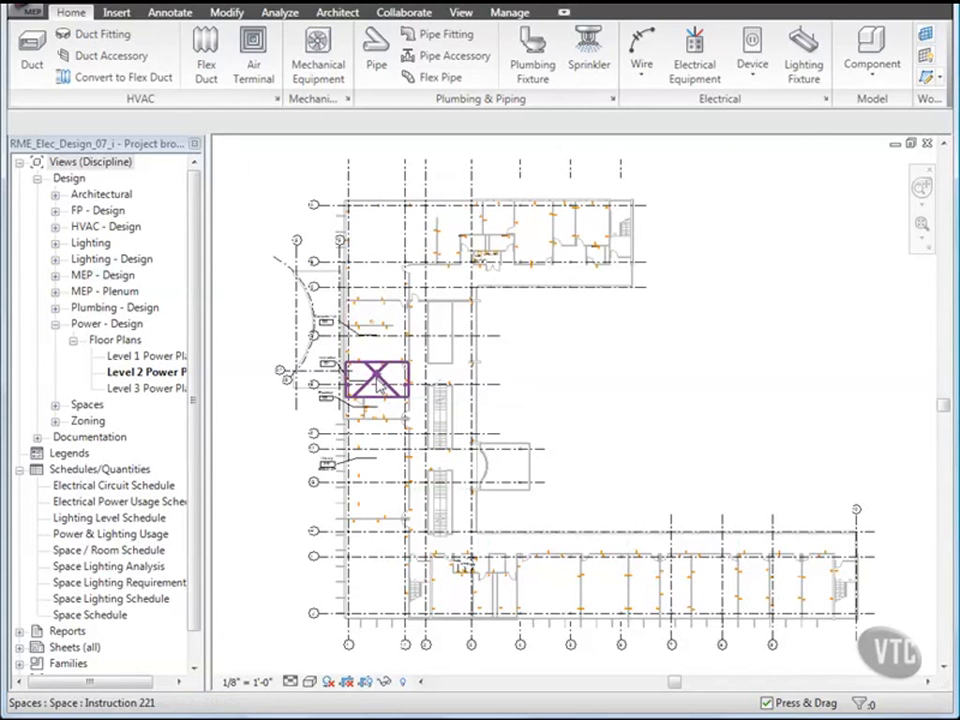
# Step: Window-select room Instruction 221 and filter the selection to Electrical Fixtures only
pyautogui.scroll(3, 378, 384)
pyautogui.scroll(5, 378, 384)
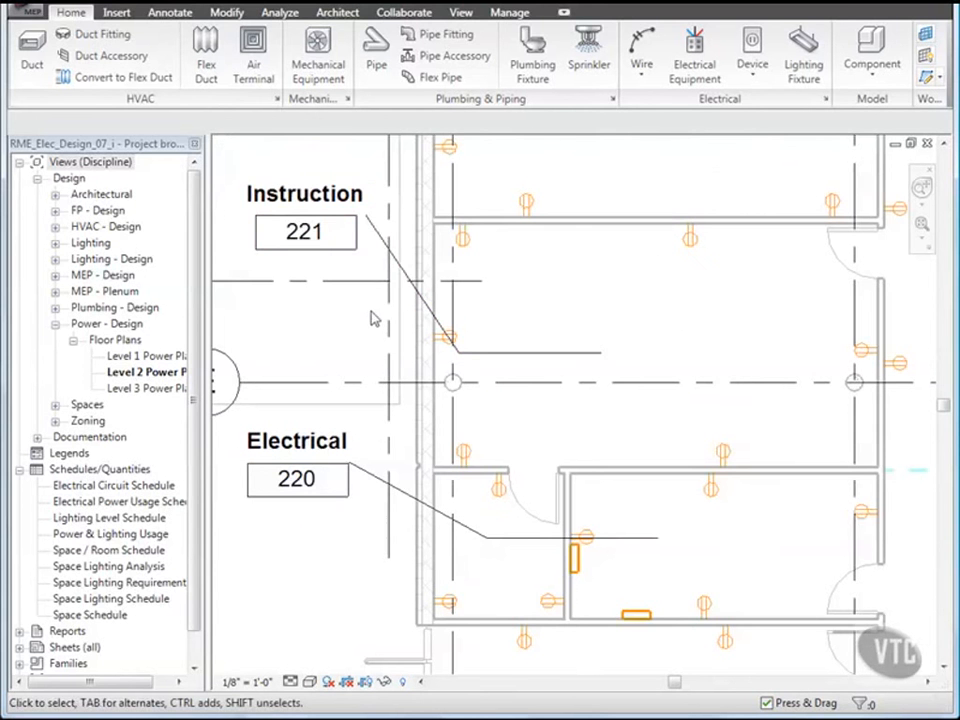
pyautogui.moveTo(385, 225); pyautogui.dragTo(884, 483)
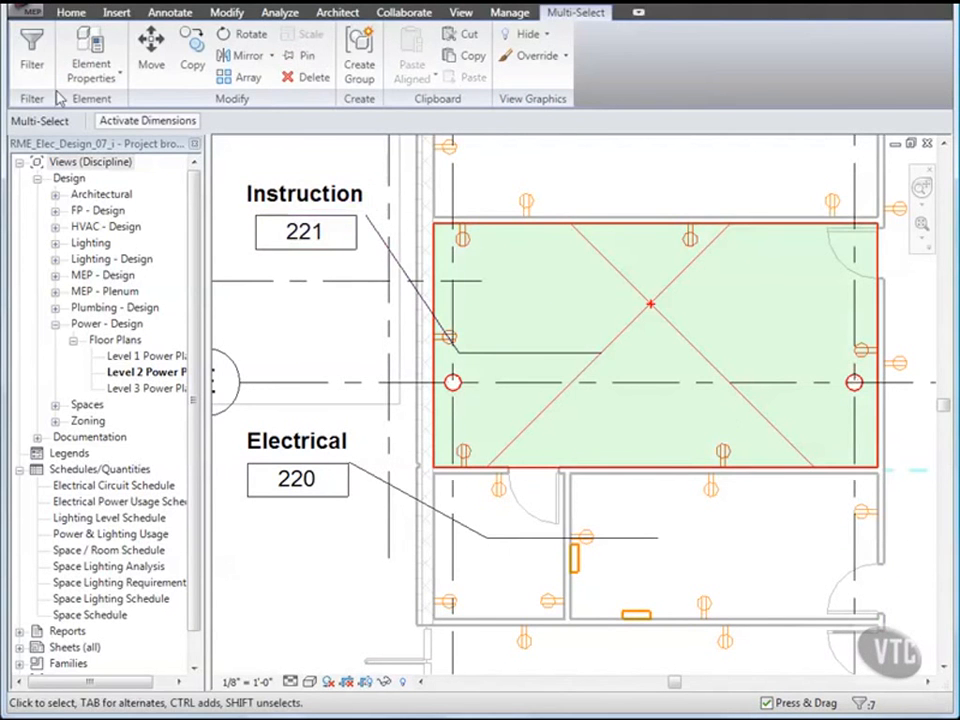
pyautogui.click(33, 60)
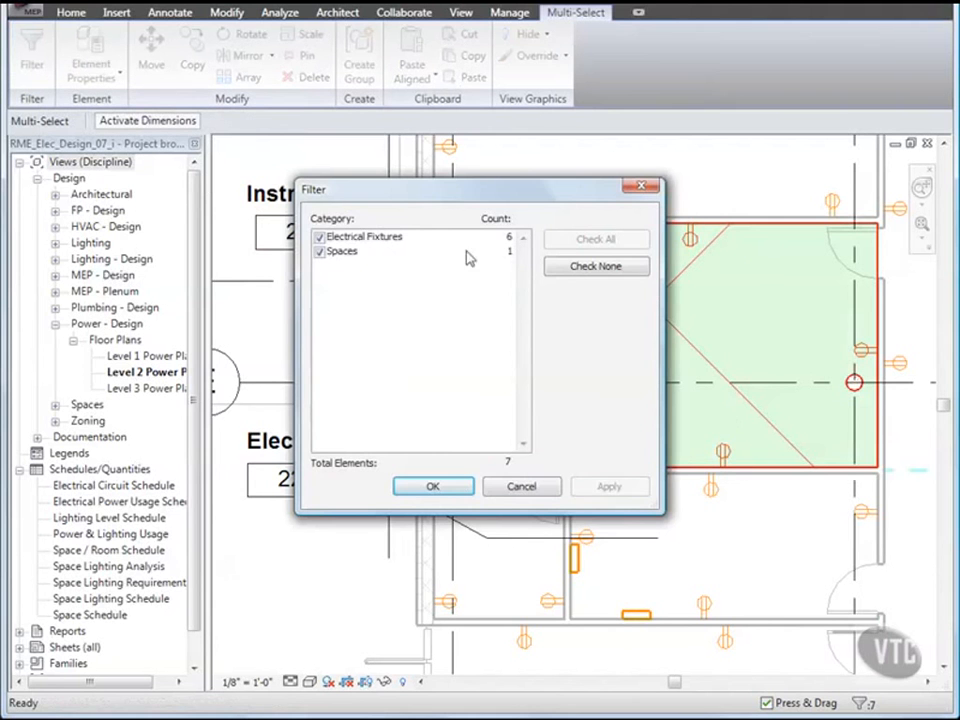
pyautogui.click(576, 269)
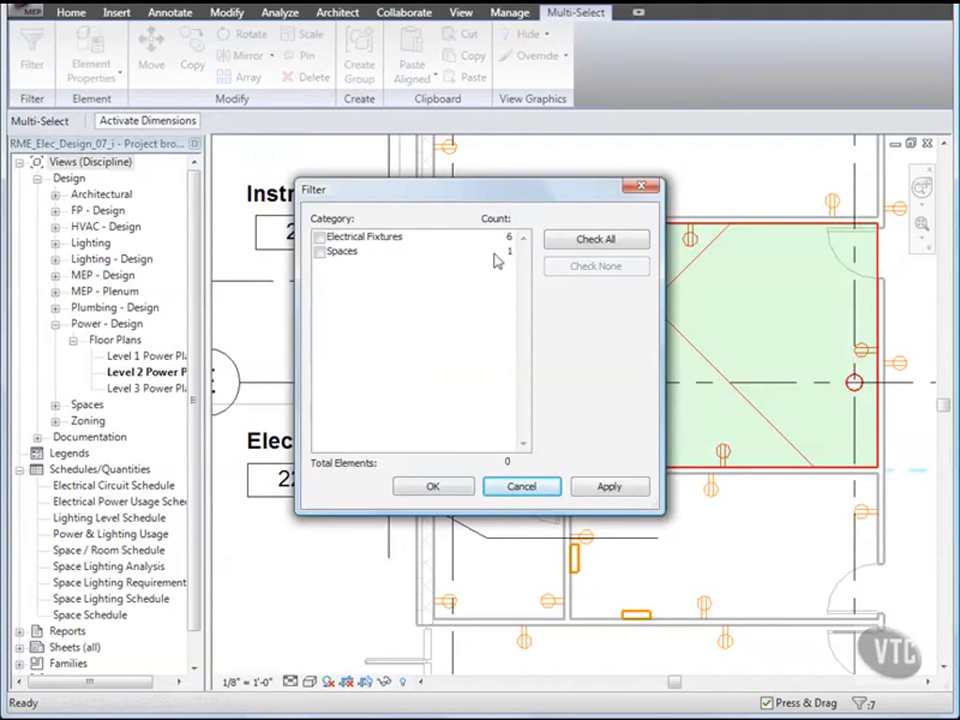
pyautogui.click(320, 237)
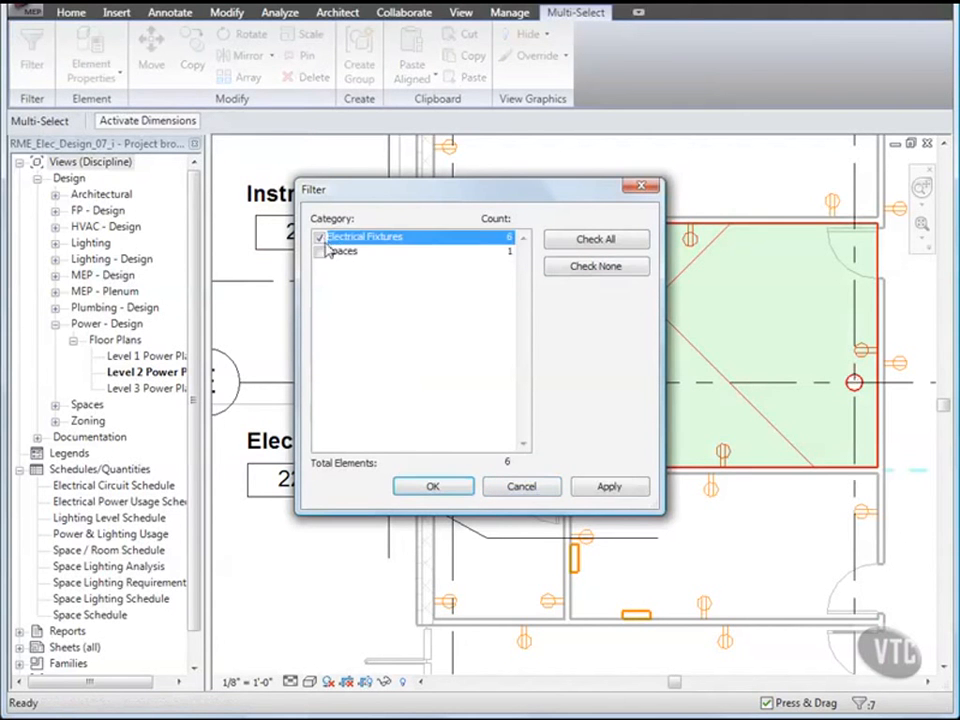
pyautogui.click(433, 486)
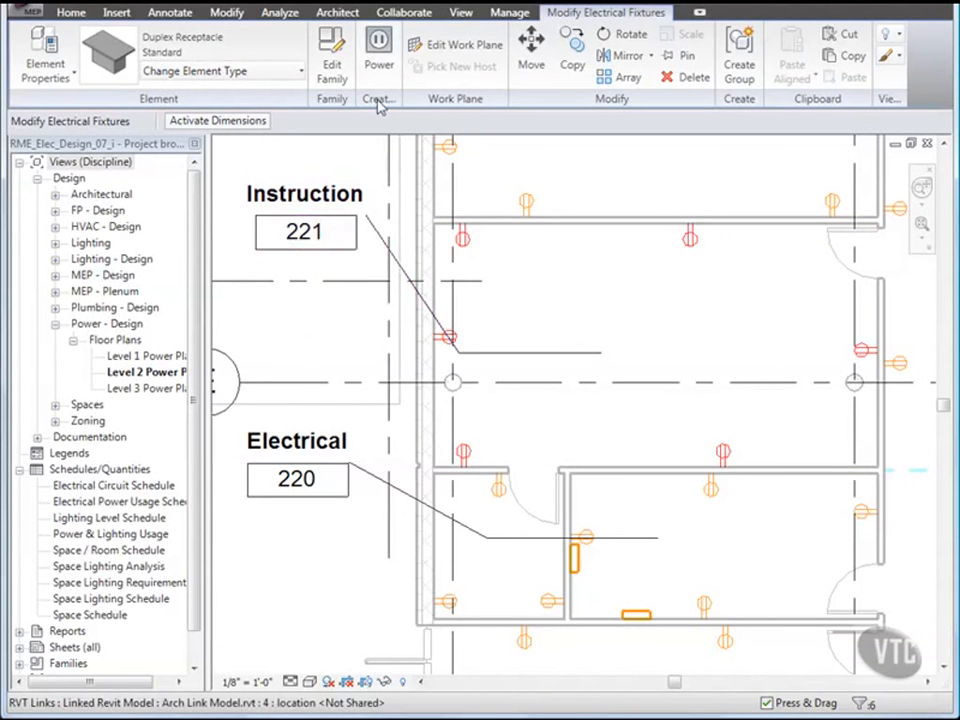
# Step: Make the six receptacles a power circuit on panel PP-2B with arc wiring
pyautogui.click(378, 66)
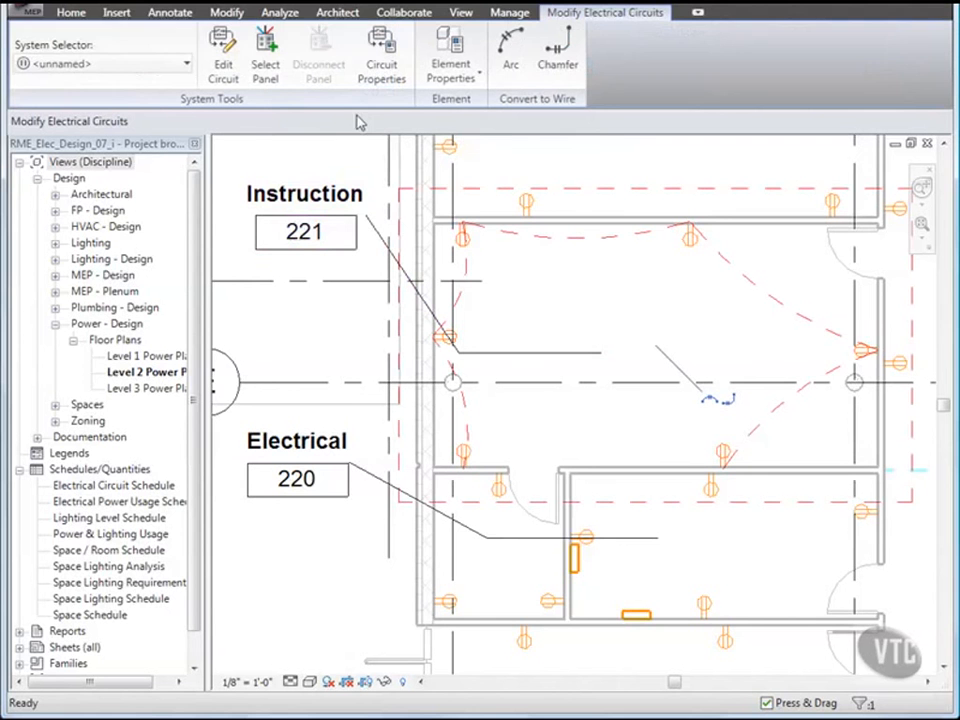
pyautogui.click(264, 66)
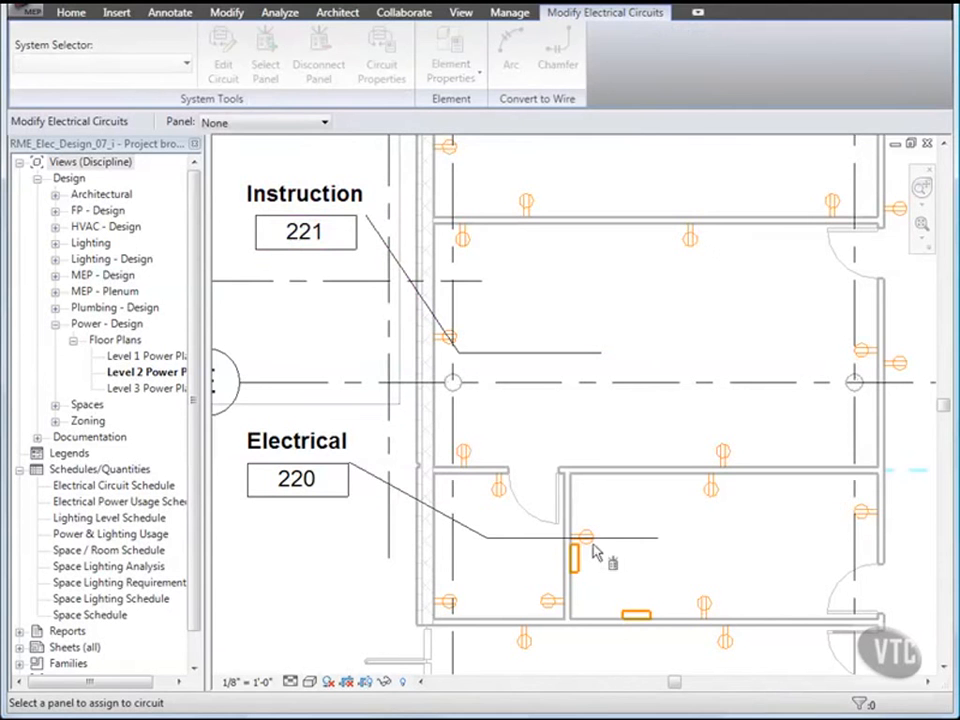
pyautogui.click(636, 617)
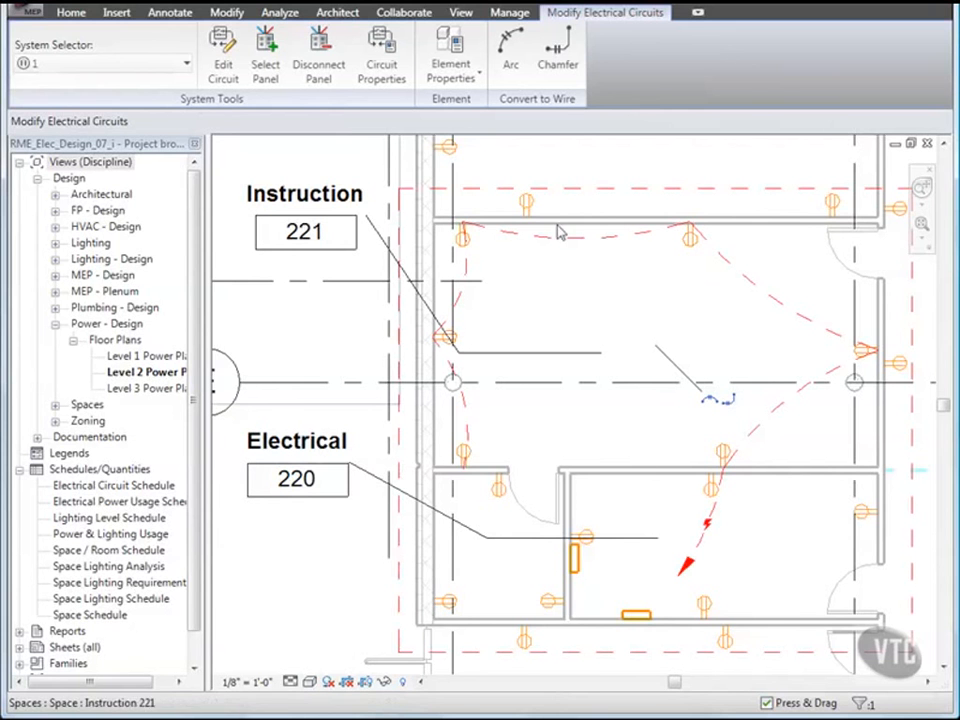
pyautogui.click(511, 62)
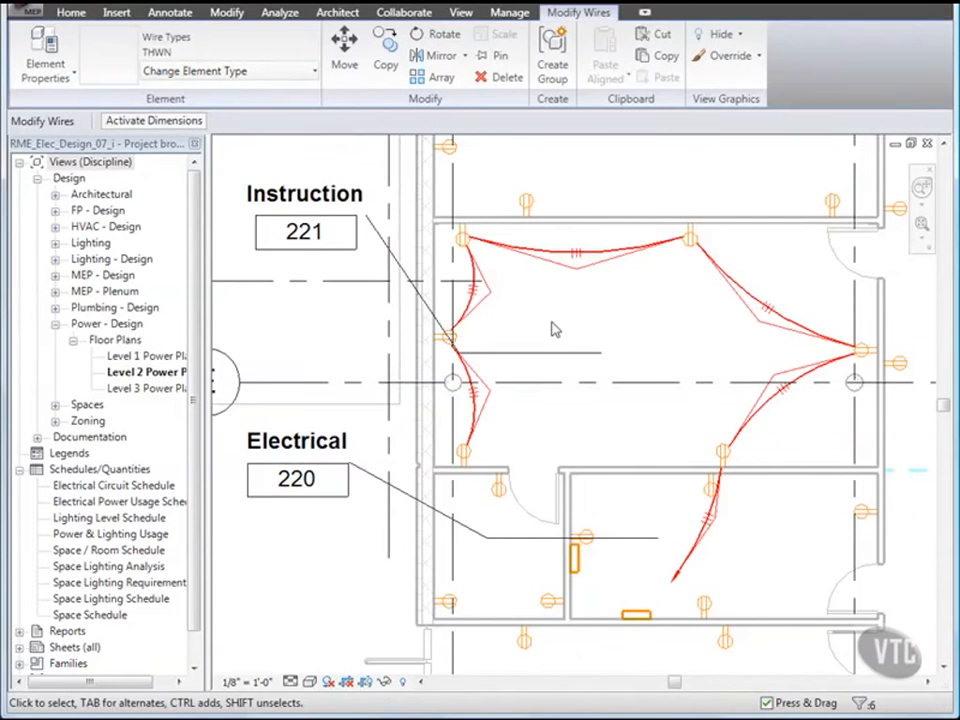
# Step: Set the home-run wire to panel PP-2B to 2 hot conductors
pyautogui.press('Escape')
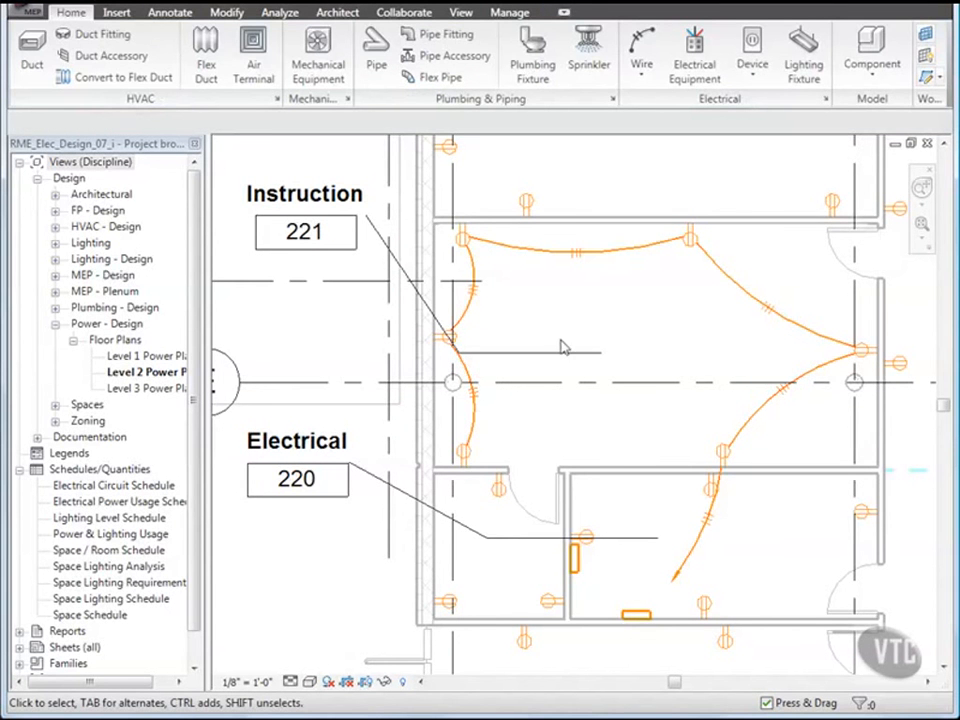
pyautogui.rightClick(697, 555)
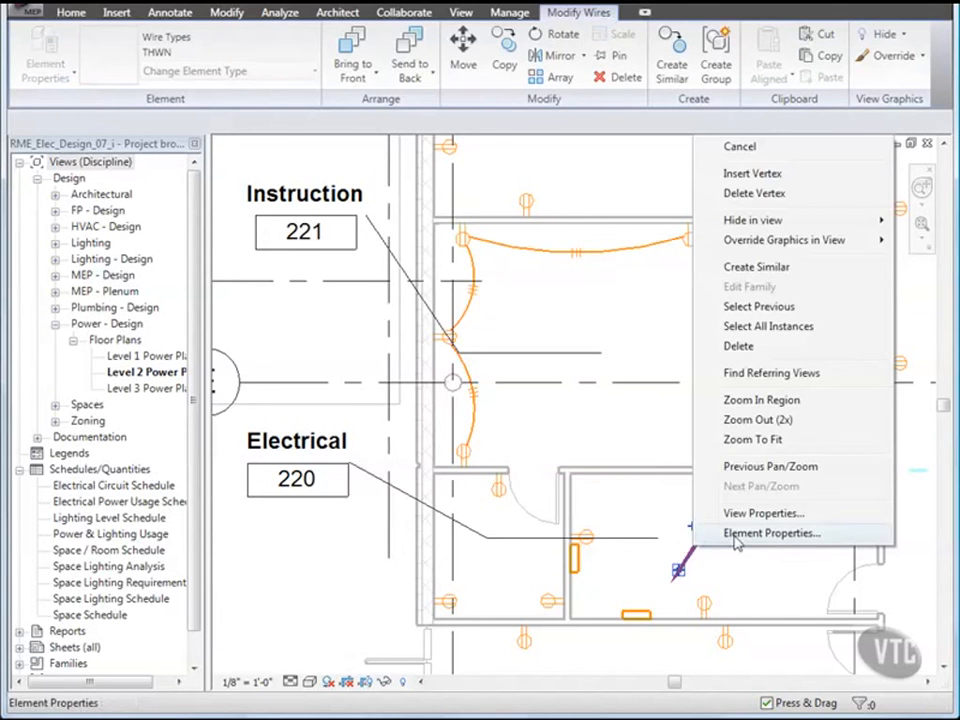
pyautogui.click(735, 536)
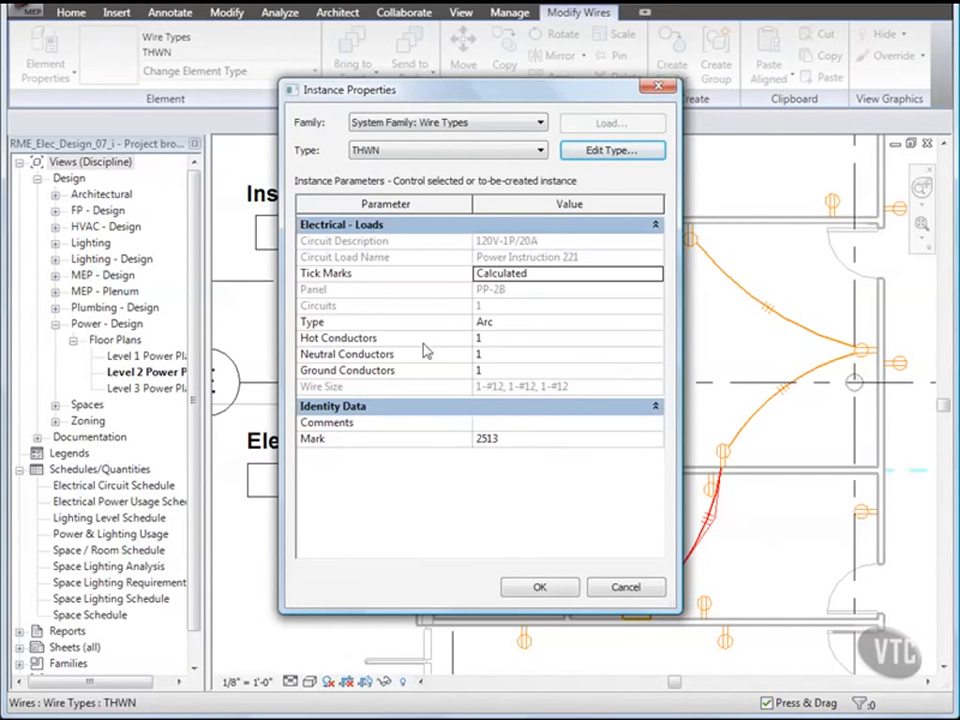
pyautogui.click(488, 339)
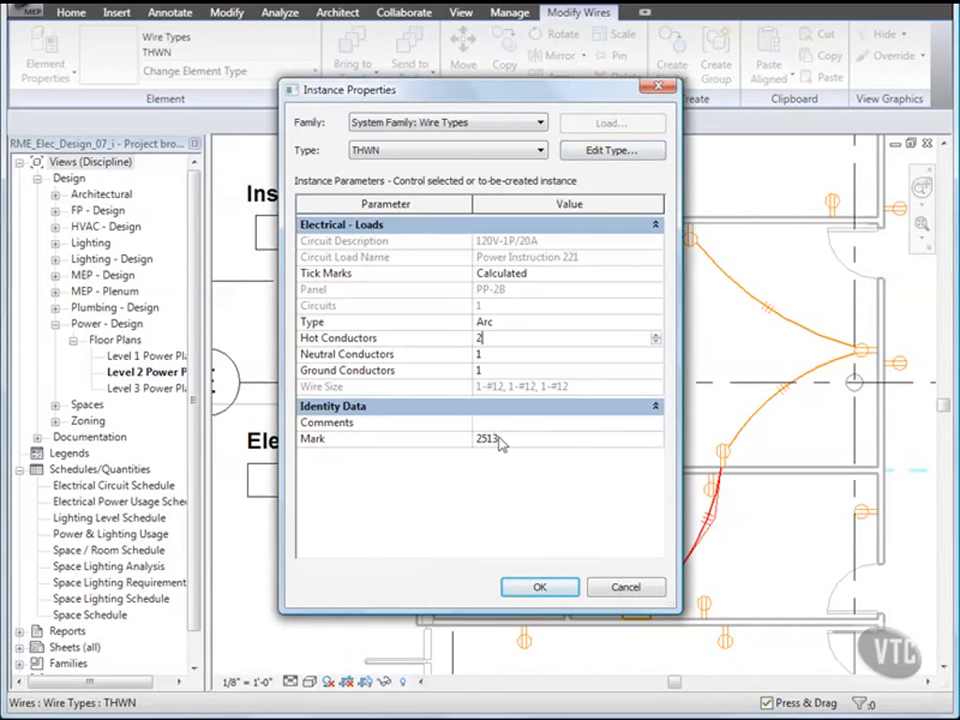
pyautogui.click(539, 587)
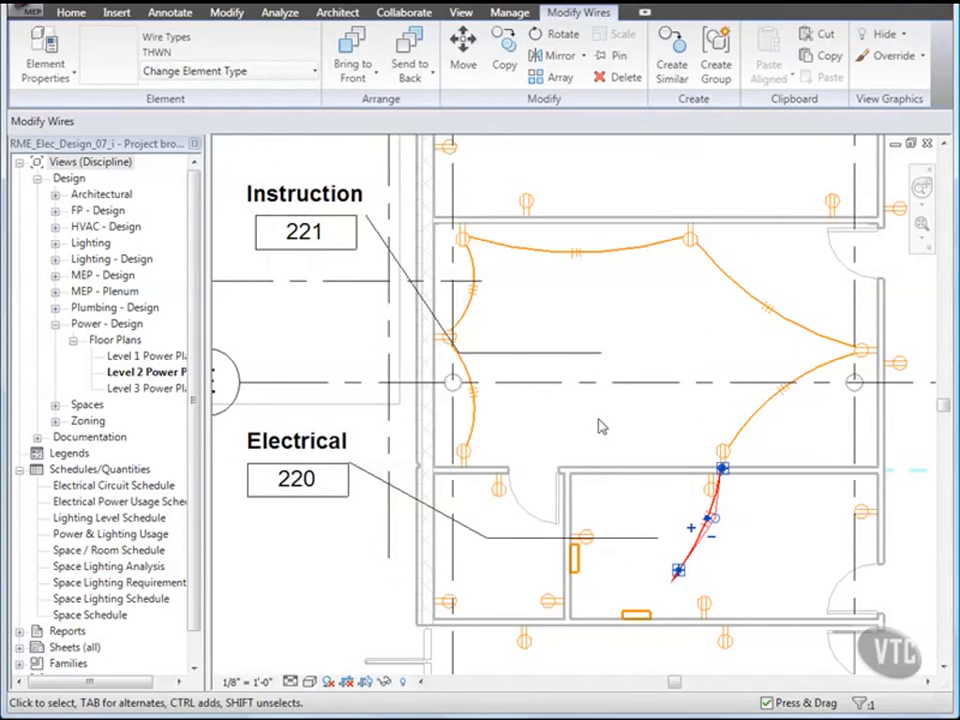
pyautogui.press('Escape')
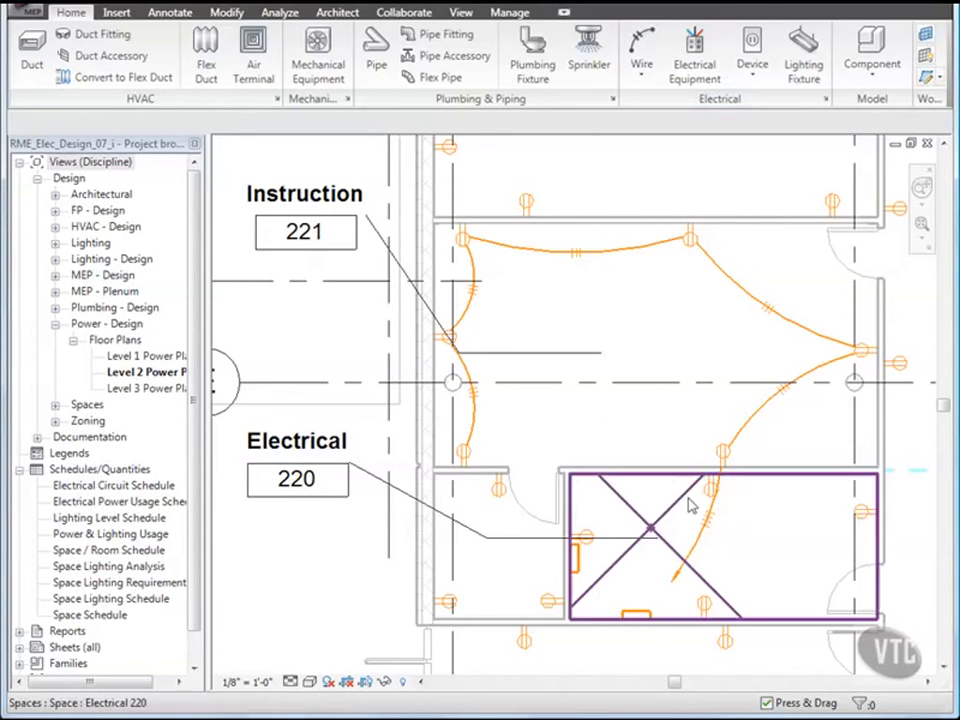
pyautogui.click(694, 550)
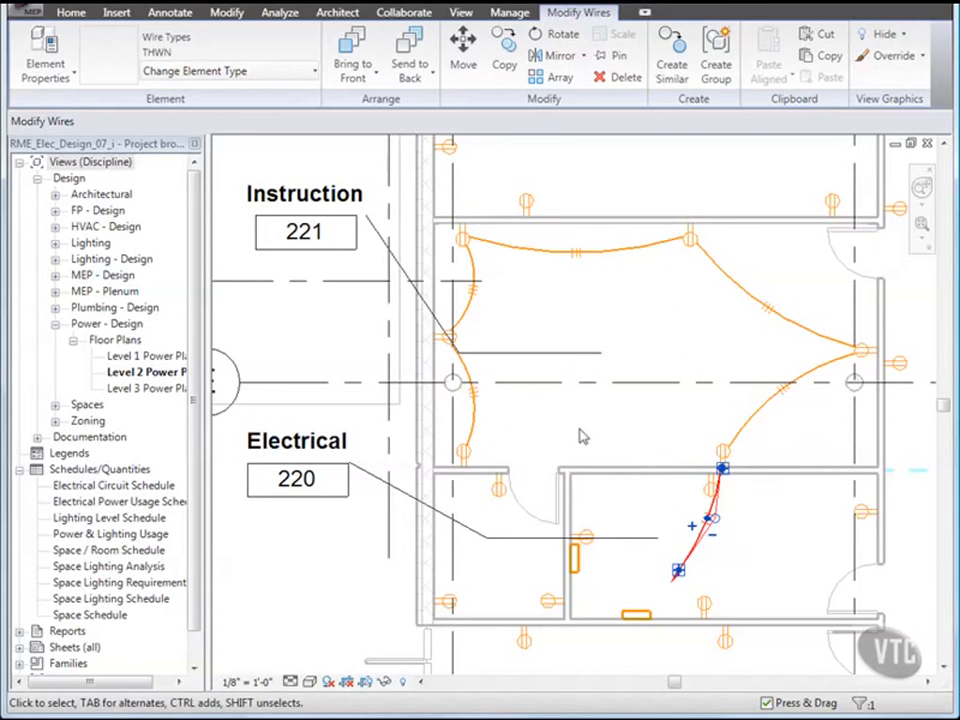
# Step: Load the Hook Wire Tick Mark family from Electrical Components > TickMarks
pyautogui.click(116, 13)
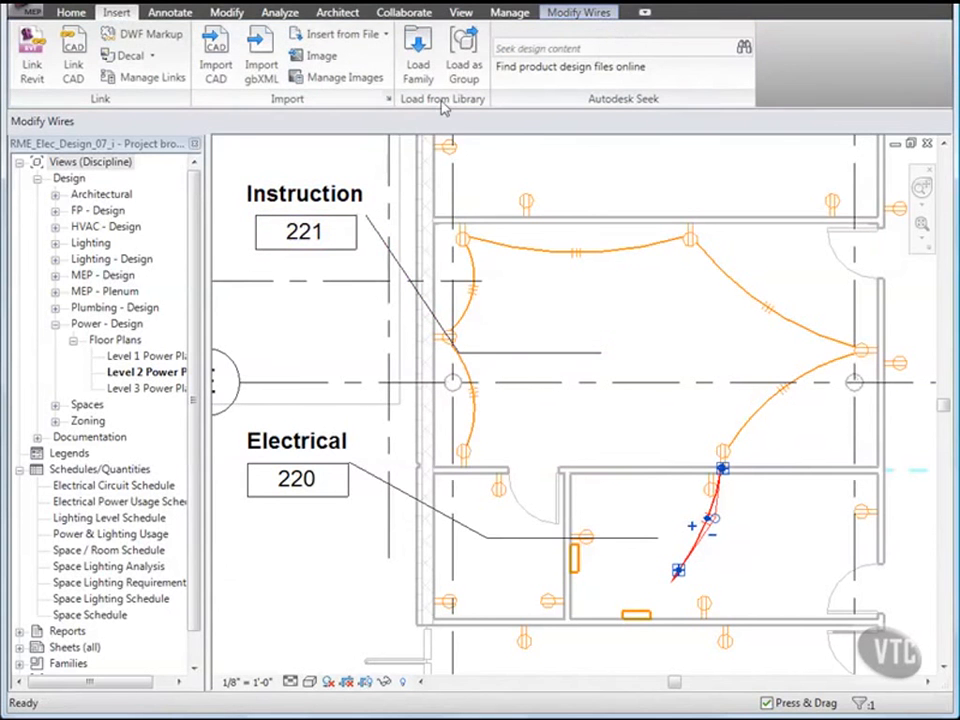
pyautogui.click(418, 48)
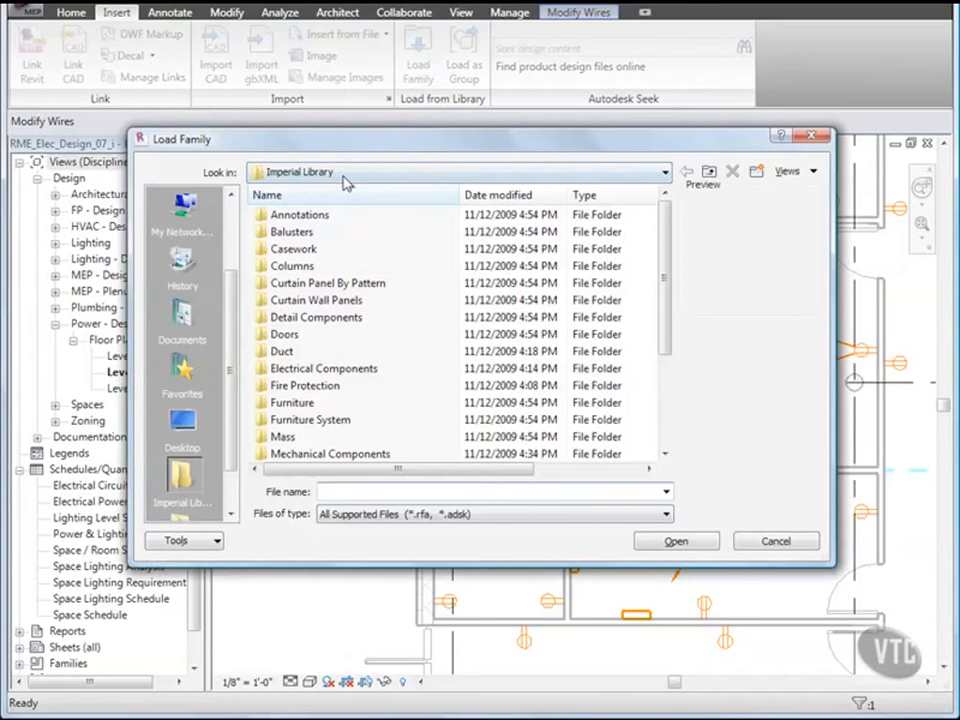
pyautogui.doubleClick(320, 369)
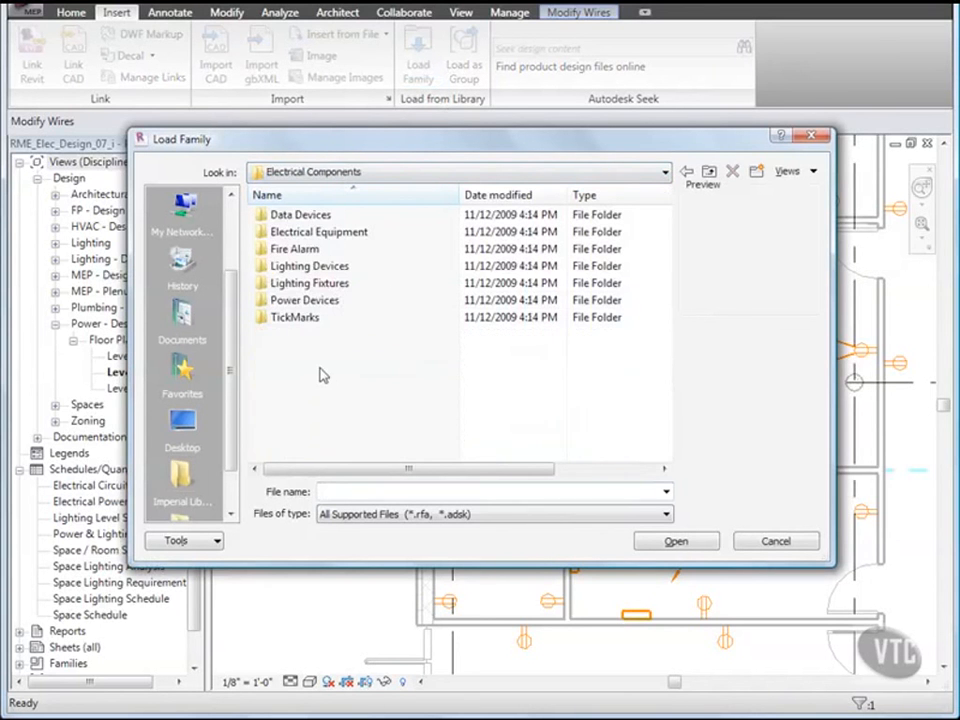
pyautogui.doubleClick(274, 318)
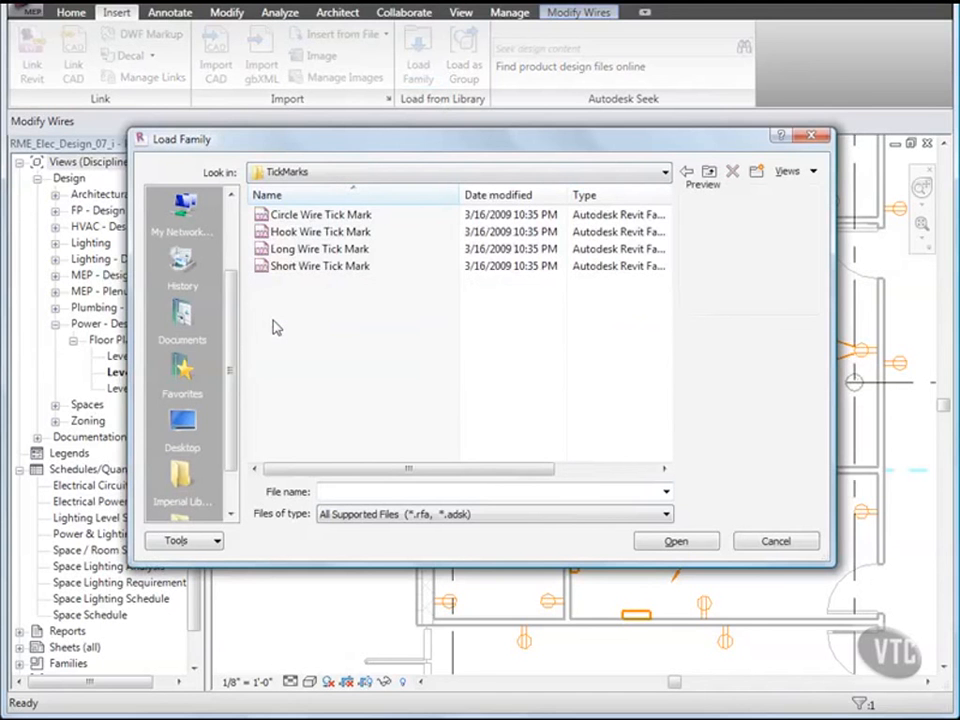
pyautogui.doubleClick(263, 234)
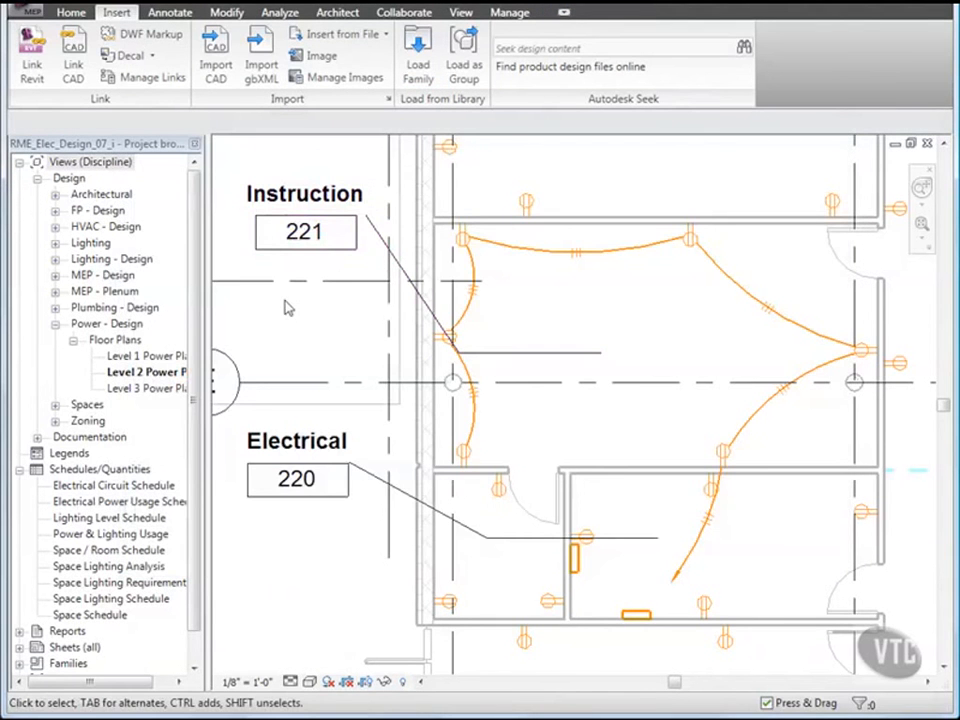
# Step: In Electrical Settings wiring, use Hook Wire Tick Mark for ground and Long Wire Tick Mark for neutral
pyautogui.click(509, 13)
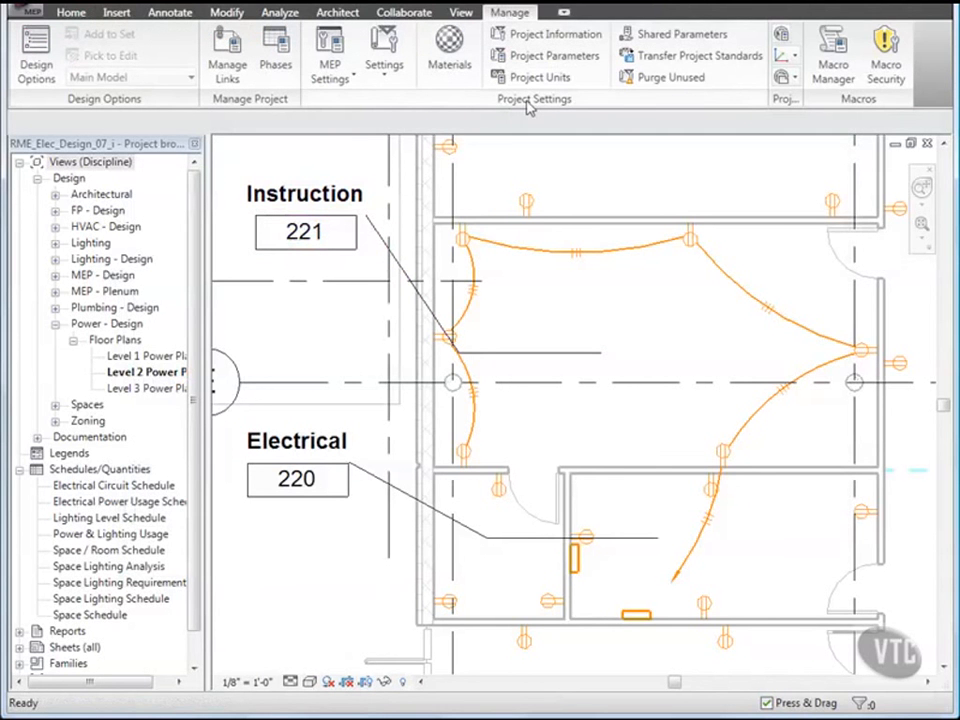
pyautogui.click(330, 72)
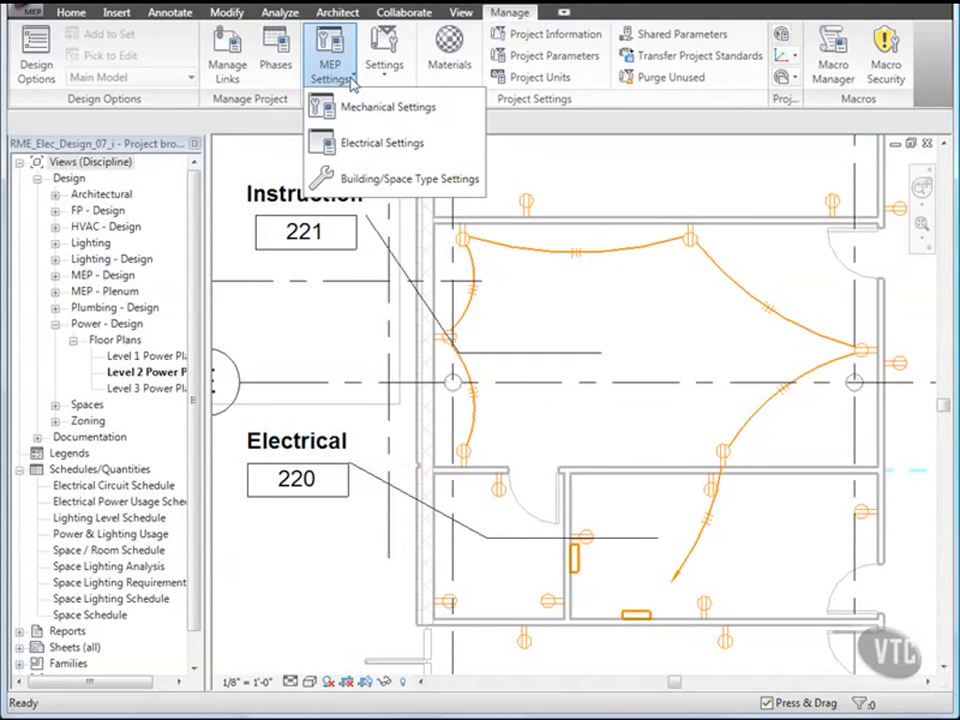
pyautogui.click(376, 148)
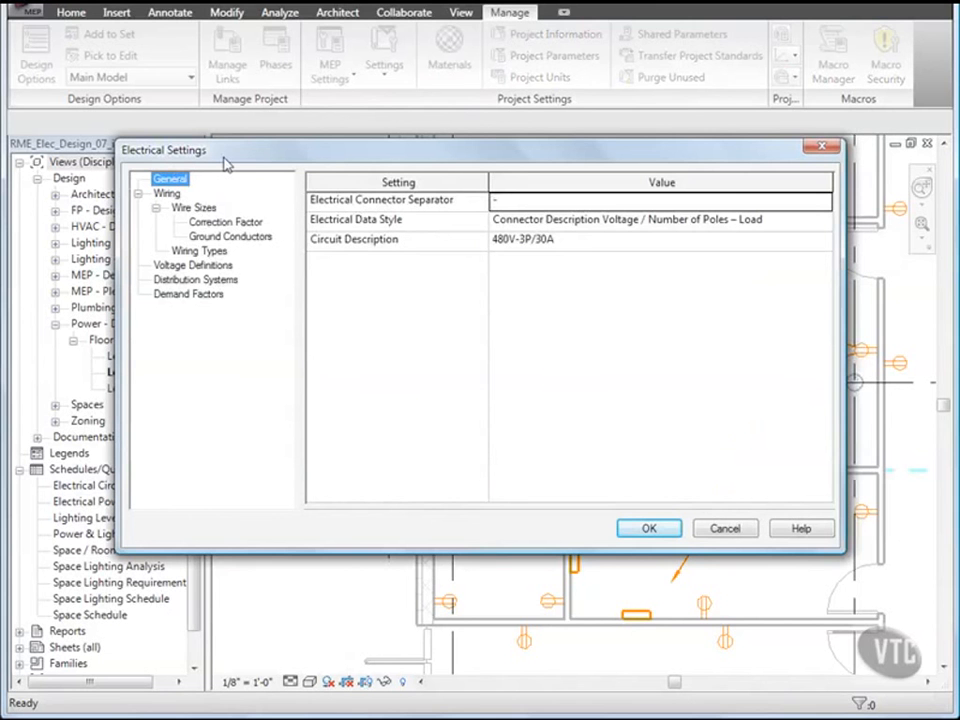
pyautogui.click(165, 193)
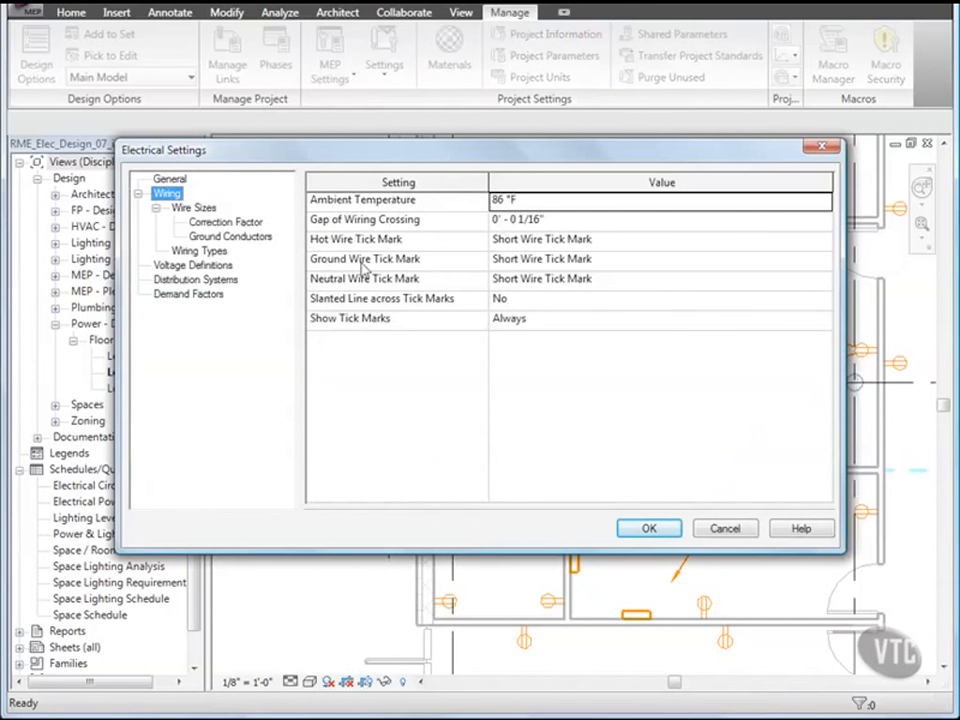
pyautogui.click(496, 262)
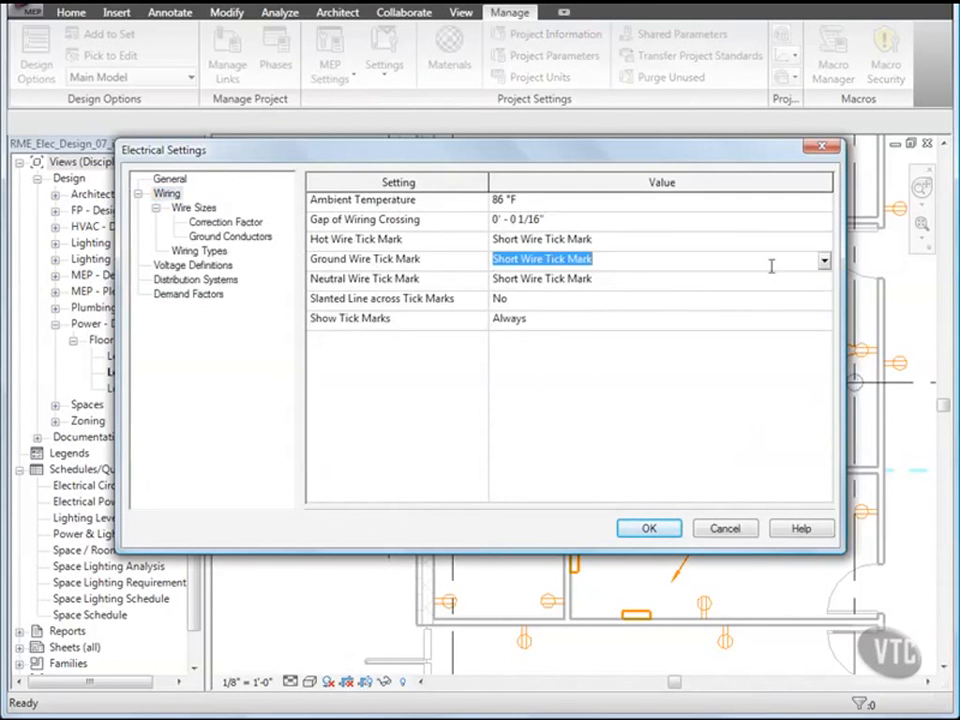
pyautogui.click(824, 262)
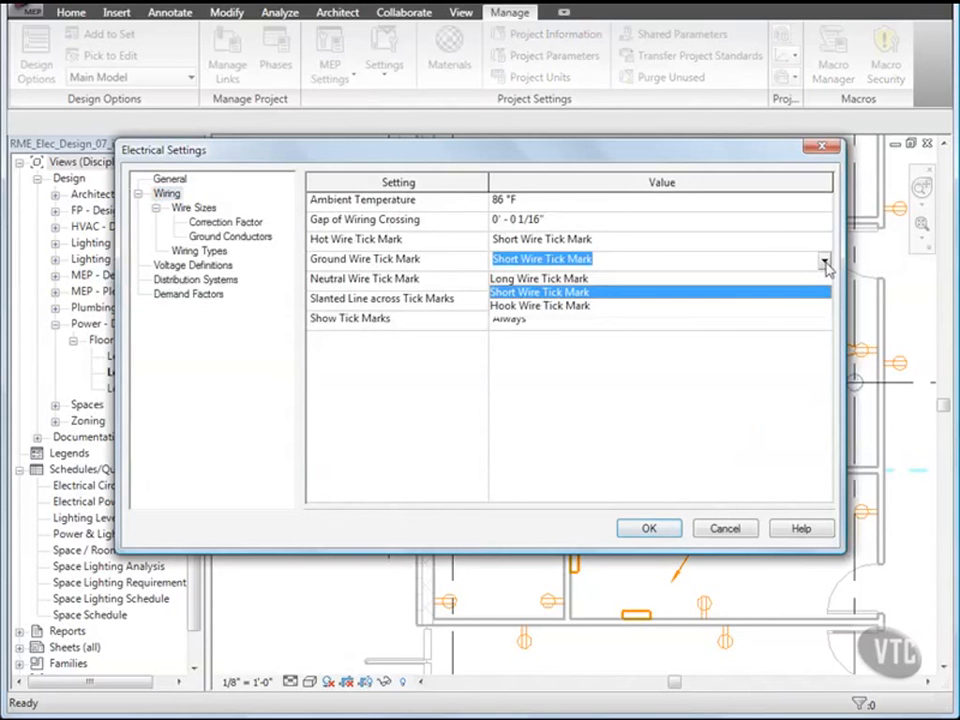
pyautogui.click(587, 306)
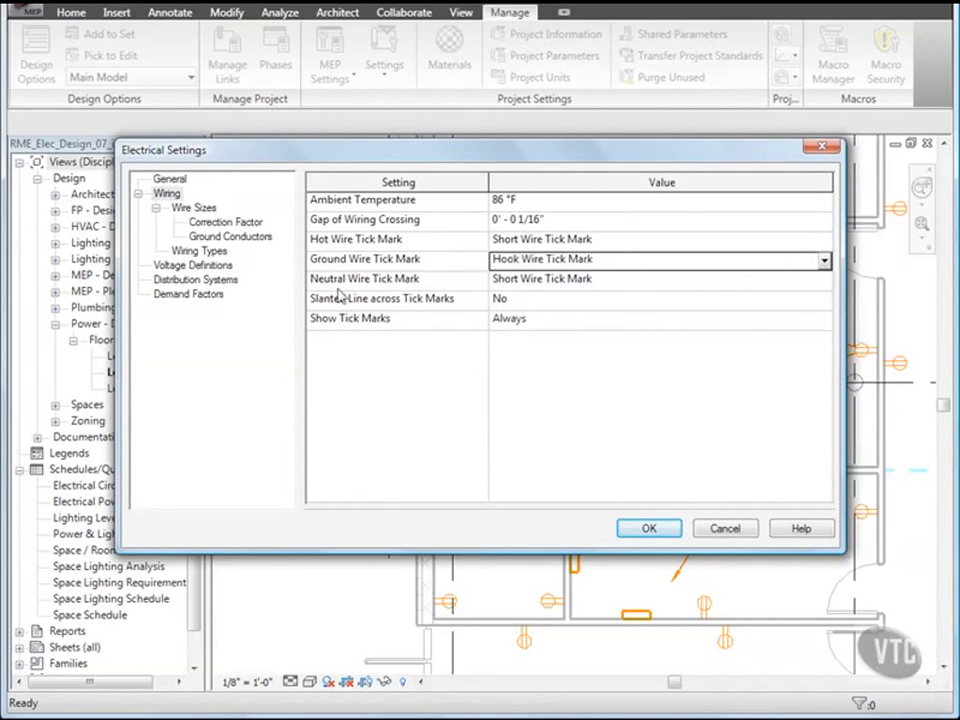
pyautogui.click(572, 280)
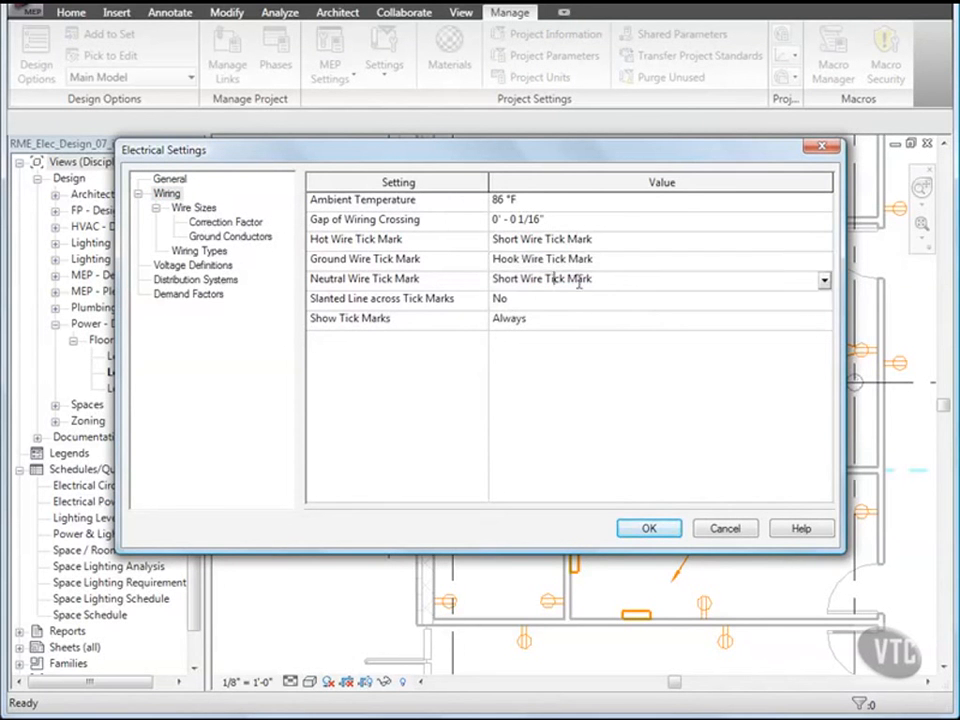
pyautogui.click(824, 281)
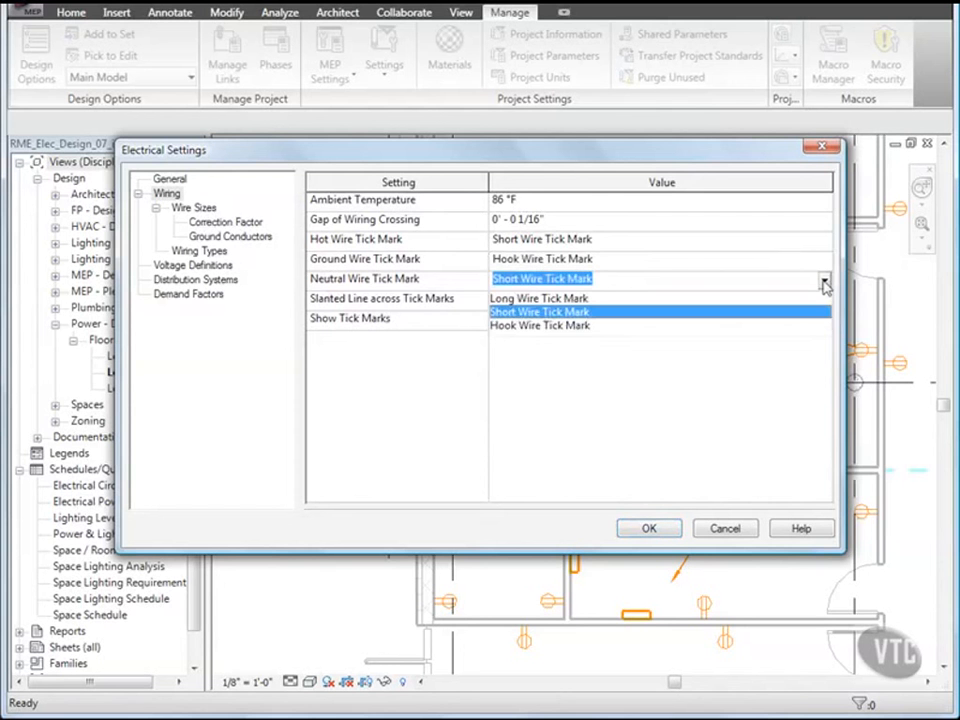
pyautogui.click(583, 299)
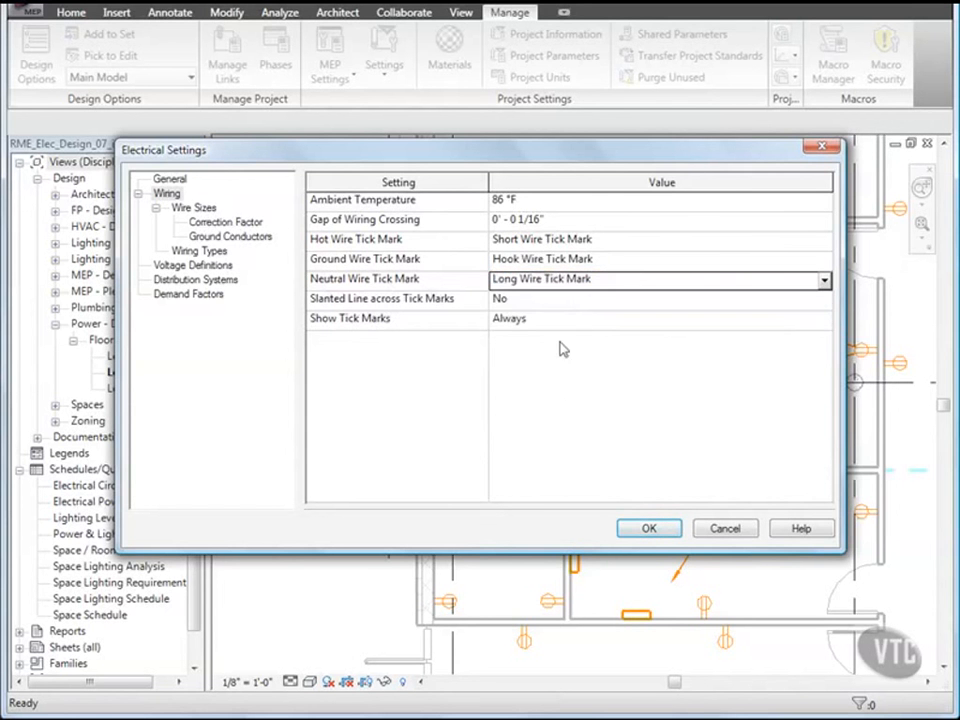
pyautogui.click(649, 527)
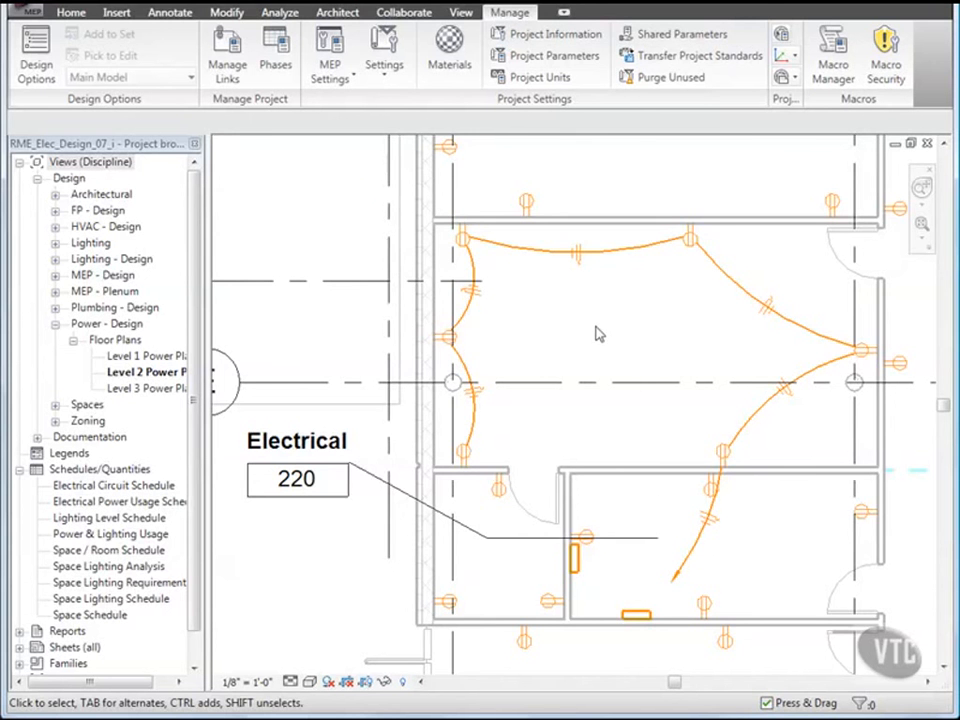
# Step: Select the electrical circuit of the Computer Lab 222 receptacles
pyautogui.scroll(-2, 597, 338)
pyautogui.scroll(-1, 597, 338)
pyautogui.moveTo(610, 333); pyautogui.dragTo(583, 452, button='middle')
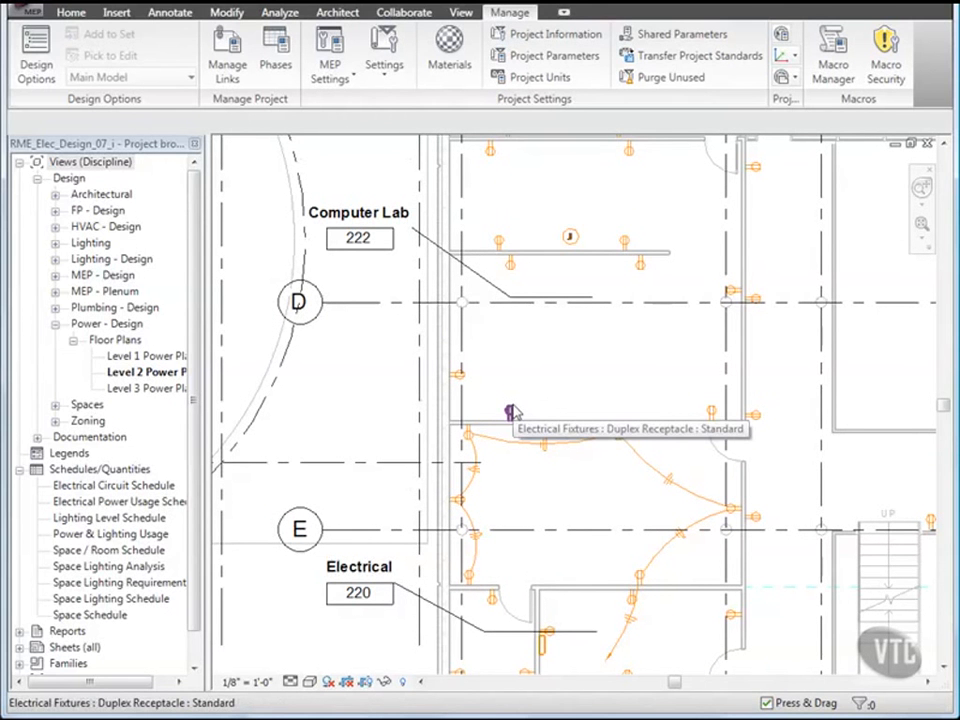
pyautogui.press('Tab')
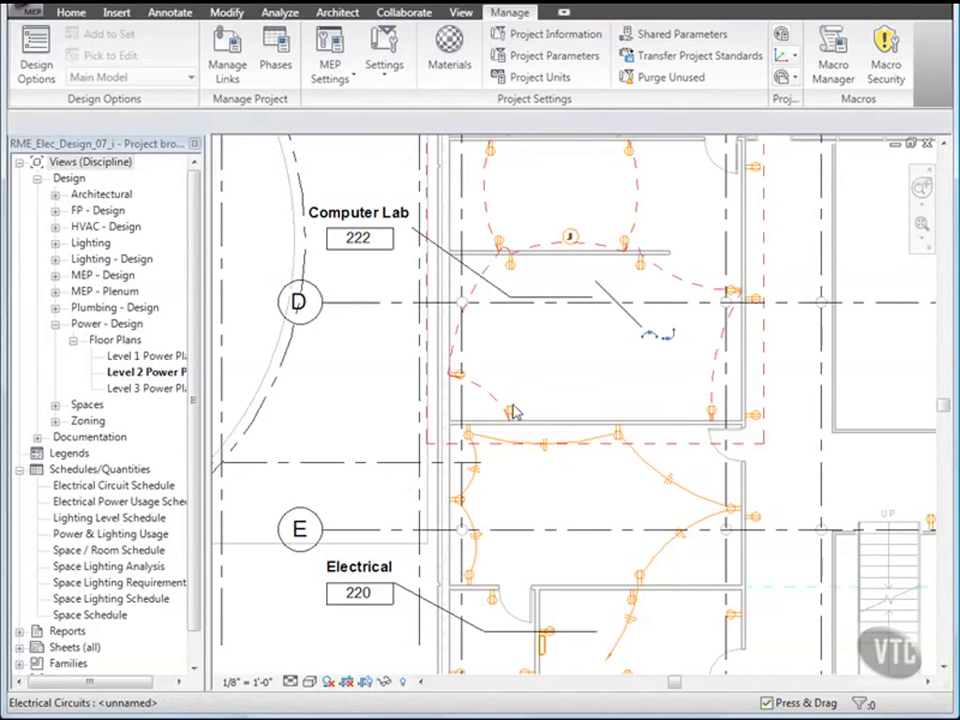
pyautogui.click(511, 410)
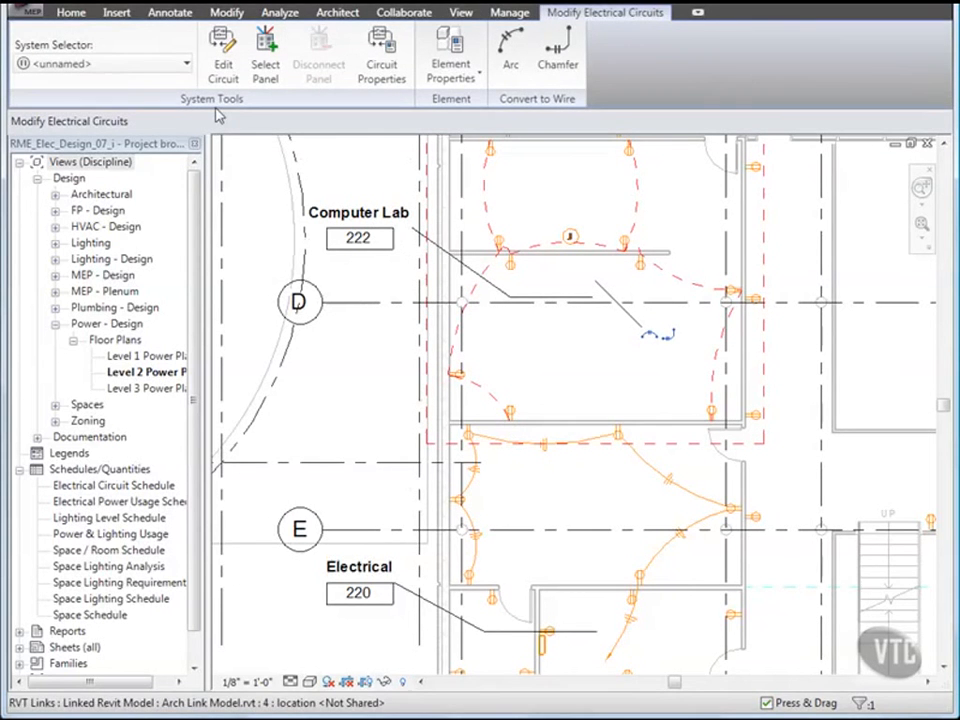
# Step: Connect that circuit to the panel in Electrical 220 and generate arc wiring
pyautogui.click(265, 66)
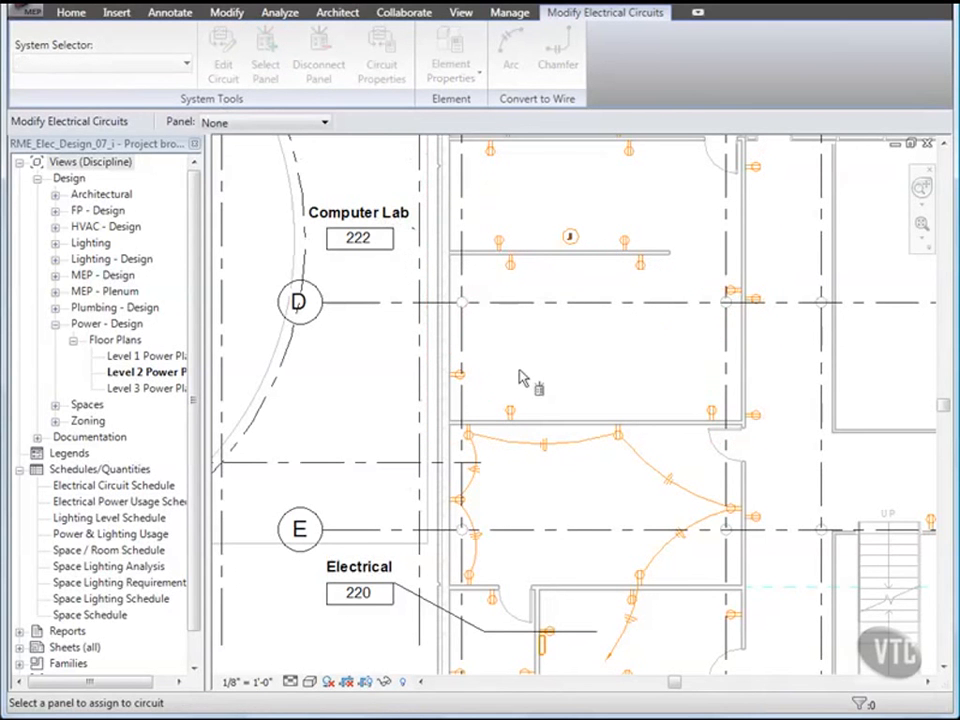
pyautogui.moveTo(566, 519); pyautogui.dragTo(549, 462, button='middle')
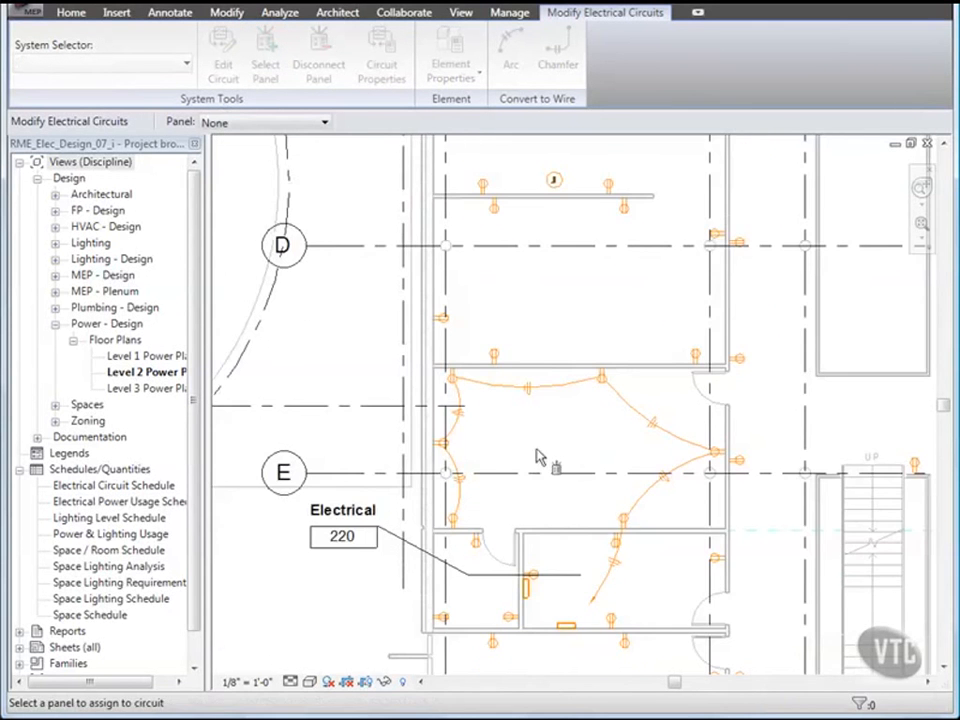
pyautogui.click(568, 627)
pyautogui.scroll(1, 578, 520)
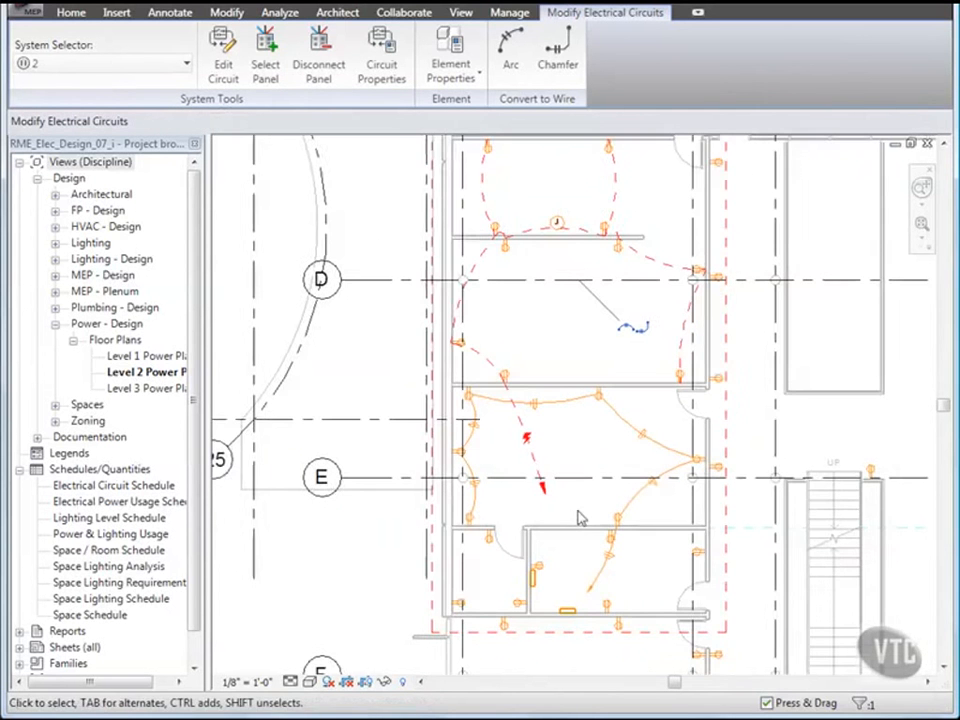
pyautogui.moveTo(585, 454); pyautogui.dragTo(560, 477, button='middle')
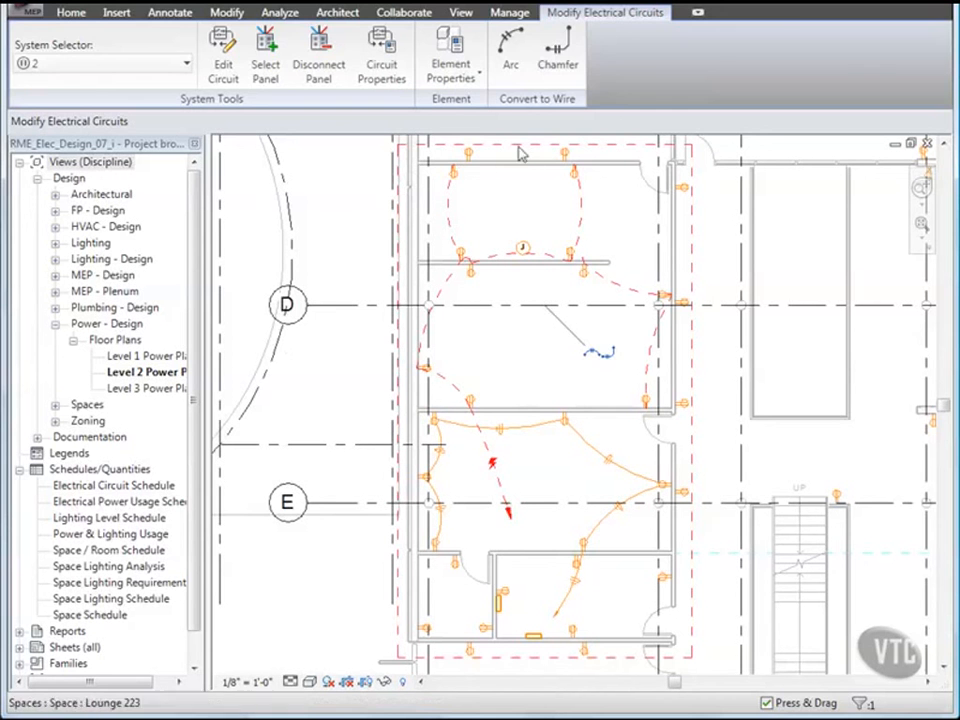
pyautogui.click(512, 64)
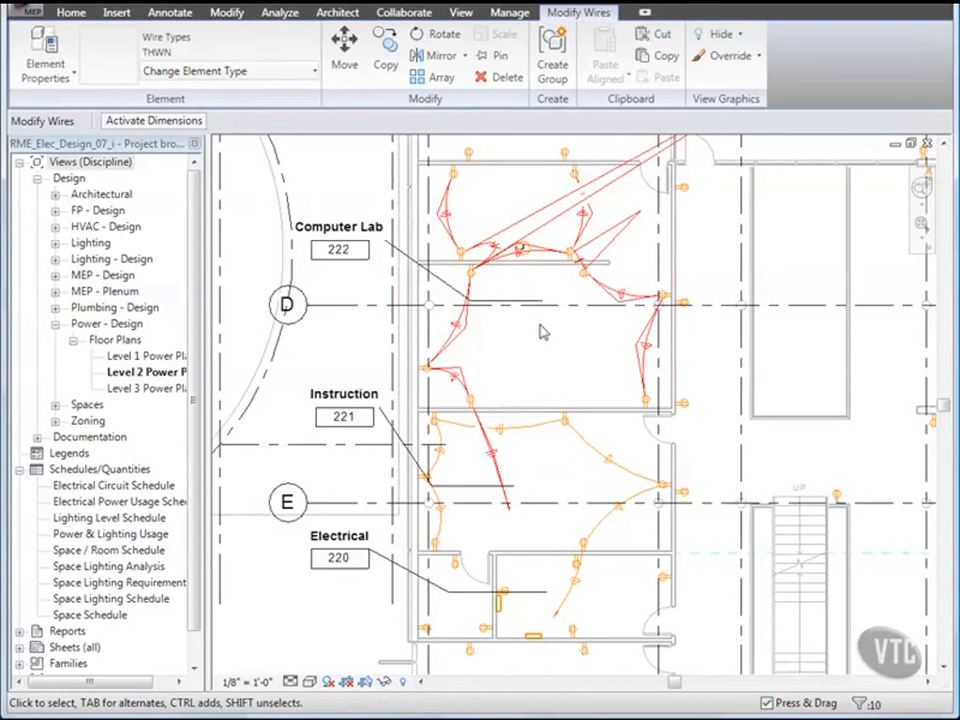
# Step: Delete the home-run wire in Instruction 221 and the wire from the right receptacle
pyautogui.press('Escape')
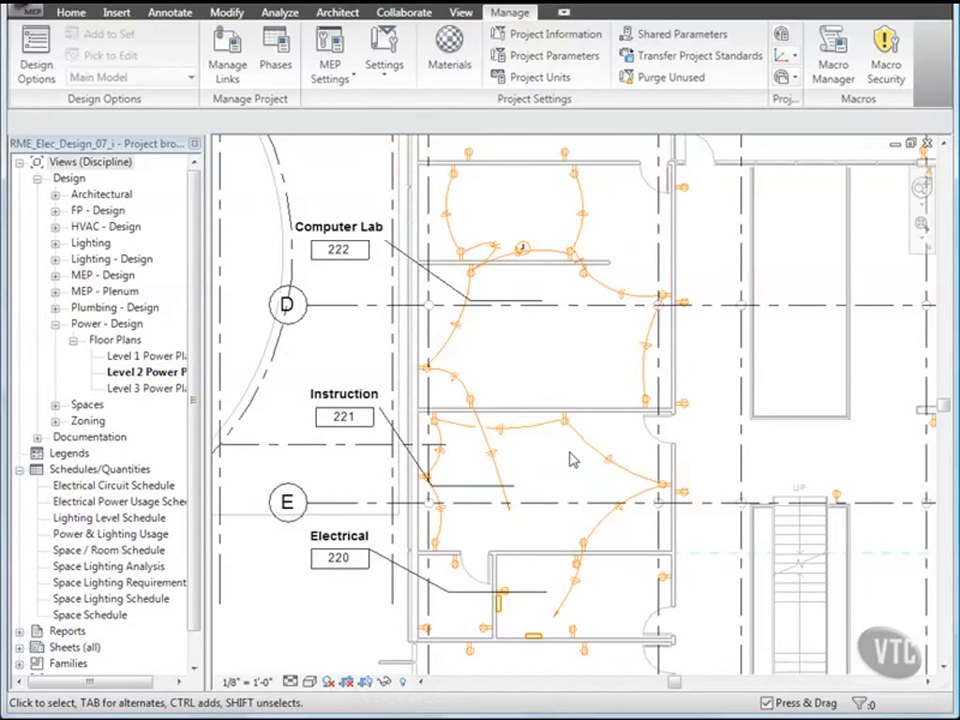
pyautogui.click(500, 485)
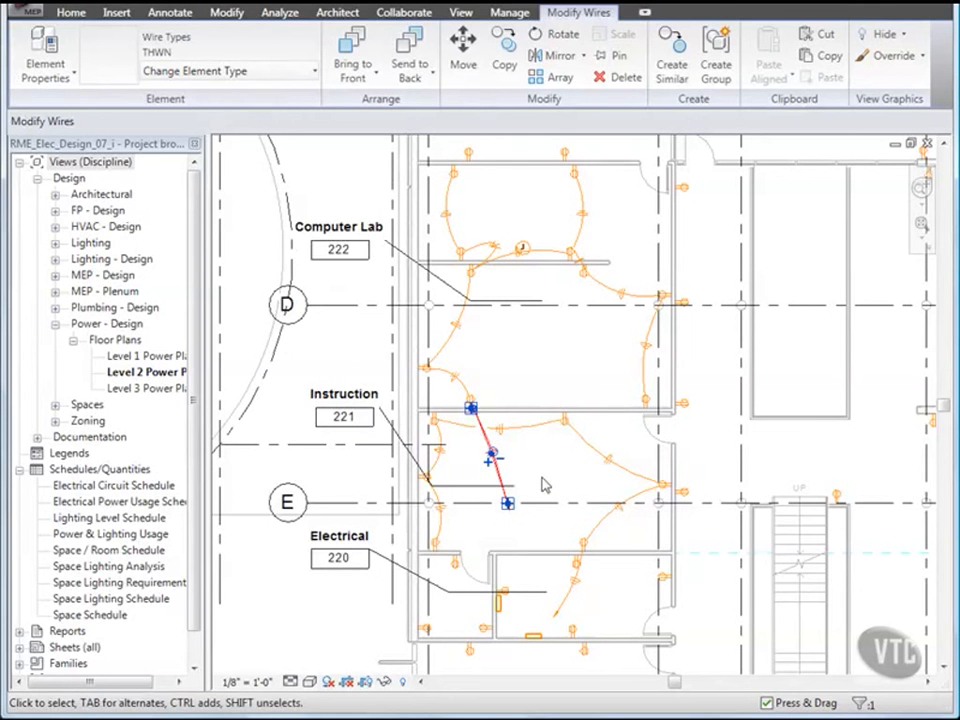
pyautogui.keyDown('ctrl'); pyautogui.click(603, 516); pyautogui.keyUp('ctrl')
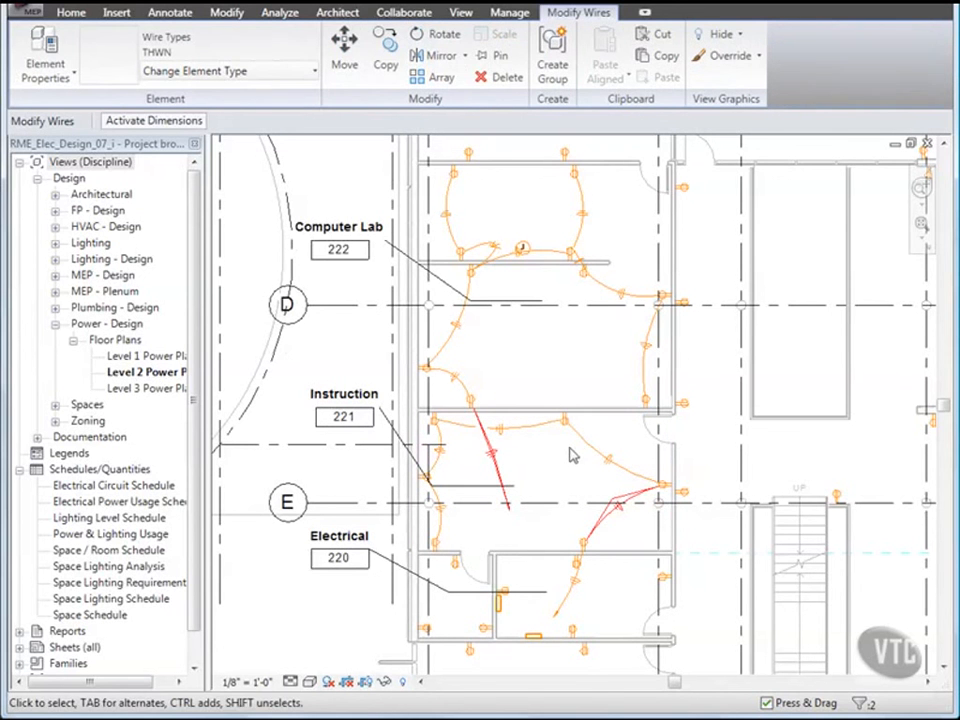
pyautogui.click(506, 79)
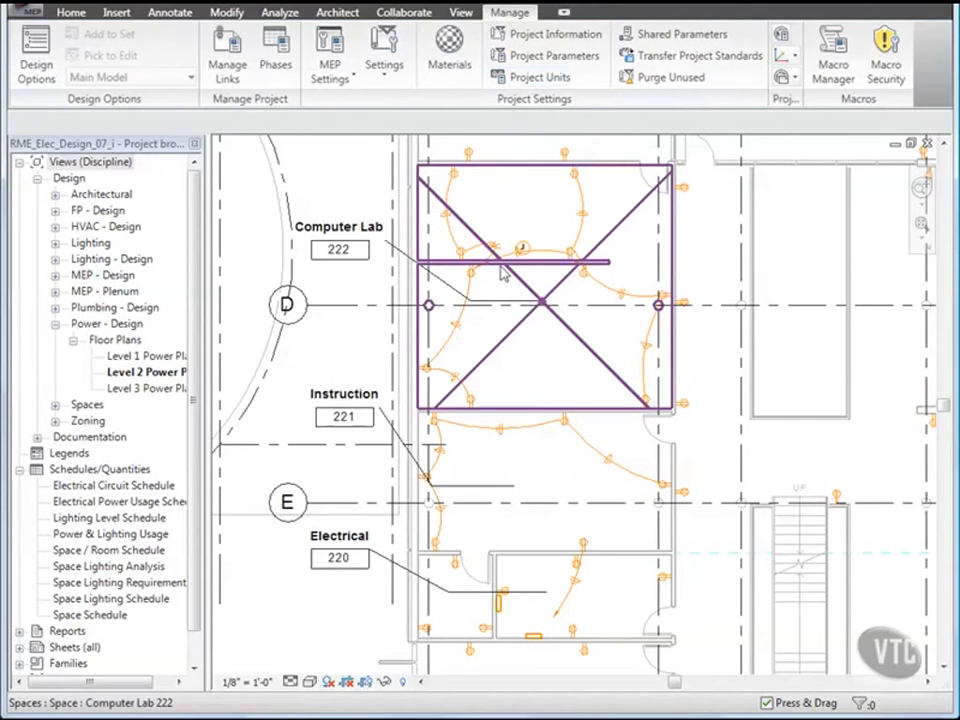
# Step: Draw an arc wire from the right receptacle to the lower receptacle
pyautogui.click(72, 13)
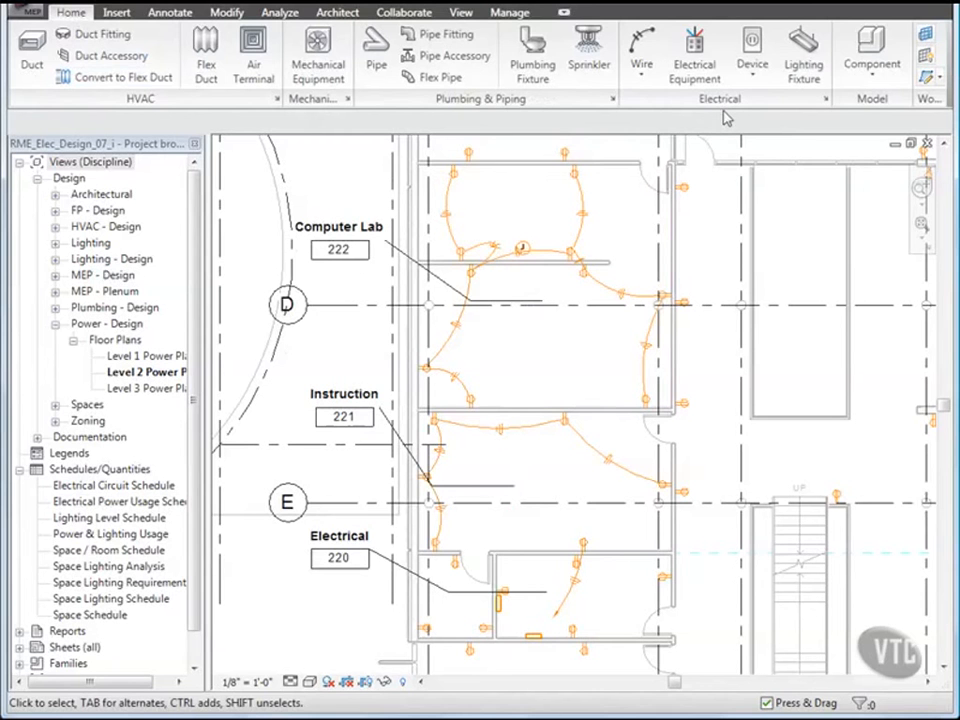
pyautogui.click(642, 82)
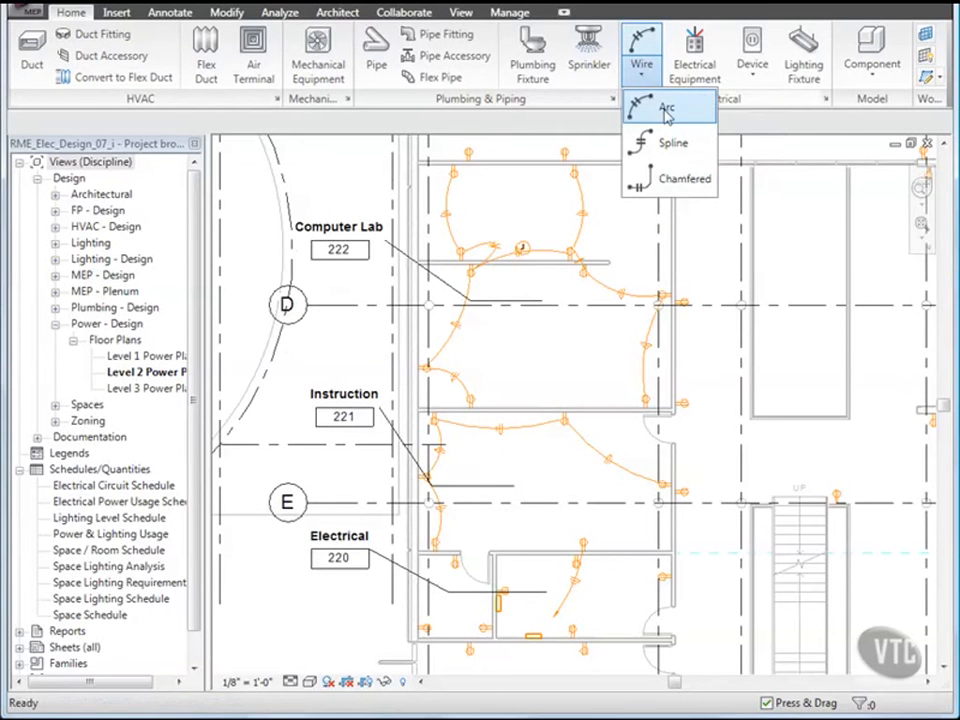
pyautogui.click(666, 108)
pyautogui.moveTo(640, 300); pyautogui.dragTo(593, 302, button='middle')
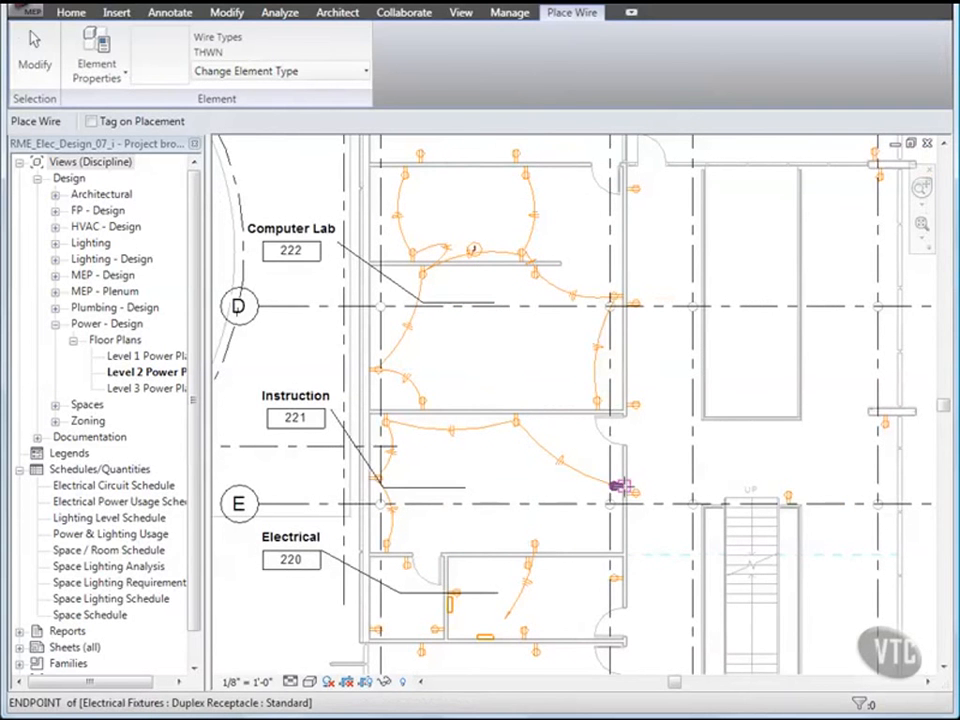
pyautogui.scroll(4, 613, 524)
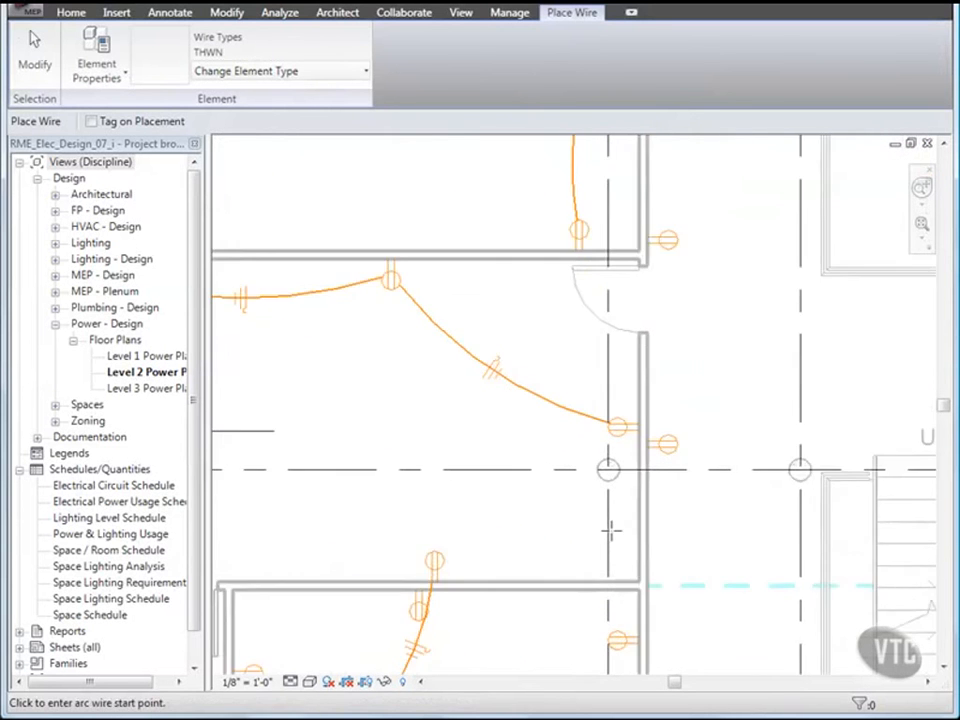
pyautogui.click(671, 431)
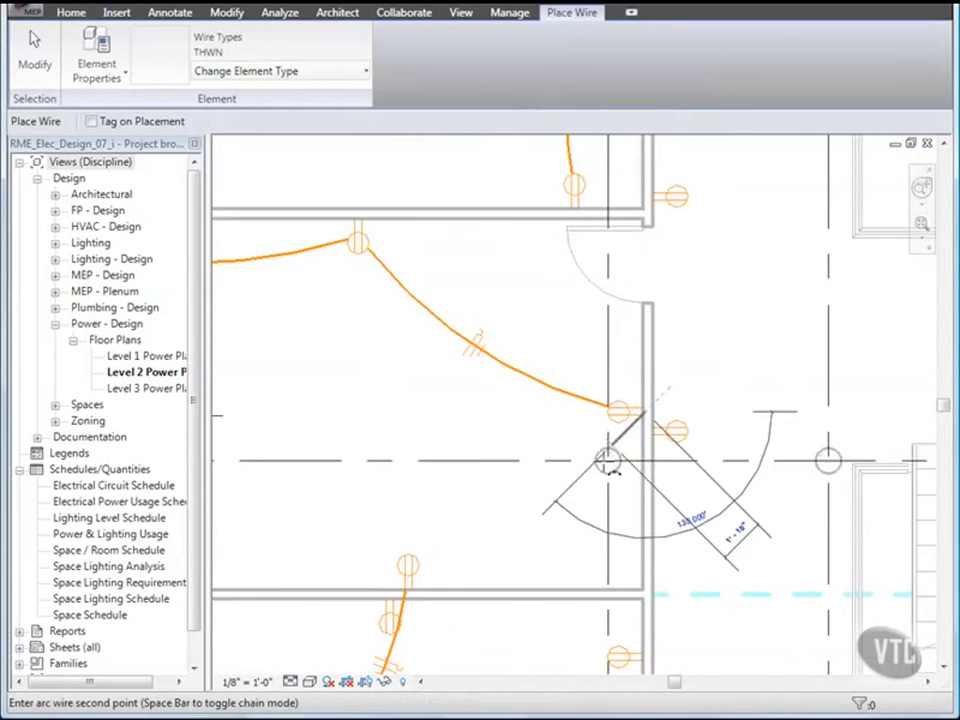
pyautogui.click(556, 536)
pyautogui.click(408, 592)
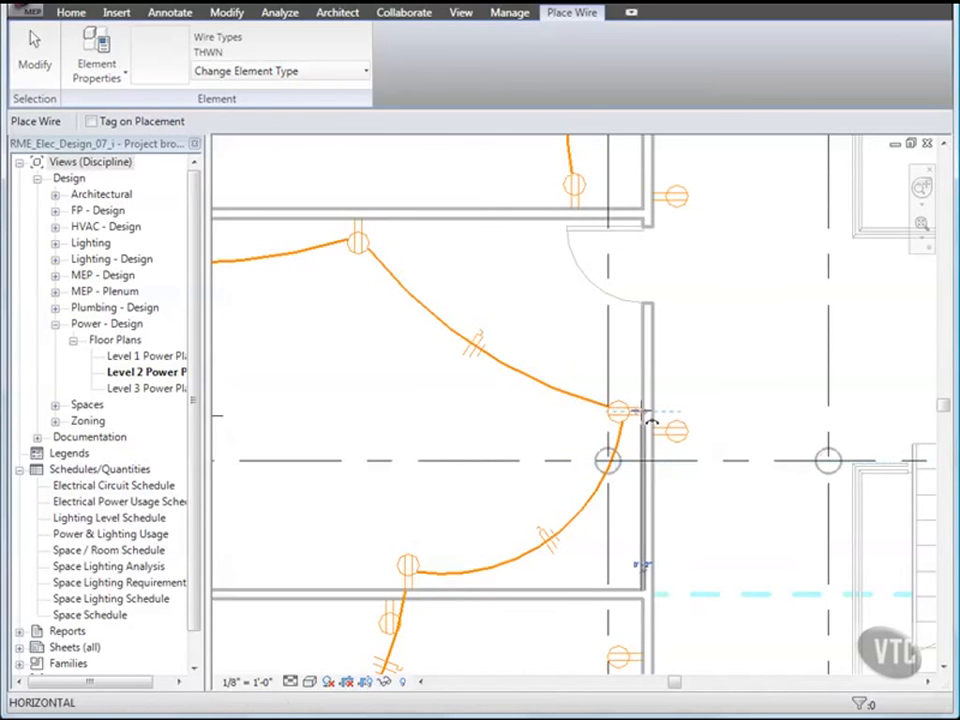
# Step: Draw a second arc wire from the right receptacle to the upper receptacle, then review the circuit
pyautogui.click(643, 418)
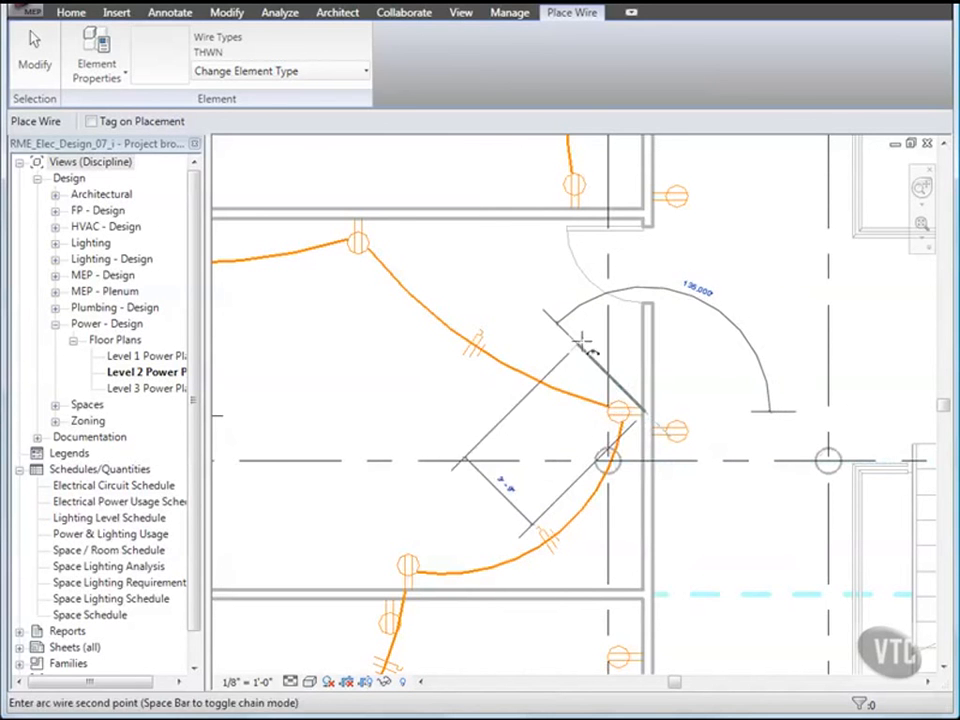
pyautogui.click(533, 298)
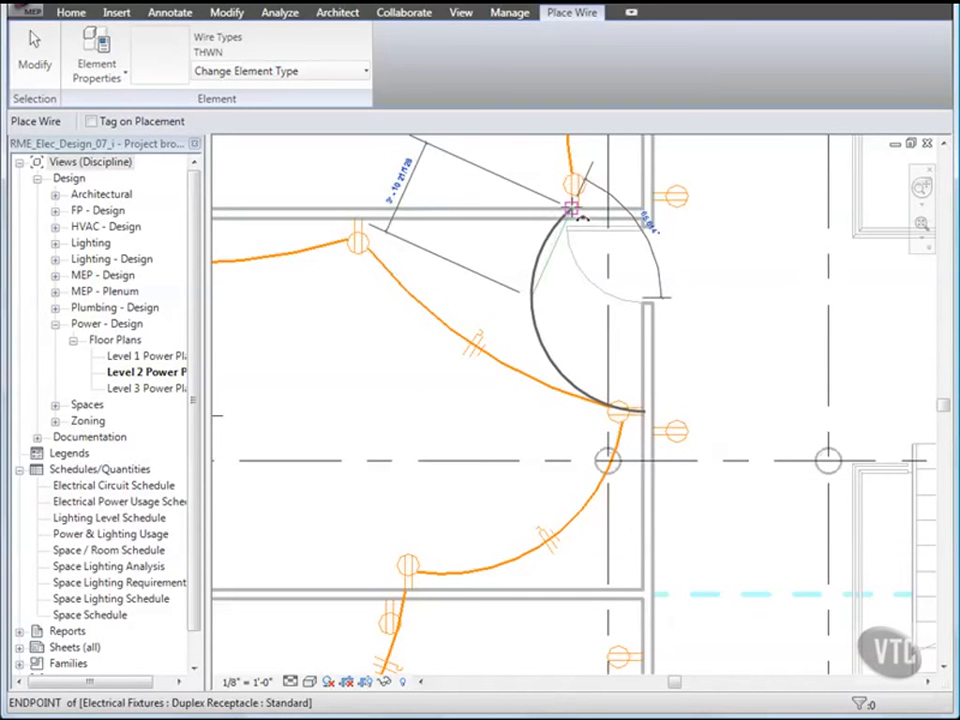
pyautogui.click(575, 211)
pyautogui.scroll(-3, 498, 333)
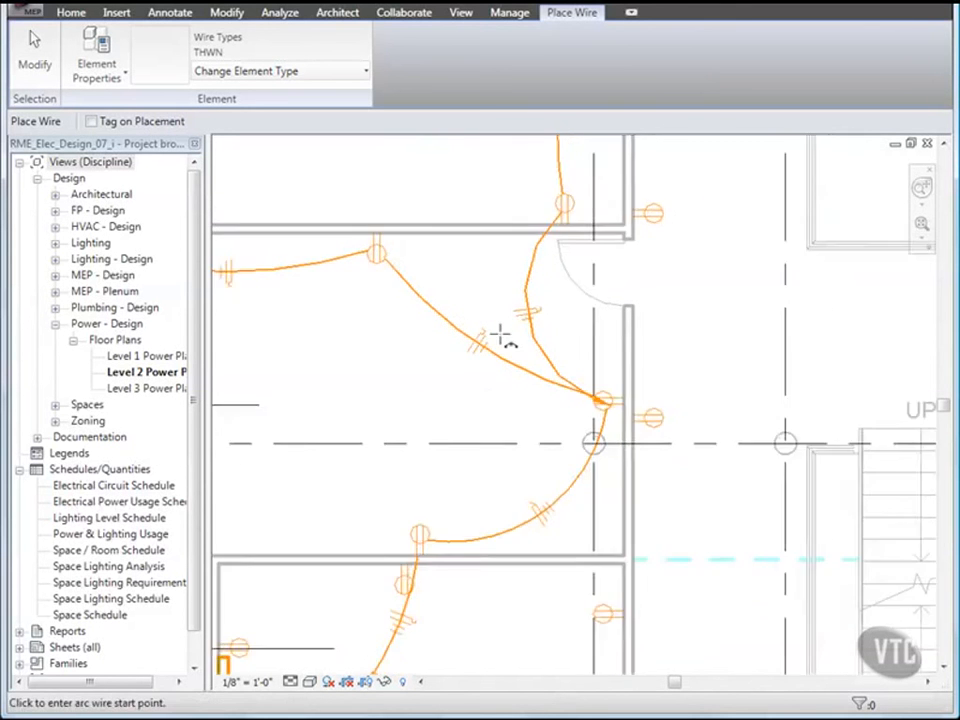
pyautogui.moveTo(480, 397); pyautogui.dragTo(536, 326, button='middle')
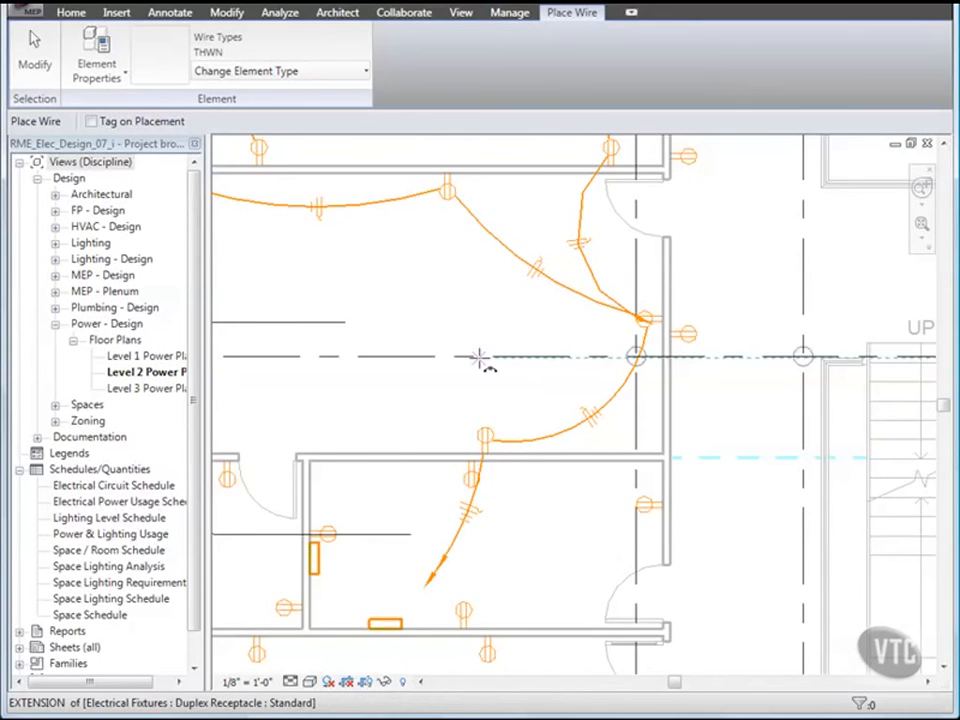
pyautogui.scroll(-1, 485, 360)
pyautogui.moveTo(494, 372); pyautogui.dragTo(548, 409, button='middle')
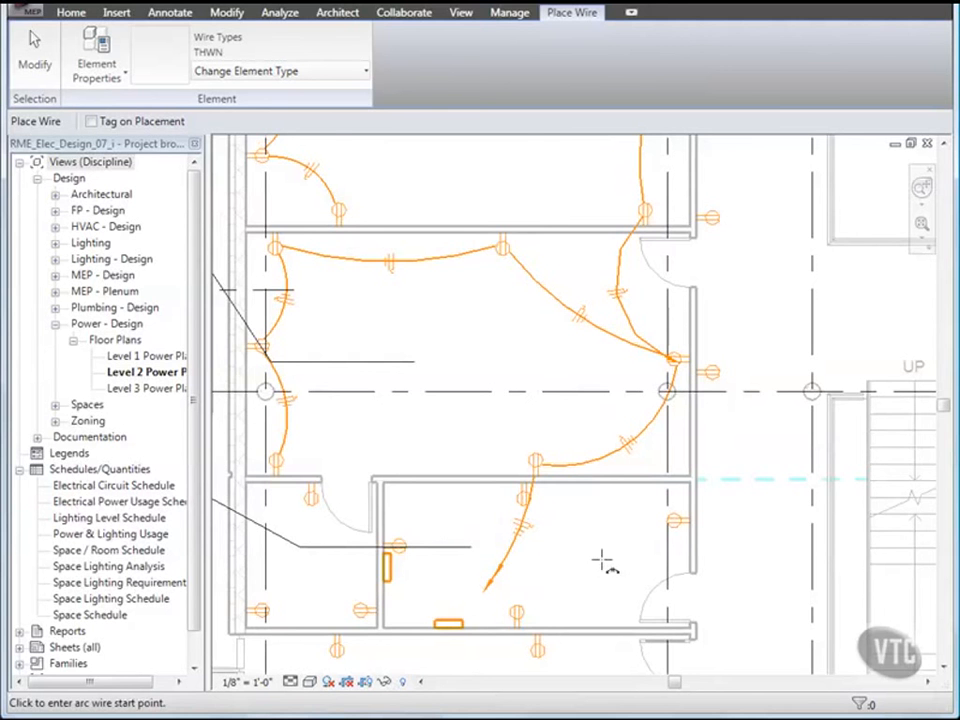
pyautogui.scroll(-3, 534, 407)
pyautogui.scroll(-2, 518, 396)
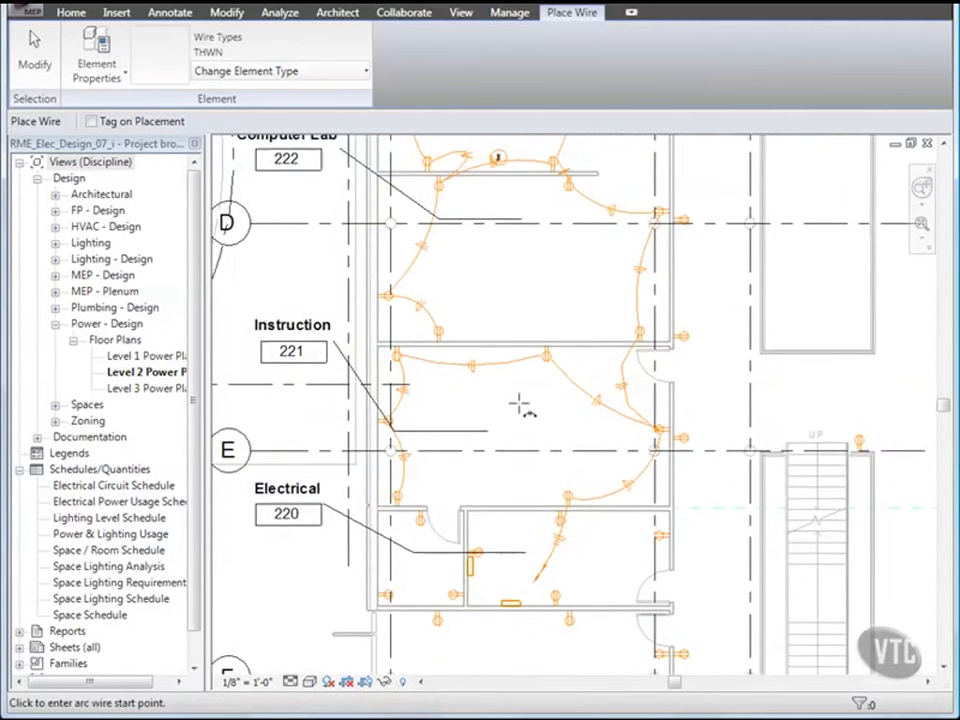
pyautogui.moveTo(521, 403); pyautogui.dragTo(505, 438, button='middle')
pyautogui.scroll(1, 499, 433)
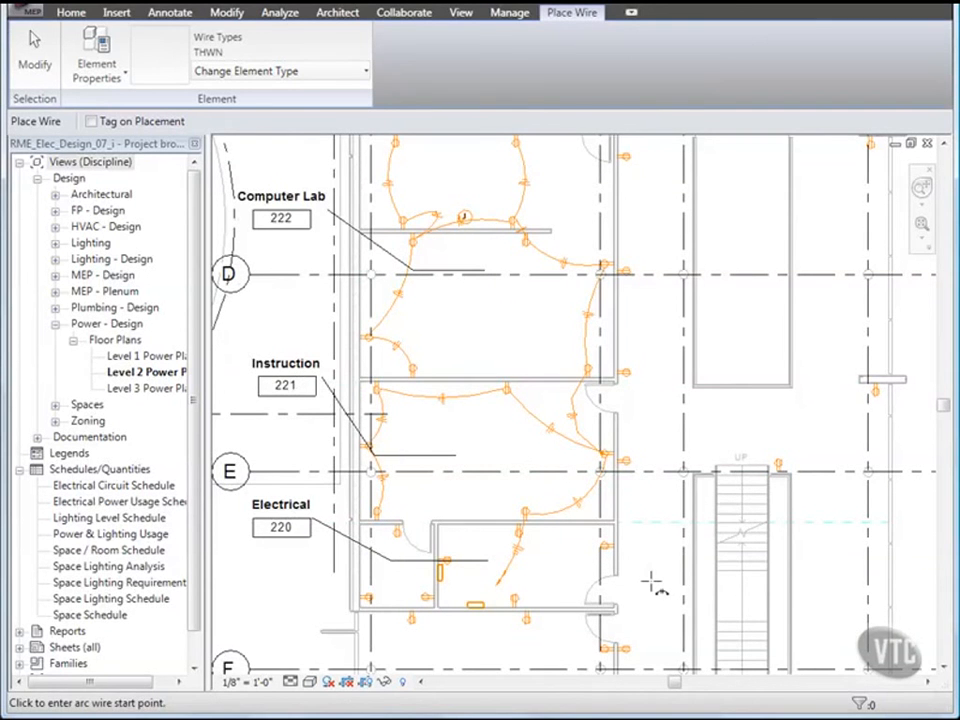
pyautogui.scroll(2, 651, 582)
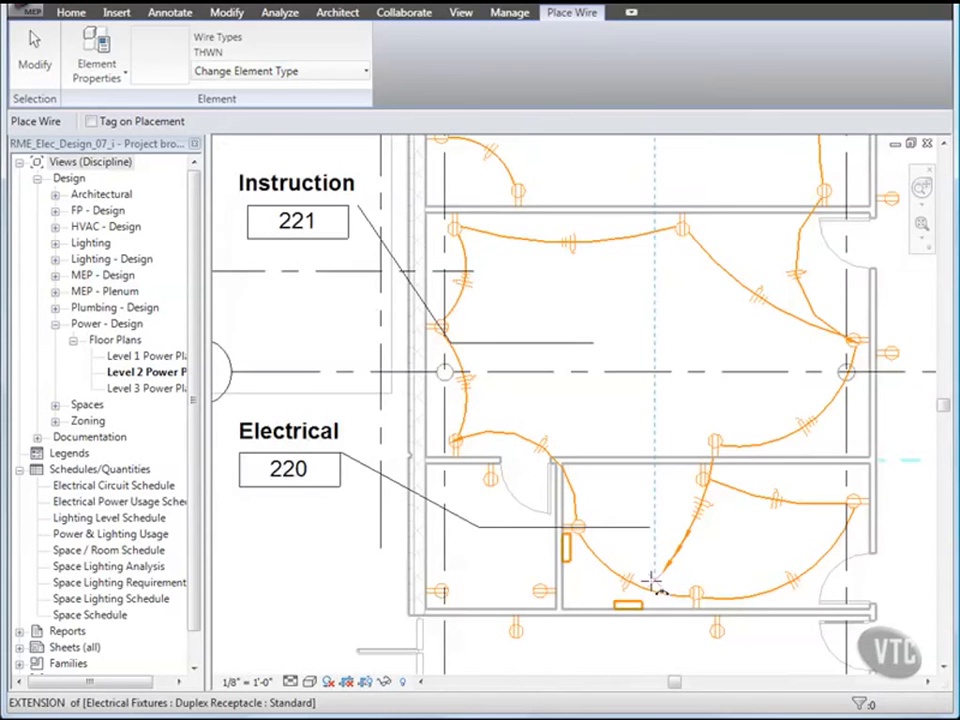
# Step: Close RME_Elec_Design_07_i, discarding unsaved changes
pyautogui.click(24, 10)
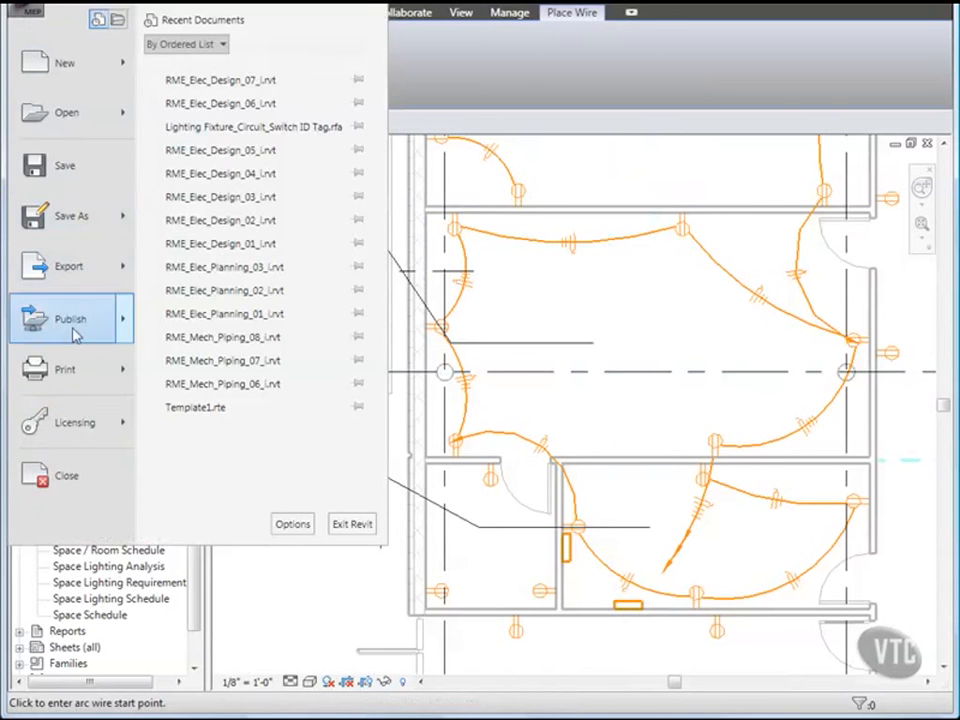
pyautogui.click(66, 475)
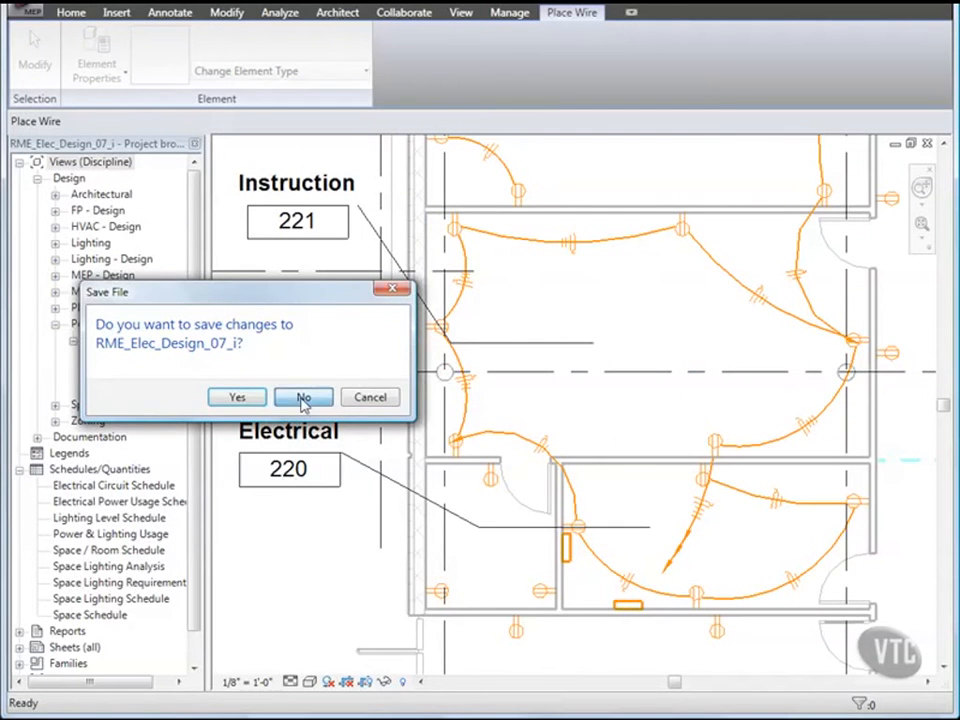
pyautogui.click(304, 397)
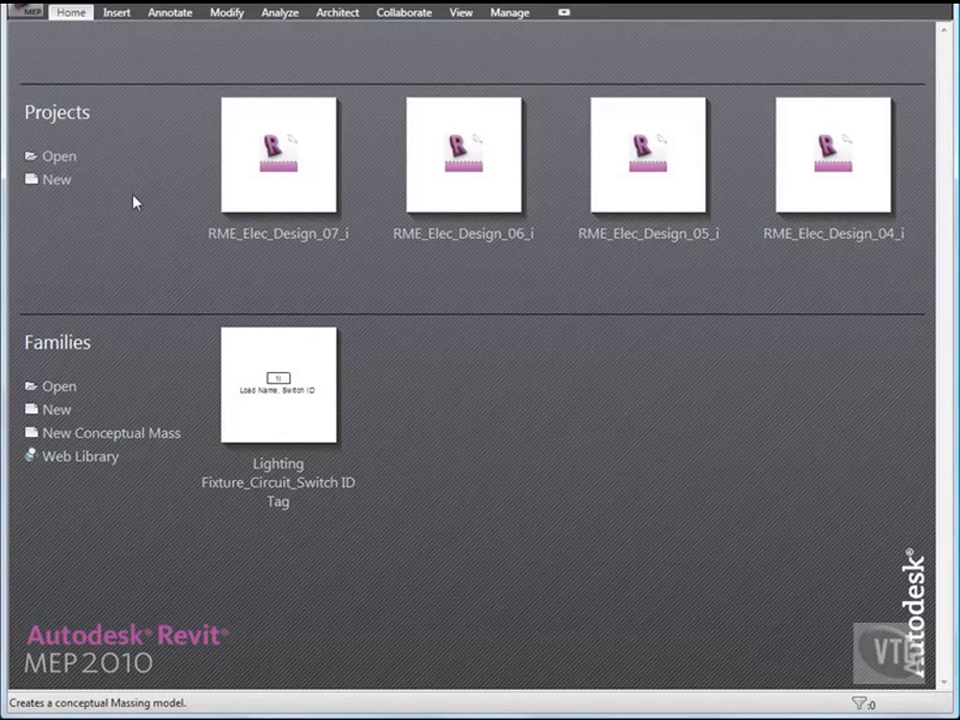
# Step: Open the RME_Elec_Design_08_i project from the 03_Electrical Systems folder
pyautogui.click(22, 14)
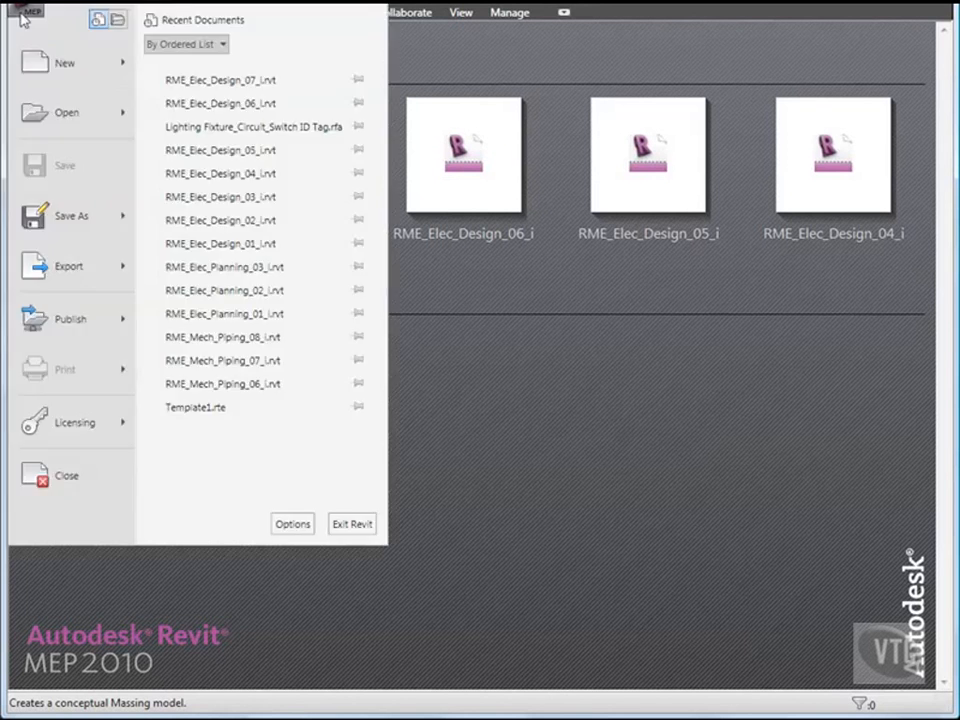
pyautogui.click(62, 114)
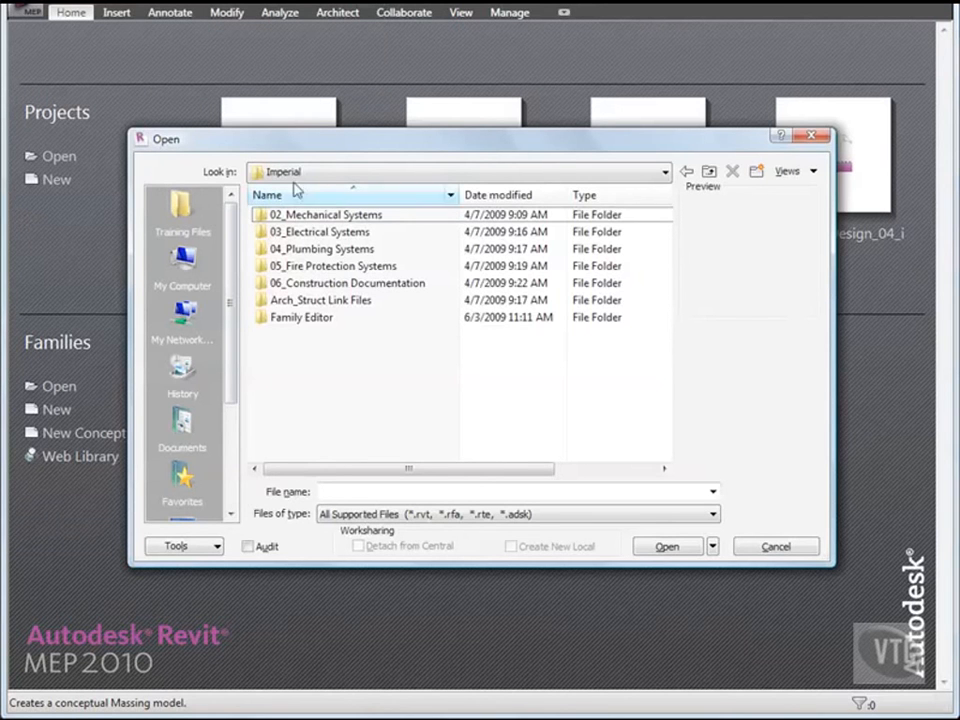
pyautogui.doubleClick(323, 232)
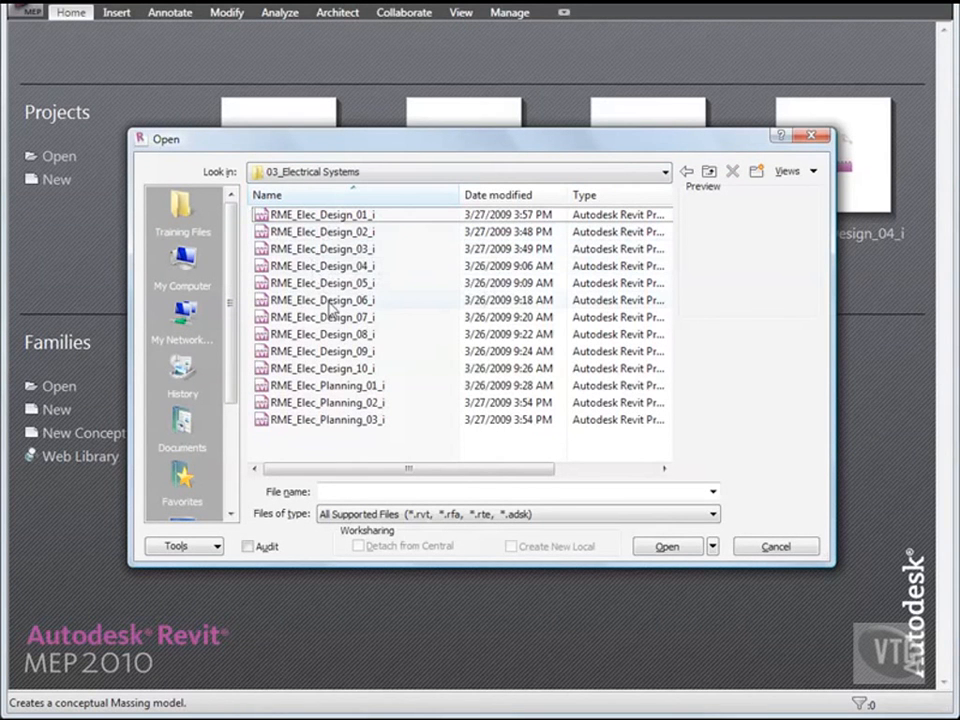
pyautogui.click(343, 336)
pyautogui.doubleClick(343, 337)
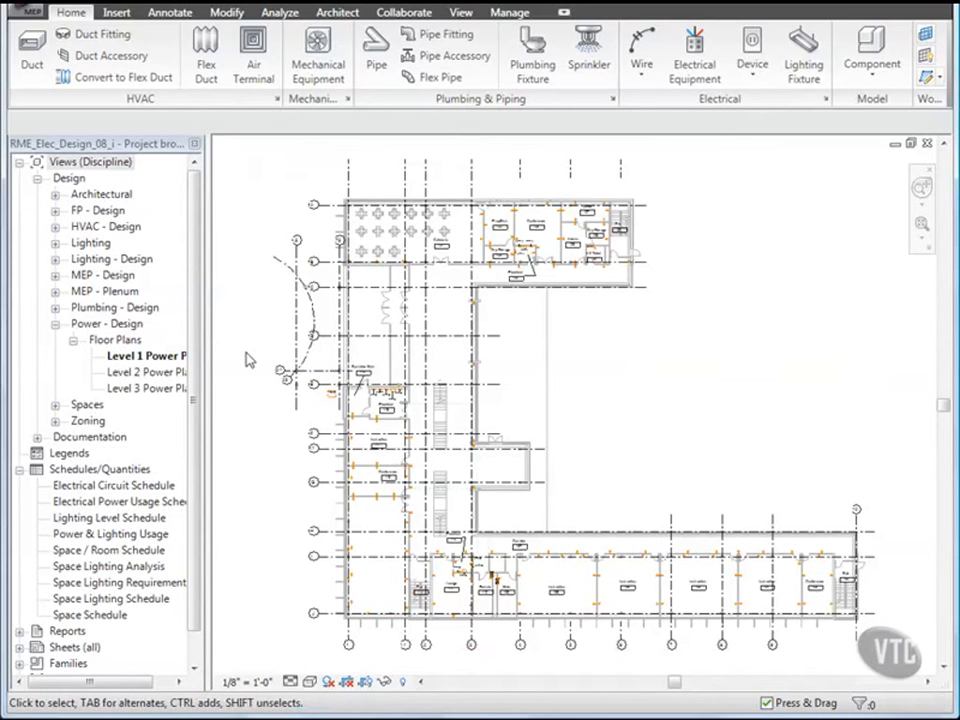
# Step: Show the Level 2 Power Plan zoomed to panelboards LP-2B, MP-2B, TP-2B and PP-2B
pyautogui.doubleClick(150, 374)
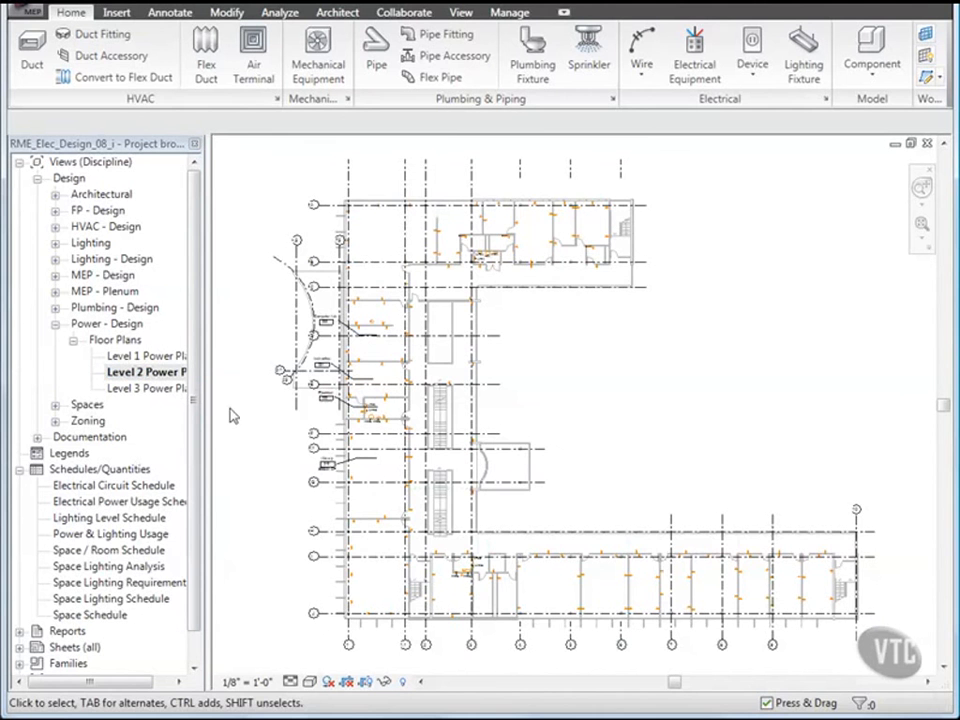
pyautogui.scroll(2, 367, 410)
pyautogui.scroll(4, 294, 412)
pyautogui.moveTo(278, 412); pyautogui.dragTo(460, 460, button='middle')
pyautogui.scroll(1, 457, 458)
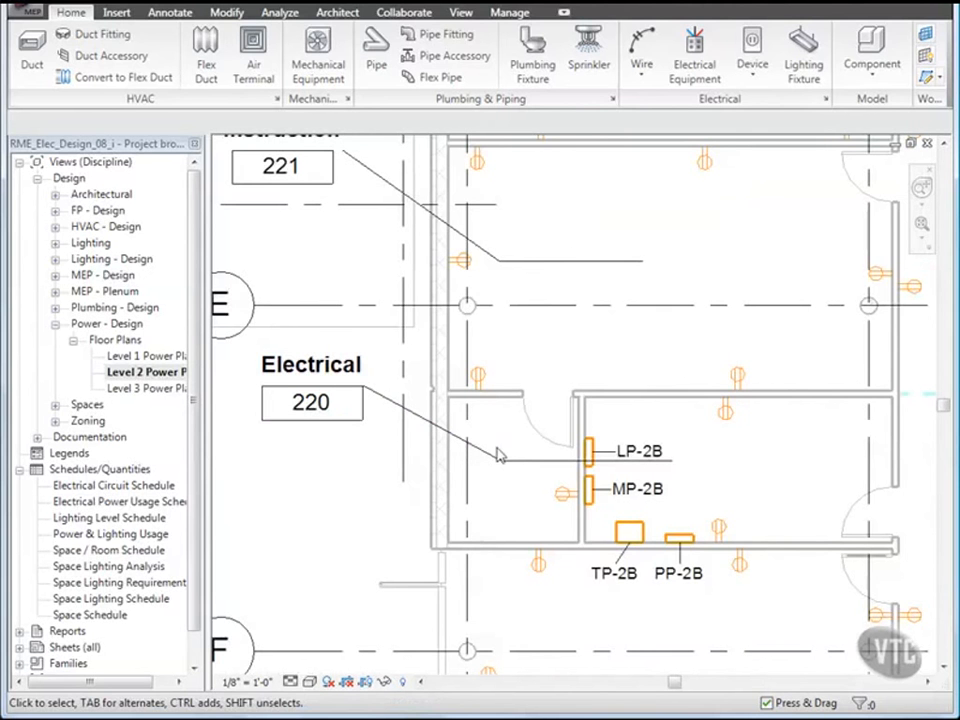
# Step: Rebalance panel LP-2B's circuit loads to 3712, 3636 and 3616 VA per phase, 10964 VA total
pyautogui.click(590, 452)
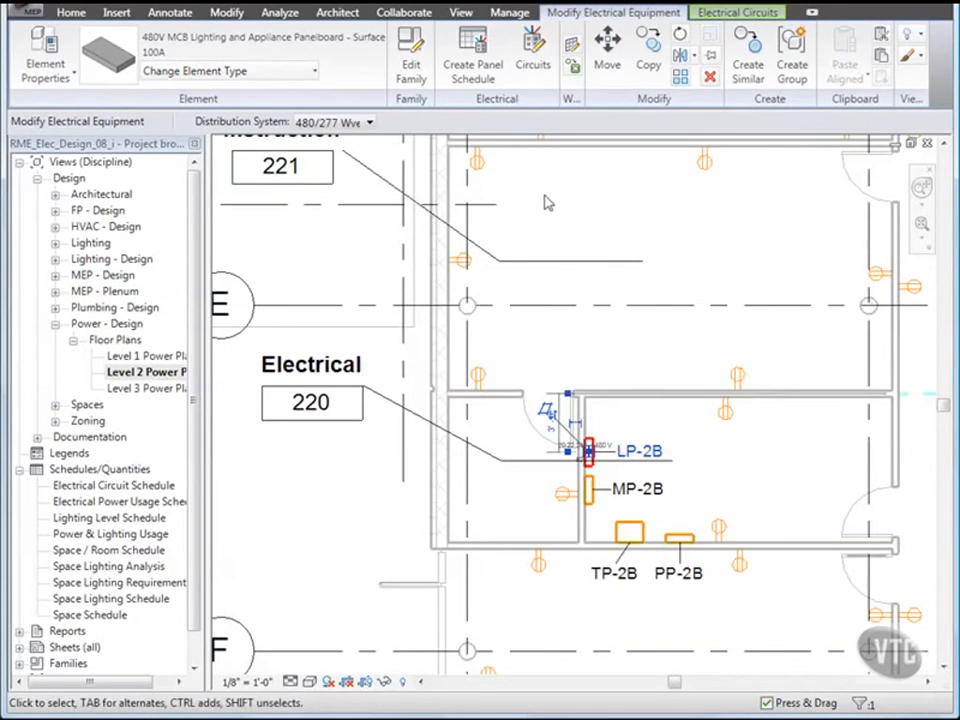
pyautogui.click(532, 64)
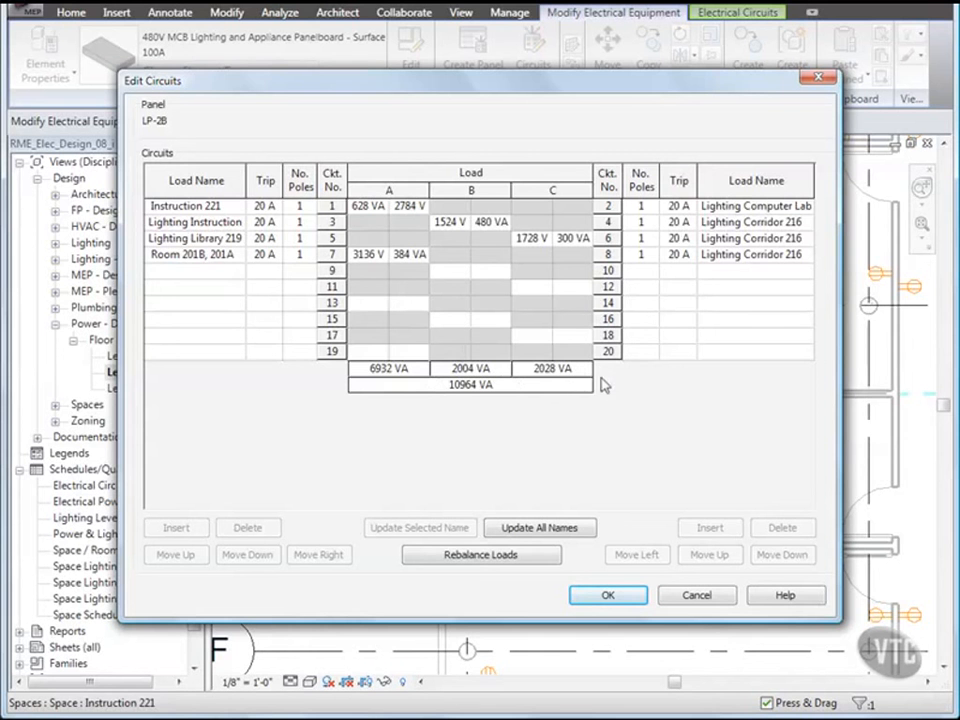
pyautogui.click(483, 556)
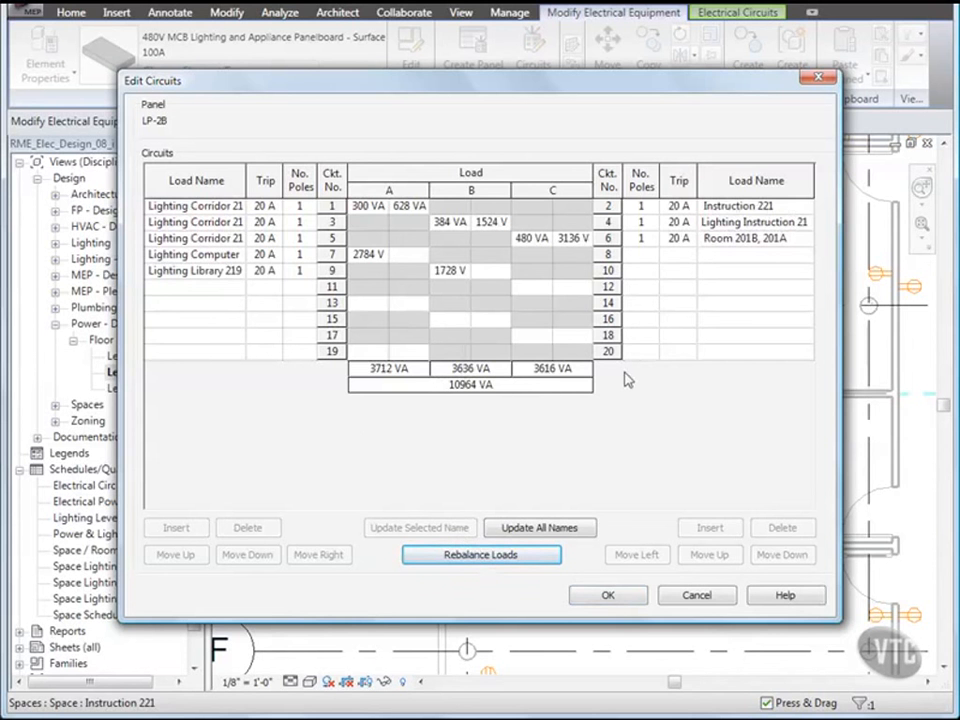
pyautogui.click(607, 596)
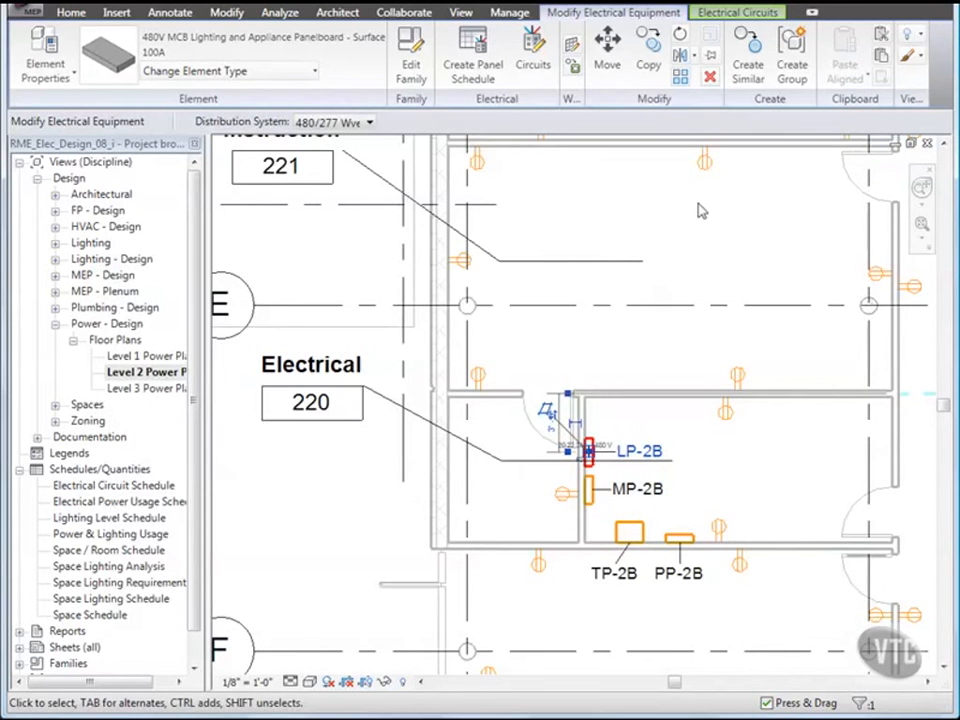
# Step: Change LP-2B's 480 V feeder circuit rating from 20 A to 30 A, upsizing it to 3-#10 wiring
pyautogui.click(742, 14)
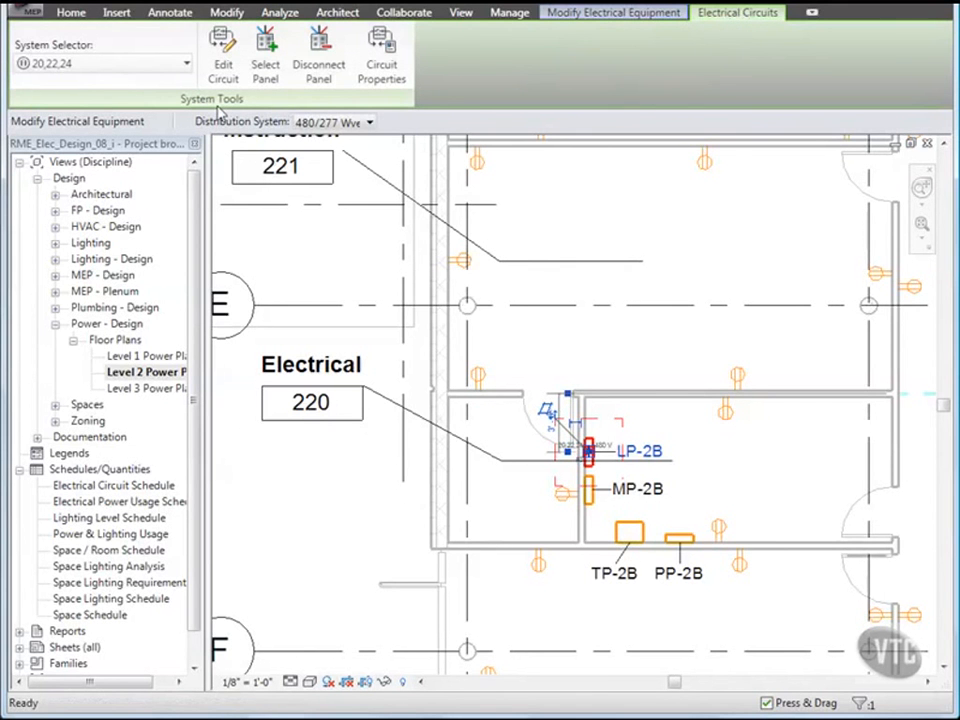
pyautogui.click(383, 66)
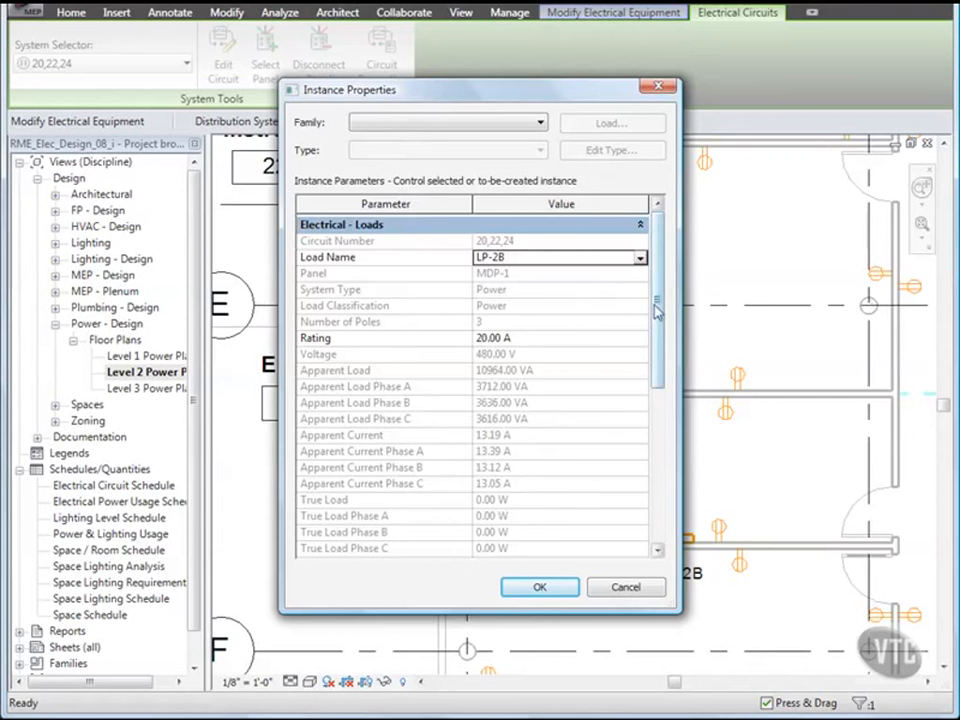
pyautogui.moveTo(657, 312); pyautogui.dragTo(657, 466)
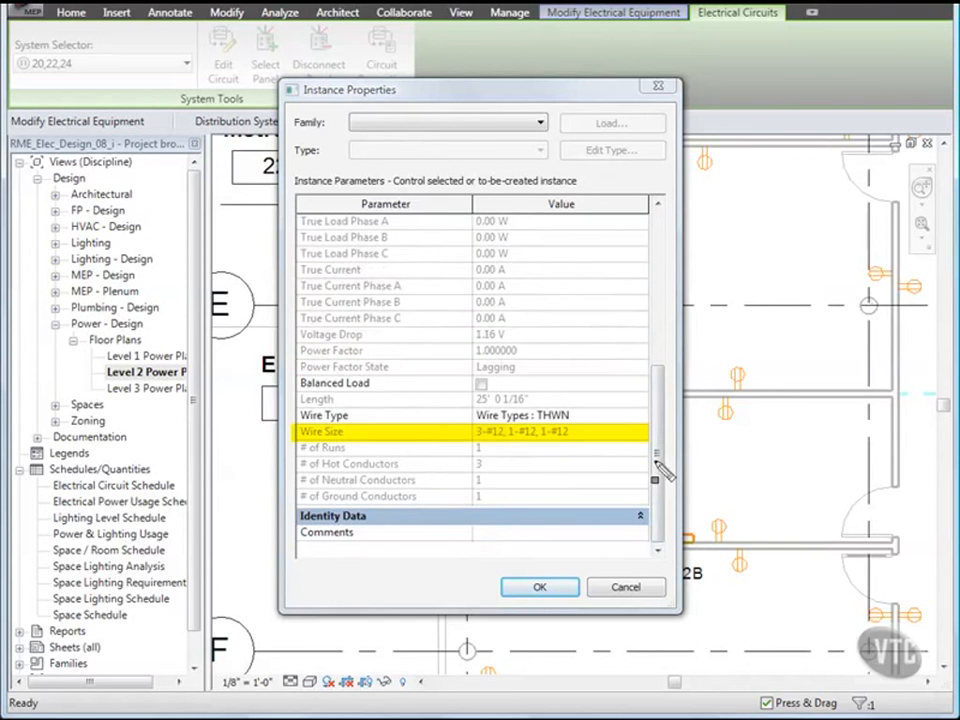
pyautogui.moveTo(663, 470); pyautogui.dragTo(657, 312)
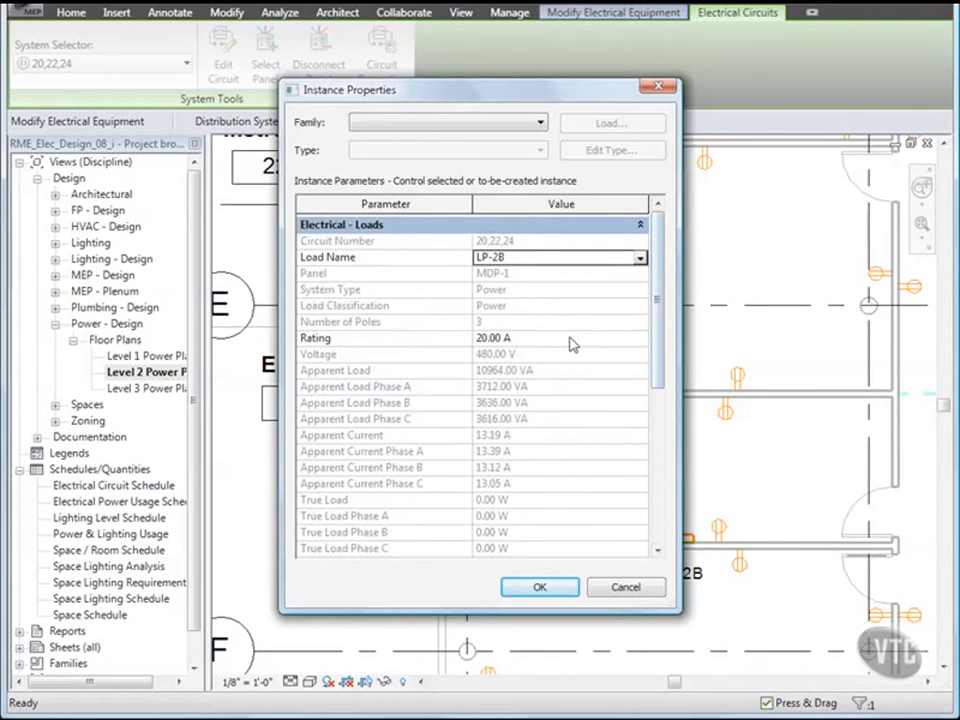
pyautogui.click(479, 338)
pyautogui.moveTo(481, 338); pyautogui.dragTo(463, 345)
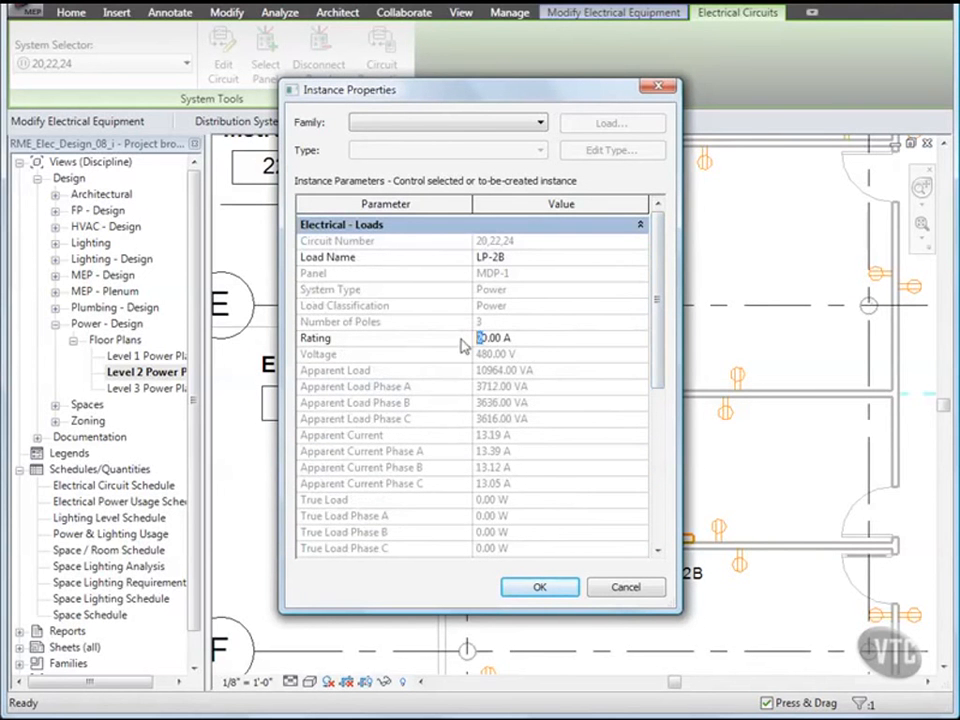
pyautogui.write('3')
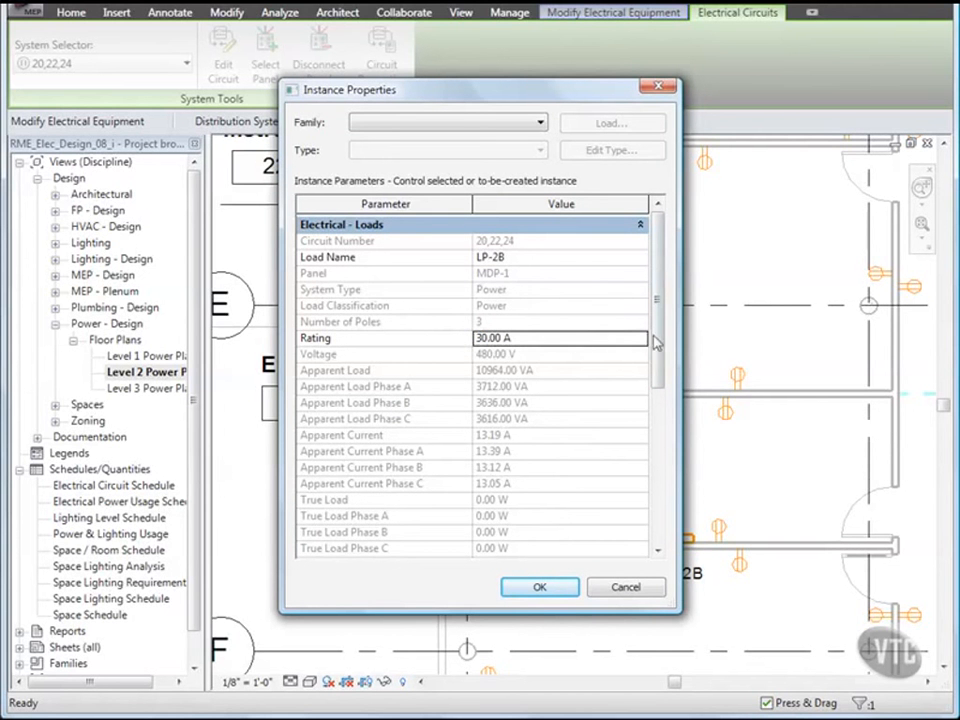
pyautogui.moveTo(658, 336); pyautogui.dragTo(657, 508)
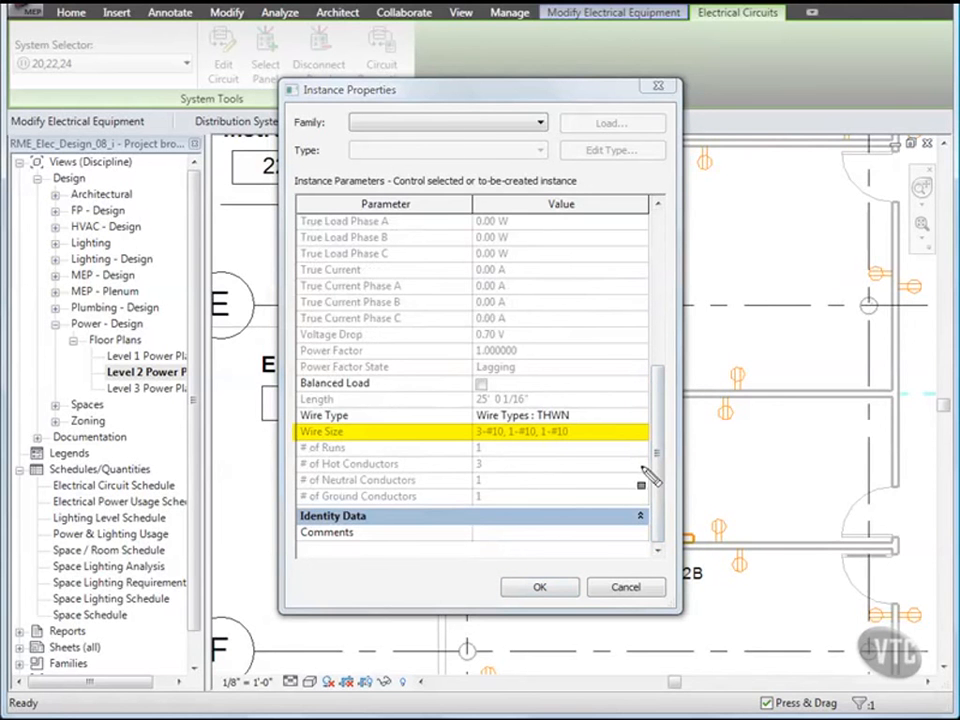
pyautogui.click(540, 588)
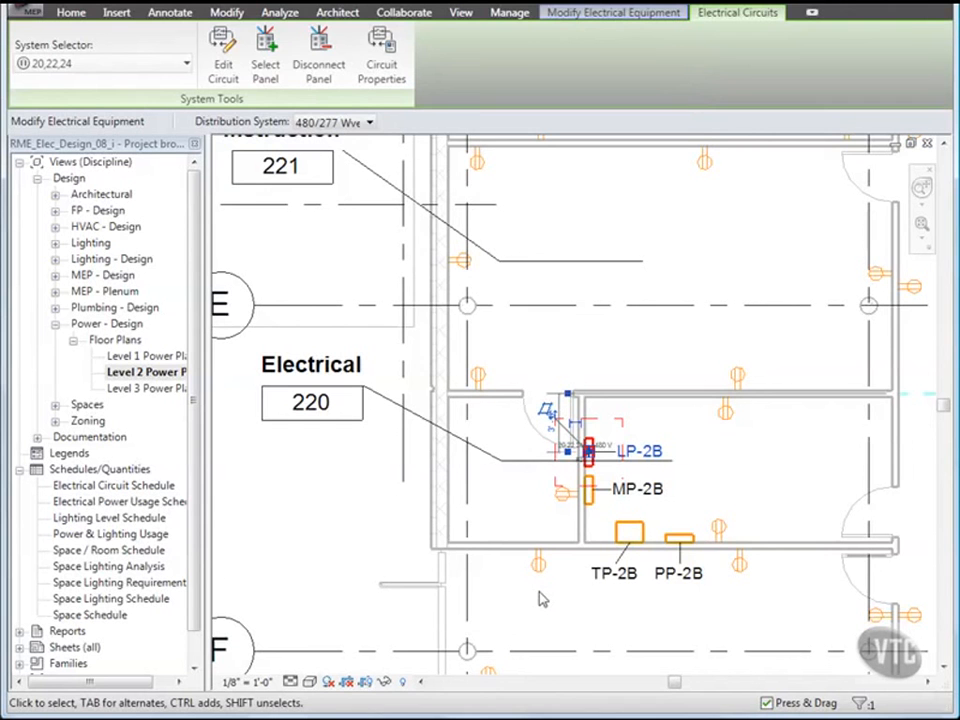
# Step: Take PP-2B out of TP-2B's circuit 1,3,5 and let the emptied circuit be deleted
pyautogui.press('Escape')
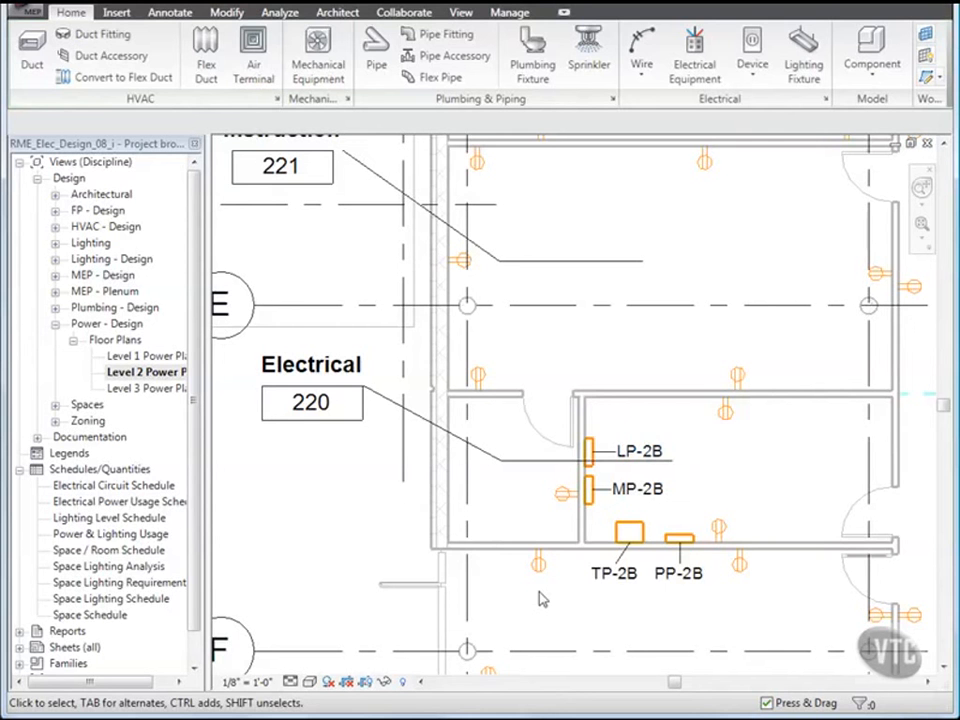
pyautogui.click(678, 539)
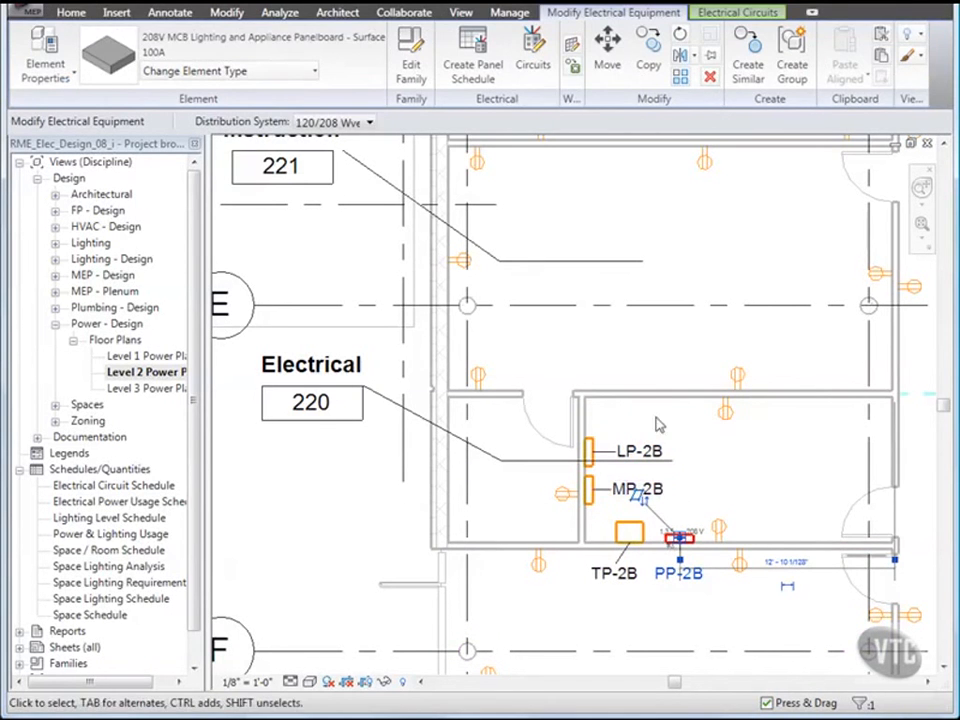
pyautogui.click(736, 14)
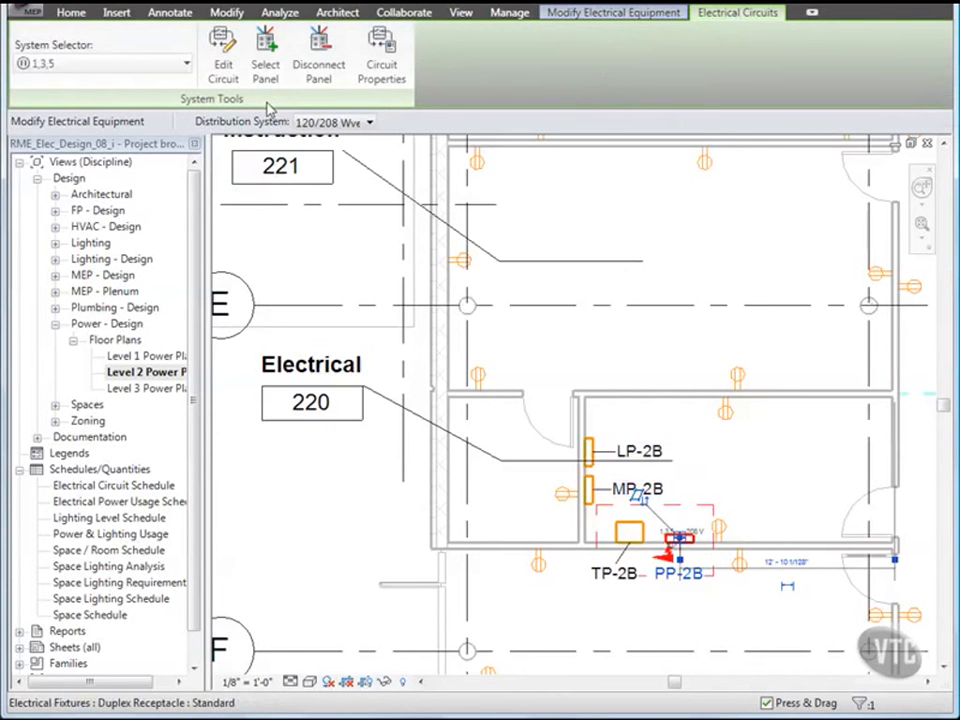
pyautogui.click(224, 64)
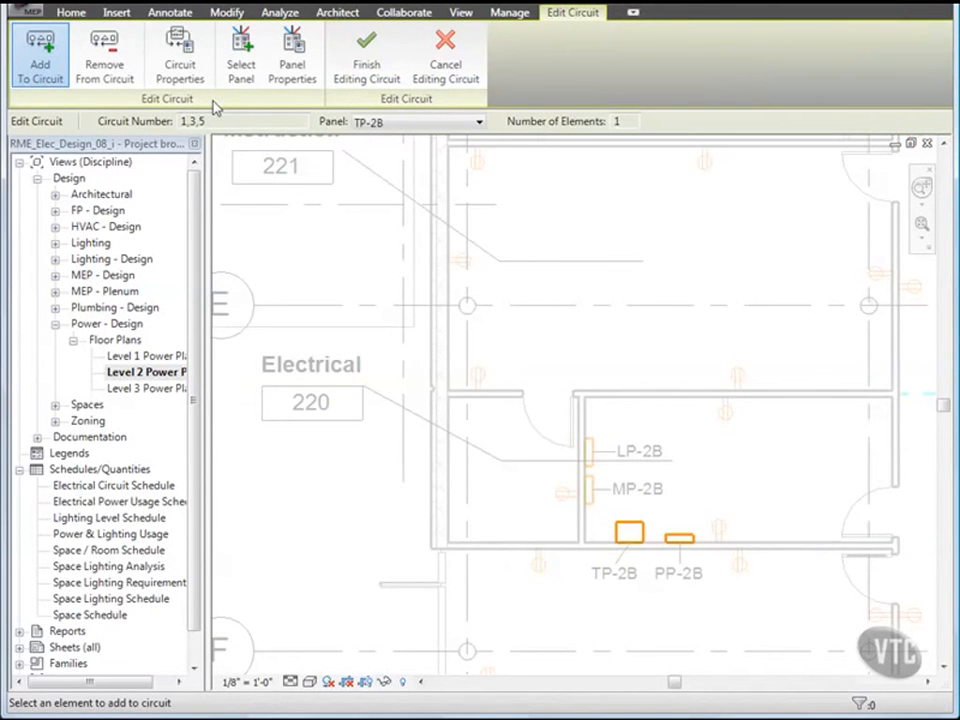
pyautogui.click(112, 72)
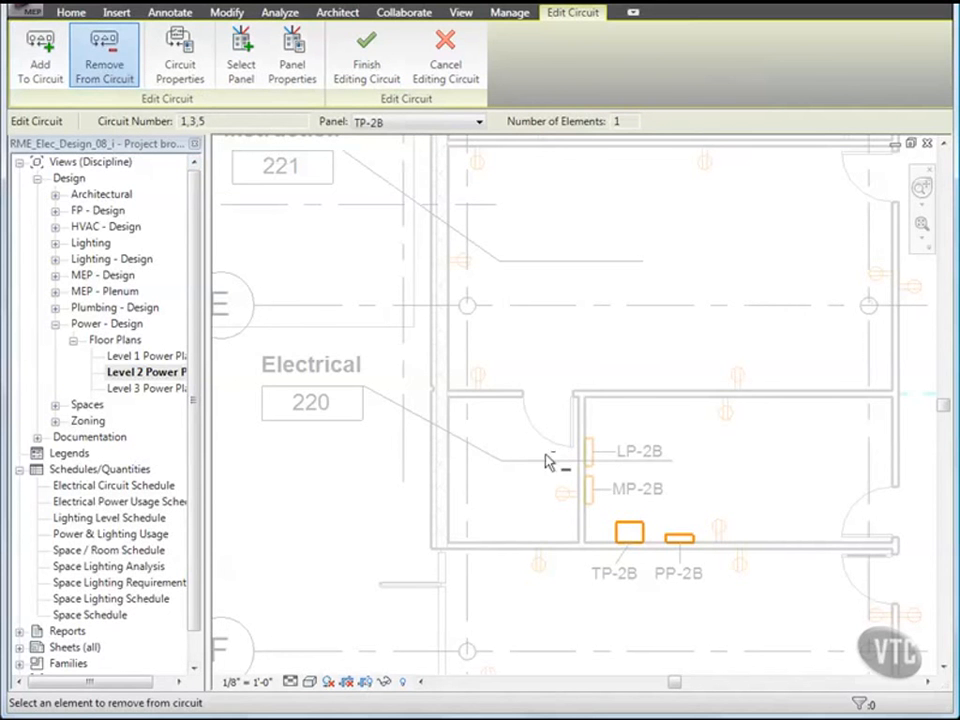
pyautogui.click(681, 539)
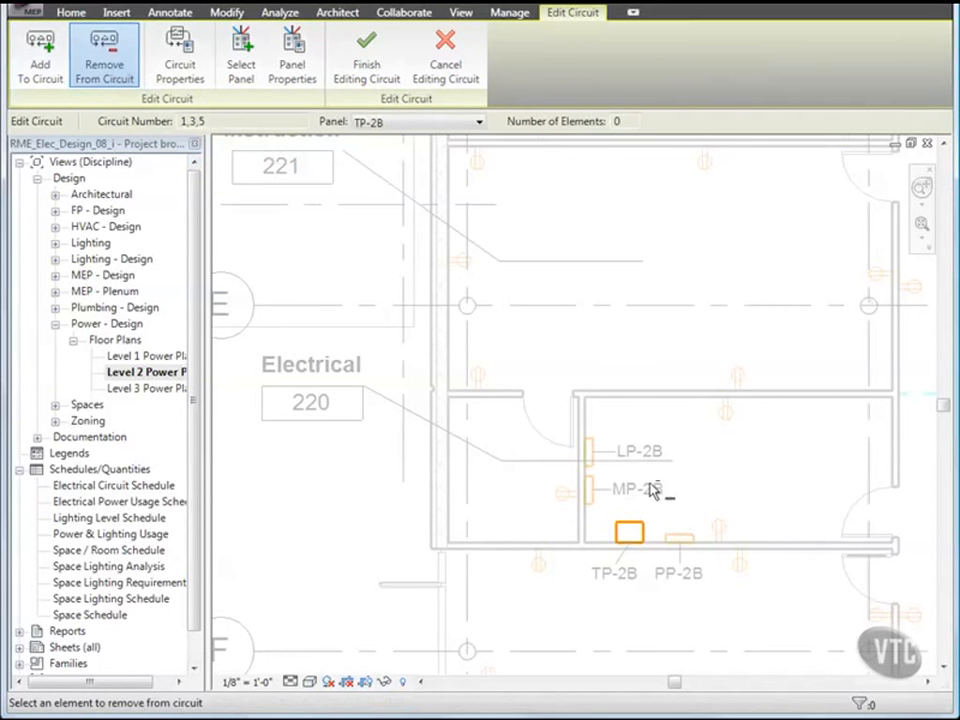
pyautogui.click(368, 80)
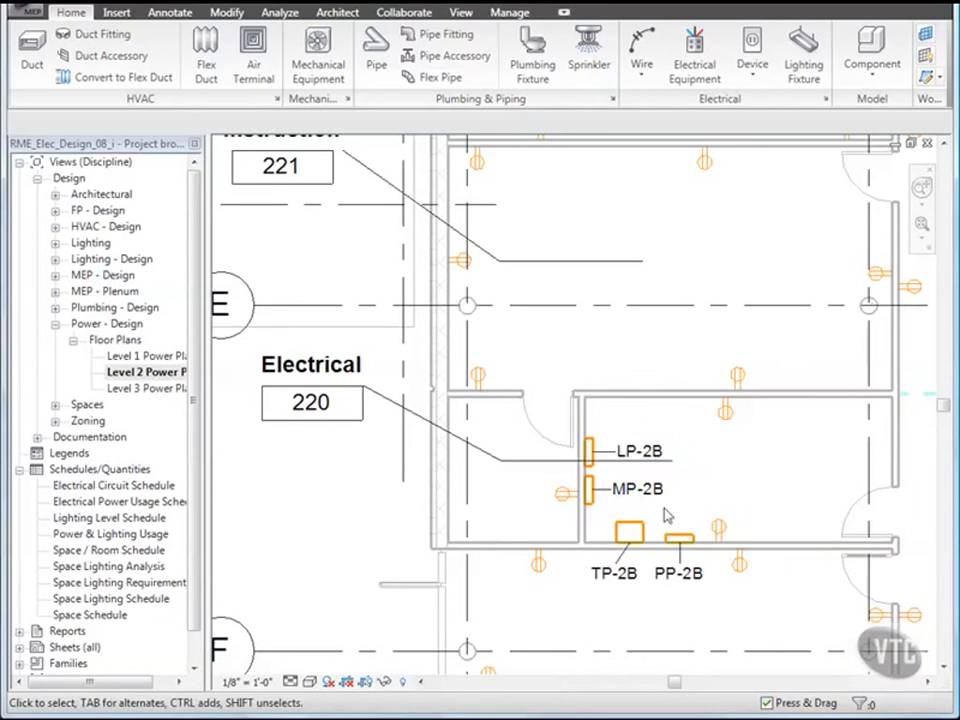
# Step: Add a new power circuit to panel PP-2B and dismiss the 80% of 20 A overload warning
pyautogui.click(680, 539)
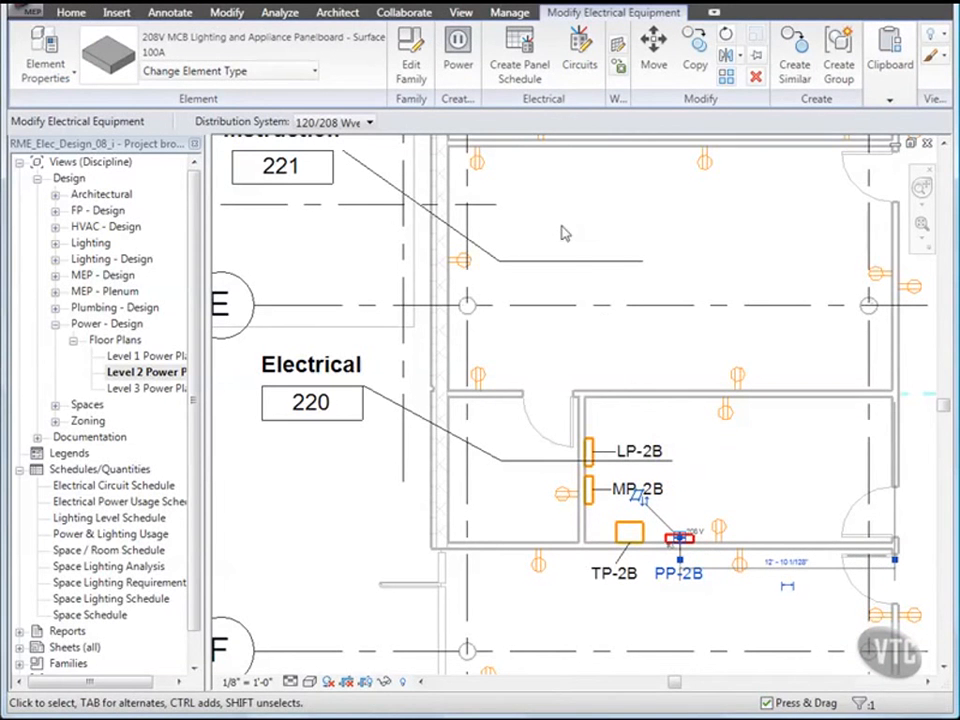
pyautogui.click(457, 45)
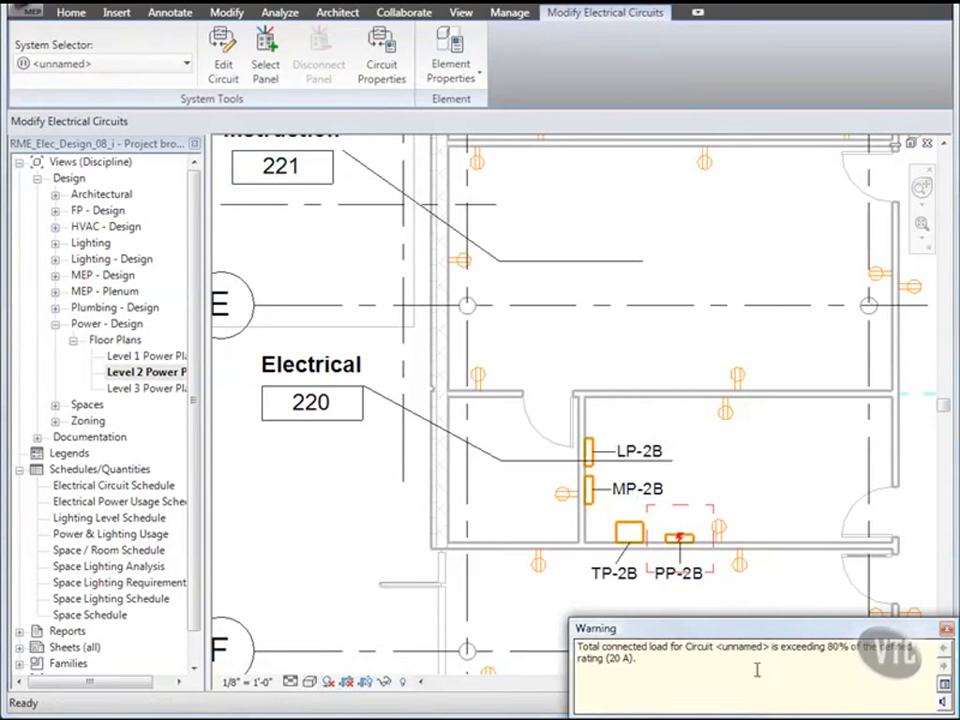
pyautogui.click(946, 631)
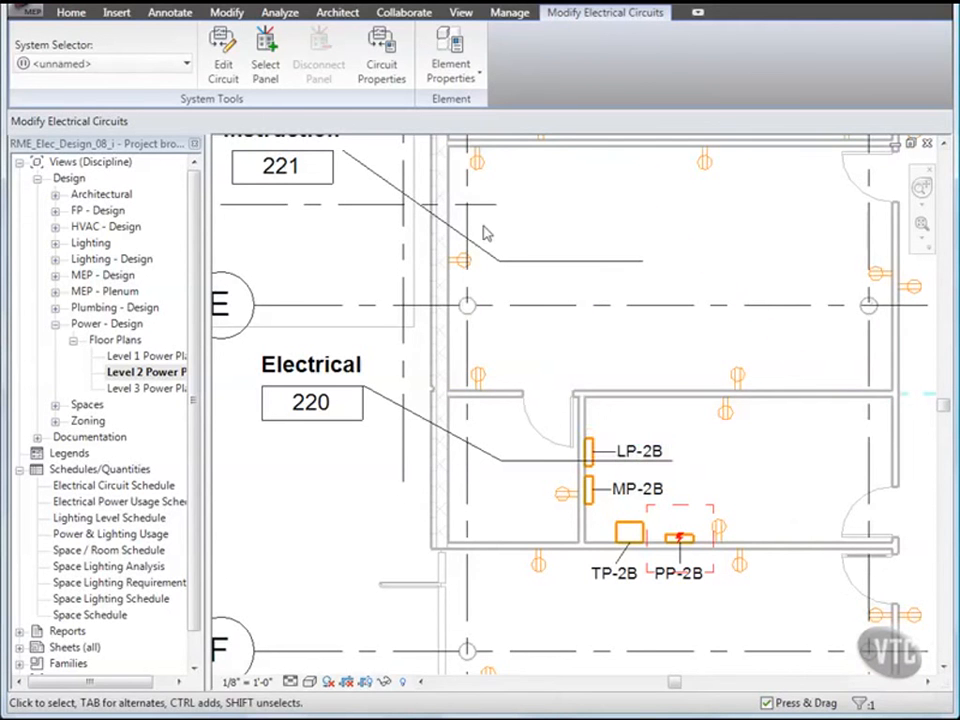
# Step: Set PP-2B's new circuit rating to 25 A, accept the warning, then raise it to 30 A
pyautogui.click(448, 58)
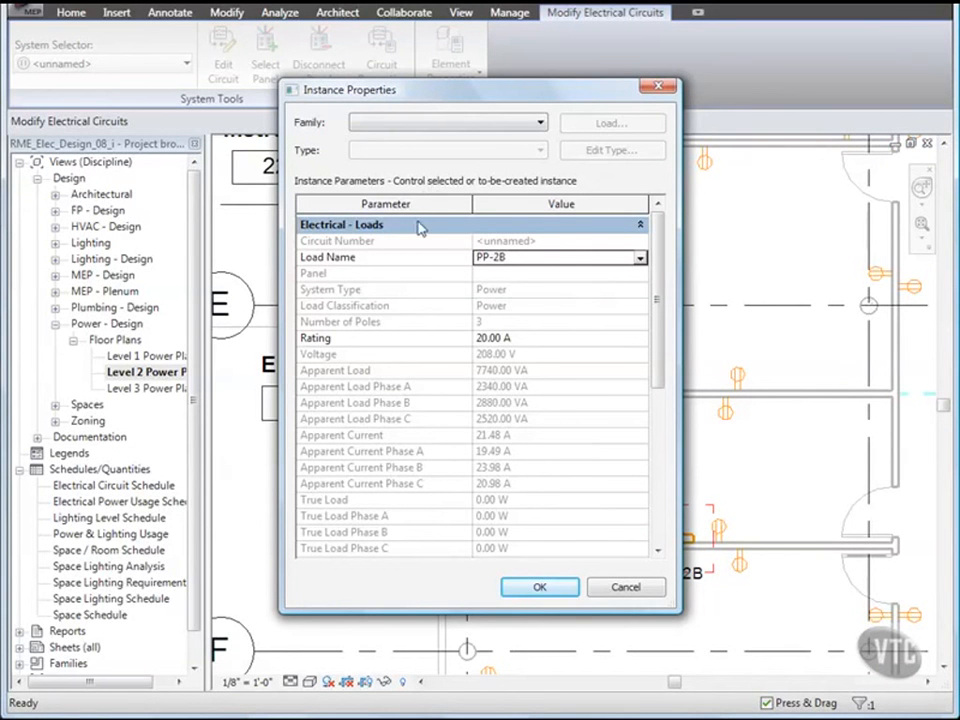
pyautogui.click(478, 340)
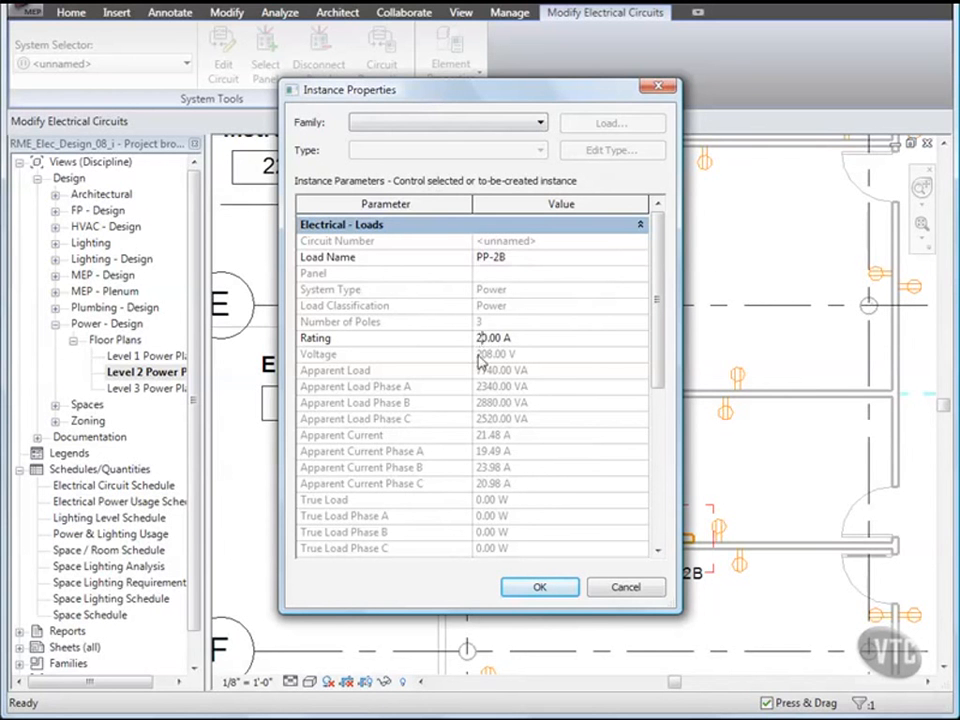
pyautogui.press('Delete')
pyautogui.write('5')
pyautogui.click(539, 588)
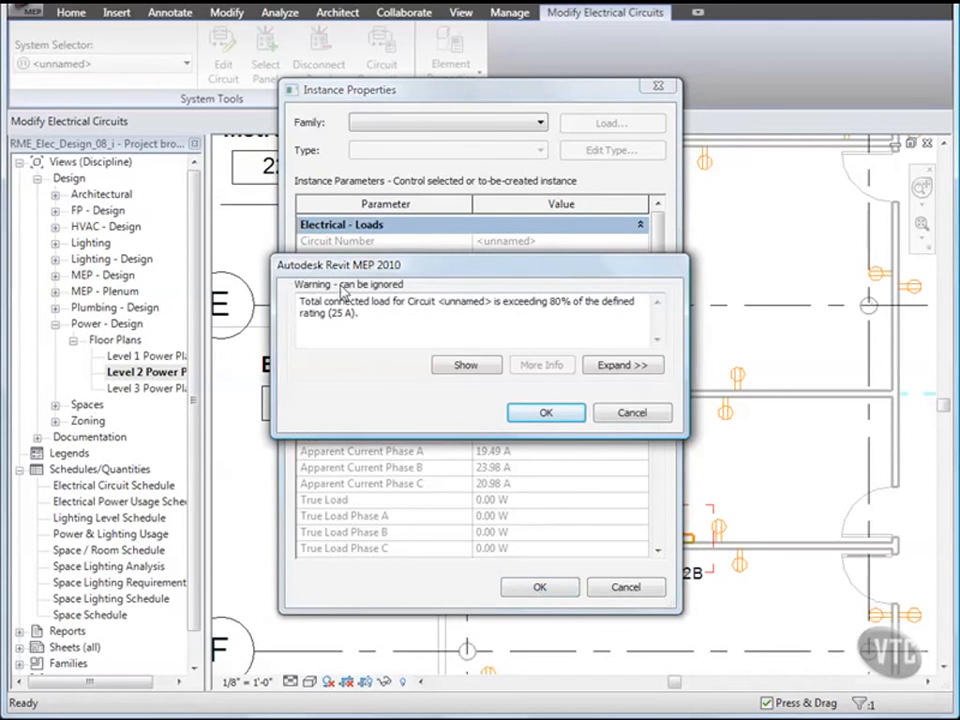
pyautogui.click(545, 413)
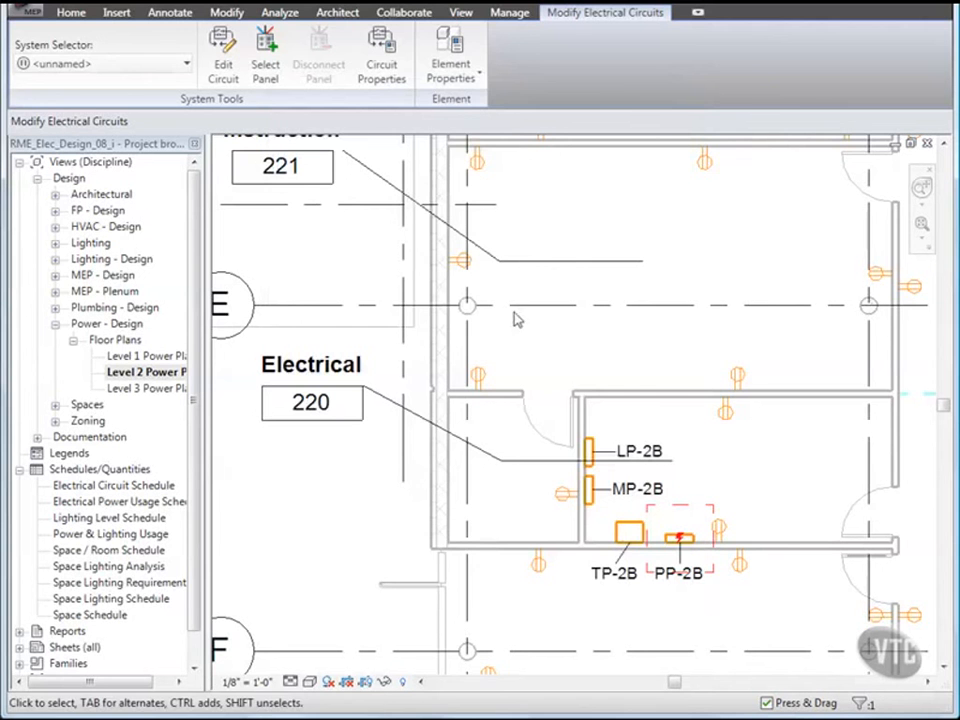
pyautogui.click(453, 64)
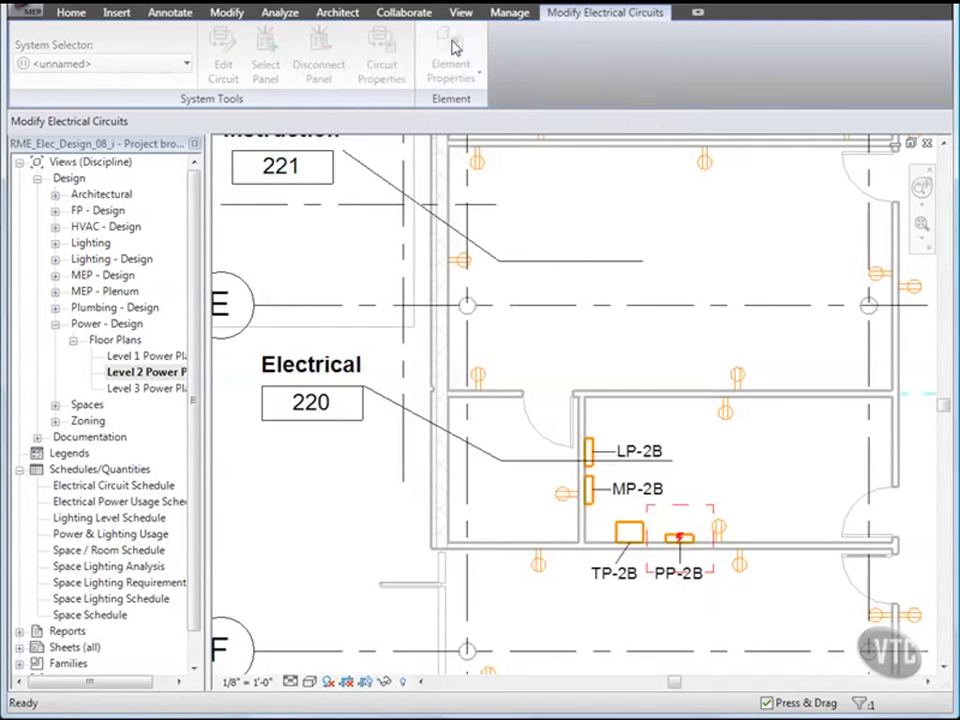
pyautogui.click(482, 338)
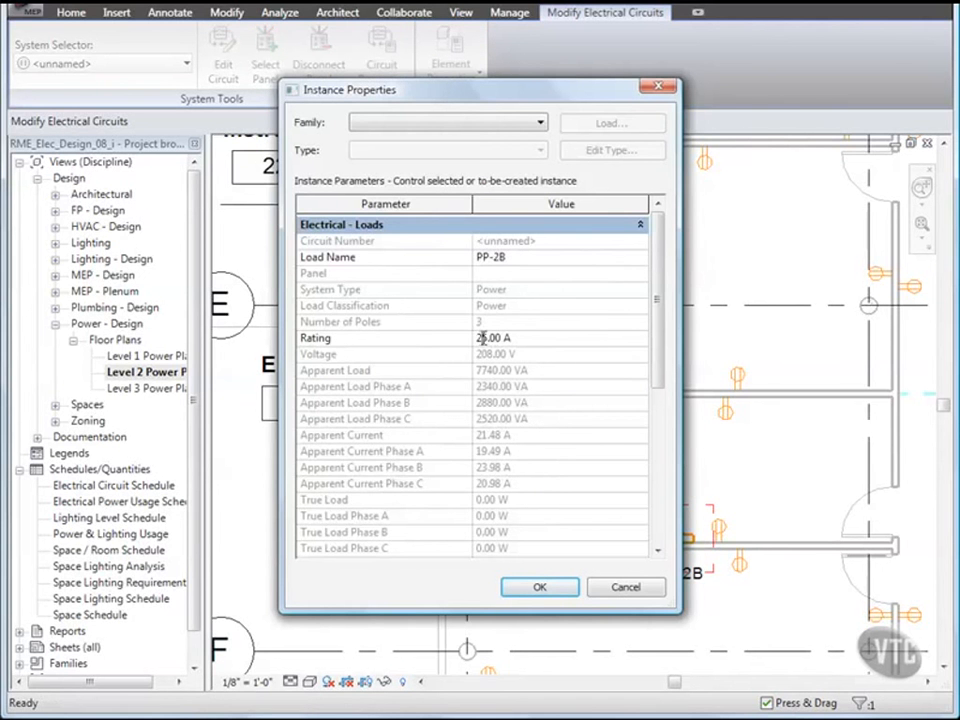
pyautogui.press('BackSpace')
pyautogui.press('BackSpace')
pyautogui.write('30')
pyautogui.click(540, 588)
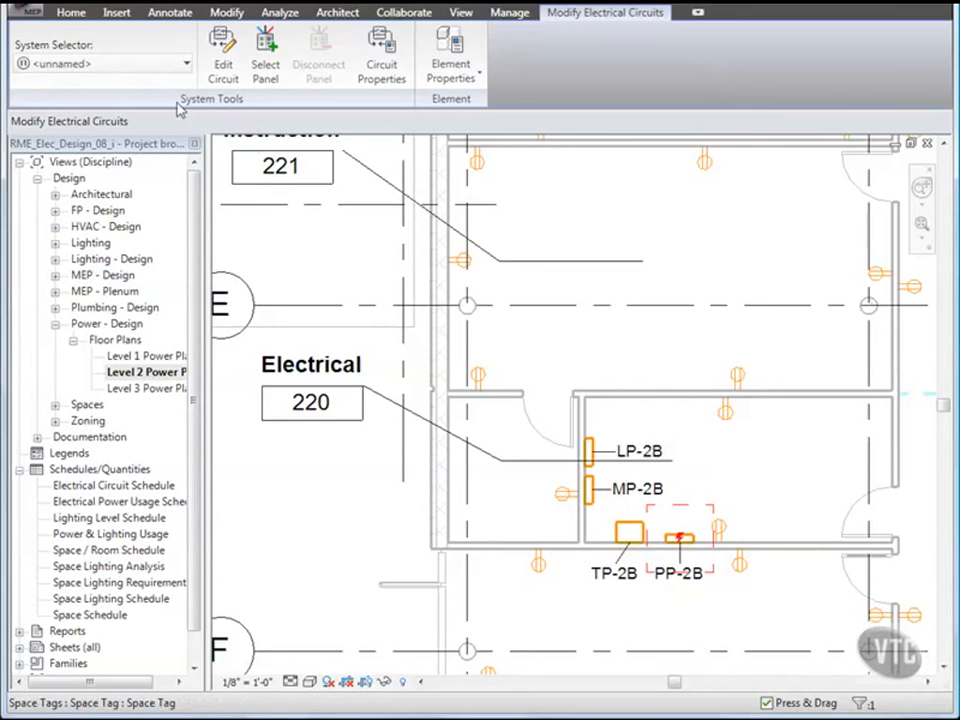
# Step: Assign PP-2B's new power circuit to panel TP-2B as circuit 1,3,5
pyautogui.click(224, 66)
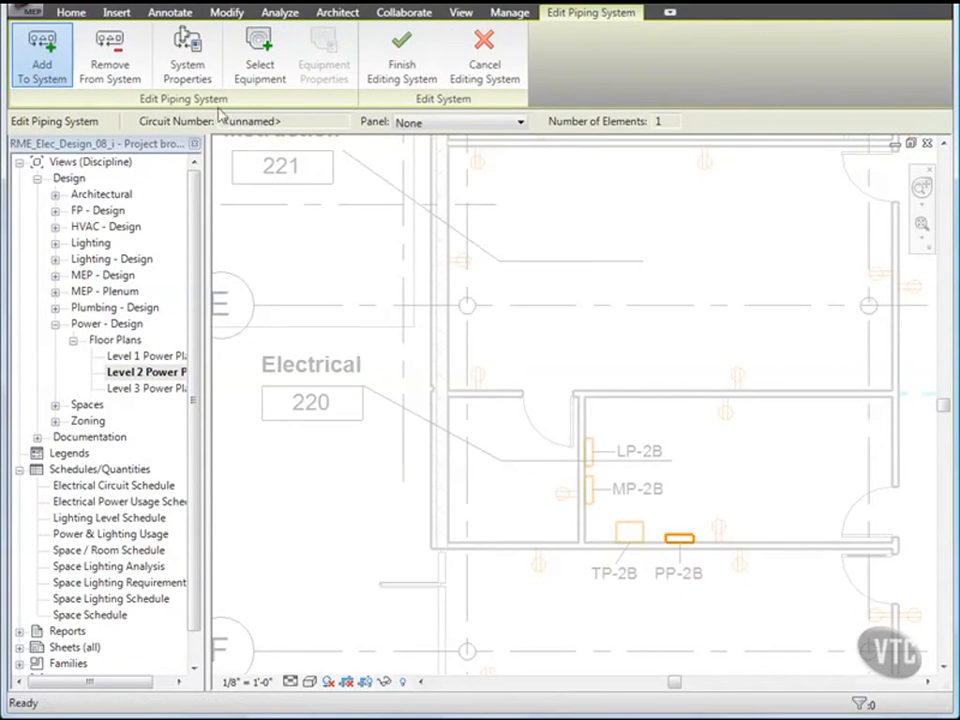
pyautogui.click(260, 64)
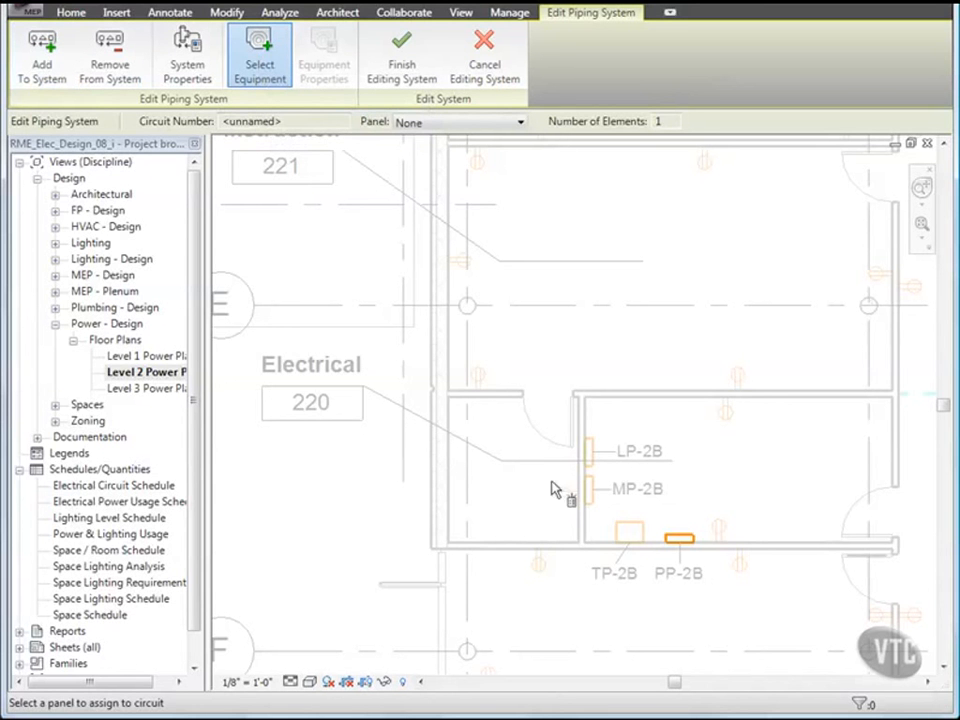
pyautogui.click(620, 533)
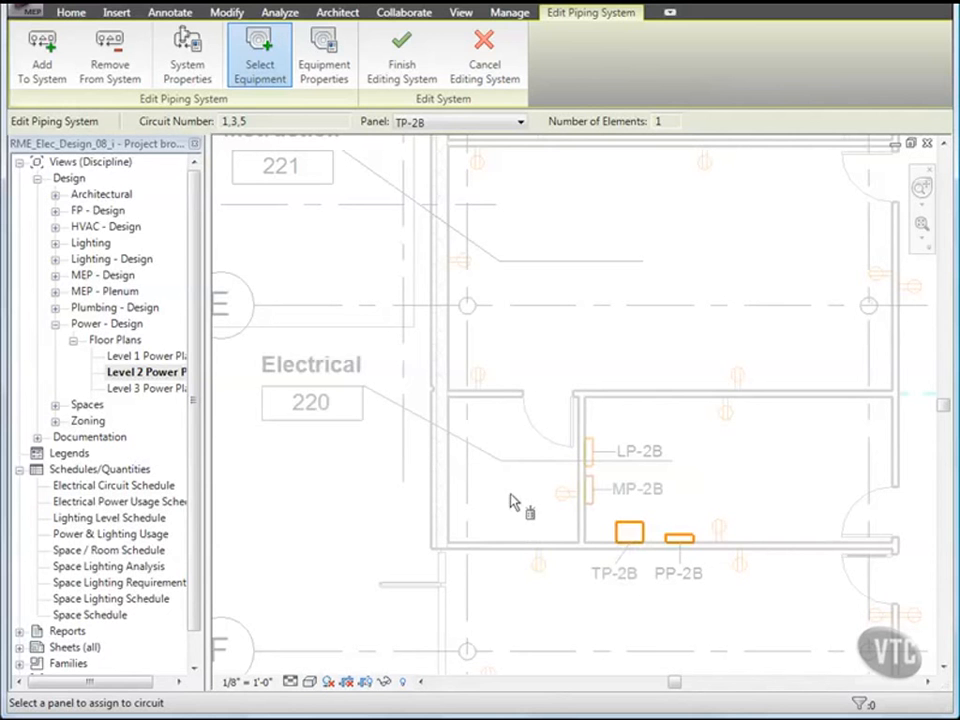
pyautogui.click(402, 70)
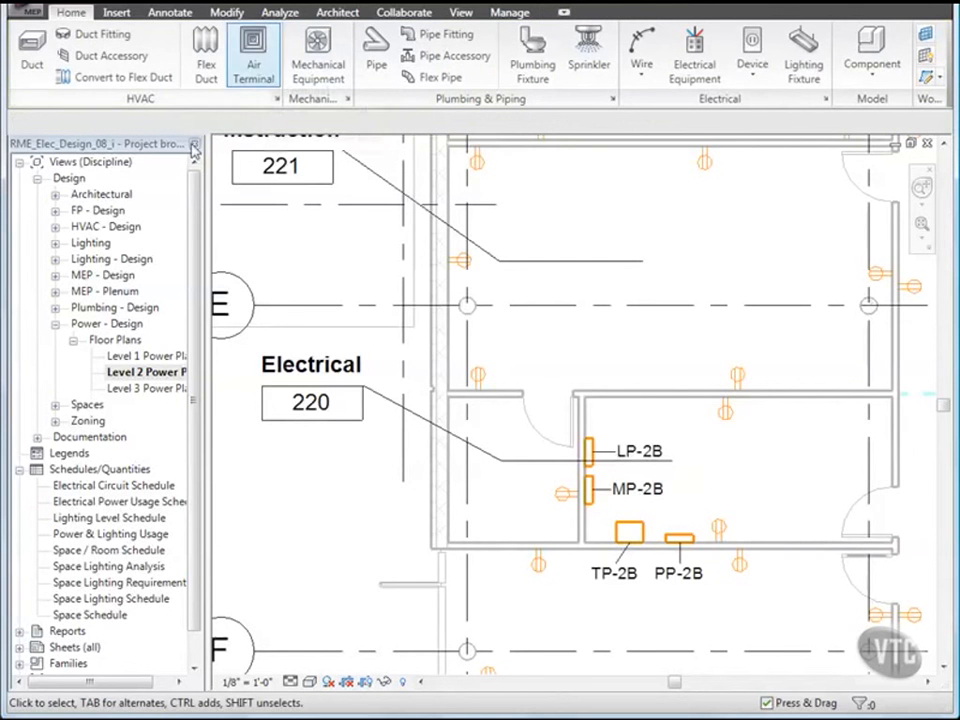
# Step: Close RME_Elec_Design_08_i, discarding the unsaved changes
pyautogui.click(30, 12)
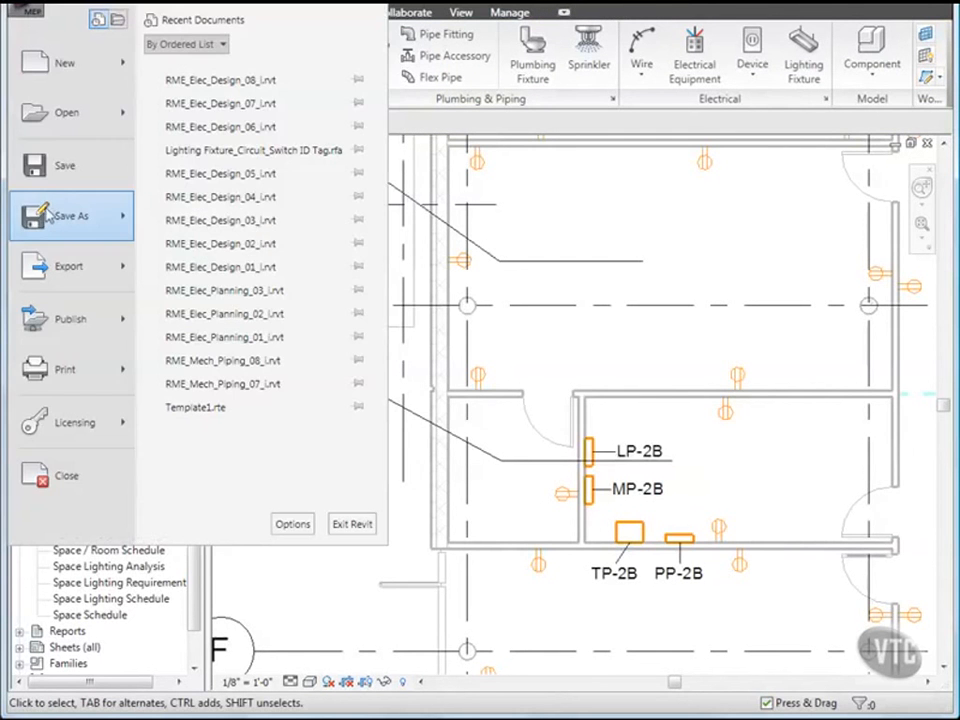
pyautogui.click(66, 476)
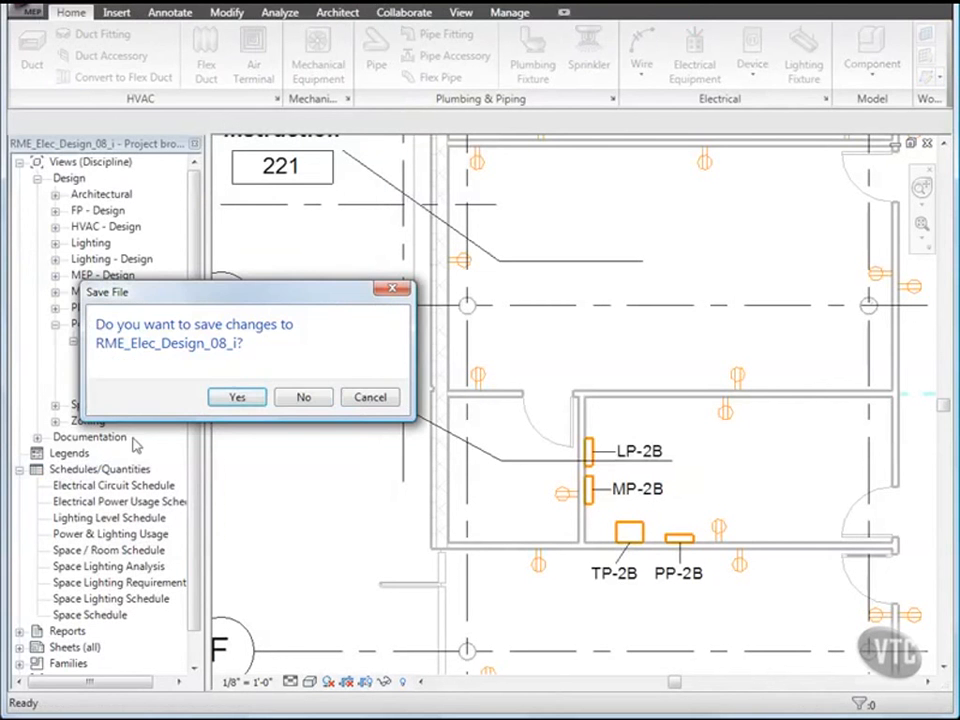
pyautogui.click(303, 397)
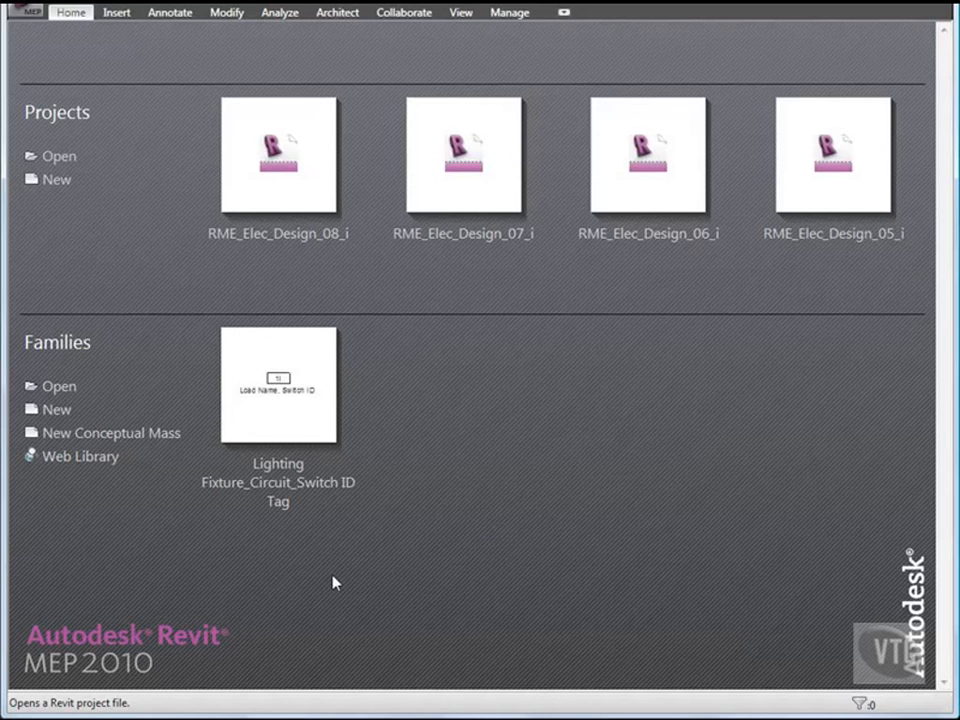
# Step: Open RME_Elec_Design_09_i from 03_Electrical Systems, landing on its Level 1 Power Plan
pyautogui.click(24, 14)
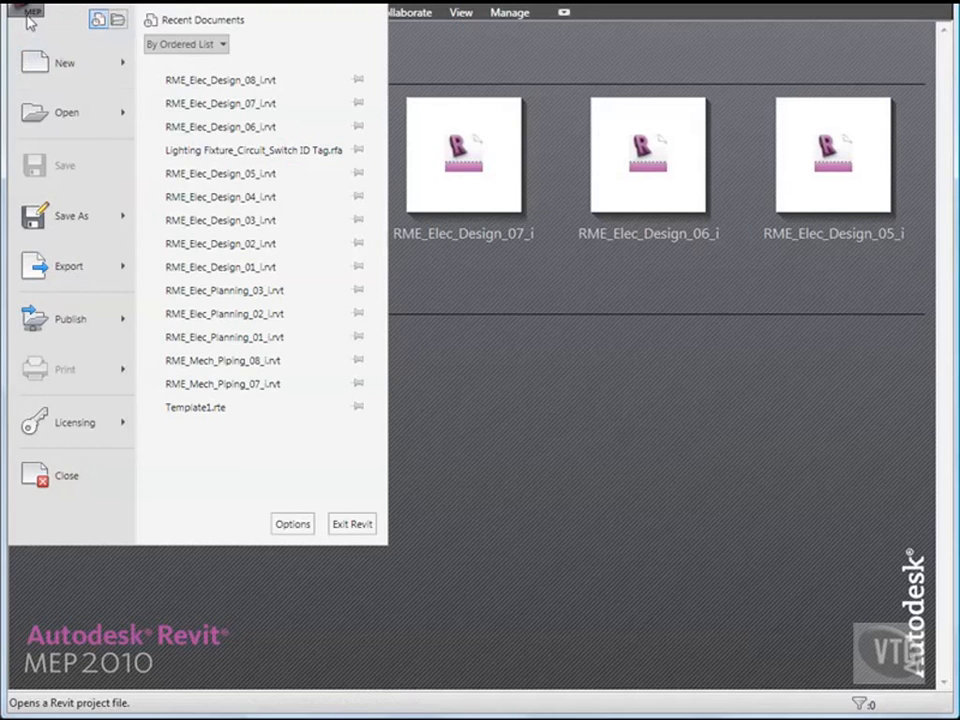
pyautogui.click(55, 114)
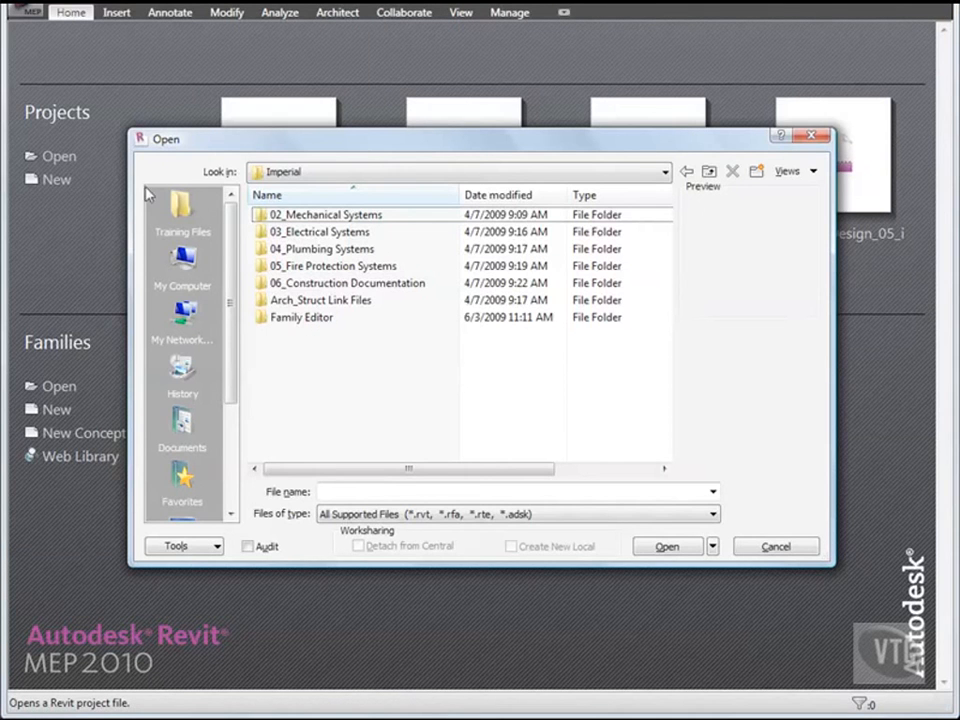
pyautogui.doubleClick(323, 233)
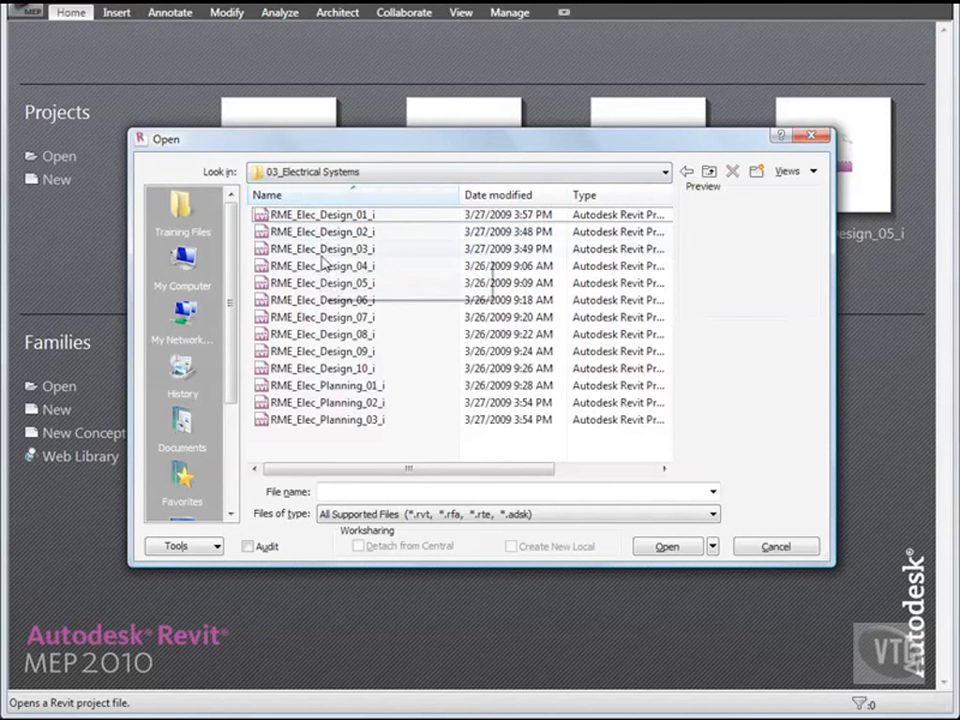
pyautogui.doubleClick(342, 353)
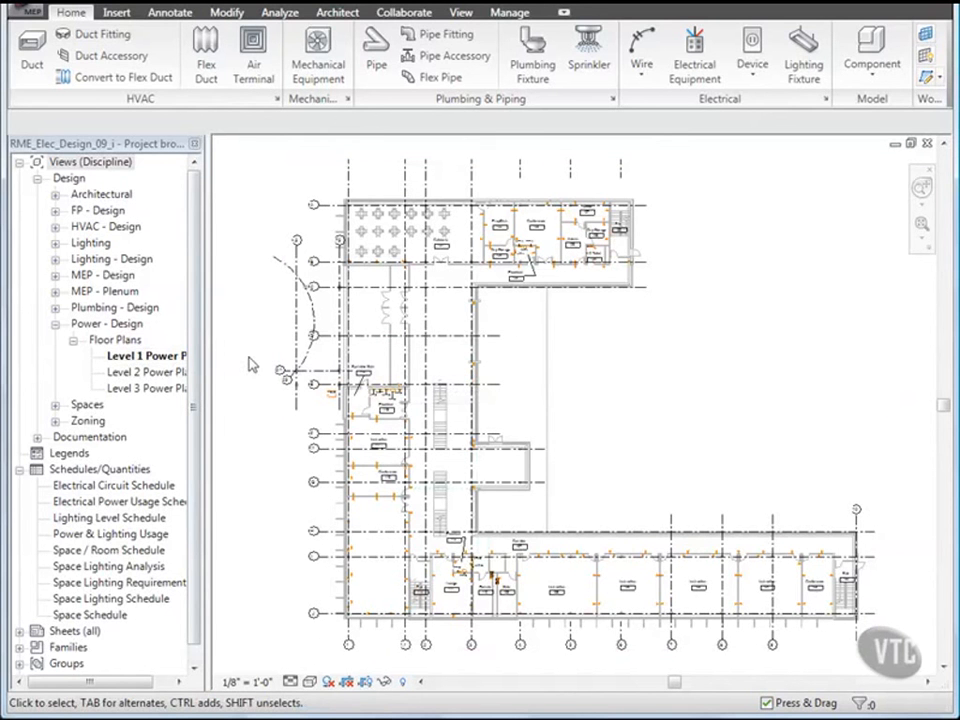
# Step: Create a panel schedule for PP-2B alone, review its 7740 VA load, then close it
pyautogui.click(280, 12)
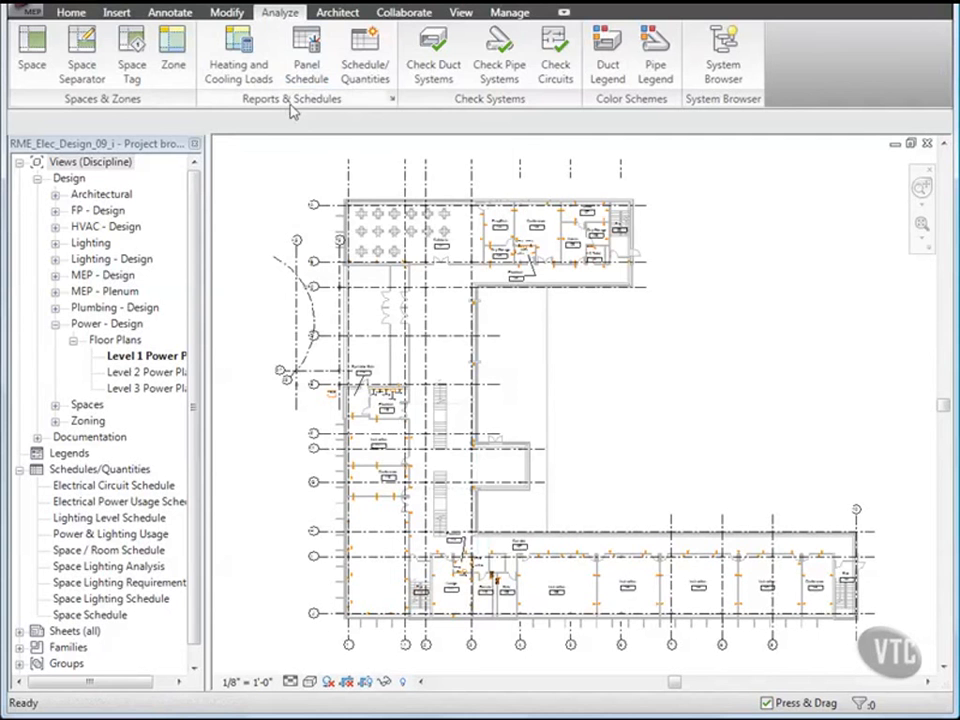
pyautogui.click(305, 67)
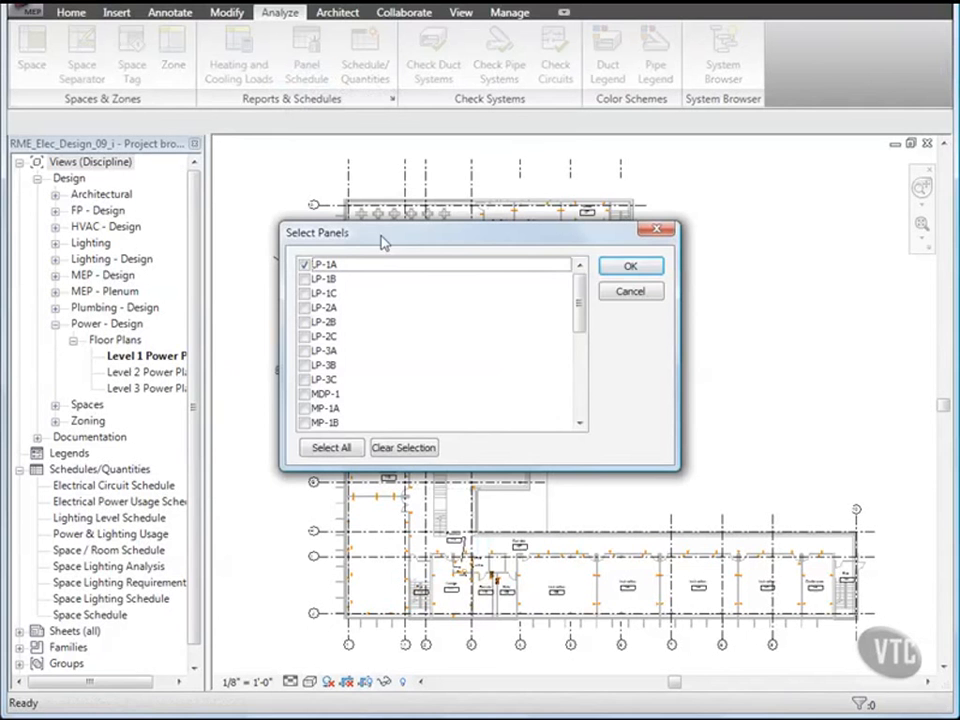
pyautogui.click(404, 448)
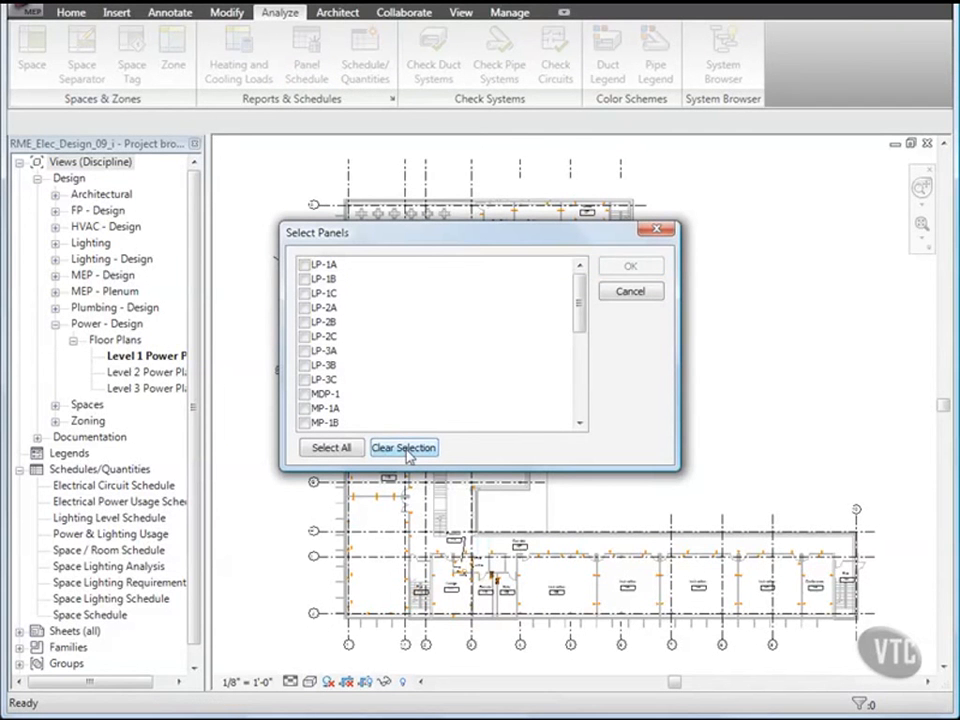
pyautogui.moveTo(579, 304); pyautogui.dragTo(582, 397)
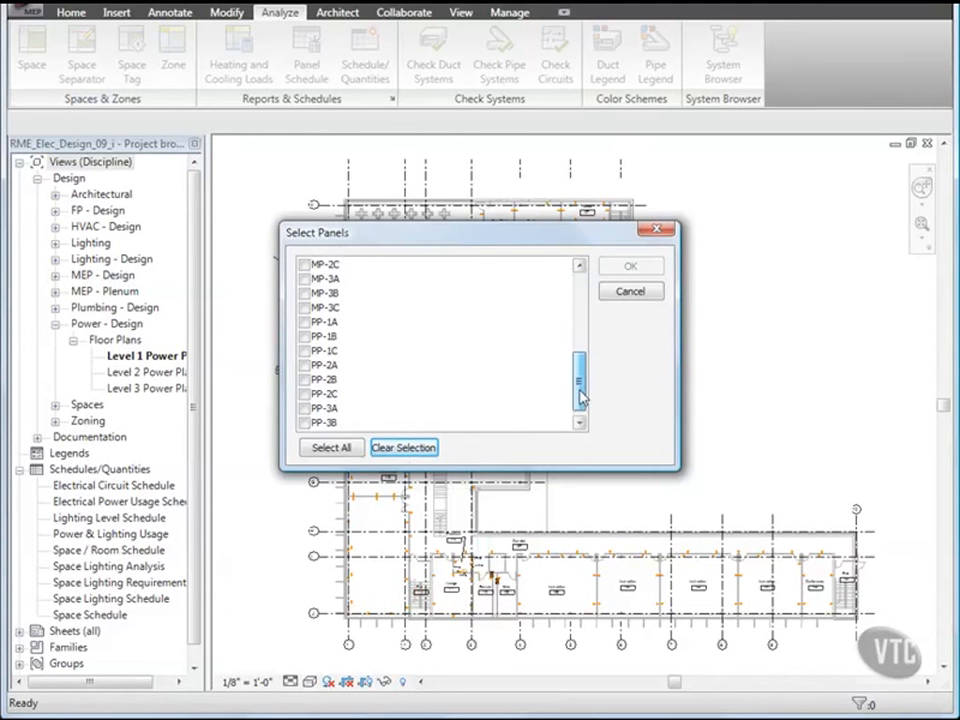
pyautogui.click(307, 381)
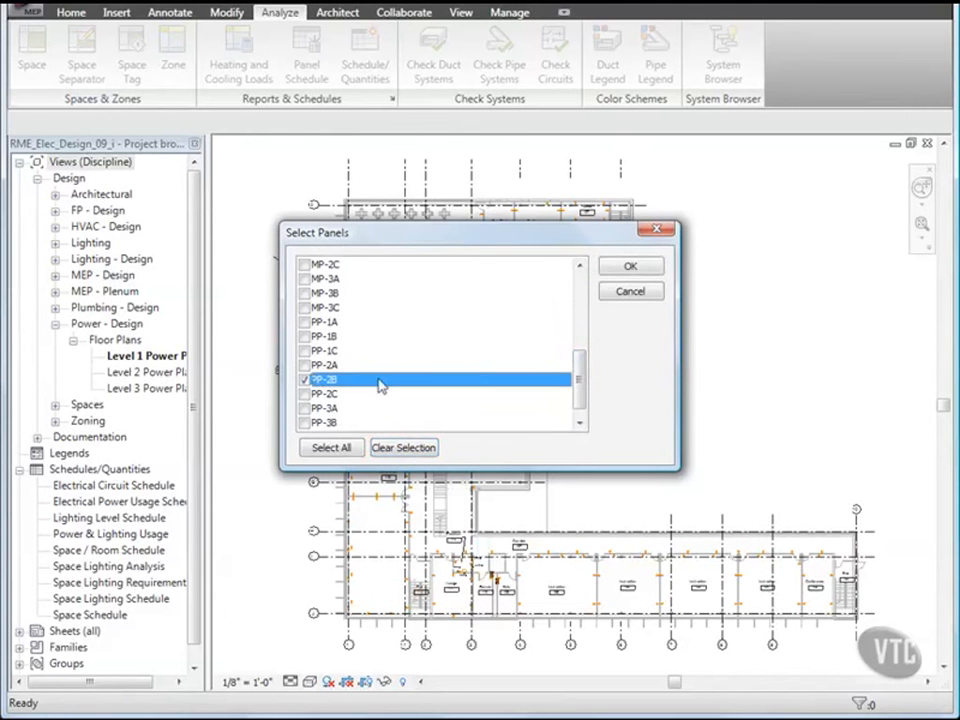
pyautogui.click(643, 267)
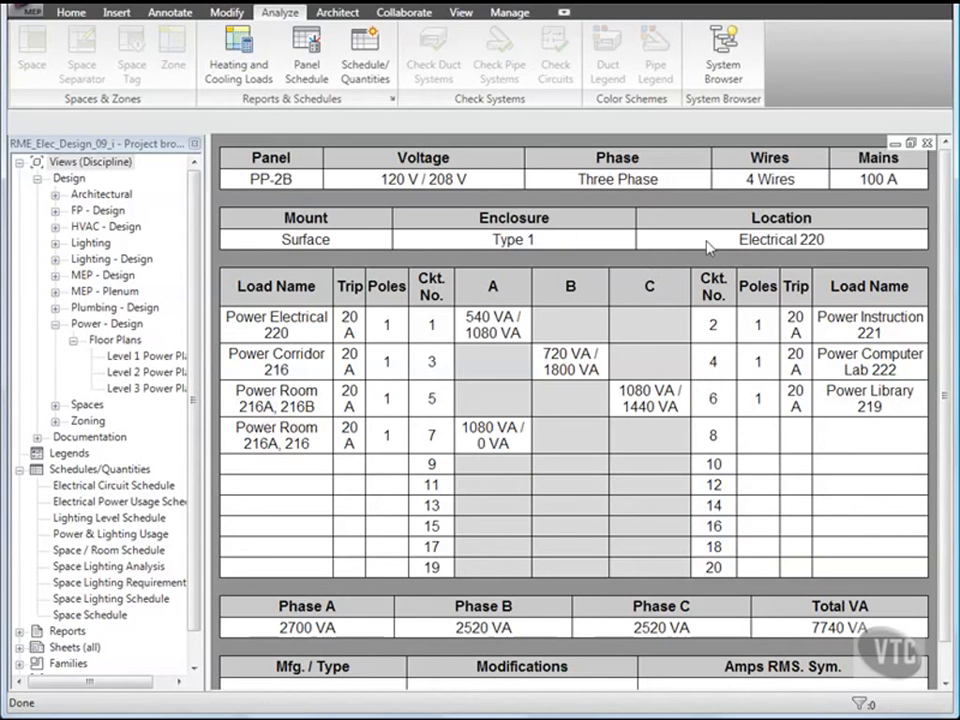
pyautogui.click(927, 143)
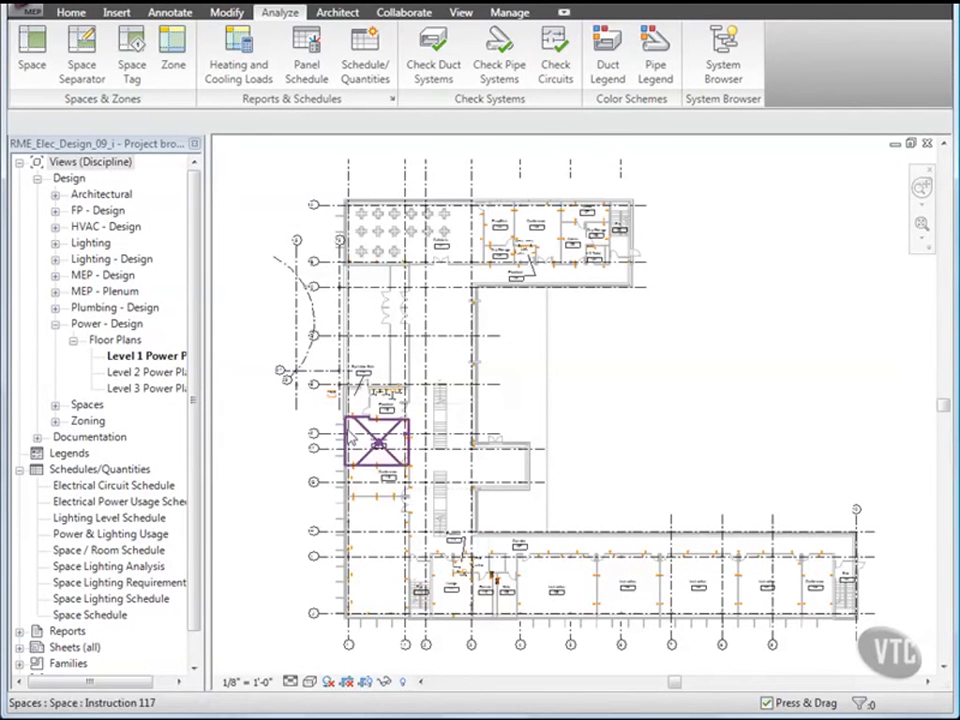
# Step: Open sheet E601 Panel Schedules and drop the PP-2B panel schedule near its top-left corner
pyautogui.click(19, 647)
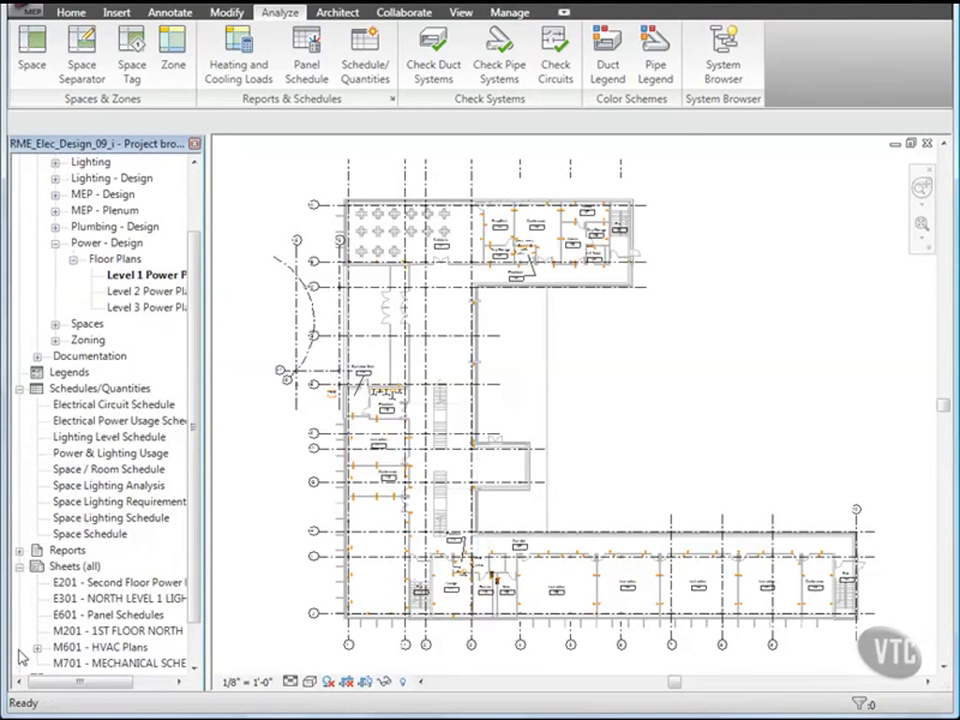
pyautogui.doubleClick(108, 617)
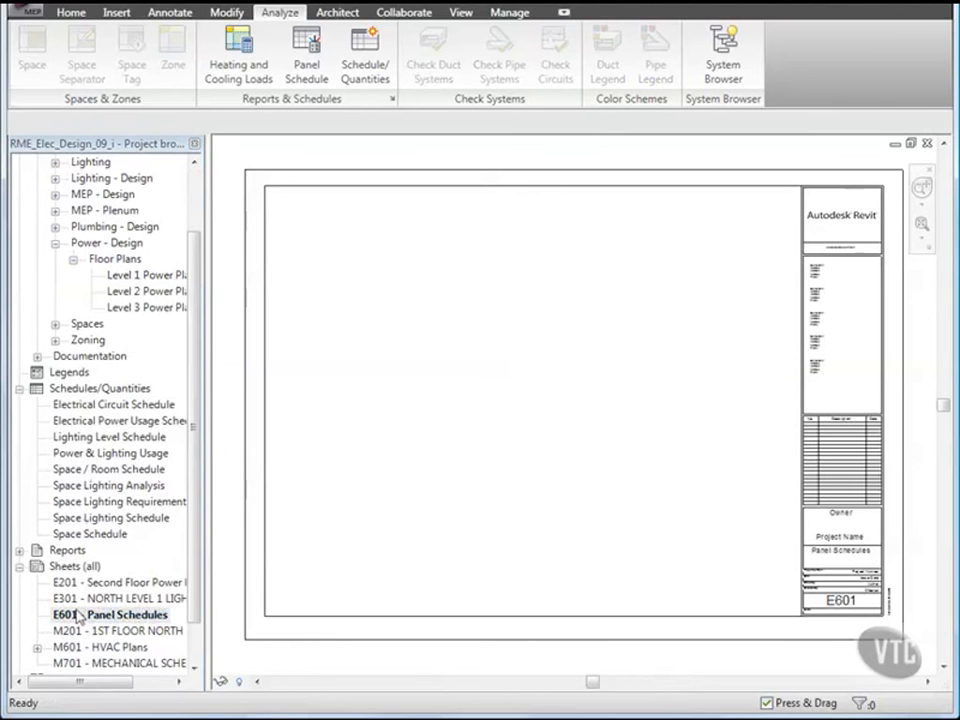
pyautogui.click(19, 550)
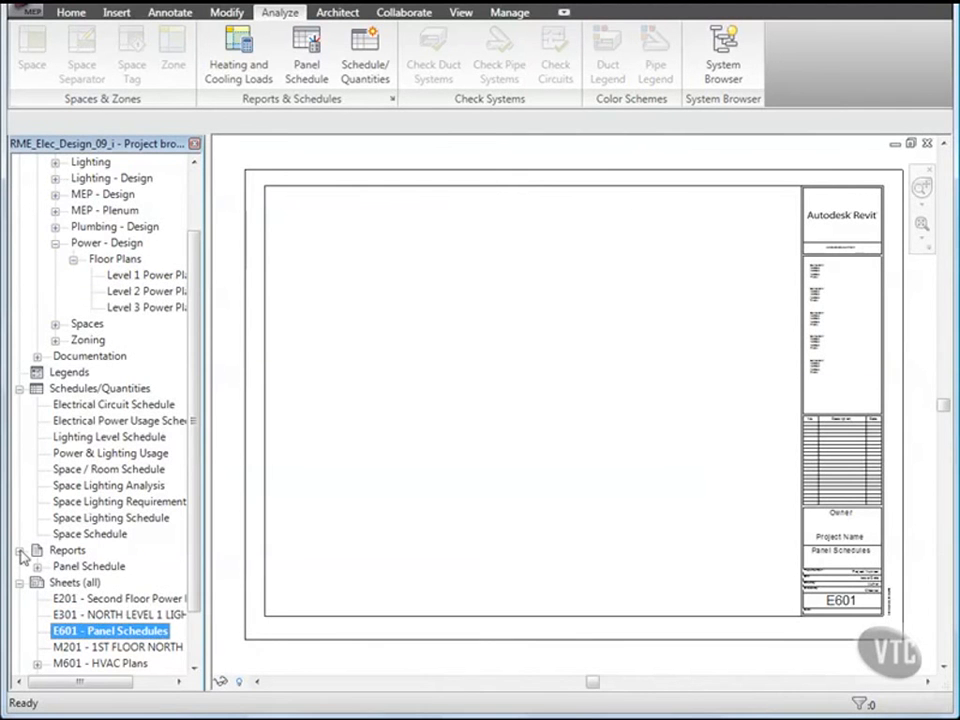
pyautogui.click(37, 566)
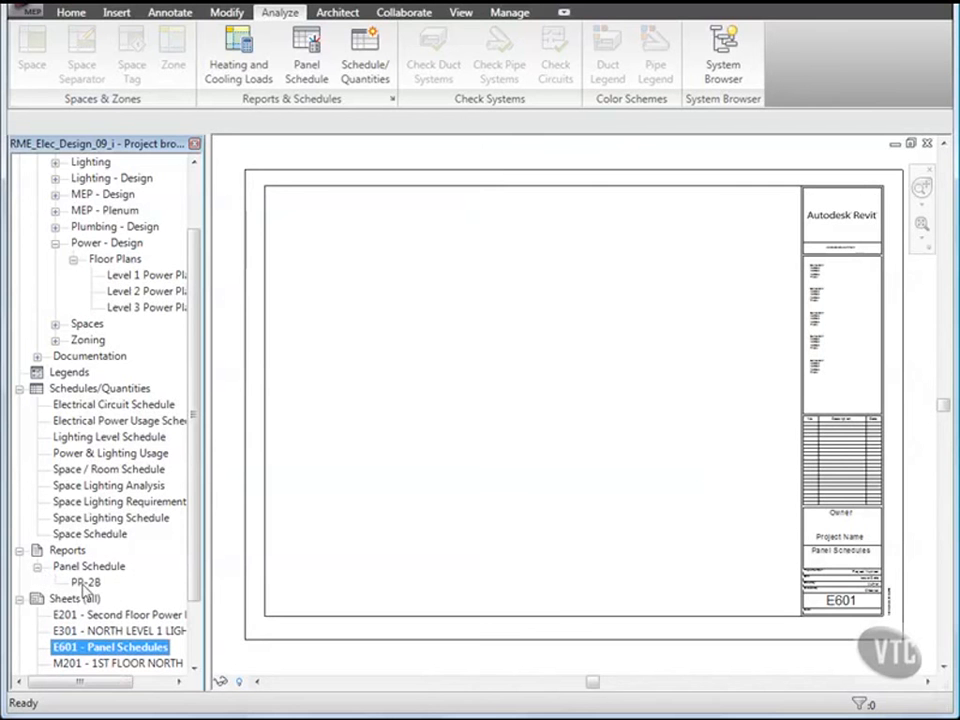
pyautogui.click(85, 583)
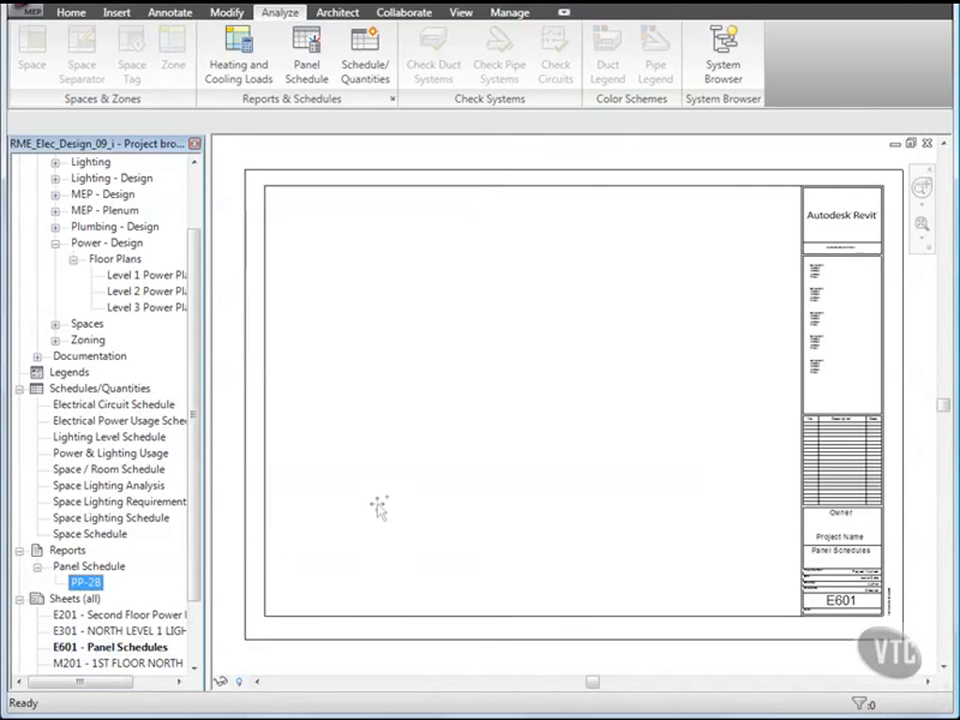
pyautogui.moveTo(406, 483); pyautogui.dragTo(418, 483)
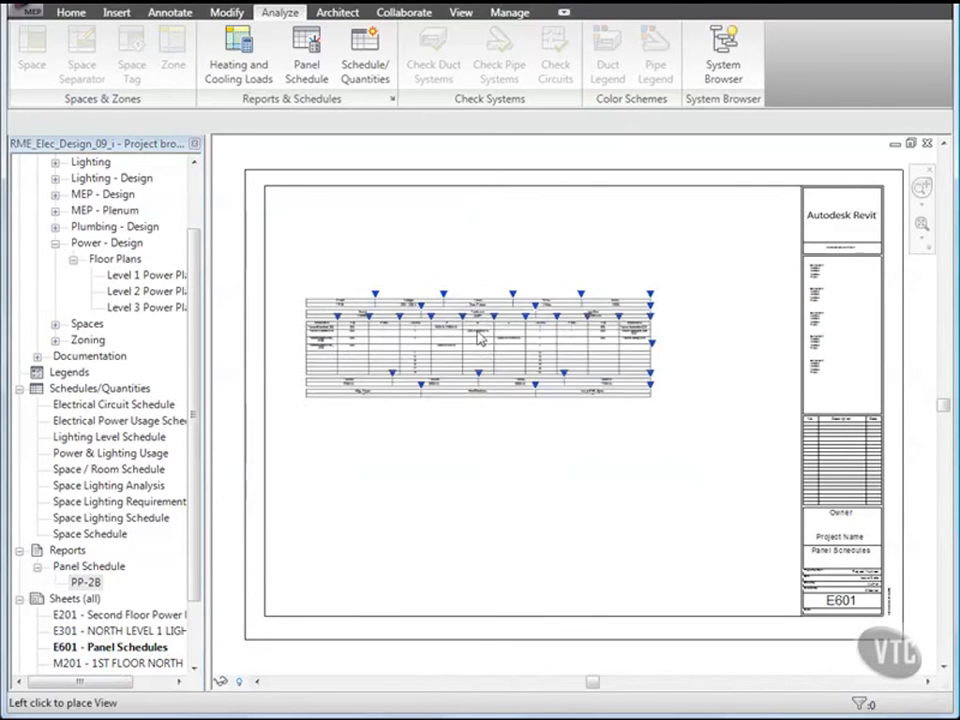
pyautogui.click(497, 305)
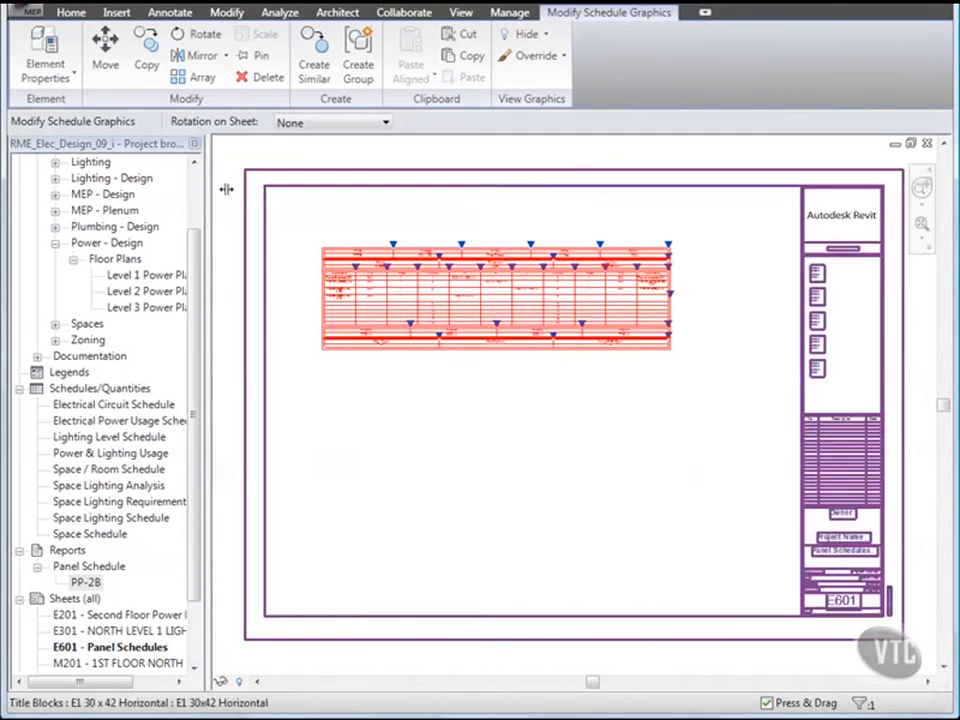
# Step: Set the PP-2B schedule's header font to 1/8" italic and body font to 3/32"
pyautogui.click(45, 52)
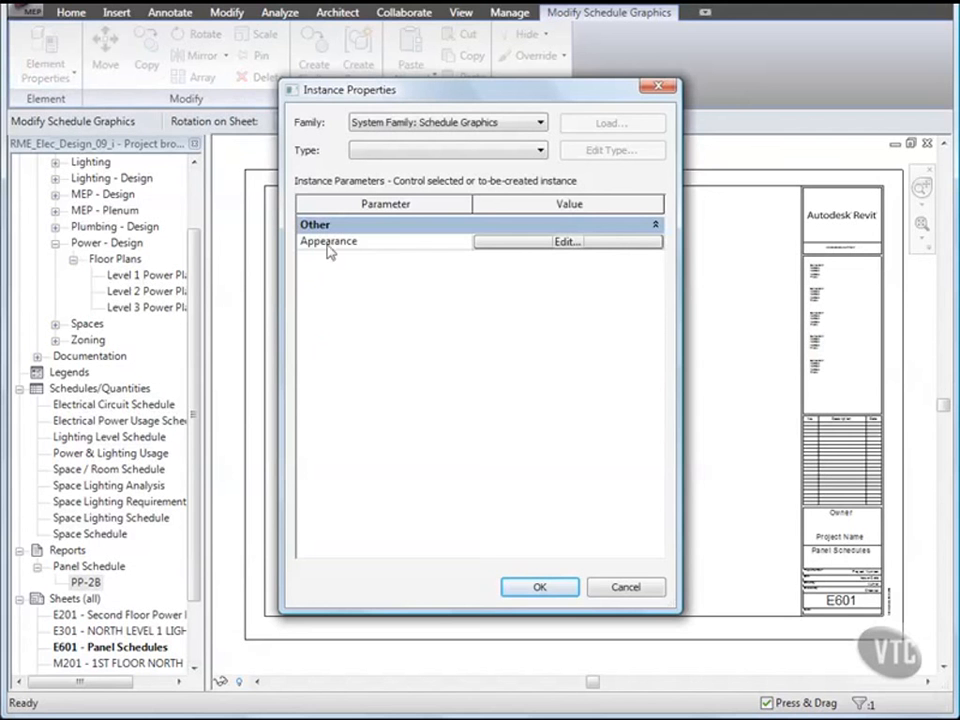
pyautogui.click(538, 251)
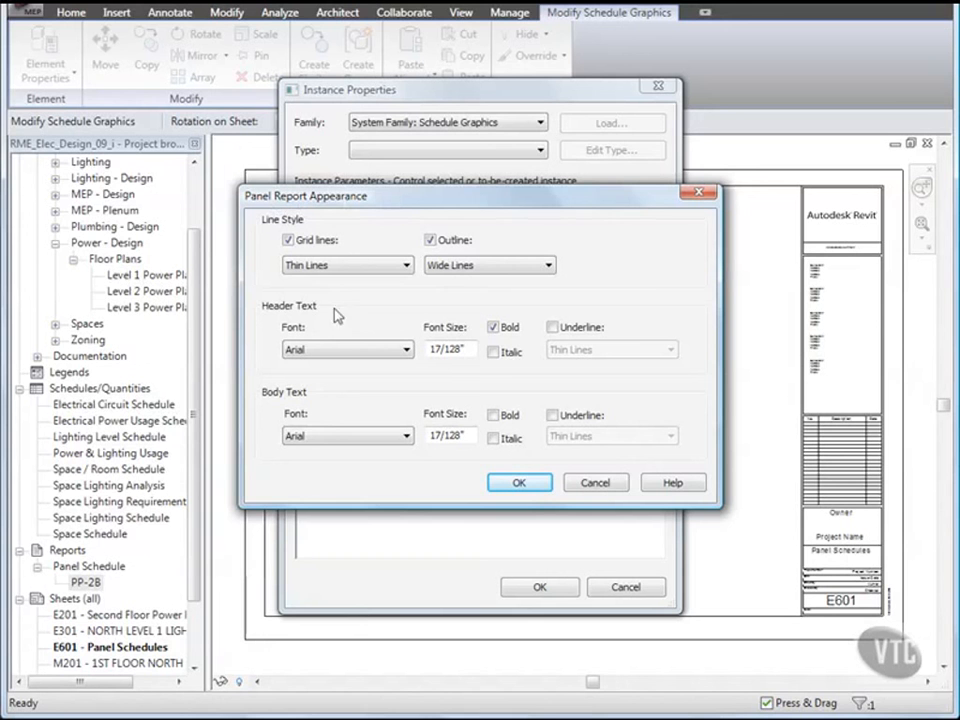
pyautogui.doubleClick(453, 348)
pyautogui.write('1/8')
pyautogui.click(493, 353)
pyautogui.doubleClick(457, 432)
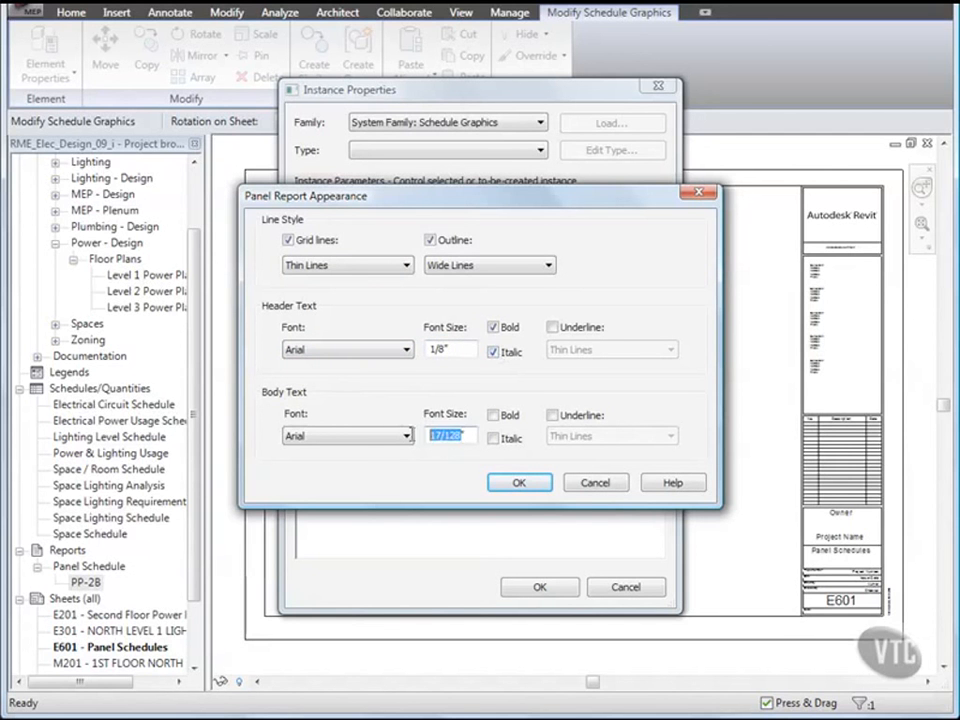
pyautogui.write('3/')
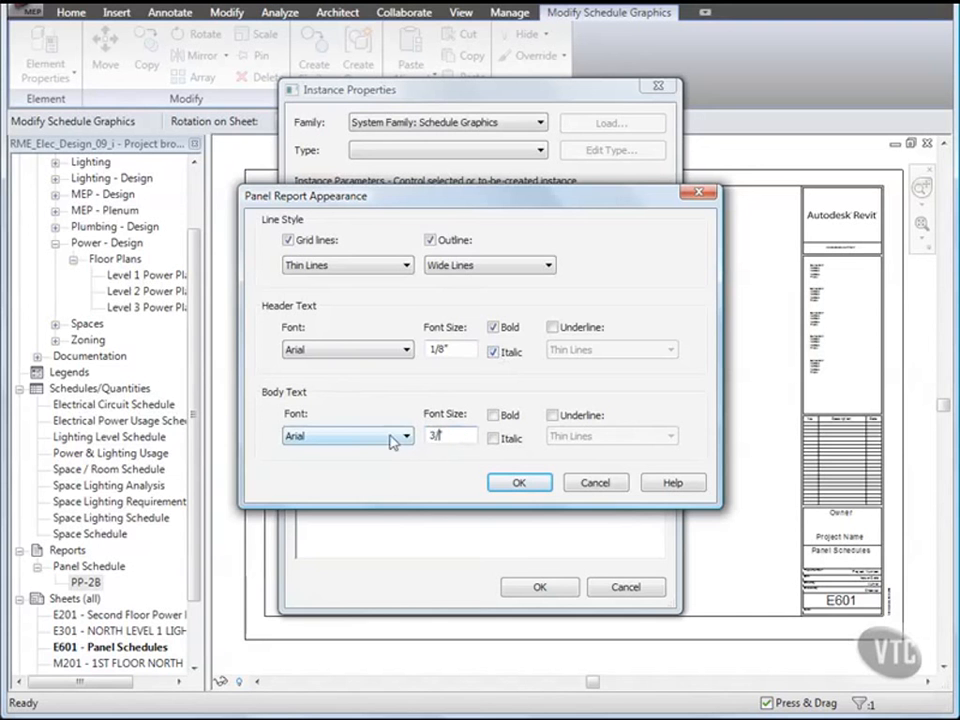
pyautogui.write('32"')
pyautogui.click(522, 485)
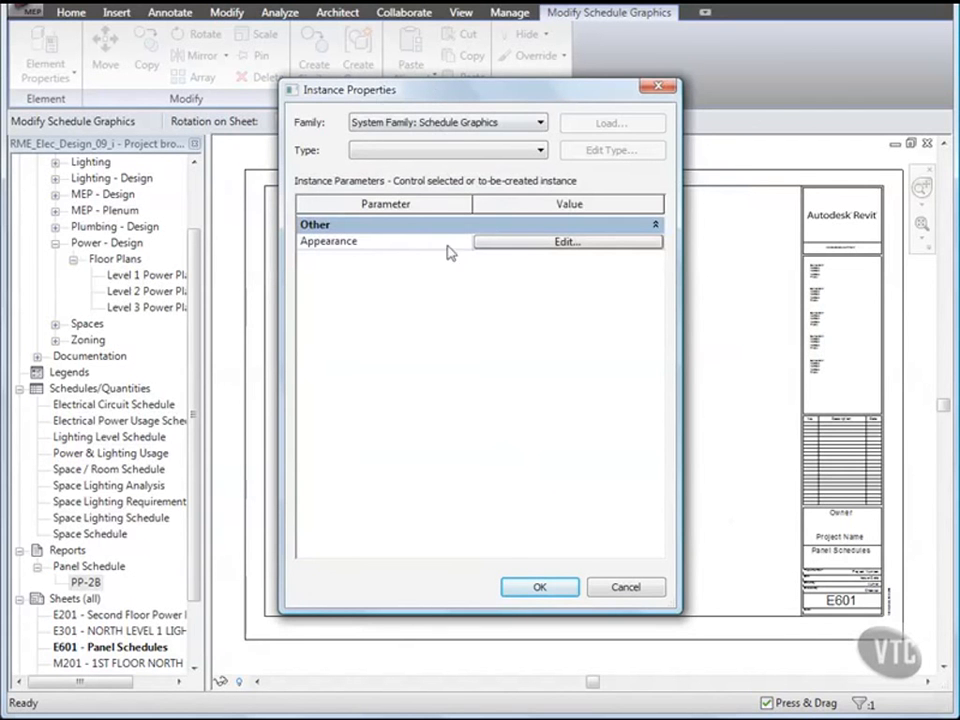
pyautogui.click(540, 589)
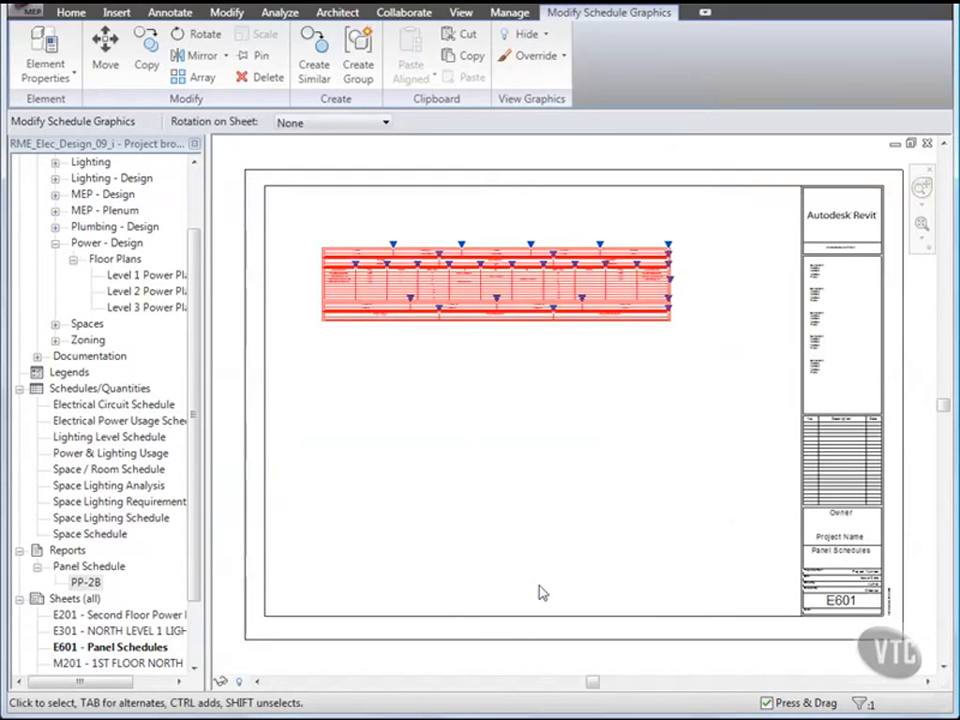
# Step: Zoom in on the PP-2B schedule to read its Panel and Load Name columns
pyautogui.click(540, 592)
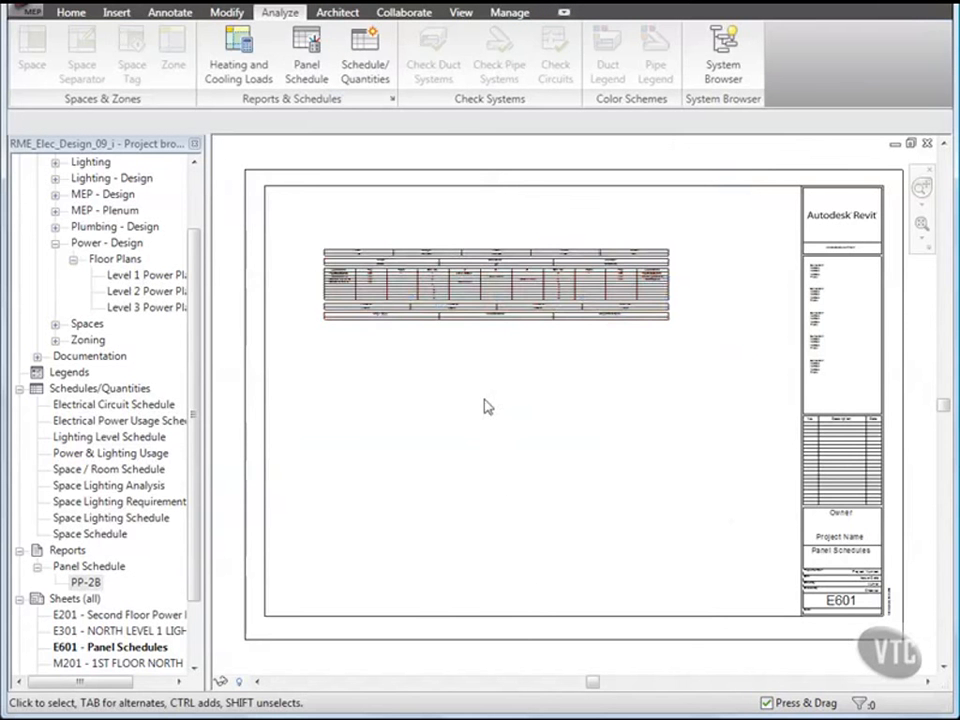
pyautogui.scroll(6, 449, 254)
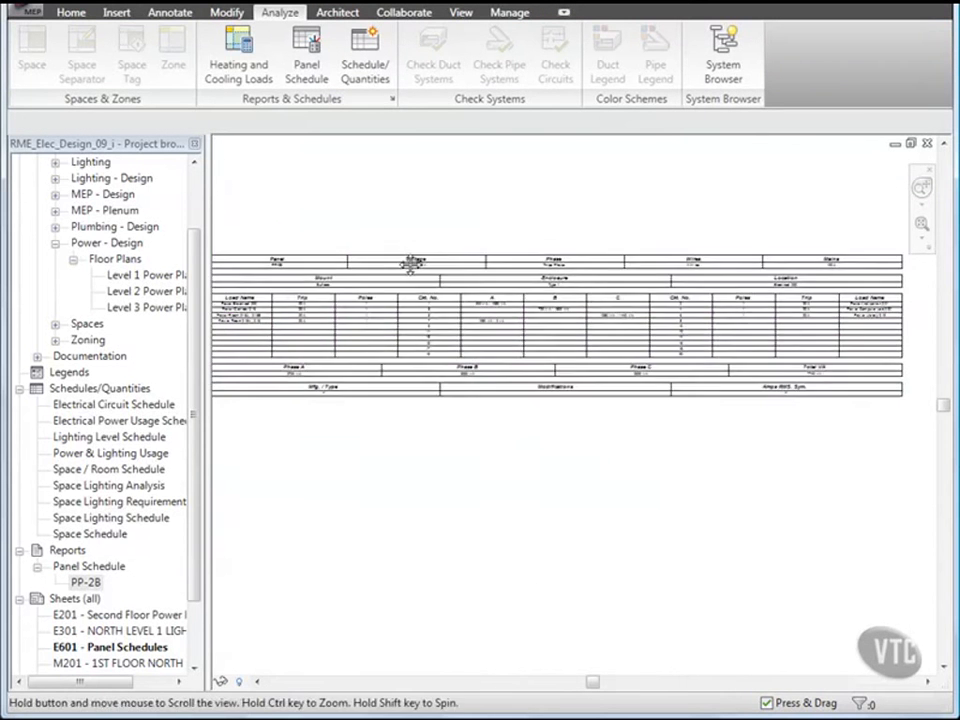
pyautogui.moveTo(253, 240); pyautogui.dragTo(380, 288, button='middle')
pyautogui.scroll(3, 383, 288)
pyautogui.moveTo(360, 339); pyautogui.dragTo(315, 256, button='middle')
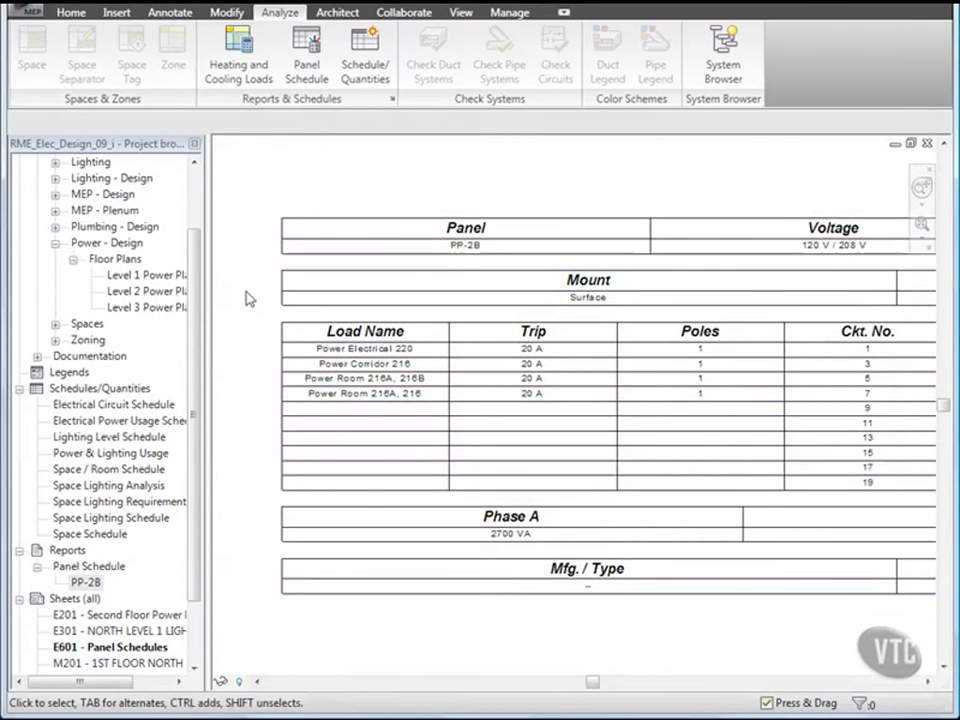
# Step: Close the Design_09 project without saving changes
pyautogui.click(22, 14)
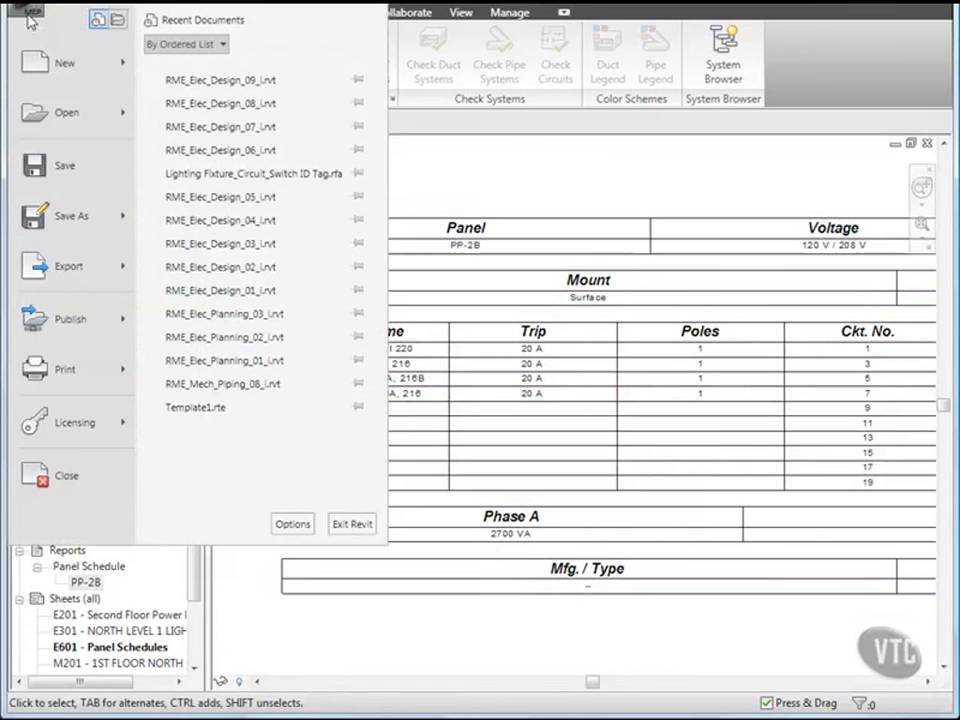
pyautogui.click(66, 476)
pyautogui.click(302, 397)
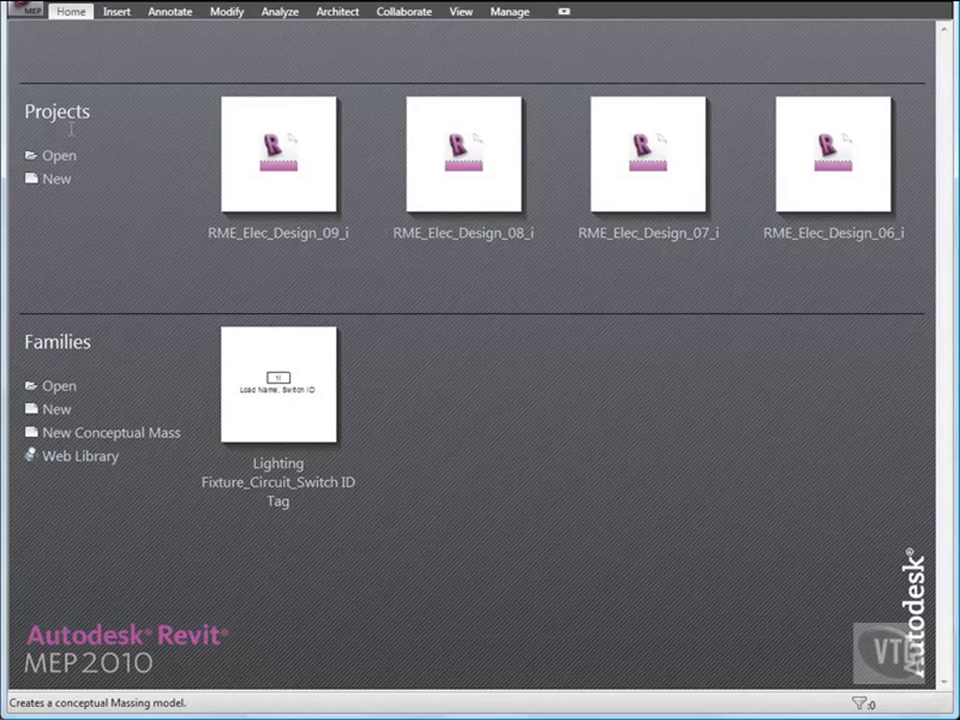
# Step: Open RME_Elec_Design_10_i from the 03_Electrical Systems folder
pyautogui.click(30, 15)
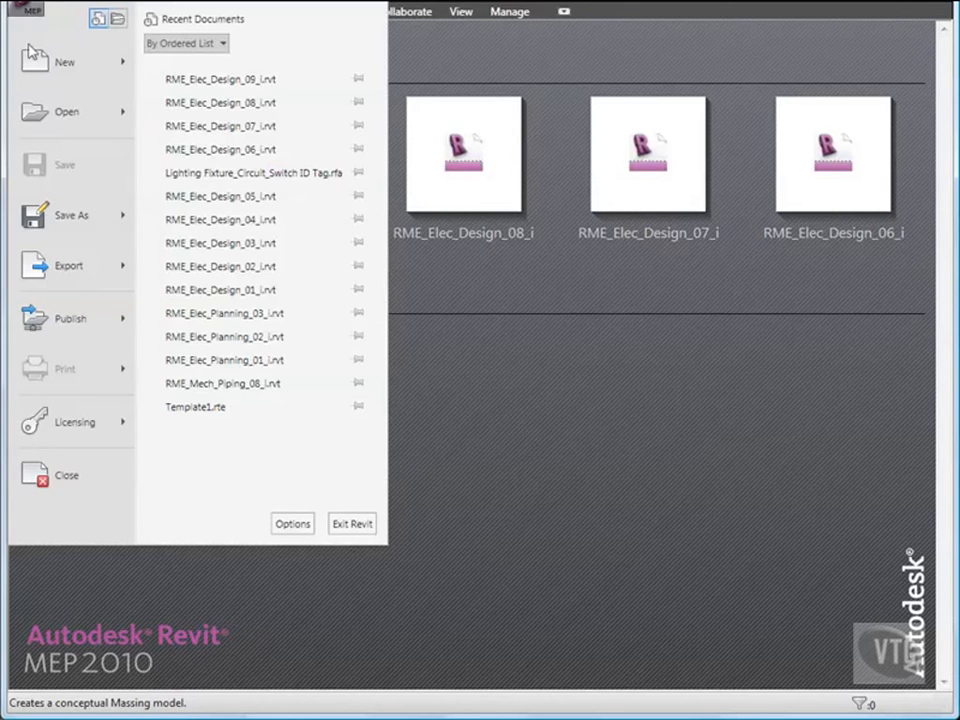
pyautogui.click(50, 112)
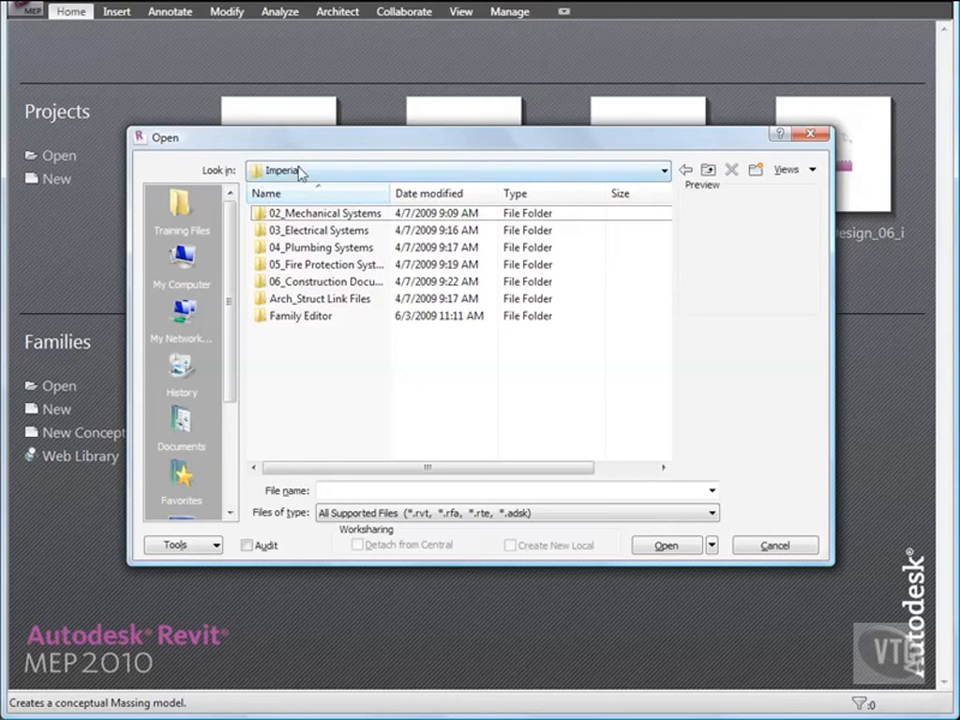
pyautogui.doubleClick(314, 231)
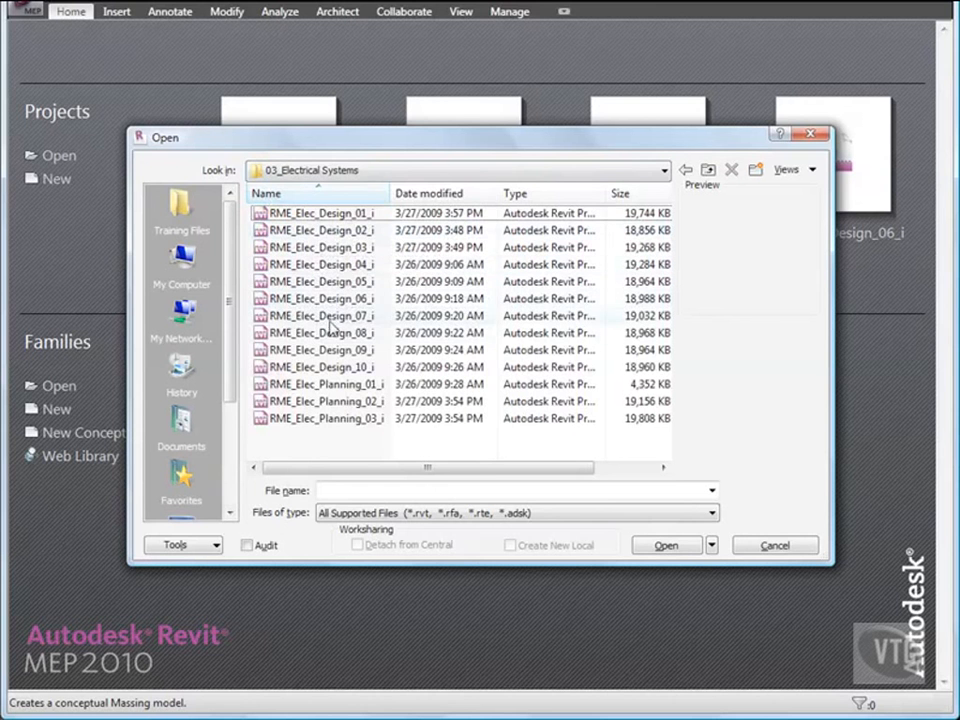
pyautogui.click(337, 368)
pyautogui.doubleClick(337, 368)
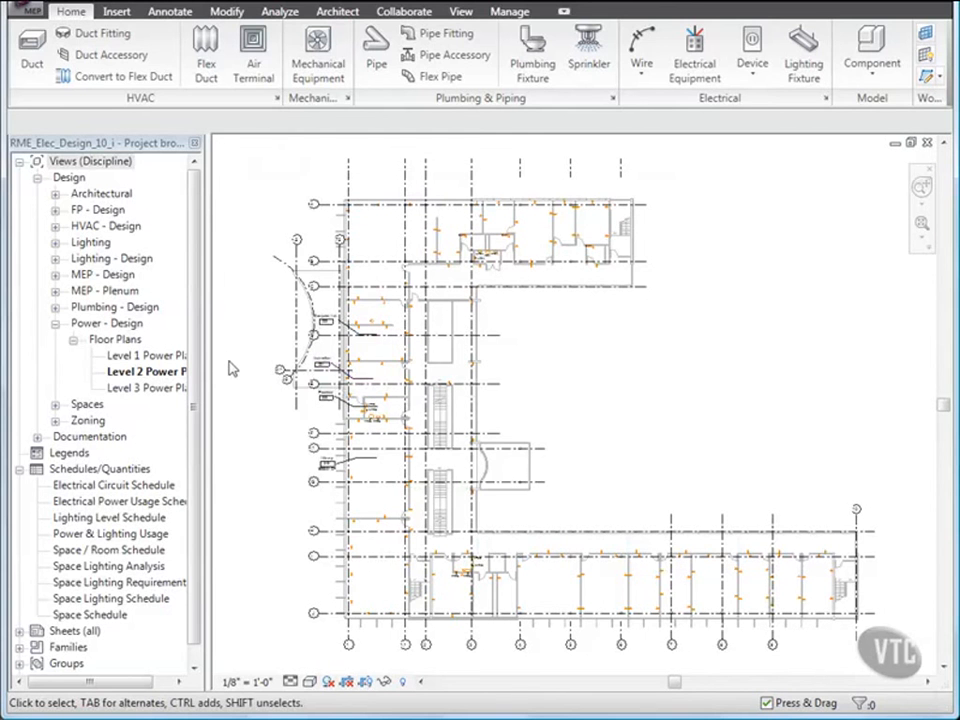
# Step: Open the System Browser from the Analyze tab and autofit all its columns
pyautogui.click(281, 13)
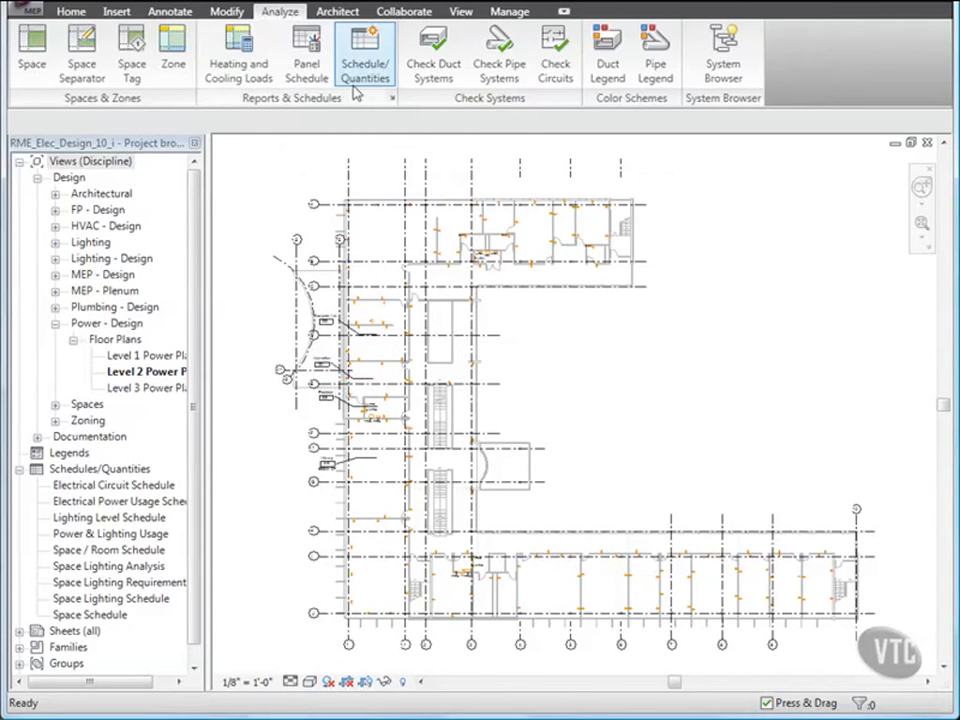
pyautogui.click(722, 55)
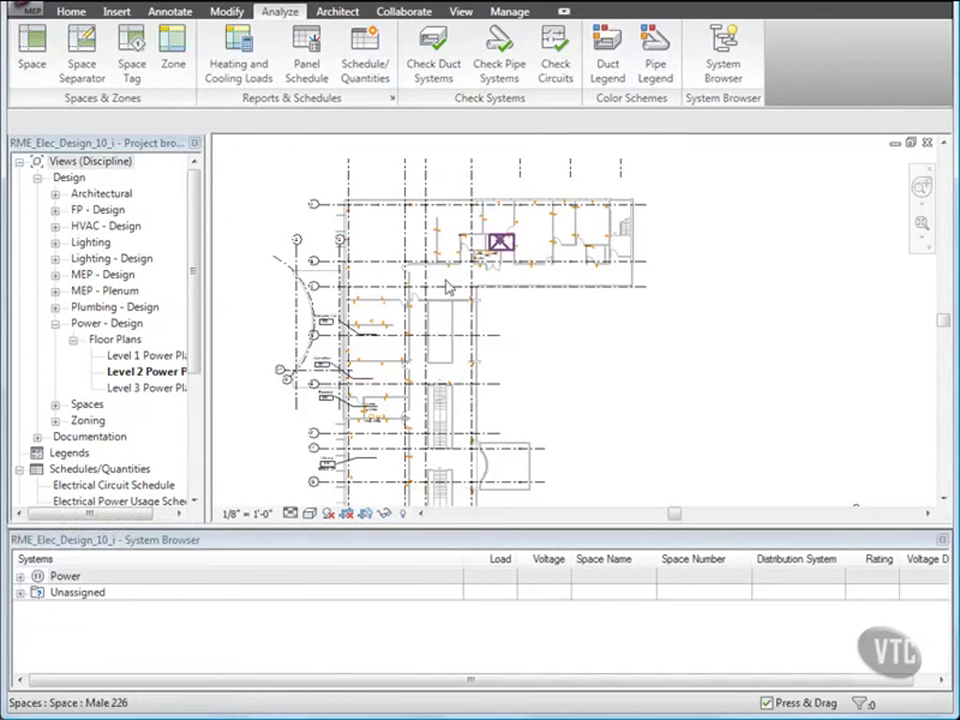
pyautogui.rightClick(128, 576)
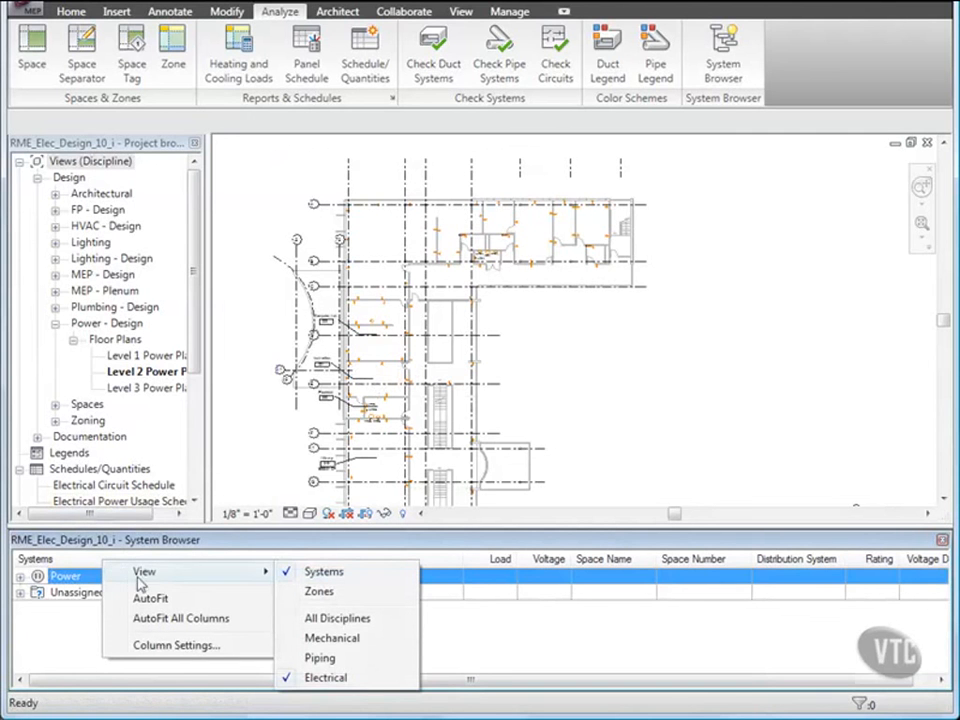
pyautogui.click(171, 618)
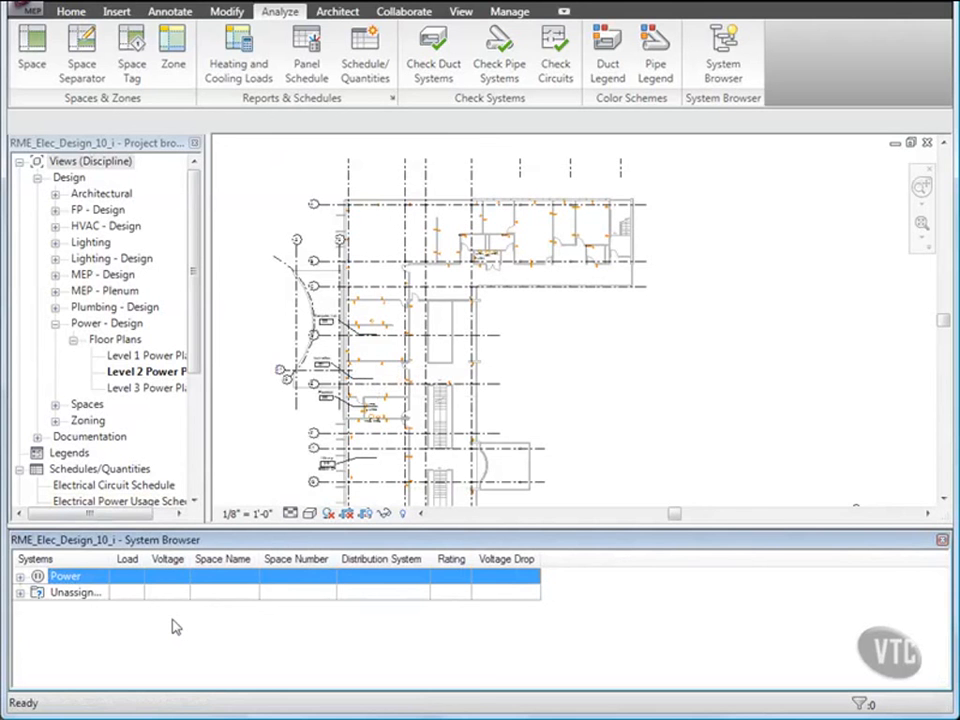
# Step: Expand Power > PP-2C > circuit 2 to list its four receptacles, then view Lounge 212
pyautogui.click(20, 593)
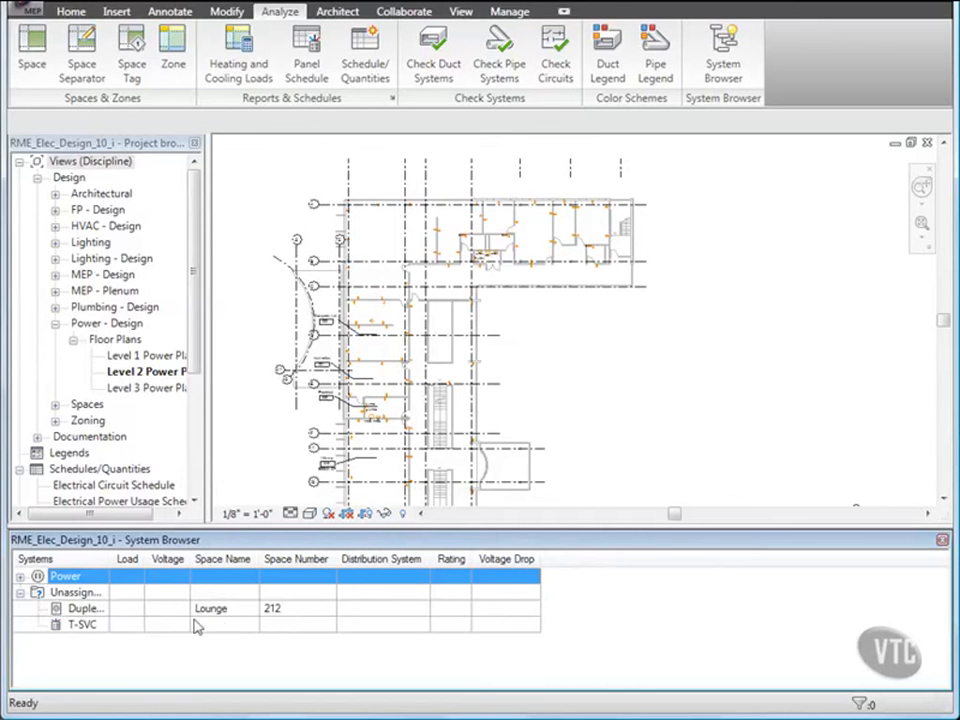
pyautogui.click(21, 577)
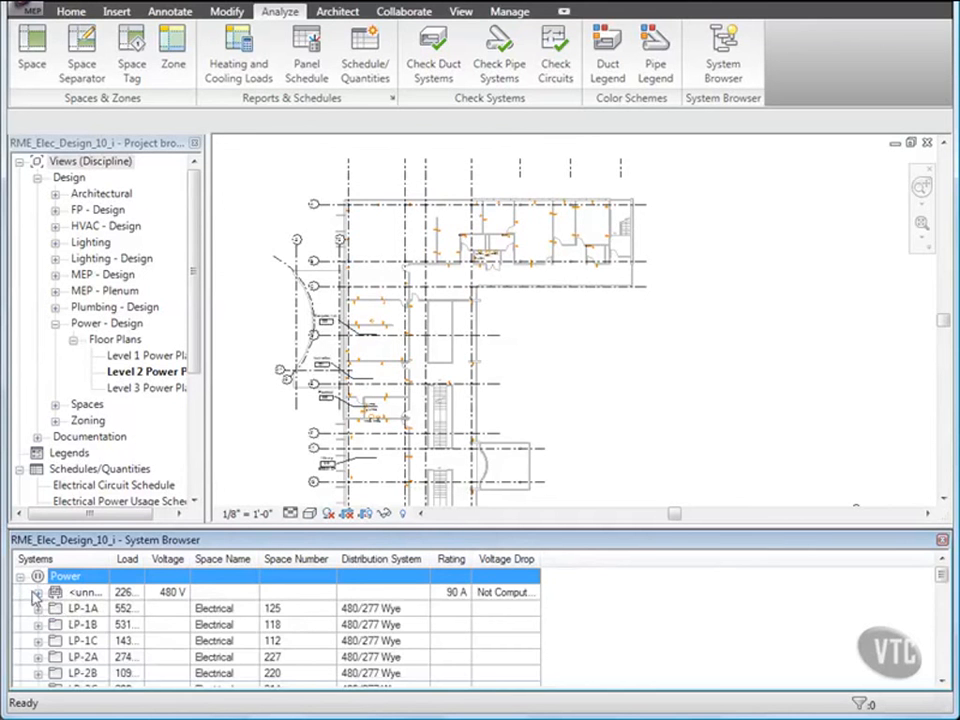
pyautogui.scroll(-1, 72, 622)
pyautogui.scroll(-8, 72, 622)
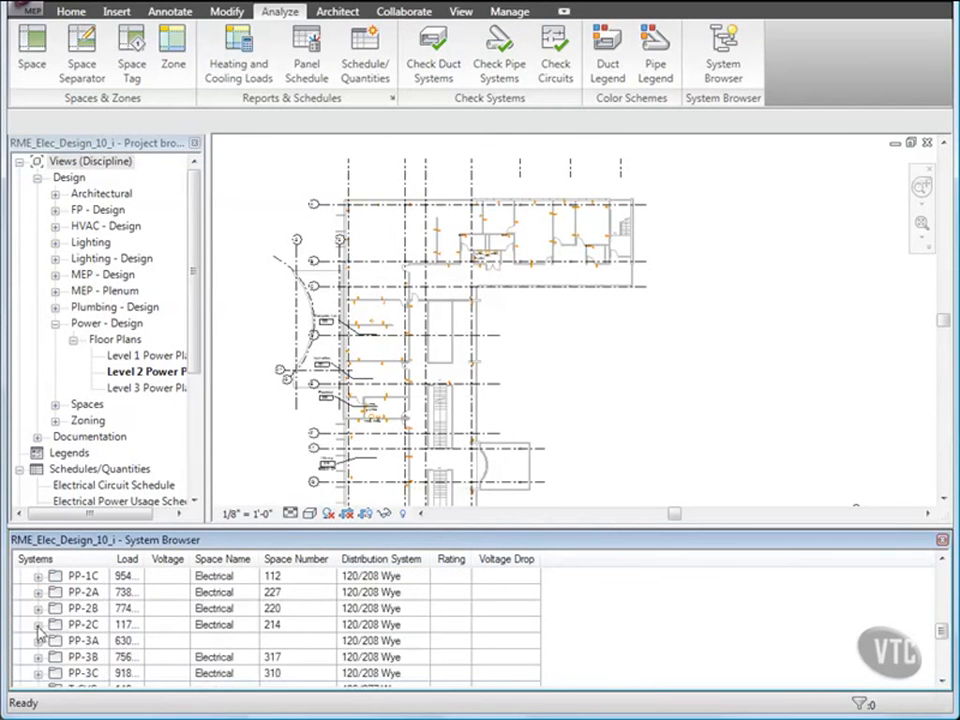
pyautogui.click(39, 624)
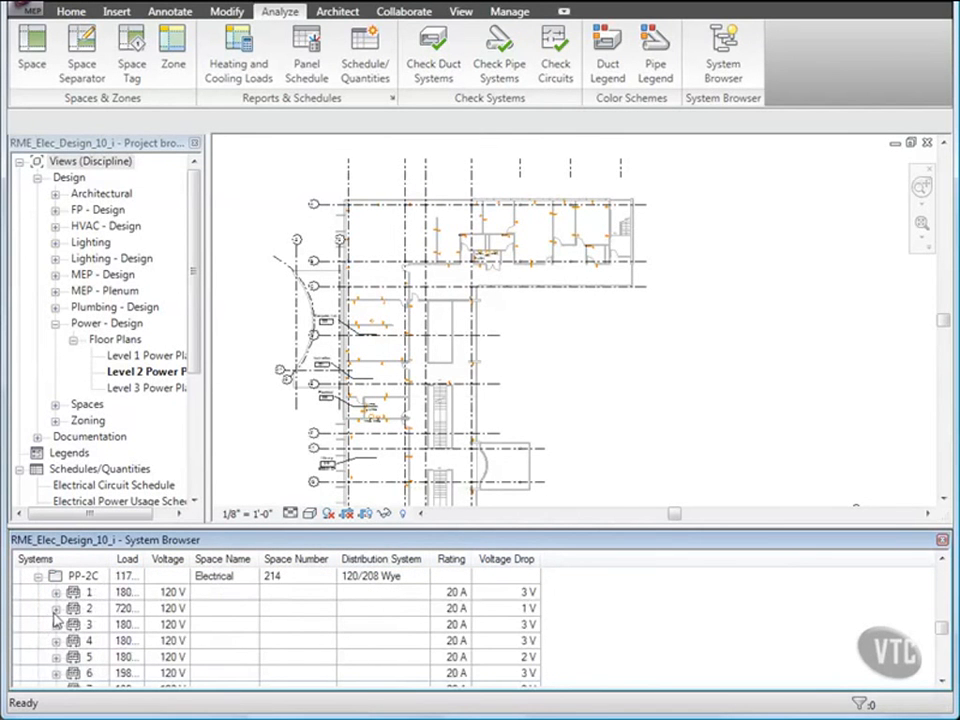
pyautogui.click(56, 608)
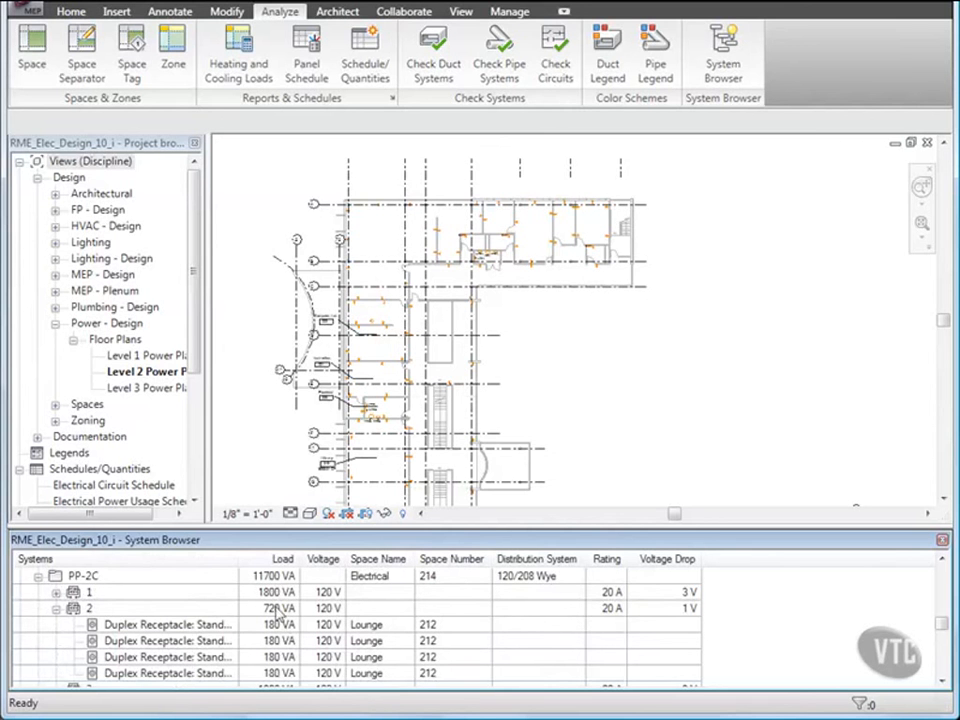
pyautogui.scroll(3, 230, 260)
pyautogui.moveTo(240, 336); pyautogui.dragTo(307, 333, button='middle')
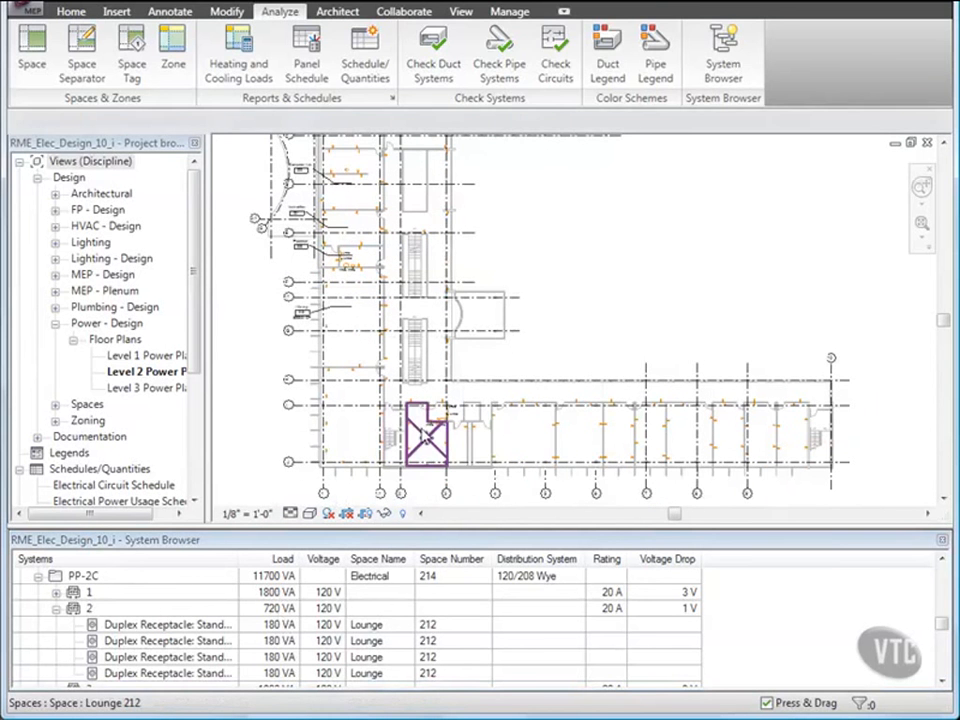
# Step: Add Lounge 212's right-wall receptacle to PP-2C circuit 2, bringing it to five devices
pyautogui.click(427, 432)
pyautogui.scroll(2, 427, 465)
pyautogui.scroll(4, 427, 470)
pyautogui.moveTo(428, 474); pyautogui.dragTo(435, 460, button='middle')
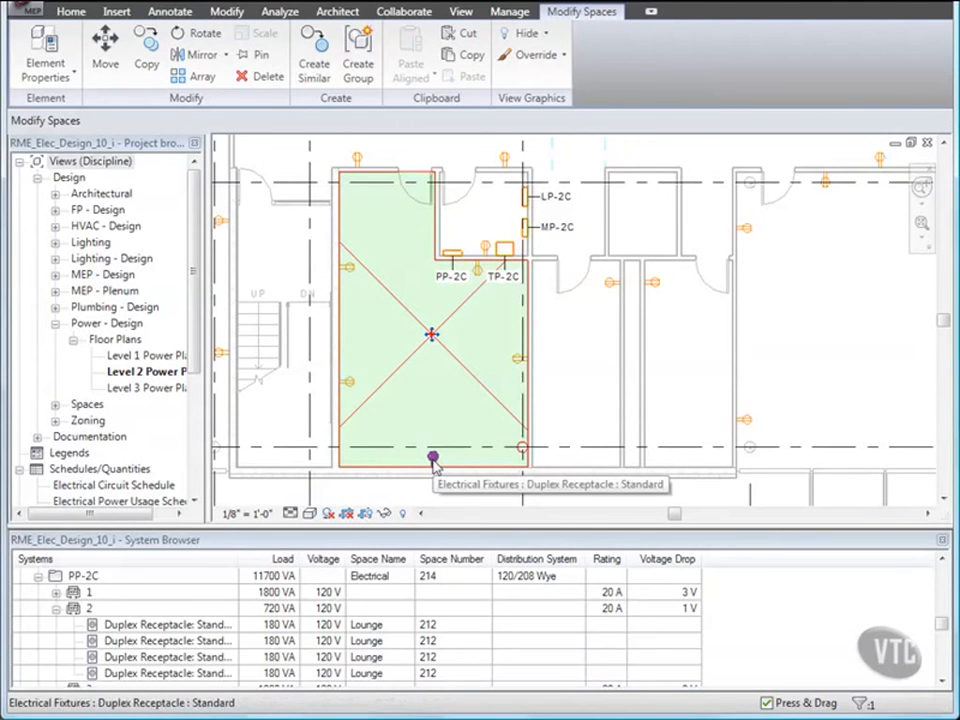
pyautogui.press('Tab')
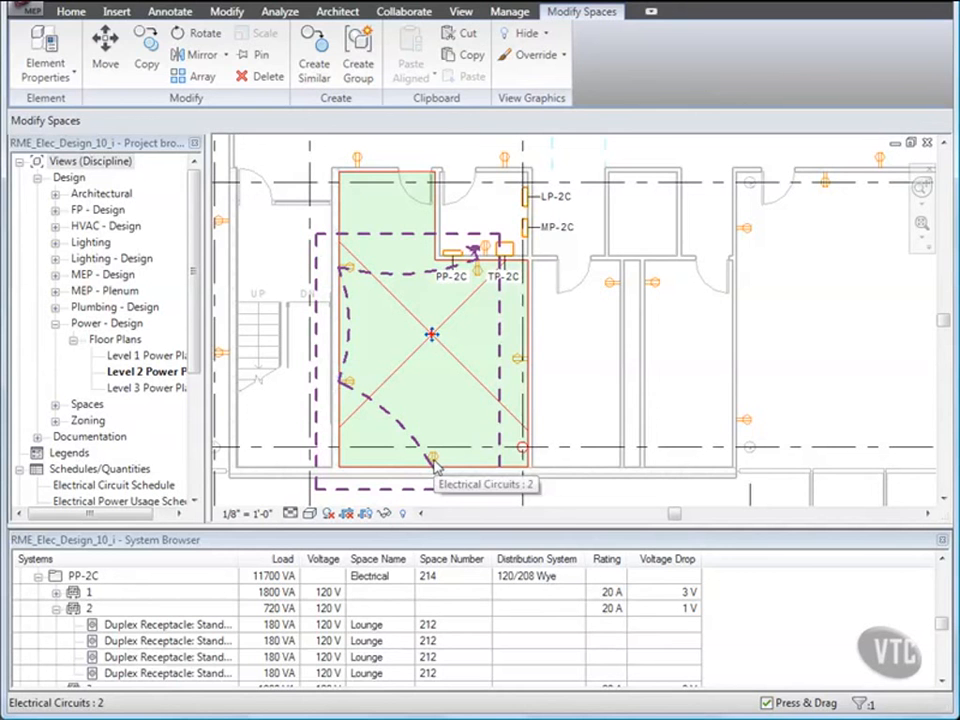
pyautogui.click(434, 462)
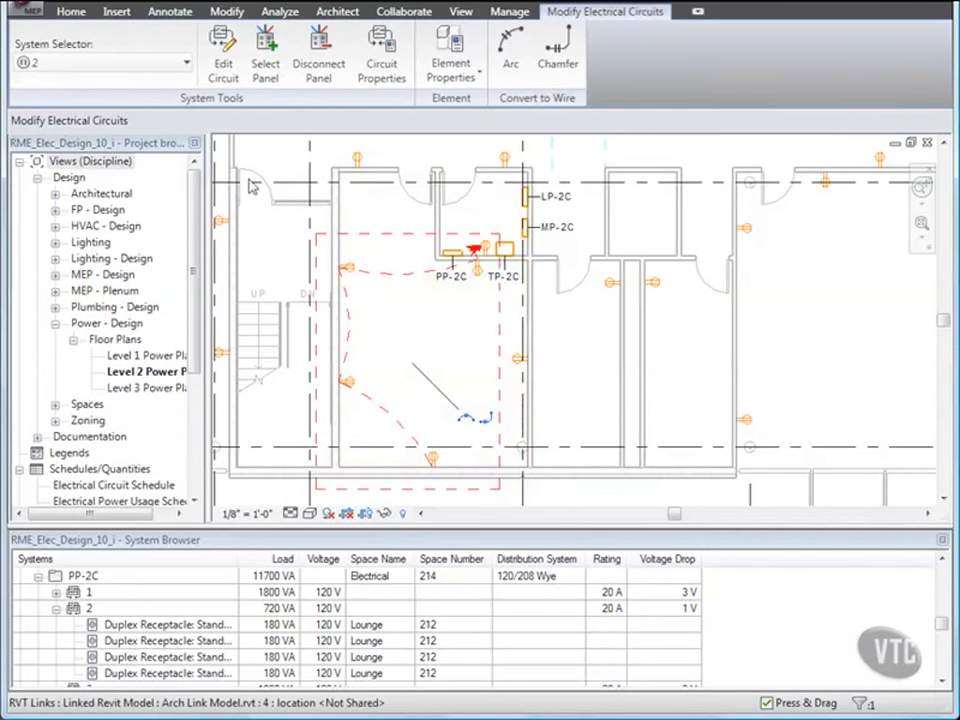
pyautogui.click(223, 55)
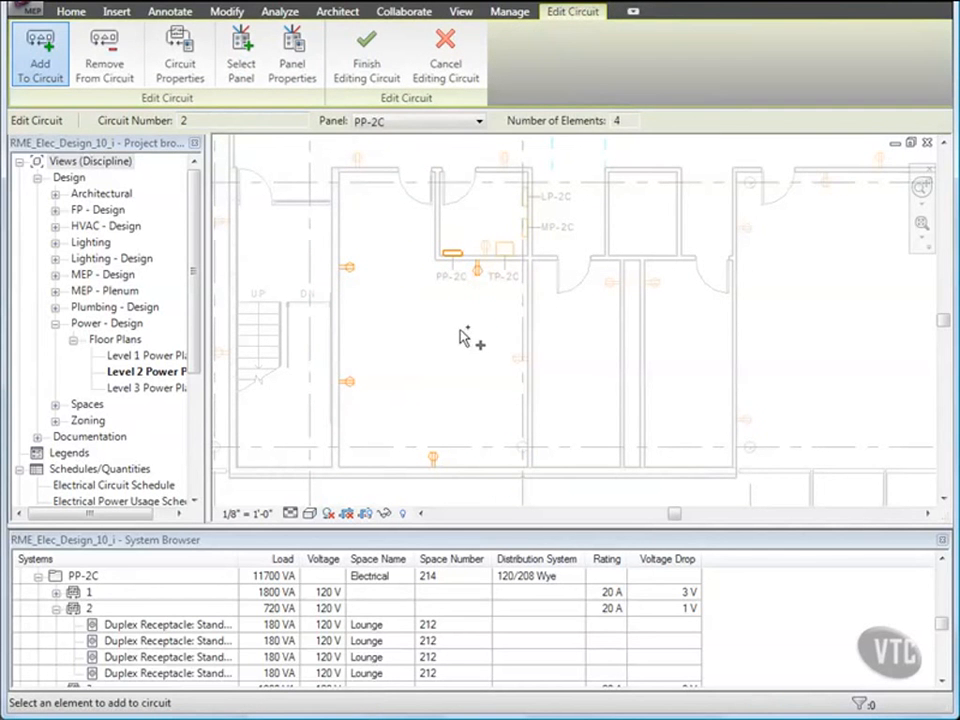
pyautogui.click(520, 362)
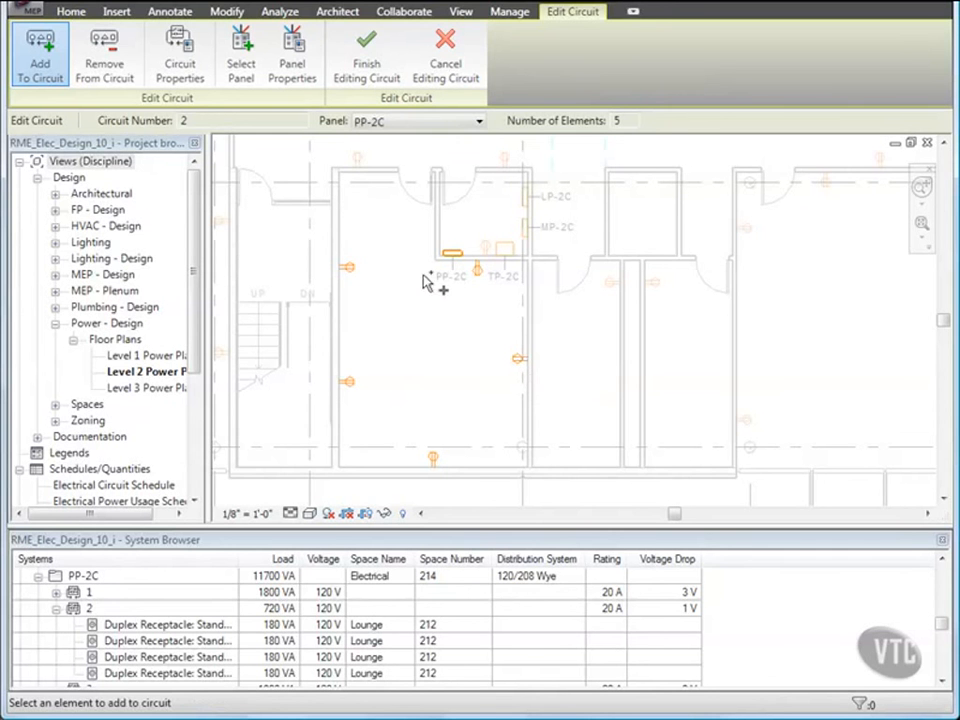
pyautogui.click(363, 70)
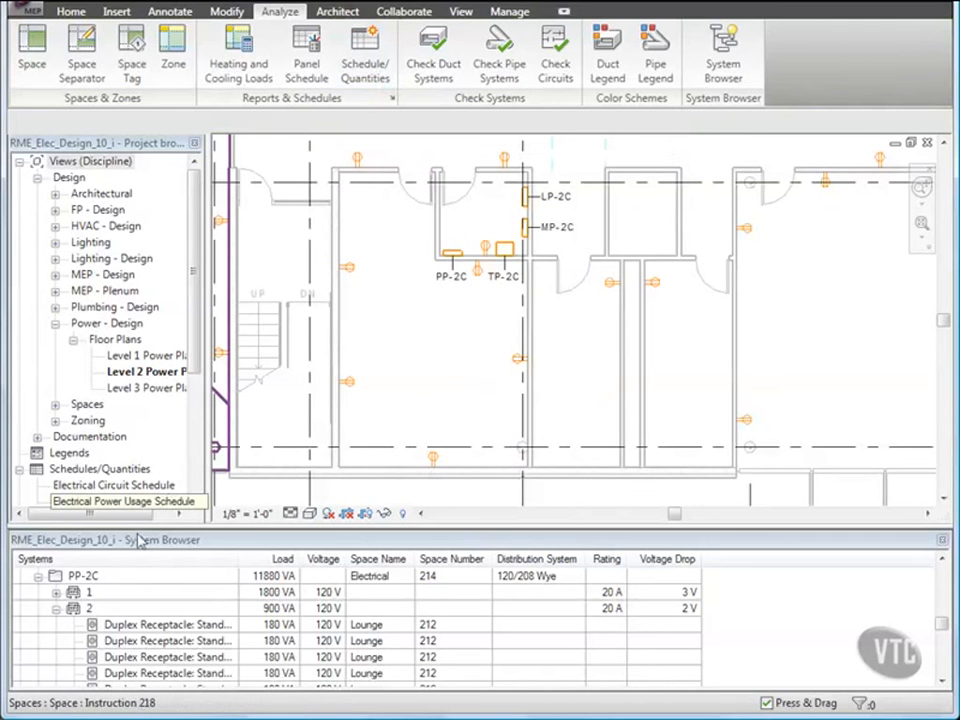
pyautogui.click(90, 609)
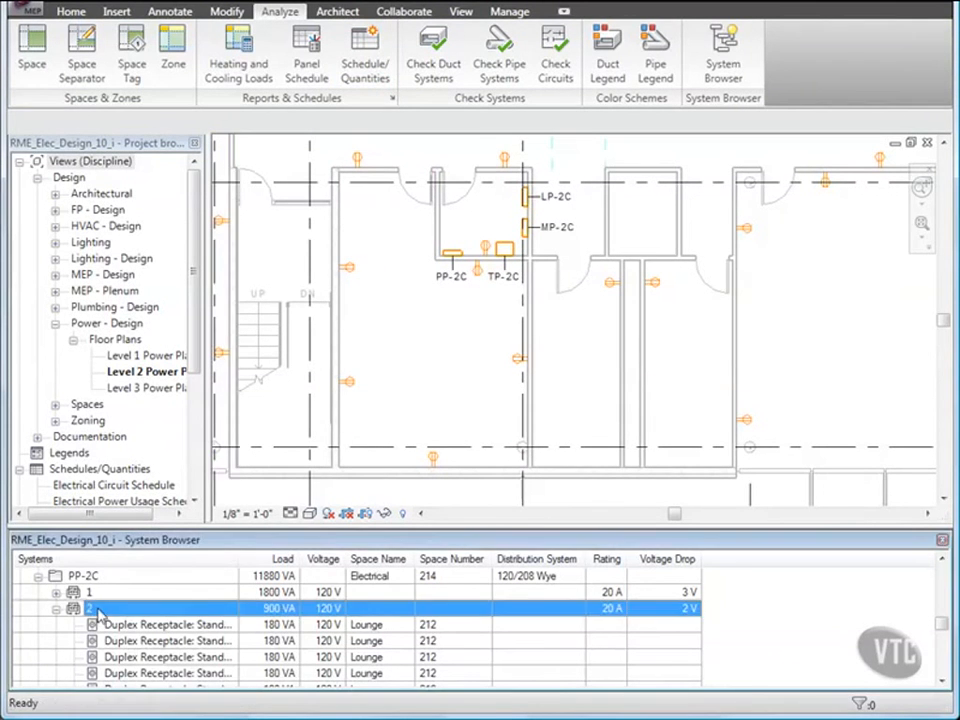
pyautogui.scroll(-1, 104, 612)
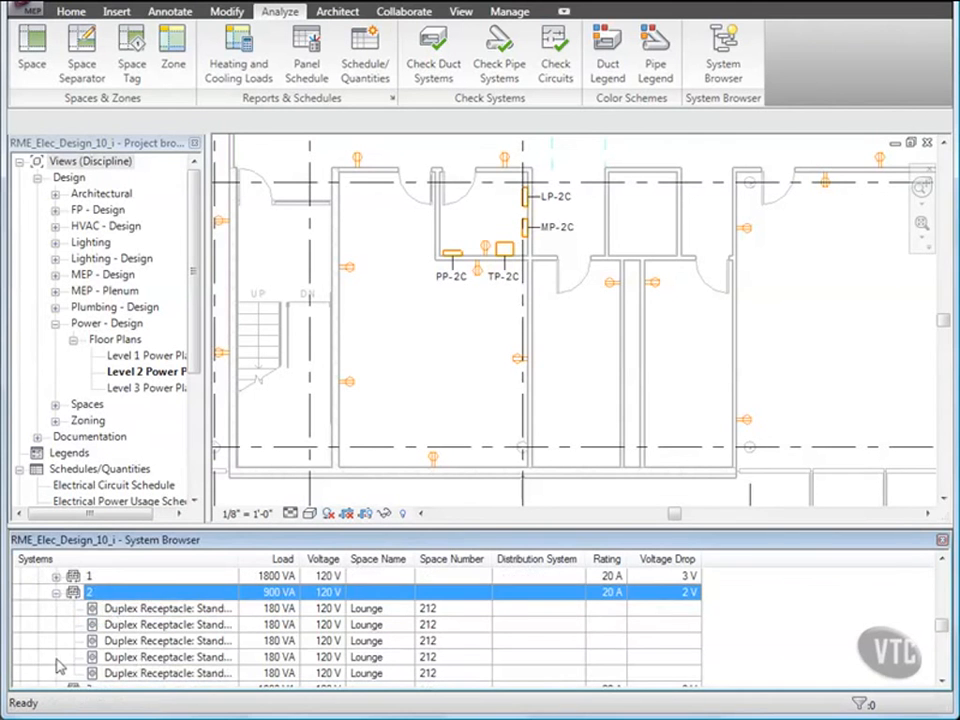
pyautogui.press('Escape')
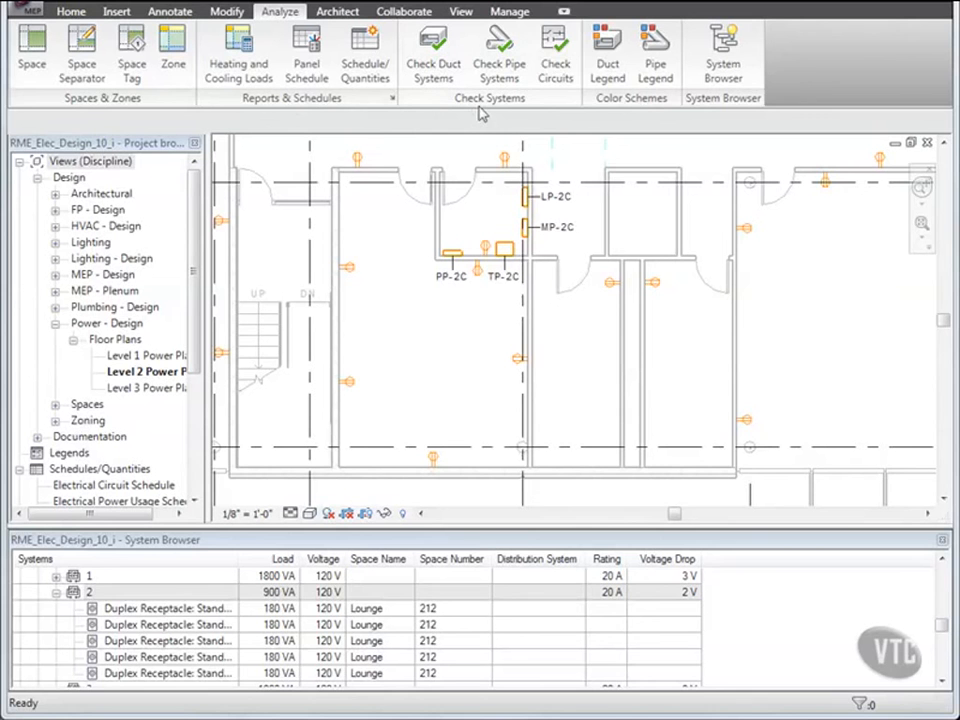
pyautogui.click(554, 72)
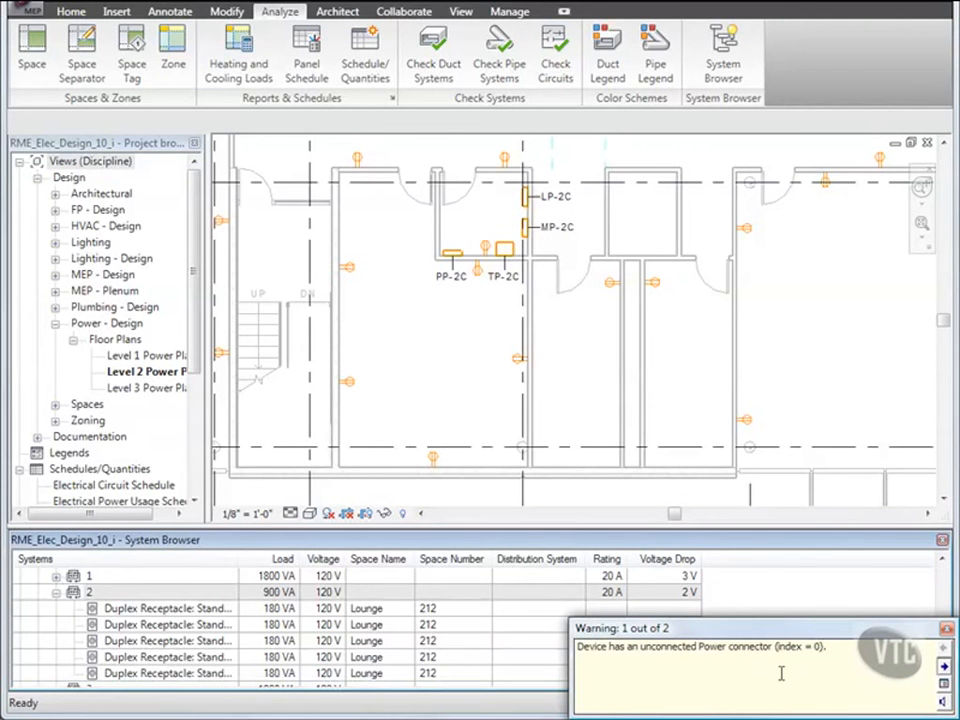
pyautogui.click(944, 684)
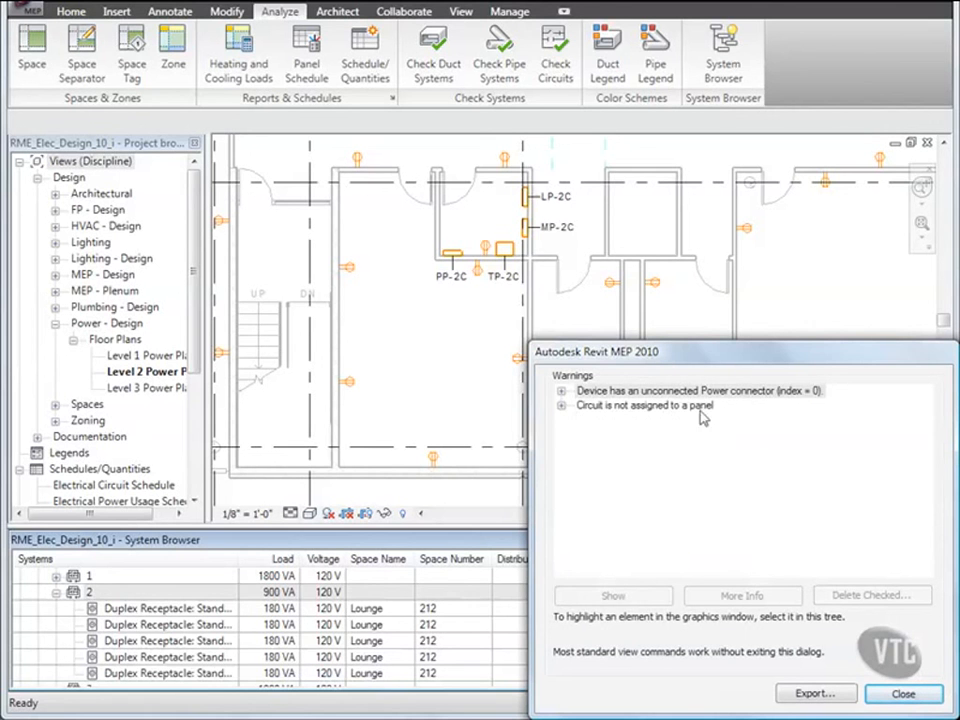
pyautogui.click(562, 406)
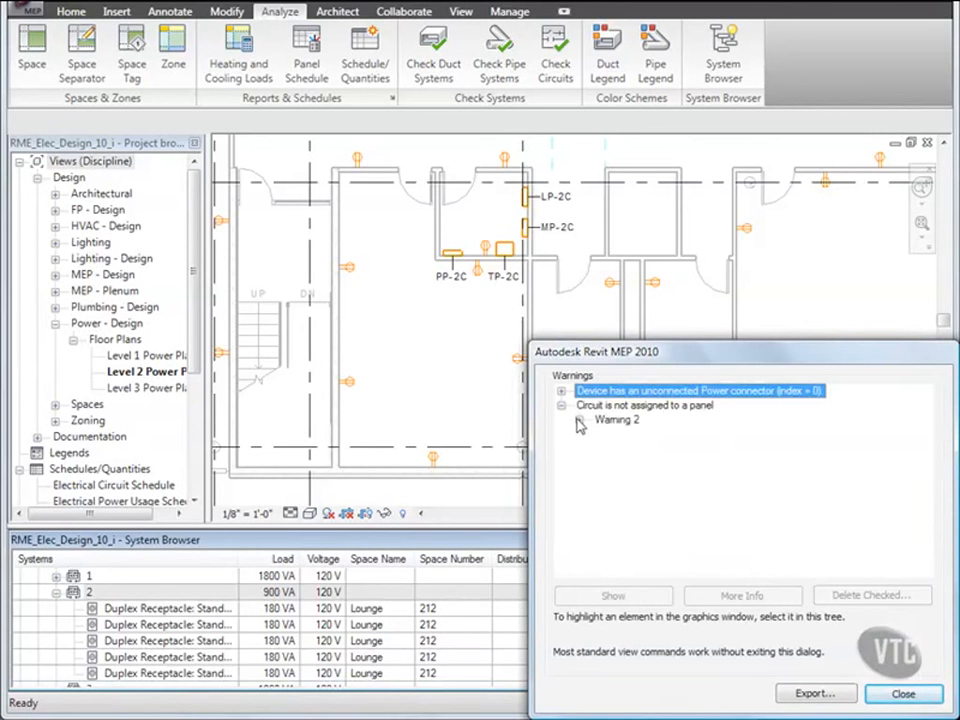
pyautogui.click(579, 421)
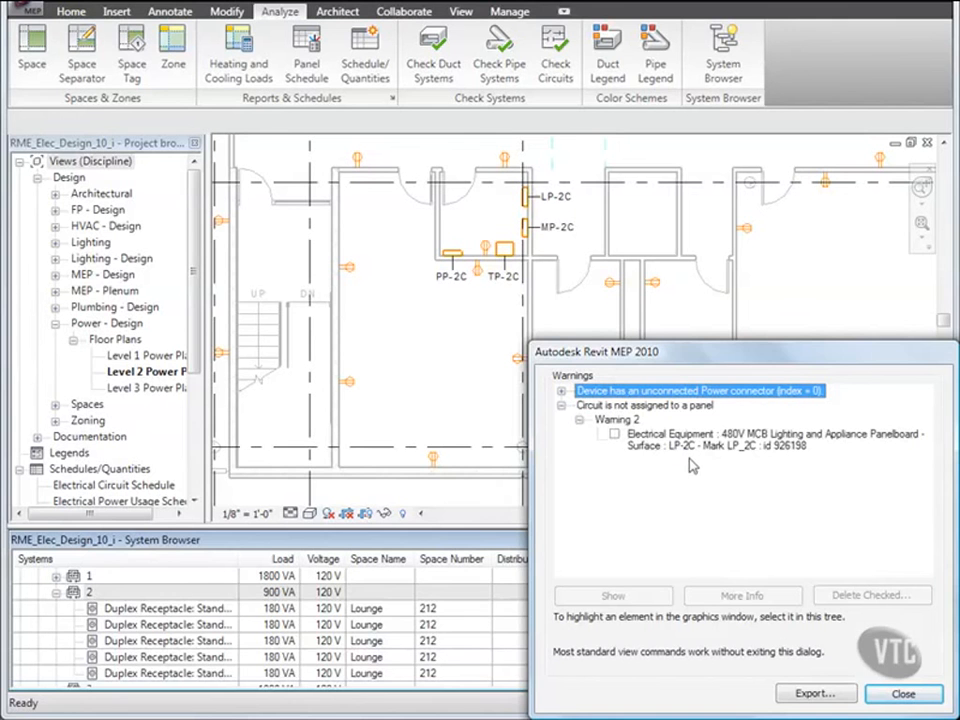
pyautogui.click(903, 694)
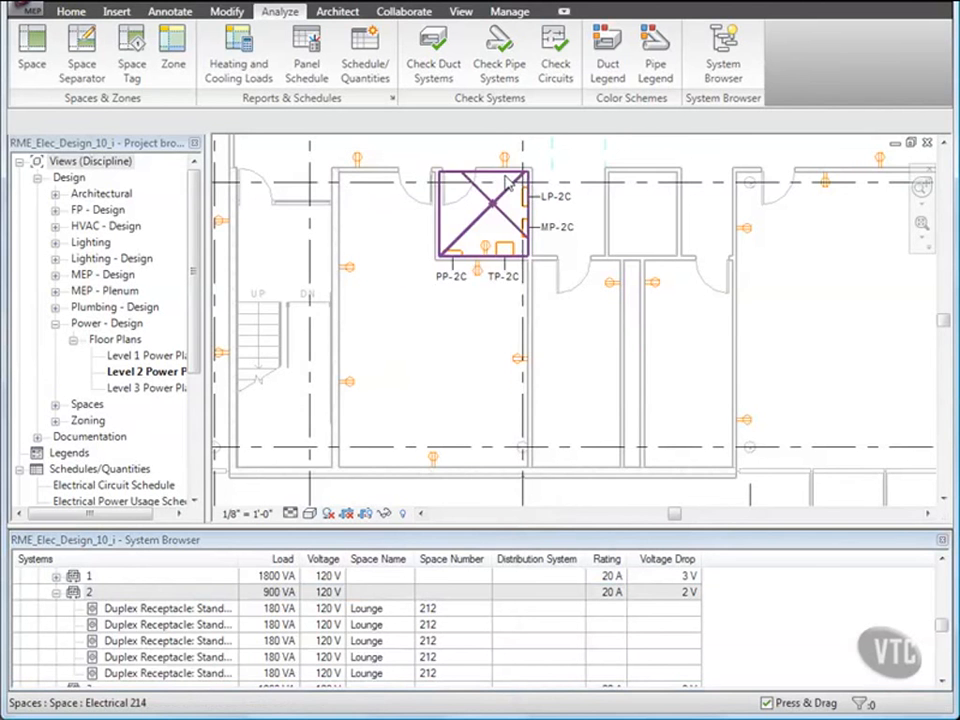
# Step: Connect panelboard LP-2C to MDP-1 as its feeder panel and finish the feeder circuit
pyautogui.scroll(5, 480, 200)
pyautogui.moveTo(507, 182); pyautogui.dragTo(531, 274, button='middle')
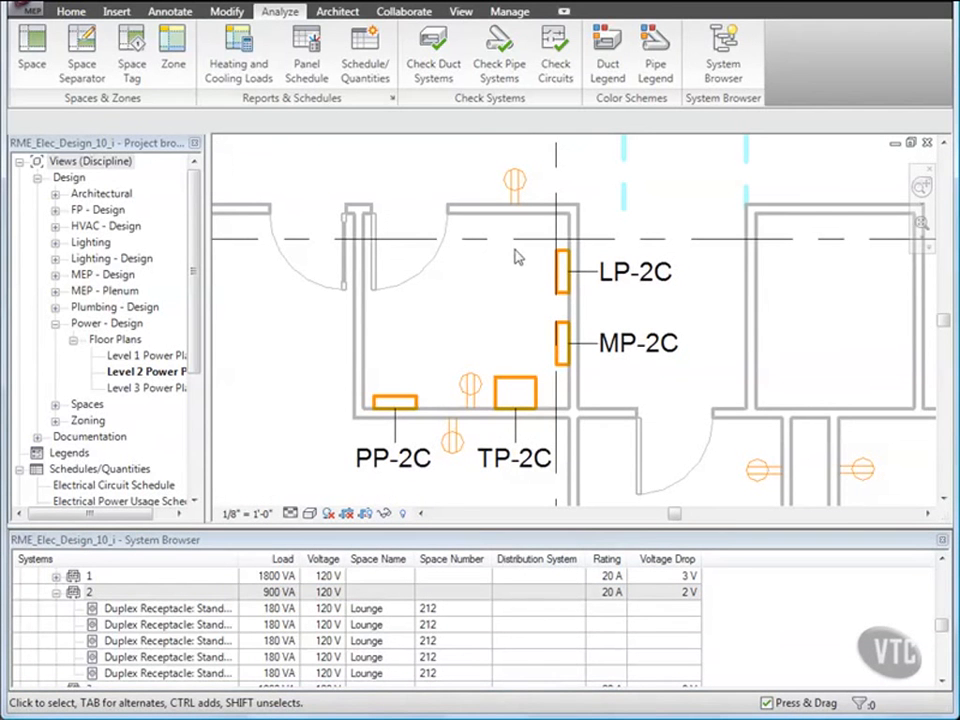
pyautogui.click(563, 293)
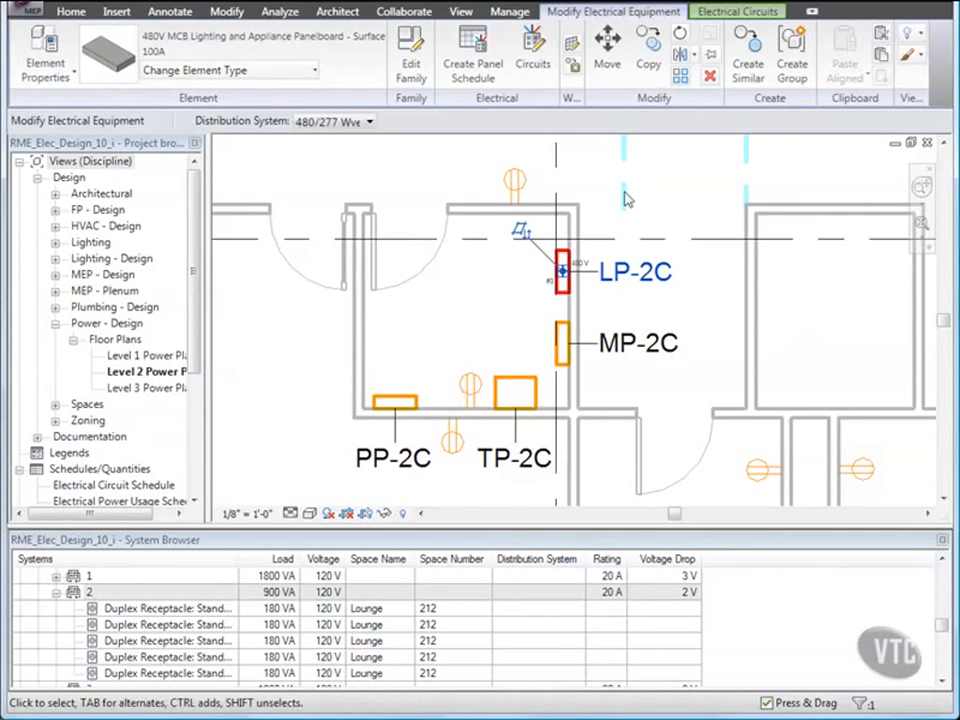
pyautogui.click(731, 14)
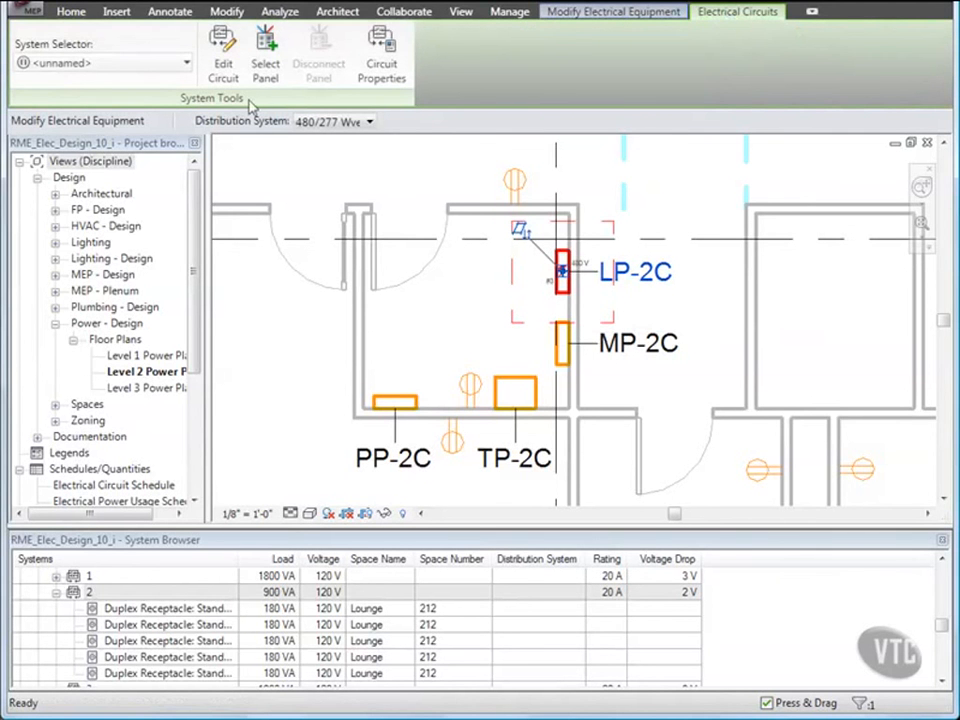
pyautogui.click(265, 45)
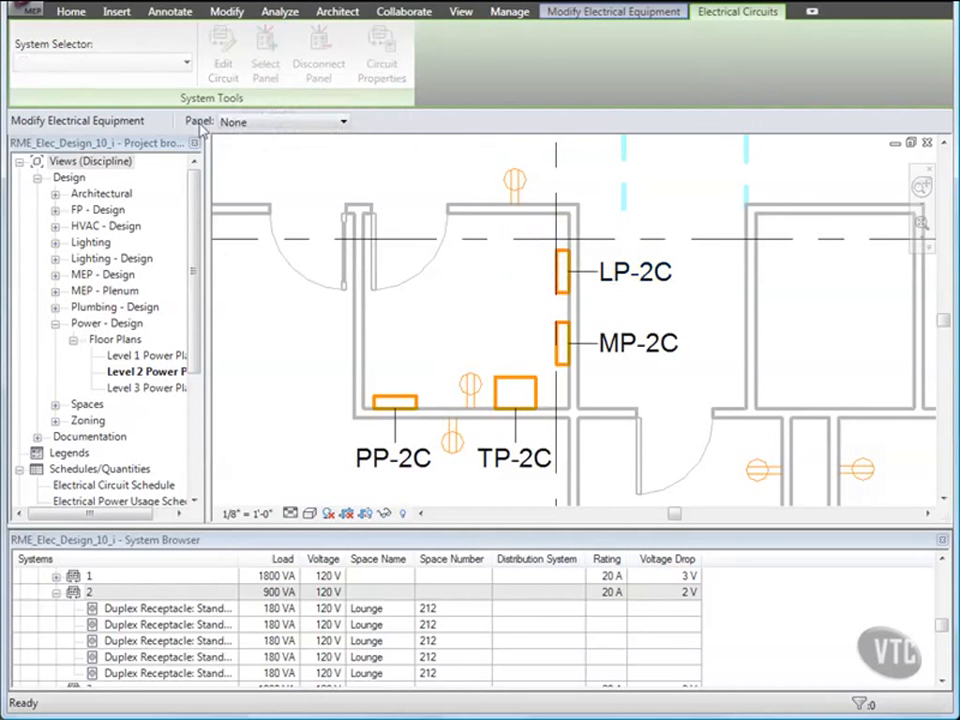
pyautogui.click(326, 124)
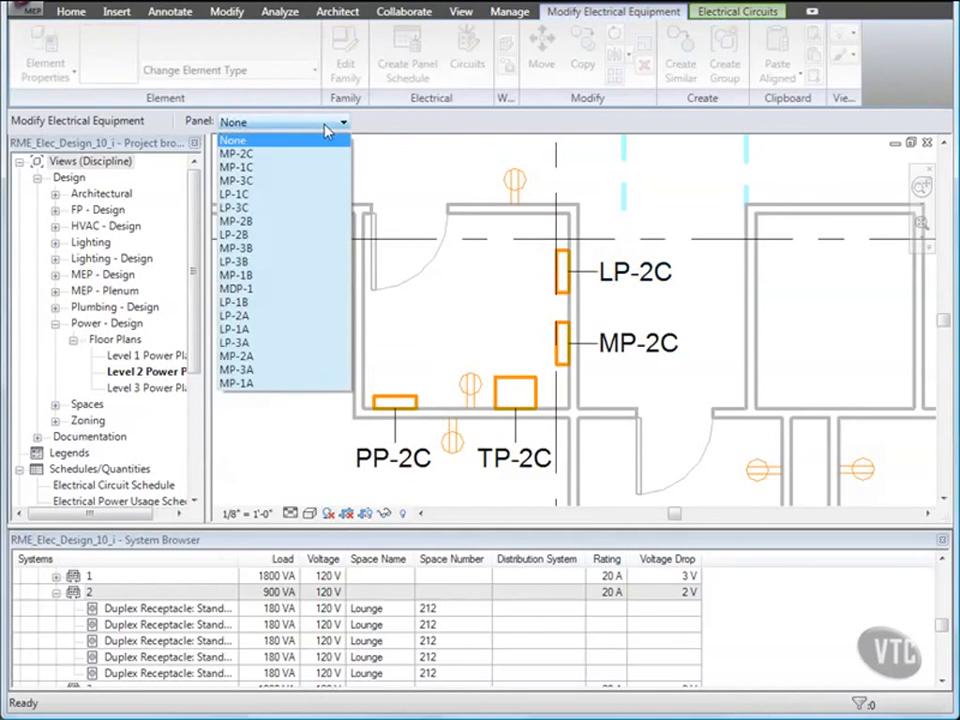
pyautogui.click(259, 288)
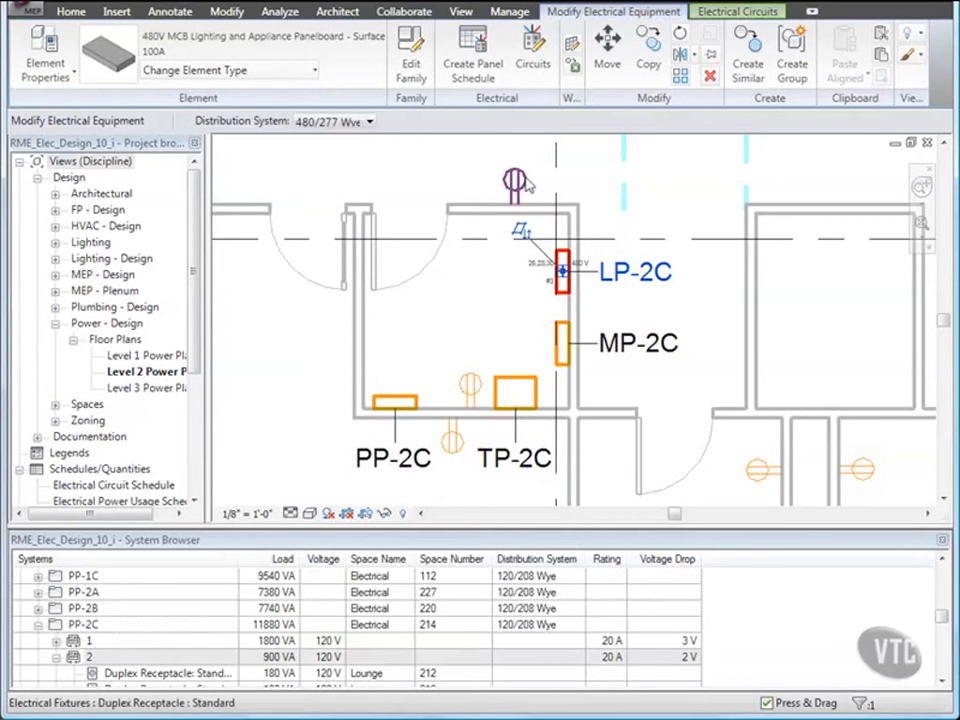
pyautogui.click(727, 13)
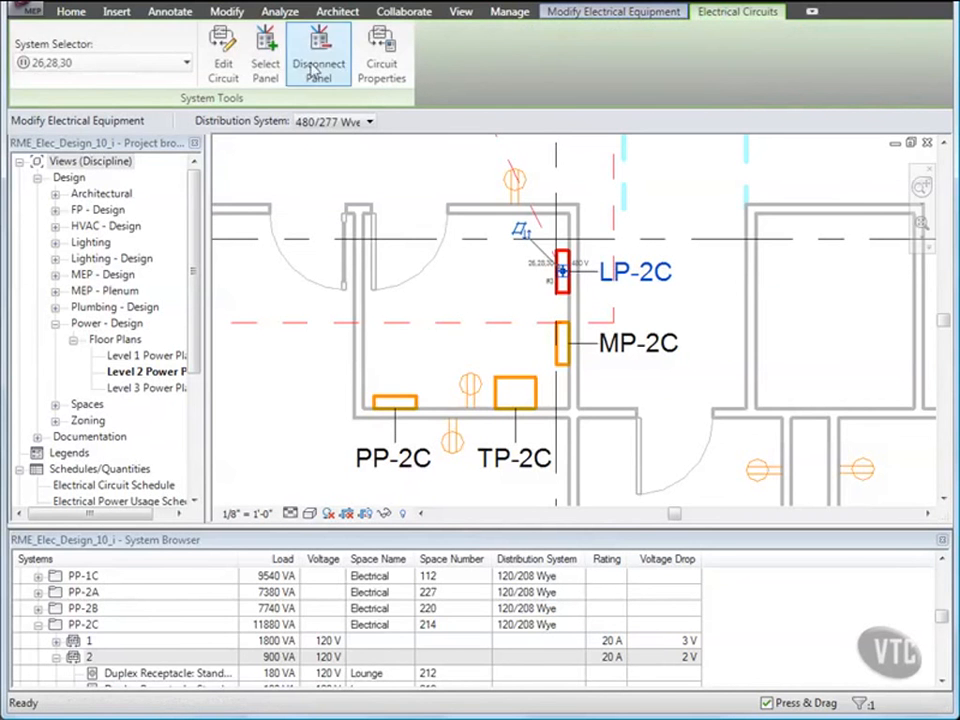
pyautogui.click(222, 62)
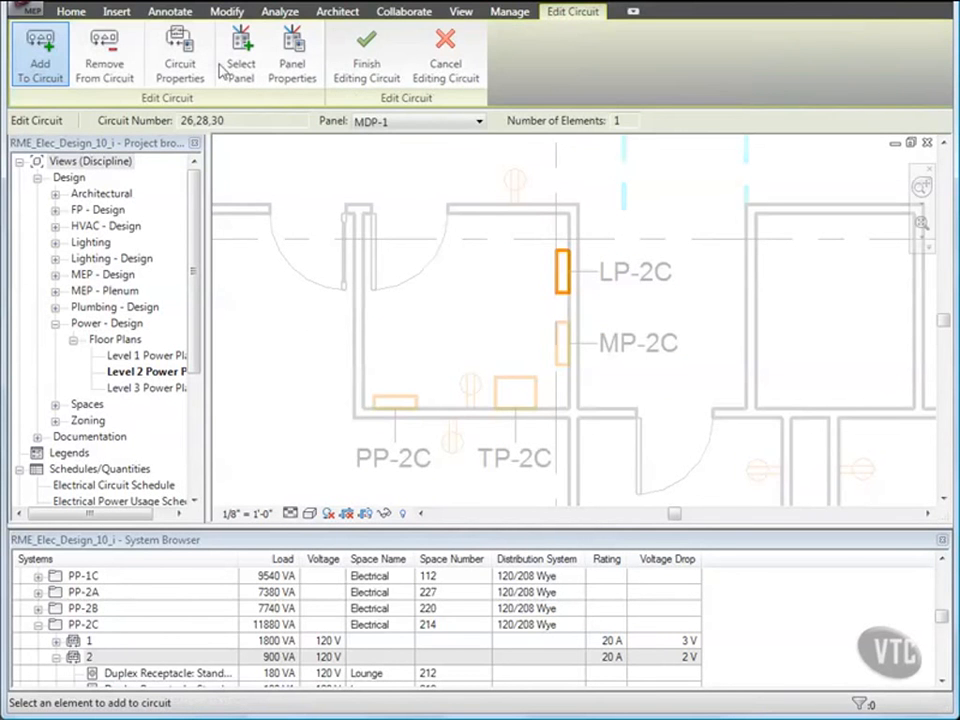
pyautogui.click(385, 77)
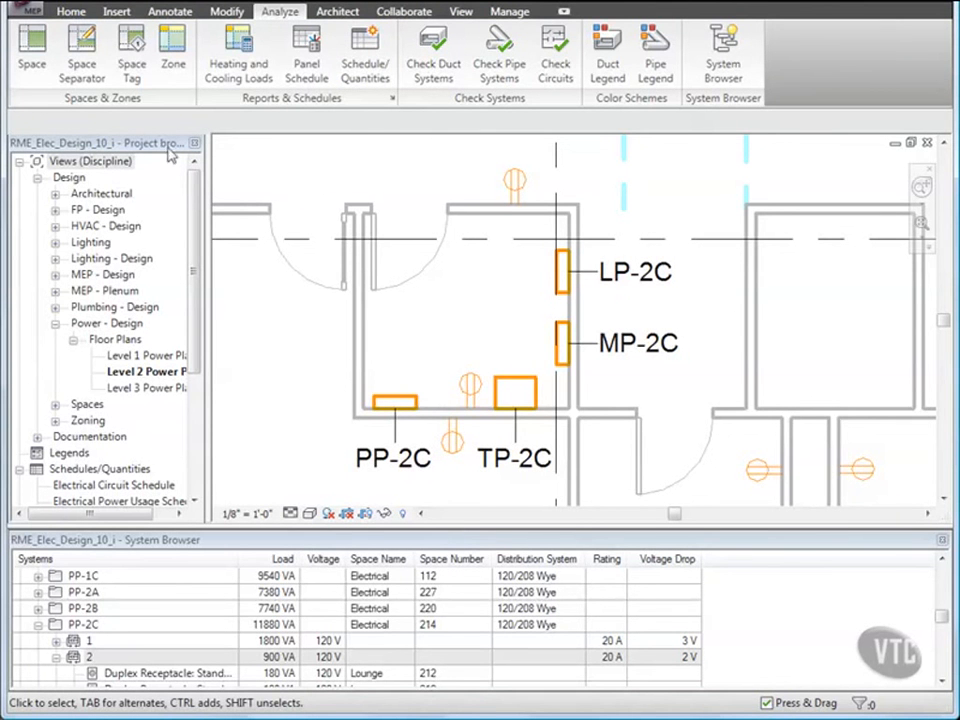
# Step: Close the project, discarding unsaved changes
pyautogui.click(22, 10)
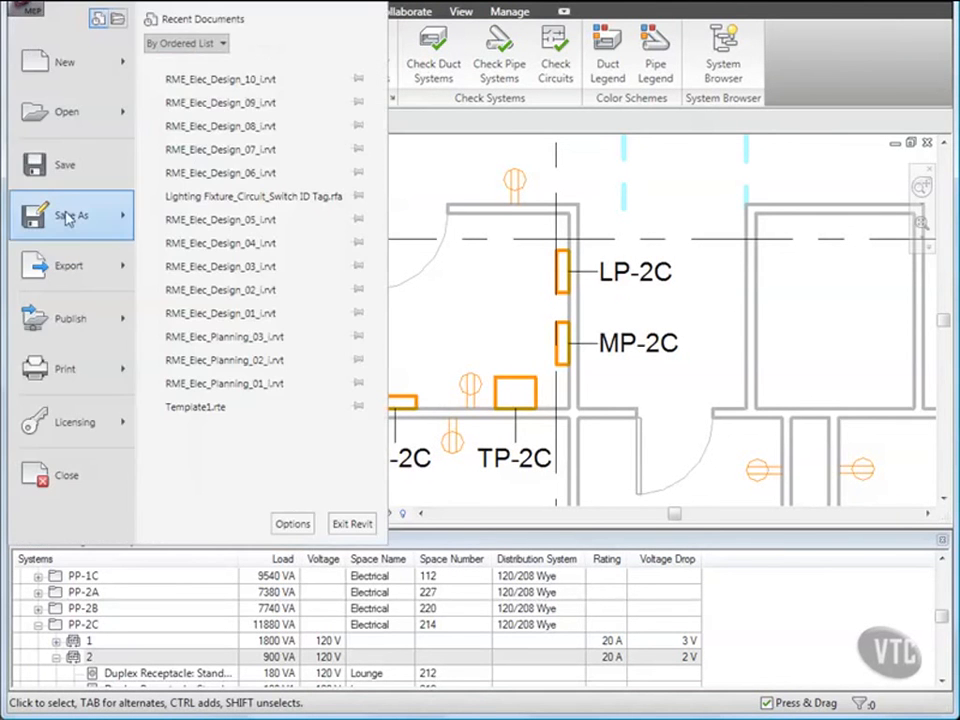
pyautogui.press('Escape')
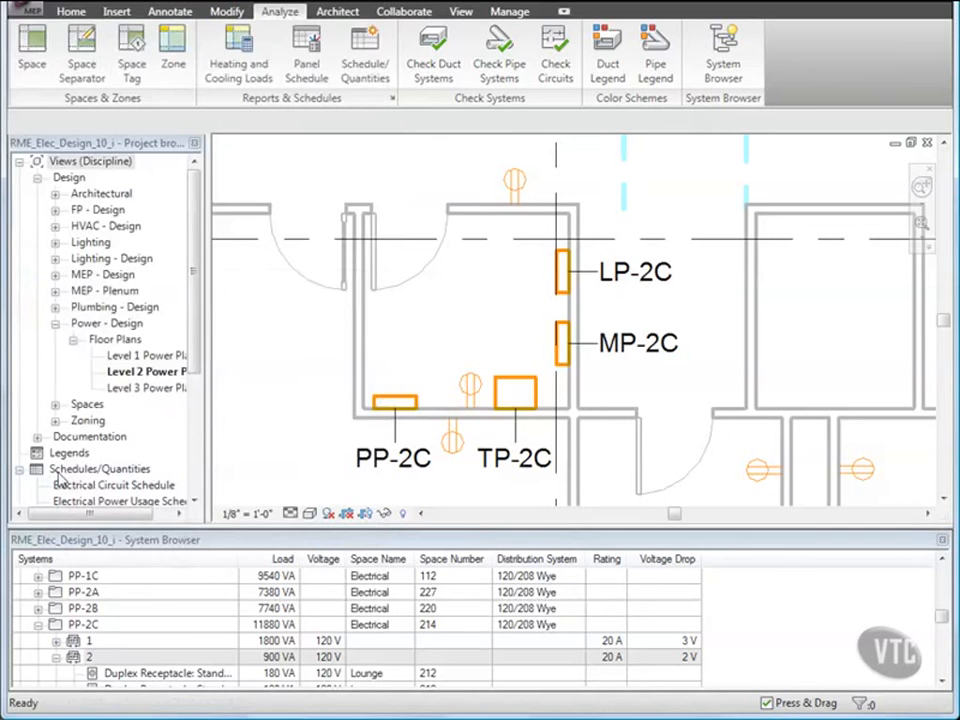
pyautogui.click(301, 396)
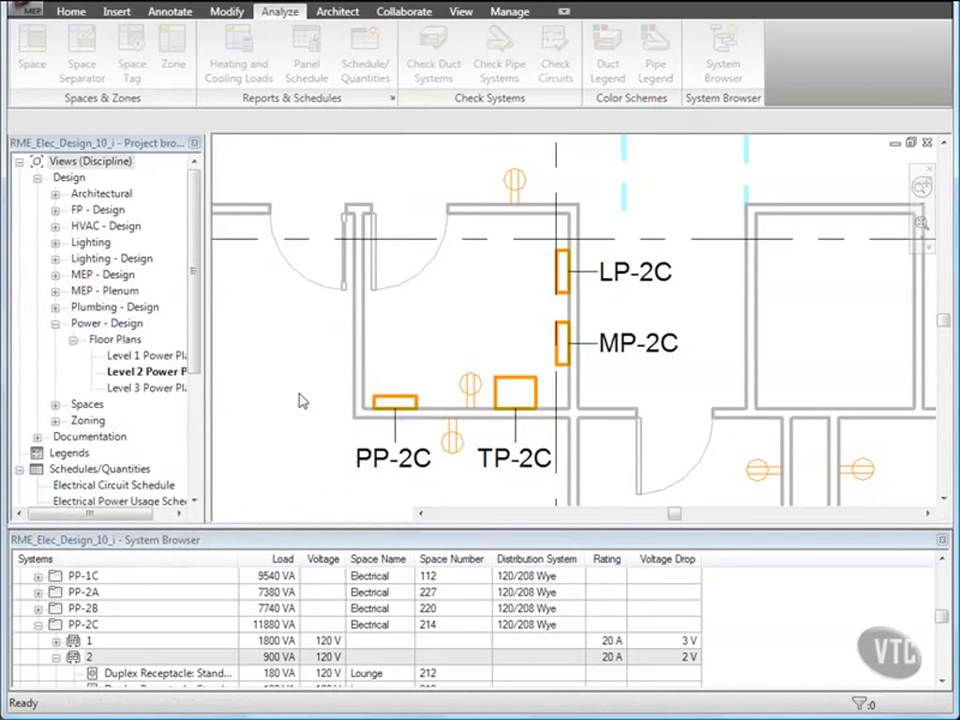